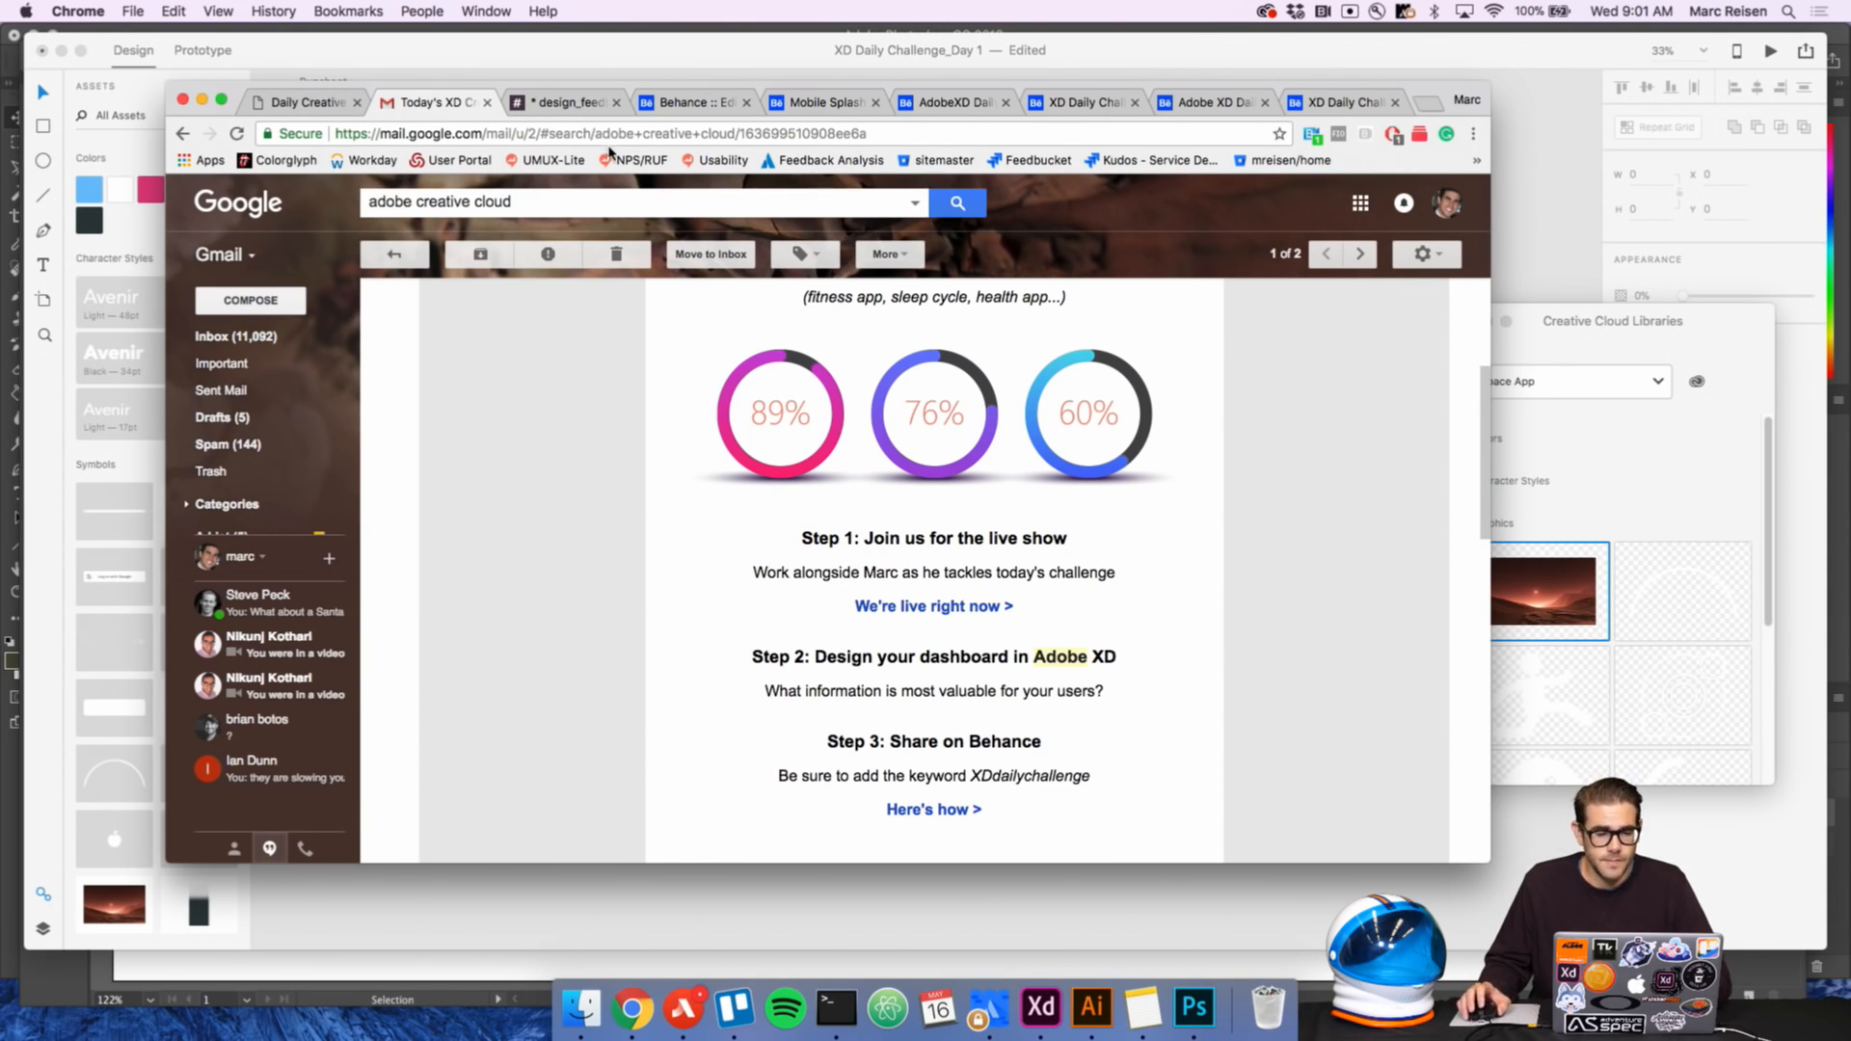
# Review the Daily Creative Challenge page down to its sign-up form, and return to the challenge e-mail
pyautogui.click(329, 102)
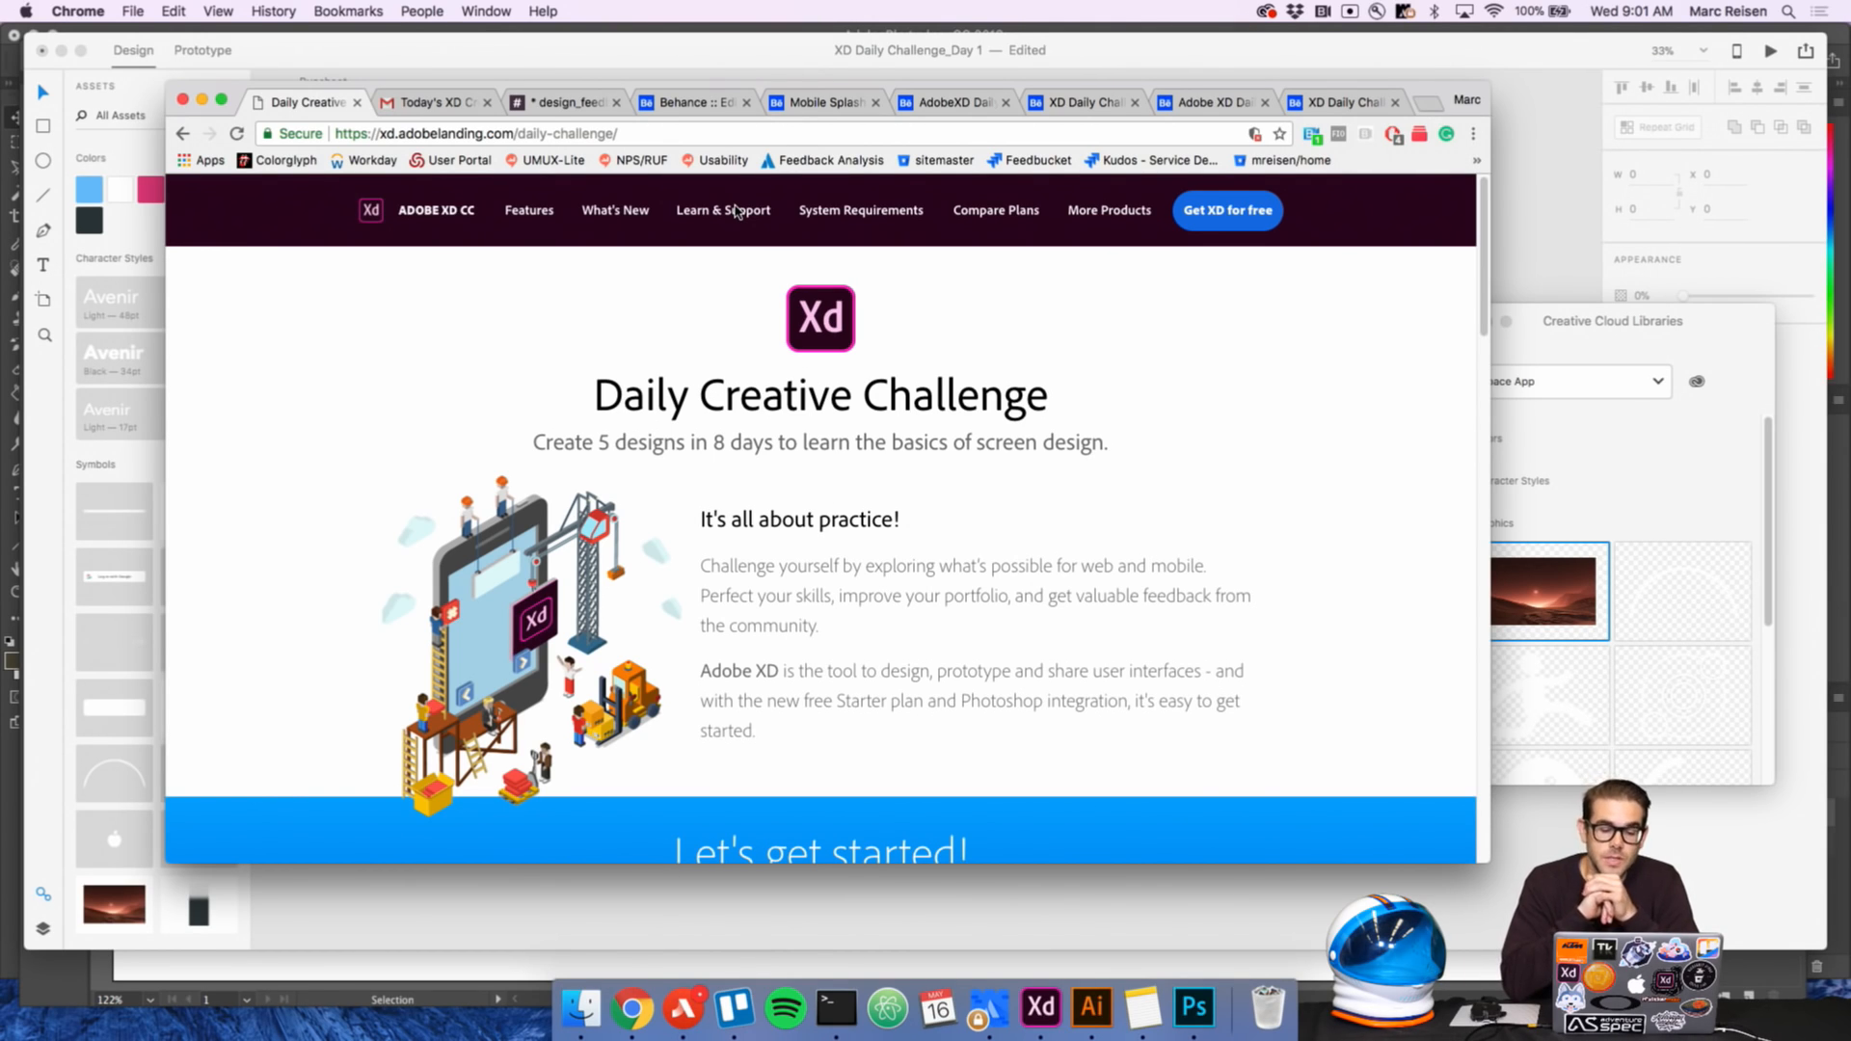
pyautogui.scroll(-3, 801, 347)
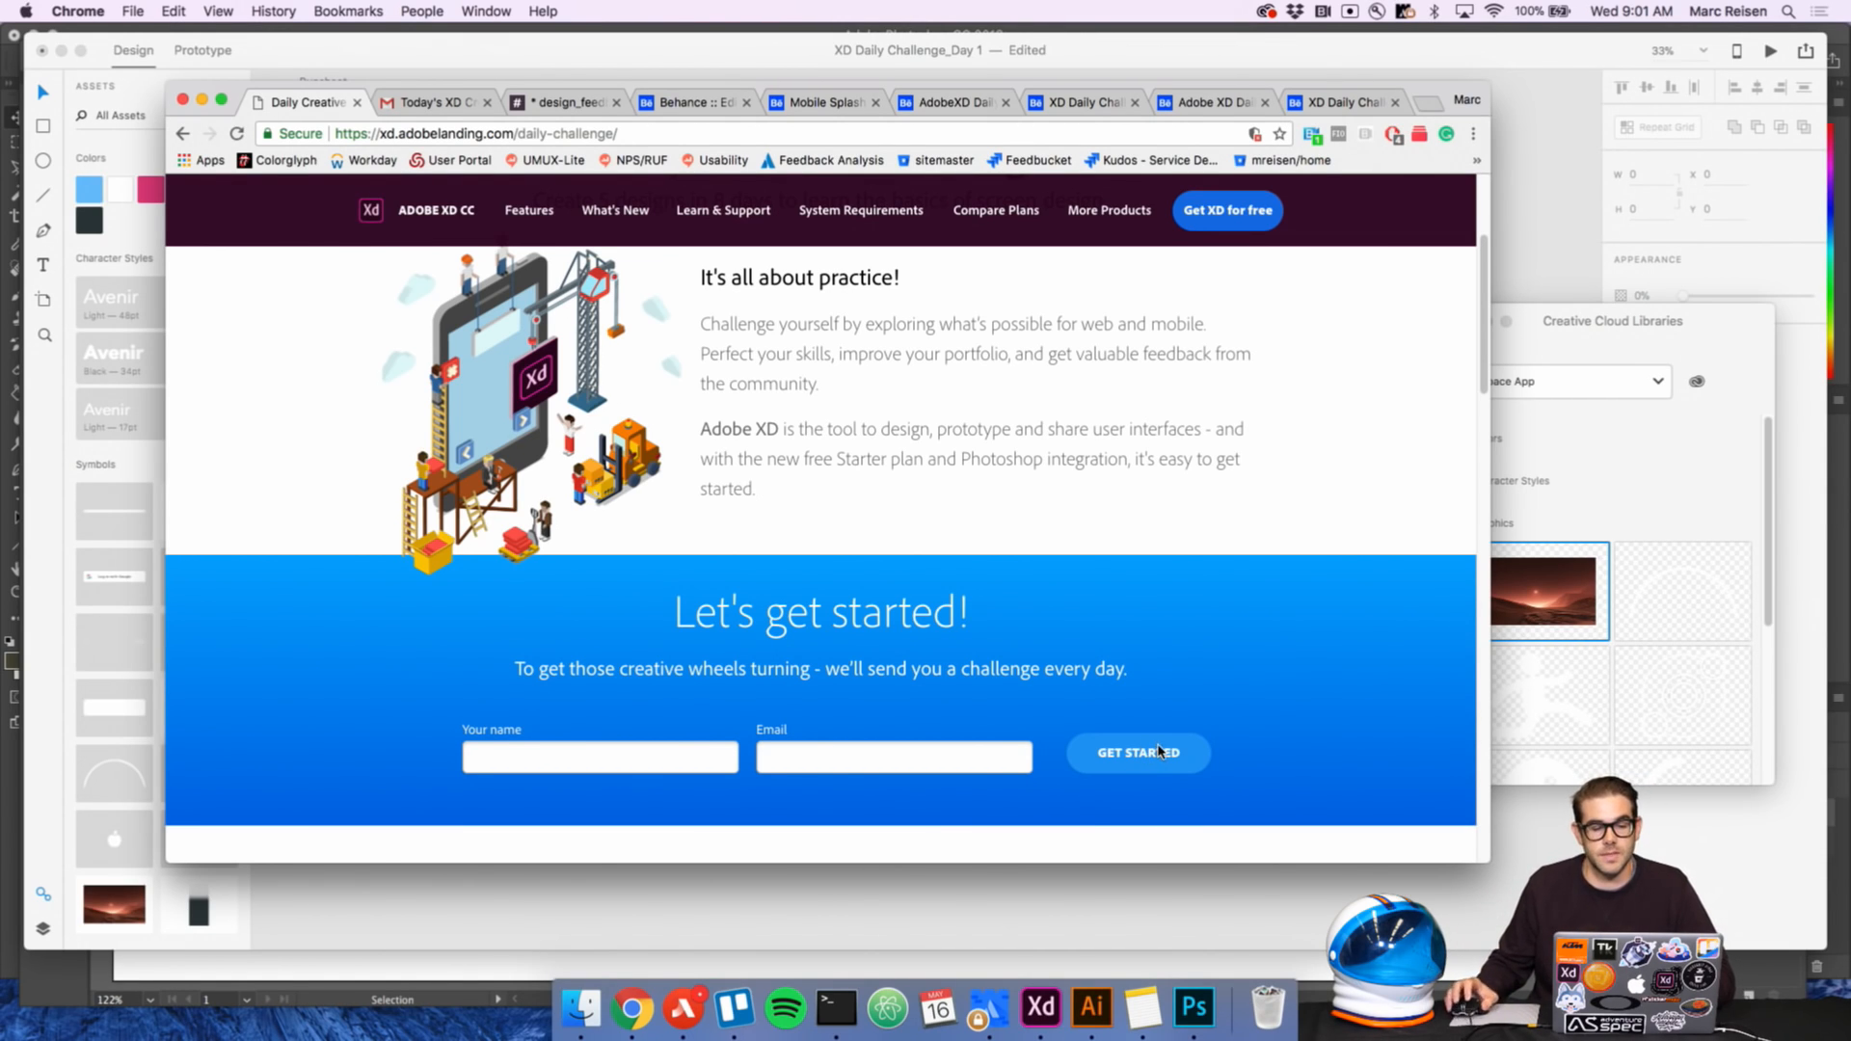
pyautogui.click(425, 103)
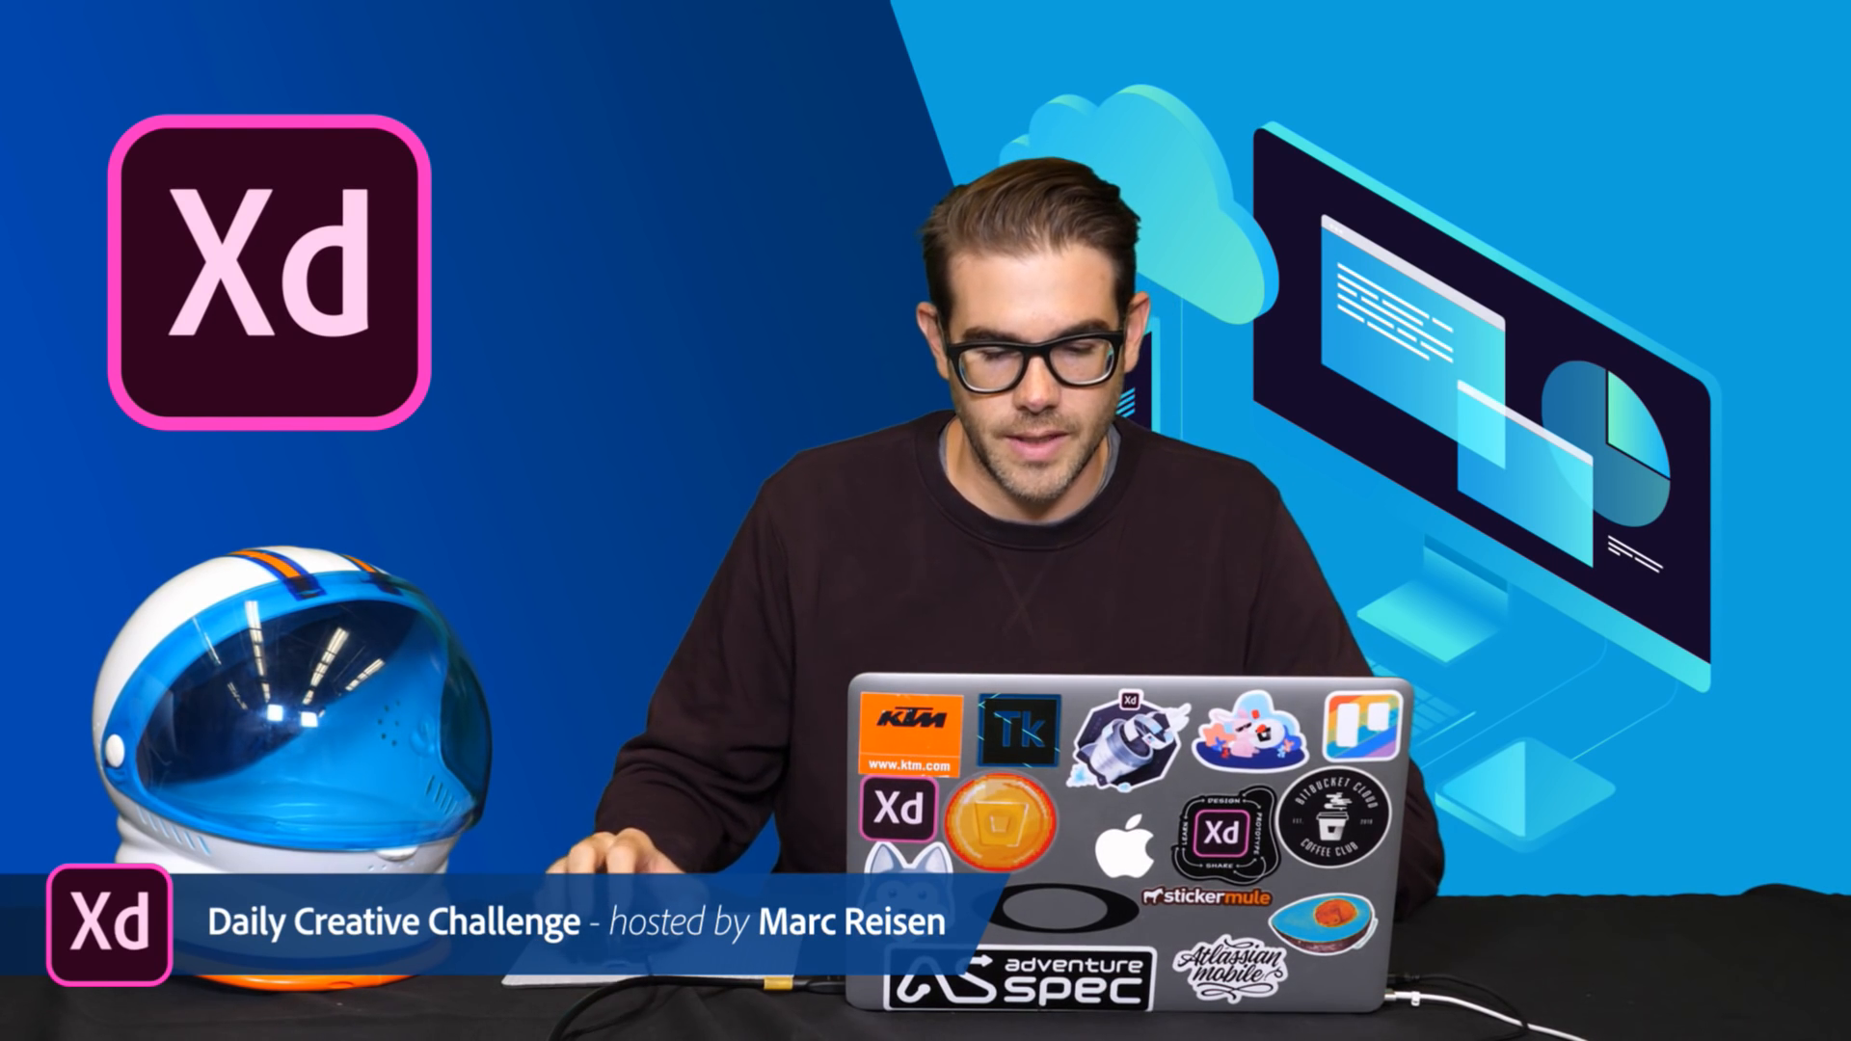
# Switch to Adobe XD and examine the Anchor, Lyft, Jira and Bitbucket splash screen artboards up close
pyautogui.moveTo(952, 450); pyautogui.dragTo(871, 623)
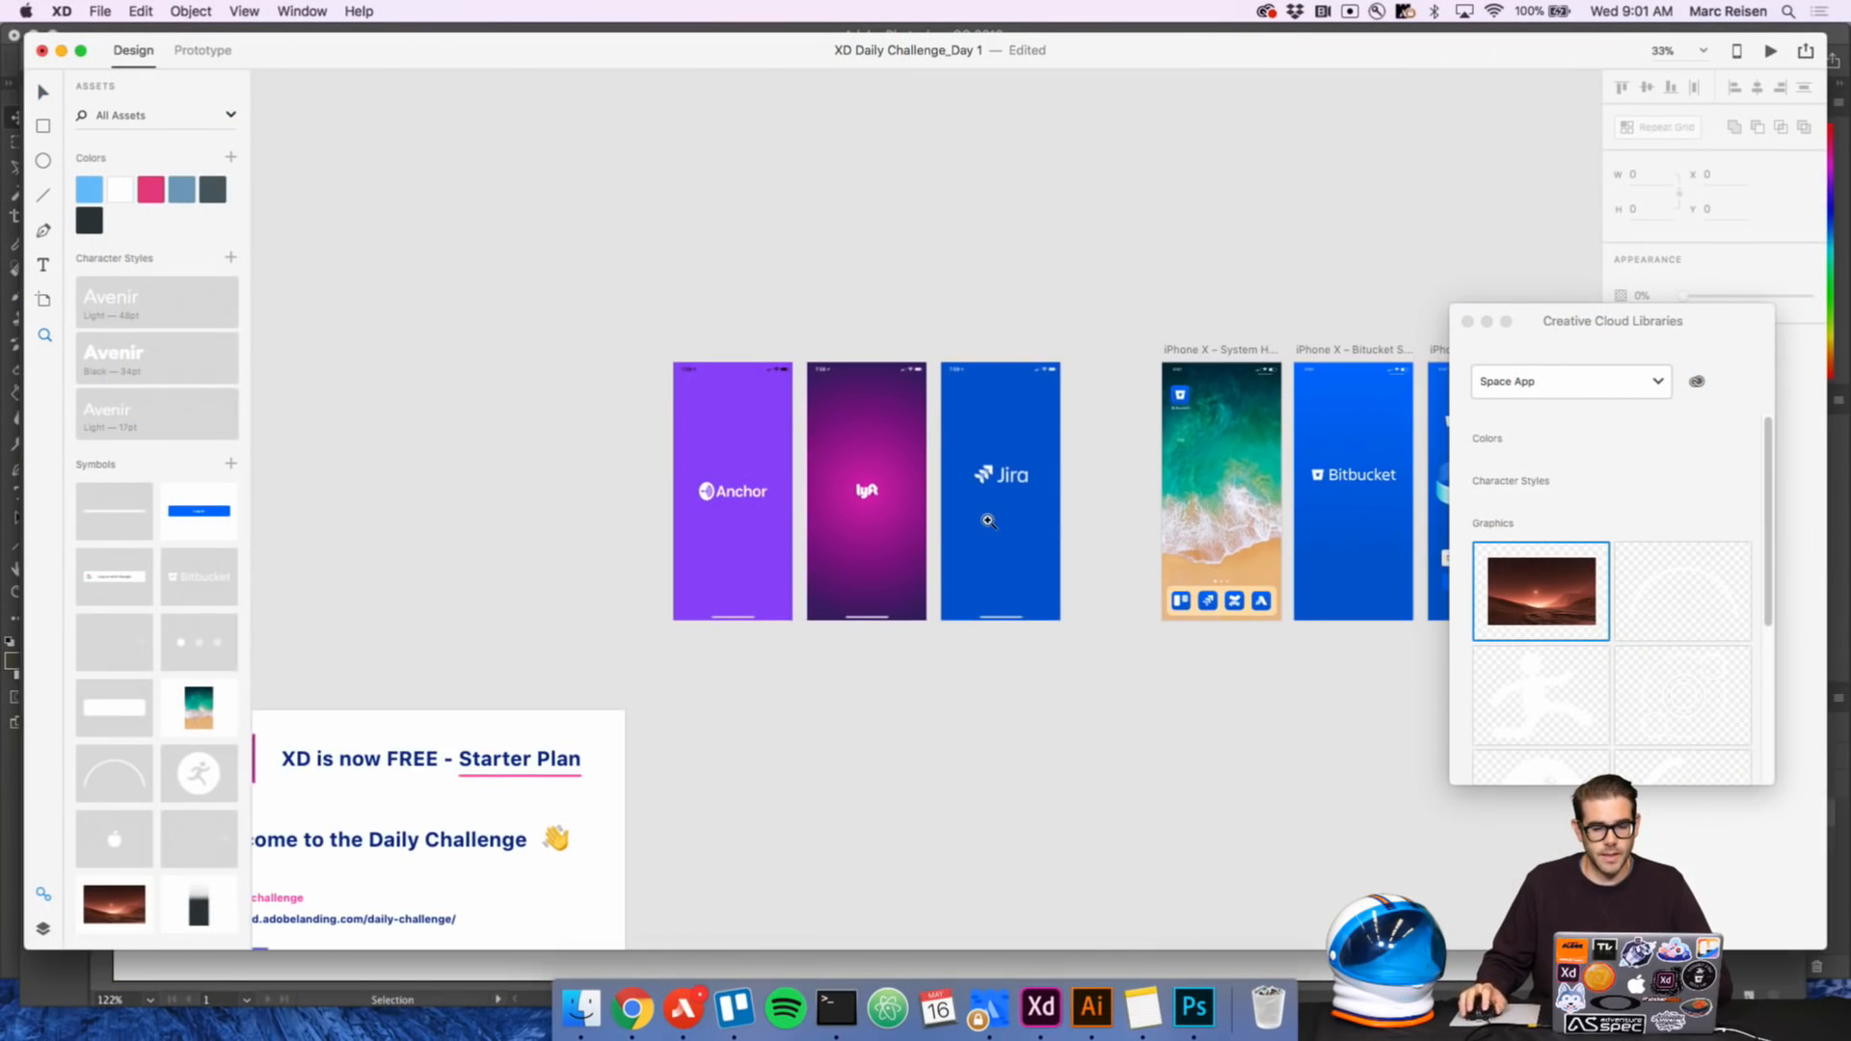
pyautogui.press('z')
pyautogui.click(987, 521)
pyautogui.moveTo(982, 552); pyautogui.dragTo(842, 475)
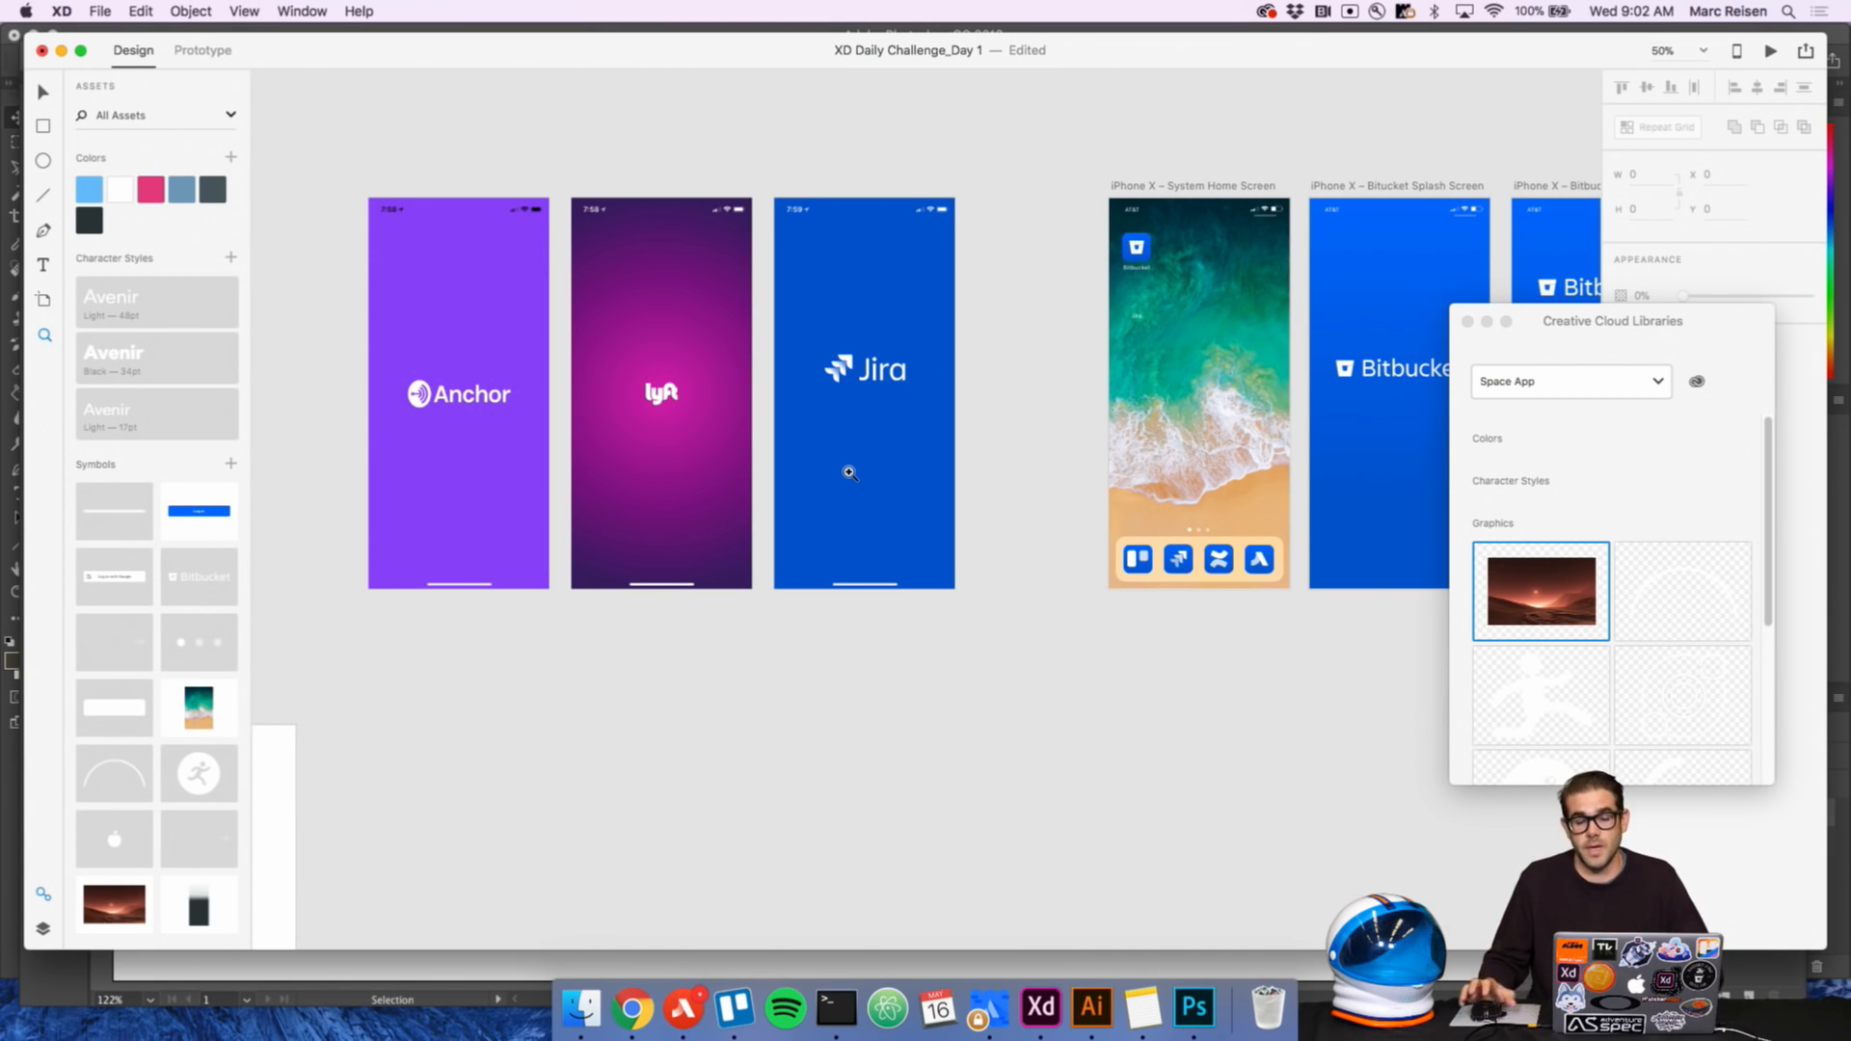
pyautogui.moveTo(1160, 387); pyautogui.dragTo(797, 365)
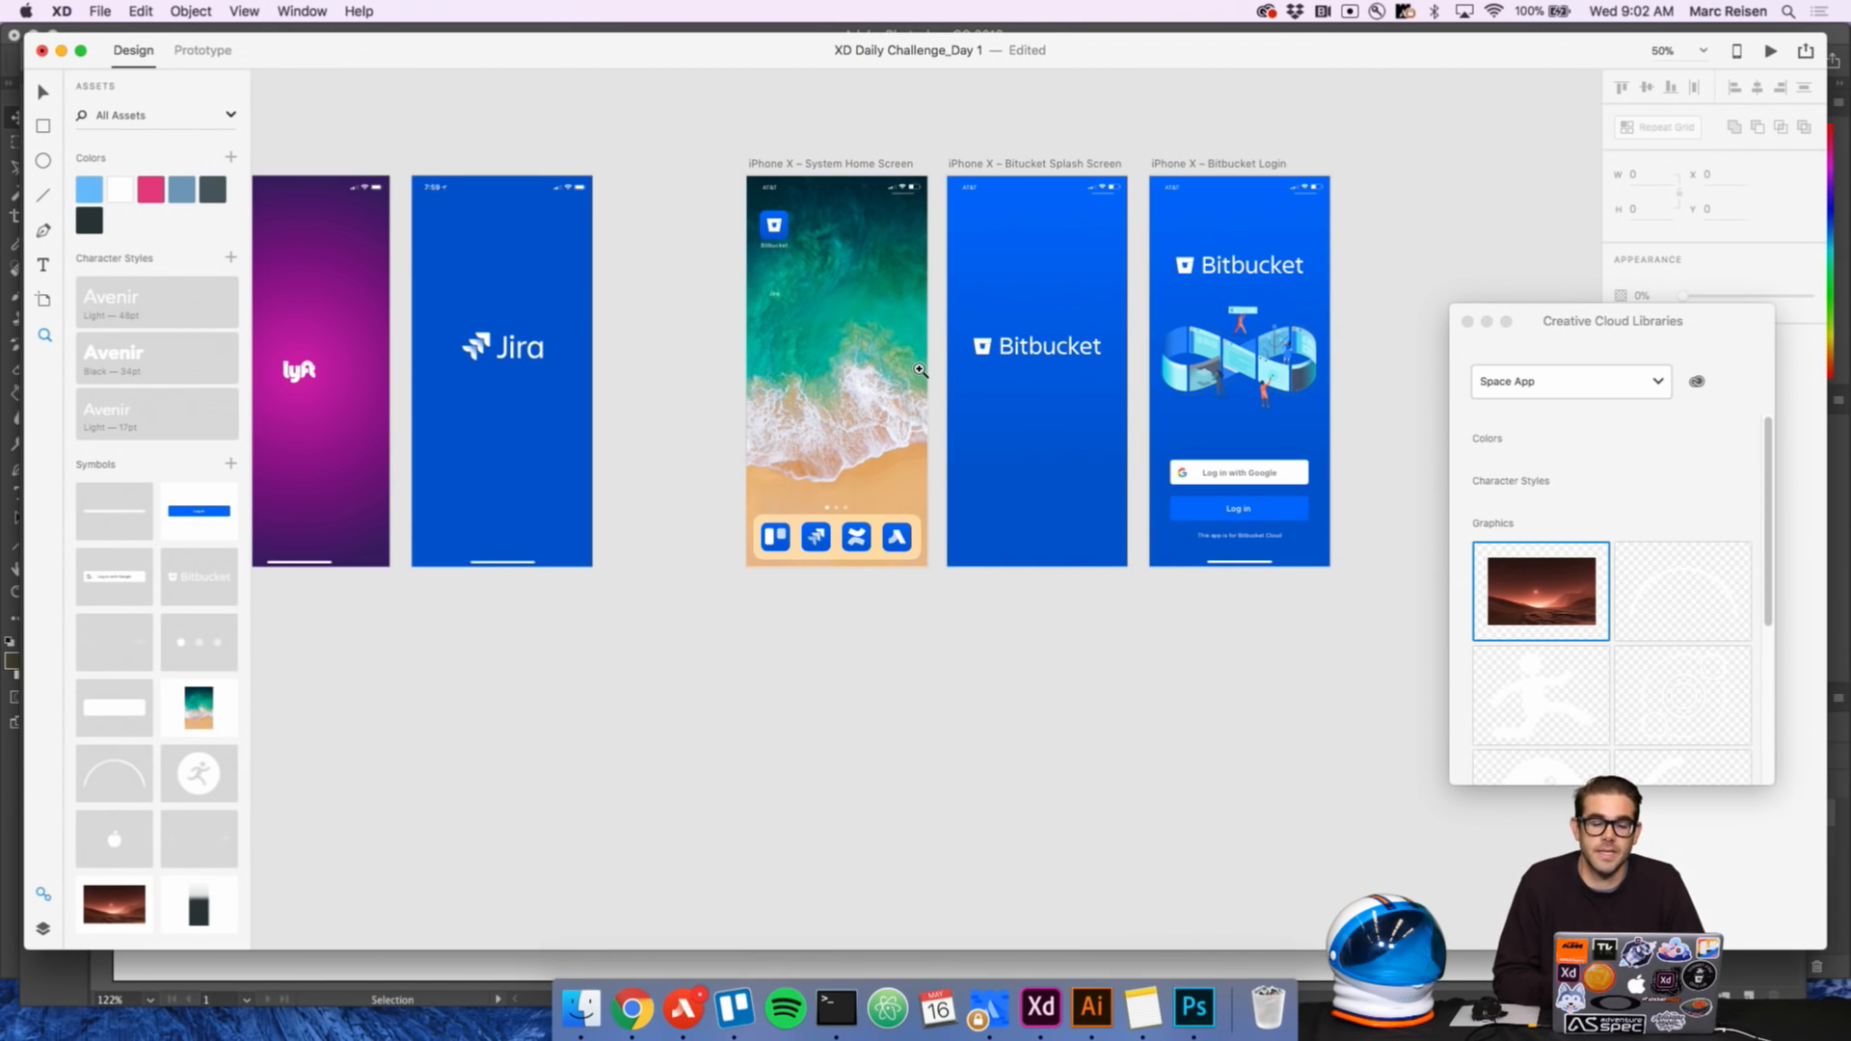
# Go to the Runsheet artboard and read through the Daily Challenge agenda
pyautogui.moveTo(577, 402); pyautogui.dragTo(1275, 407)
pyautogui.scroll(-10, 854, 413)
pyautogui.hscroll(-6, 854, 412)
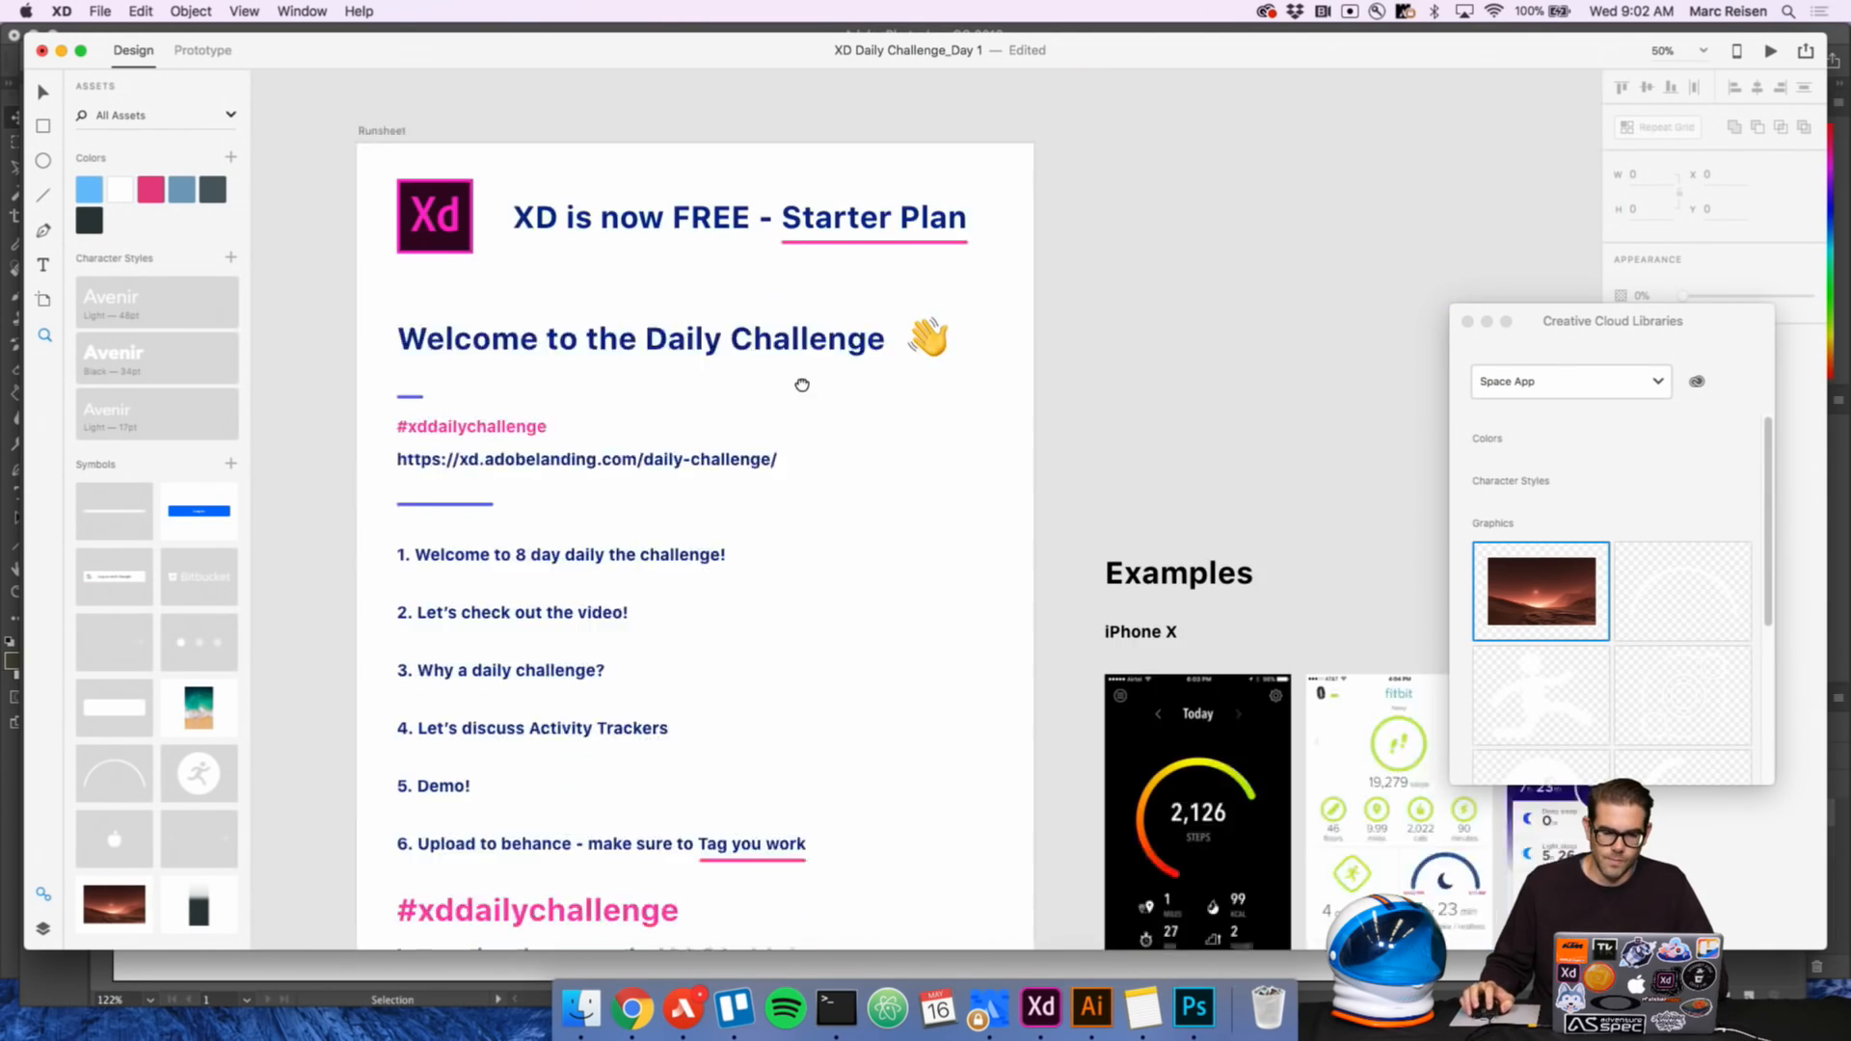
pyautogui.moveTo(799, 396); pyautogui.dragTo(777, 401)
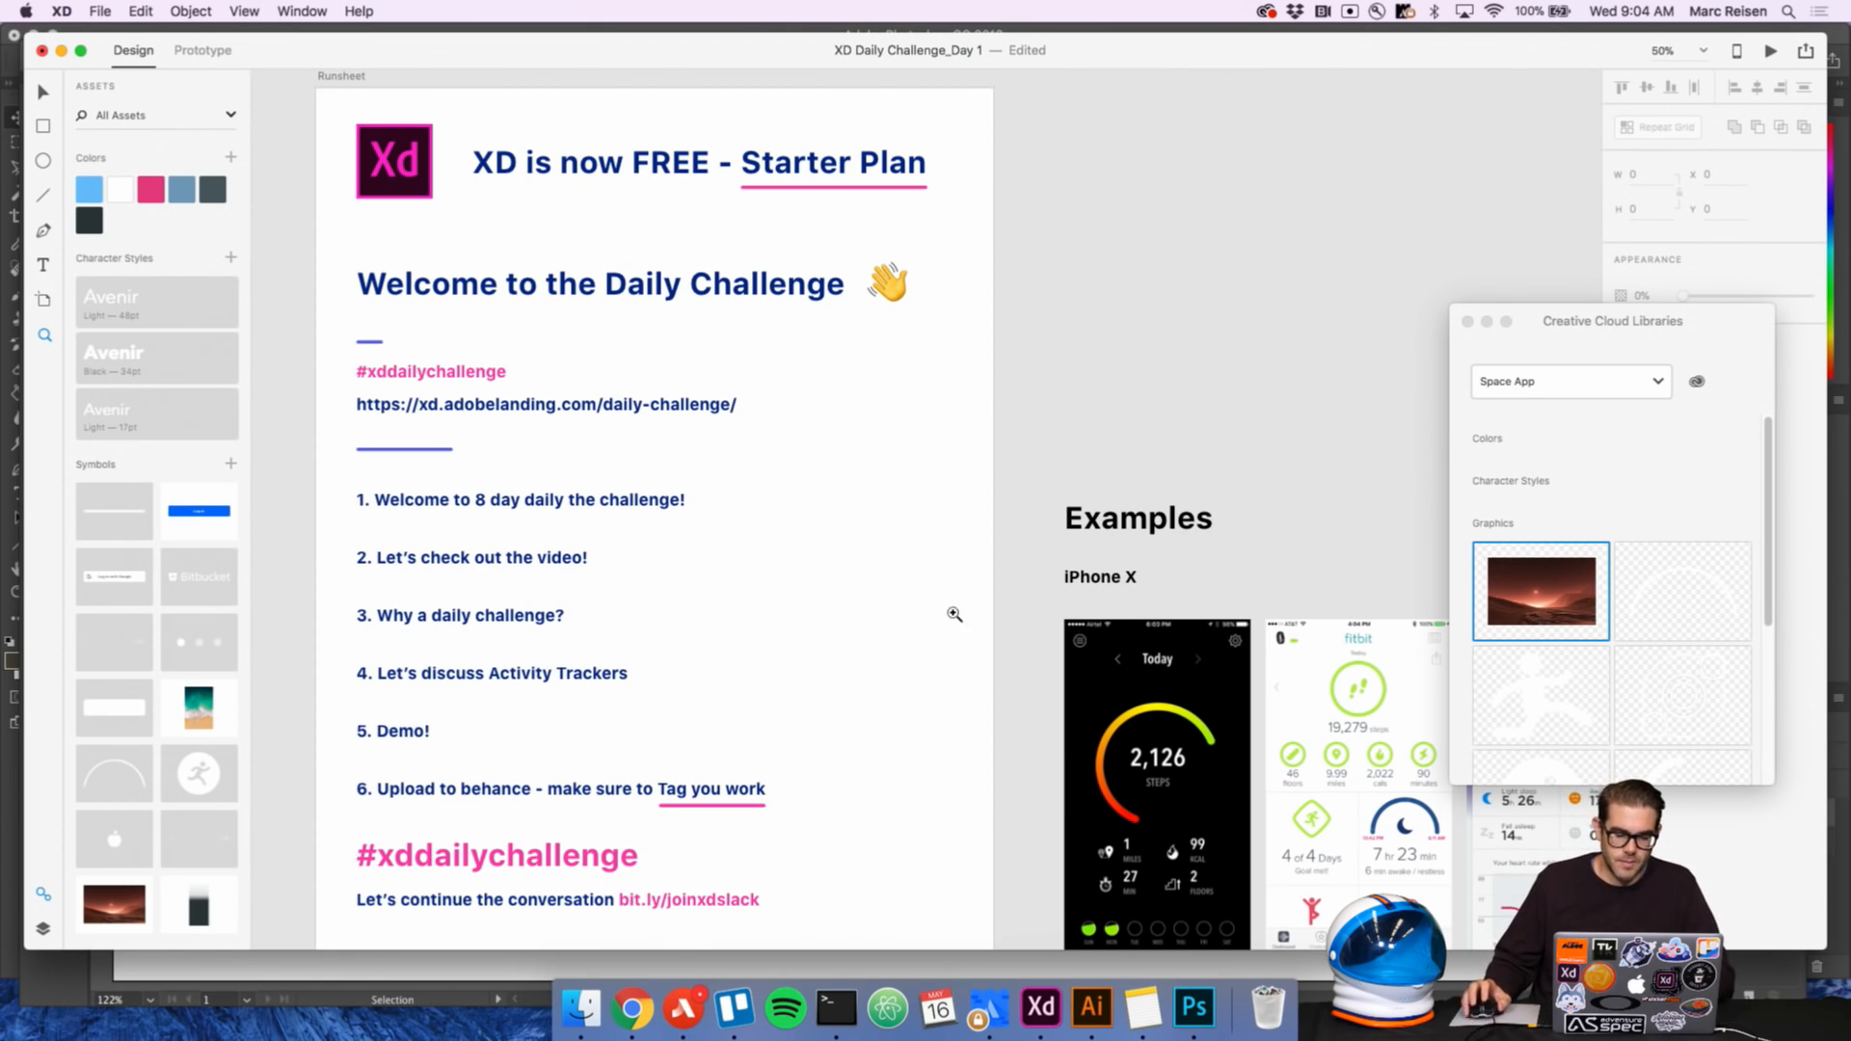
# Switch to Chrome and view the phone mockup in the Mobile Splash Screens project on Behance
pyautogui.click(632, 1008)
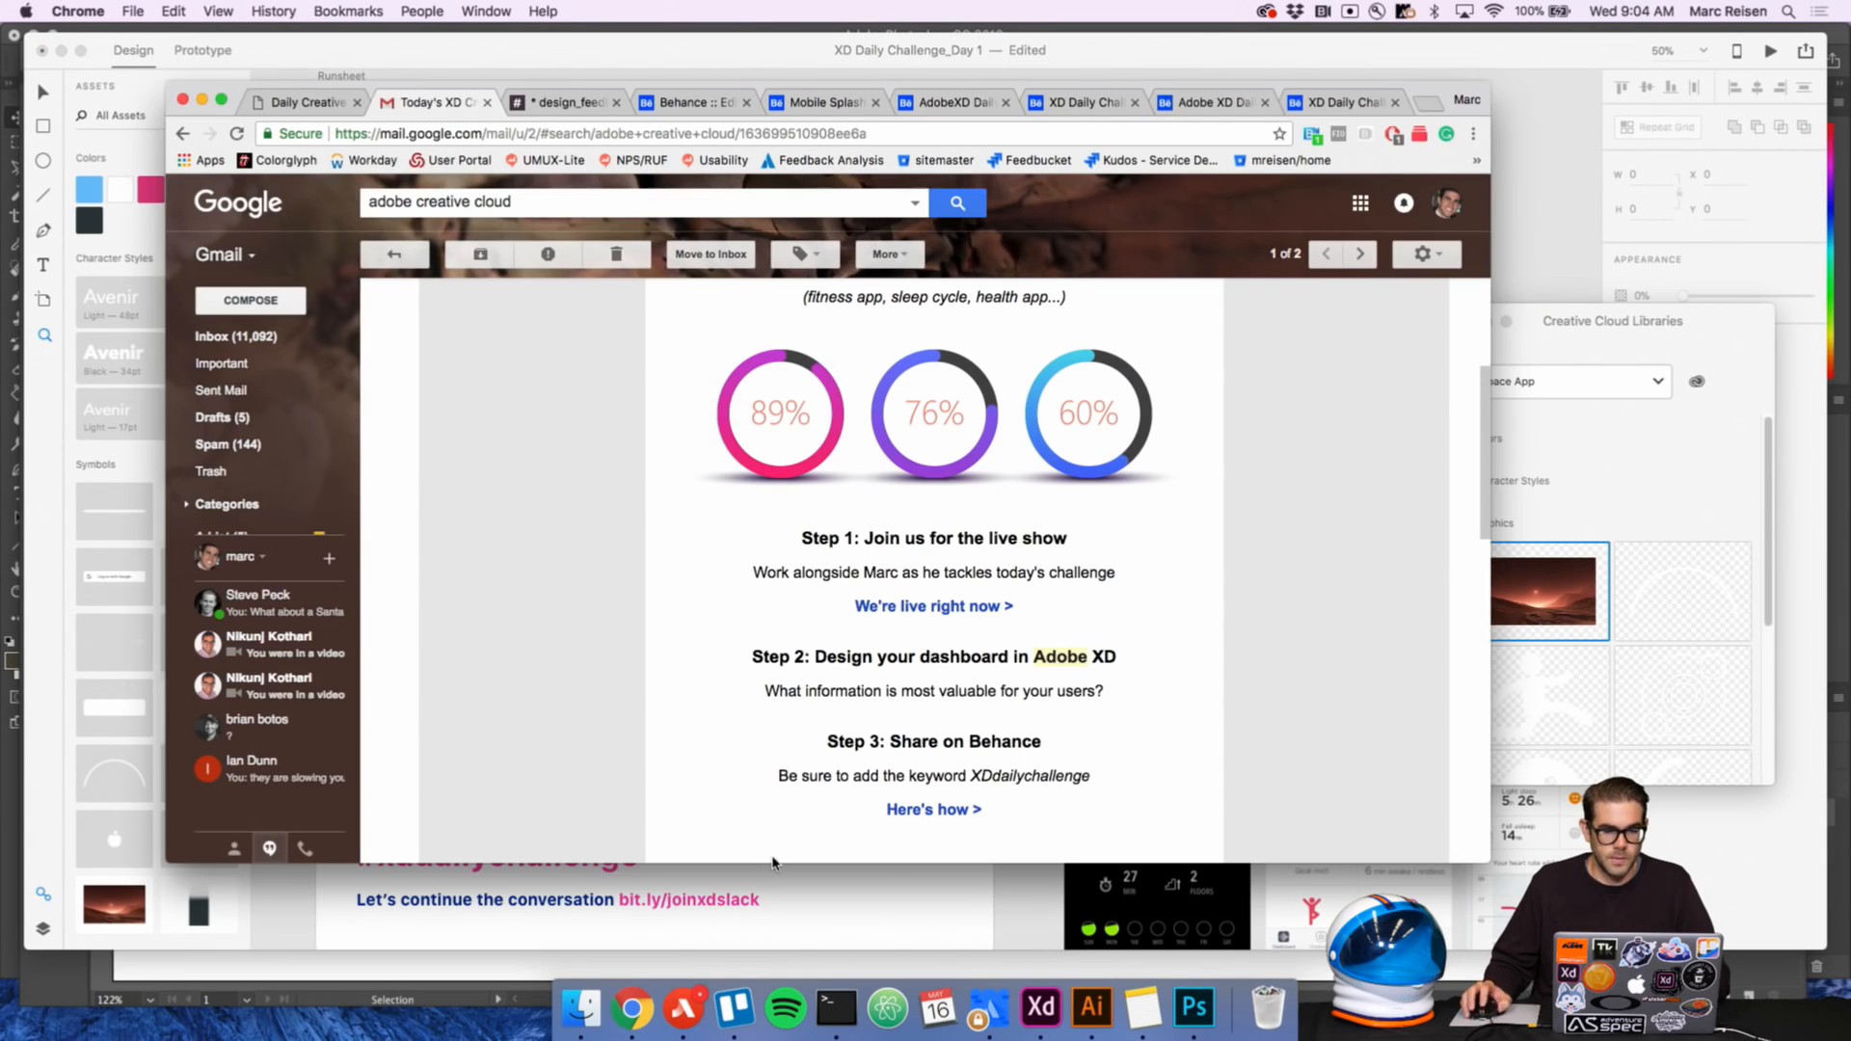
pyautogui.click(670, 106)
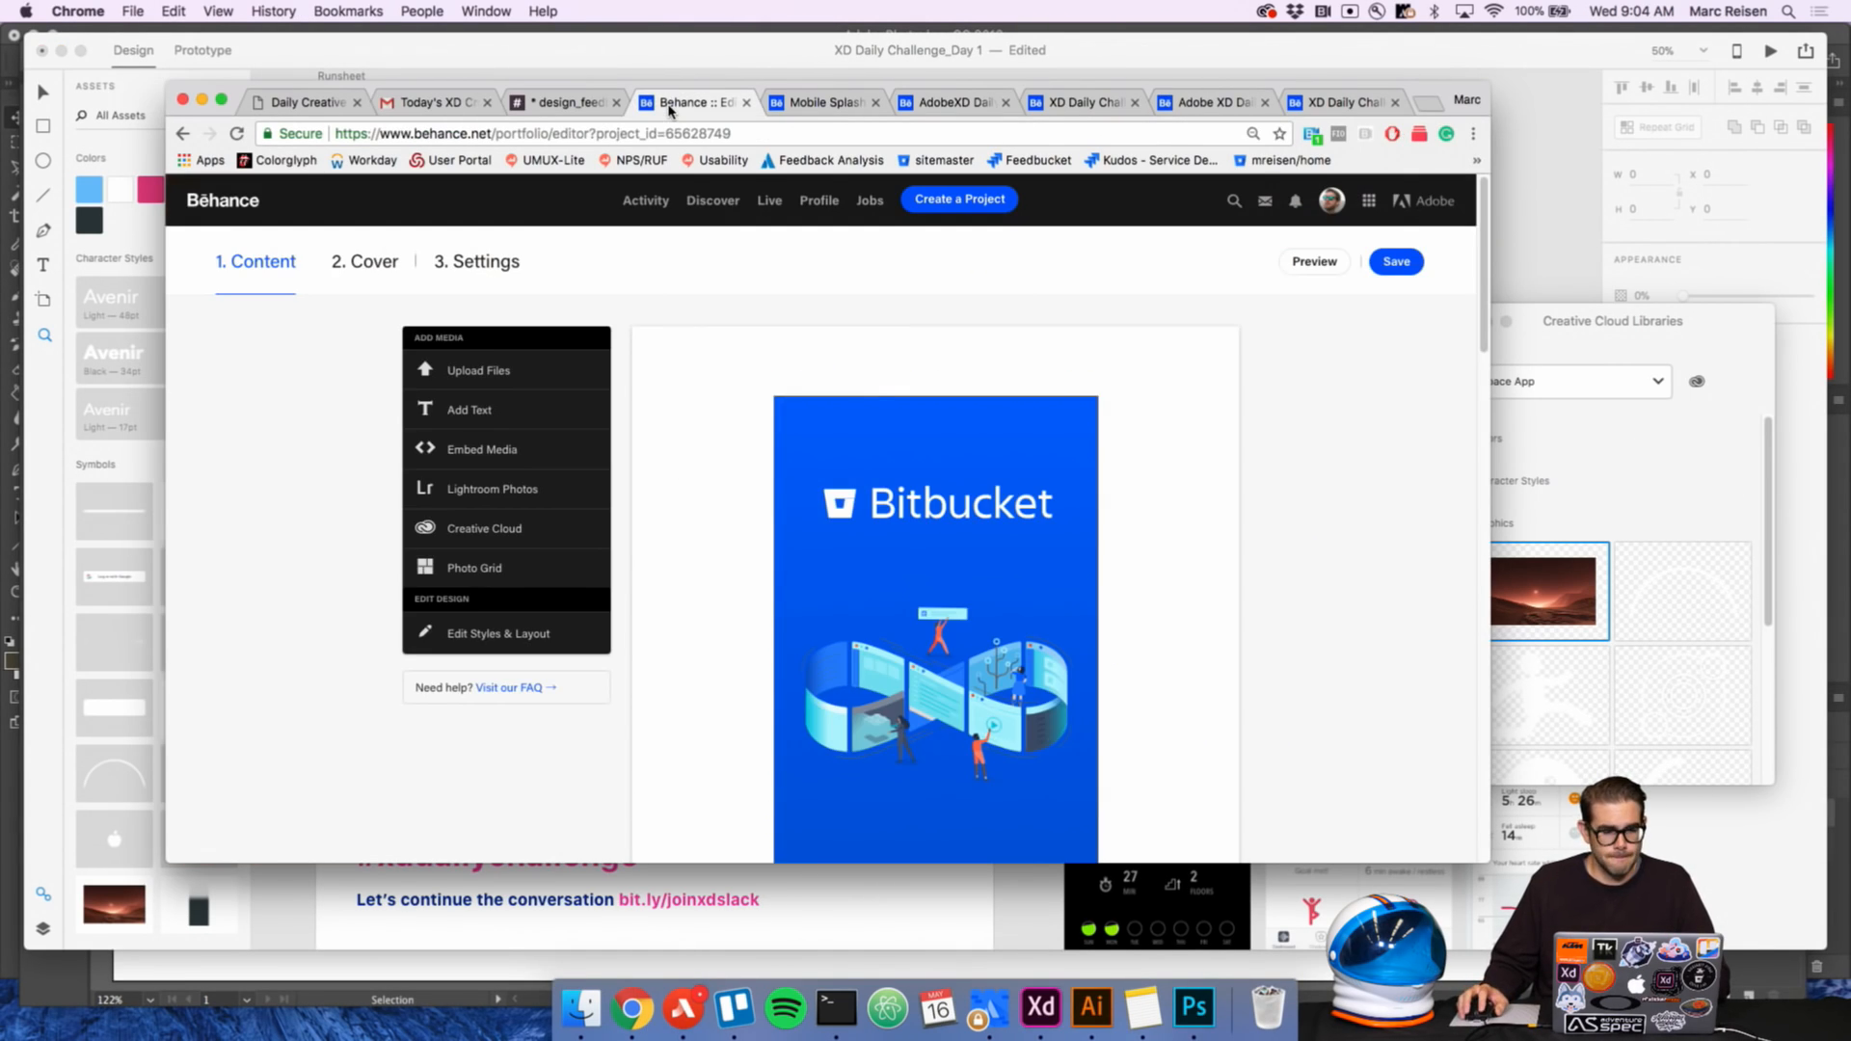
pyautogui.click(817, 102)
pyautogui.scroll(20, 967, 285)
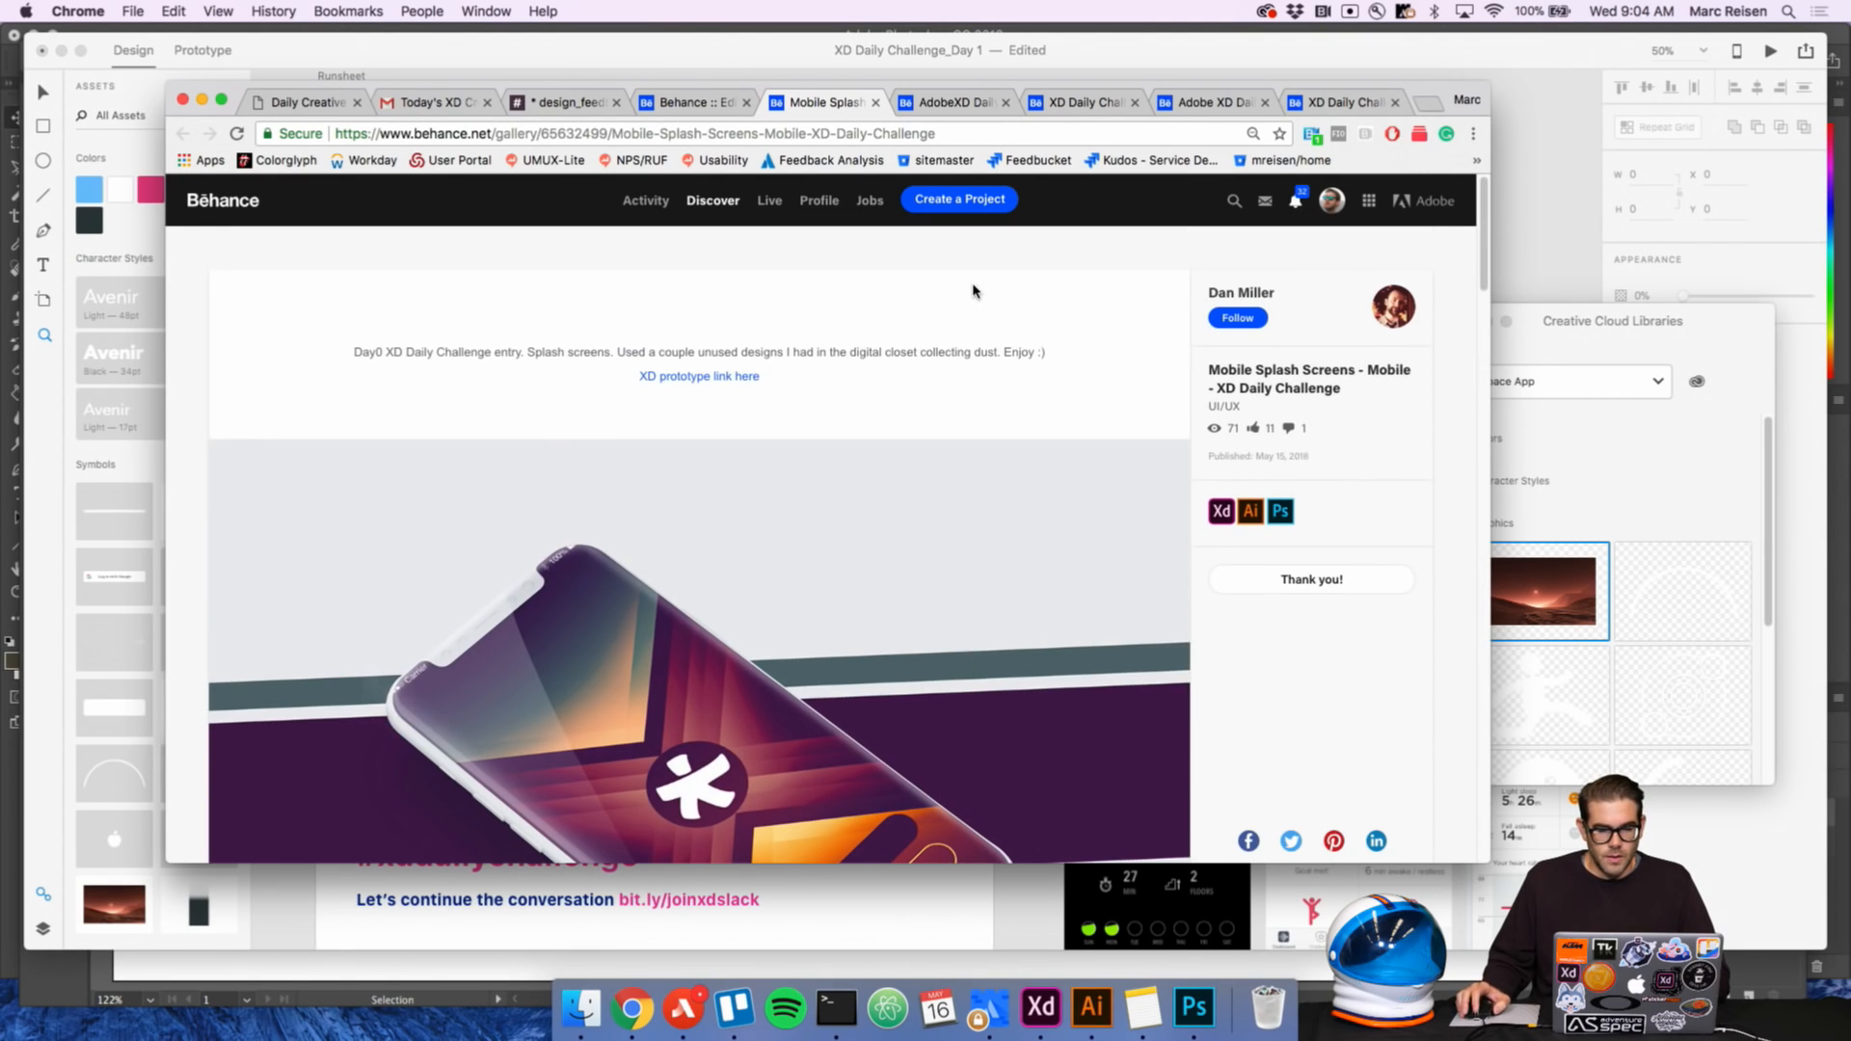
pyautogui.scroll(-5, 1007, 359)
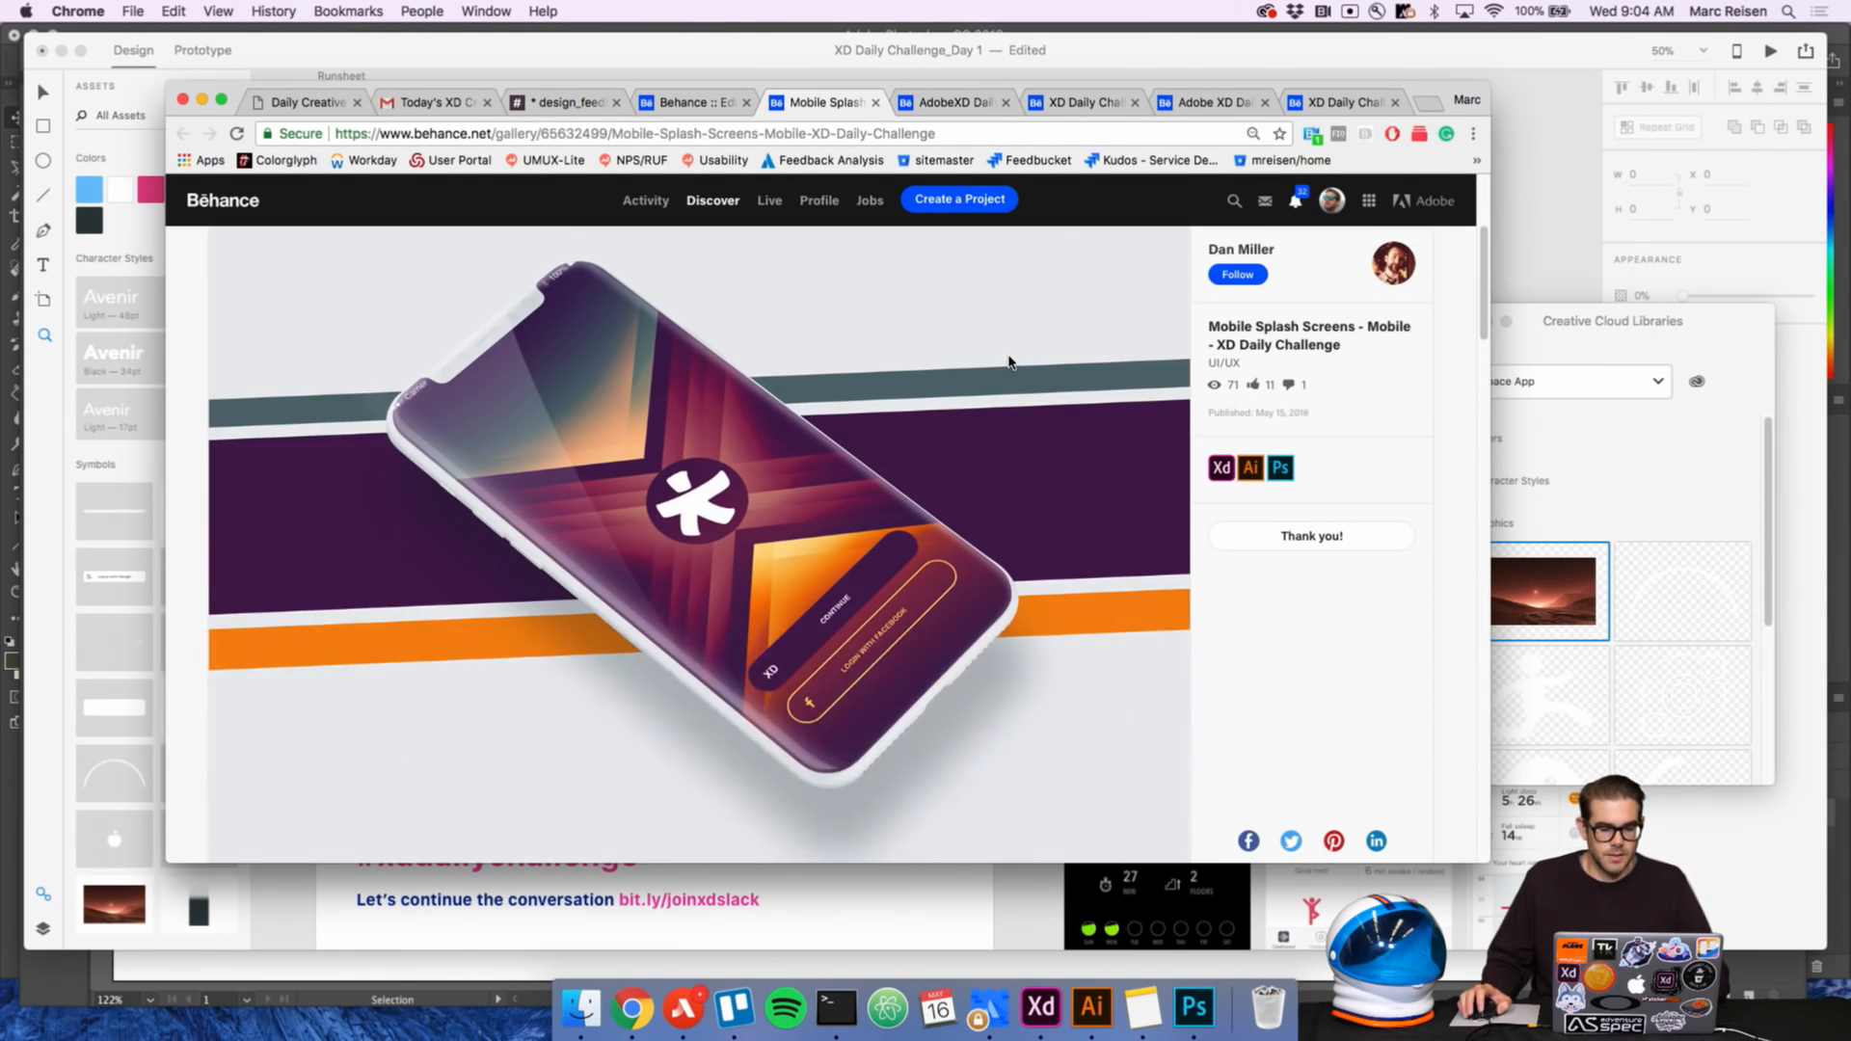
# Move the browser window toward the screen's upper-left corner and enlarge it to fill most of the screen
pyautogui.moveTo(1411, 94); pyautogui.dragTo(1292, 48)
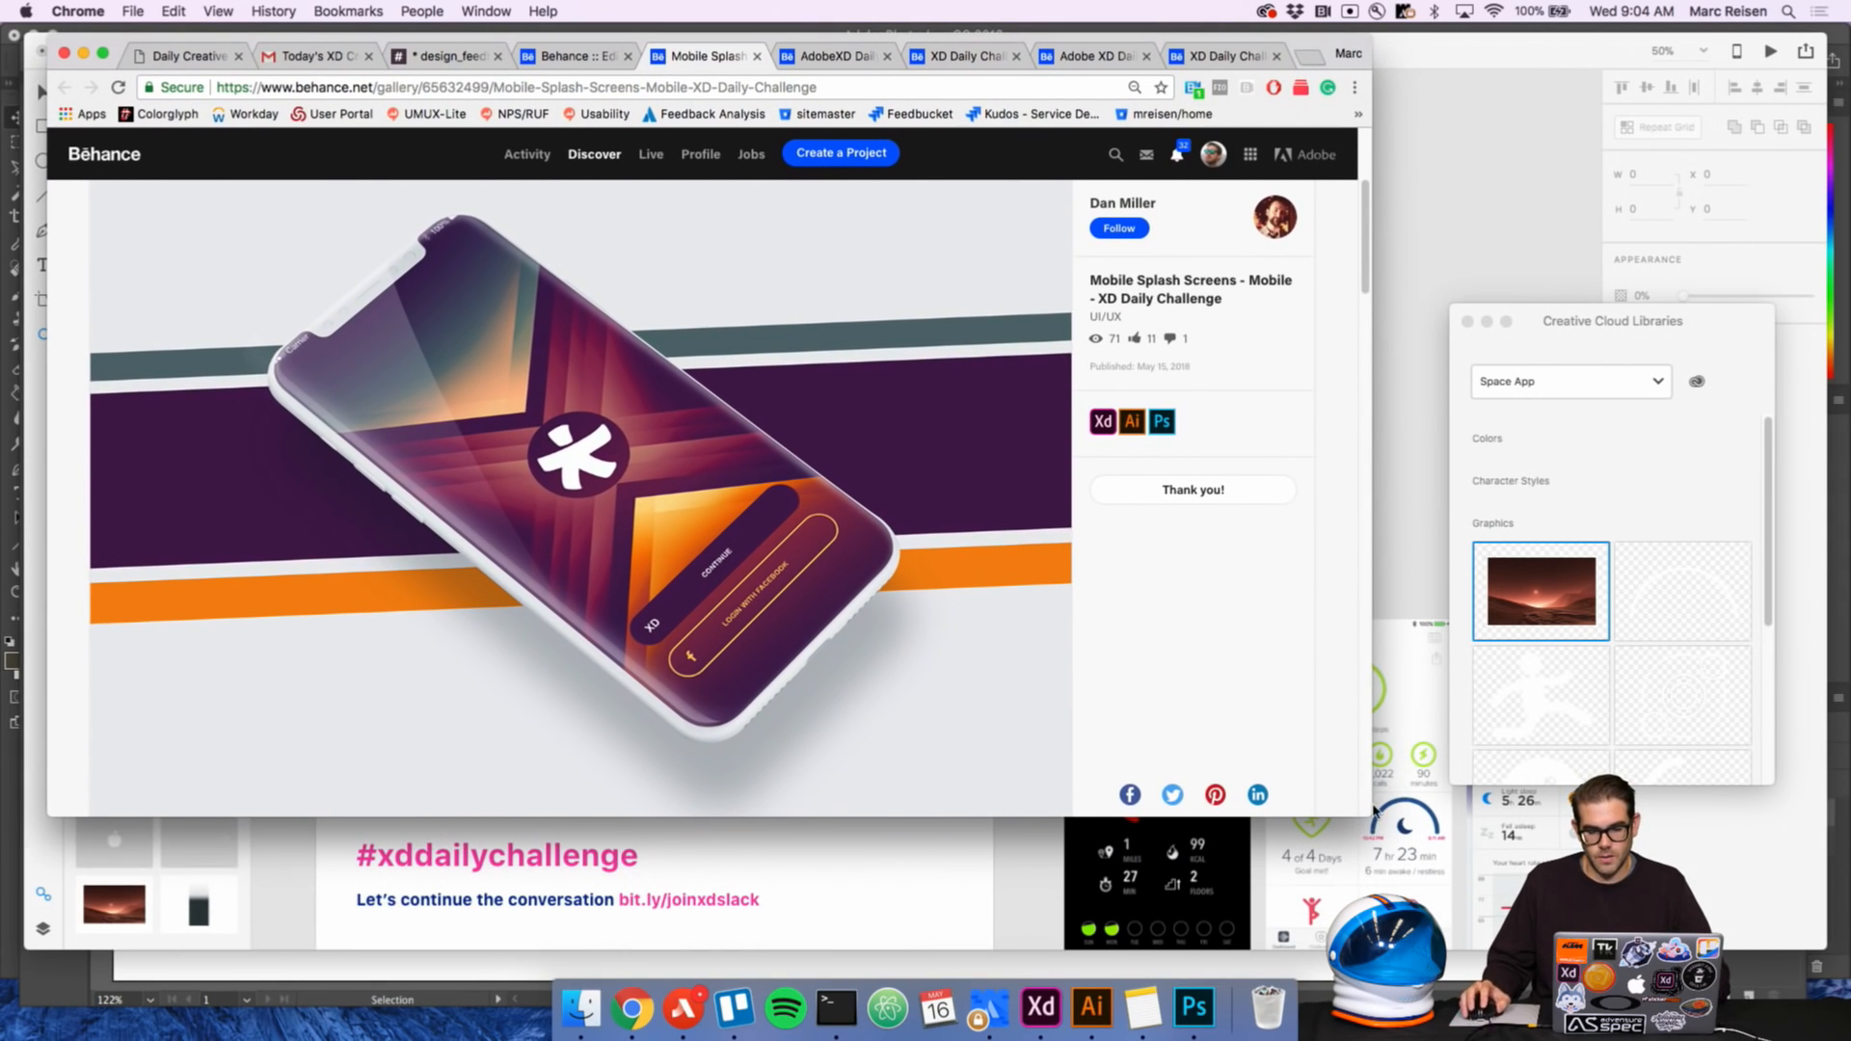
pyautogui.moveTo(1369, 813); pyautogui.dragTo(1776, 953)
pyautogui.scroll(1, 1239, 600)
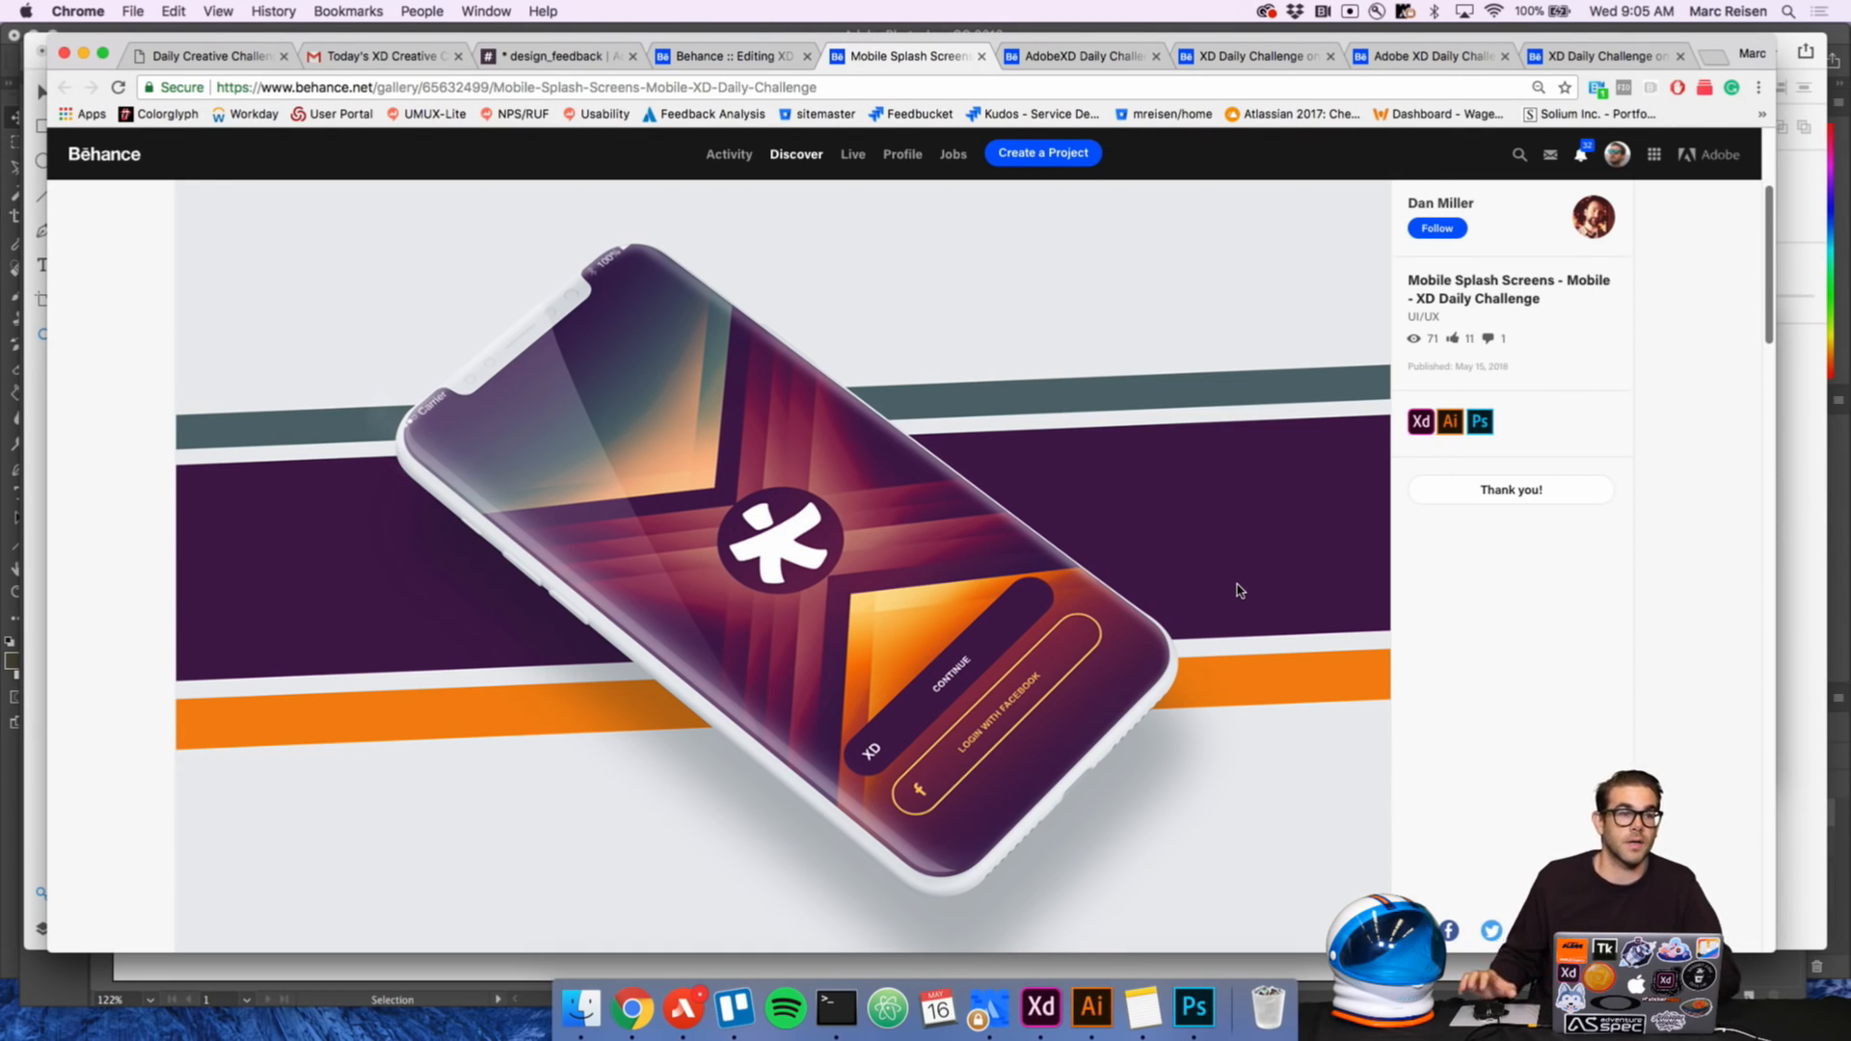
# Examine the side-by-side splash and login screens further down the Mobile Splash Screens project
pyautogui.scroll(-7, 1128, 639)
pyautogui.scroll(-4, 1132, 639)
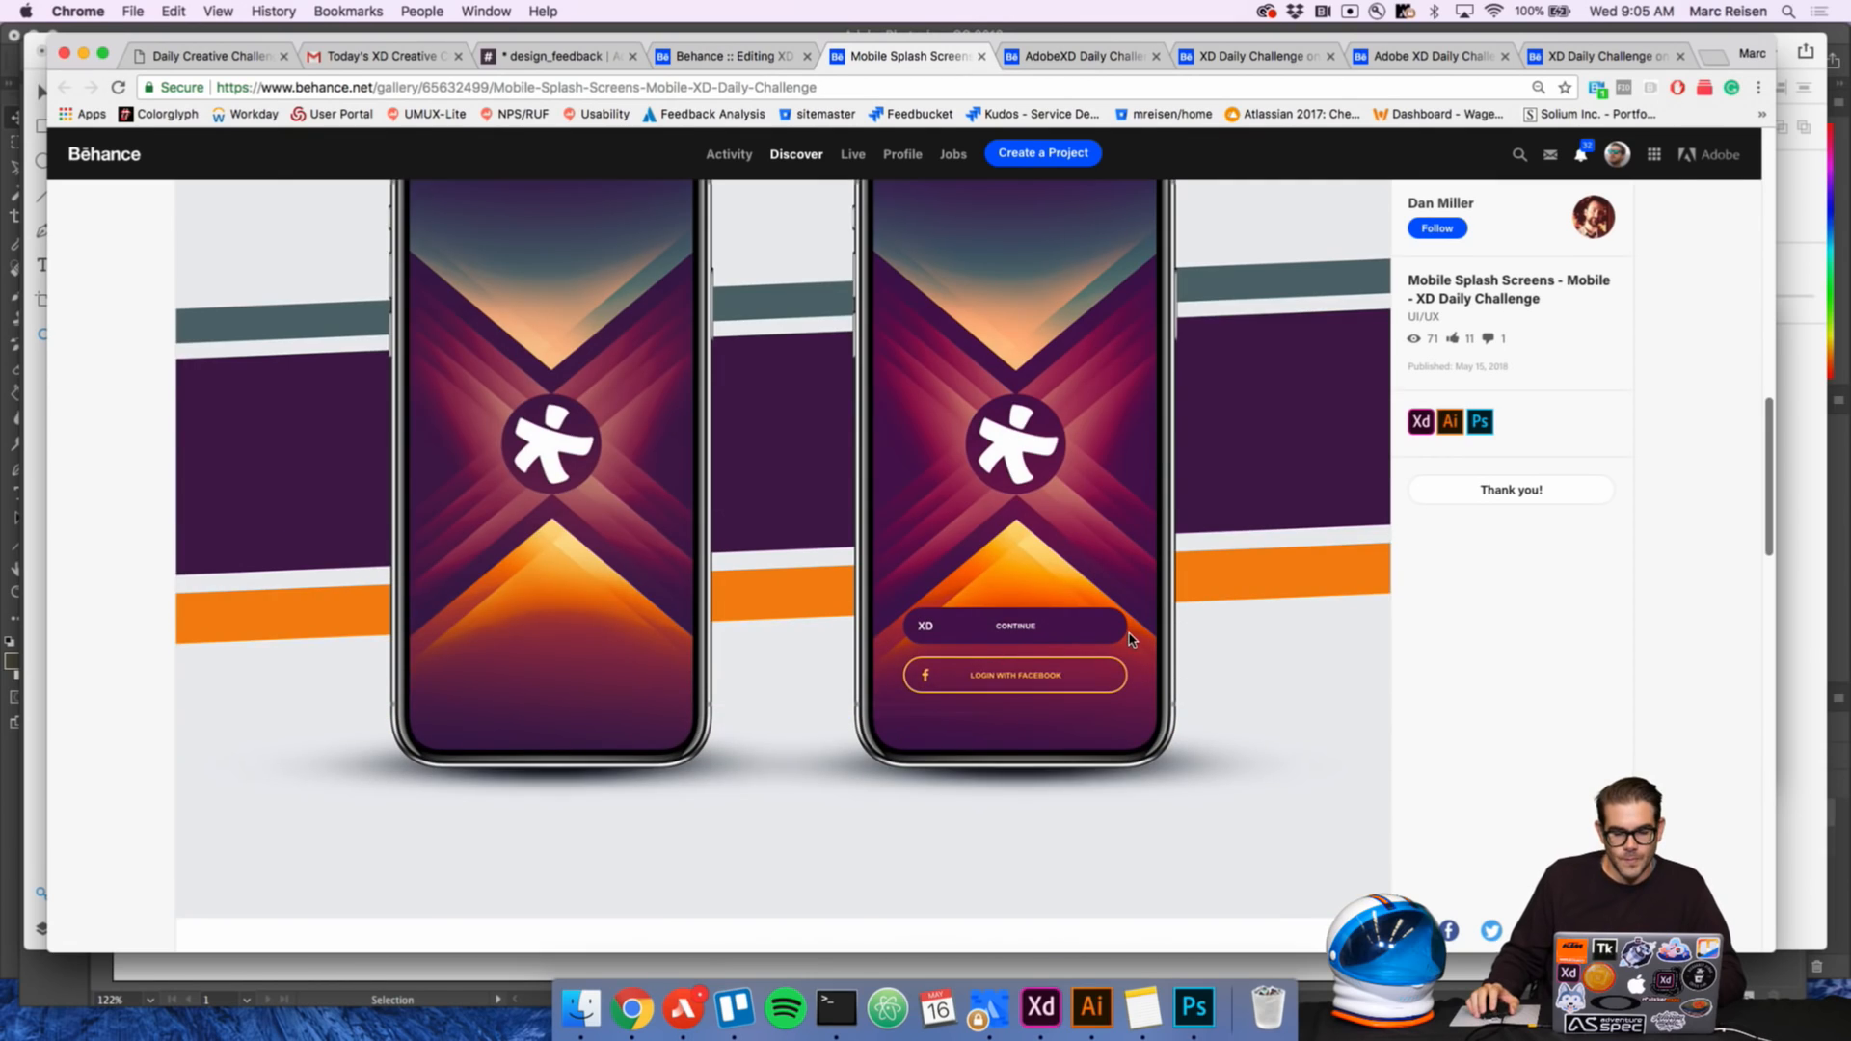
pyautogui.scroll(1, 1131, 639)
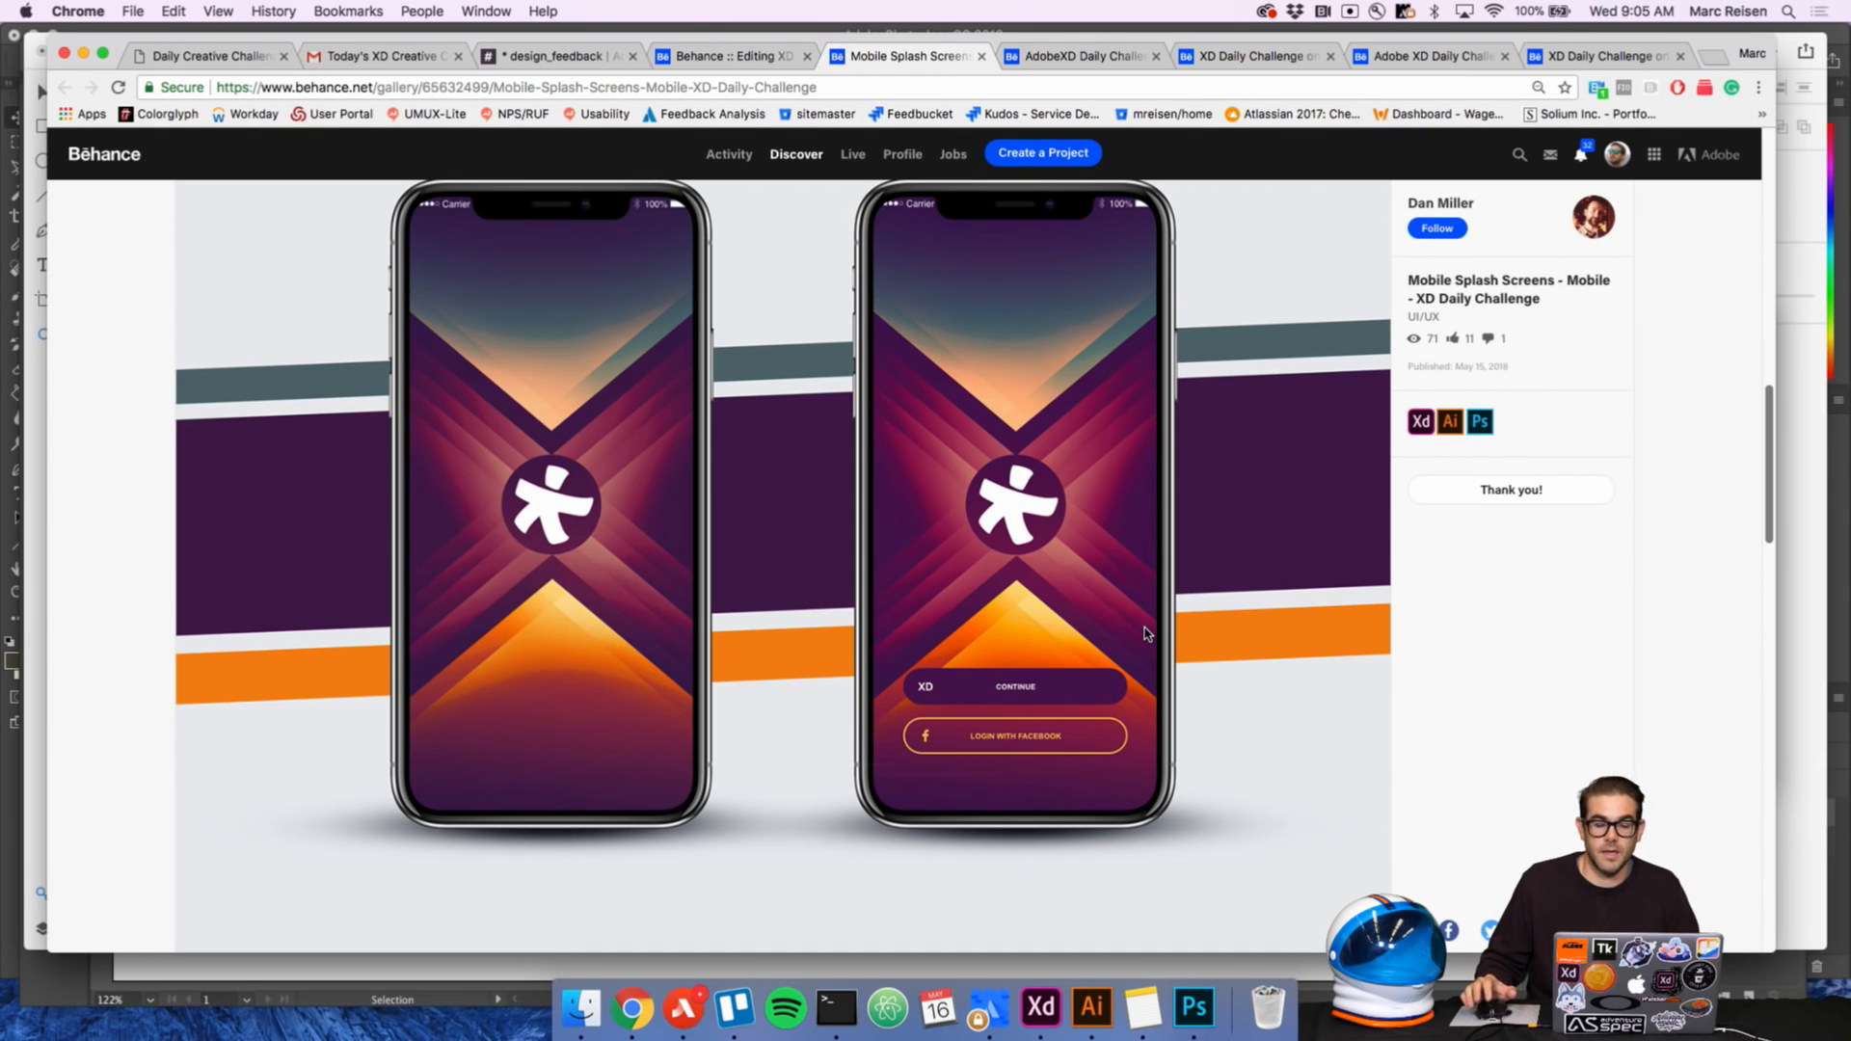
# Open the AdobeXD Daily Challenge Day0-Splash Screen project and examine its home screen, SimplyUX splash screen and sign-up screen
pyautogui.click(1092, 57)
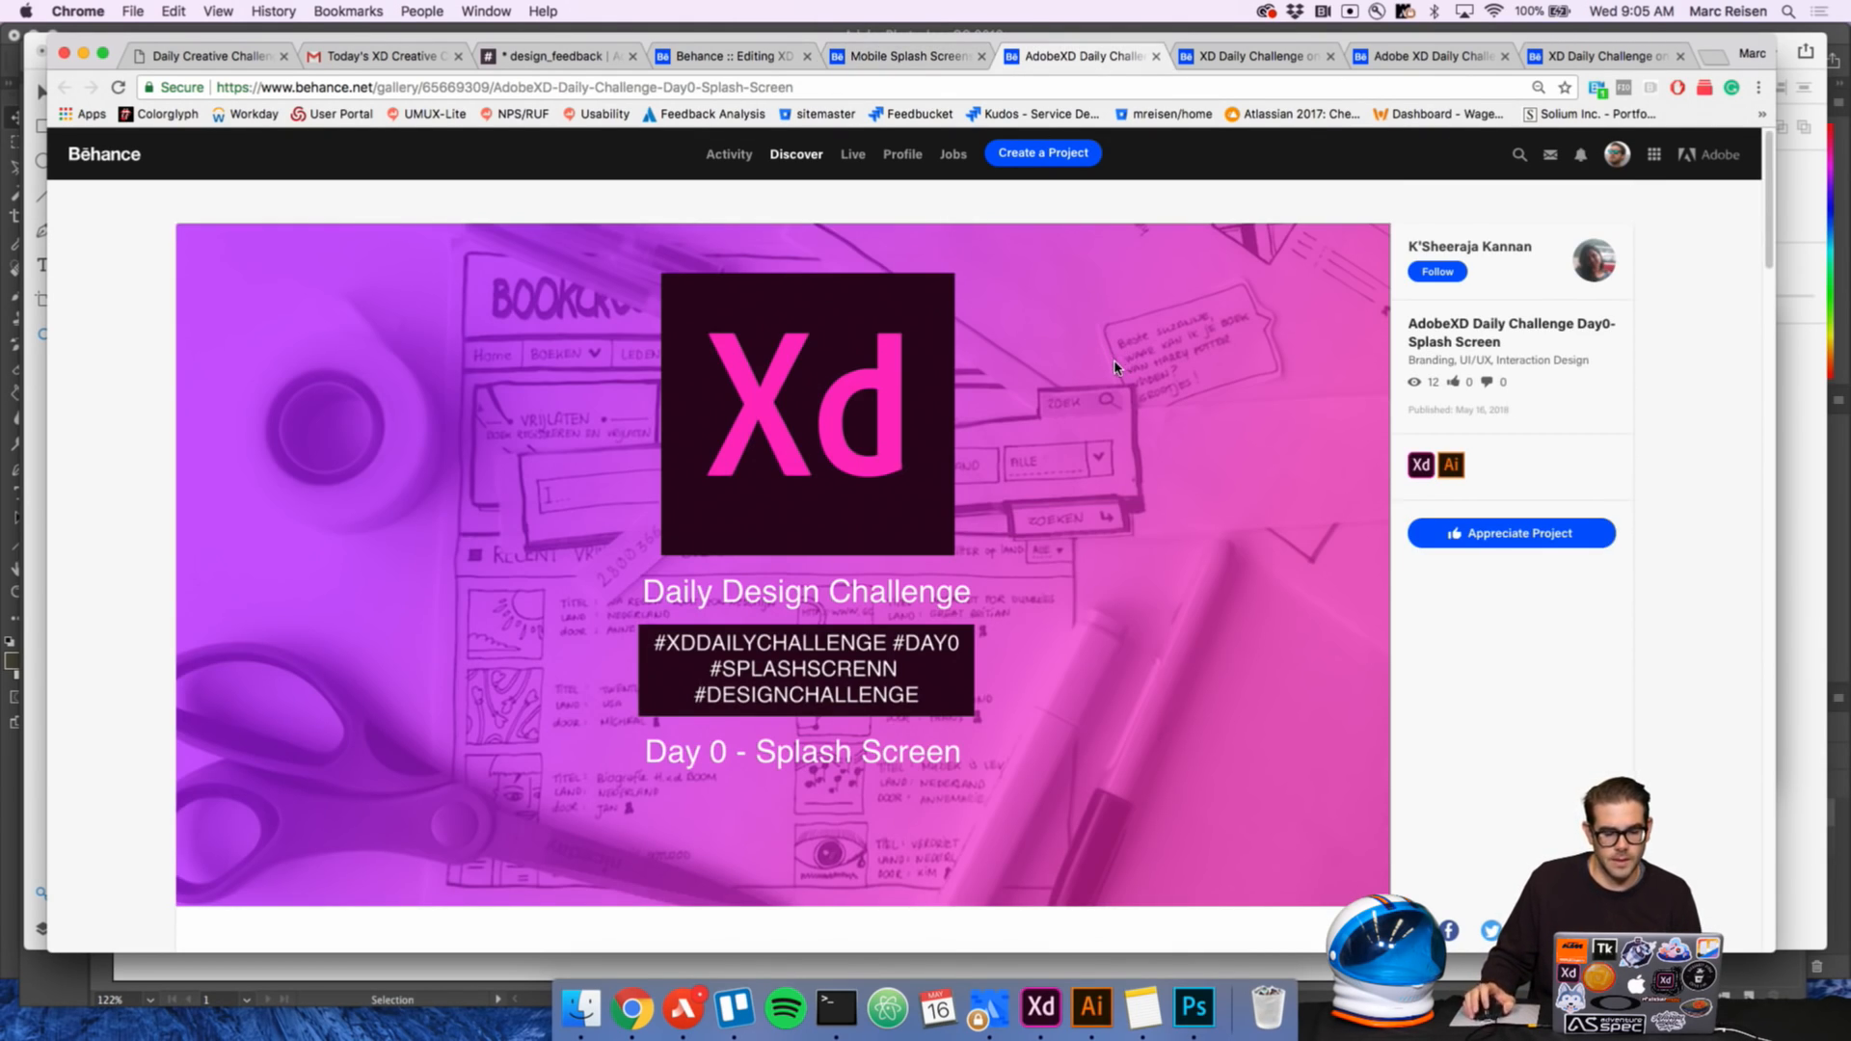
pyautogui.scroll(-1, 1113, 368)
pyautogui.scroll(-8, 1114, 368)
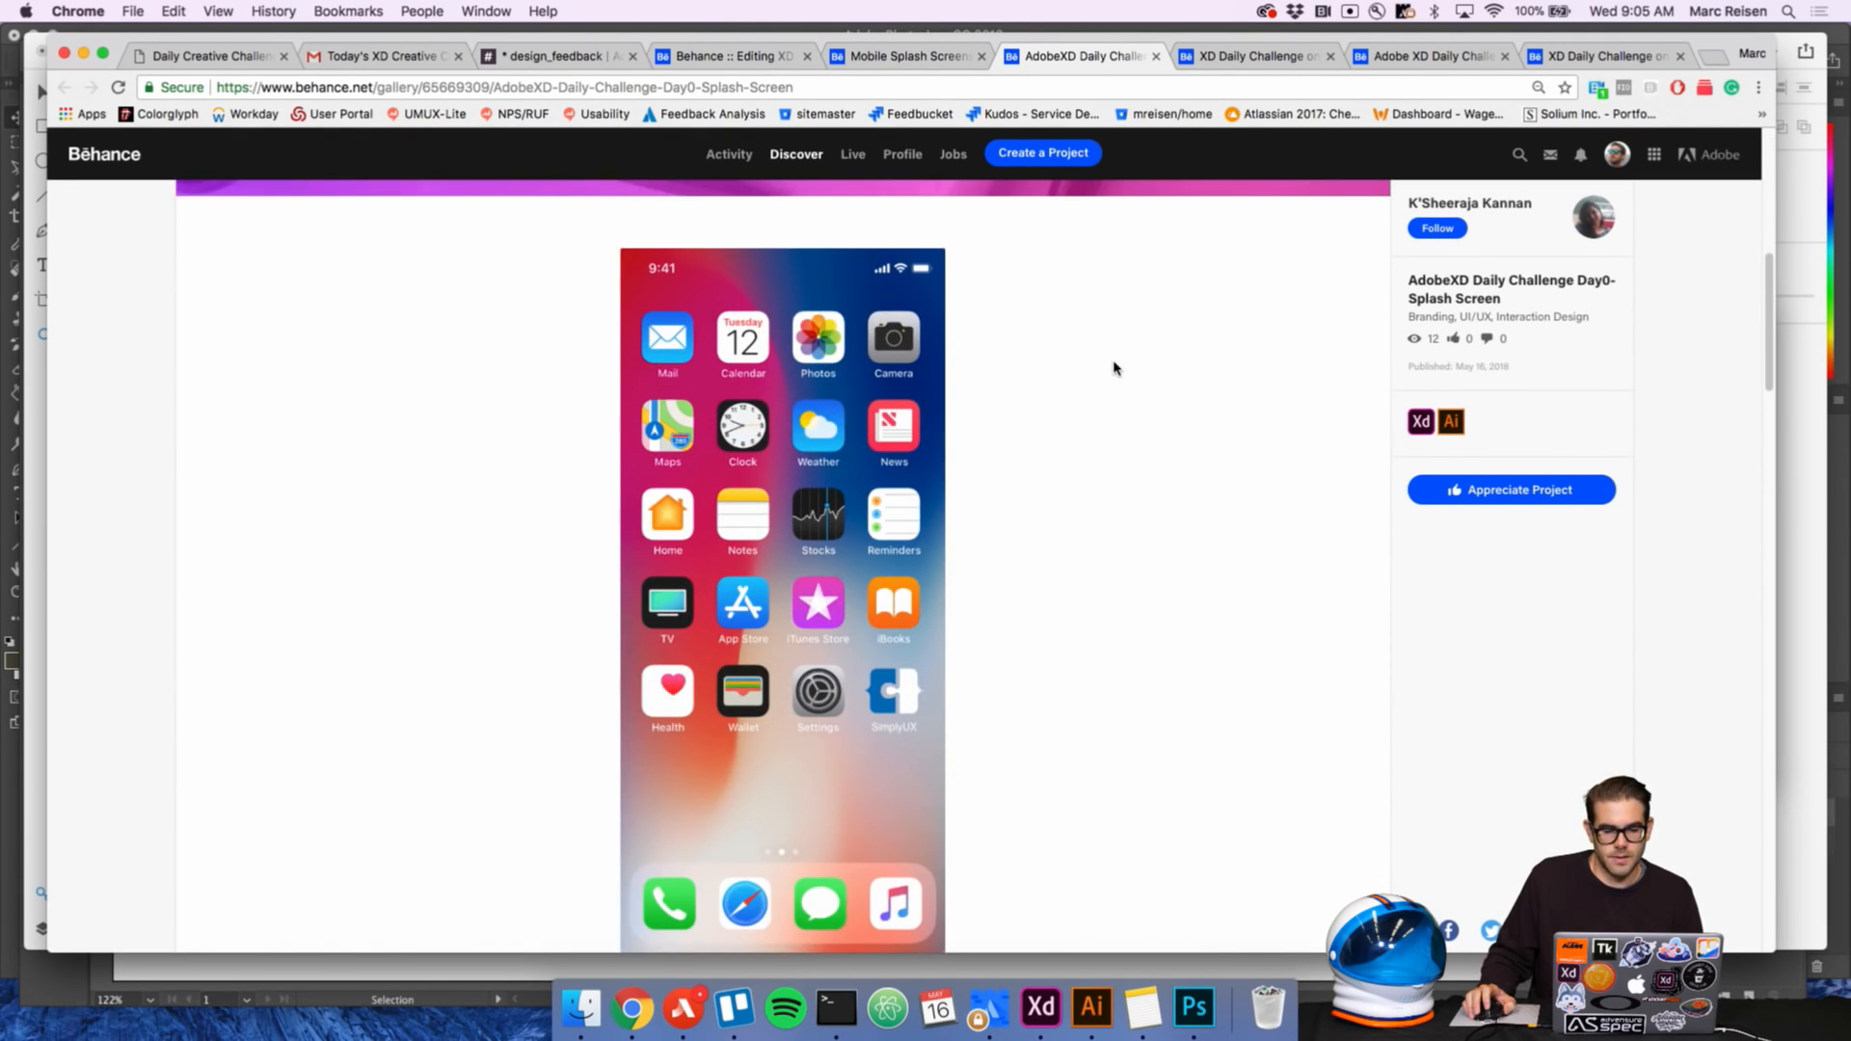
pyautogui.scroll(-1, 1113, 368)
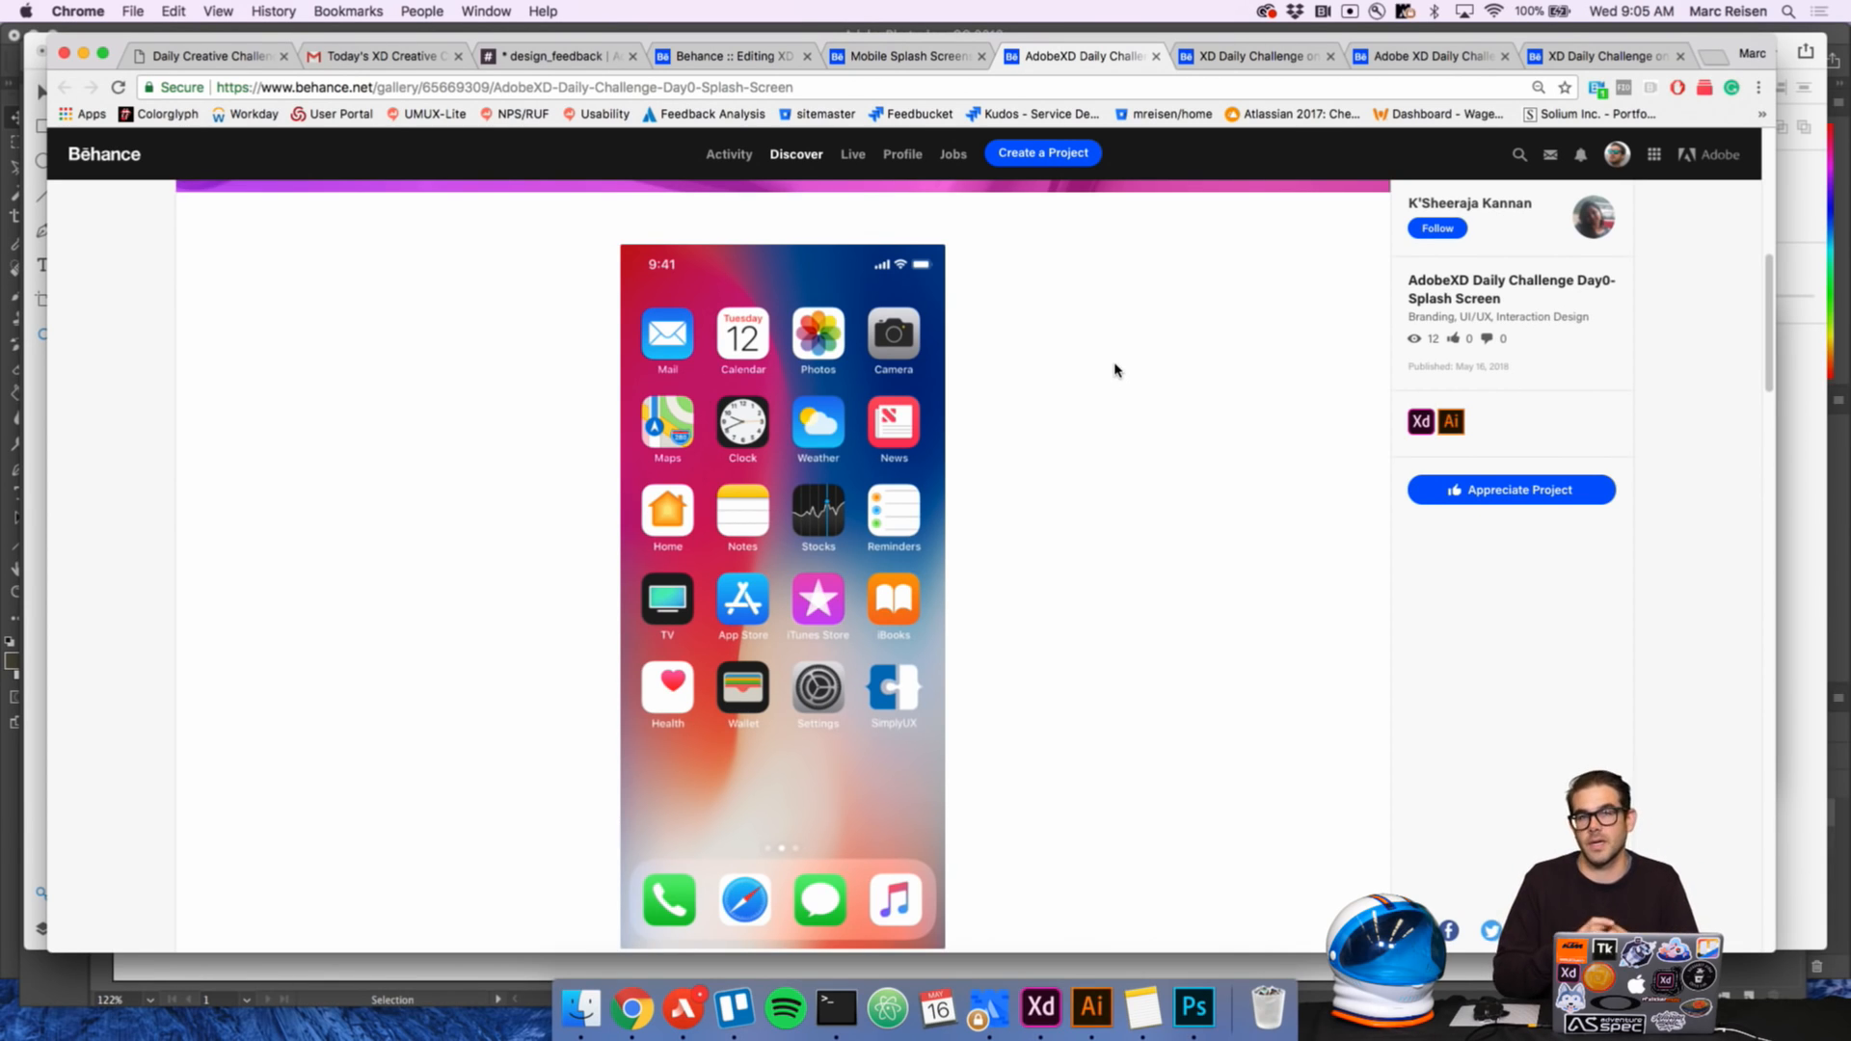
pyautogui.scroll(-10, 1115, 370)
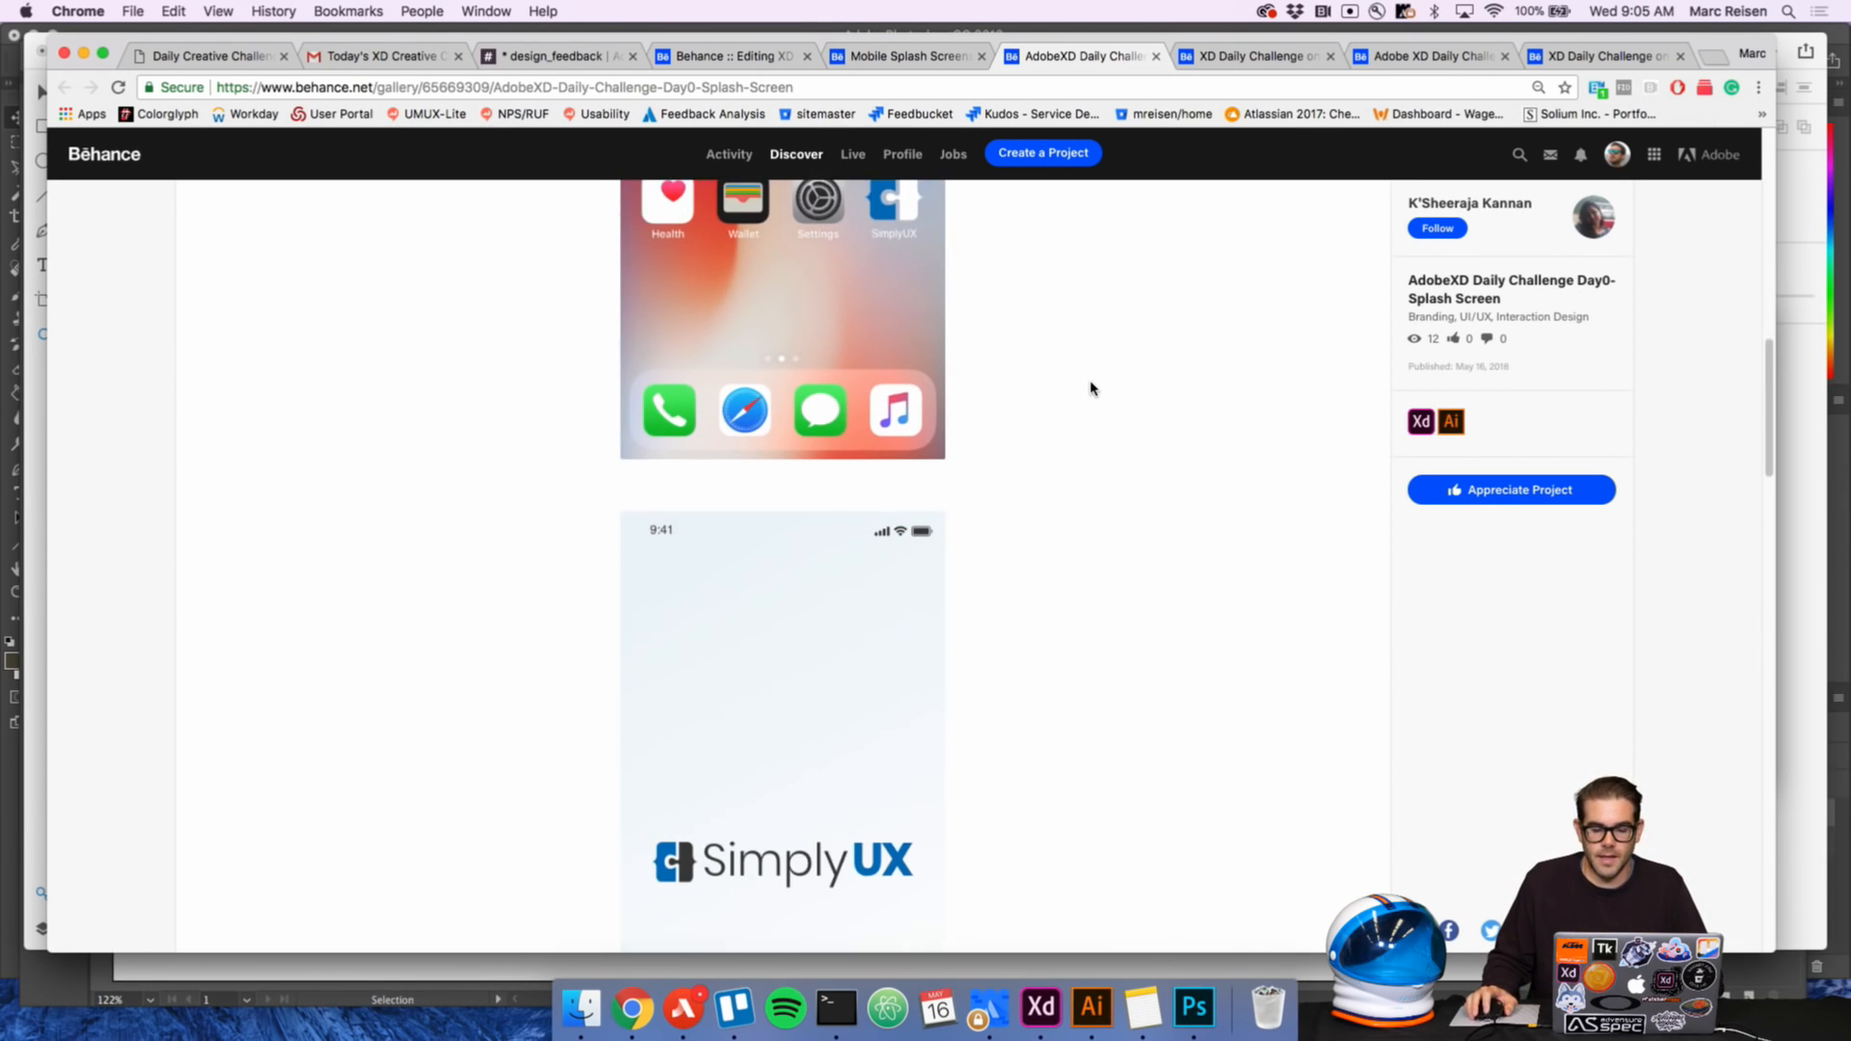
pyautogui.scroll(-2, 1090, 387)
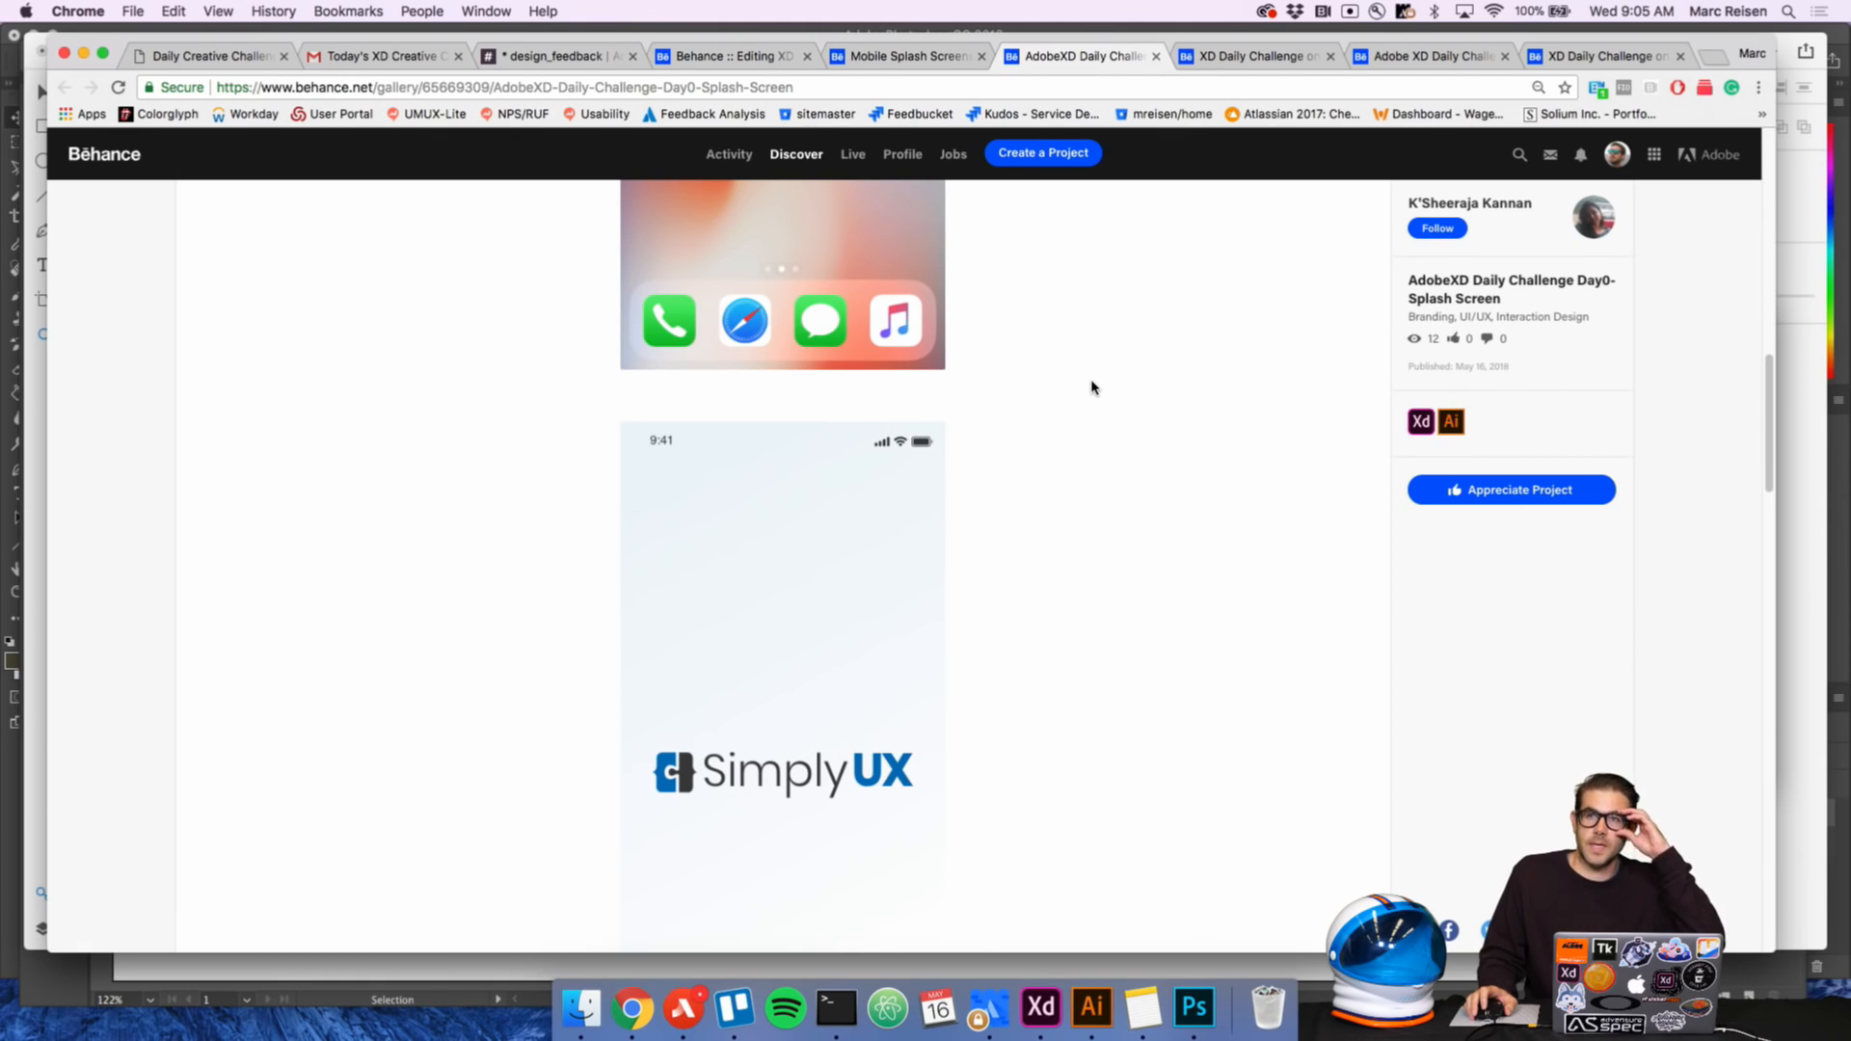
pyautogui.scroll(-4, 1093, 387)
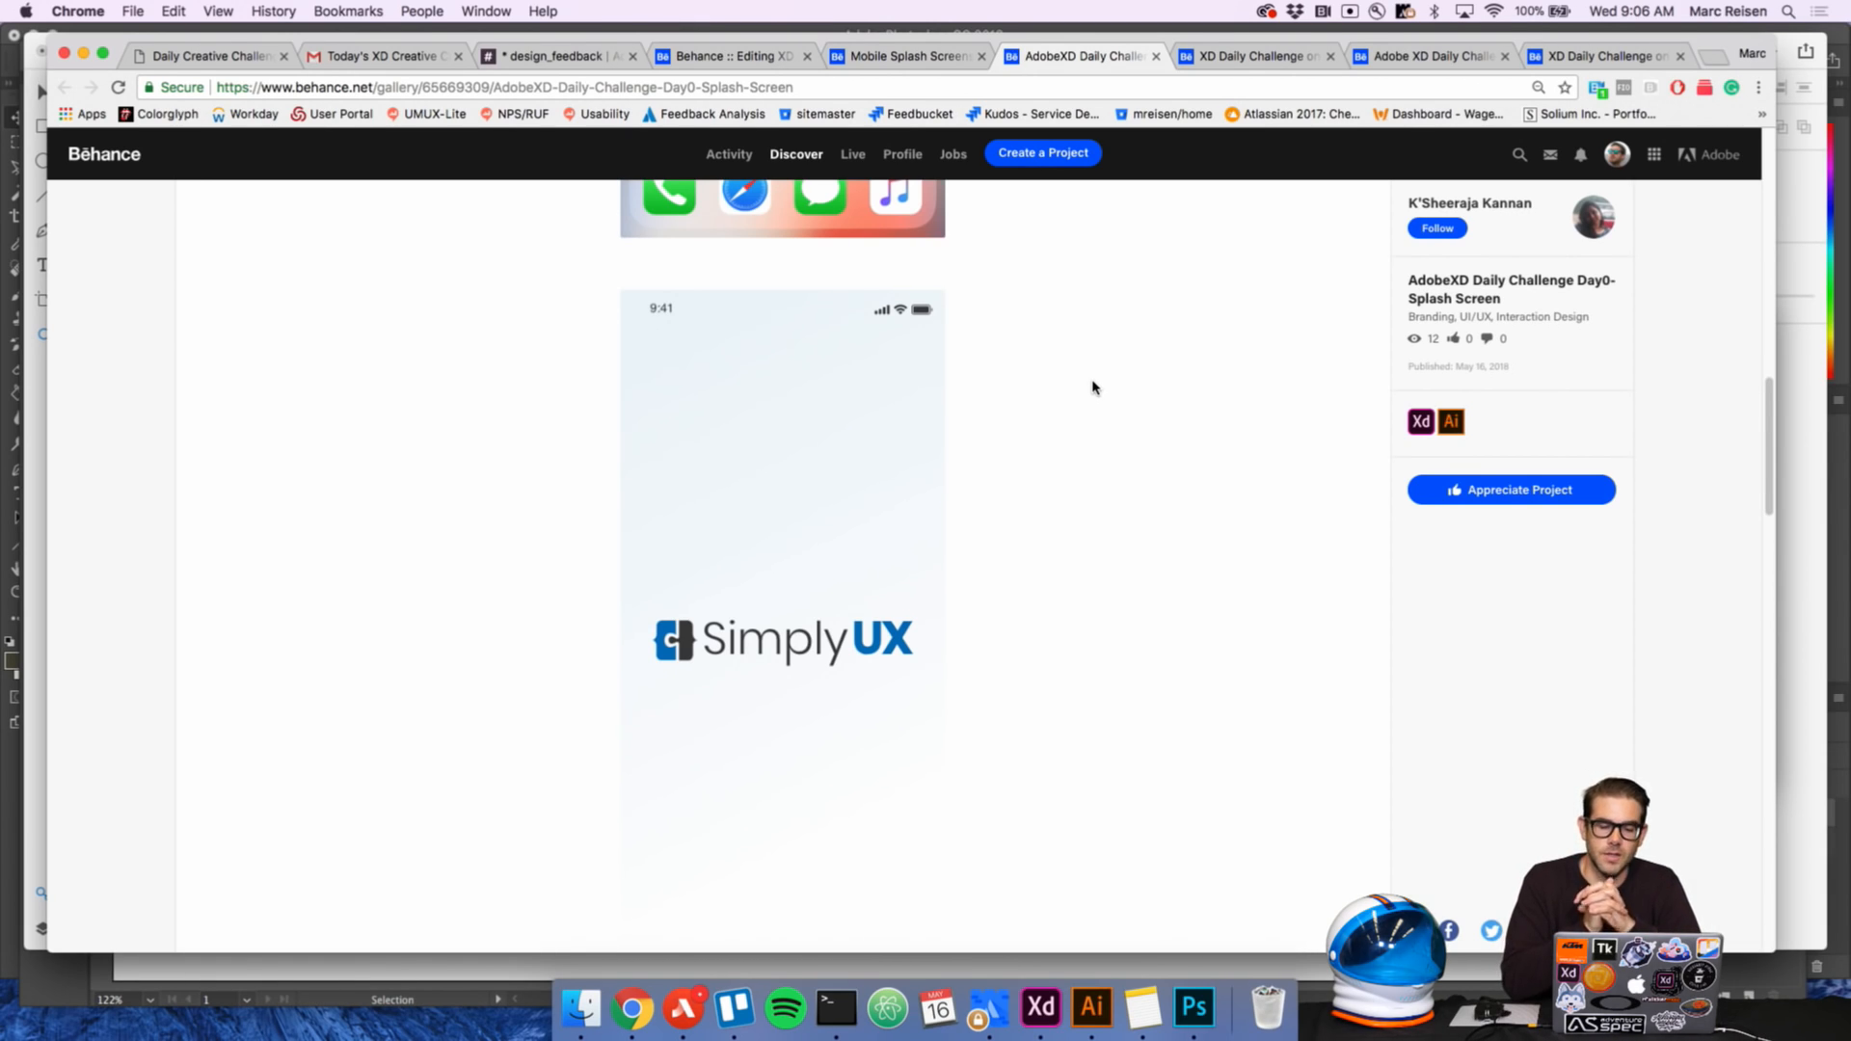
pyautogui.scroll(-5, 964, 444)
pyautogui.scroll(2, 883, 414)
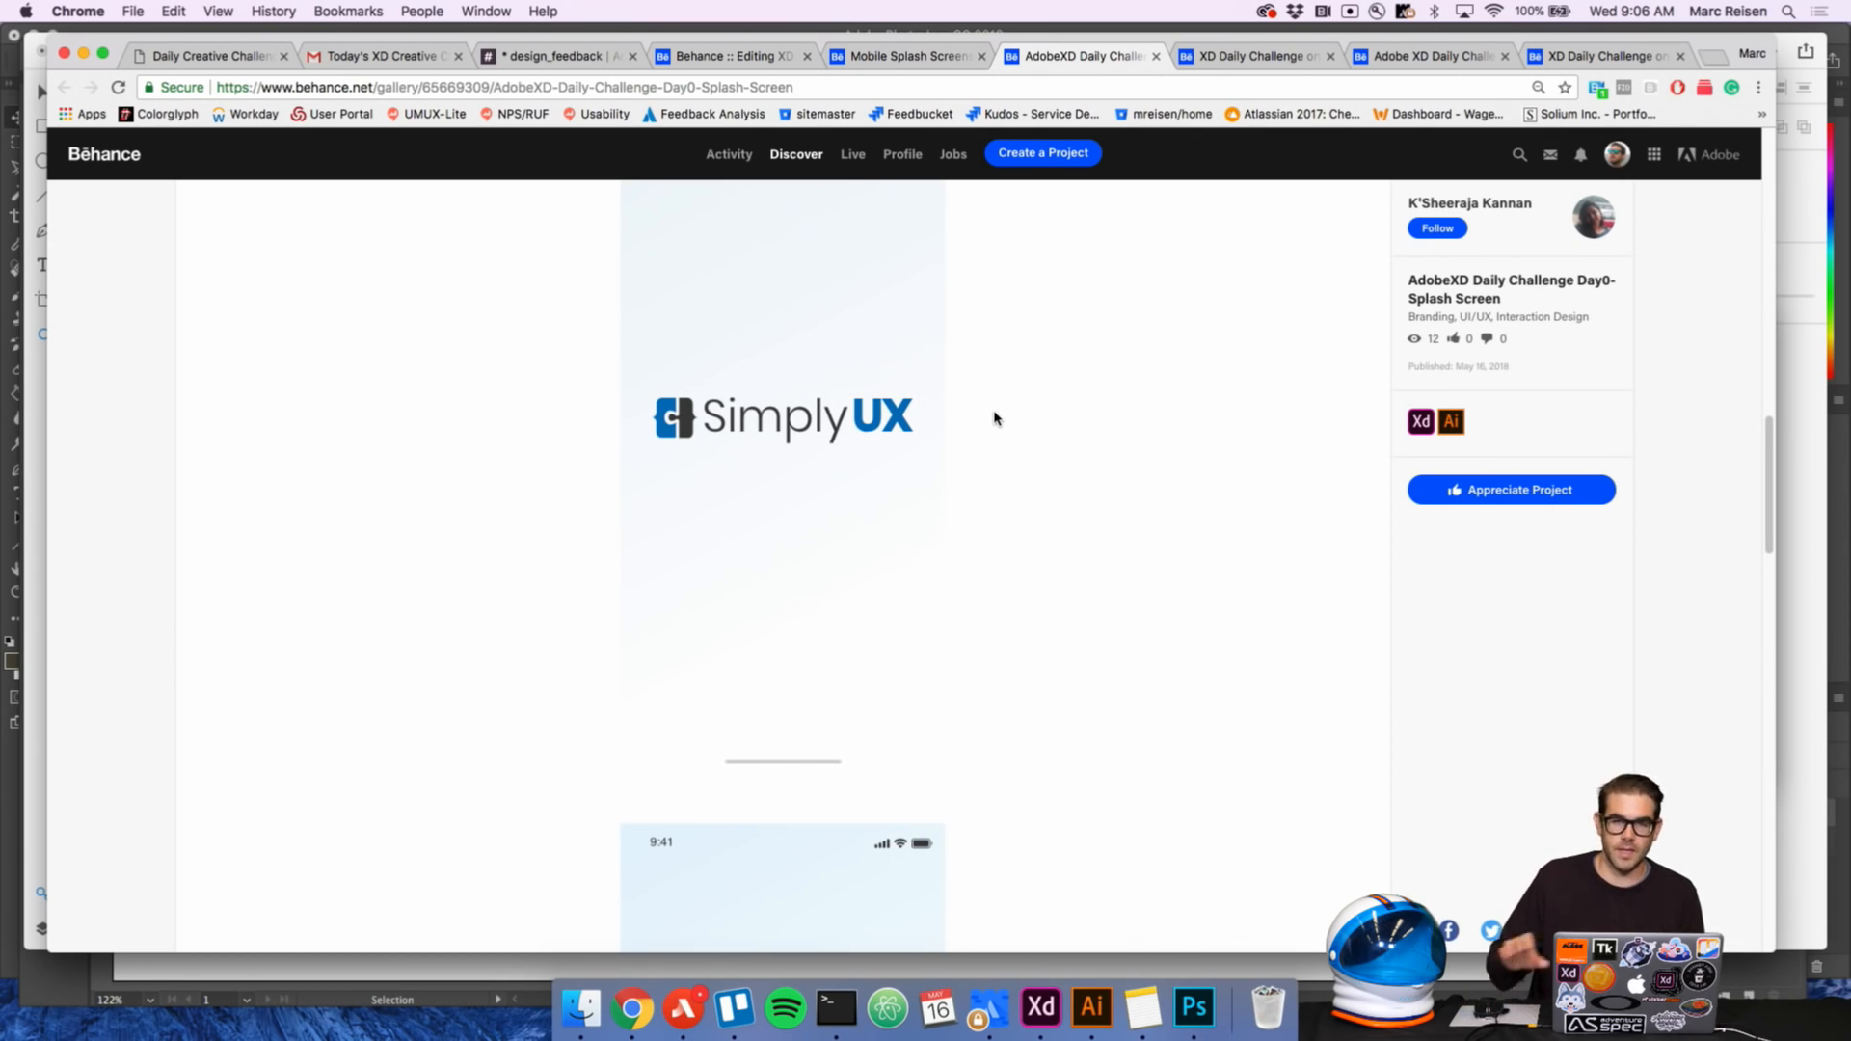
pyautogui.scroll(-5, 996, 419)
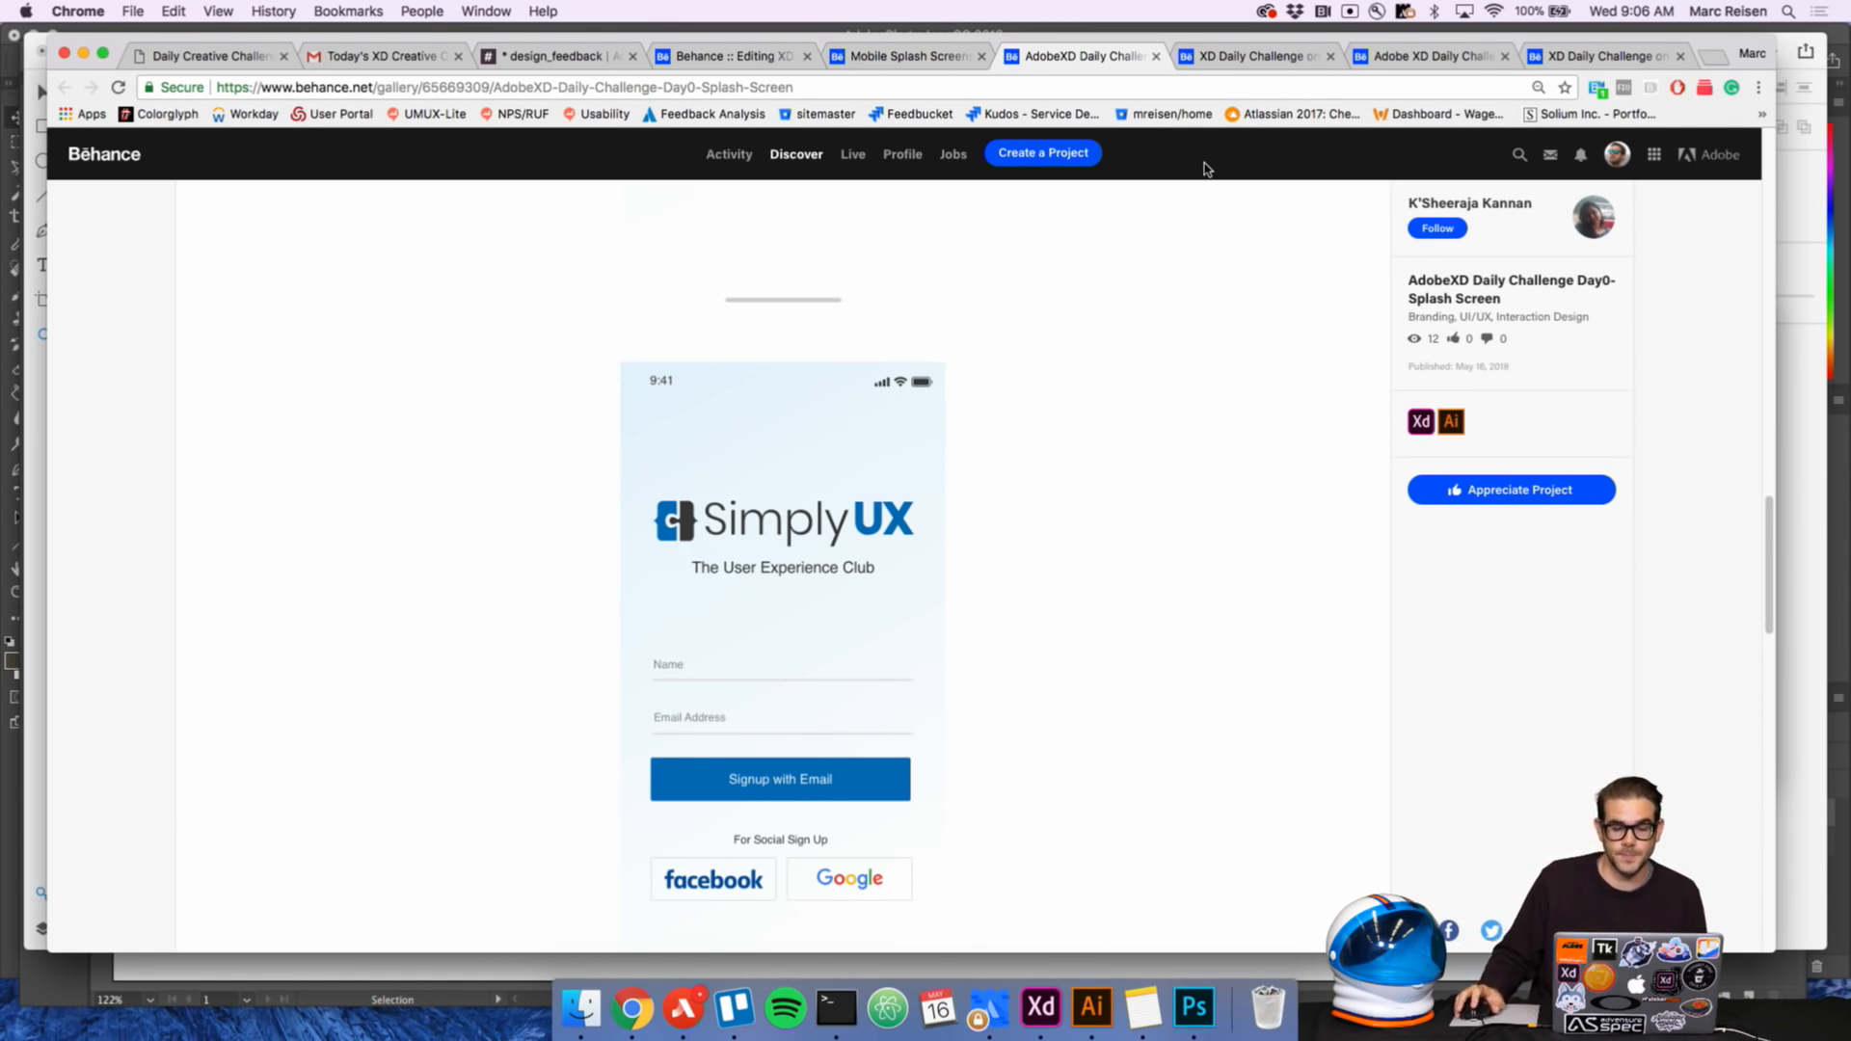
pyautogui.scroll(-3, 1217, 318)
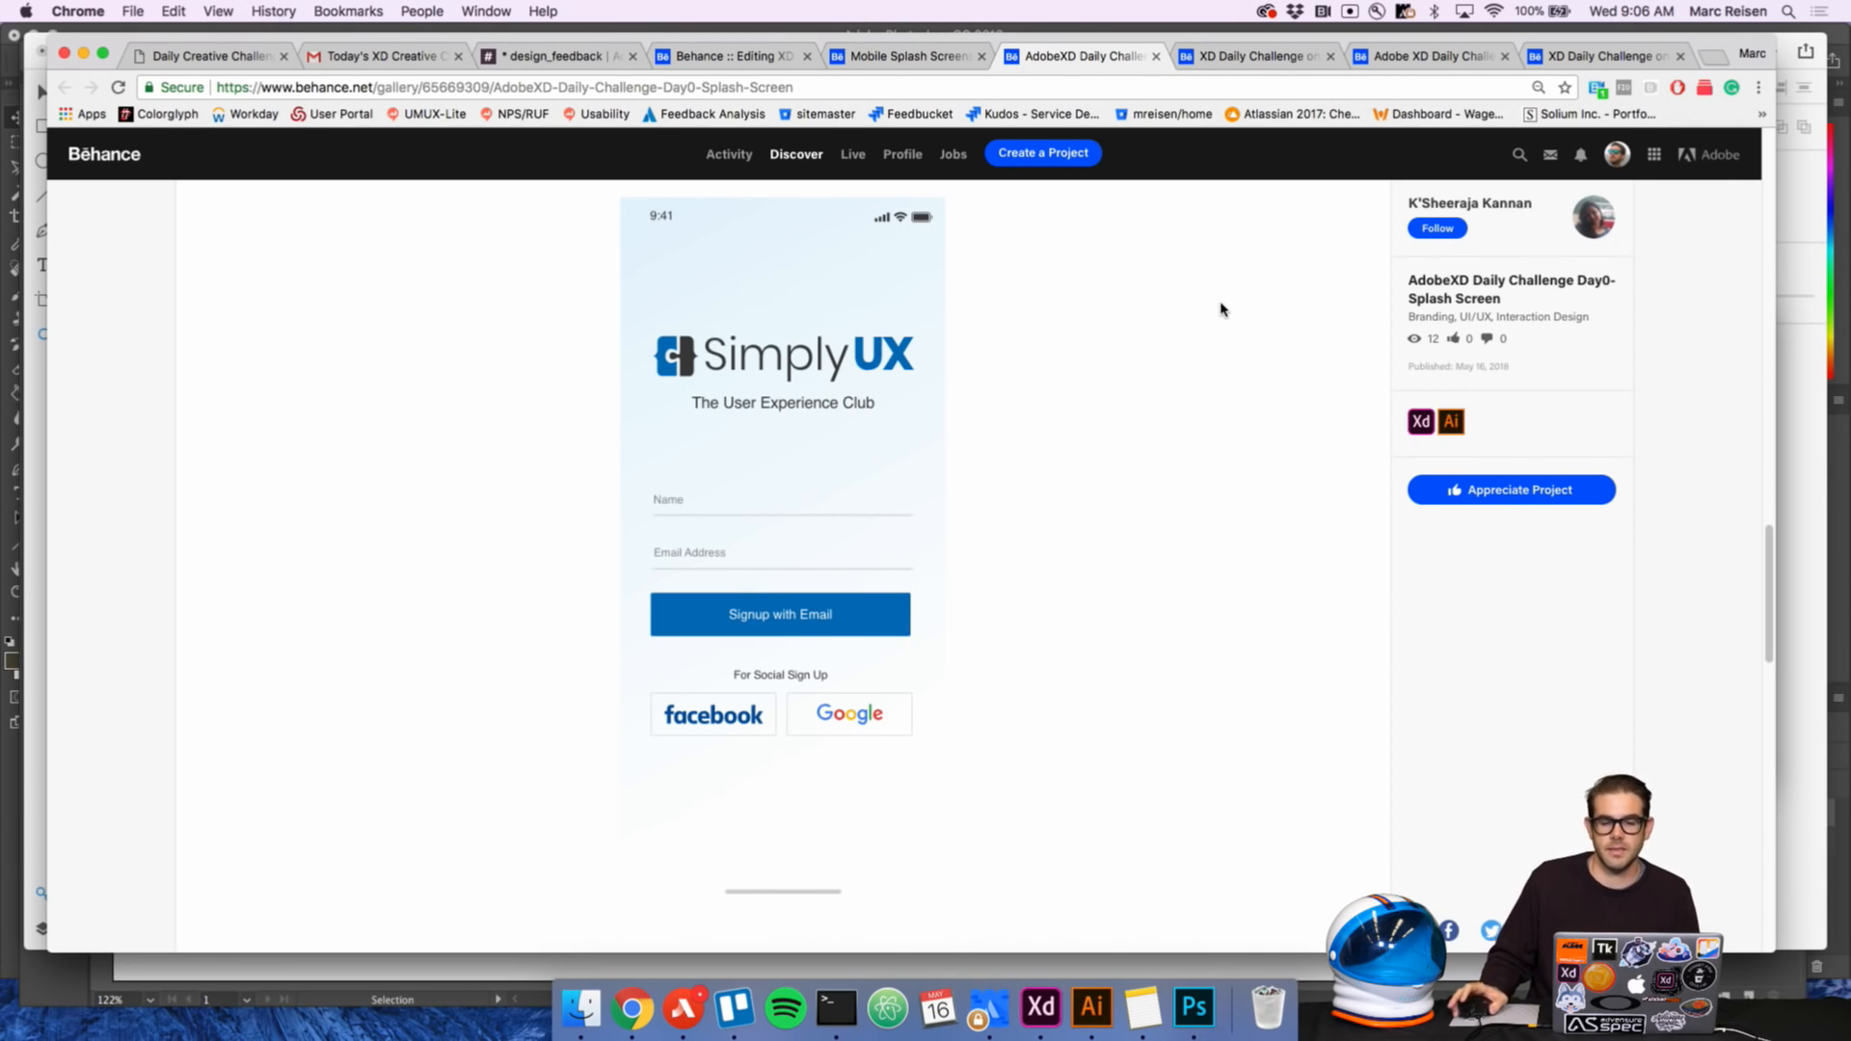
# Open the XD Daily Challenge project with the red R logo and examine its home, splash and TradeMARC welcome screens
pyautogui.click(1253, 56)
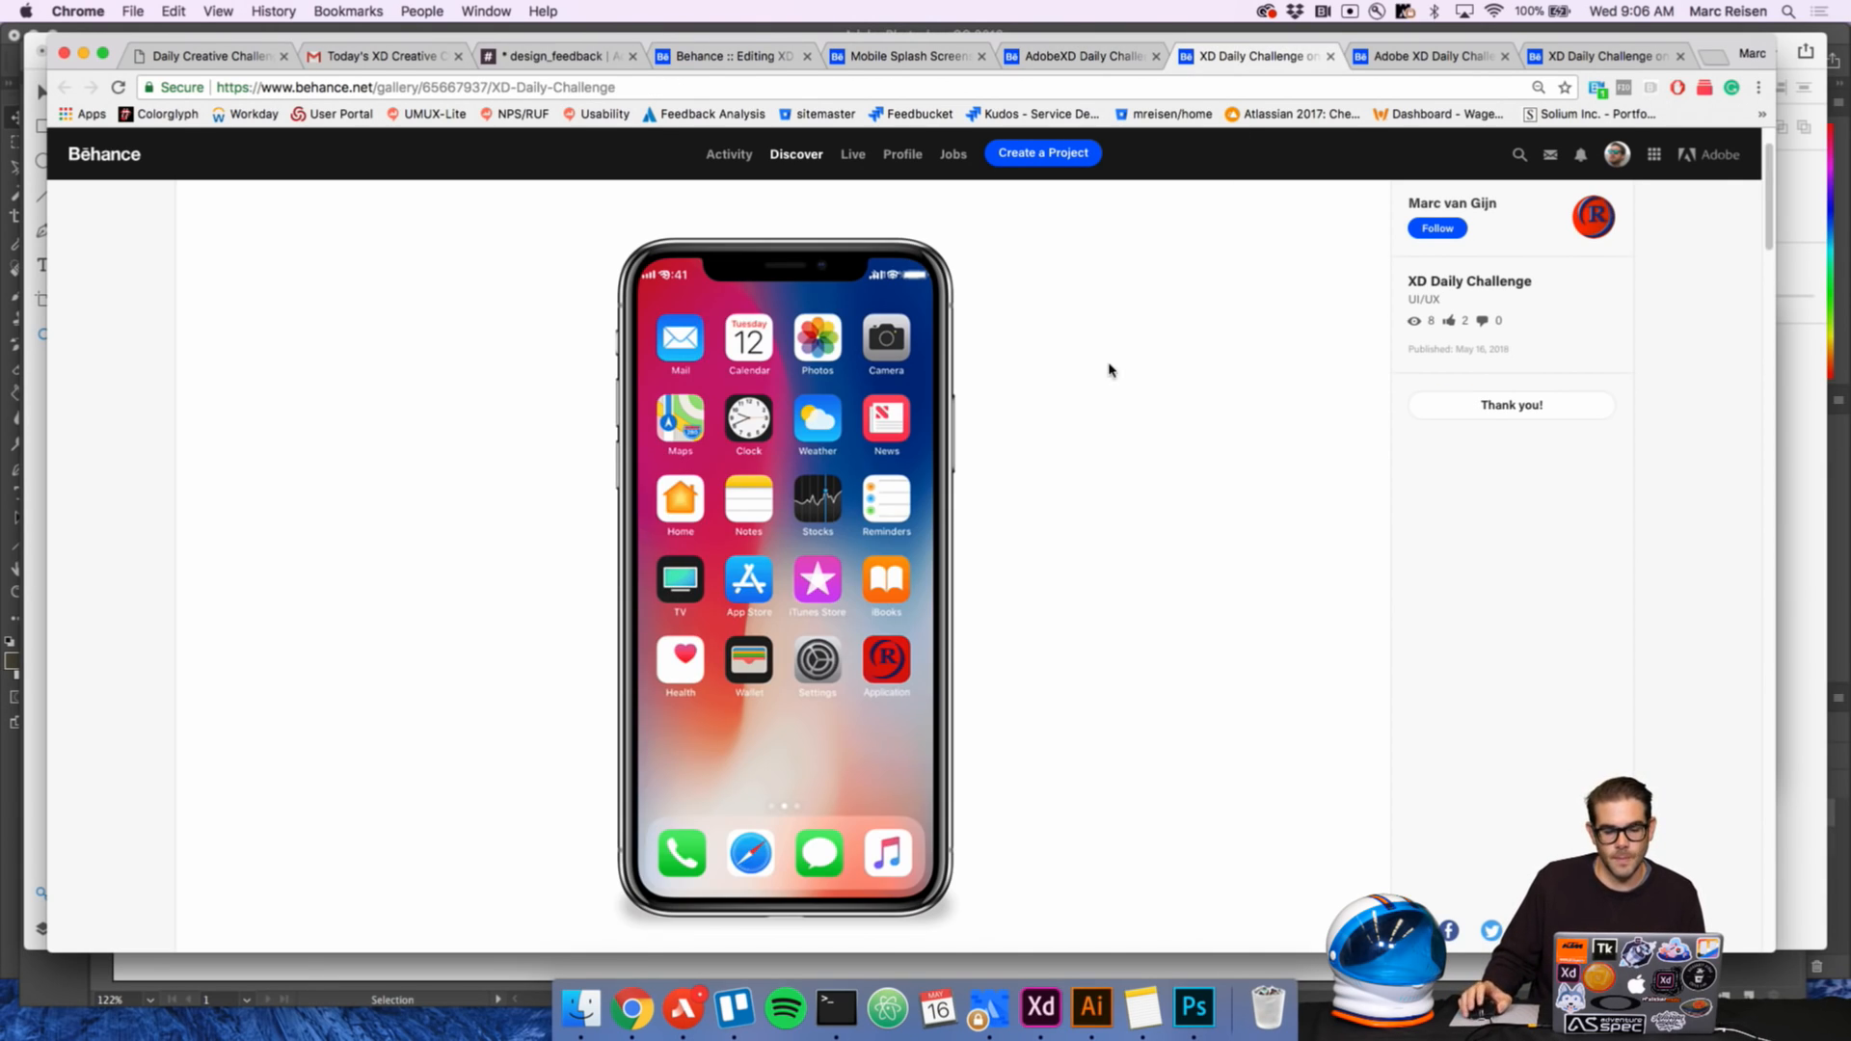
pyautogui.scroll(-2, 1106, 369)
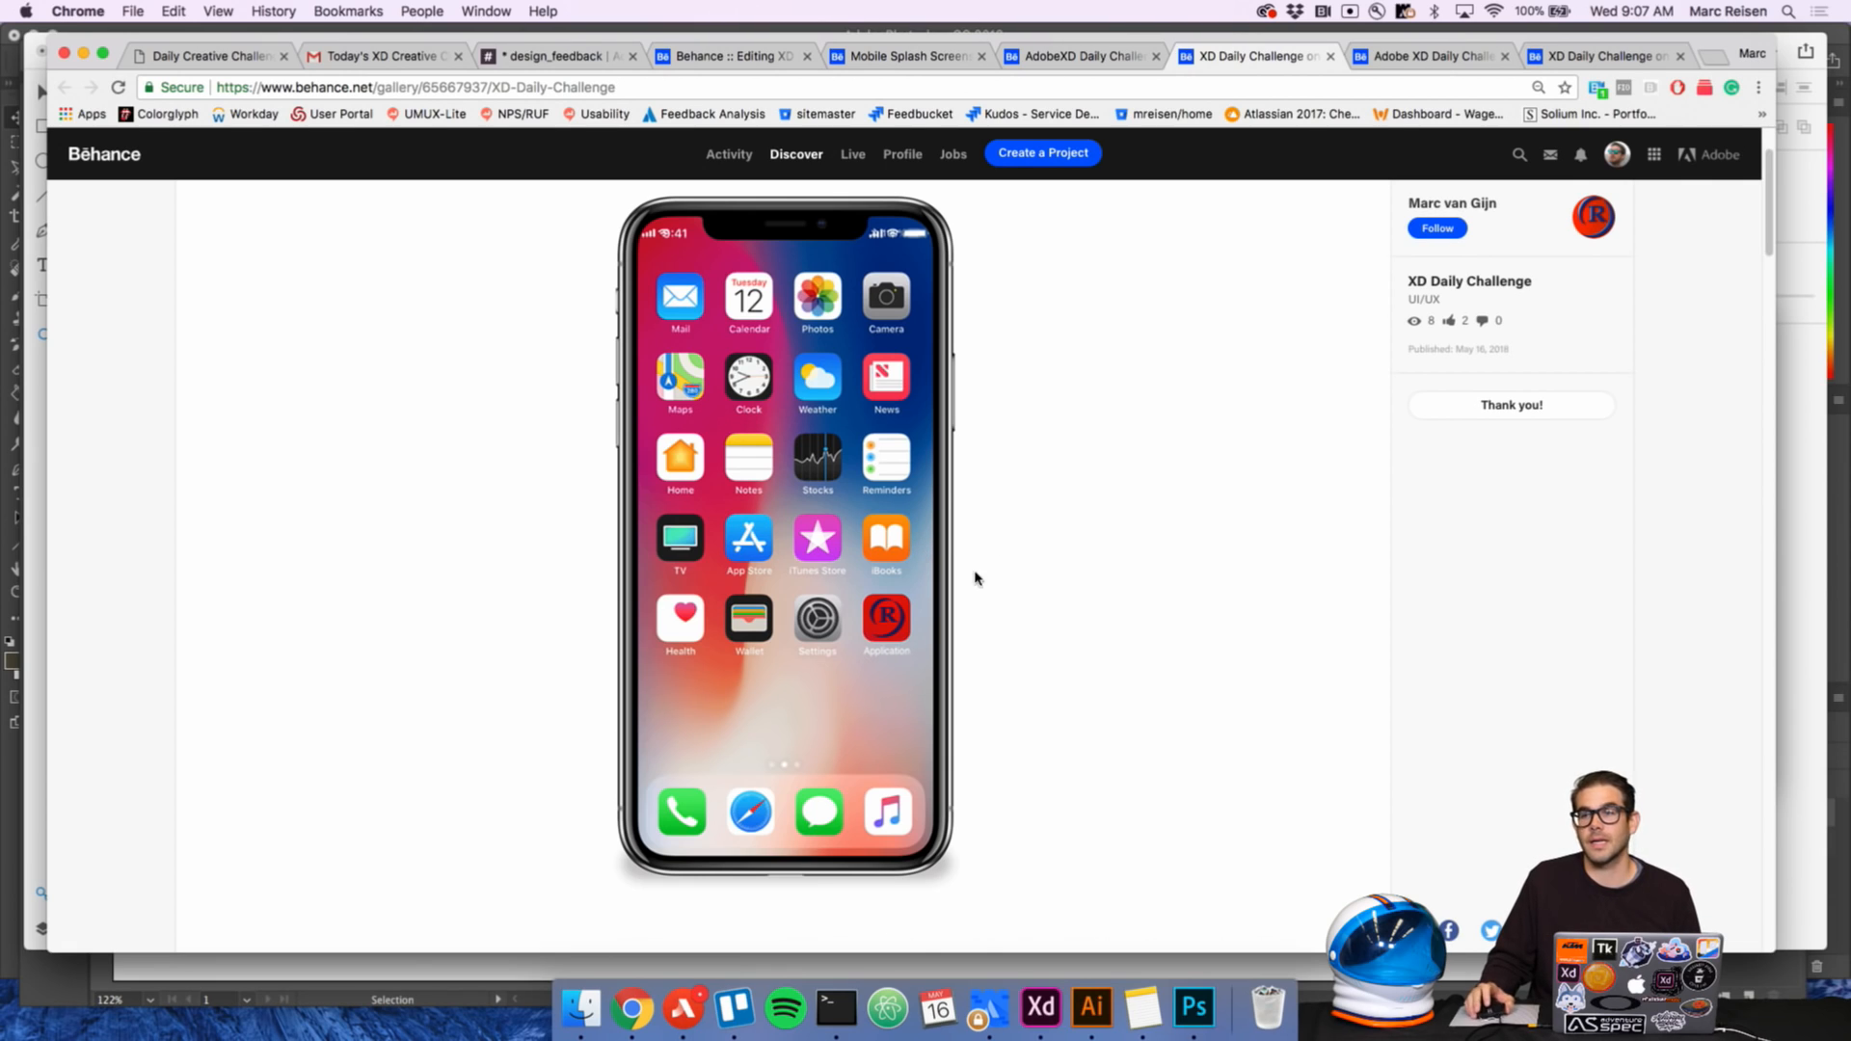
pyautogui.scroll(-3, 962, 582)
pyautogui.scroll(-8, 1050, 545)
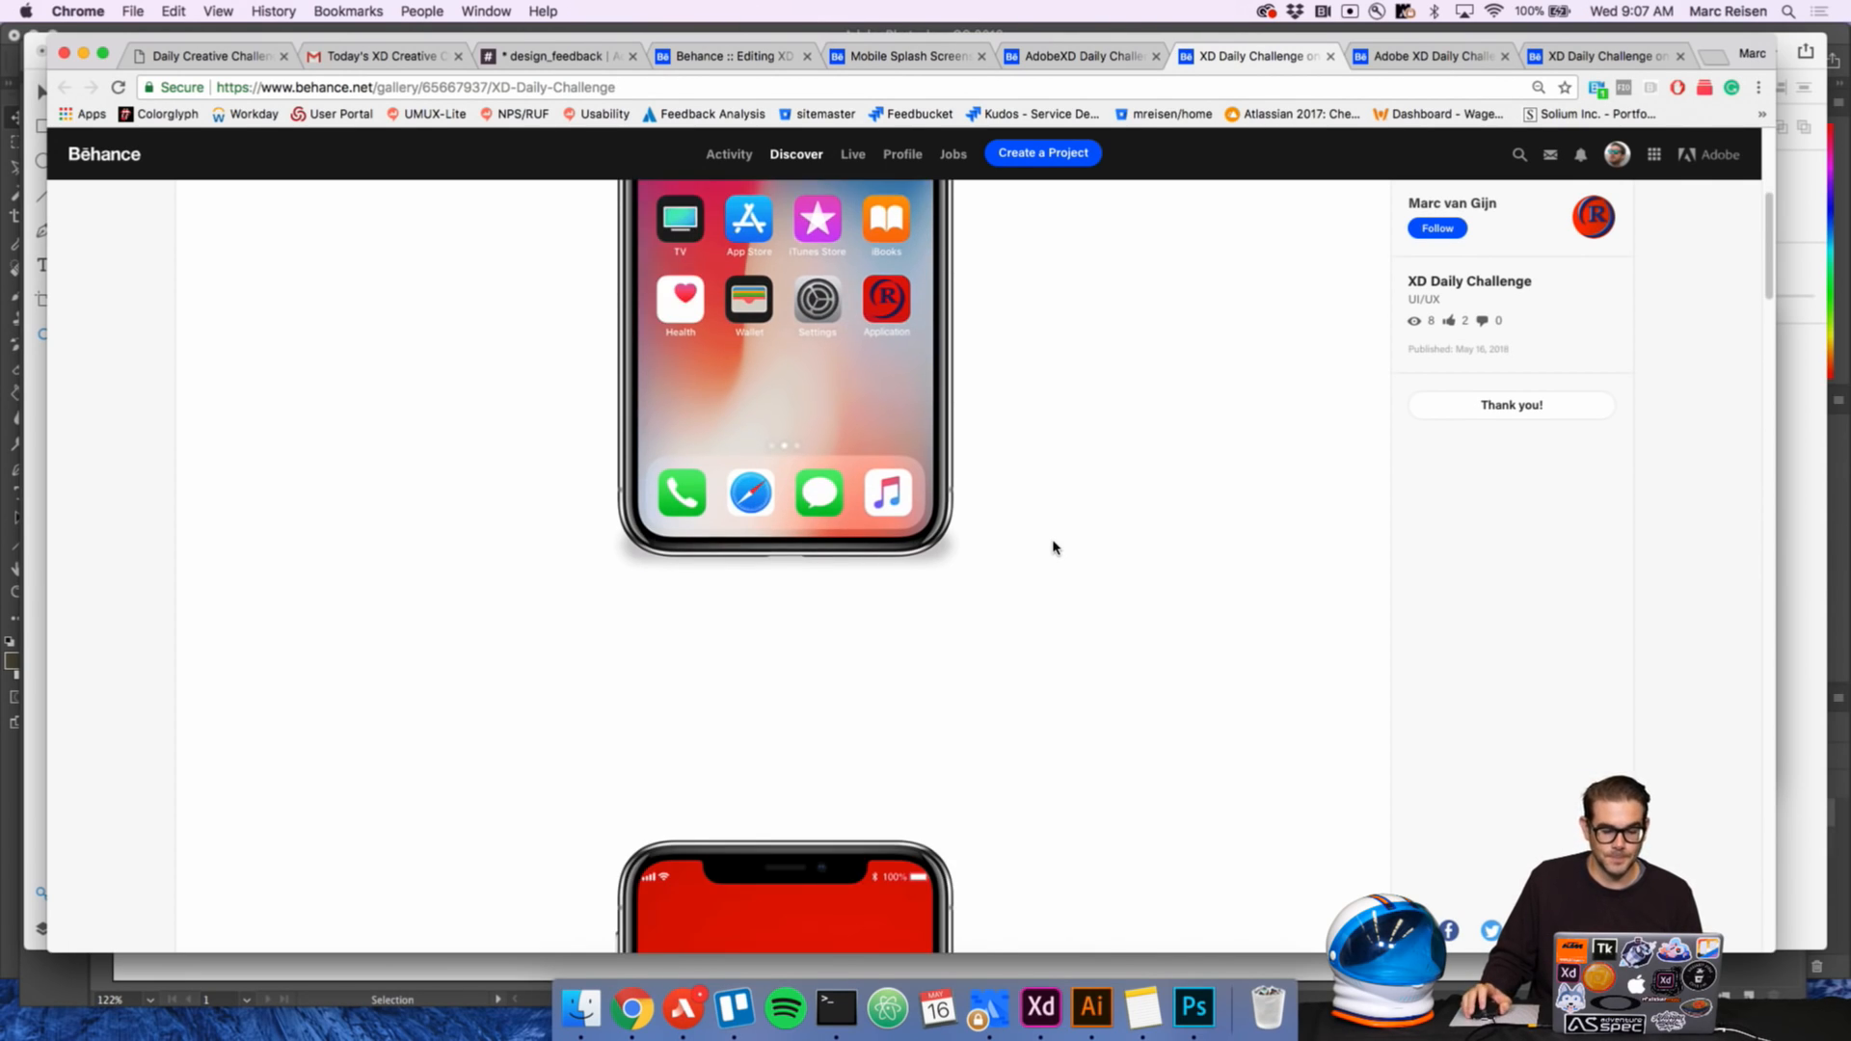
pyautogui.scroll(-5, 1053, 546)
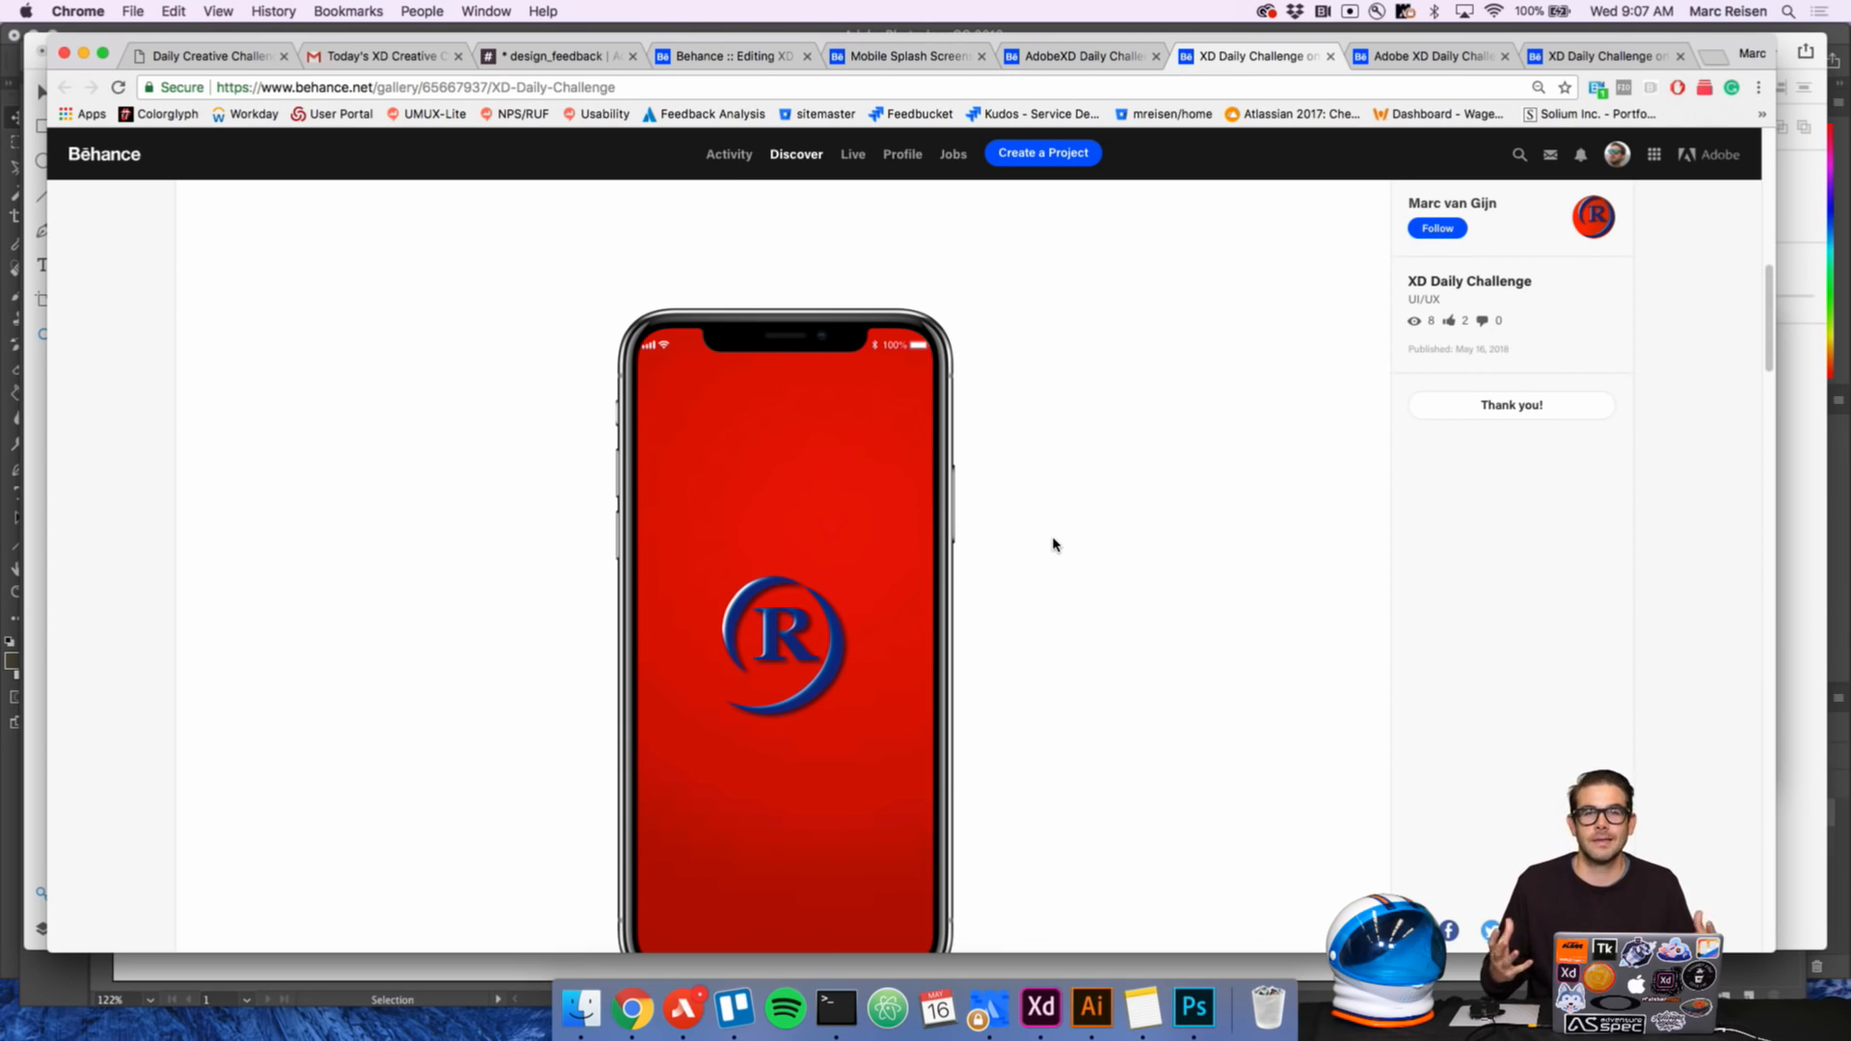
pyautogui.scroll(-2, 776, 631)
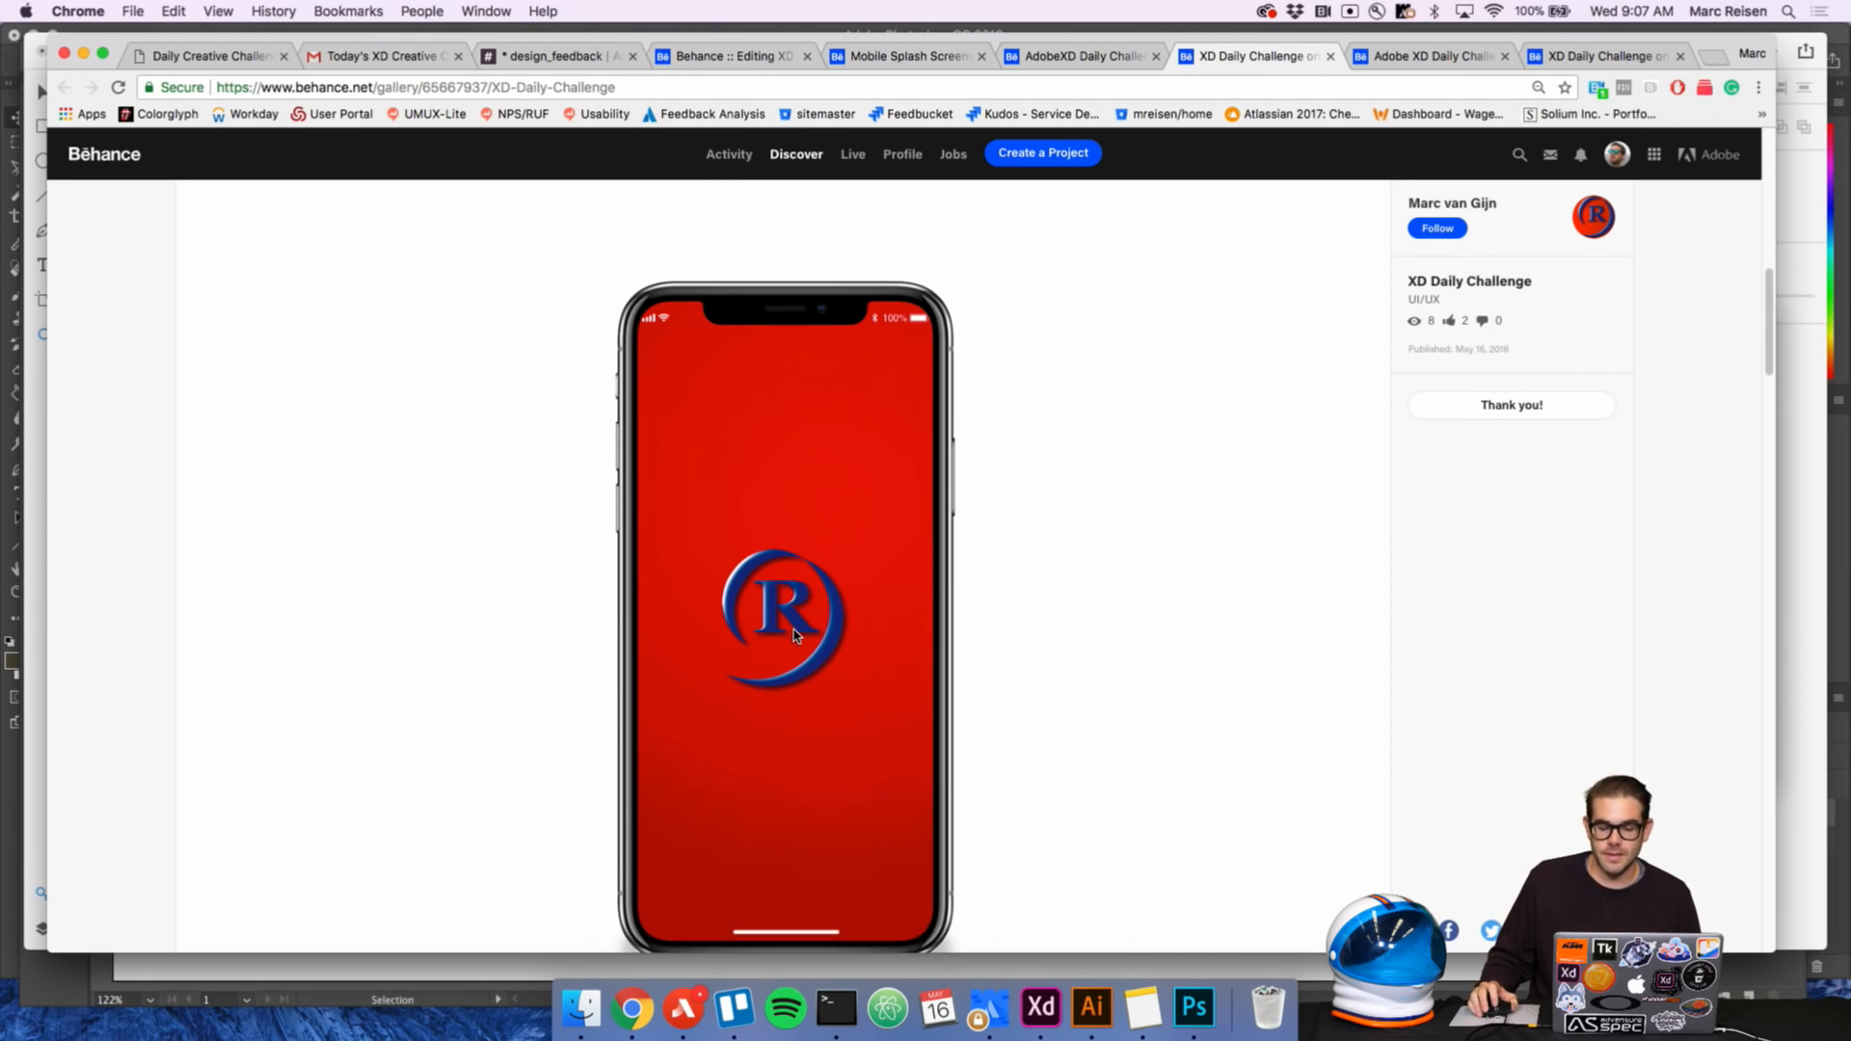
pyautogui.scroll(-2, 796, 634)
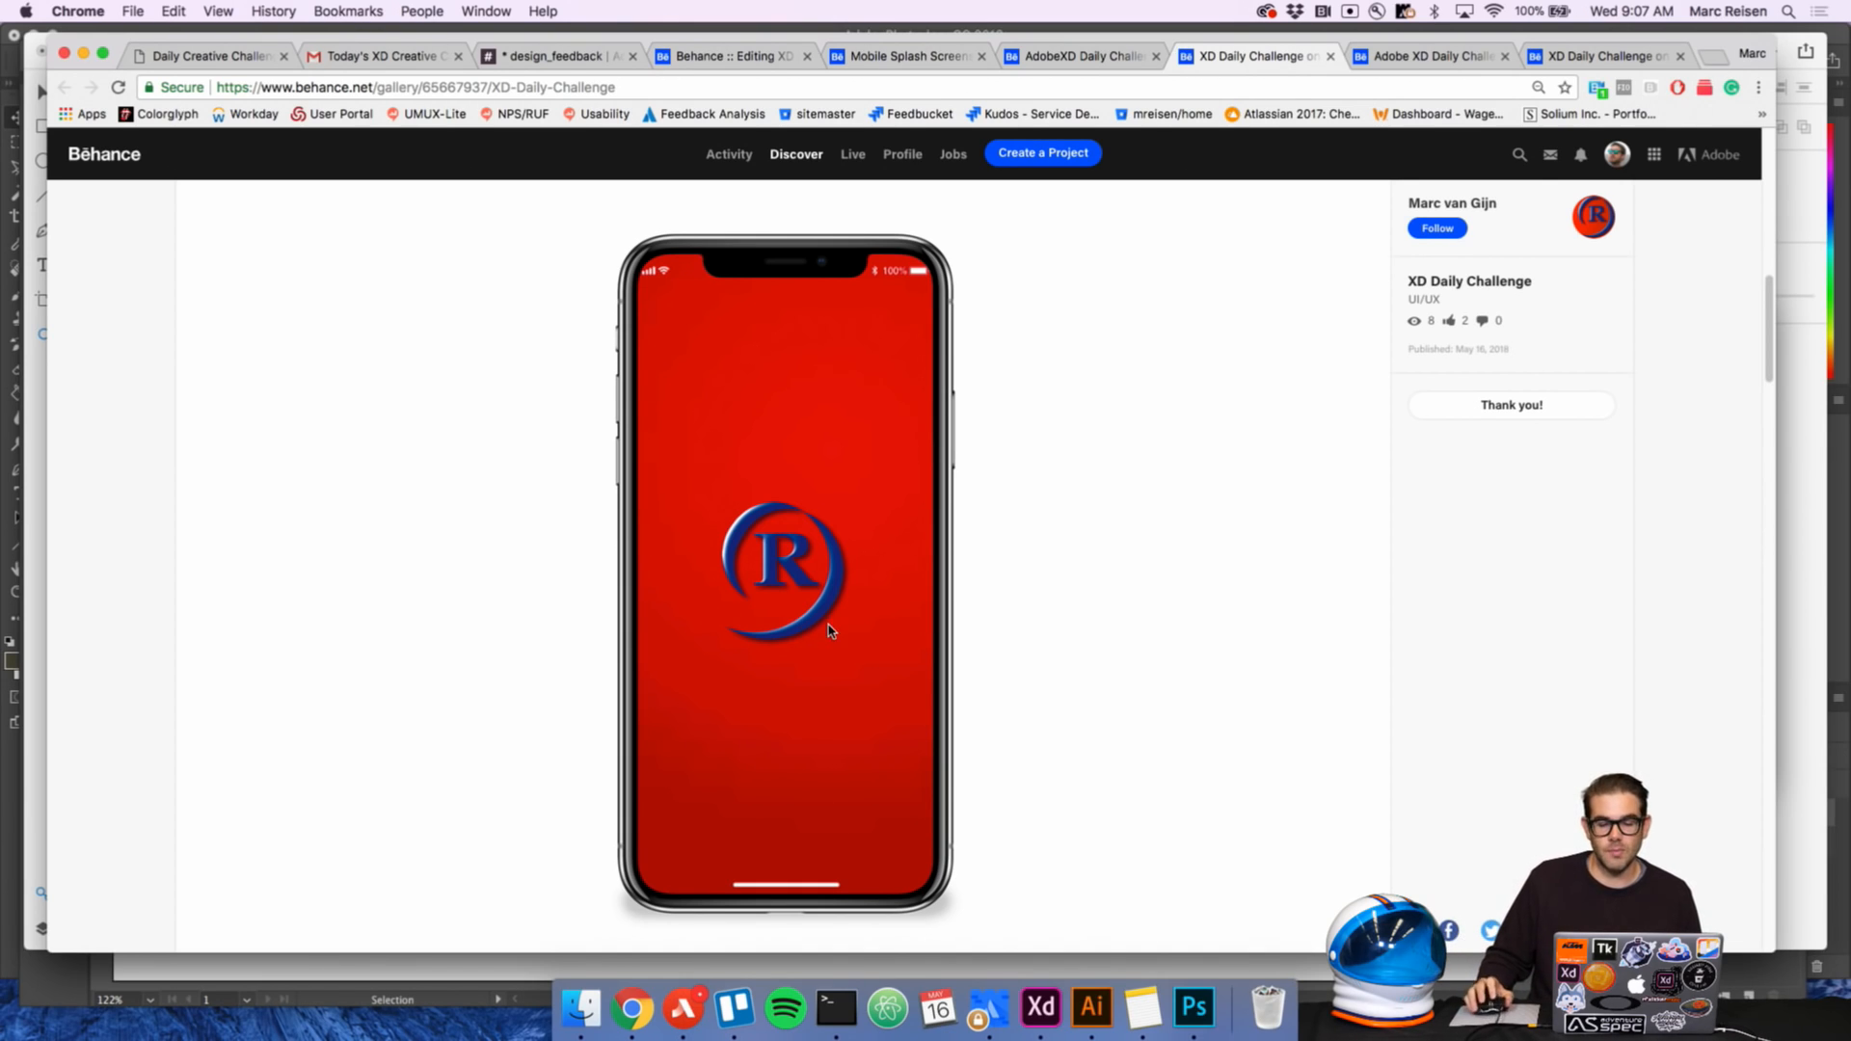
pyautogui.scroll(-5, 850, 540)
pyautogui.scroll(-5, 850, 540)
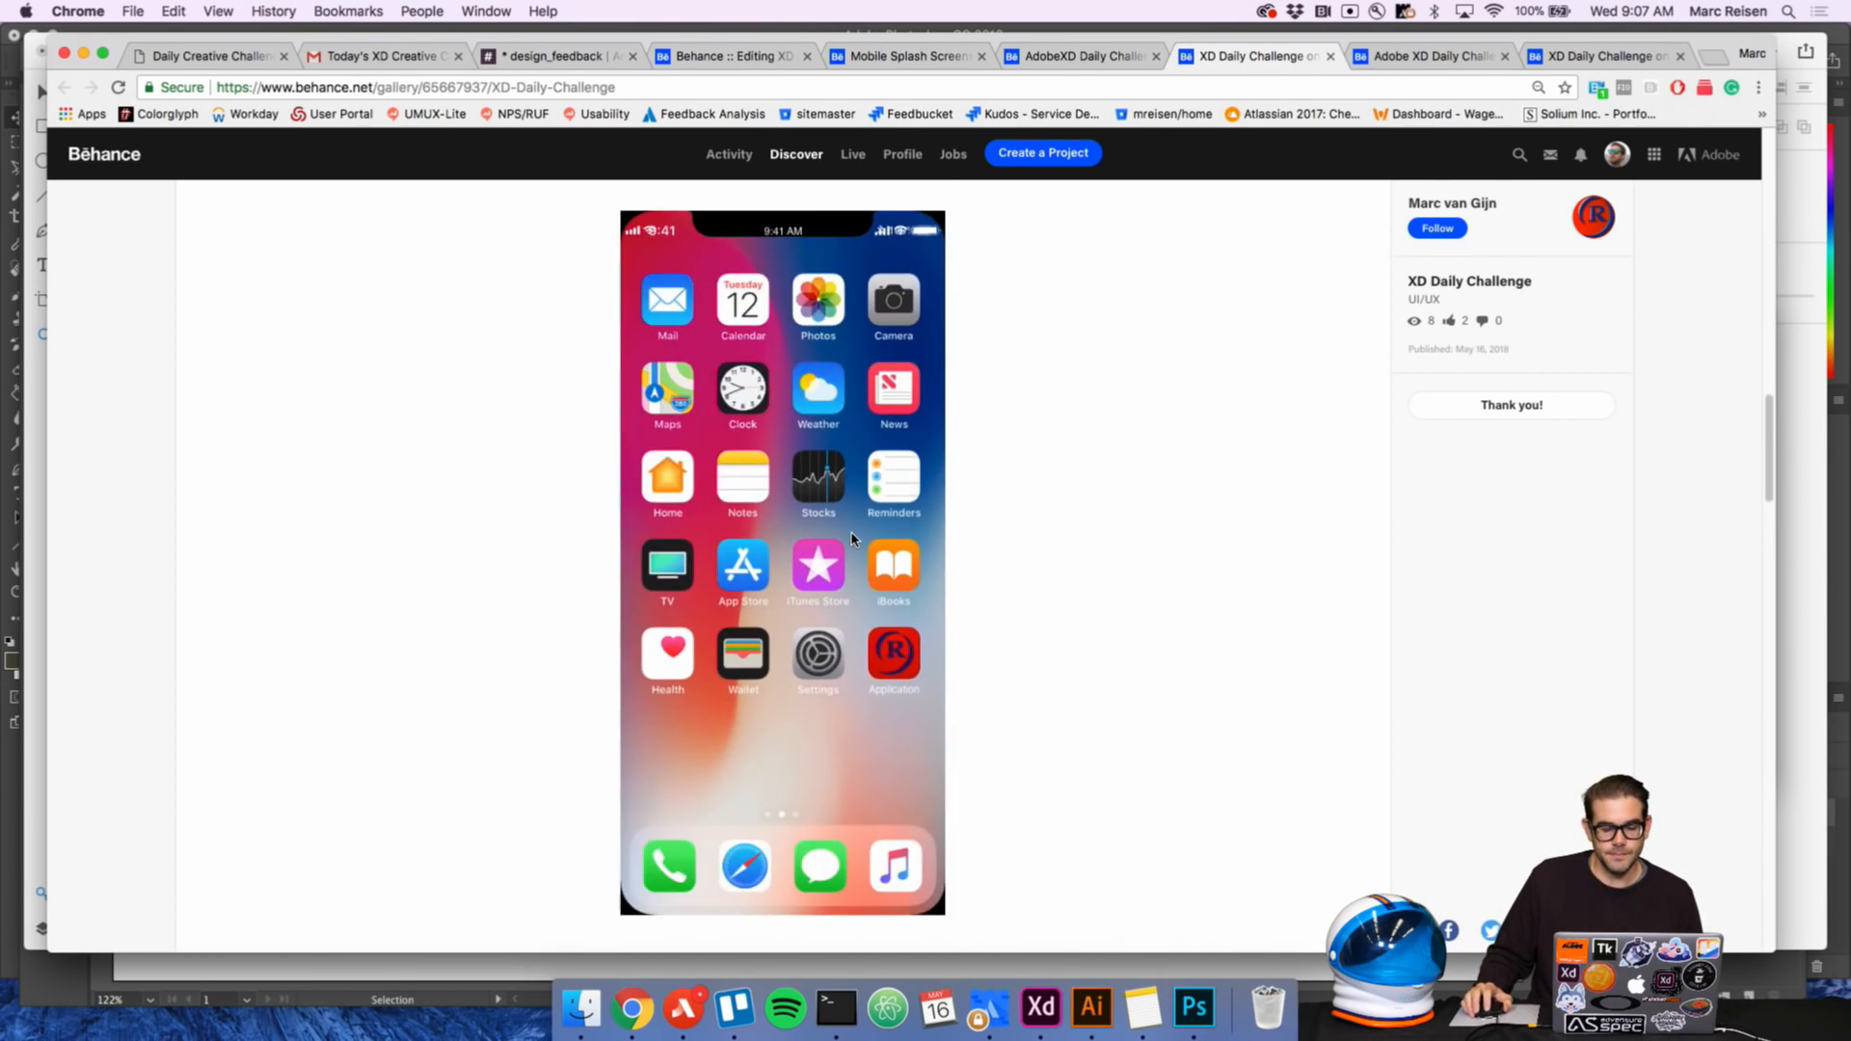
pyautogui.scroll(-10, 850, 540)
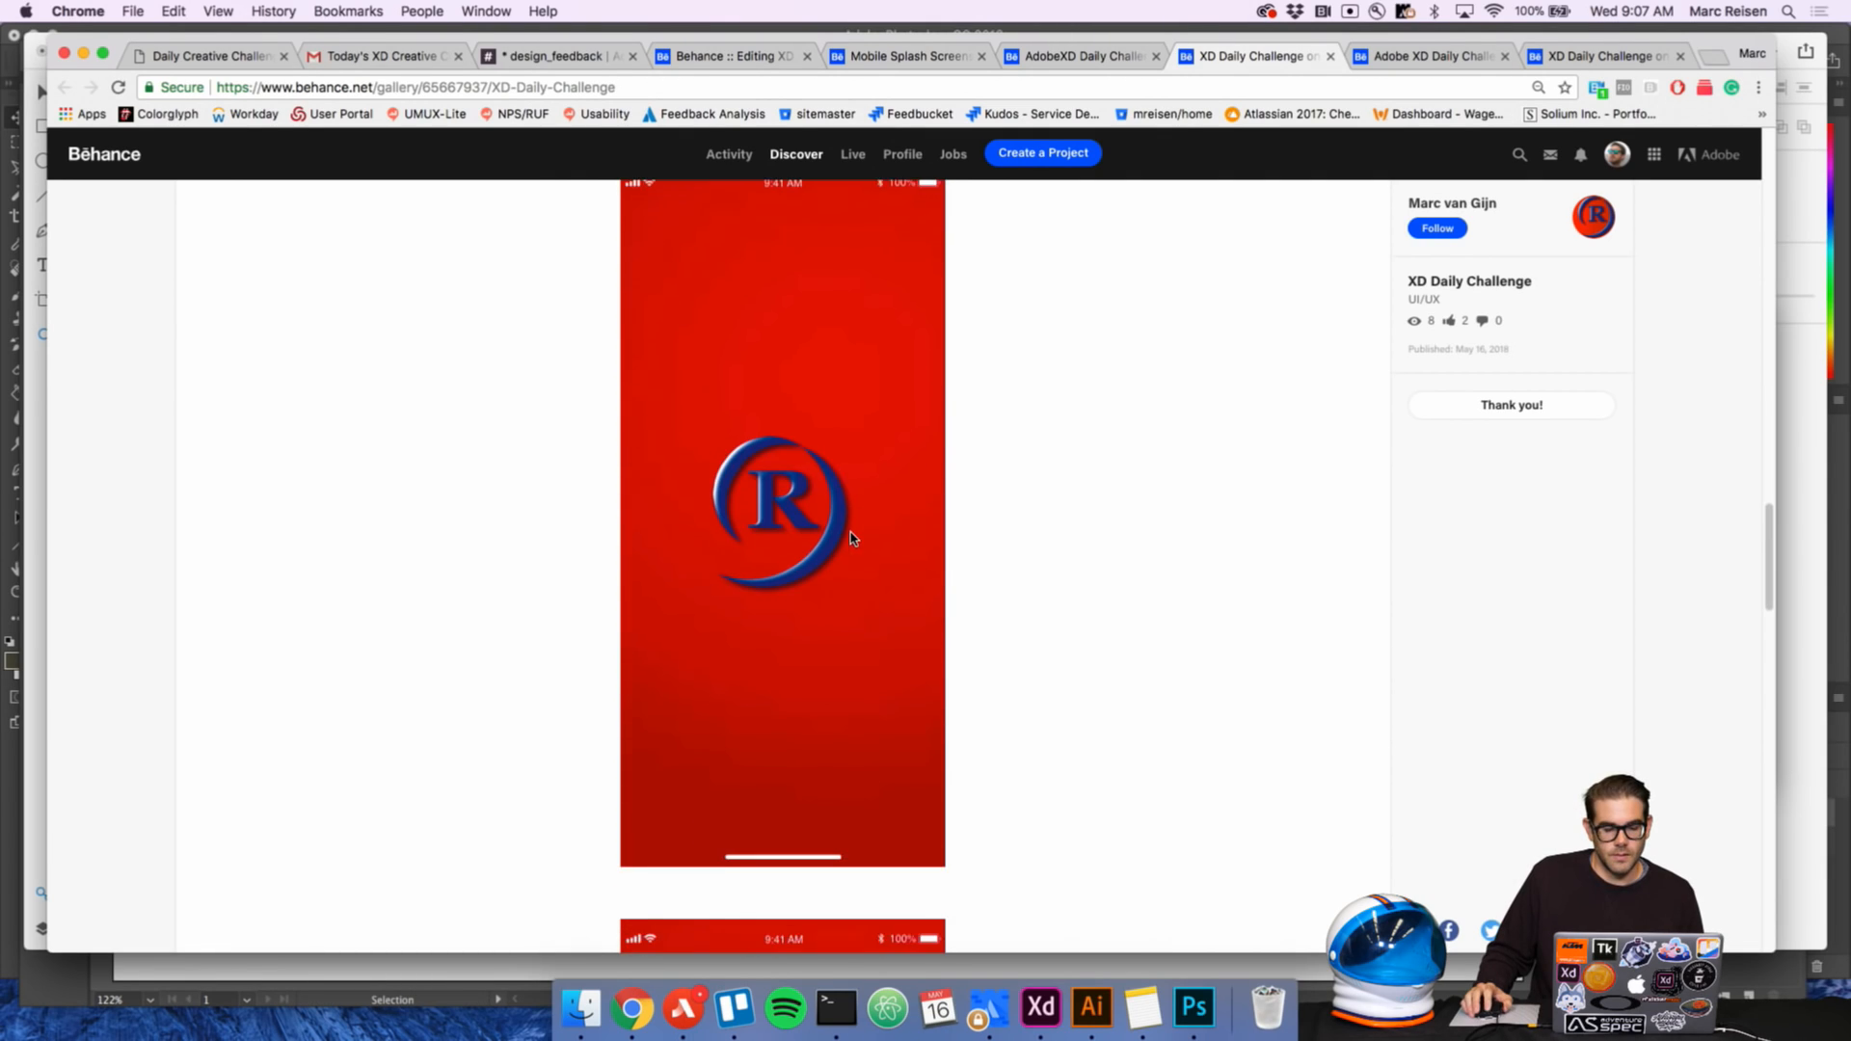
pyautogui.scroll(-3, 851, 537)
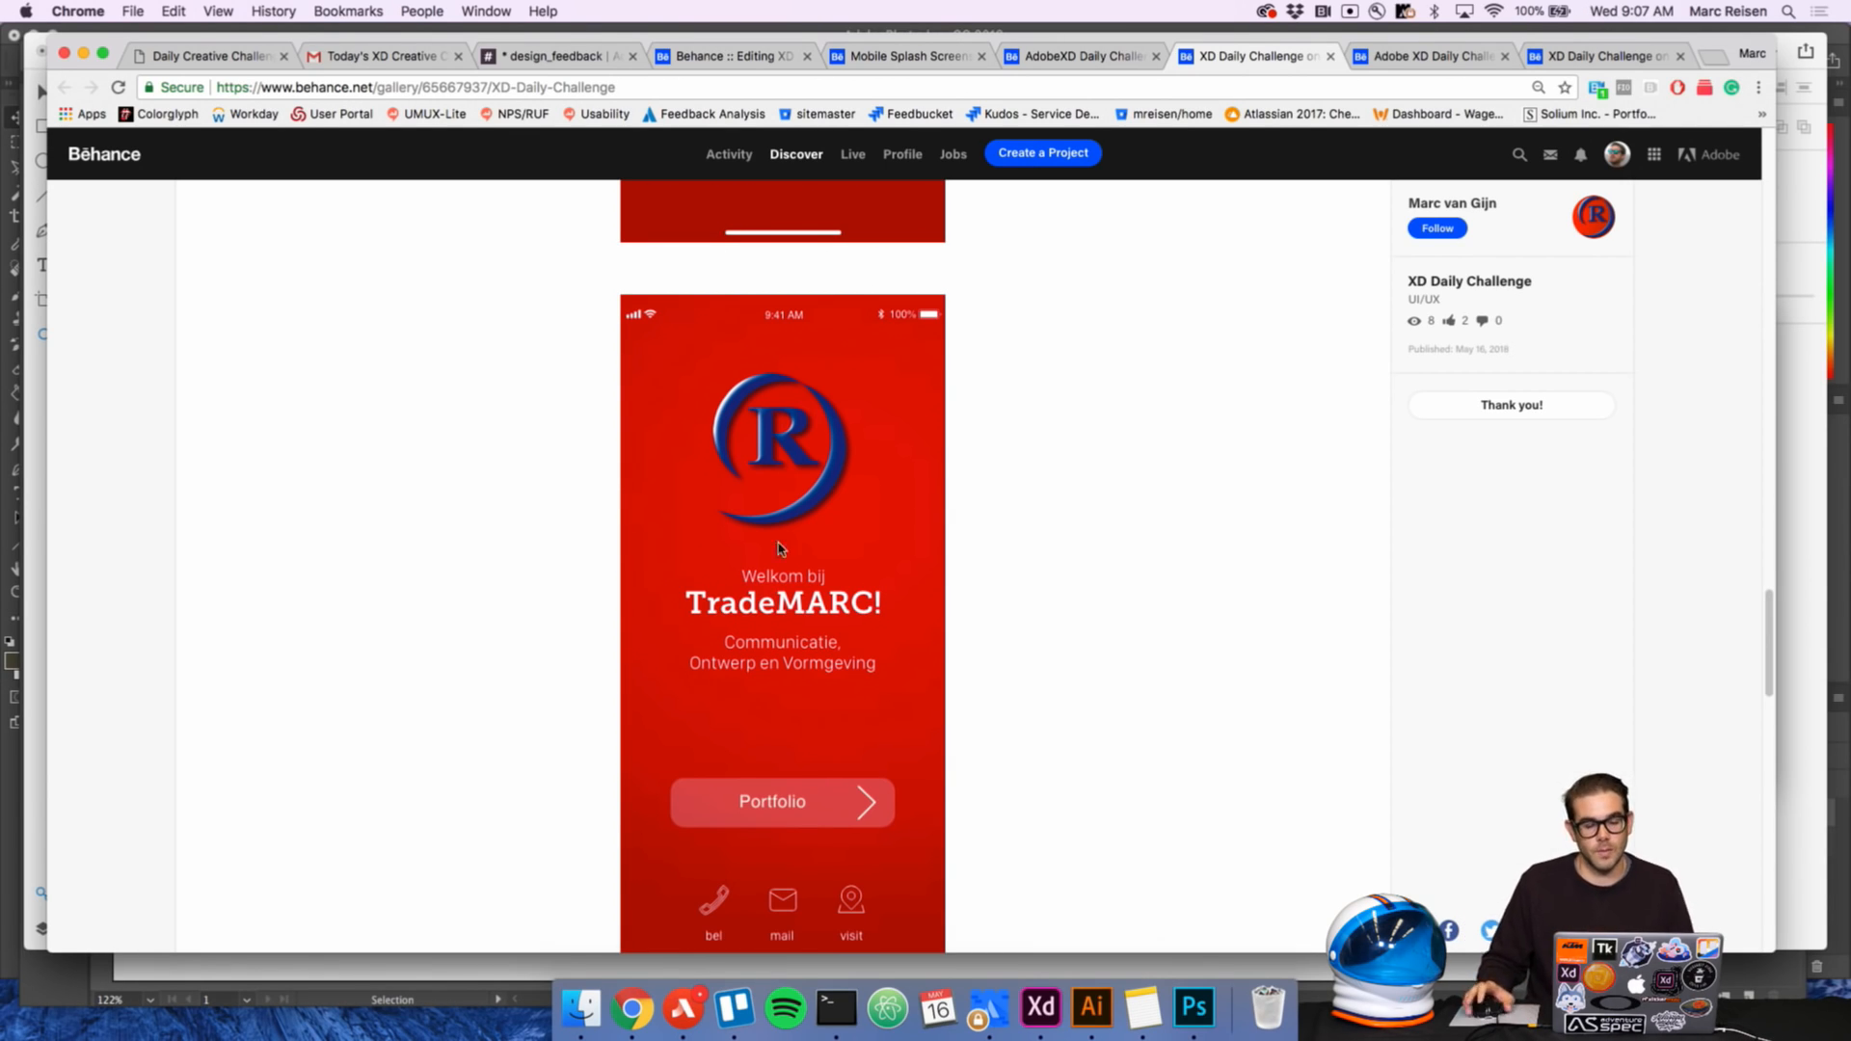
pyautogui.scroll(-1, 877, 497)
pyautogui.scroll(-1, 877, 497)
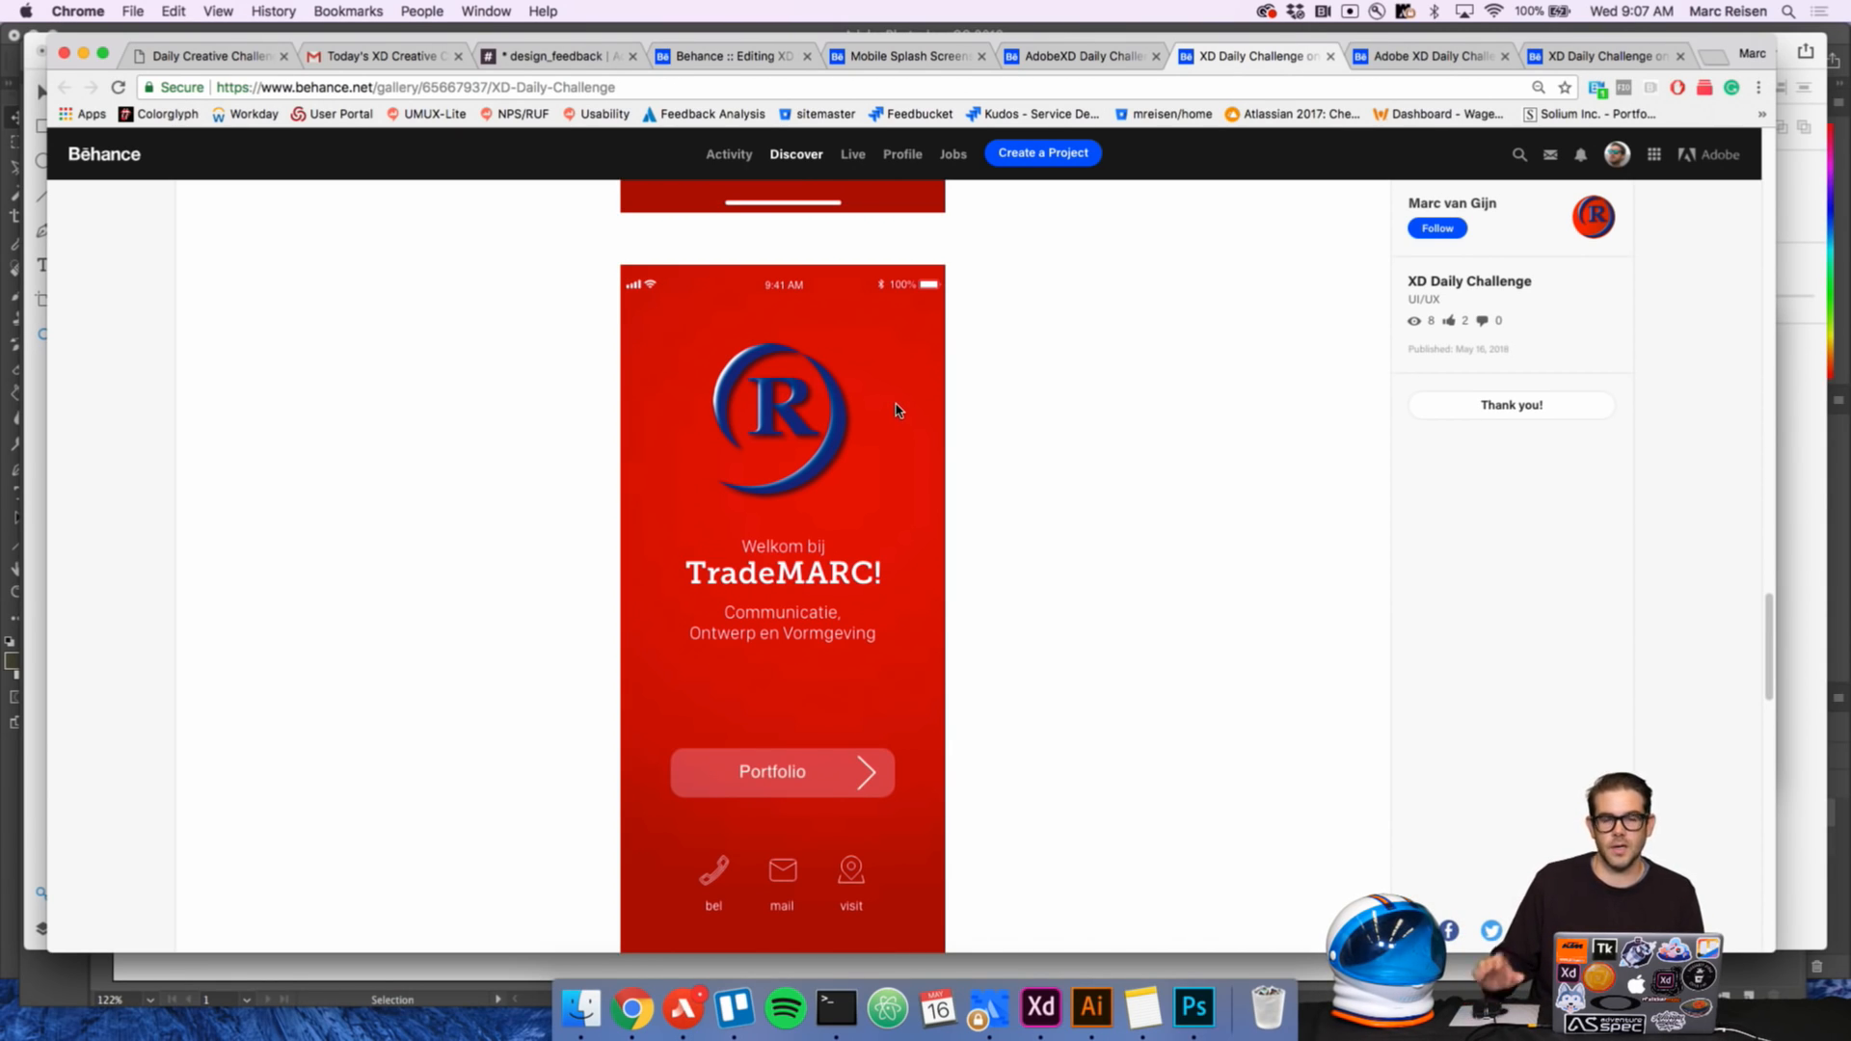
# Open the Adobe XD Daily Challenge project and examine its Blockchain splash screen and the login screen with gold coins
pyautogui.click(1430, 59)
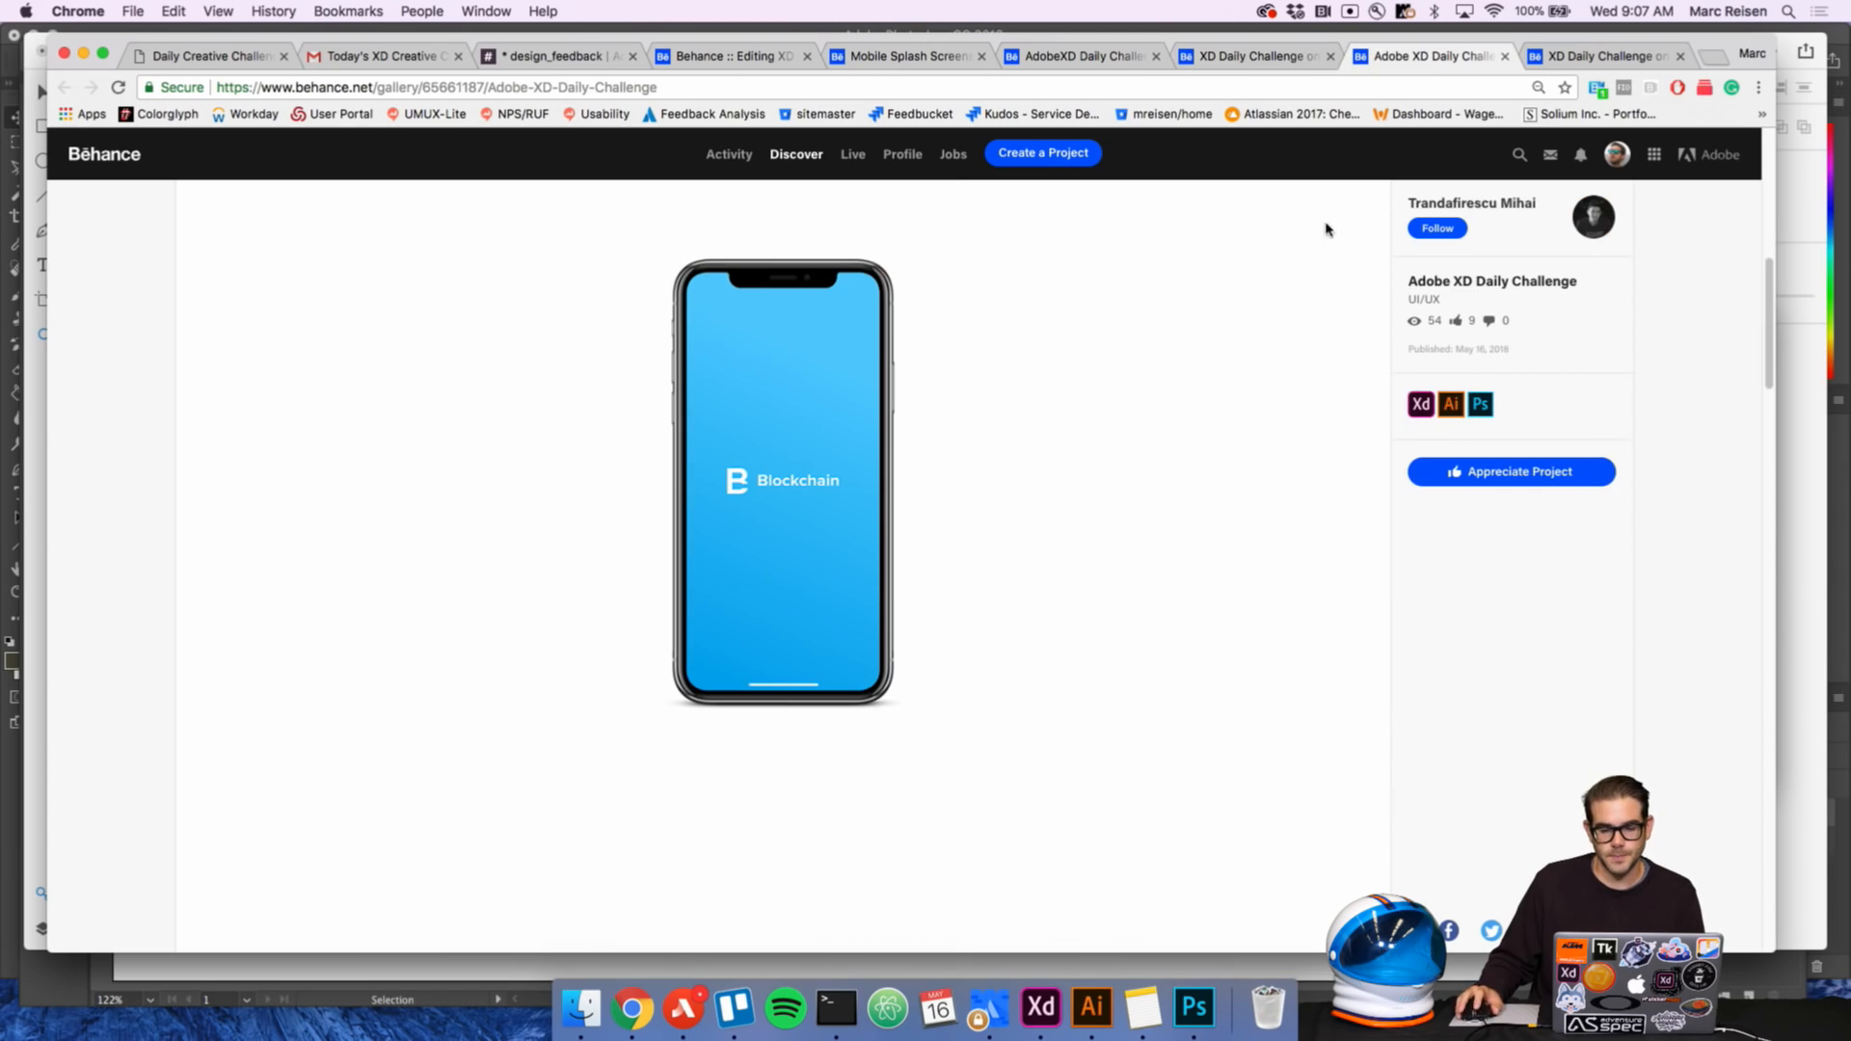
pyautogui.scroll(-2, 1224, 363)
pyautogui.scroll(-3, 1221, 363)
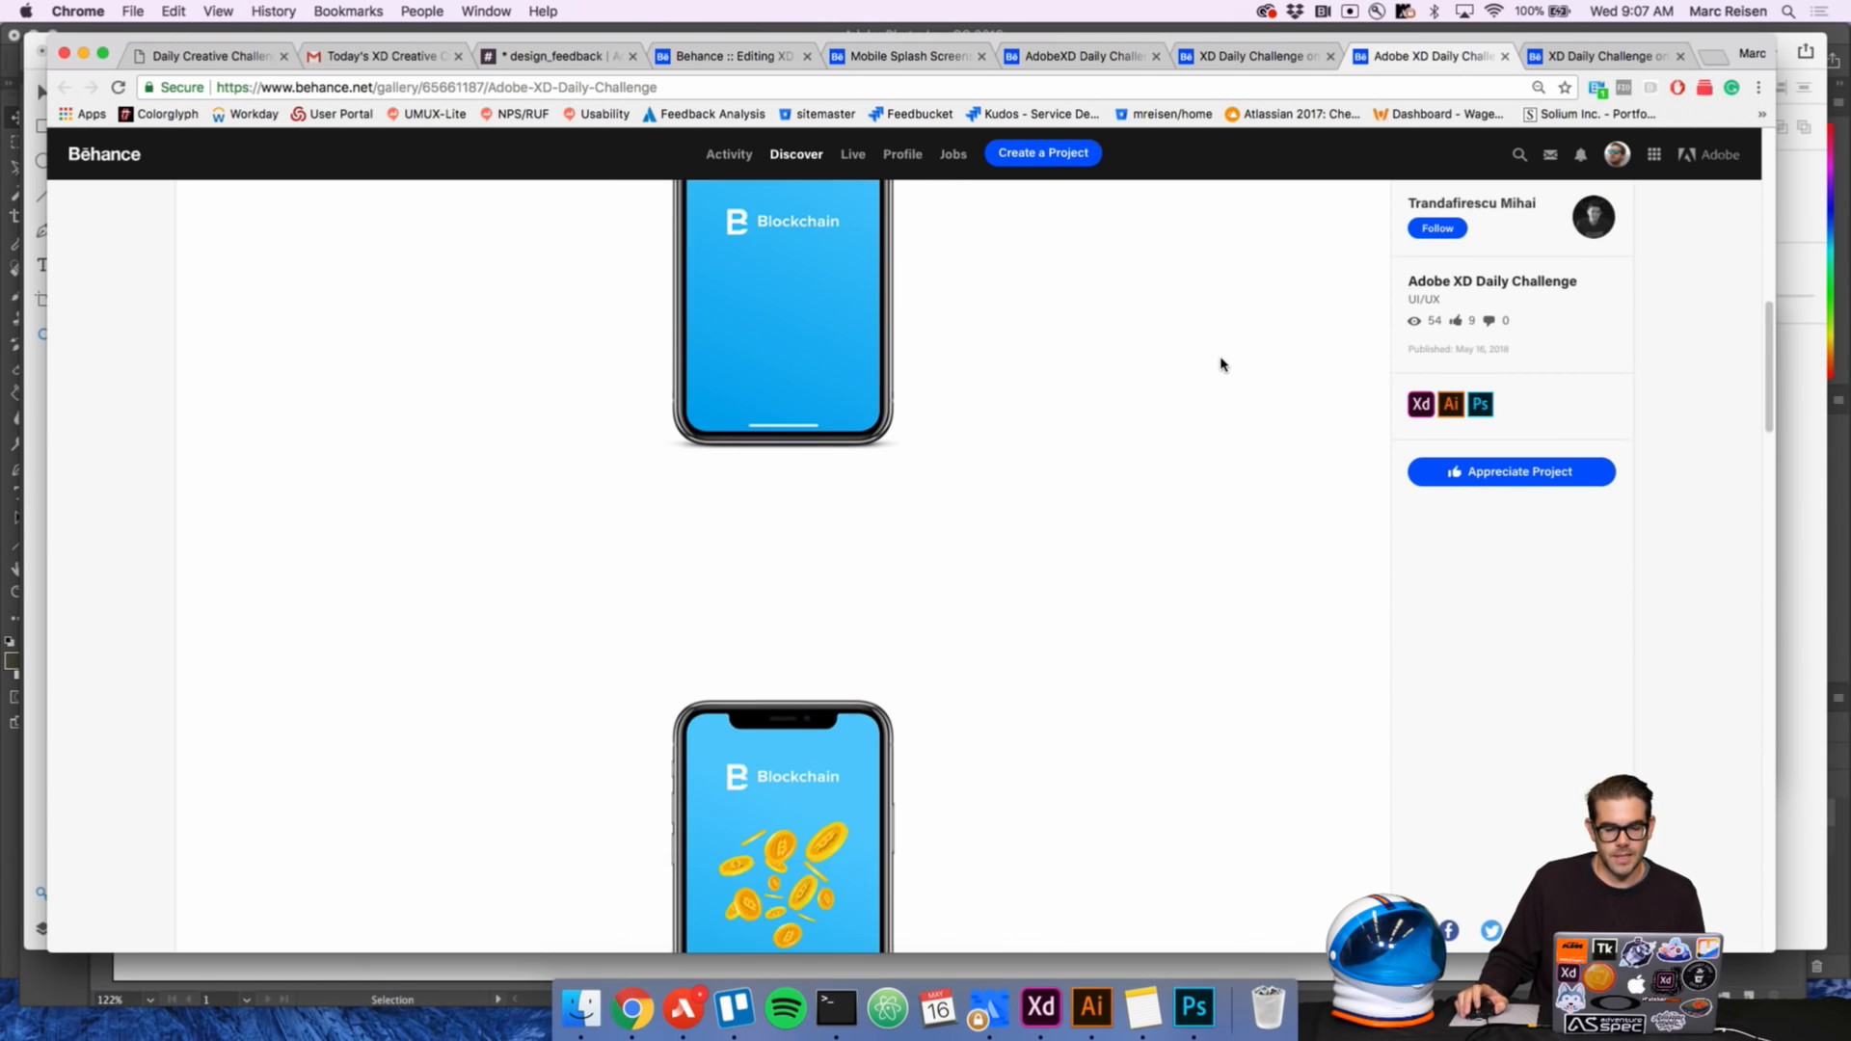
pyautogui.scroll(4, 1221, 363)
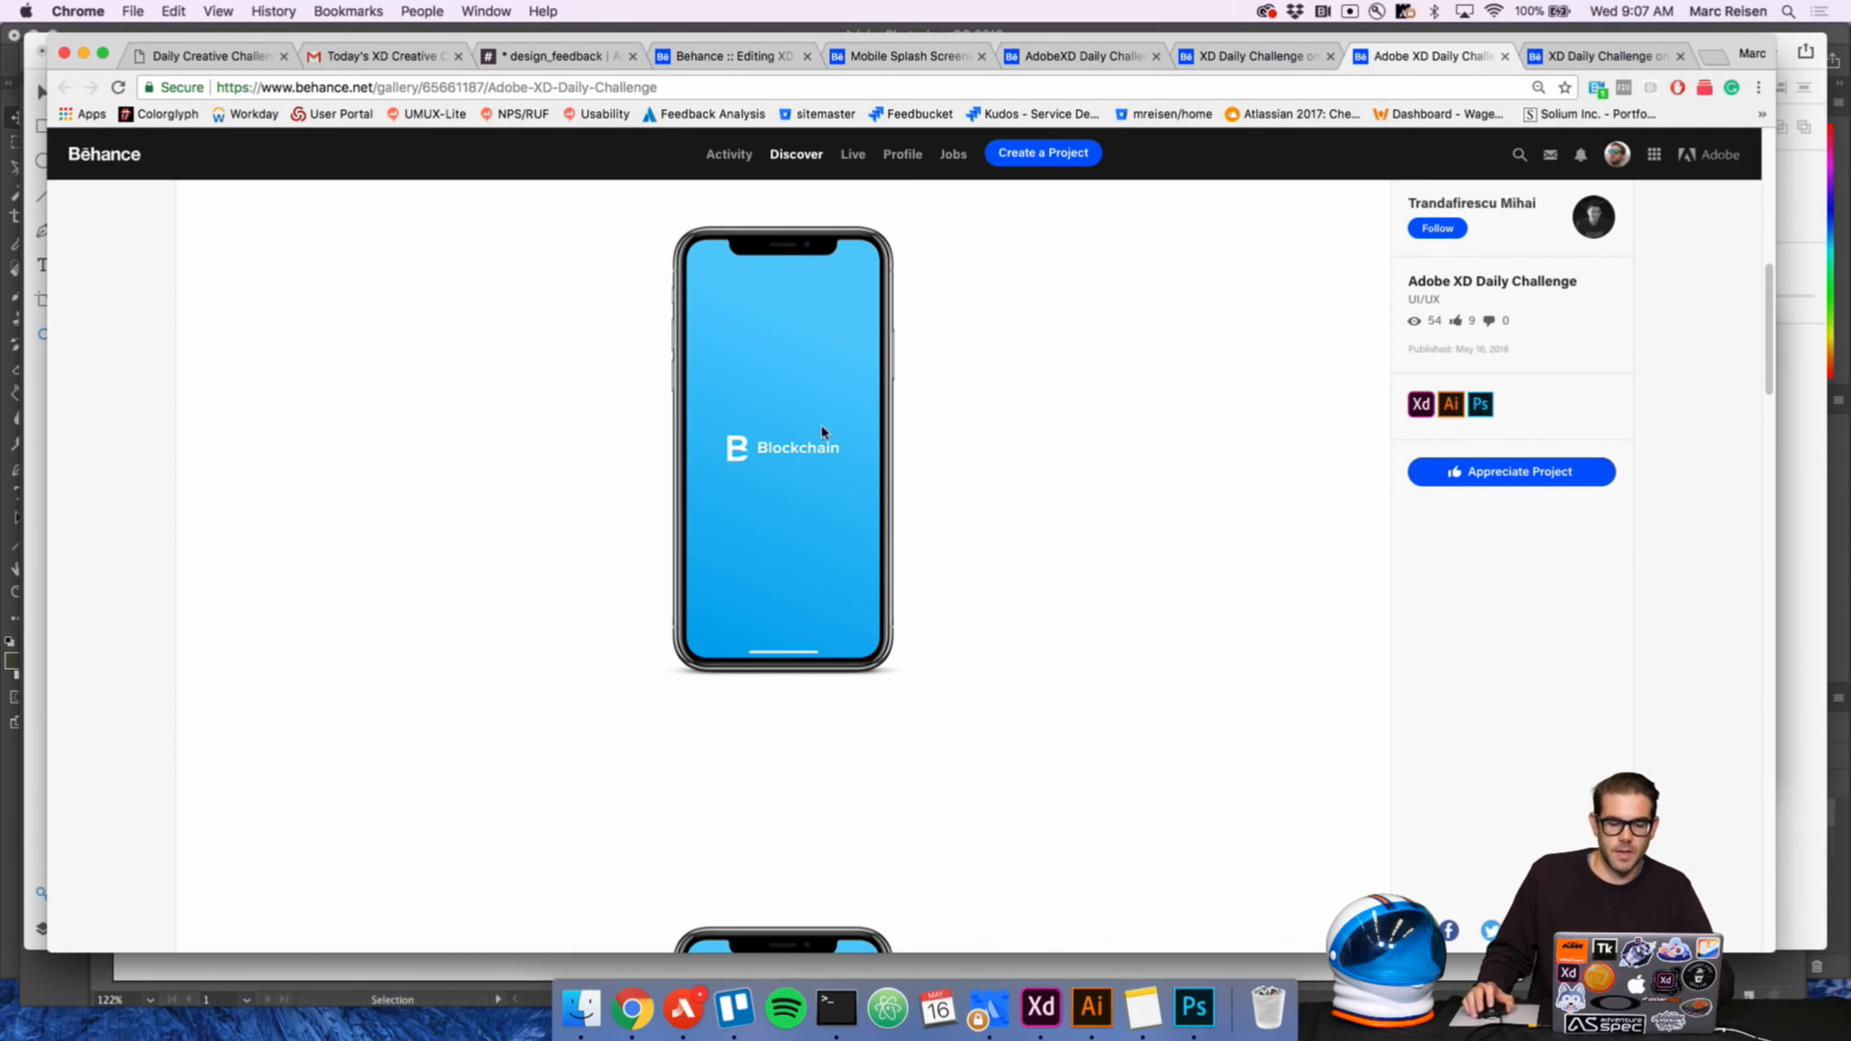
pyautogui.scroll(-5, 887, 478)
pyautogui.scroll(-1, 906, 487)
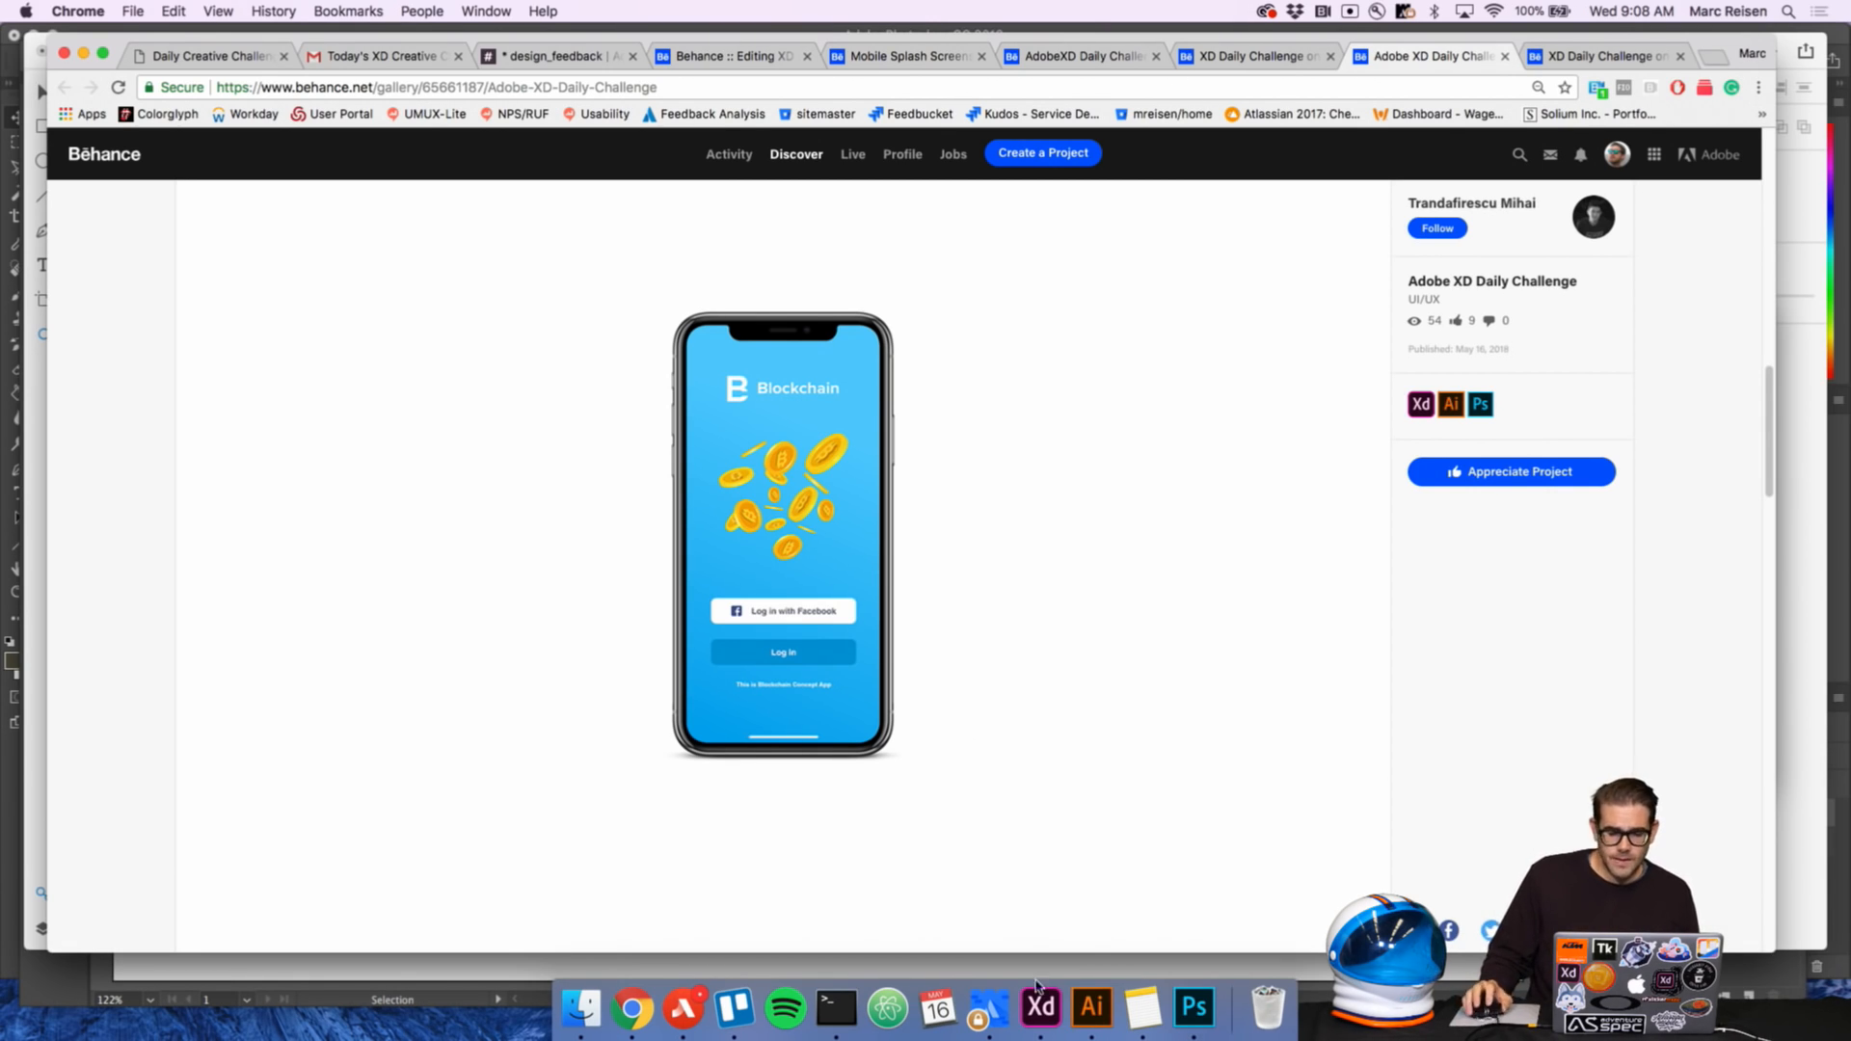
# Switch to Adobe XD and examine the three activity tracker dashboards under Examples in the Day 1 document
pyautogui.click(1051, 1011)
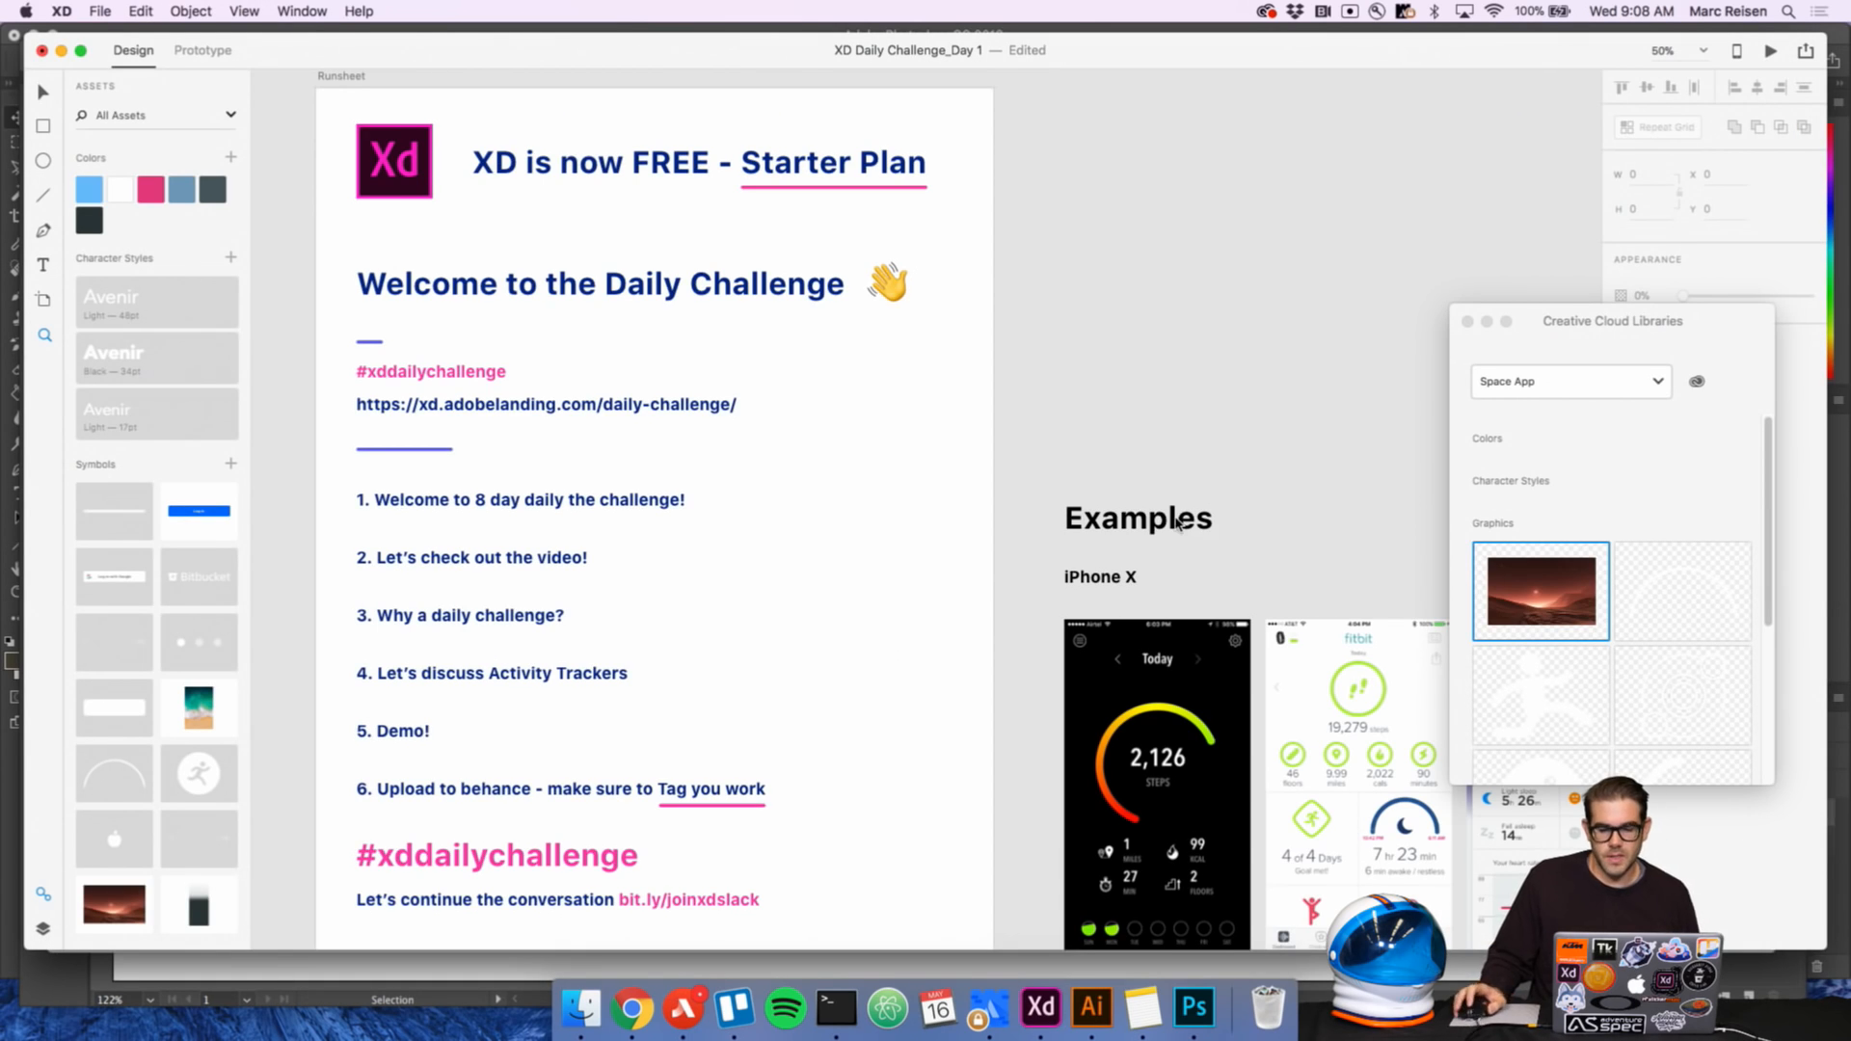
pyautogui.scroll(-5, 1206, 557)
pyautogui.hscroll(5, 1206, 557)
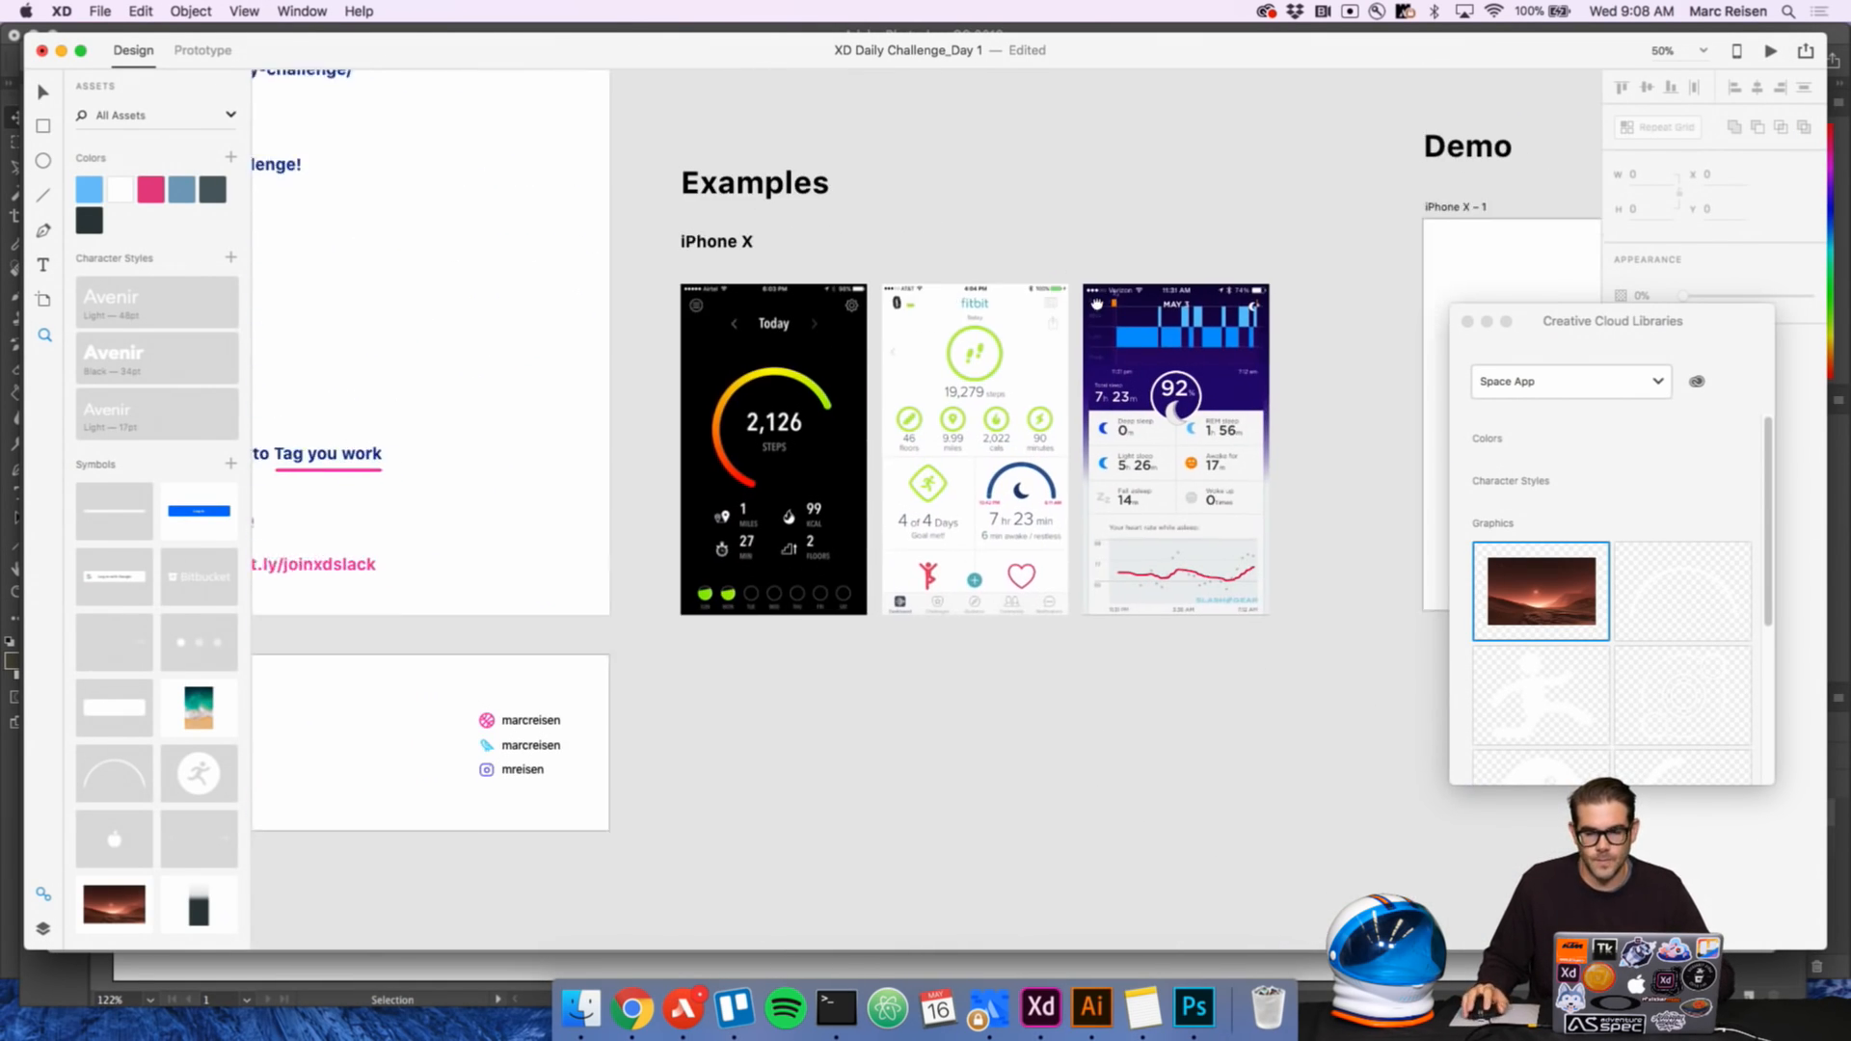
pyautogui.scroll(-3, 1116, 310)
pyautogui.hscroll(5, 1115, 311)
pyautogui.scroll(2, 939, 344)
pyautogui.scroll(5, 983, 385)
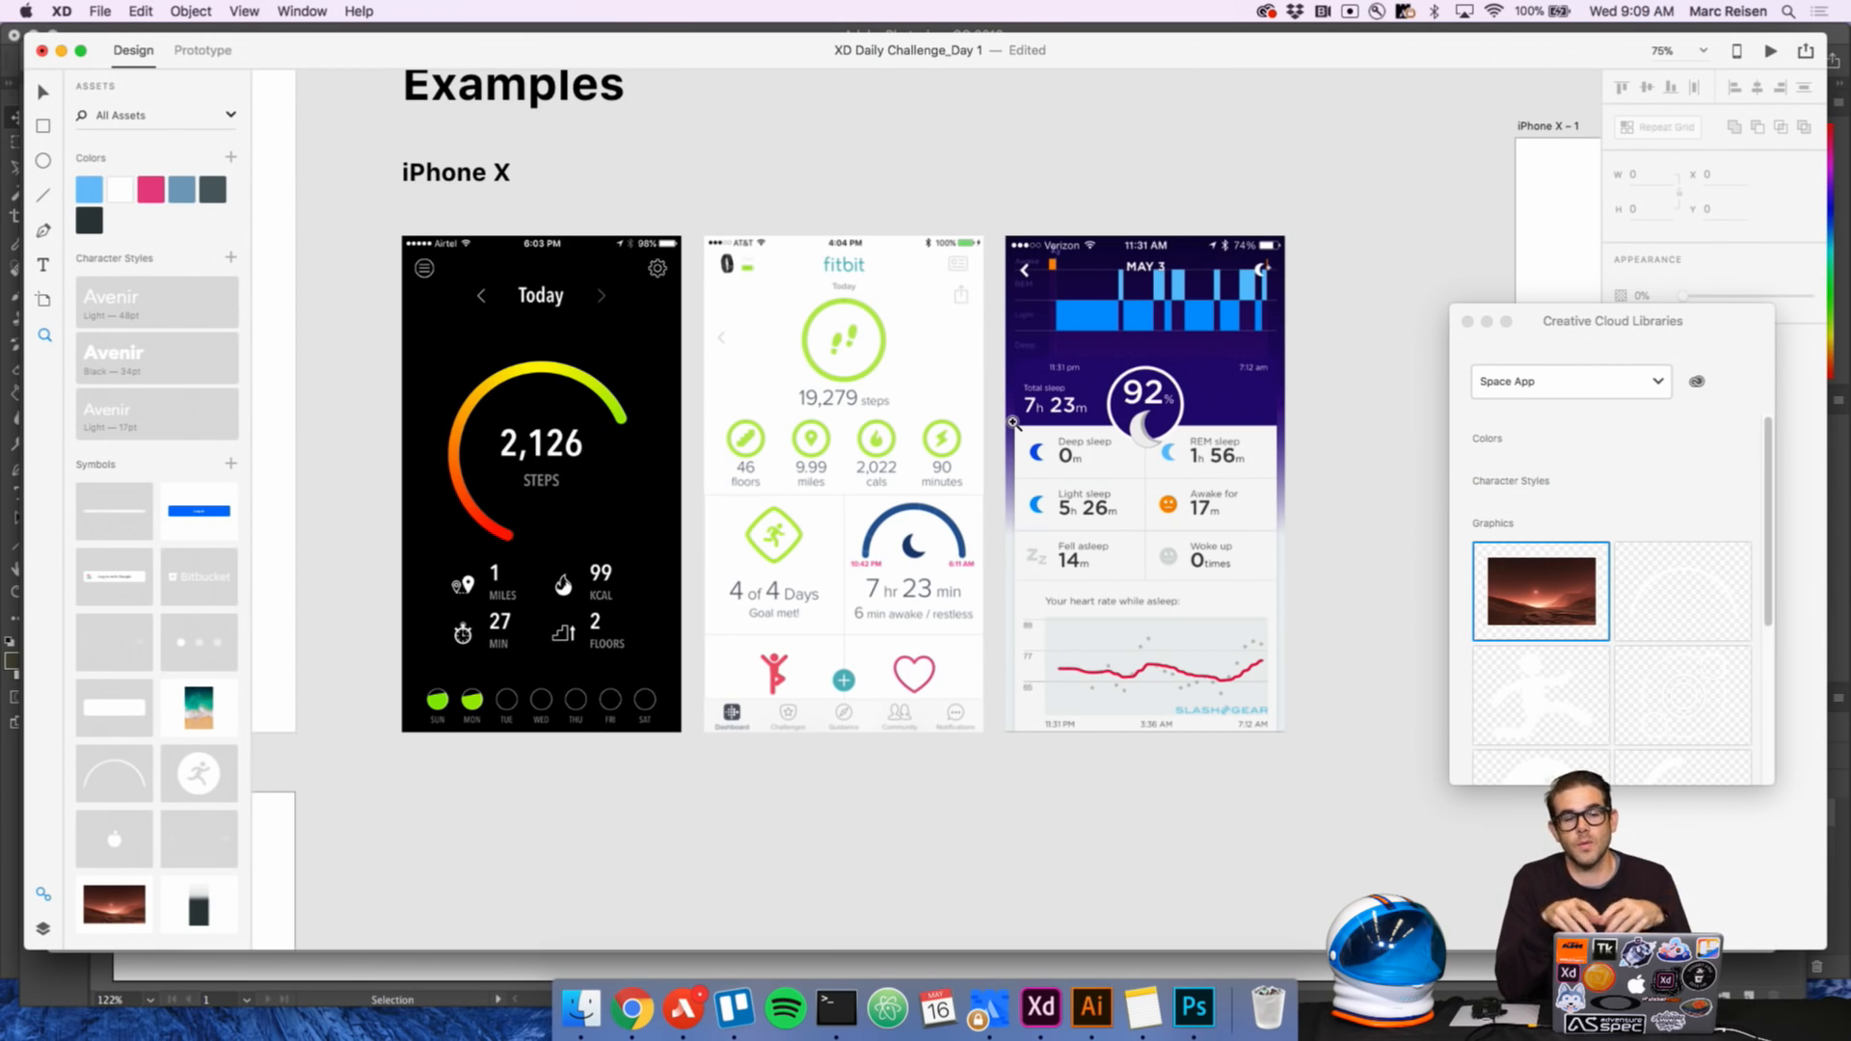
# Switch to Chrome, view the OKEJ login screen project and review the Bitbucket screens in the Behance project editor
pyautogui.press('super+Tab')
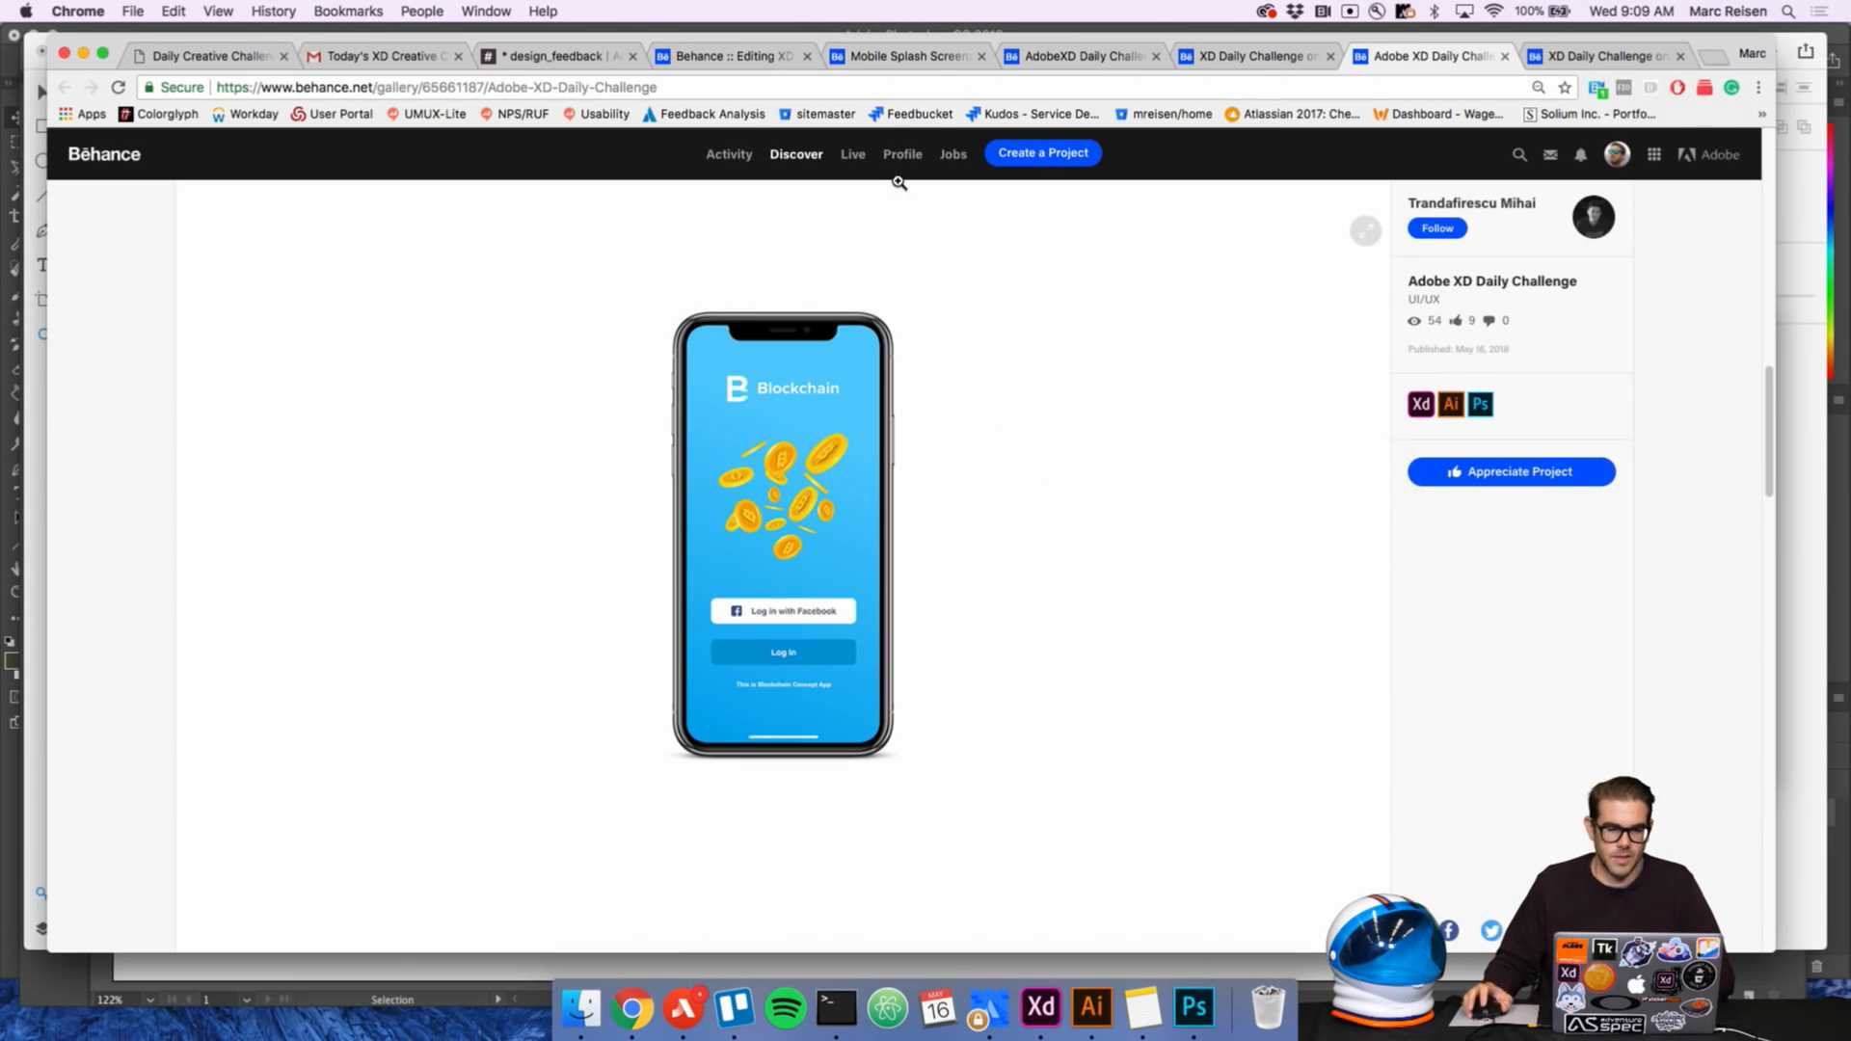
pyautogui.click(681, 62)
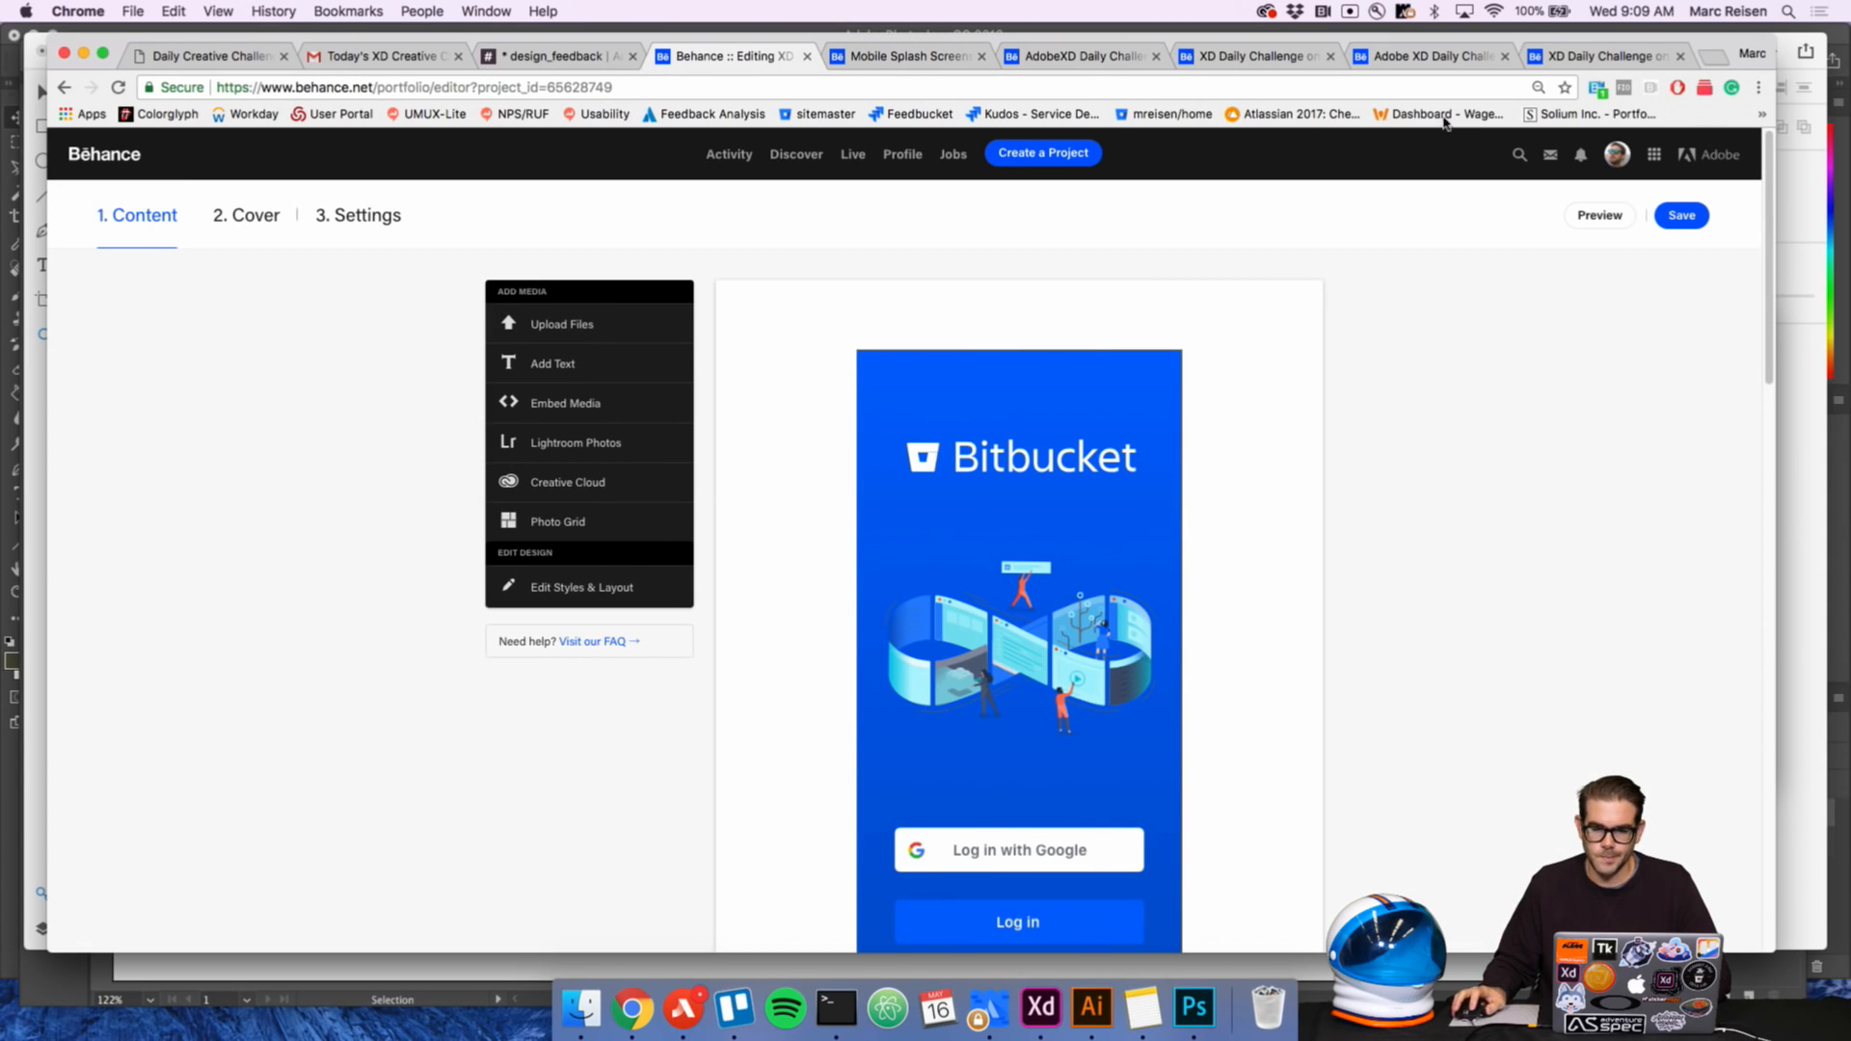
pyautogui.click(1556, 58)
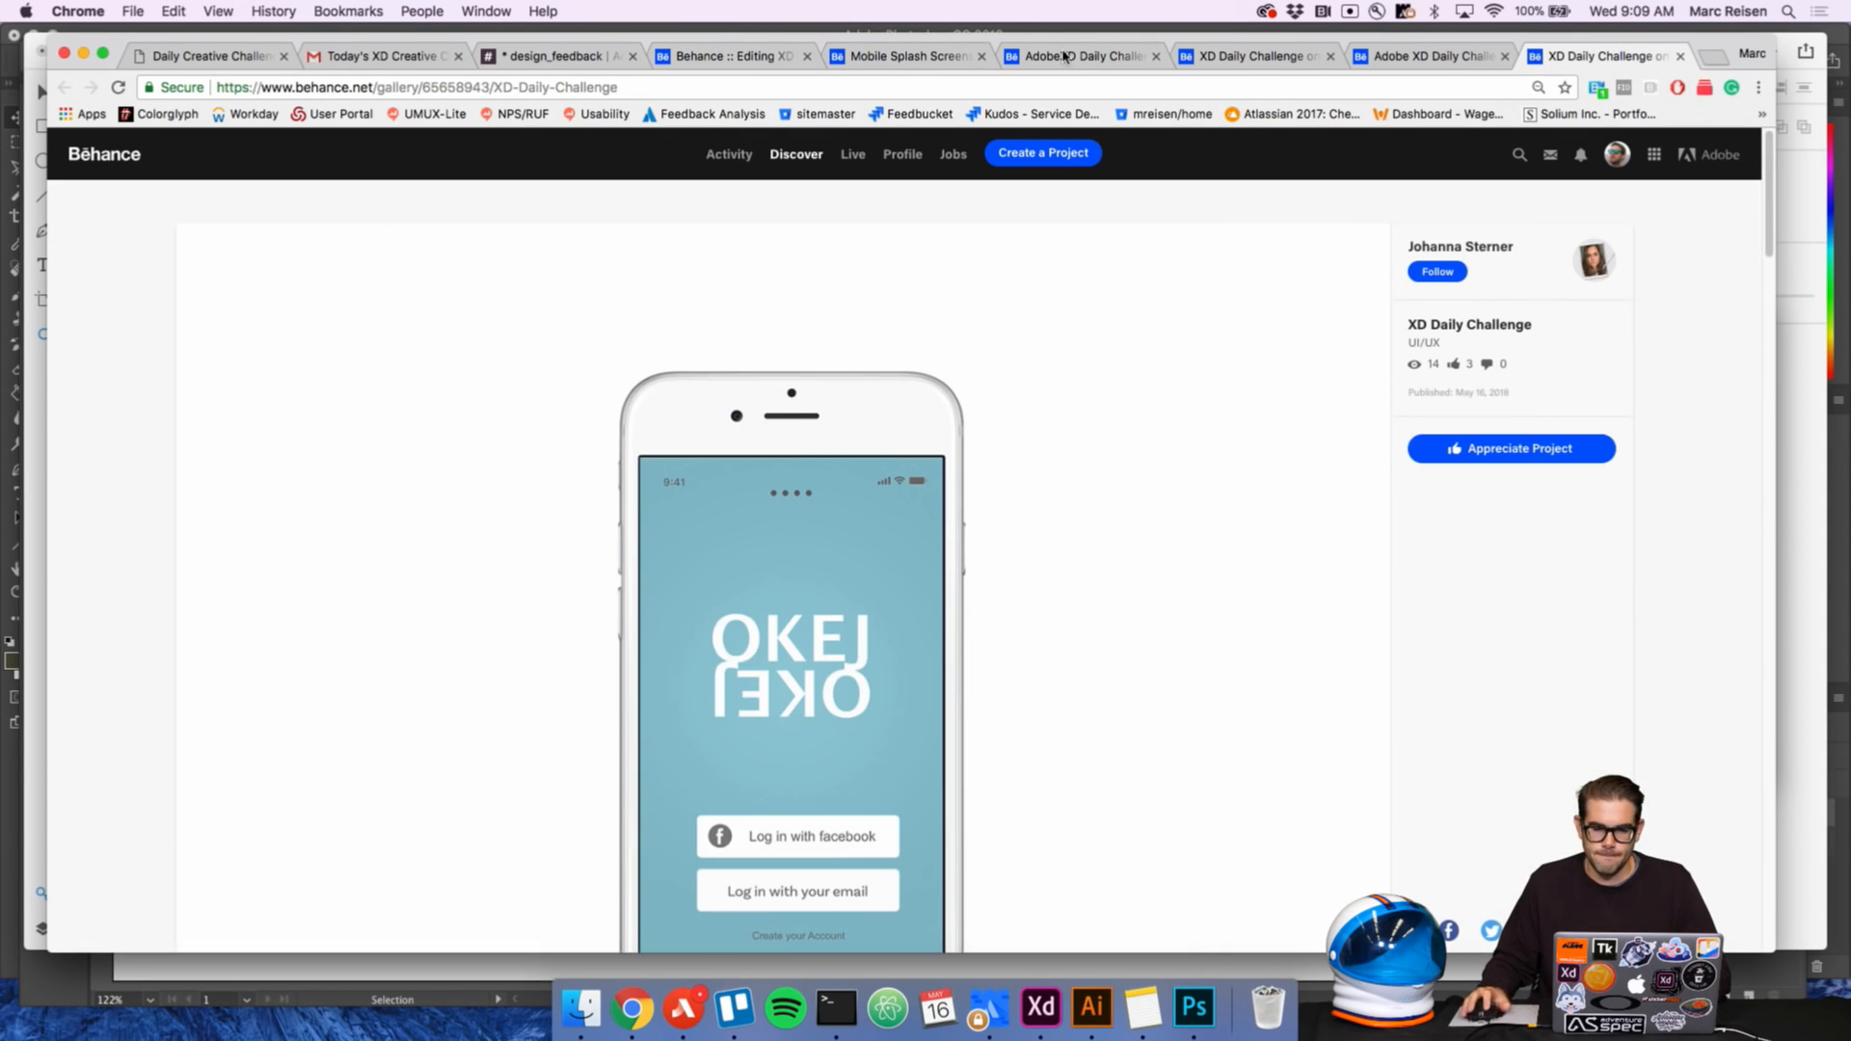
pyautogui.click(743, 60)
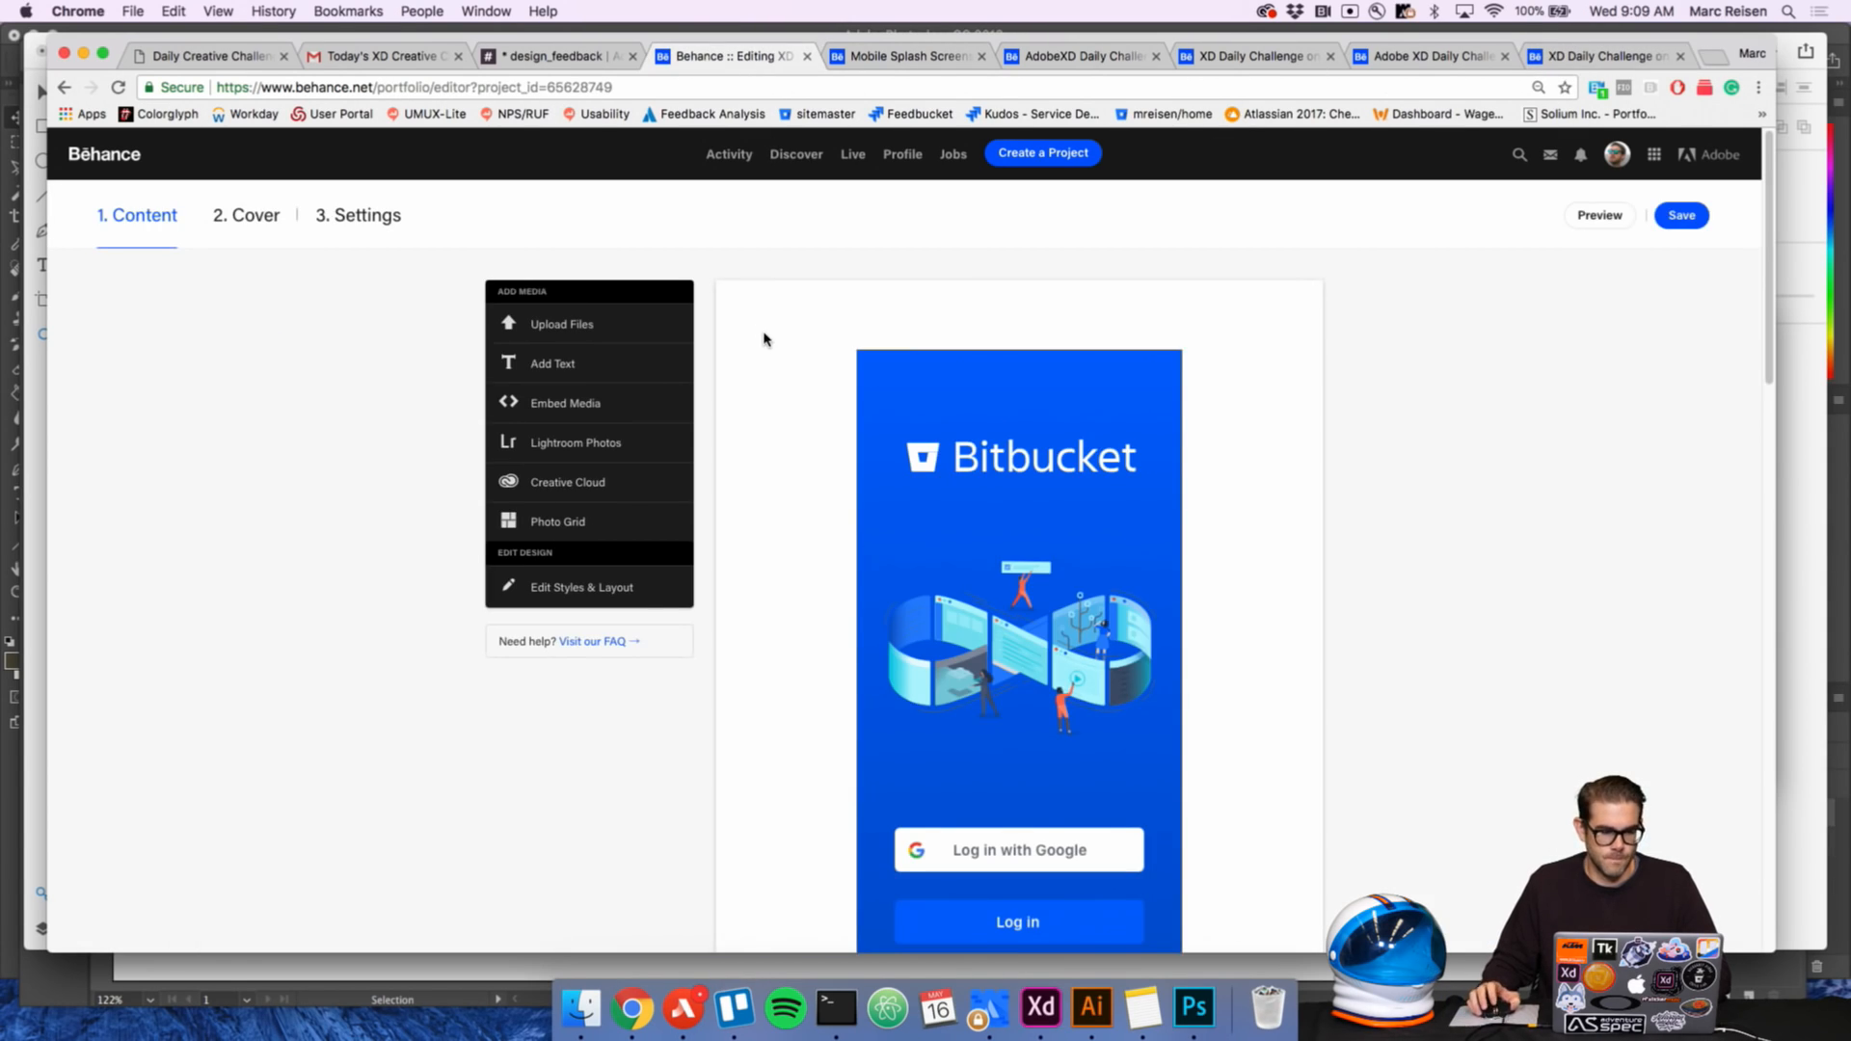
pyautogui.scroll(-10, 793, 363)
pyautogui.scroll(4, 810, 383)
pyautogui.scroll(3, 810, 383)
pyautogui.scroll(5, 809, 382)
pyautogui.scroll(2, 810, 378)
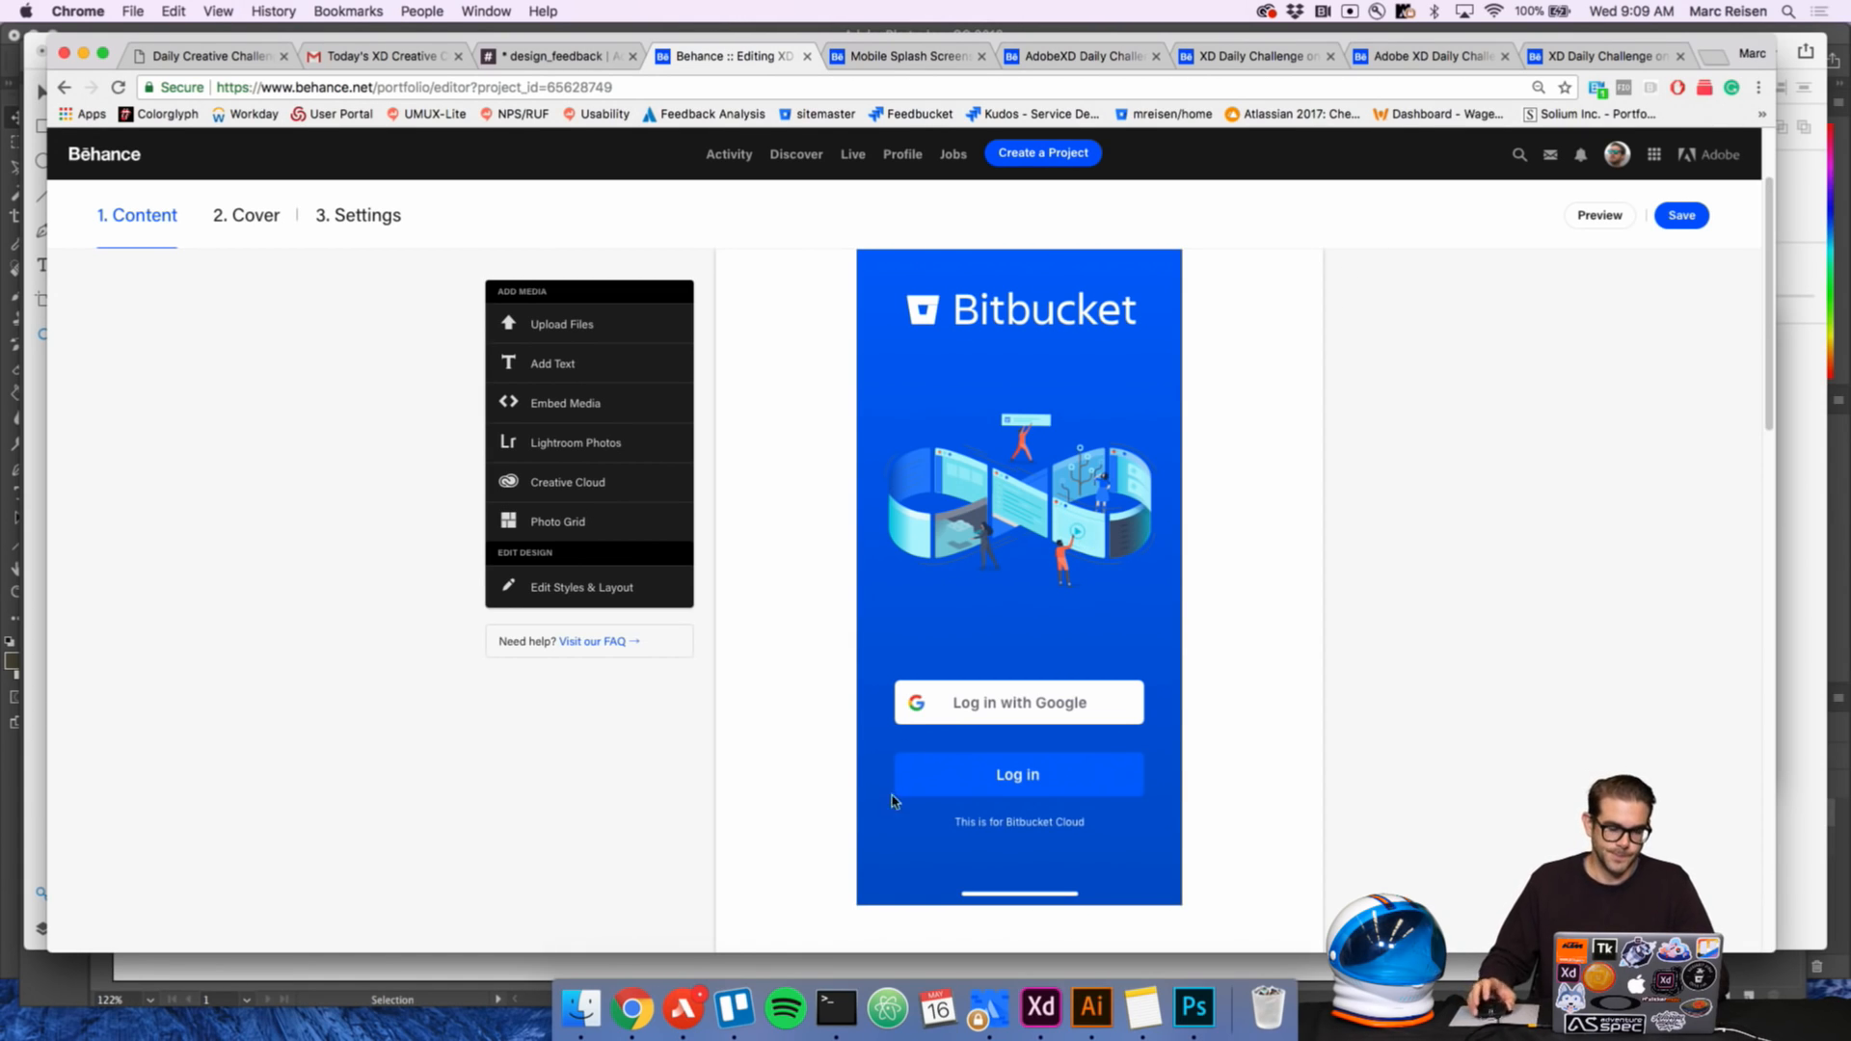
# Switch to Adobe XD and place the red desert landscape from the Space App library on the iPhone X – 1 artboard
pyautogui.click(1054, 1020)
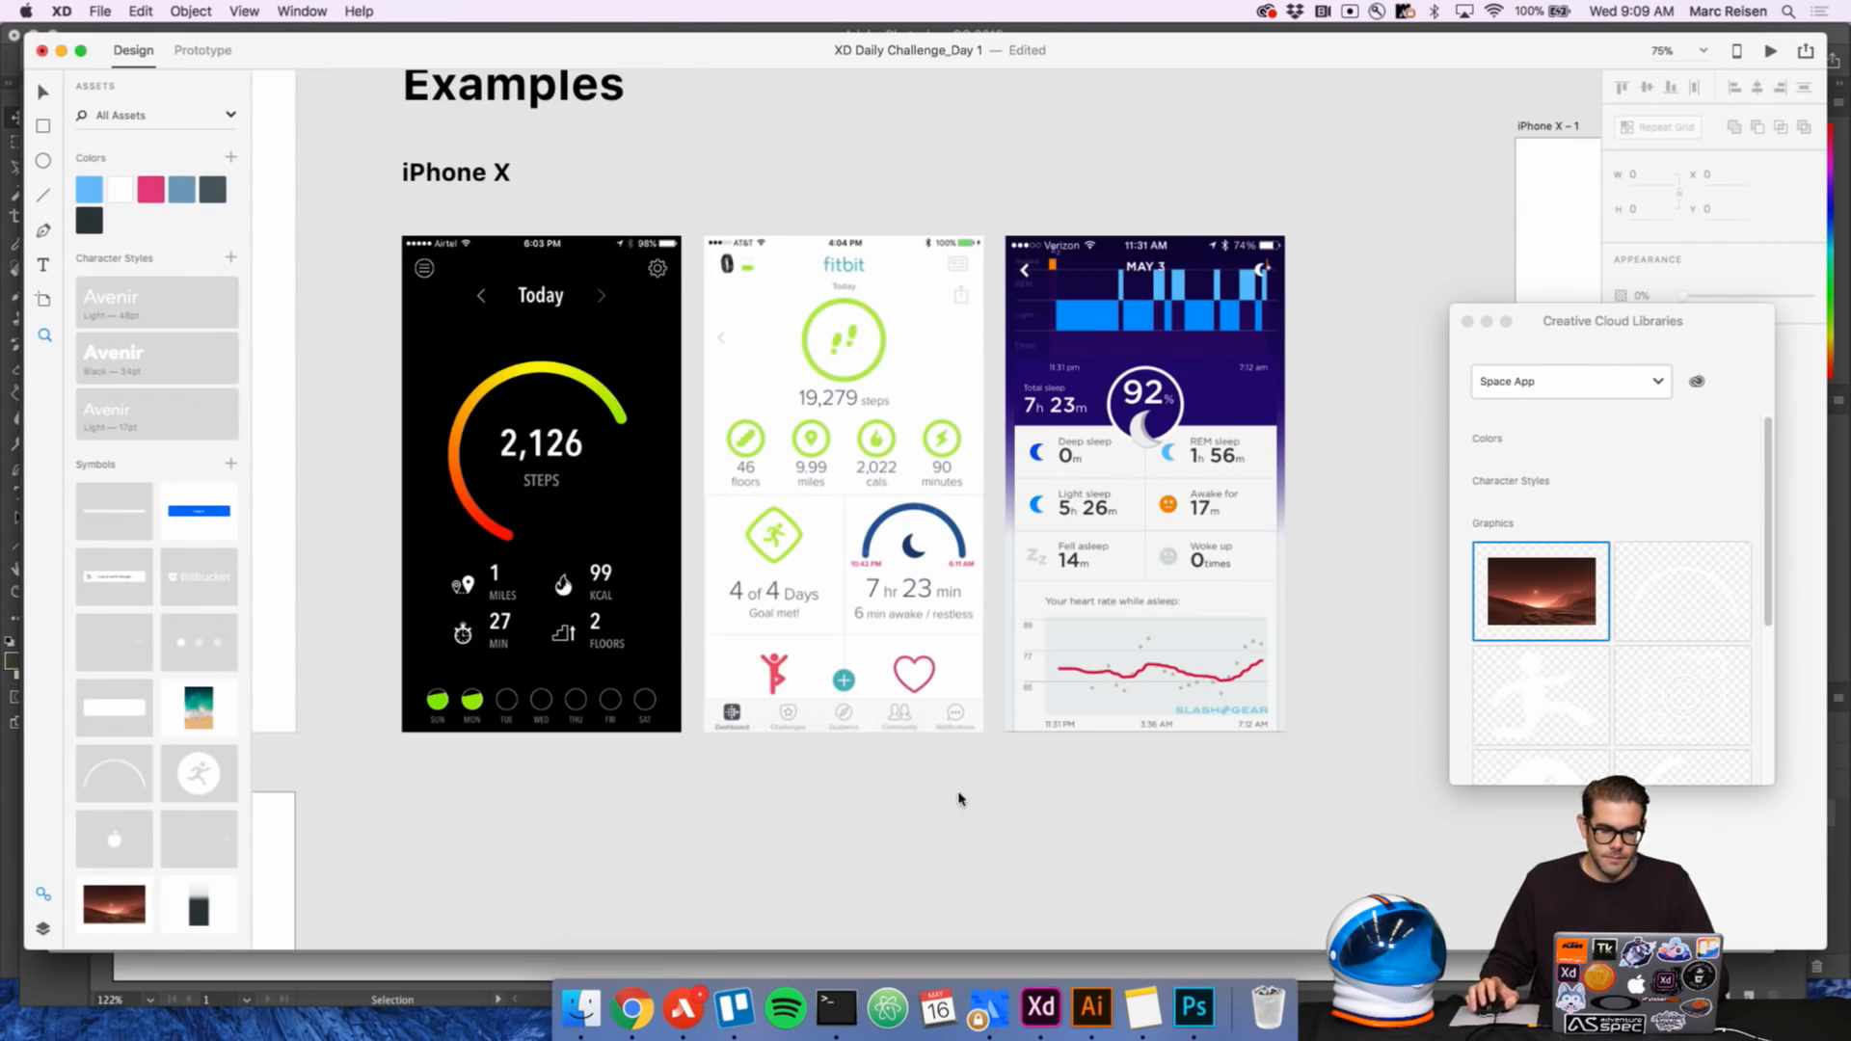
pyautogui.moveTo(1217, 539); pyautogui.dragTo(1252, 506)
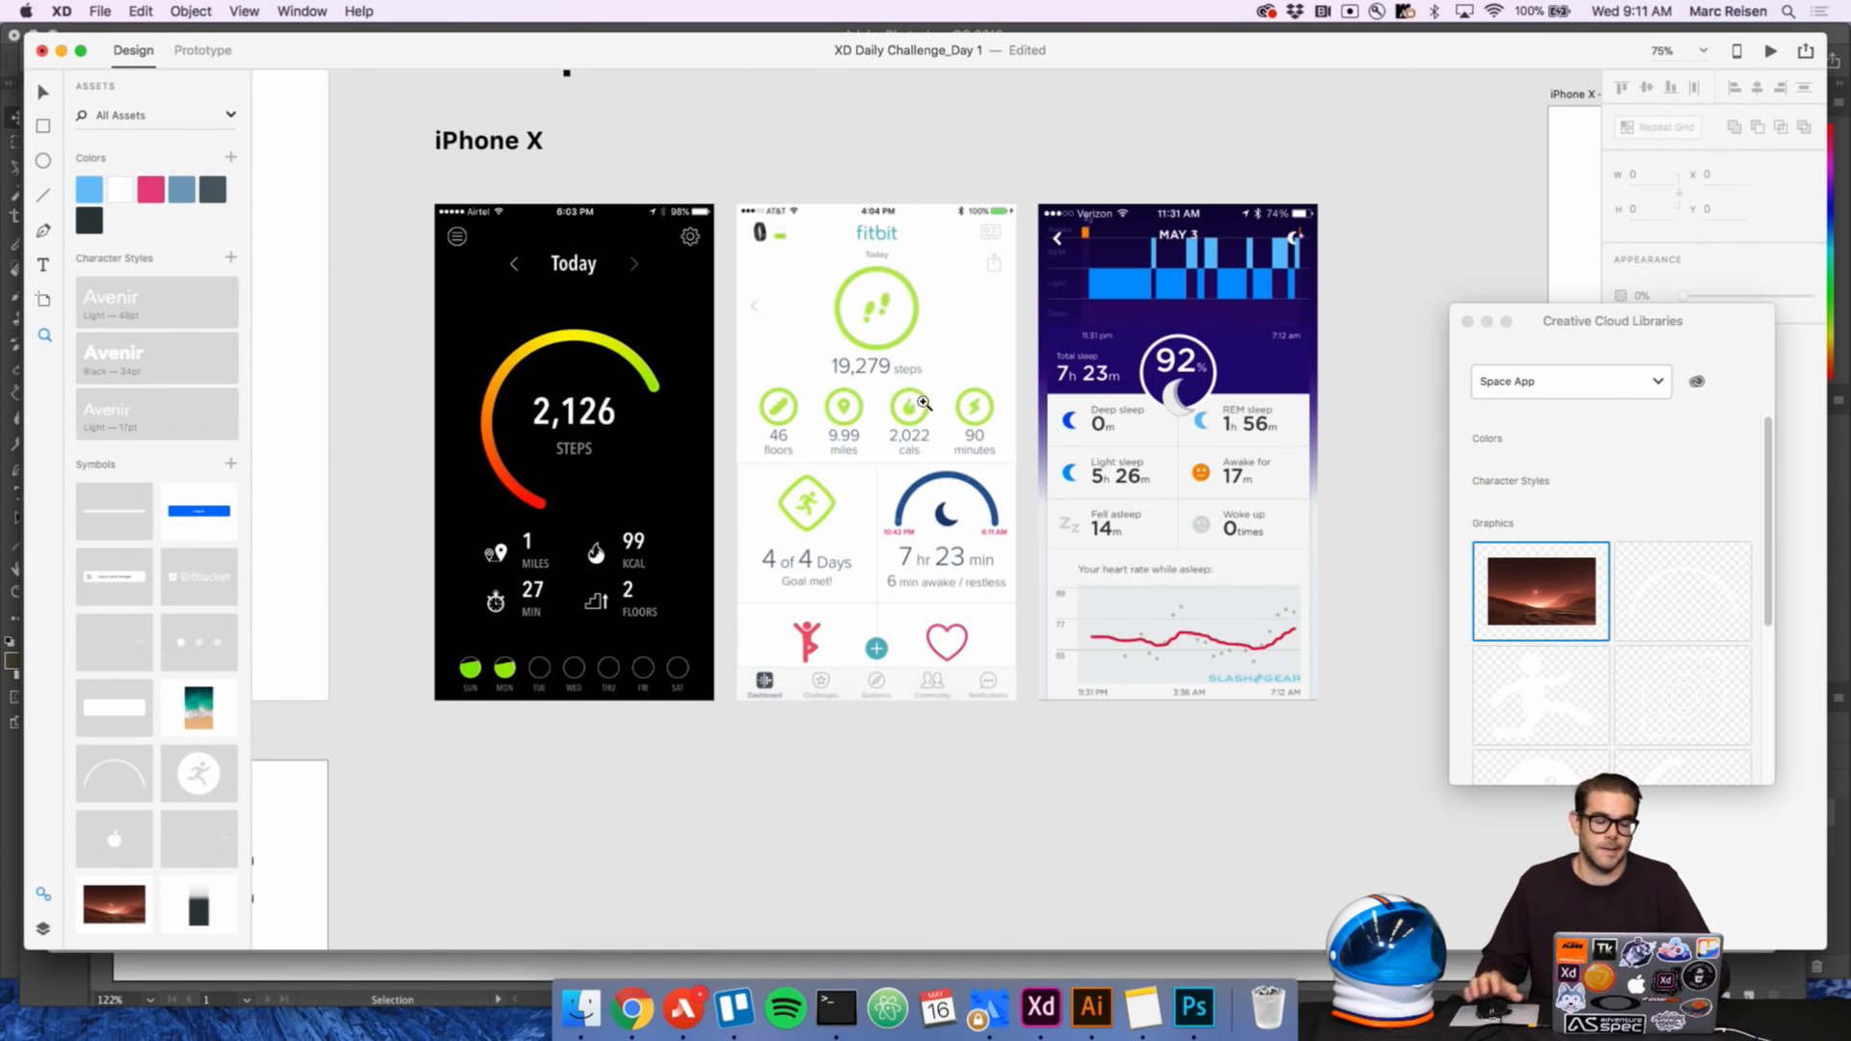
pyautogui.moveTo(1287, 473); pyautogui.dragTo(1157, 459)
pyautogui.moveTo(1276, 439); pyautogui.dragTo(971, 421)
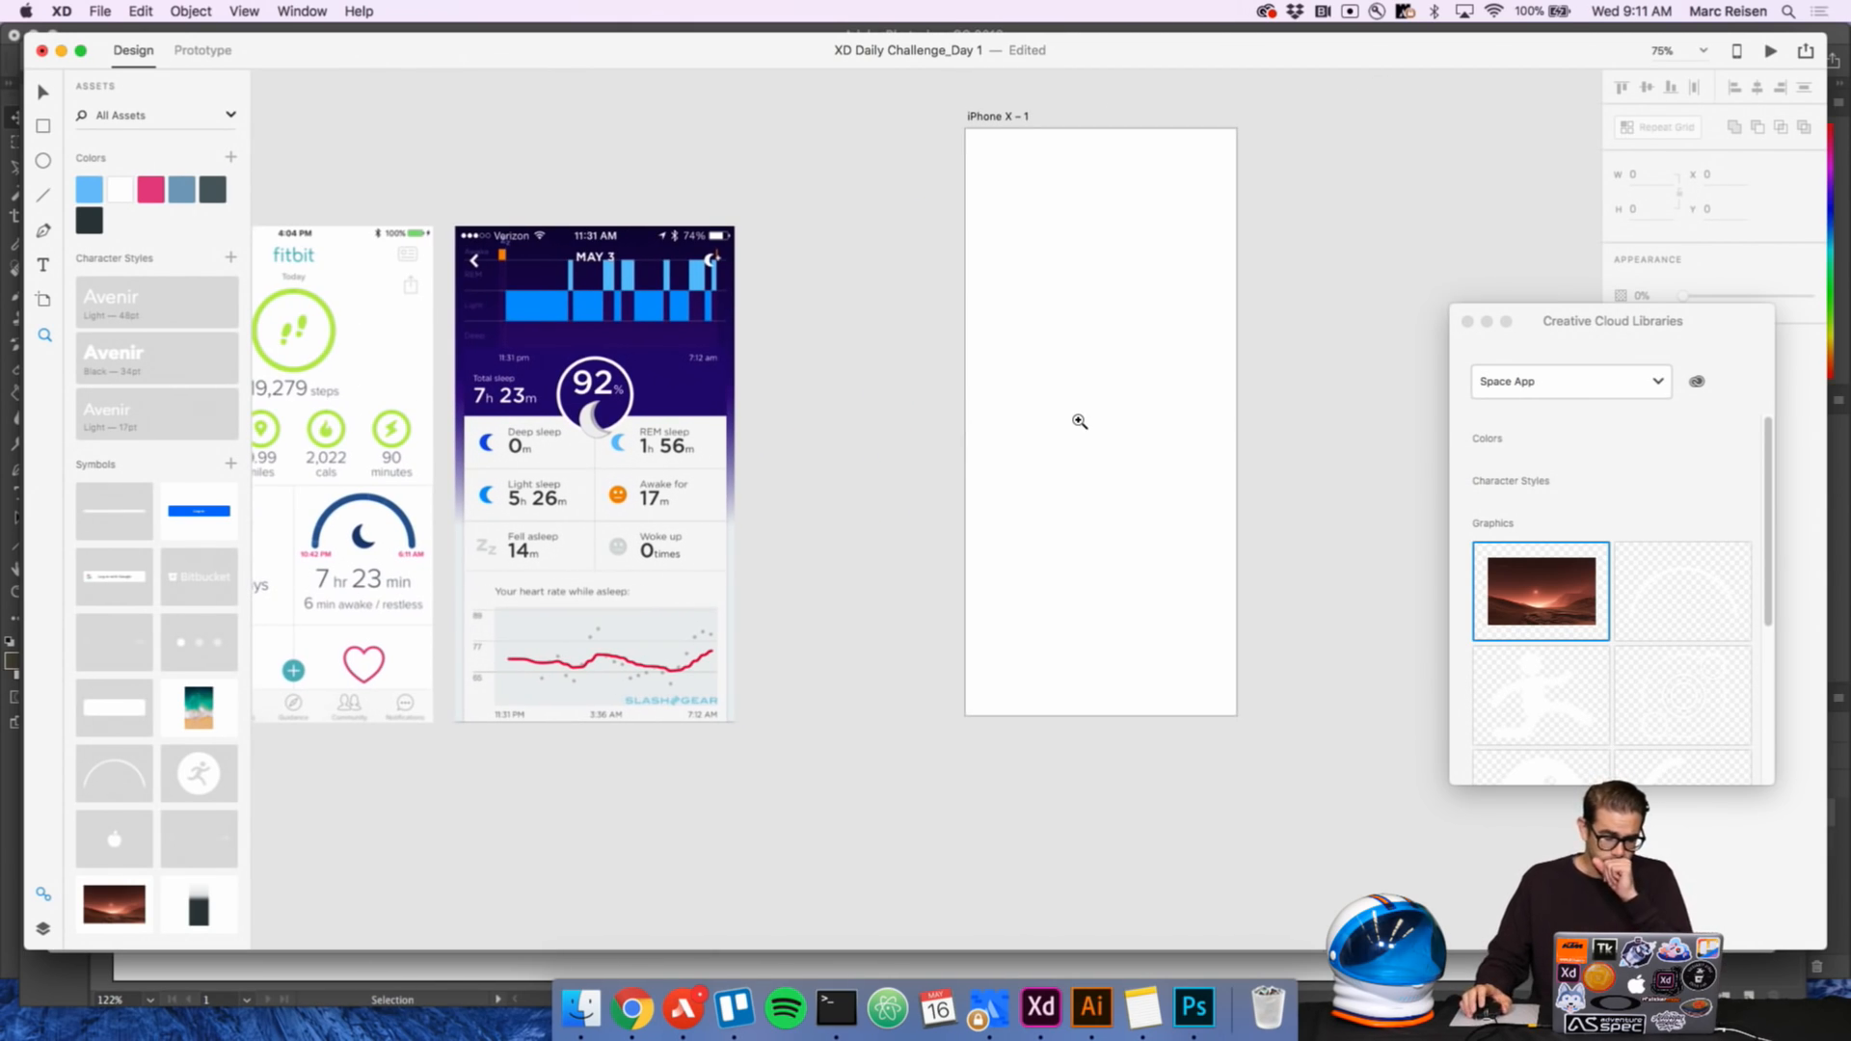
pyautogui.scroll(1, 1360, 472)
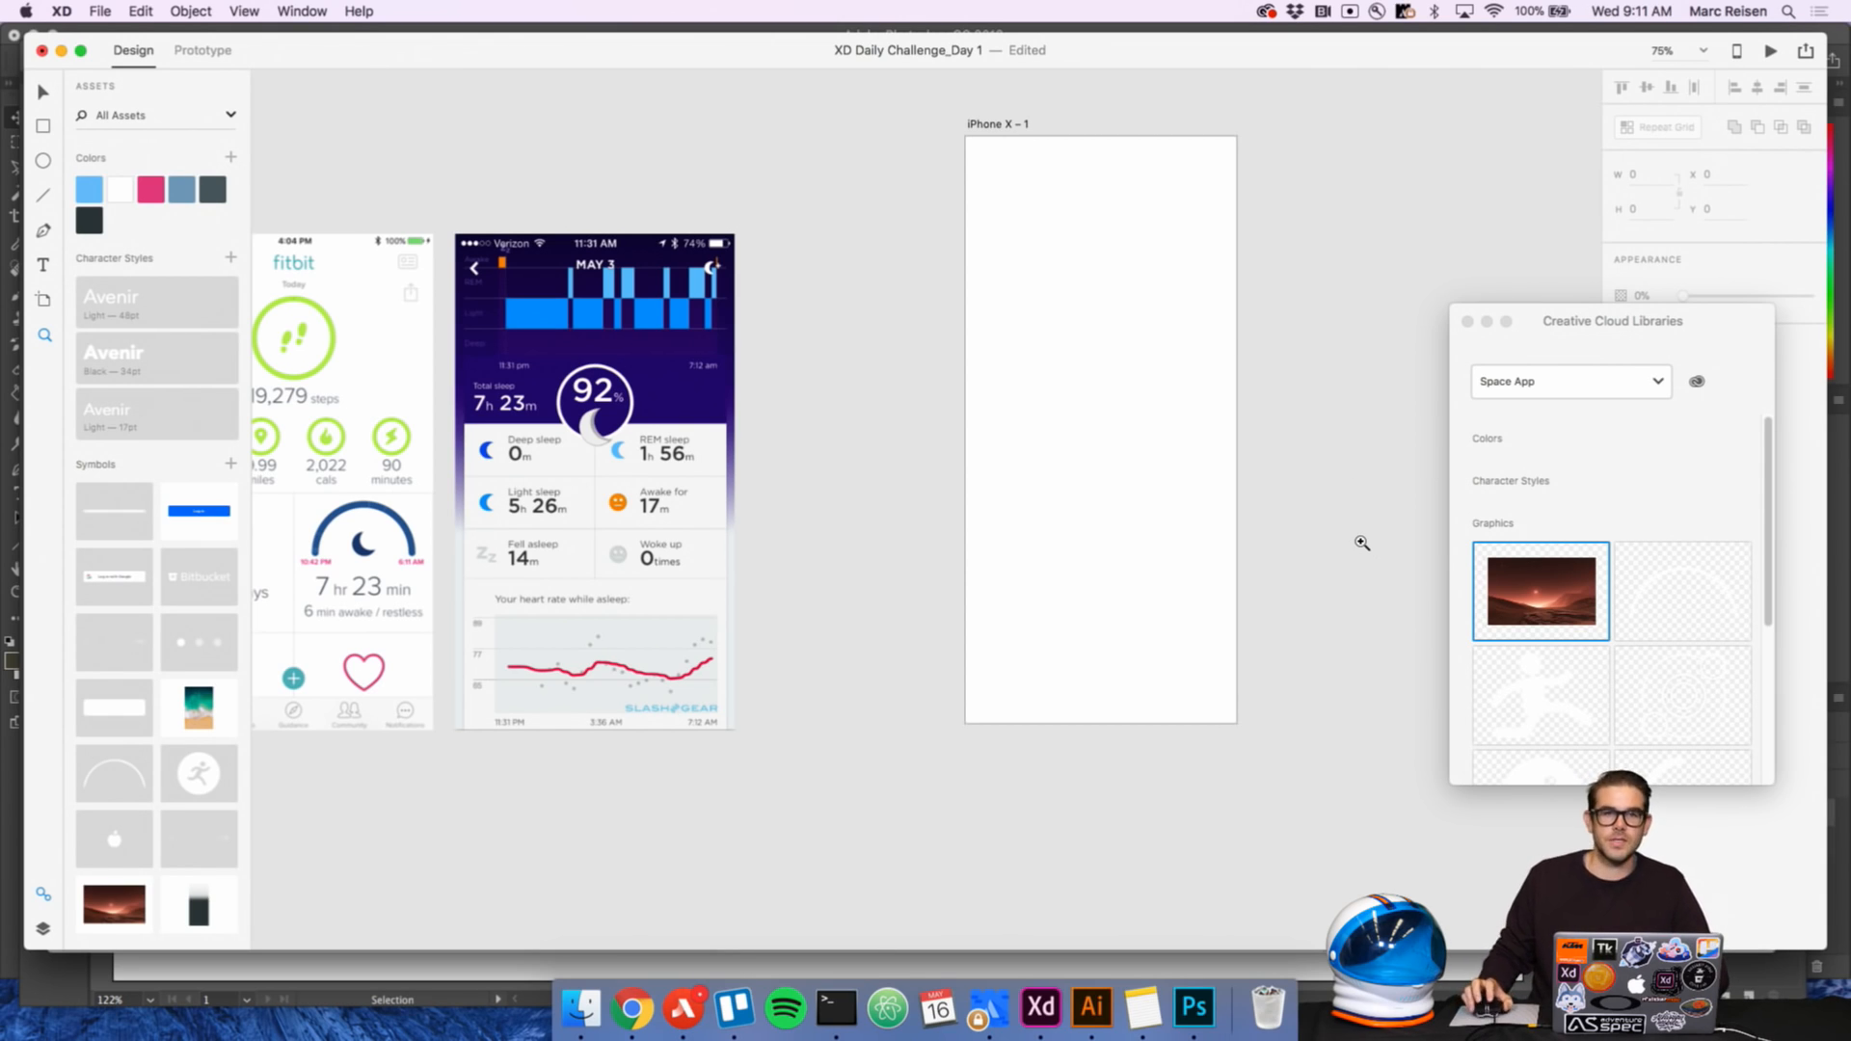
pyautogui.click(1503, 588)
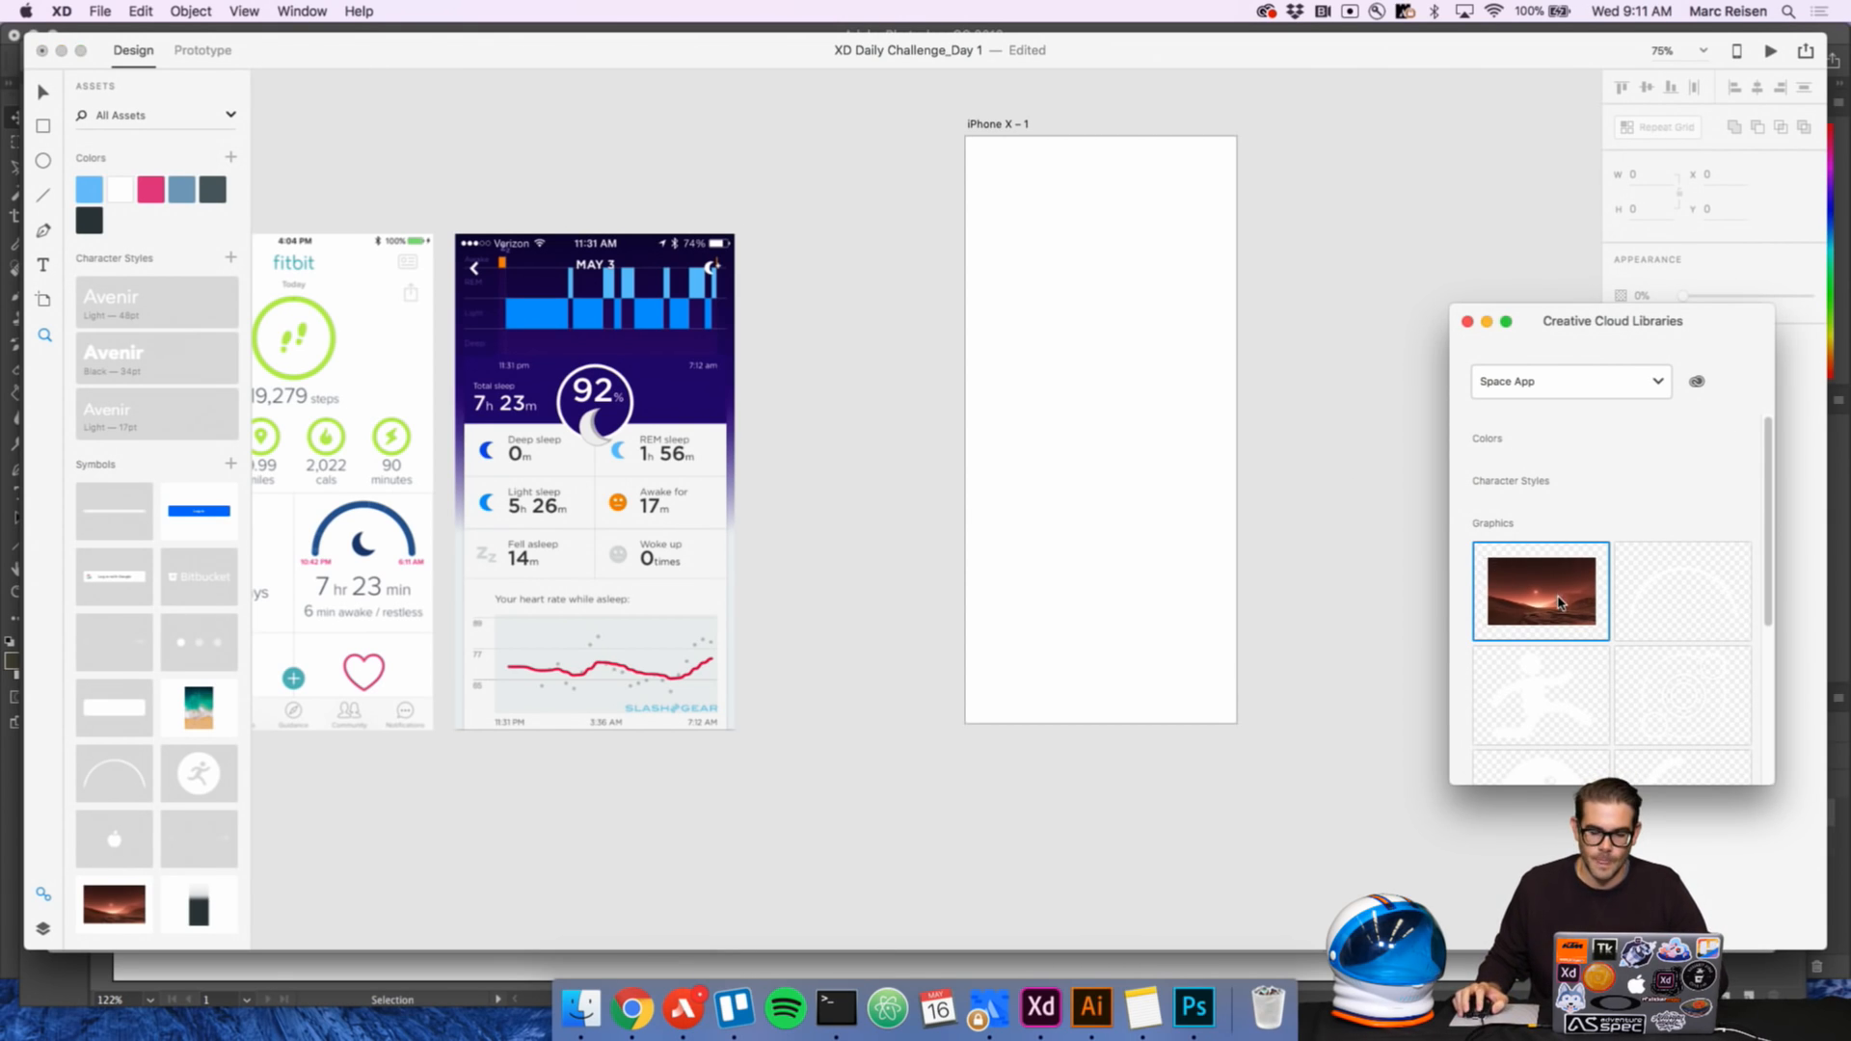
pyautogui.moveTo(1554, 600); pyautogui.dragTo(1123, 337)
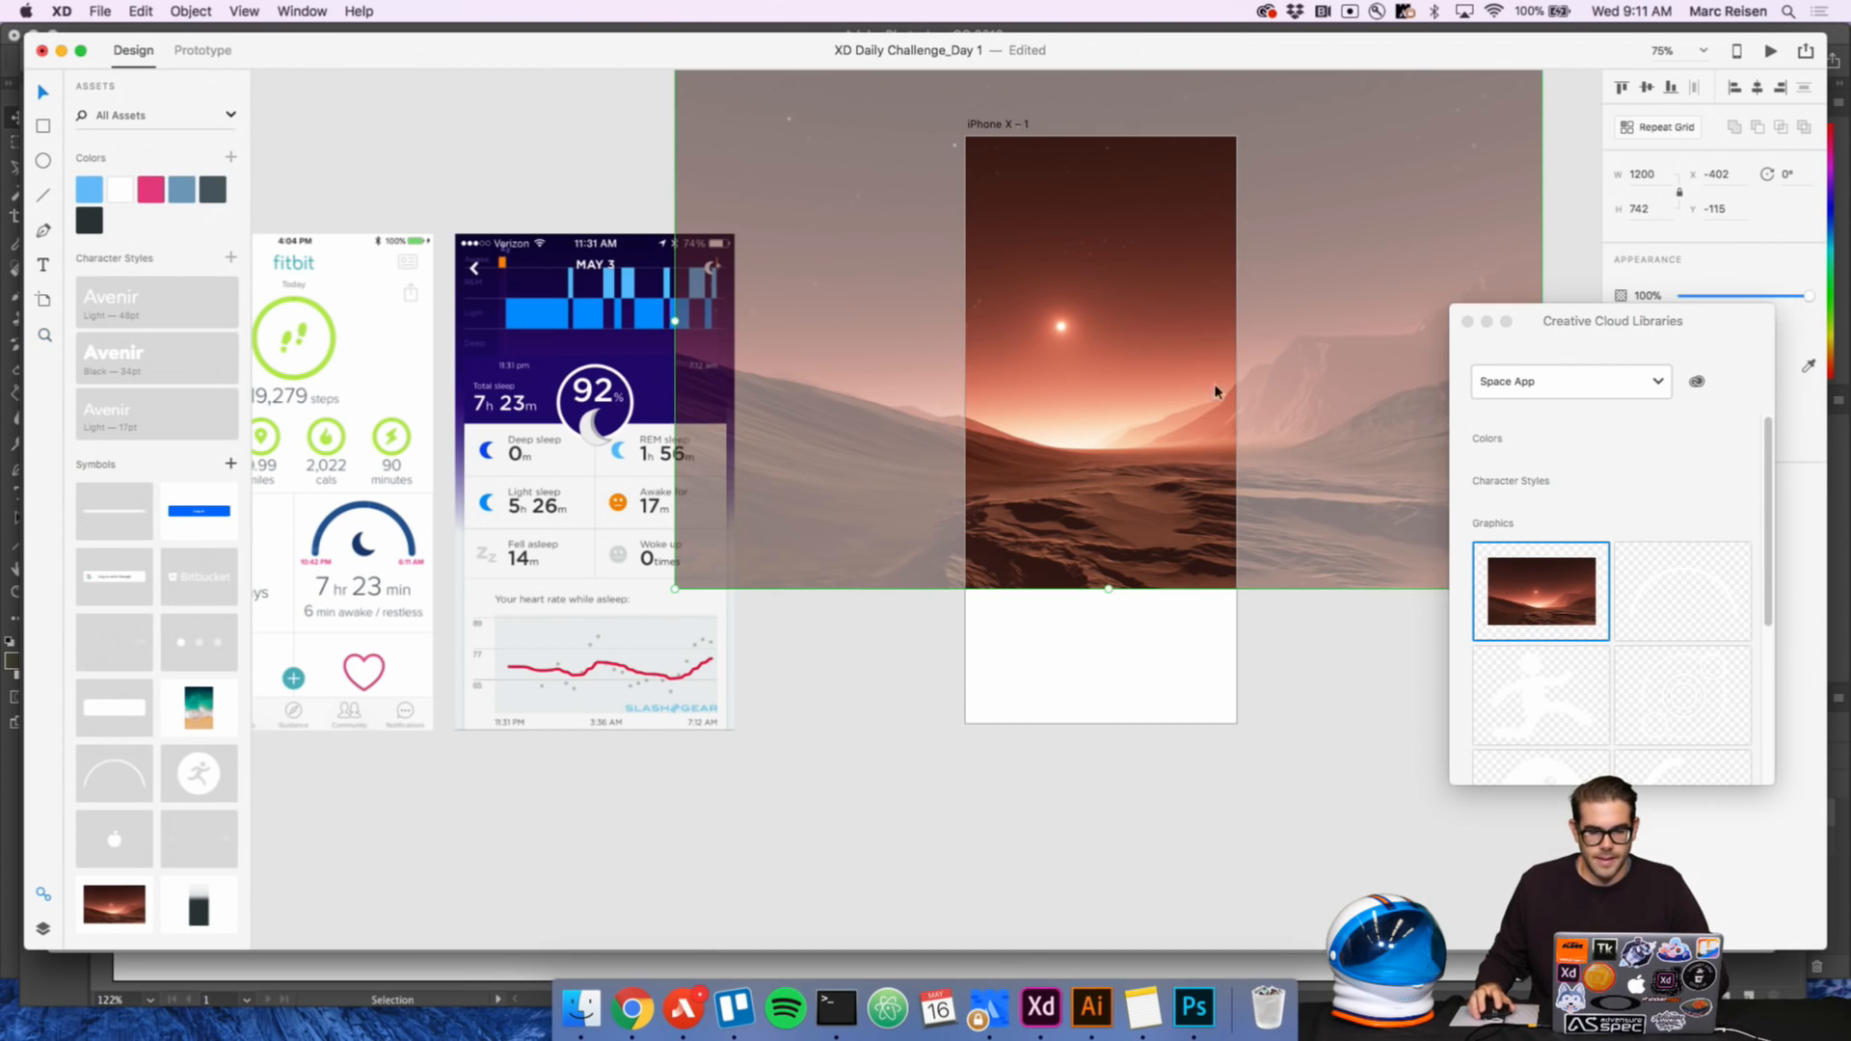
# Scale the landscape image down to about 771 × 477 and align it with the artboard's top edge
pyautogui.press('super+minus')
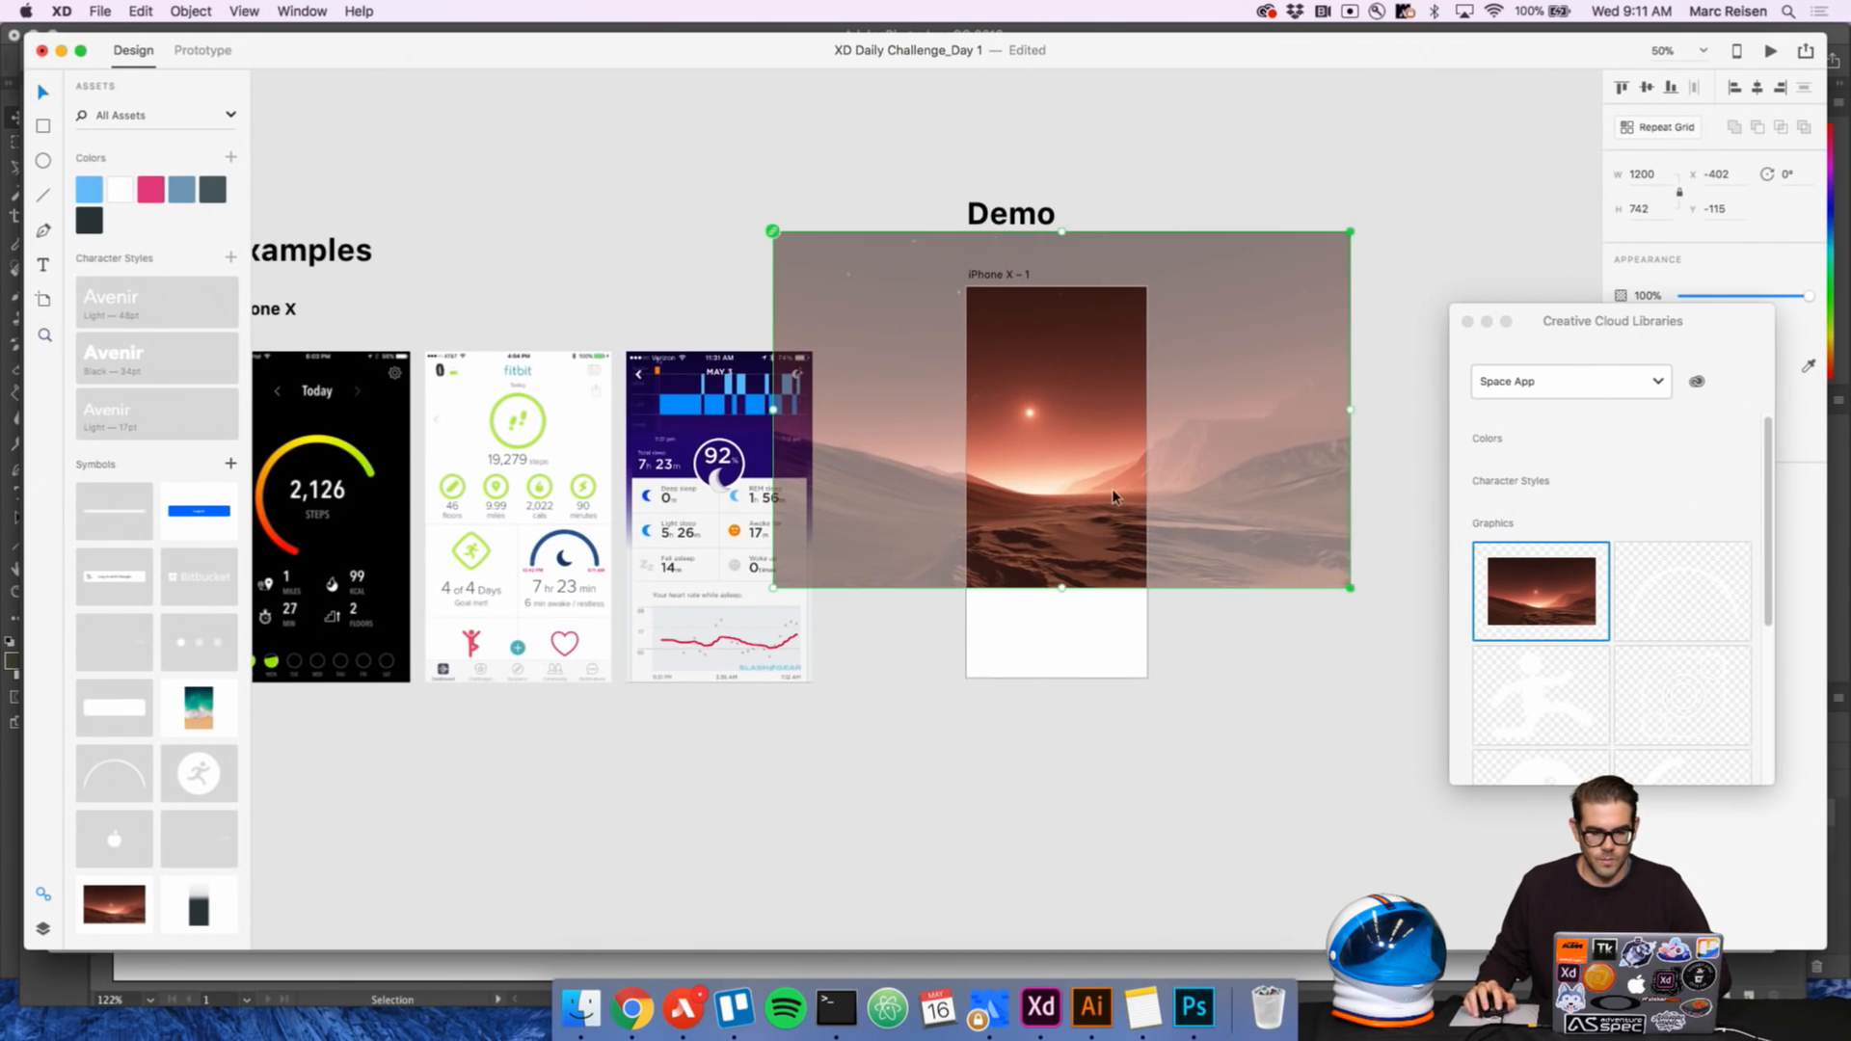
pyautogui.moveTo(1056, 447); pyautogui.dragTo(1085, 468)
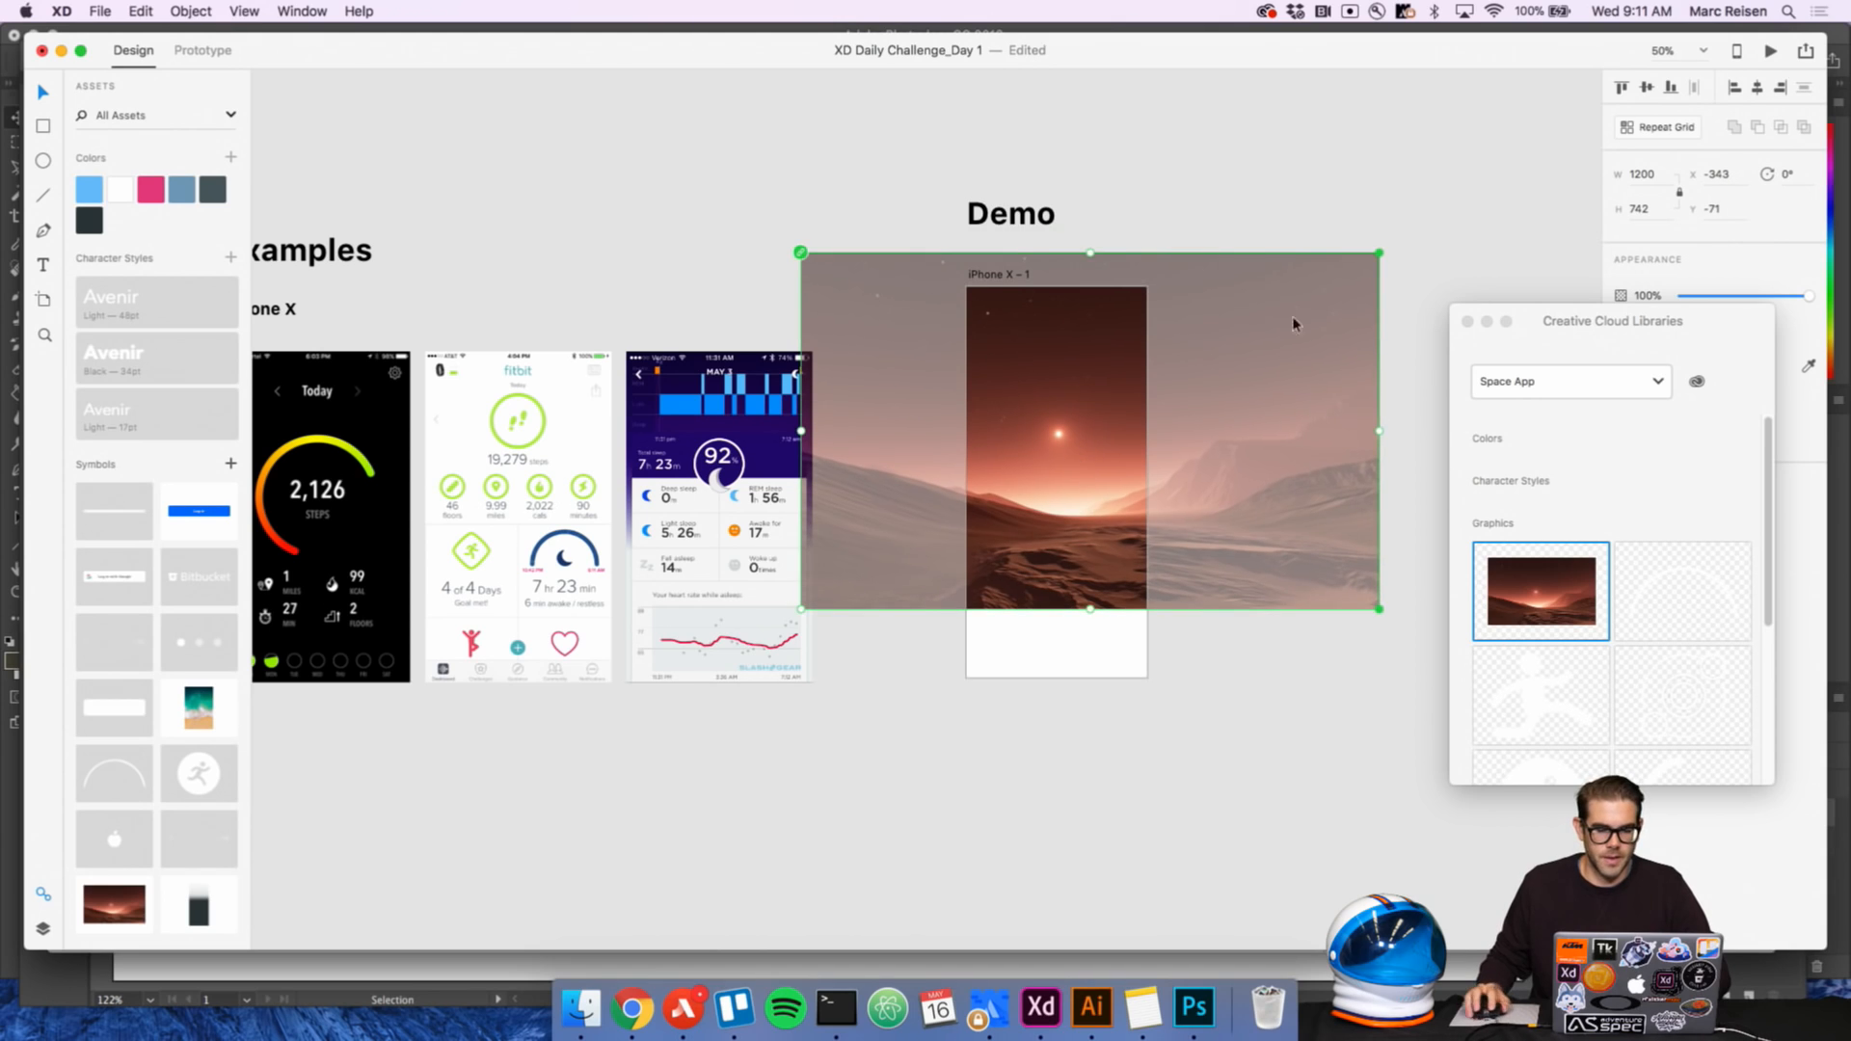
pyautogui.moveTo(1379, 608); pyautogui.dragTo(1167, 479)
pyautogui.moveTo(1045, 379); pyautogui.dragTo(1140, 417)
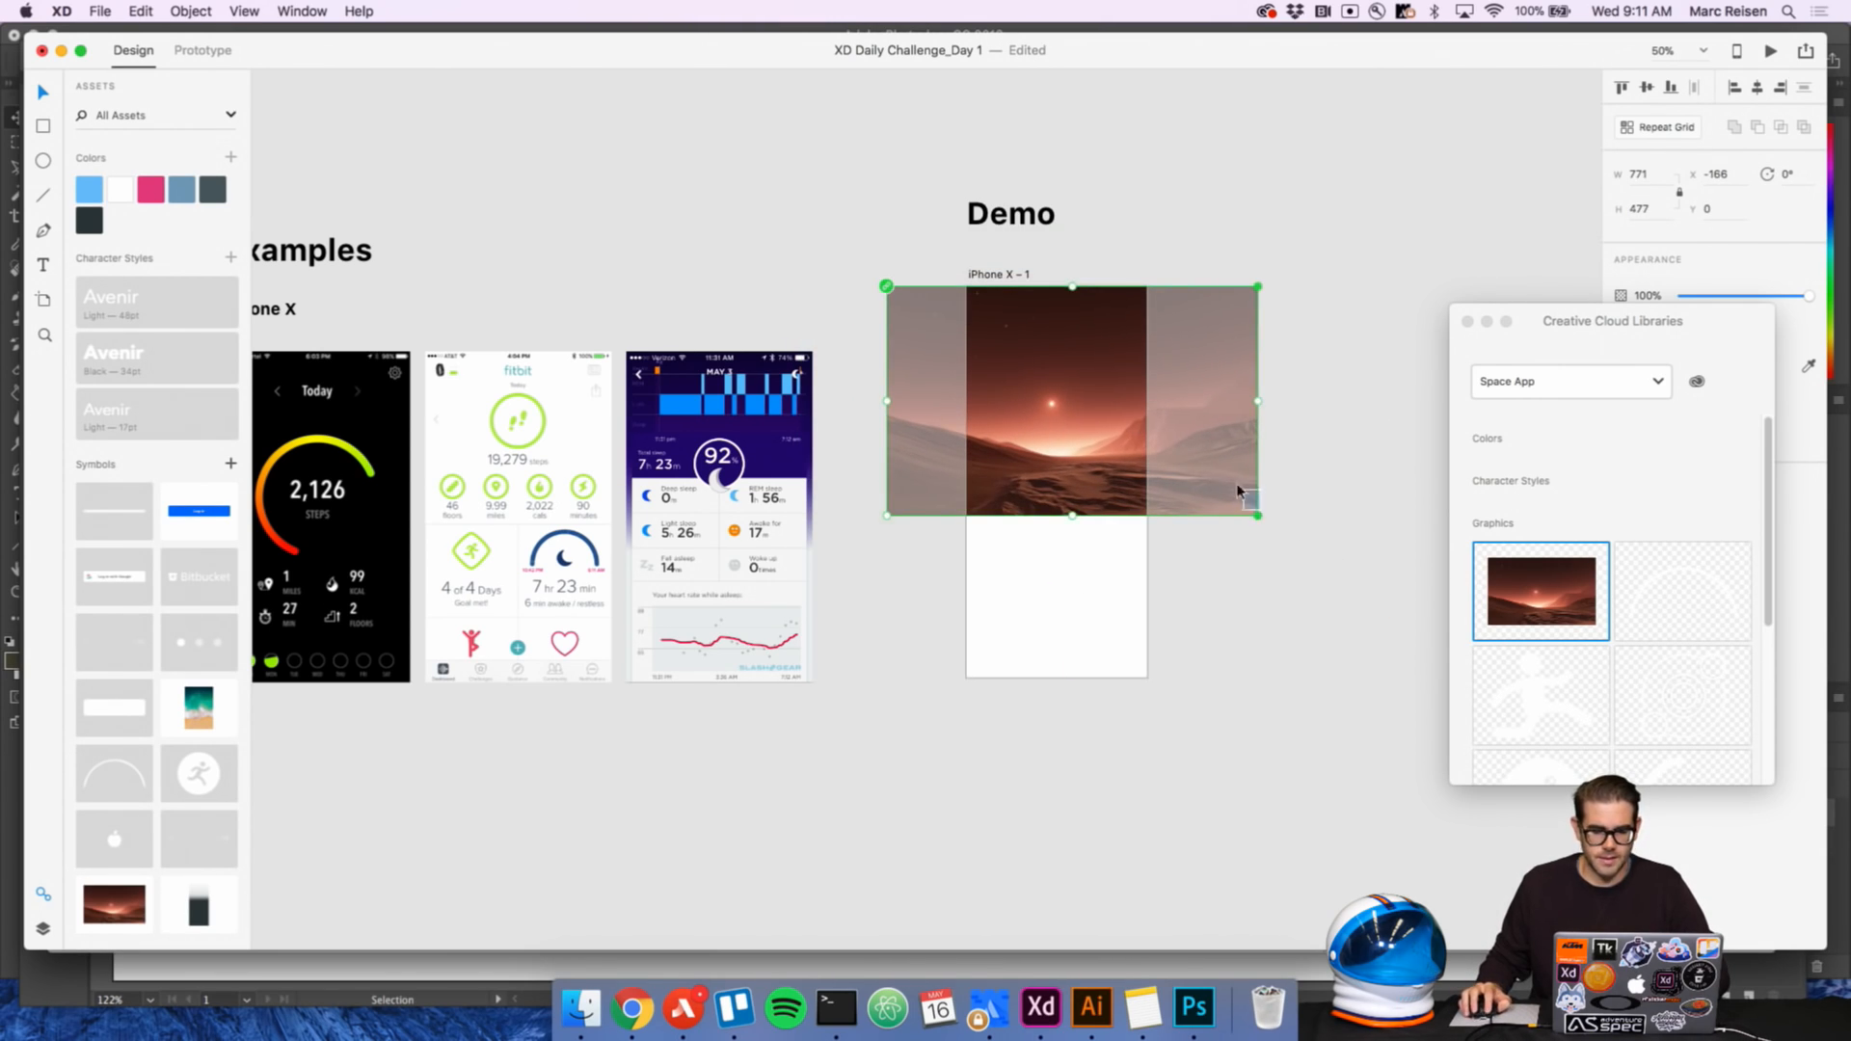
# Shrink the landscape image further and position it across the artboard's width, flush with the top edge
pyautogui.click(1207, 465)
pyautogui.click(1068, 416)
pyautogui.moveTo(1240, 510); pyautogui.dragTo(1148, 442)
pyautogui.click(1294, 535)
pyautogui.click(1198, 498)
pyautogui.moveTo(1036, 386); pyautogui.dragTo(1073, 387)
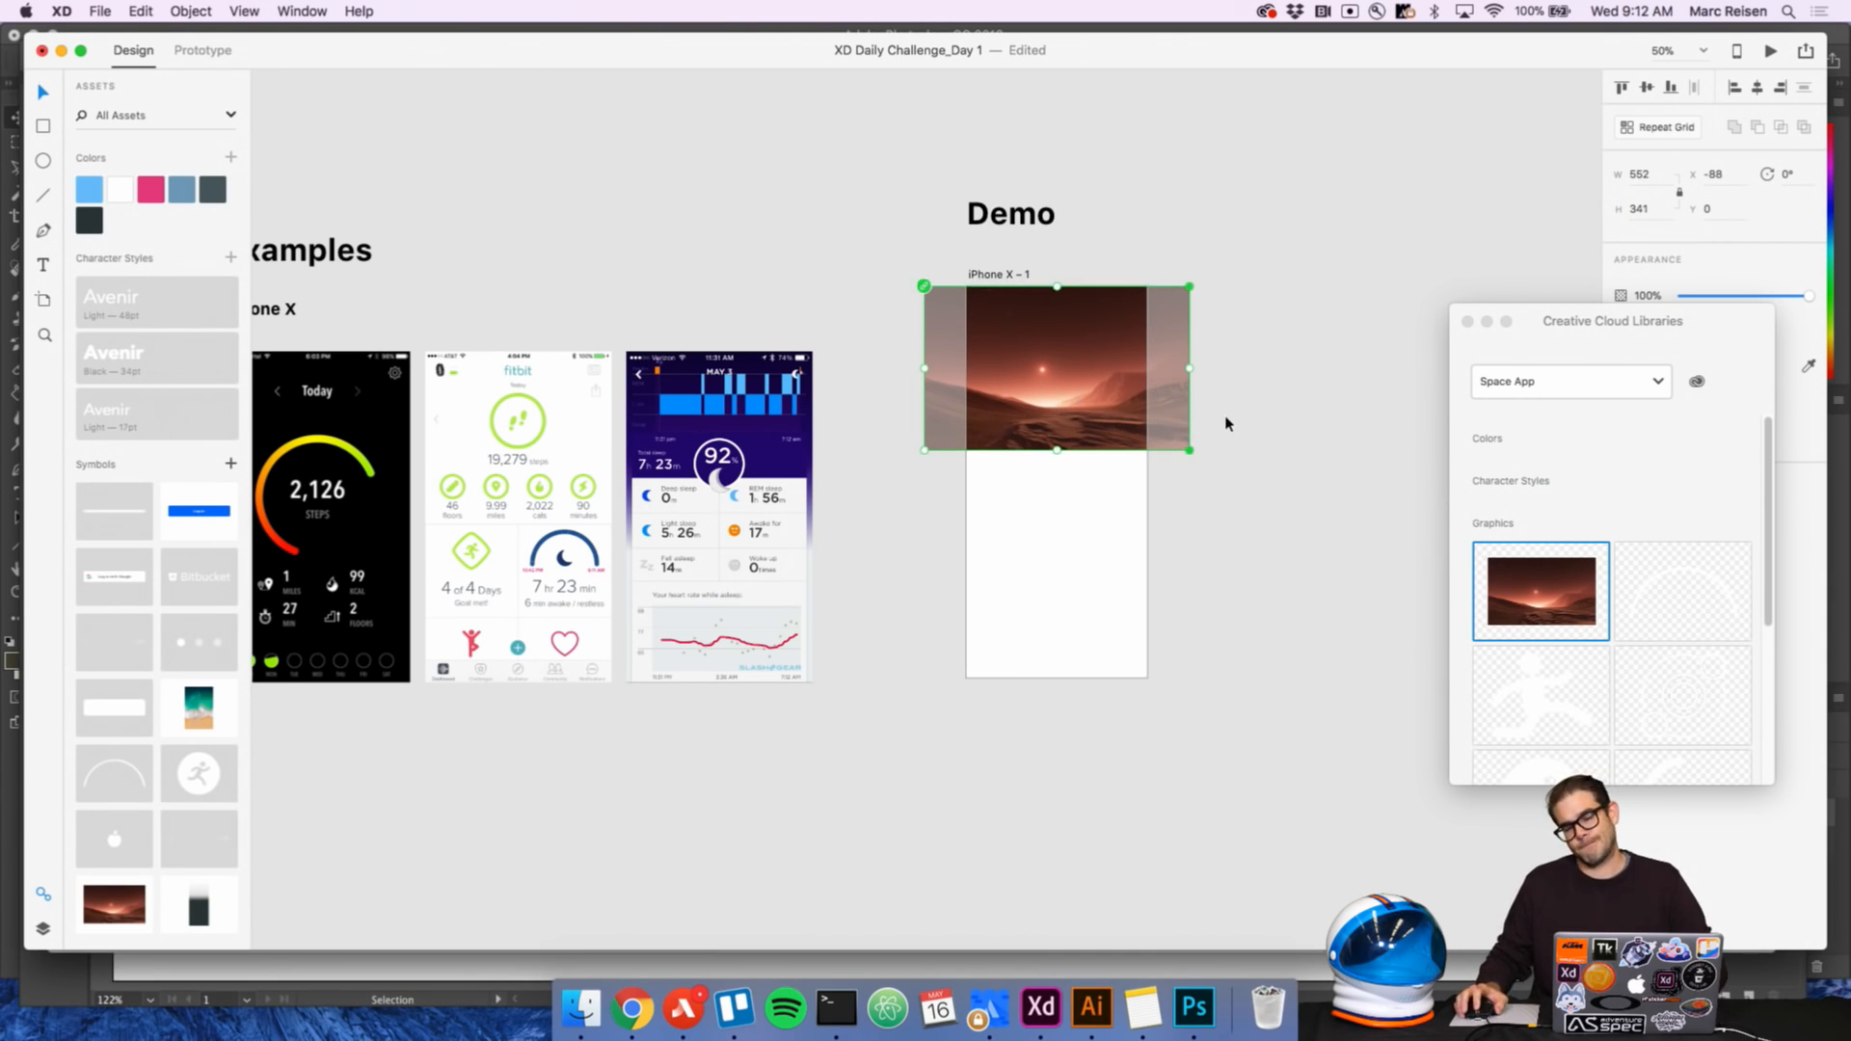
pyautogui.moveTo(923, 450); pyautogui.dragTo(942, 440)
pyautogui.click(1272, 482)
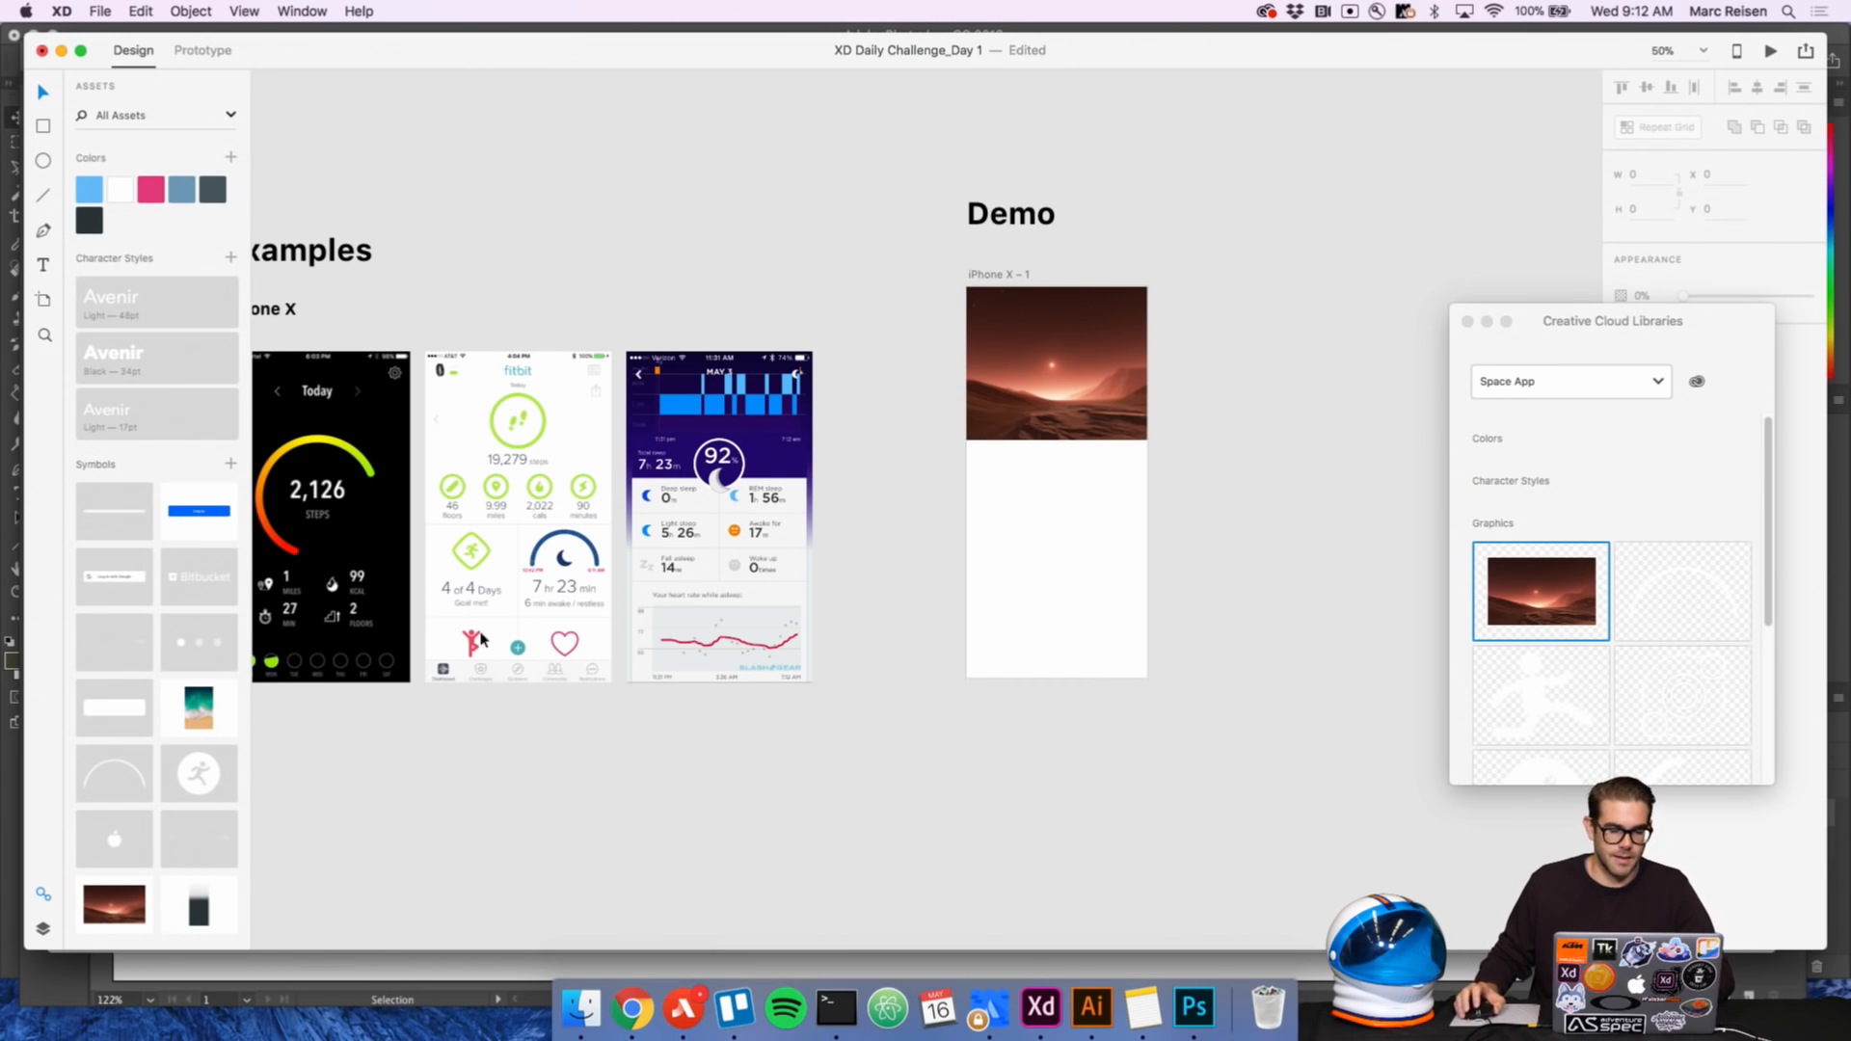
# Cover the artboard with the dark gradient asset and place the white arc symbol in the upper part of the landscape
pyautogui.moveTo(202, 906); pyautogui.dragTo(1080, 522)
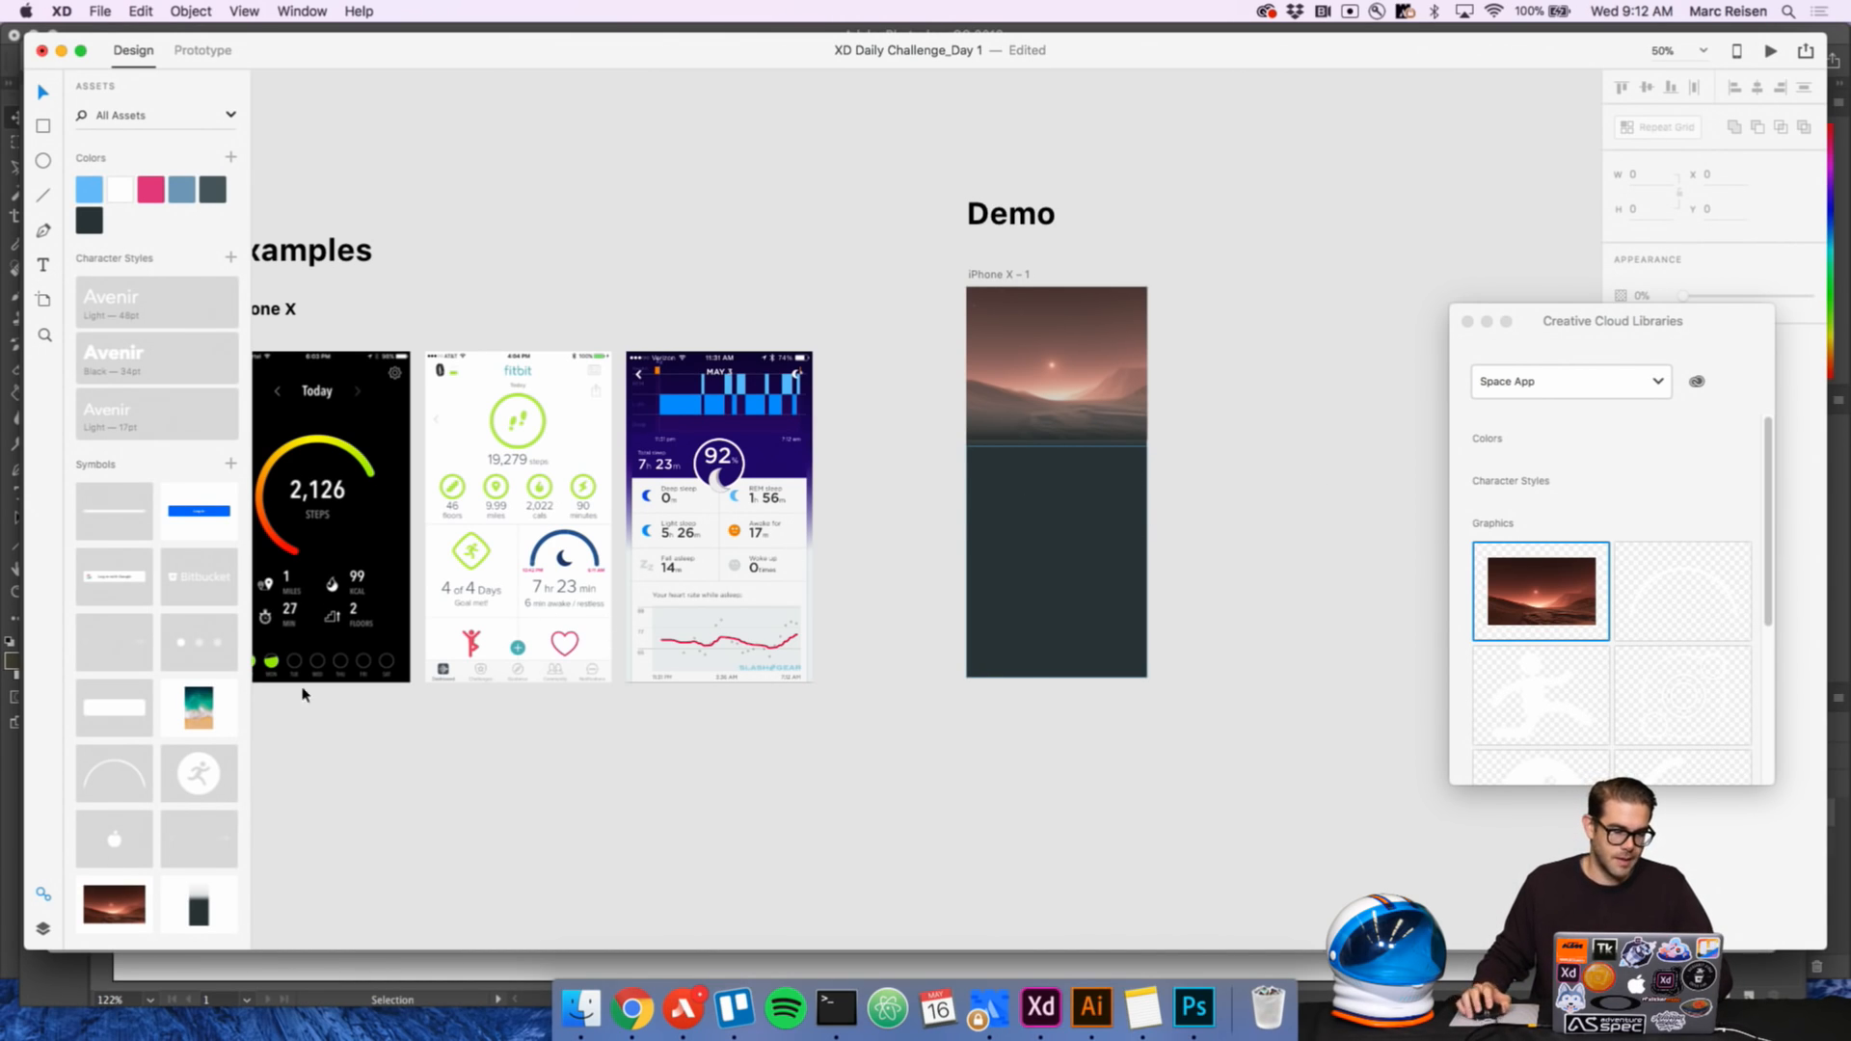
pyautogui.moveTo(125, 772); pyautogui.dragTo(1061, 371)
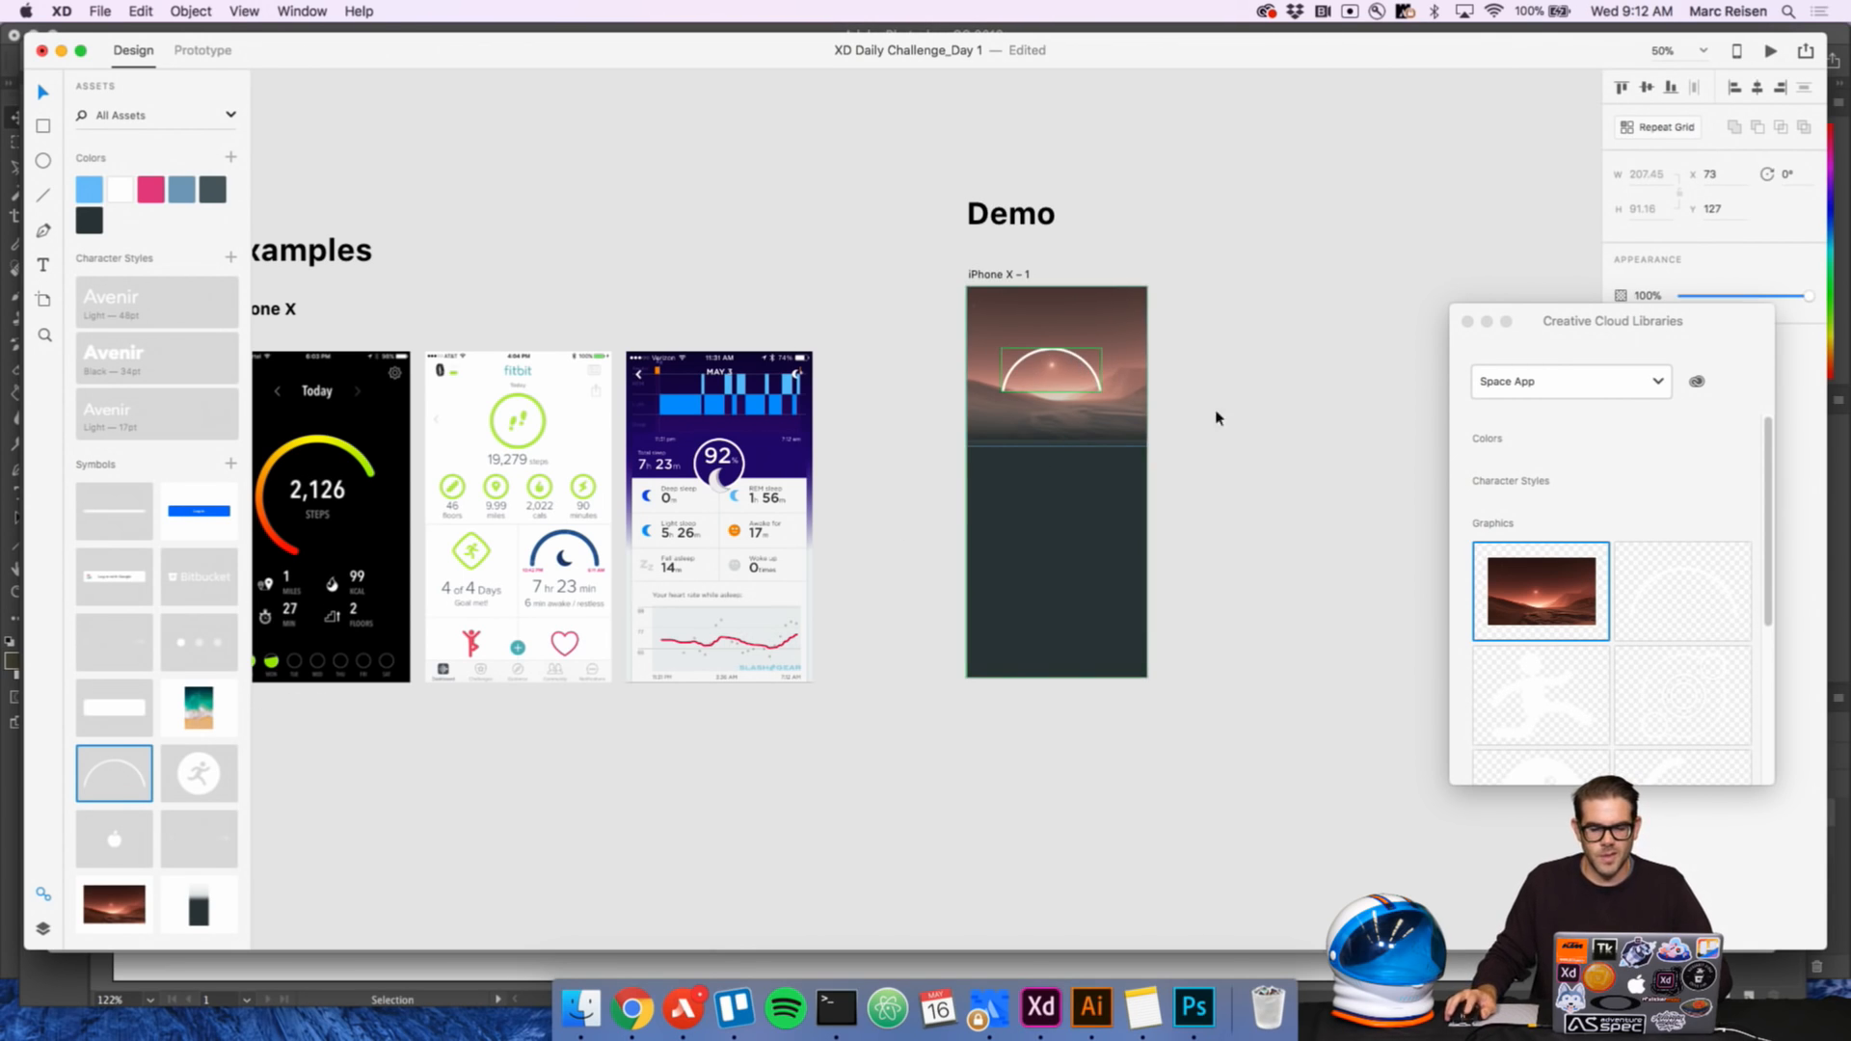
pyautogui.scroll(5, 1201, 424)
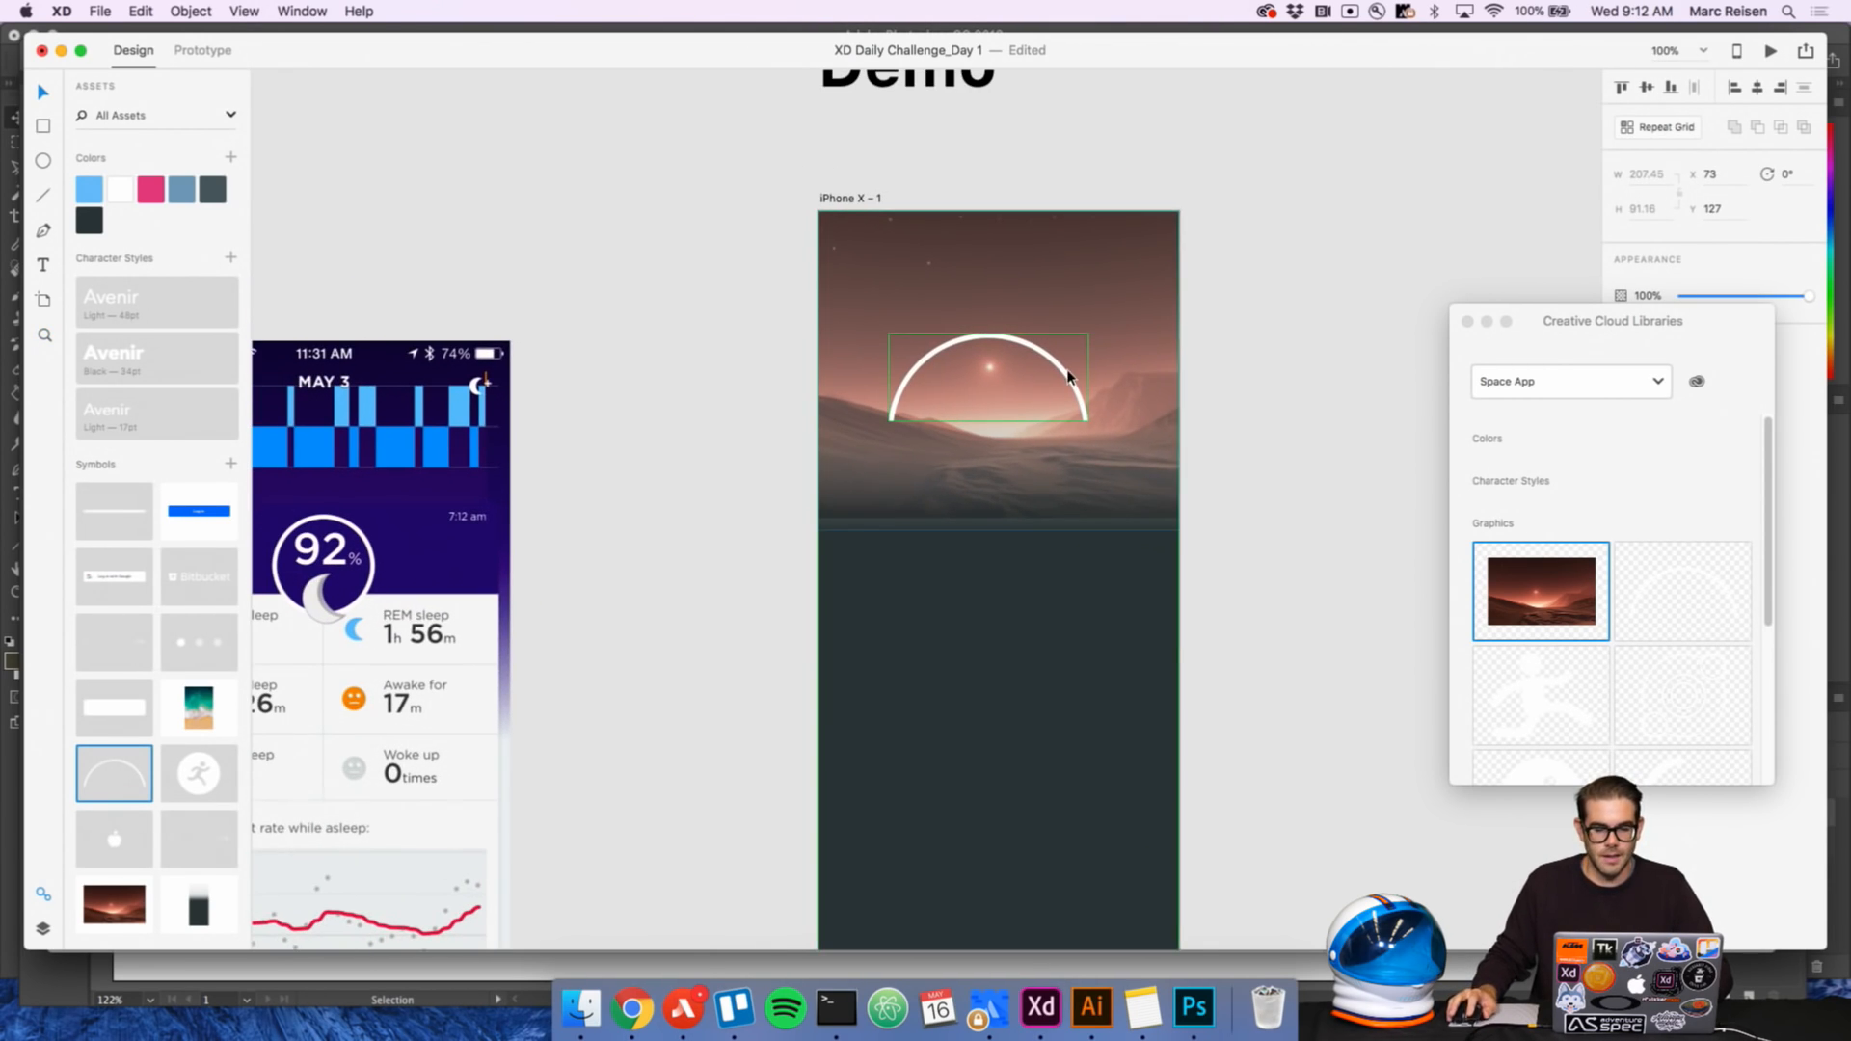
pyautogui.moveTo(1068, 376); pyautogui.dragTo(1070, 321)
pyautogui.click(1253, 384)
# Add the AT&T status bar symbol and position it across the top of the artboard at Y 16
pyautogui.moveTo(120, 641); pyautogui.dragTo(1113, 211)
pyautogui.press('super+z')
pyautogui.click(1244, 275)
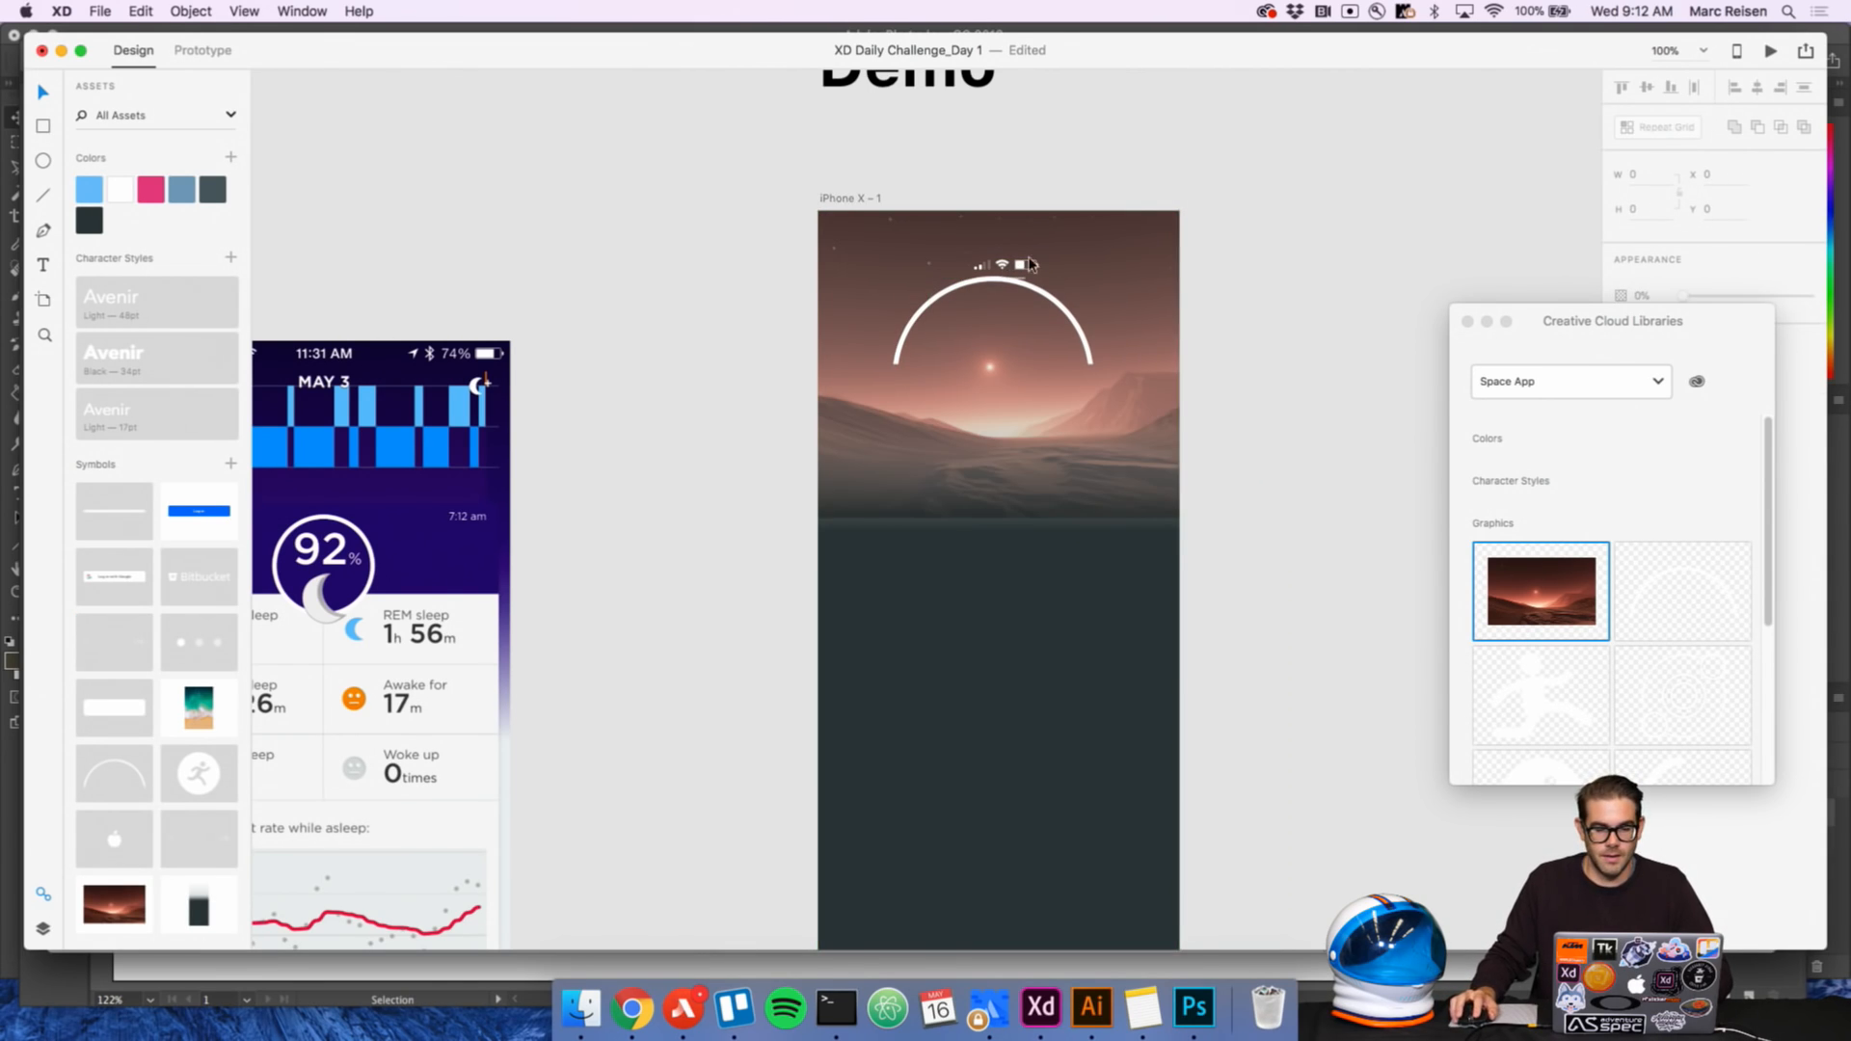
pyautogui.moveTo(1024, 268); pyautogui.dragTo(1143, 237)
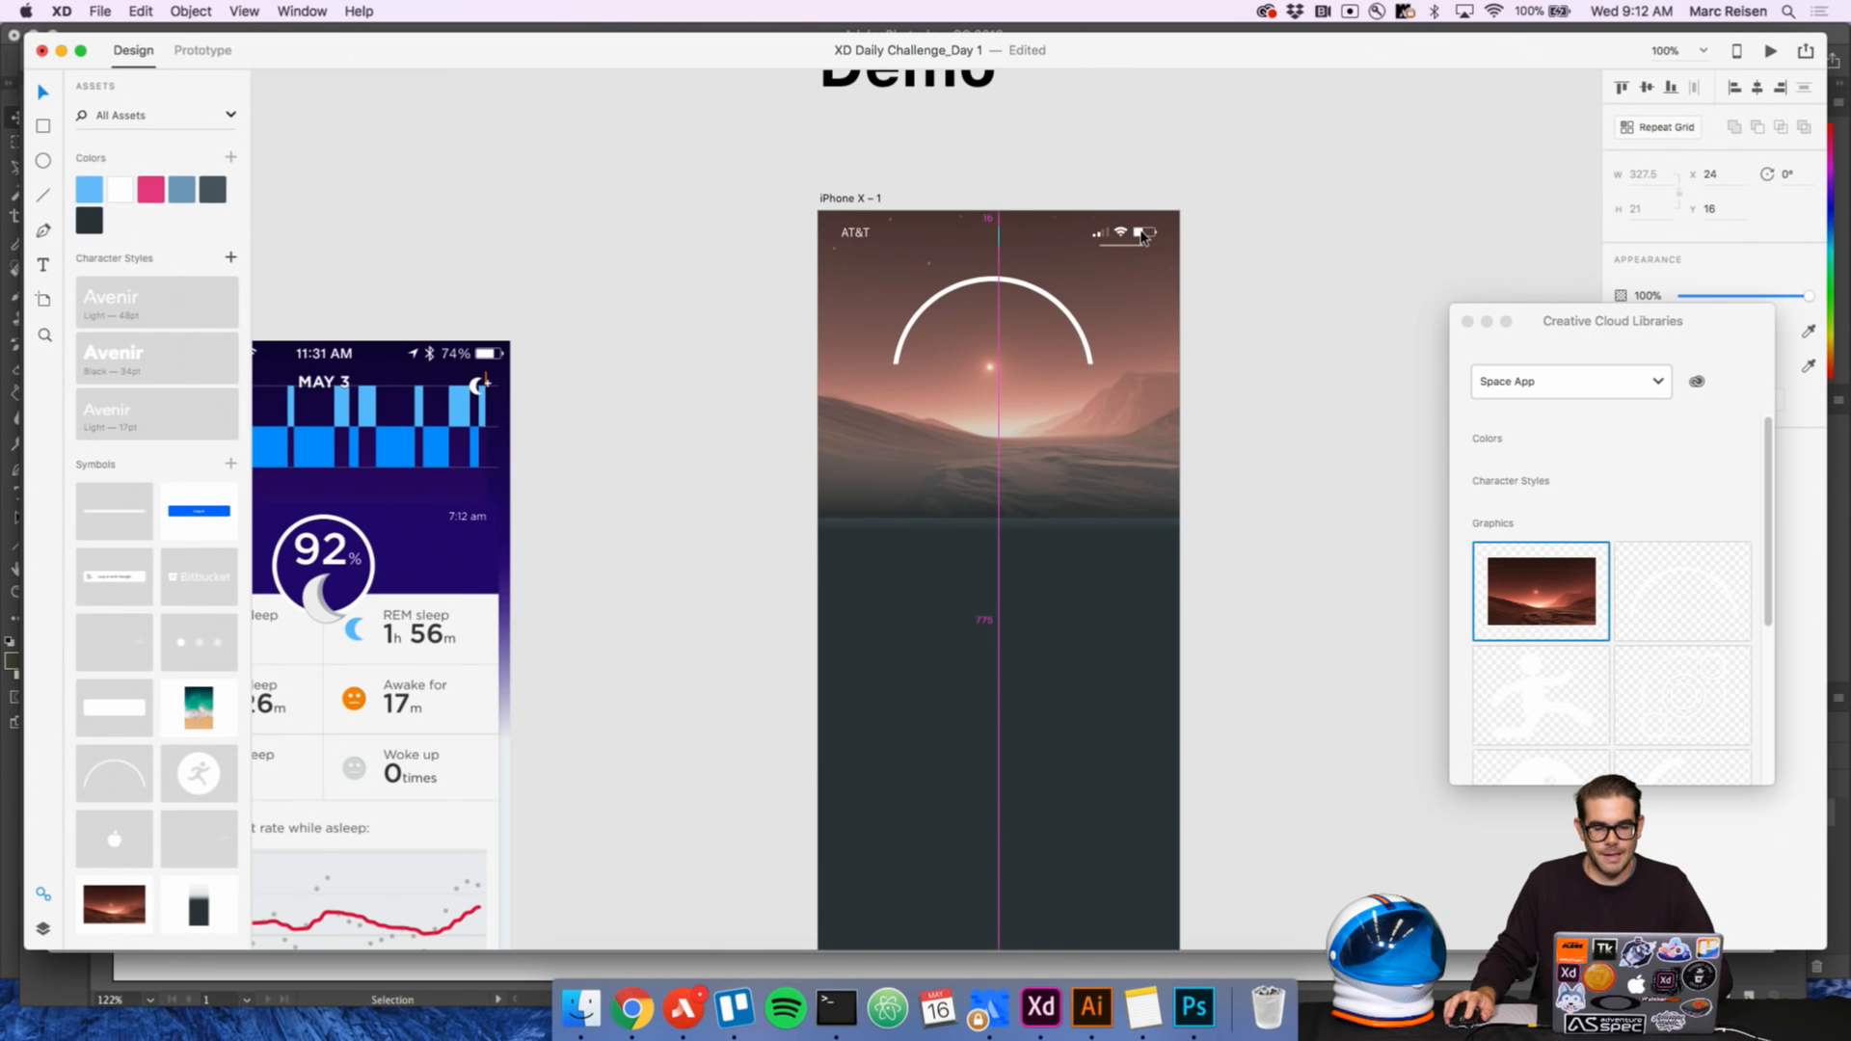
pyautogui.moveTo(1143, 236); pyautogui.dragTo(1144, 237)
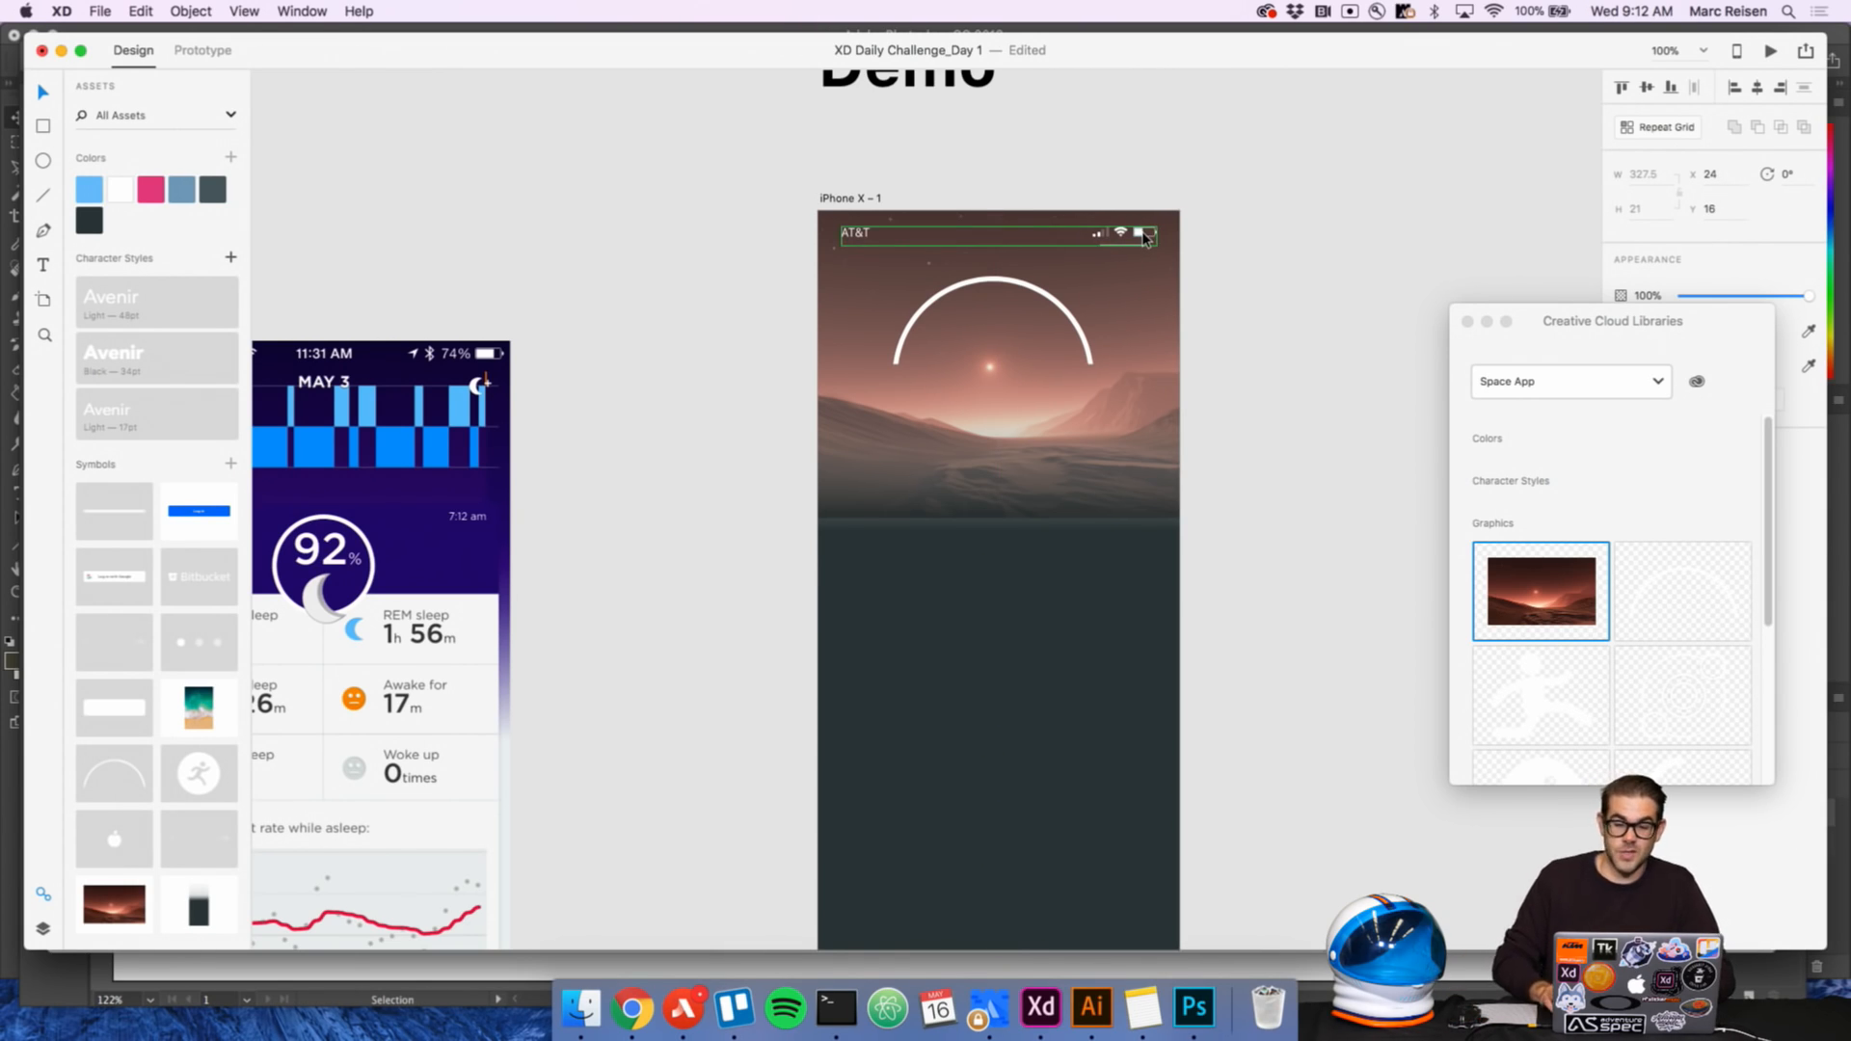
pyautogui.click(1251, 305)
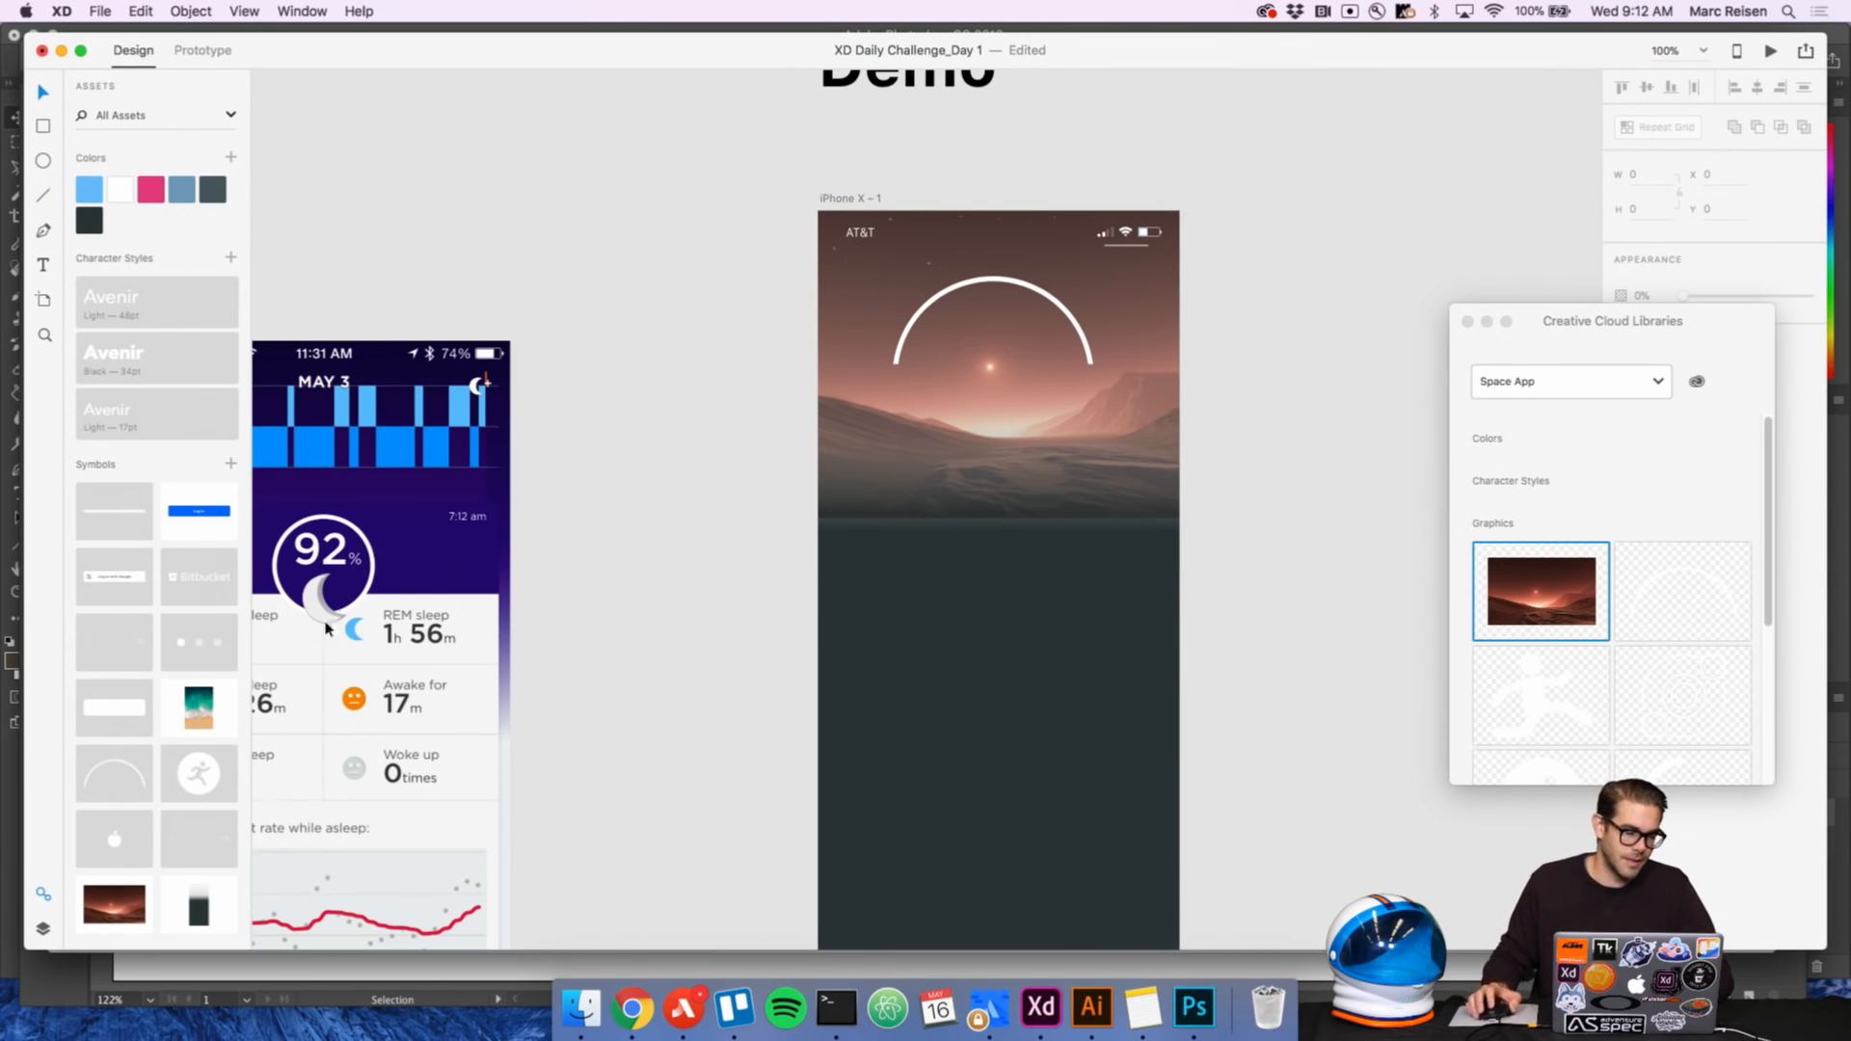
# Place the round runner icon symbol beneath the arc and move both slightly higher on the landscape
pyautogui.moveTo(199, 772); pyautogui.dragTo(1019, 381)
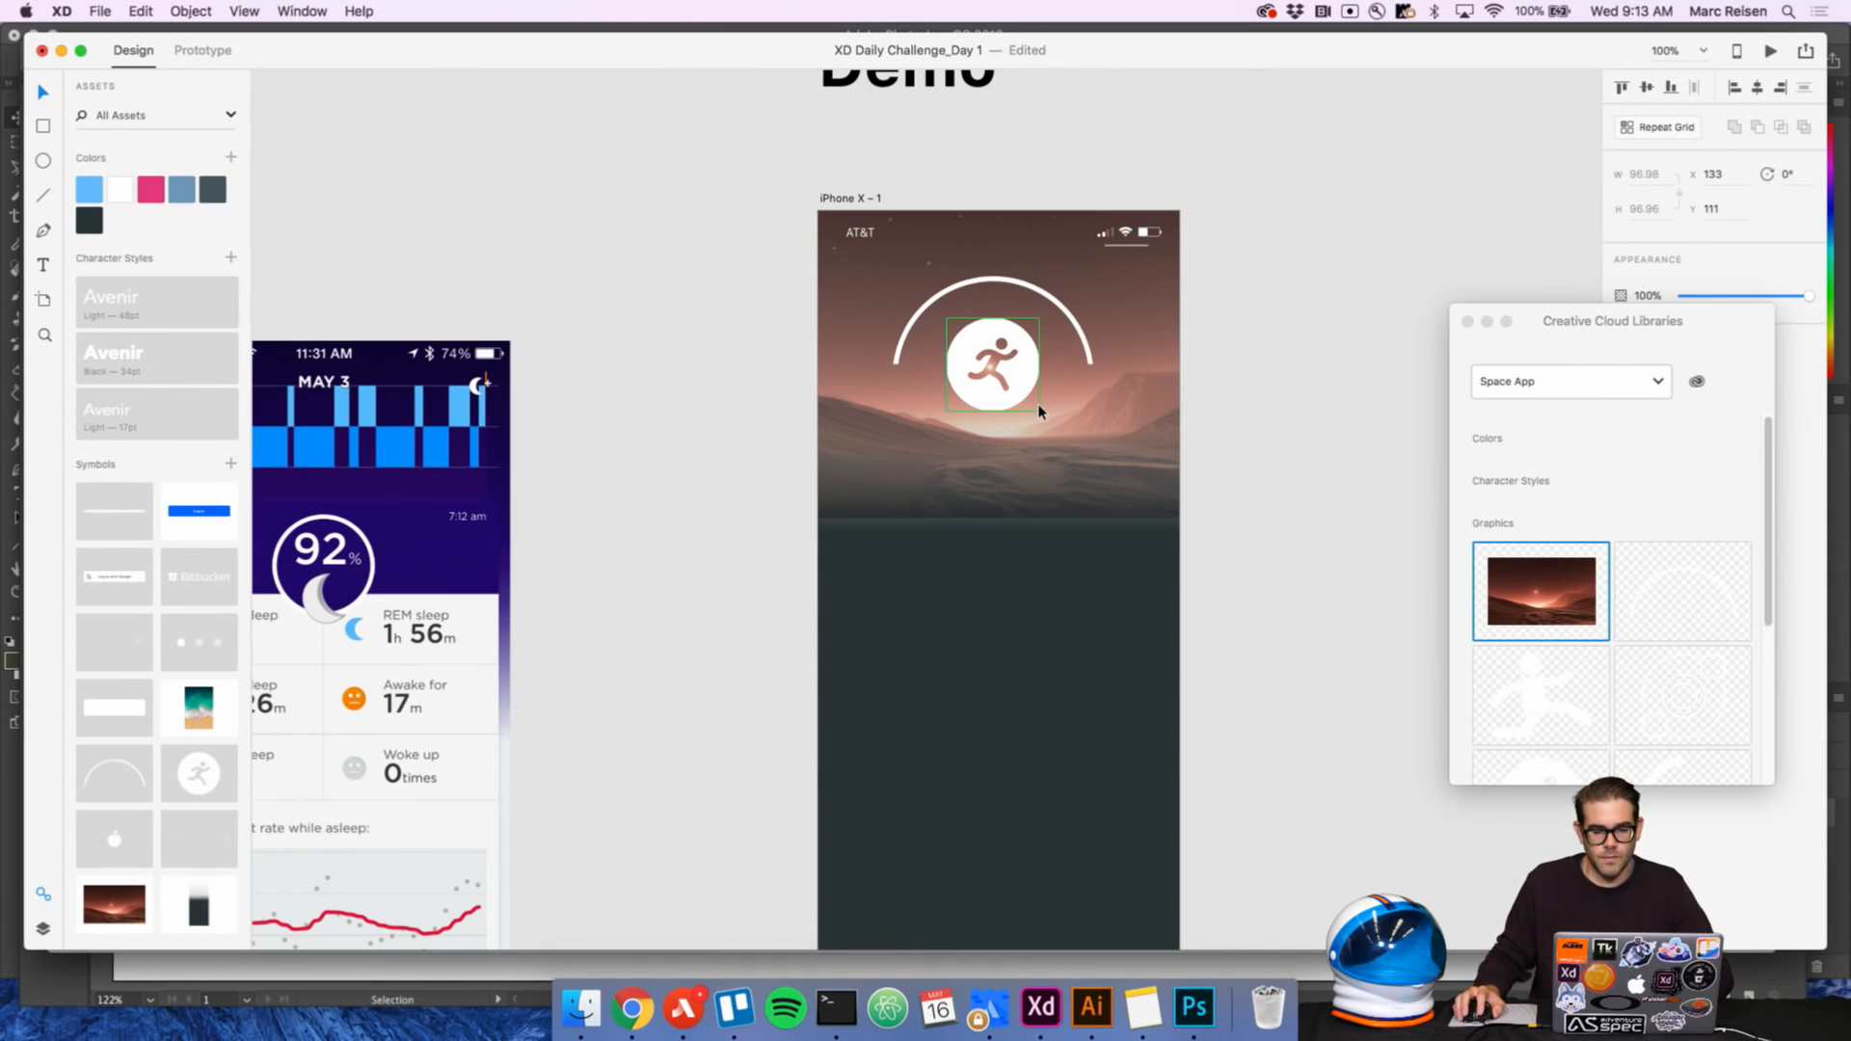
pyautogui.click(1287, 412)
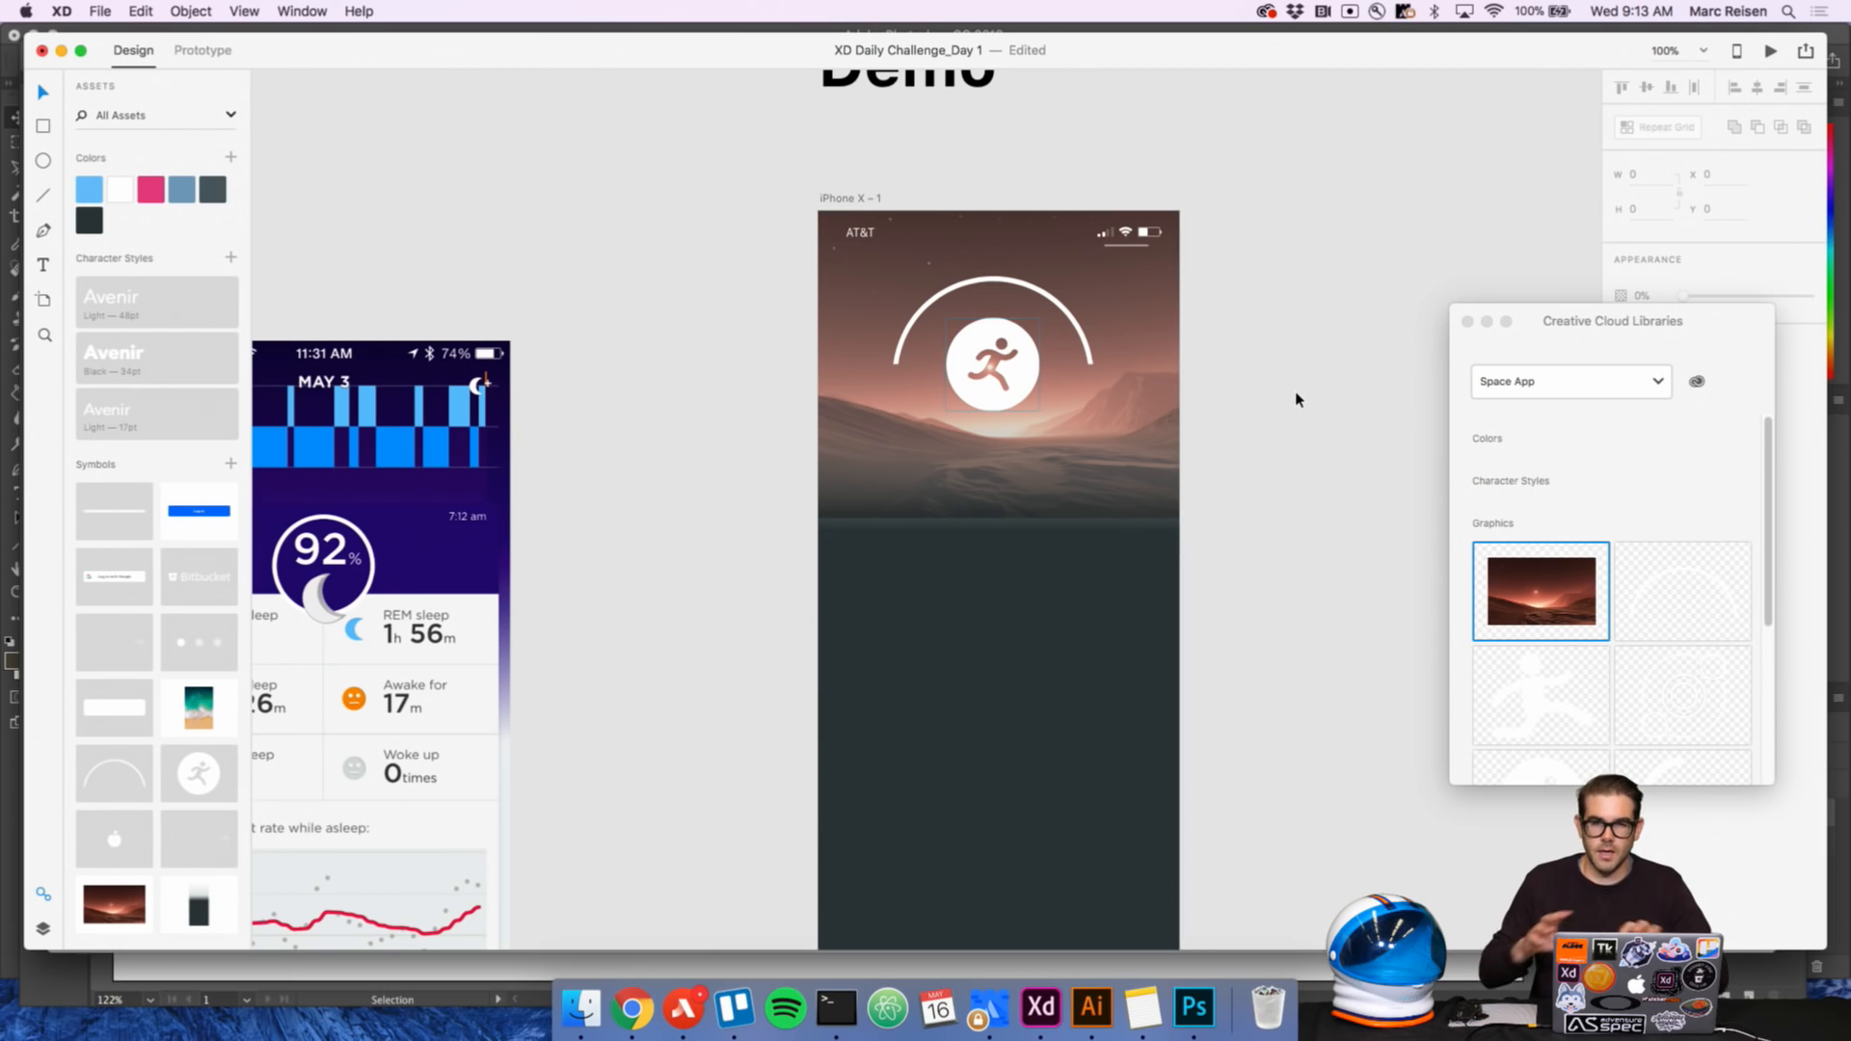
pyautogui.click(1053, 301)
pyautogui.moveTo(1051, 294); pyautogui.dragTo(1052, 281)
pyautogui.moveTo(1024, 380); pyautogui.dragTo(1025, 367)
pyautogui.click(1062, 297)
pyautogui.moveTo(1064, 296); pyautogui.dragTo(1065, 289)
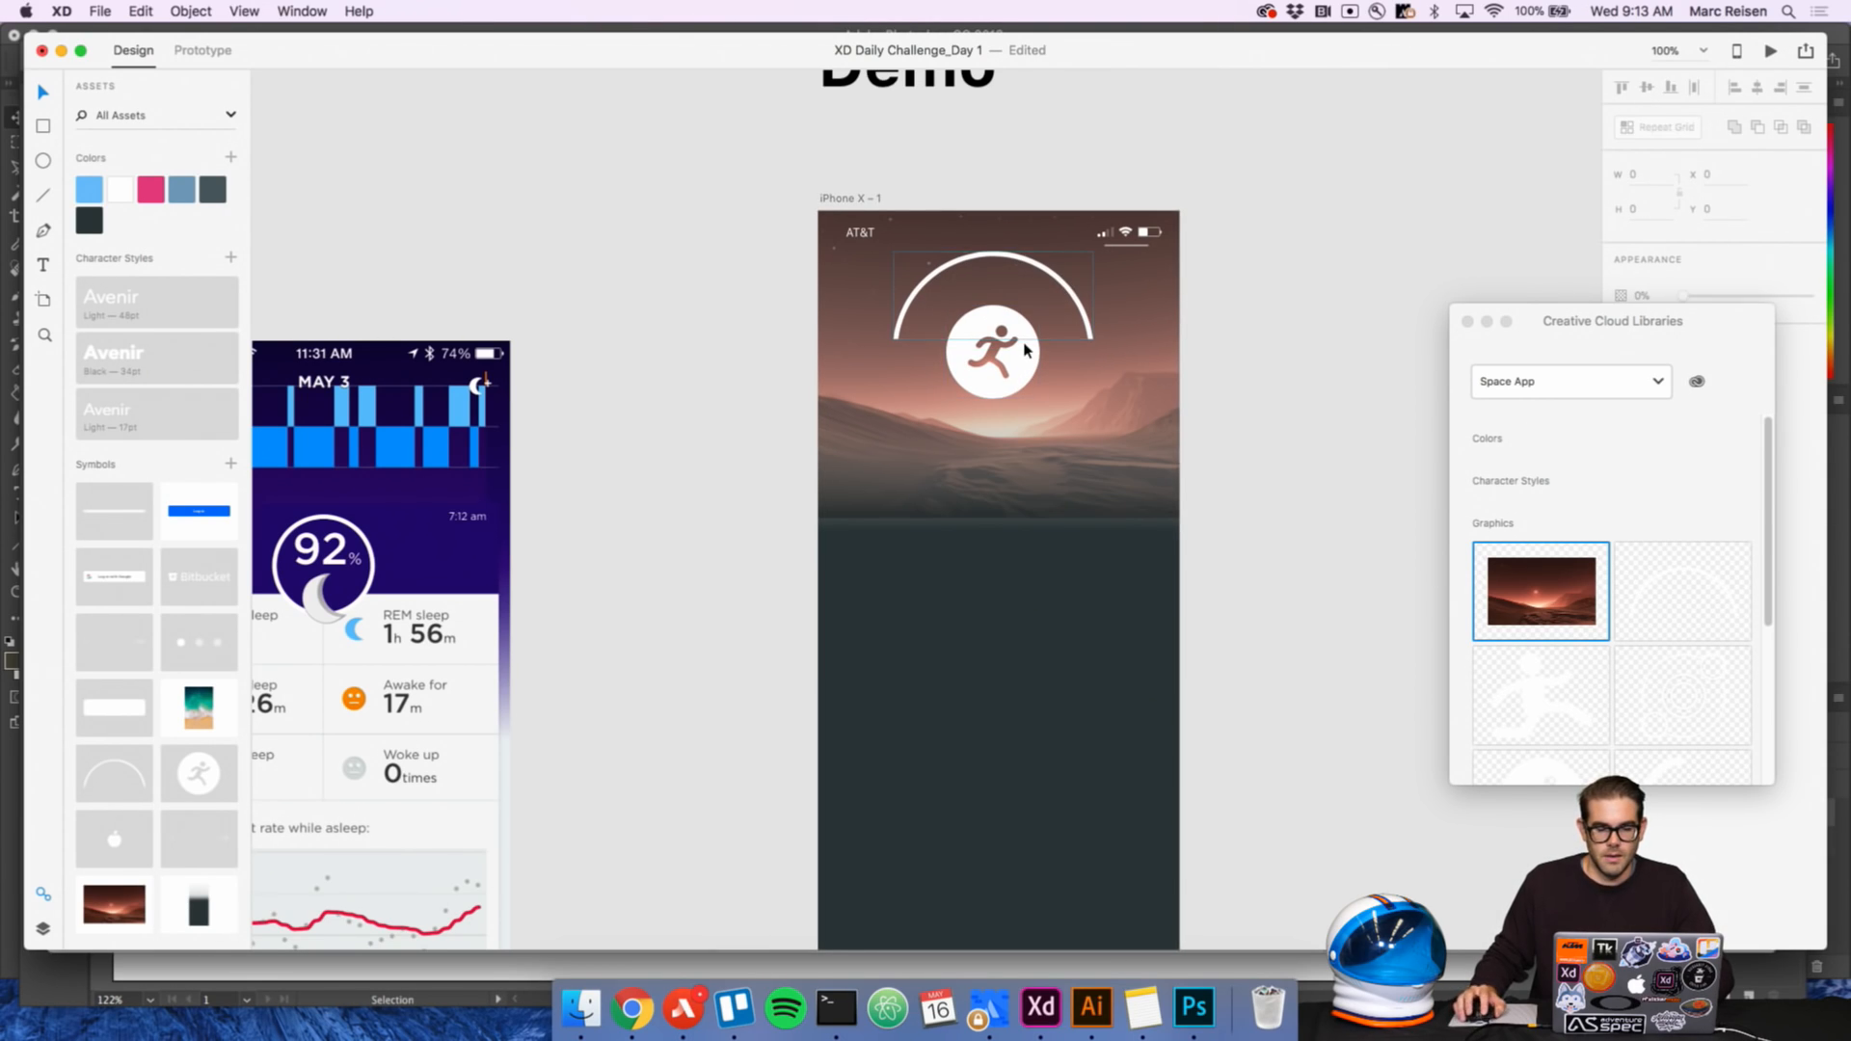
pyautogui.moveTo(1029, 376); pyautogui.dragTo(1025, 367)
pyautogui.click(1215, 408)
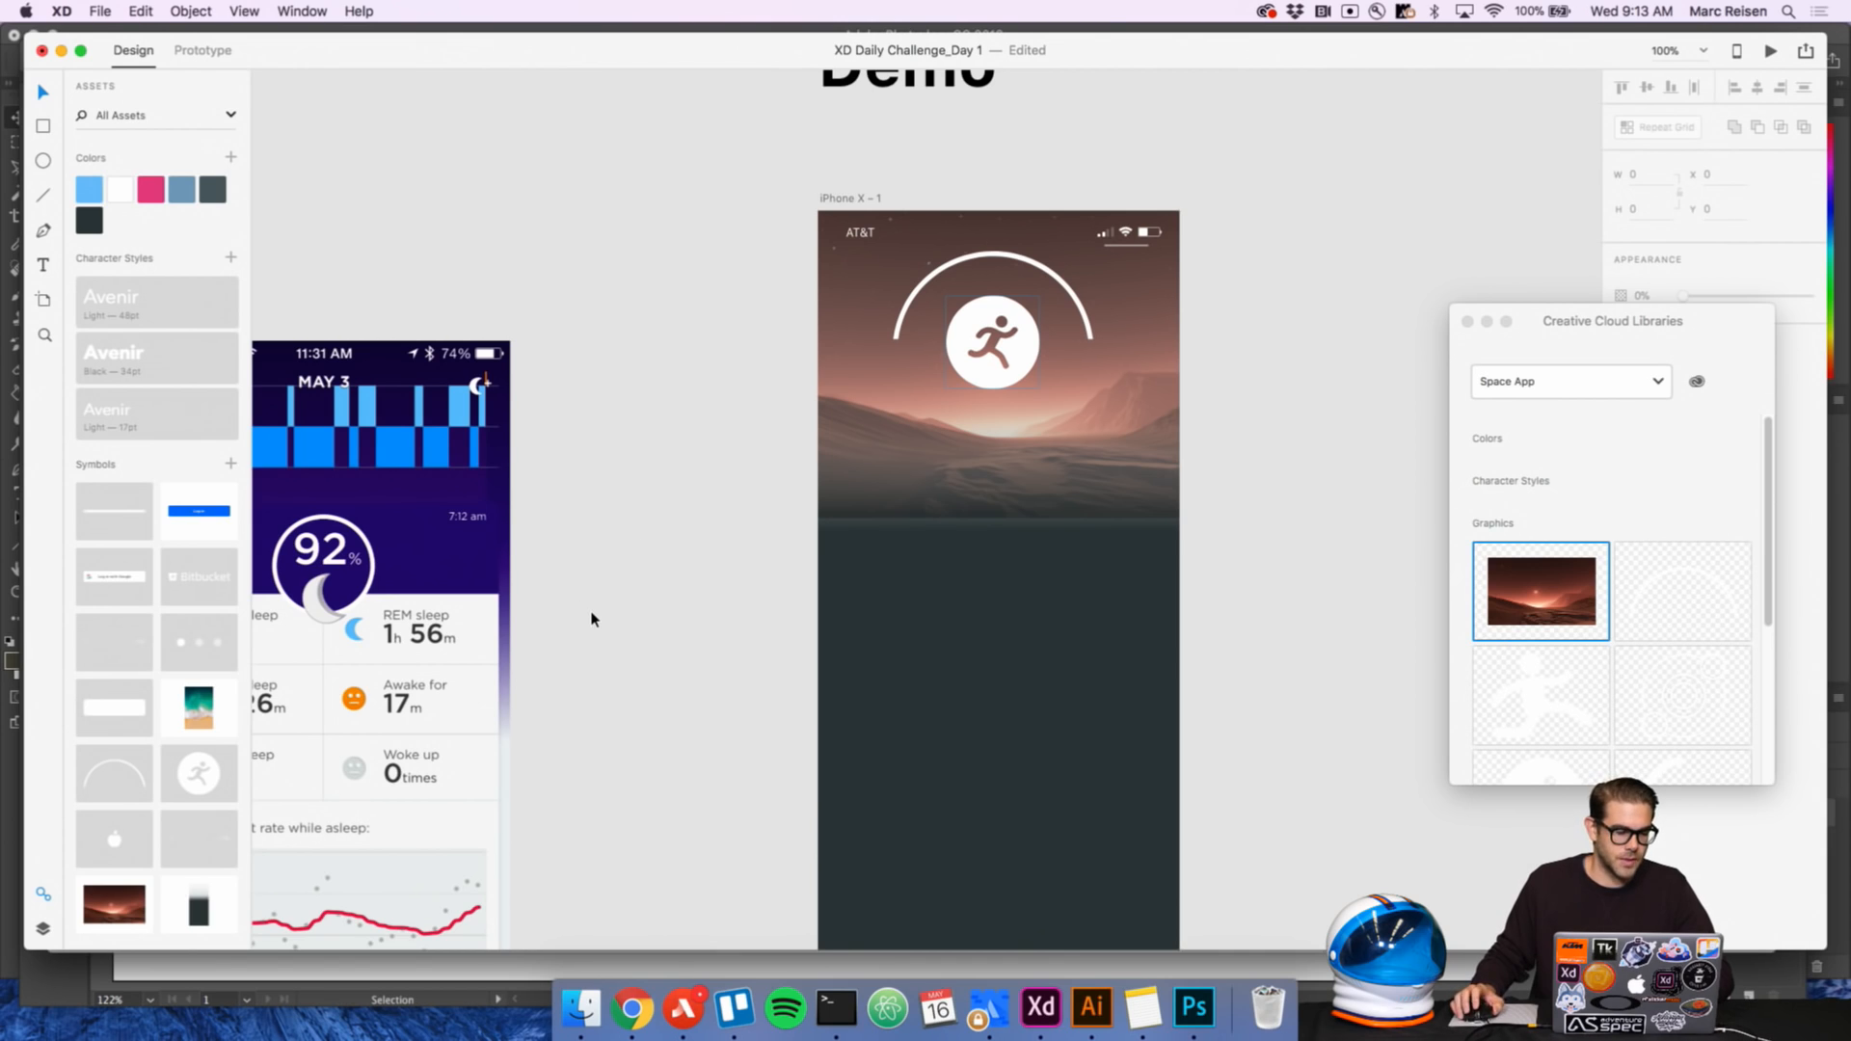
# Add white two-line text reading "MARS" and "Elon Musk Loop" at the lower edge of the landscape
pyautogui.press('t')
pyautogui.click(865, 470)
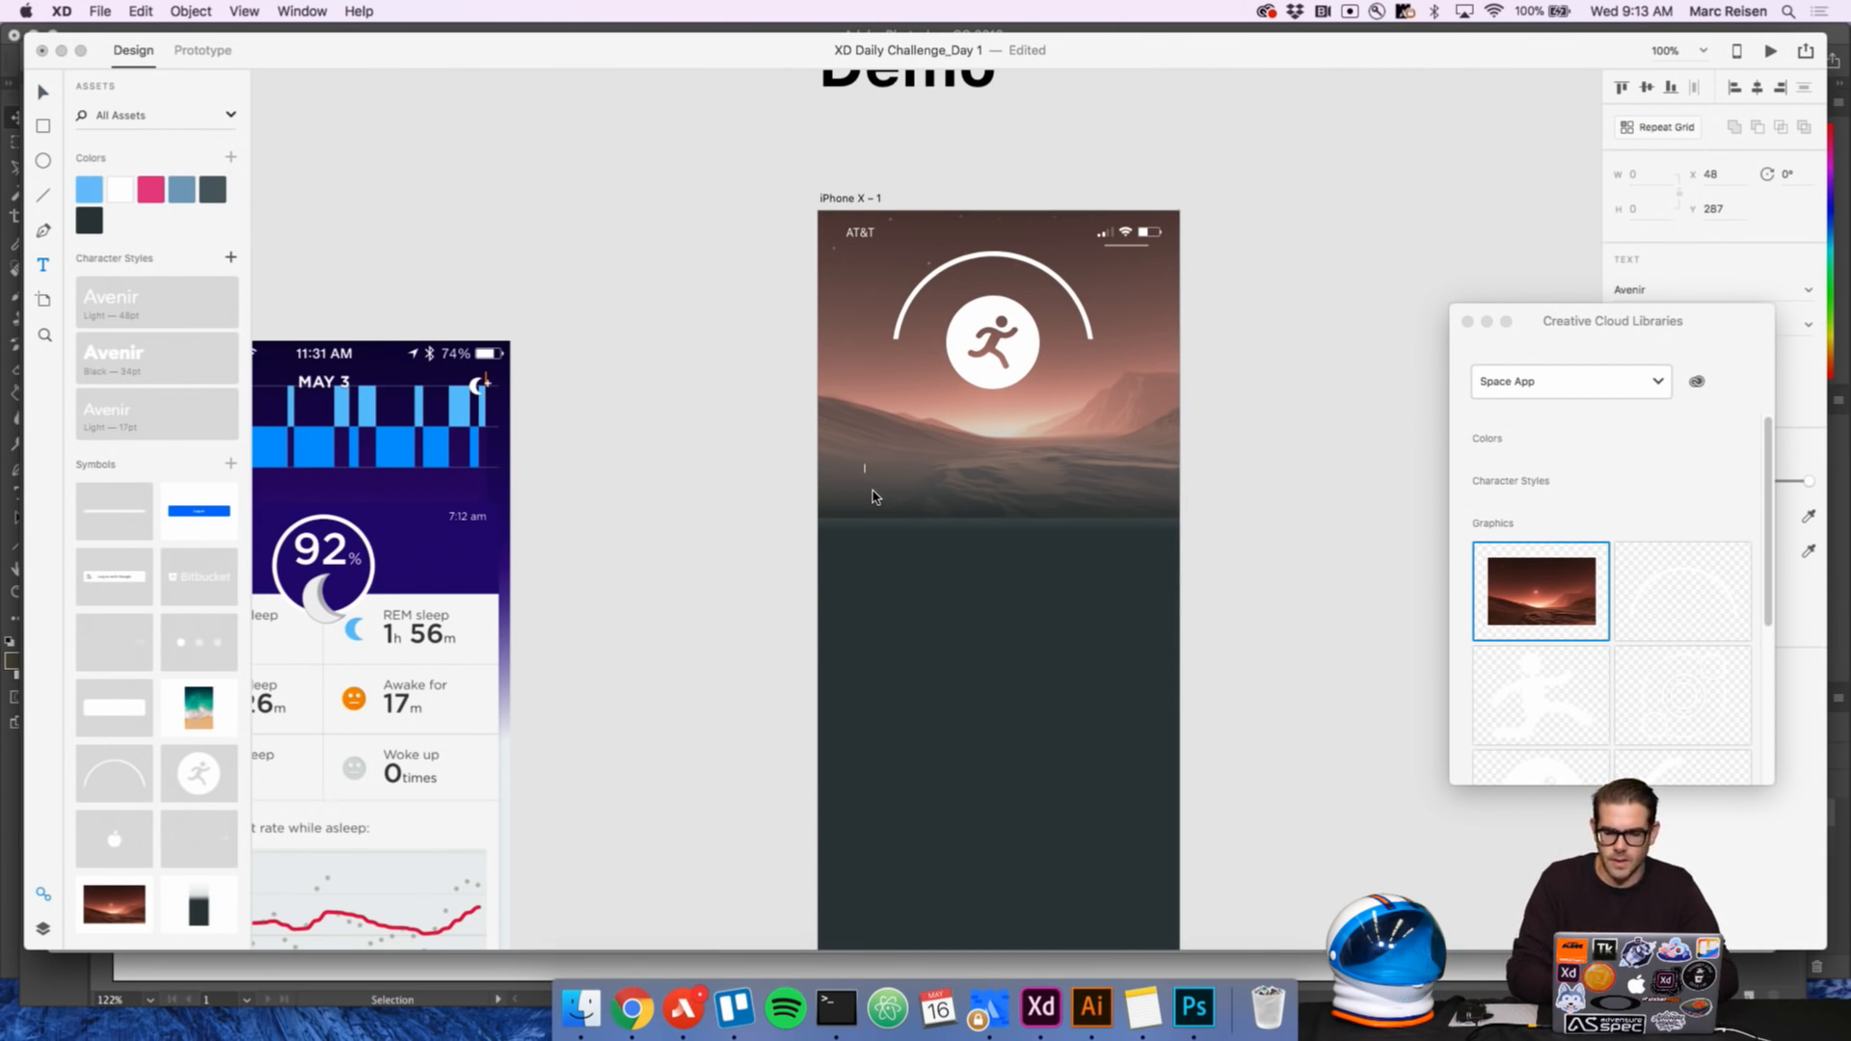
pyautogui.write('MARS')
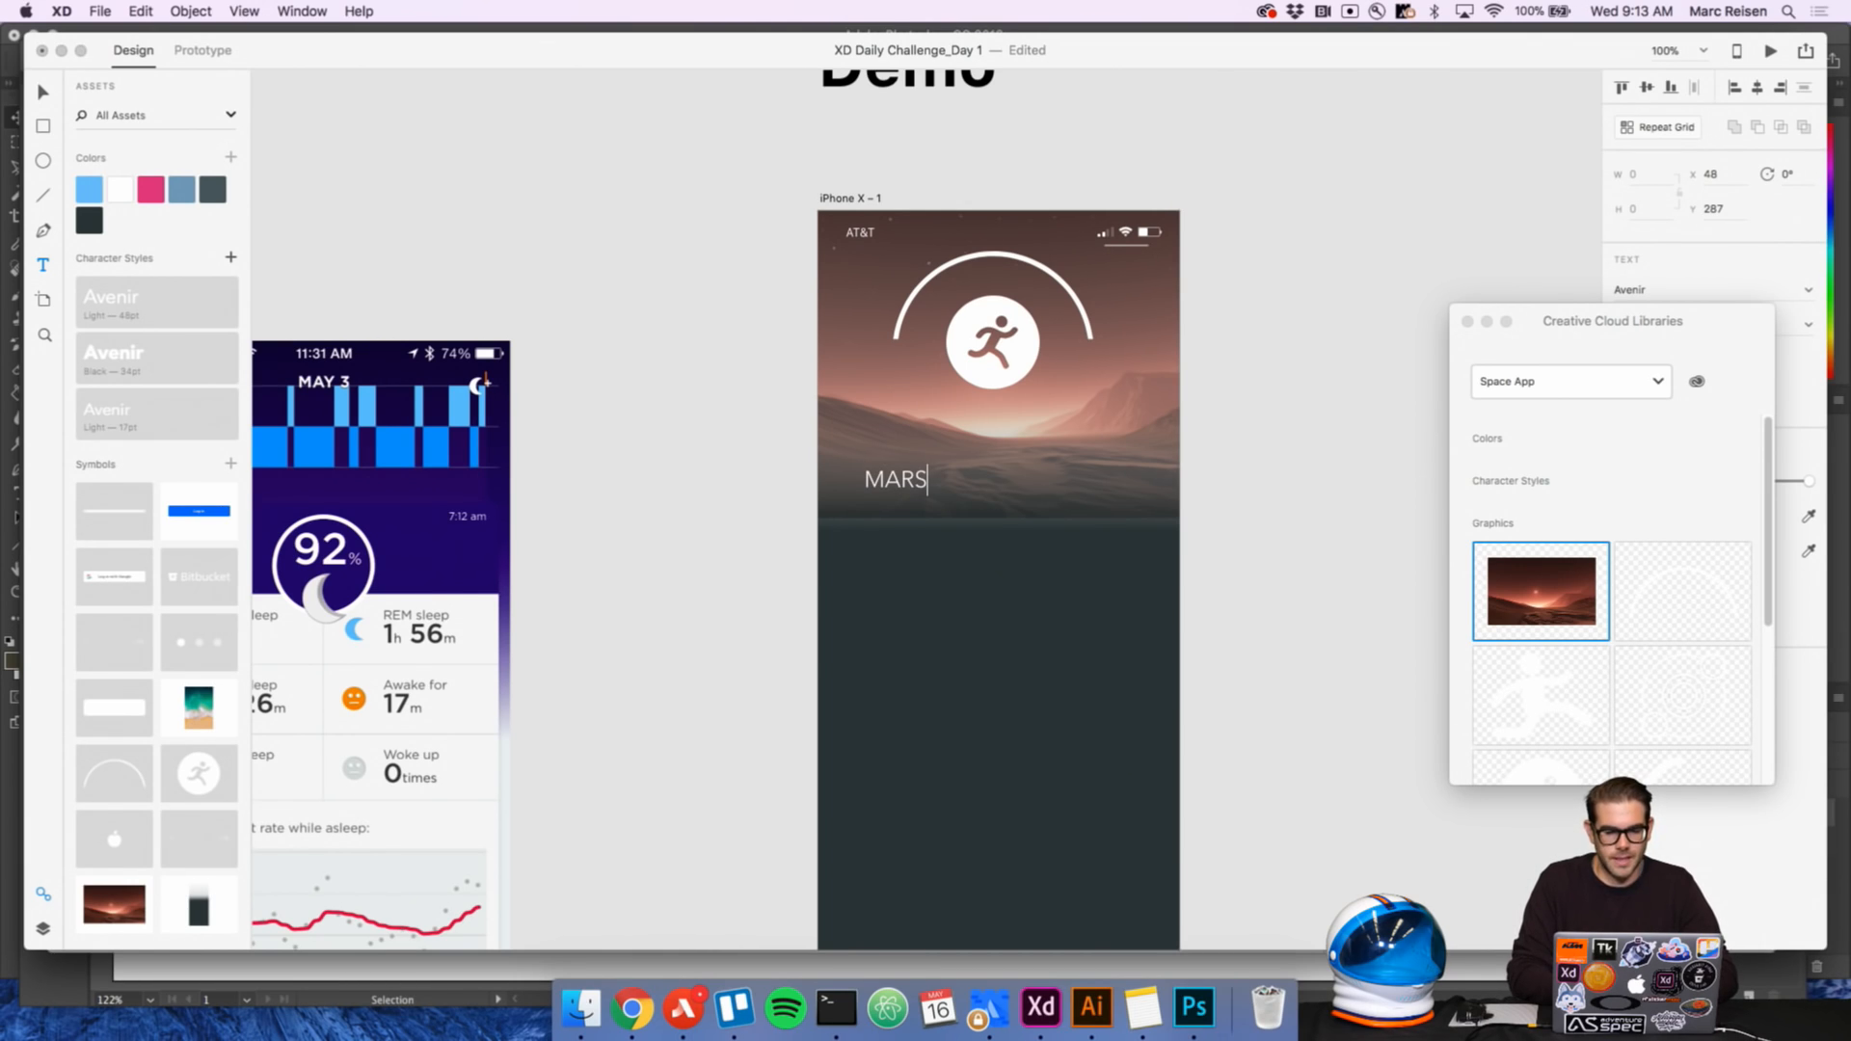
pyautogui.press('Return')
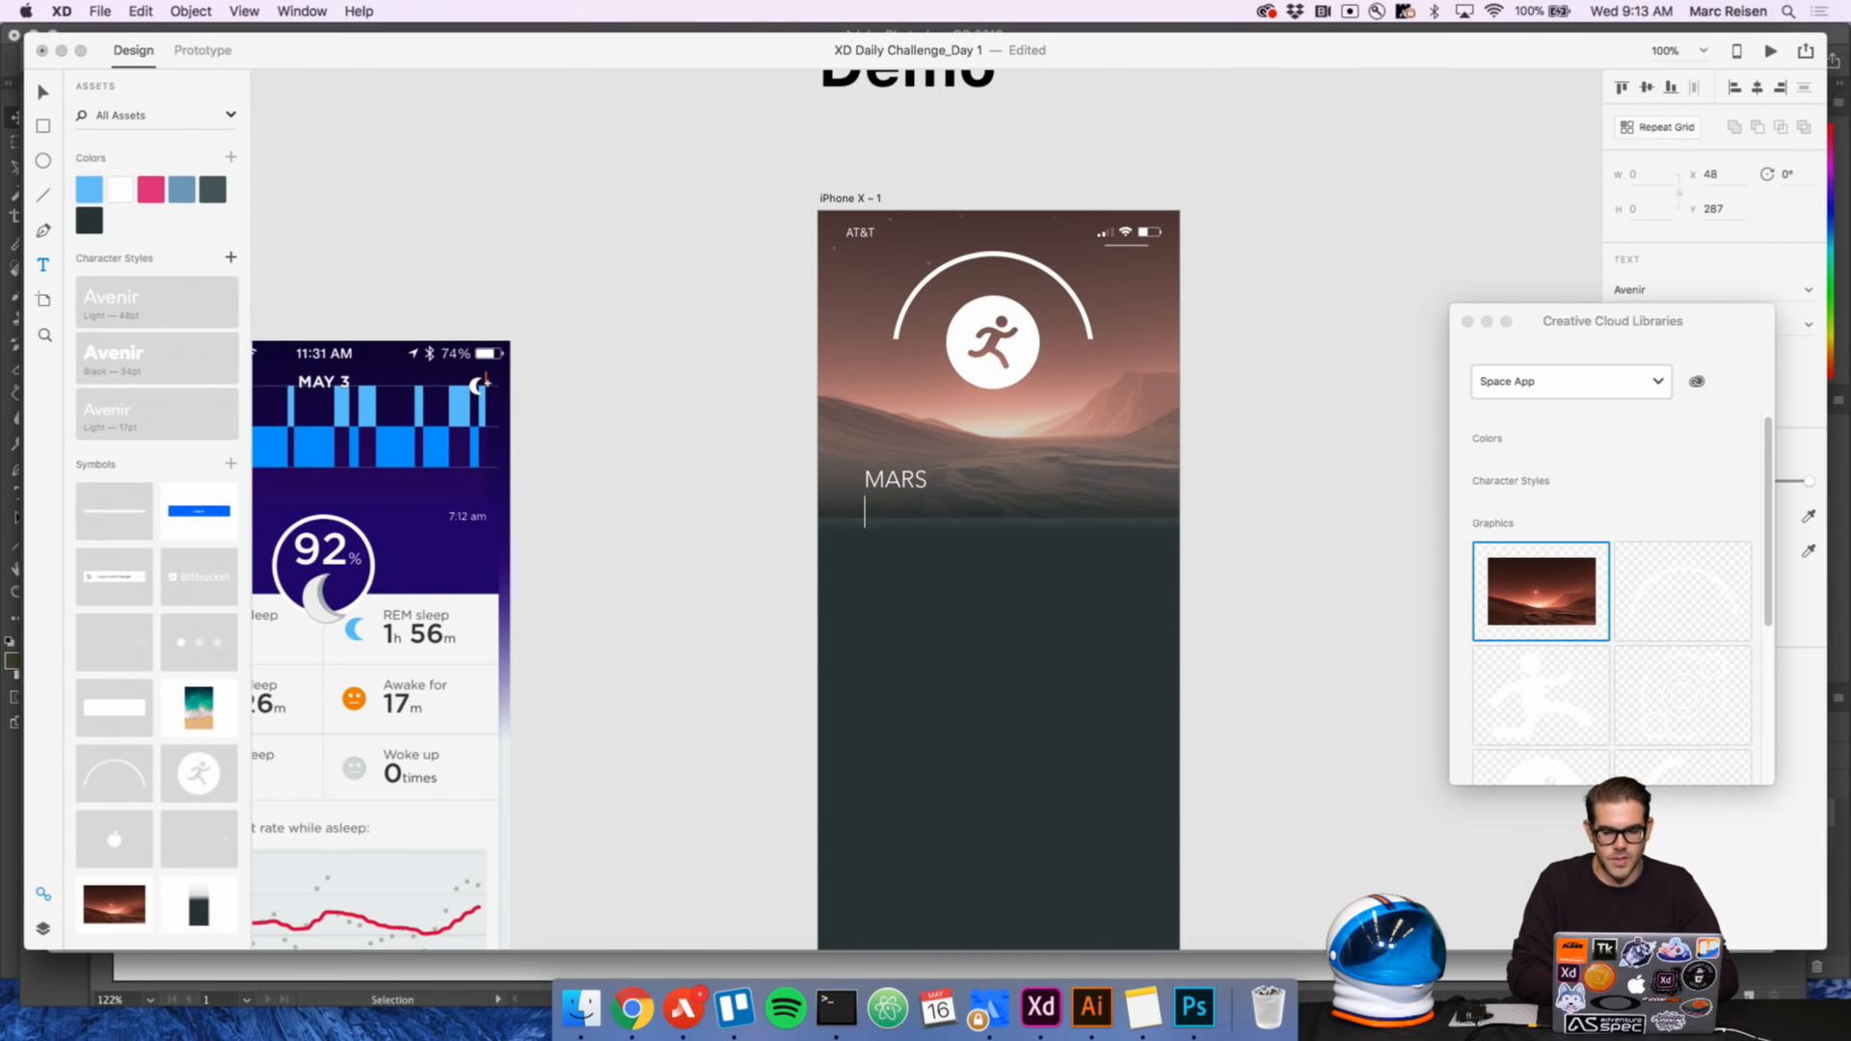
pyautogui.write('Elon Musk Loop')
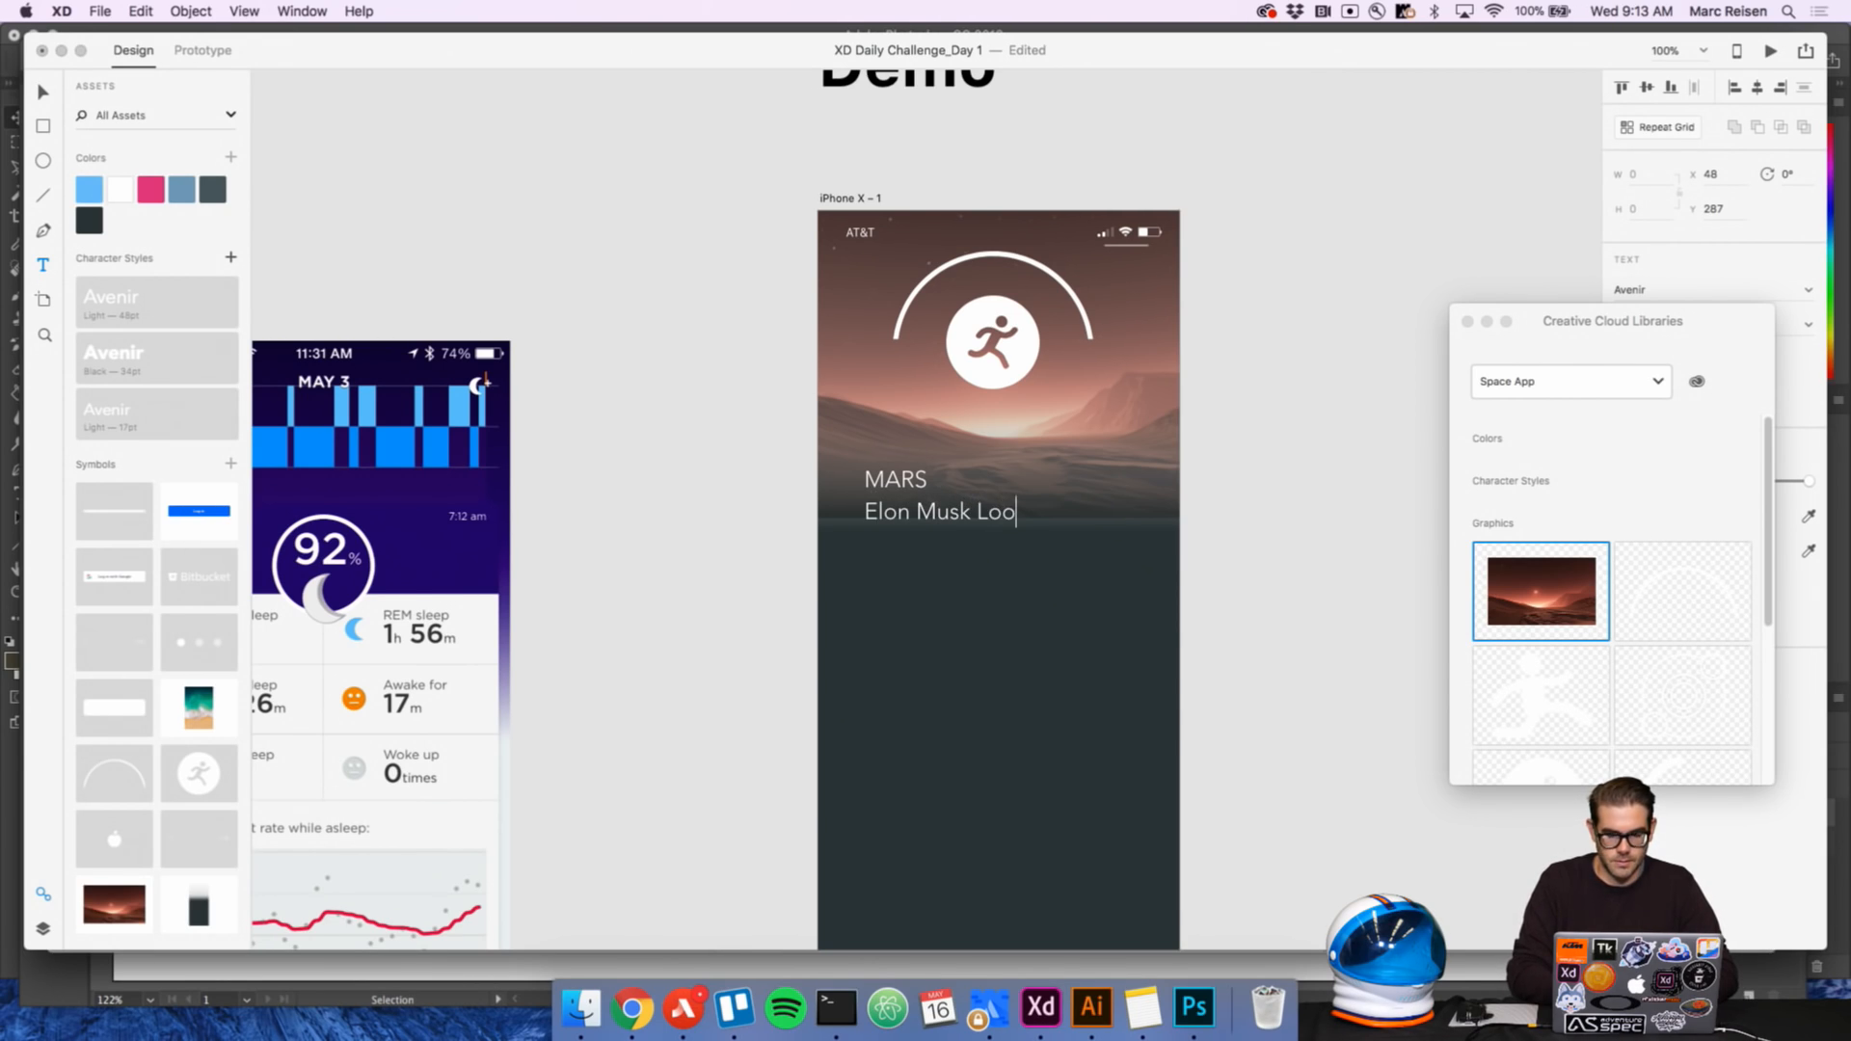
pyautogui.press('Escape')
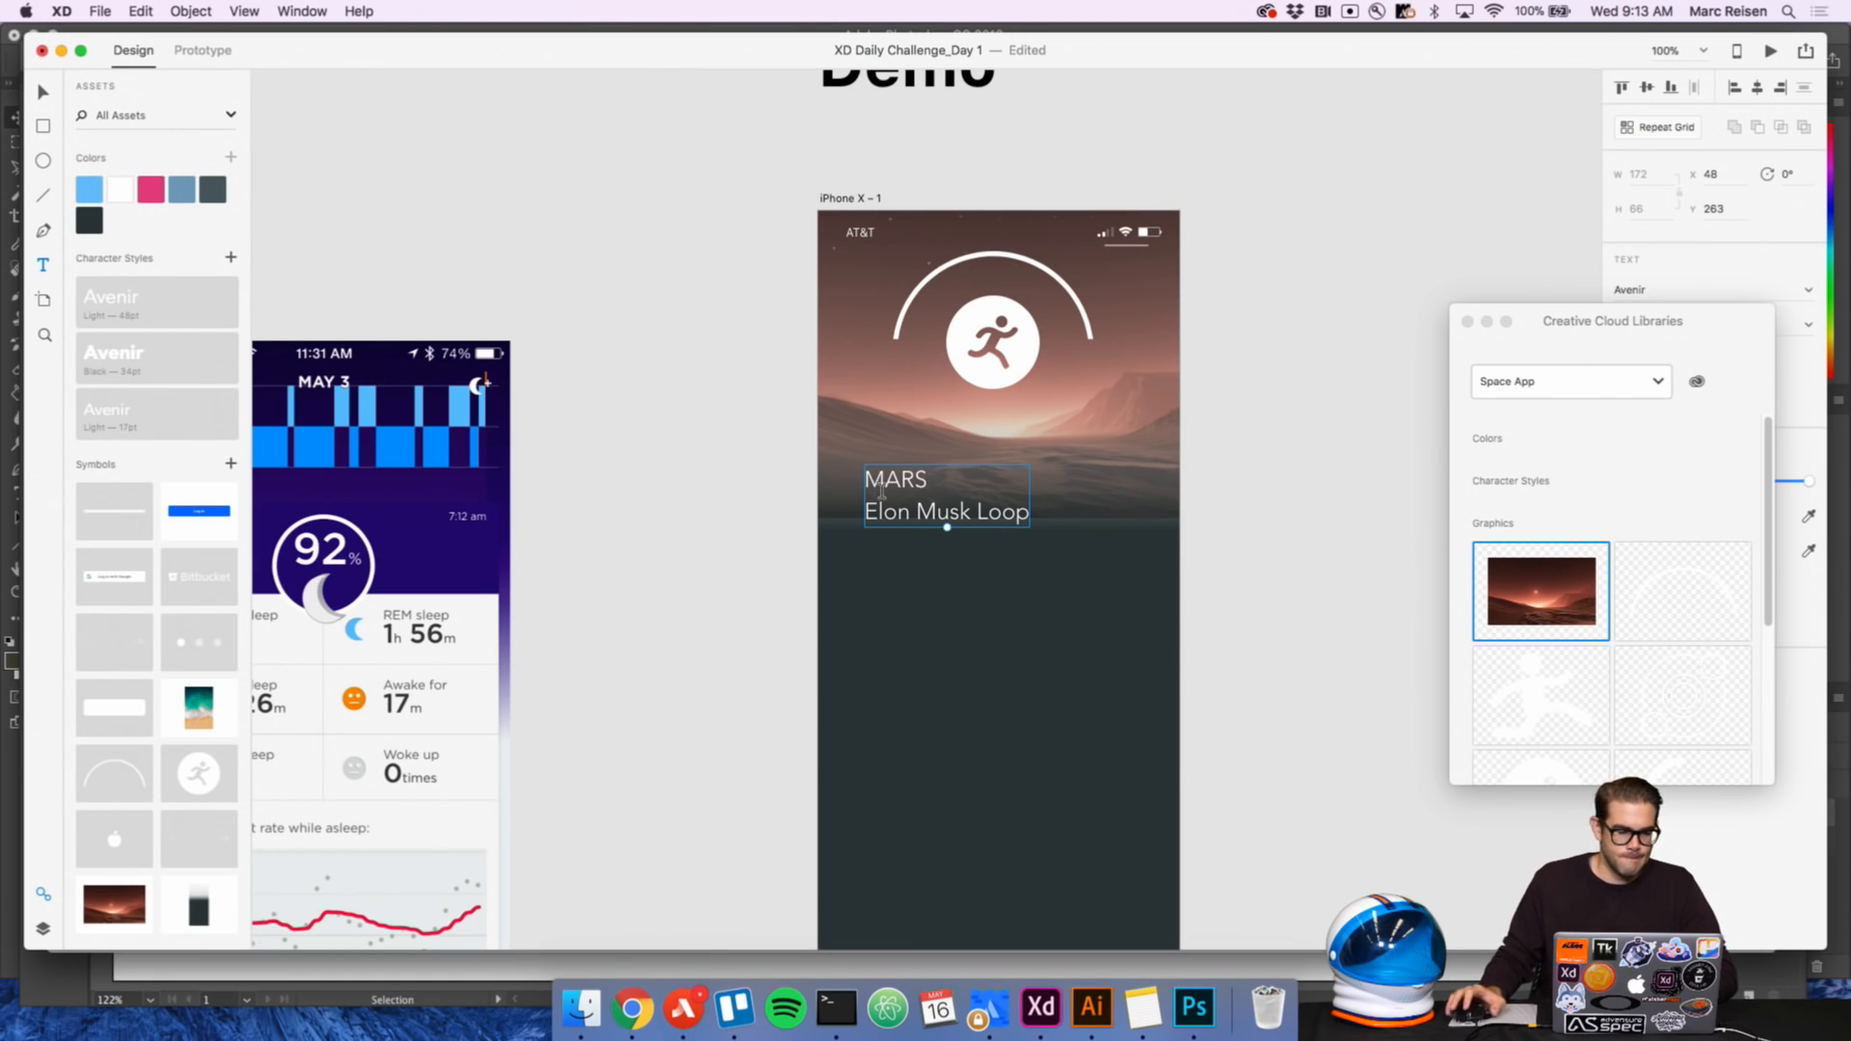
# Apply the Avenir Black character style to the MARS and Elon Musk Loop text and align it near the artboard's left margin
pyautogui.click(174, 372)
pyautogui.click(1385, 523)
pyautogui.doubleClick(1040, 527)
pyautogui.click(1286, 542)
pyautogui.moveTo(1074, 534); pyautogui.dragTo(1055, 545)
pyautogui.click(1309, 518)
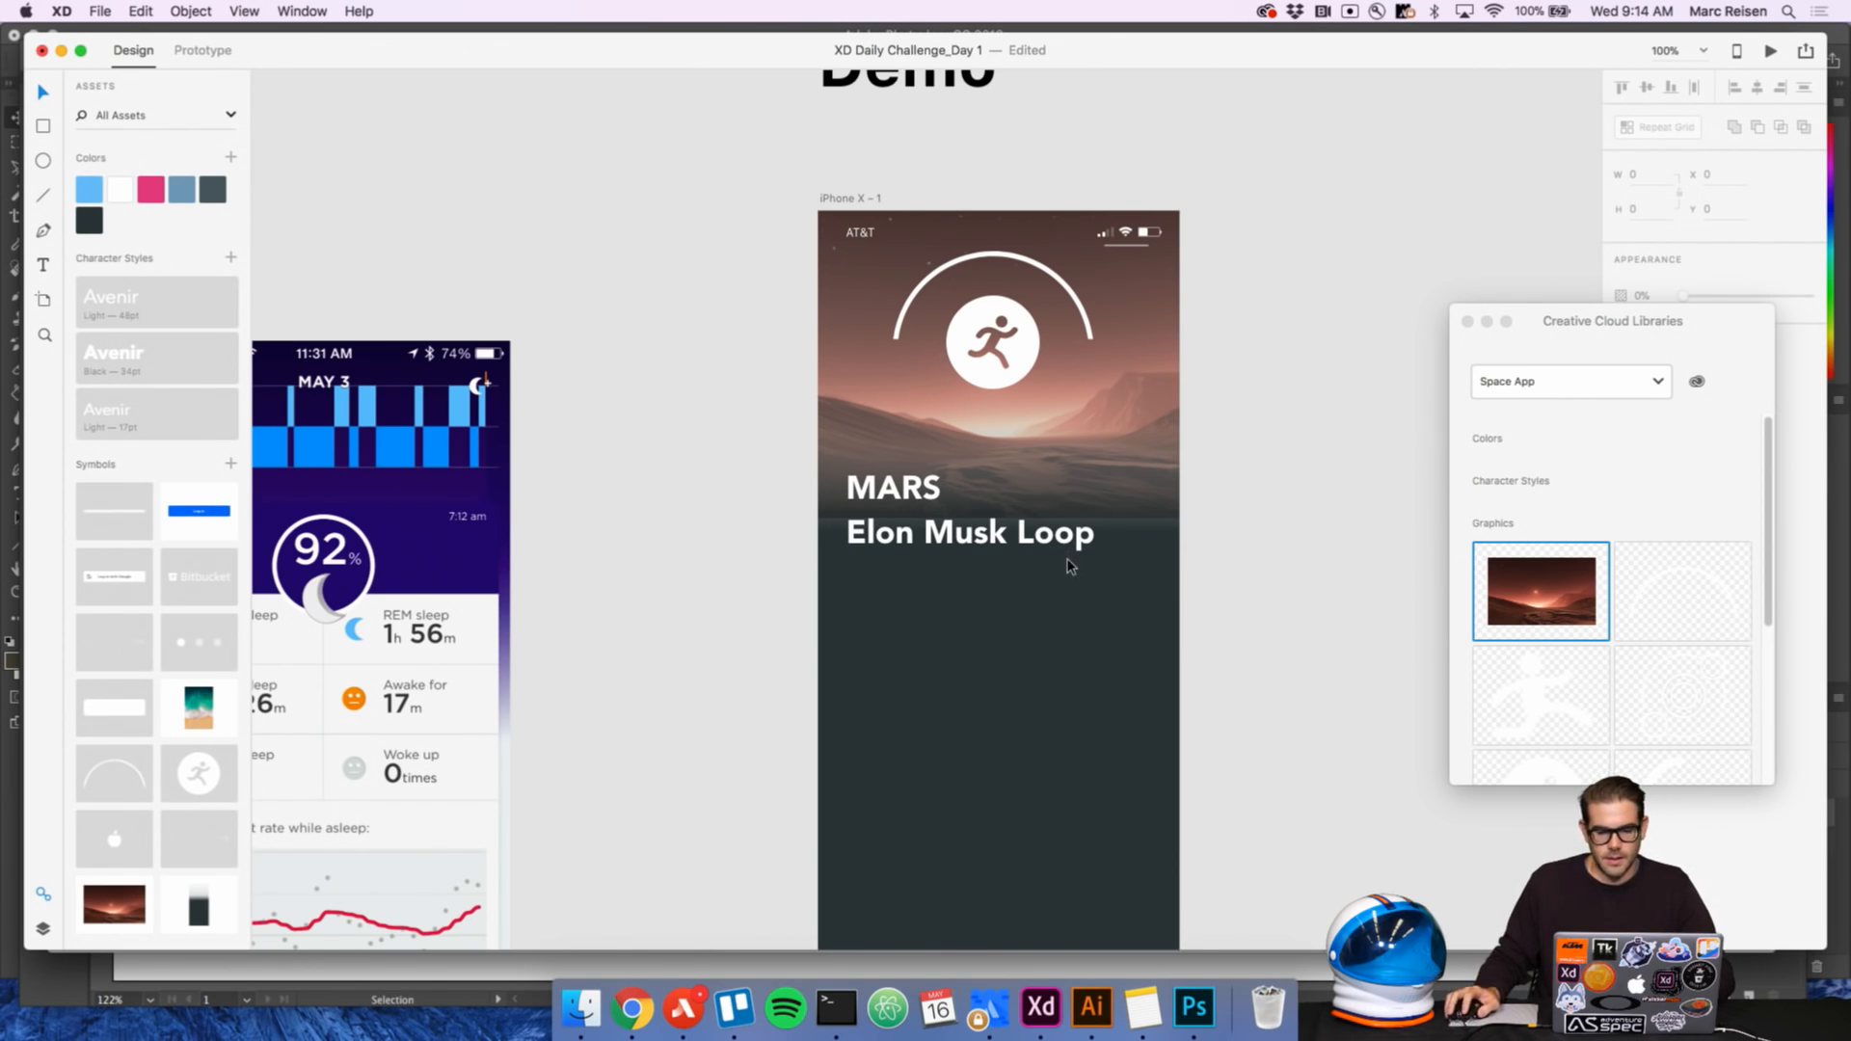
# Add a "900m" text label on the landscape, to the right of the MARS heading
pyautogui.scroll(-2, 1068, 554)
pyautogui.press('z')
pyautogui.click(1049, 503)
pyautogui.scroll(1, 1041, 496)
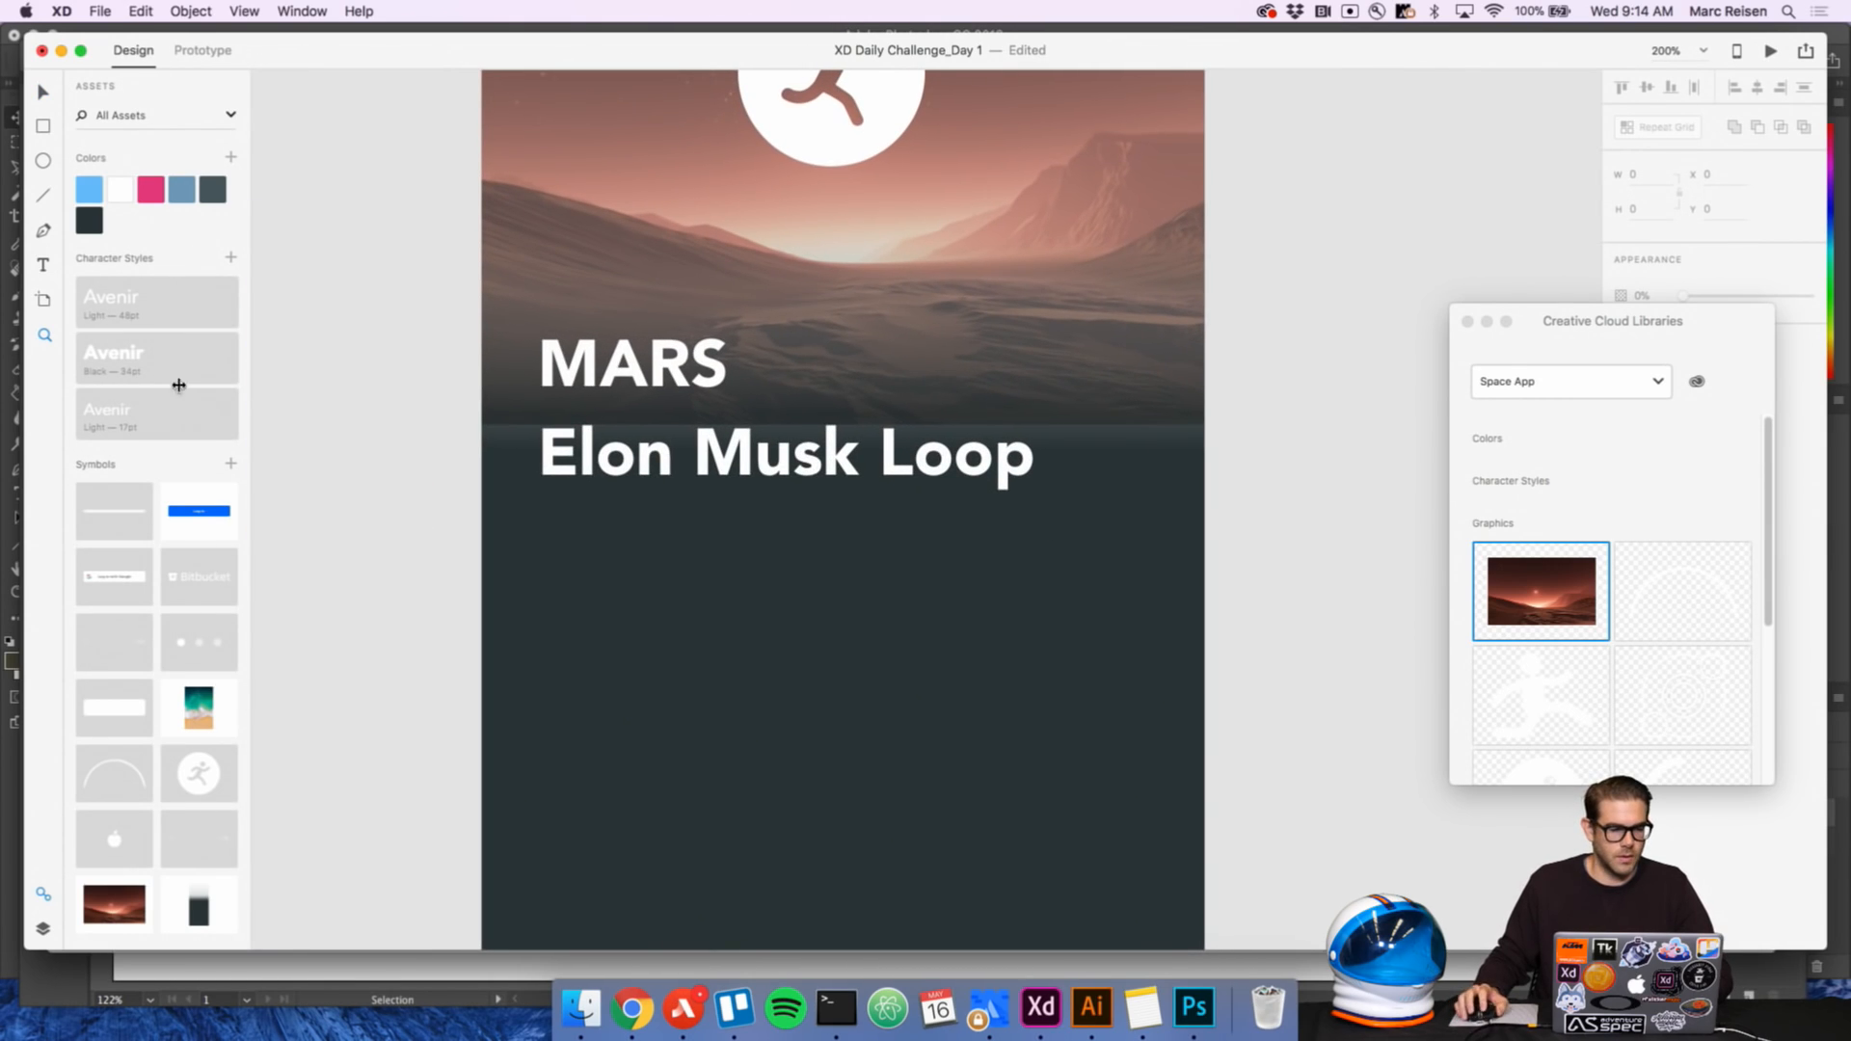
pyautogui.click(43, 265)
pyautogui.click(1073, 353)
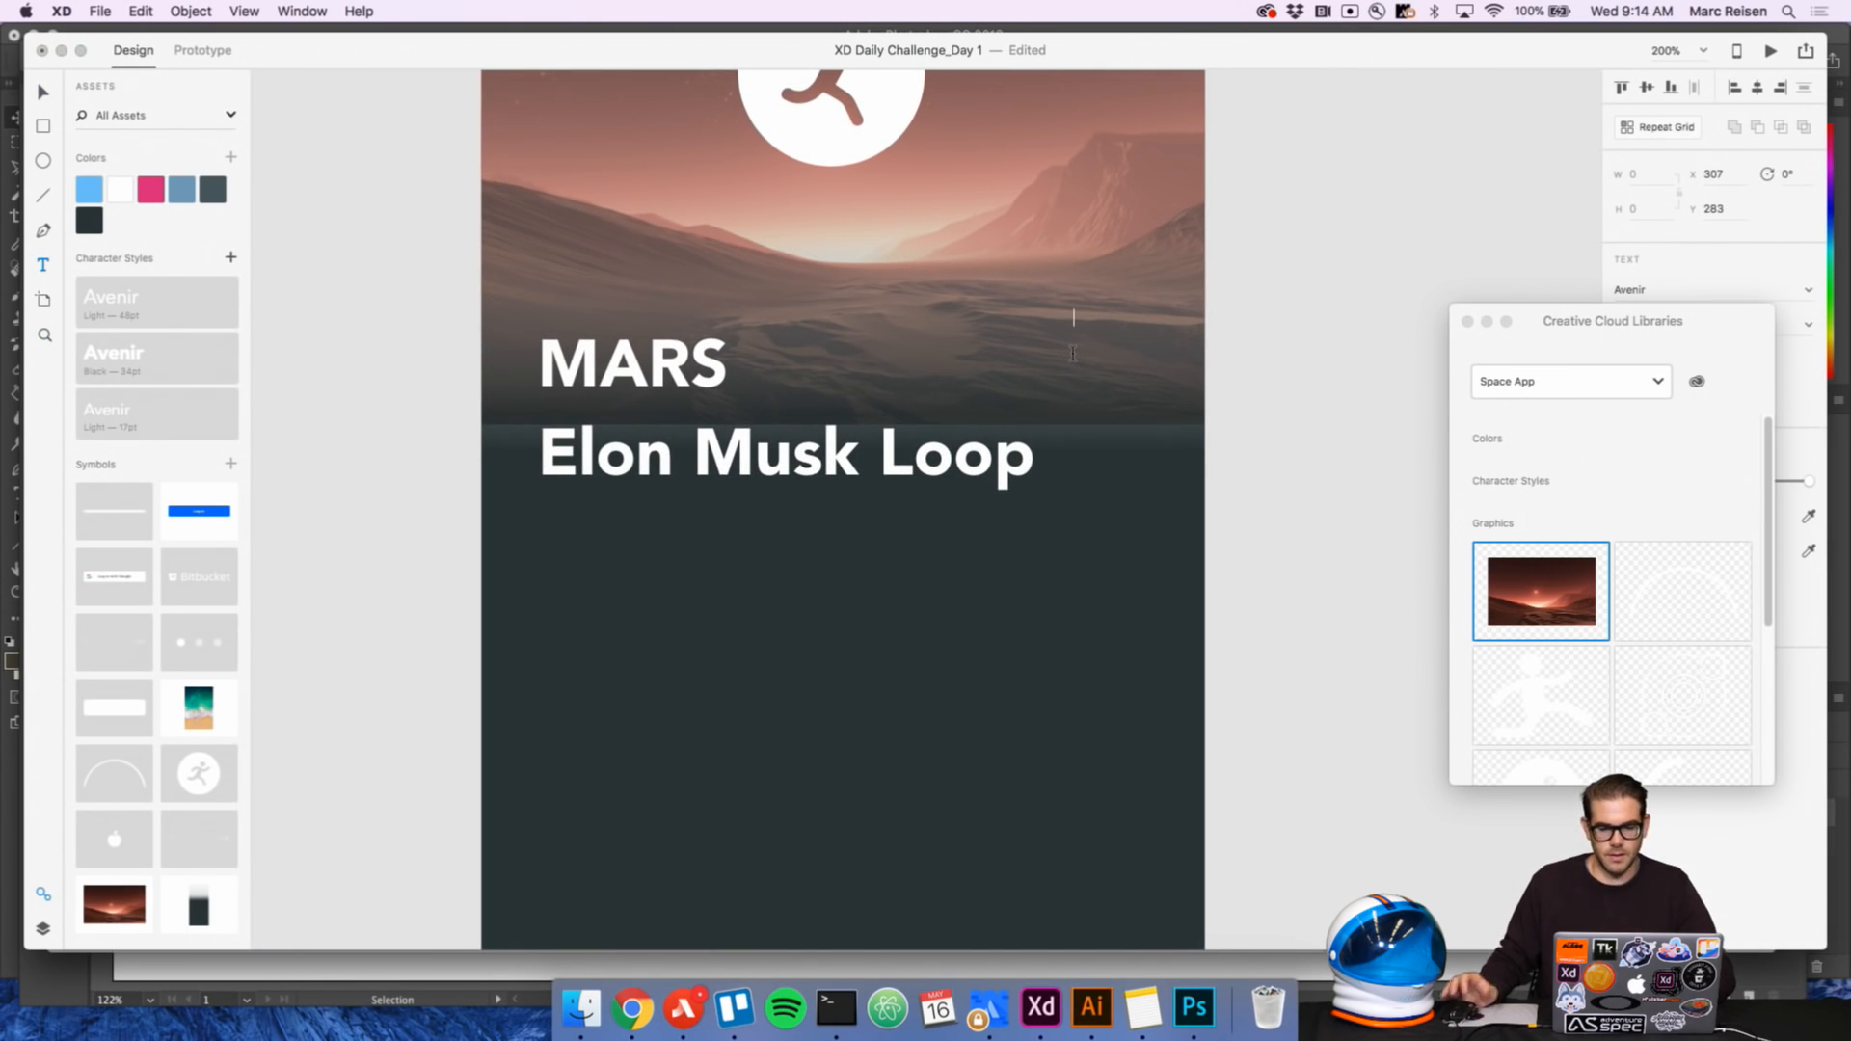
pyautogui.write('900m')
pyautogui.press('Escape')
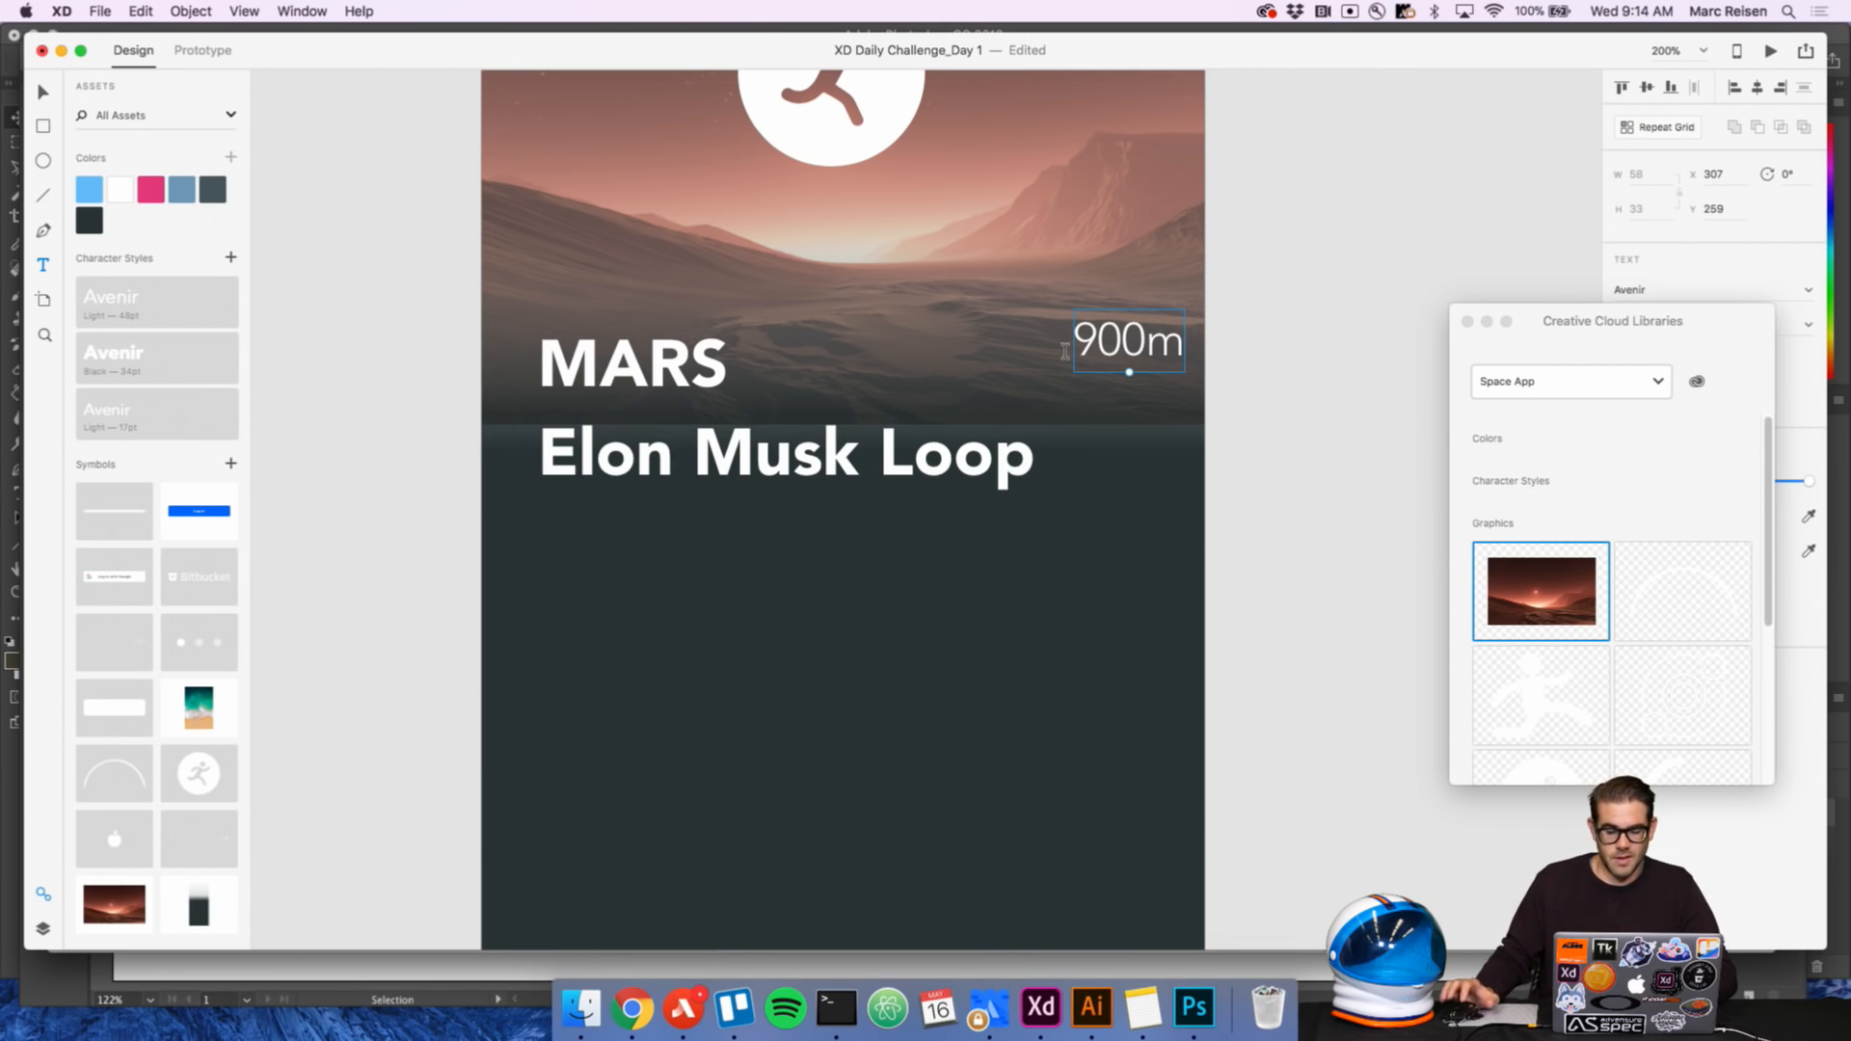
# Apply the Avenir Light 17pt character style to the 900m label and line it up with the MARS heading
pyautogui.click(123, 294)
pyautogui.click(145, 414)
pyautogui.click(1261, 469)
pyautogui.moveTo(1140, 354)
pyautogui.mouseDown()
pyautogui.moveTo(1094, 373)
pyautogui.moveTo(1145, 383)
pyautogui.mouseUp()
pyautogui.click(1322, 401)
pyautogui.scroll(-5, 1270, 413)
pyautogui.scroll(1, 1195, 448)
# Duplicate the 900m label and place the copy beneath the left end of the white arc
pyautogui.press('z')
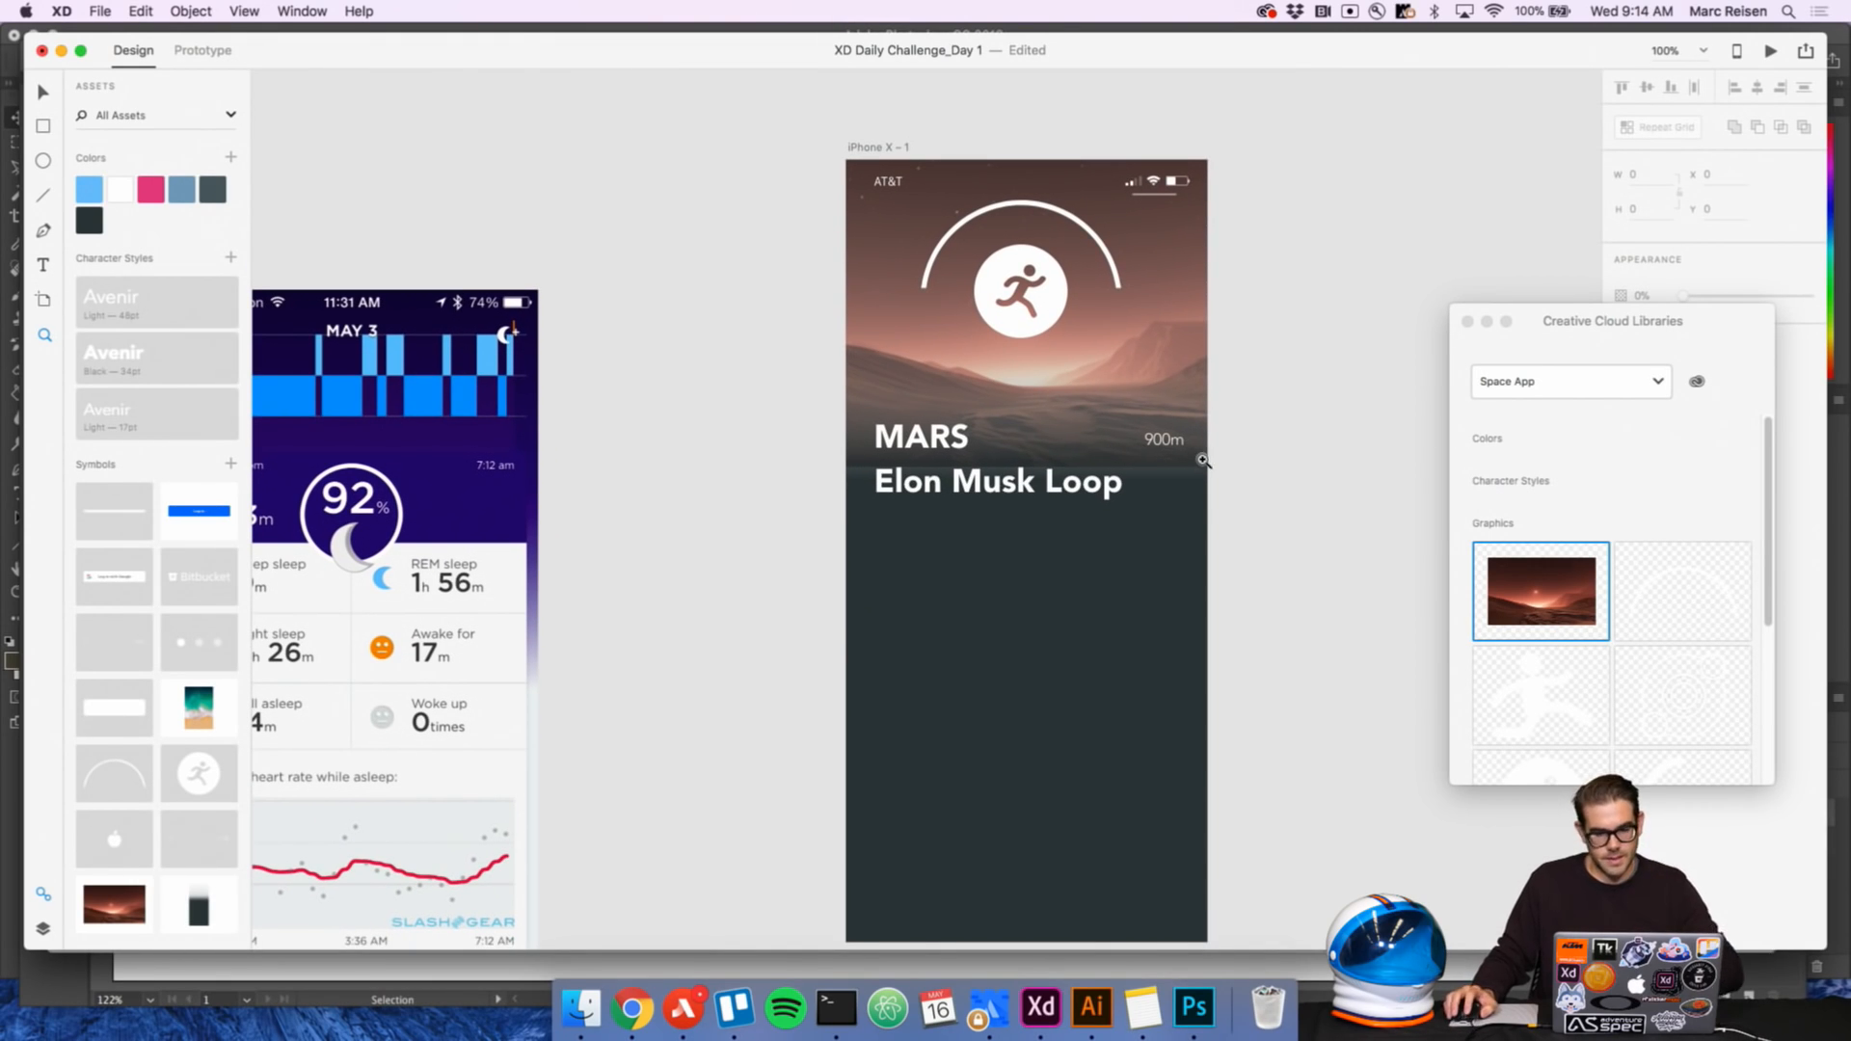
pyautogui.click(1140, 431)
pyautogui.click(1161, 450)
pyautogui.press('super+c')
pyautogui.press('super+v')
pyautogui.moveTo(1179, 445); pyautogui.dragTo(1160, 435)
pyautogui.moveTo(653, 236); pyautogui.dragTo(699, 183)
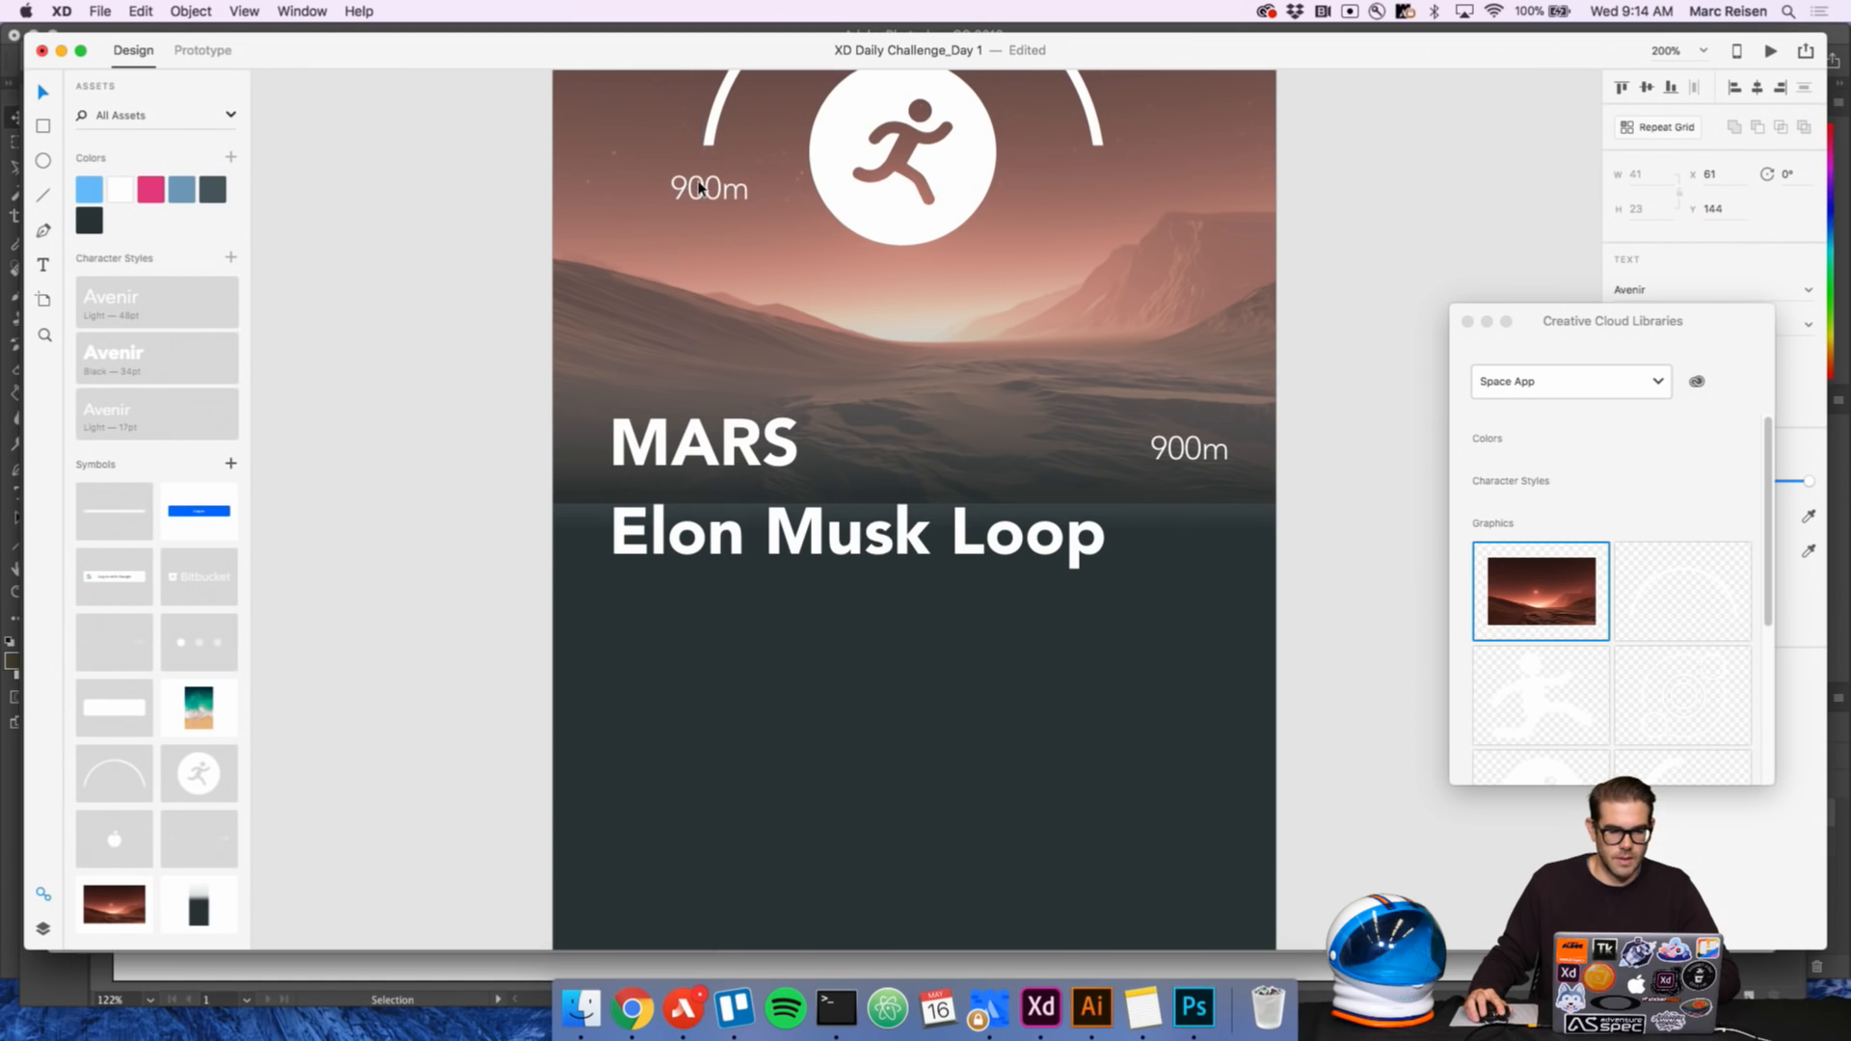
# Change the duplicated label under the arc's left end to "0m"
pyautogui.doubleClick(699, 182)
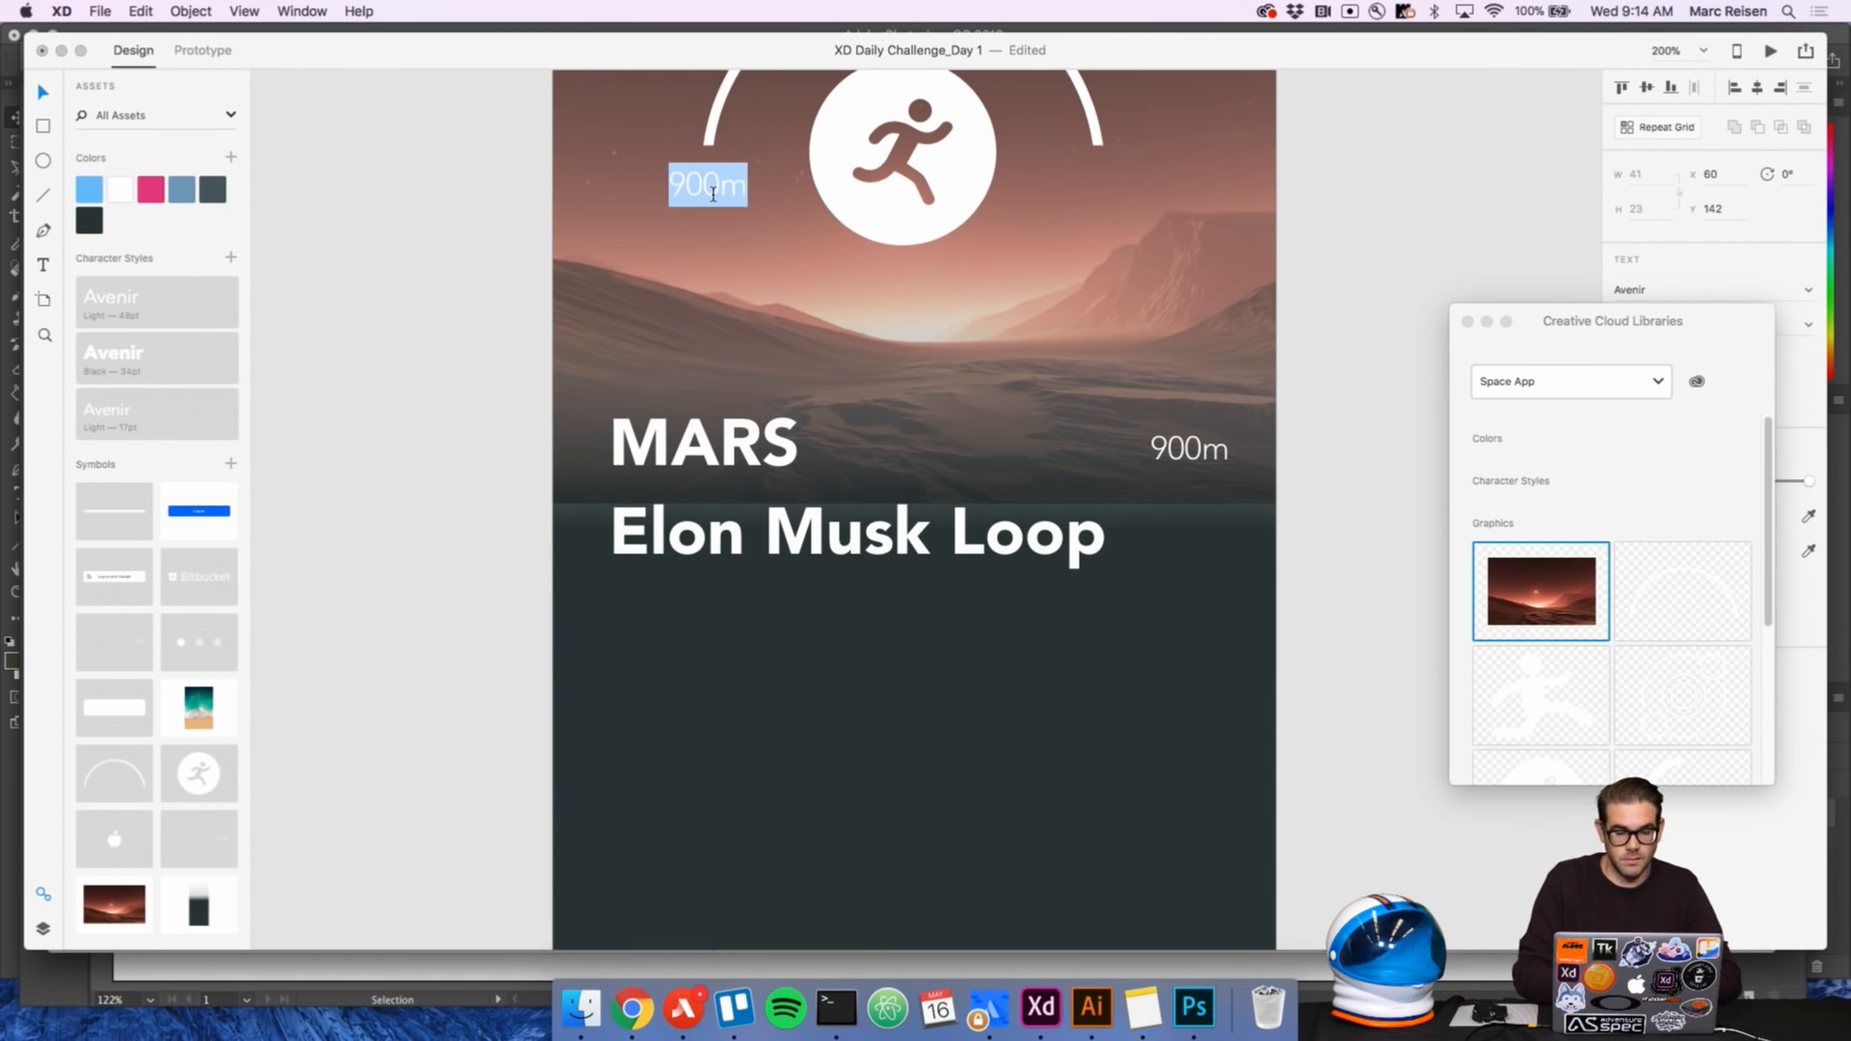
pyautogui.write('0')
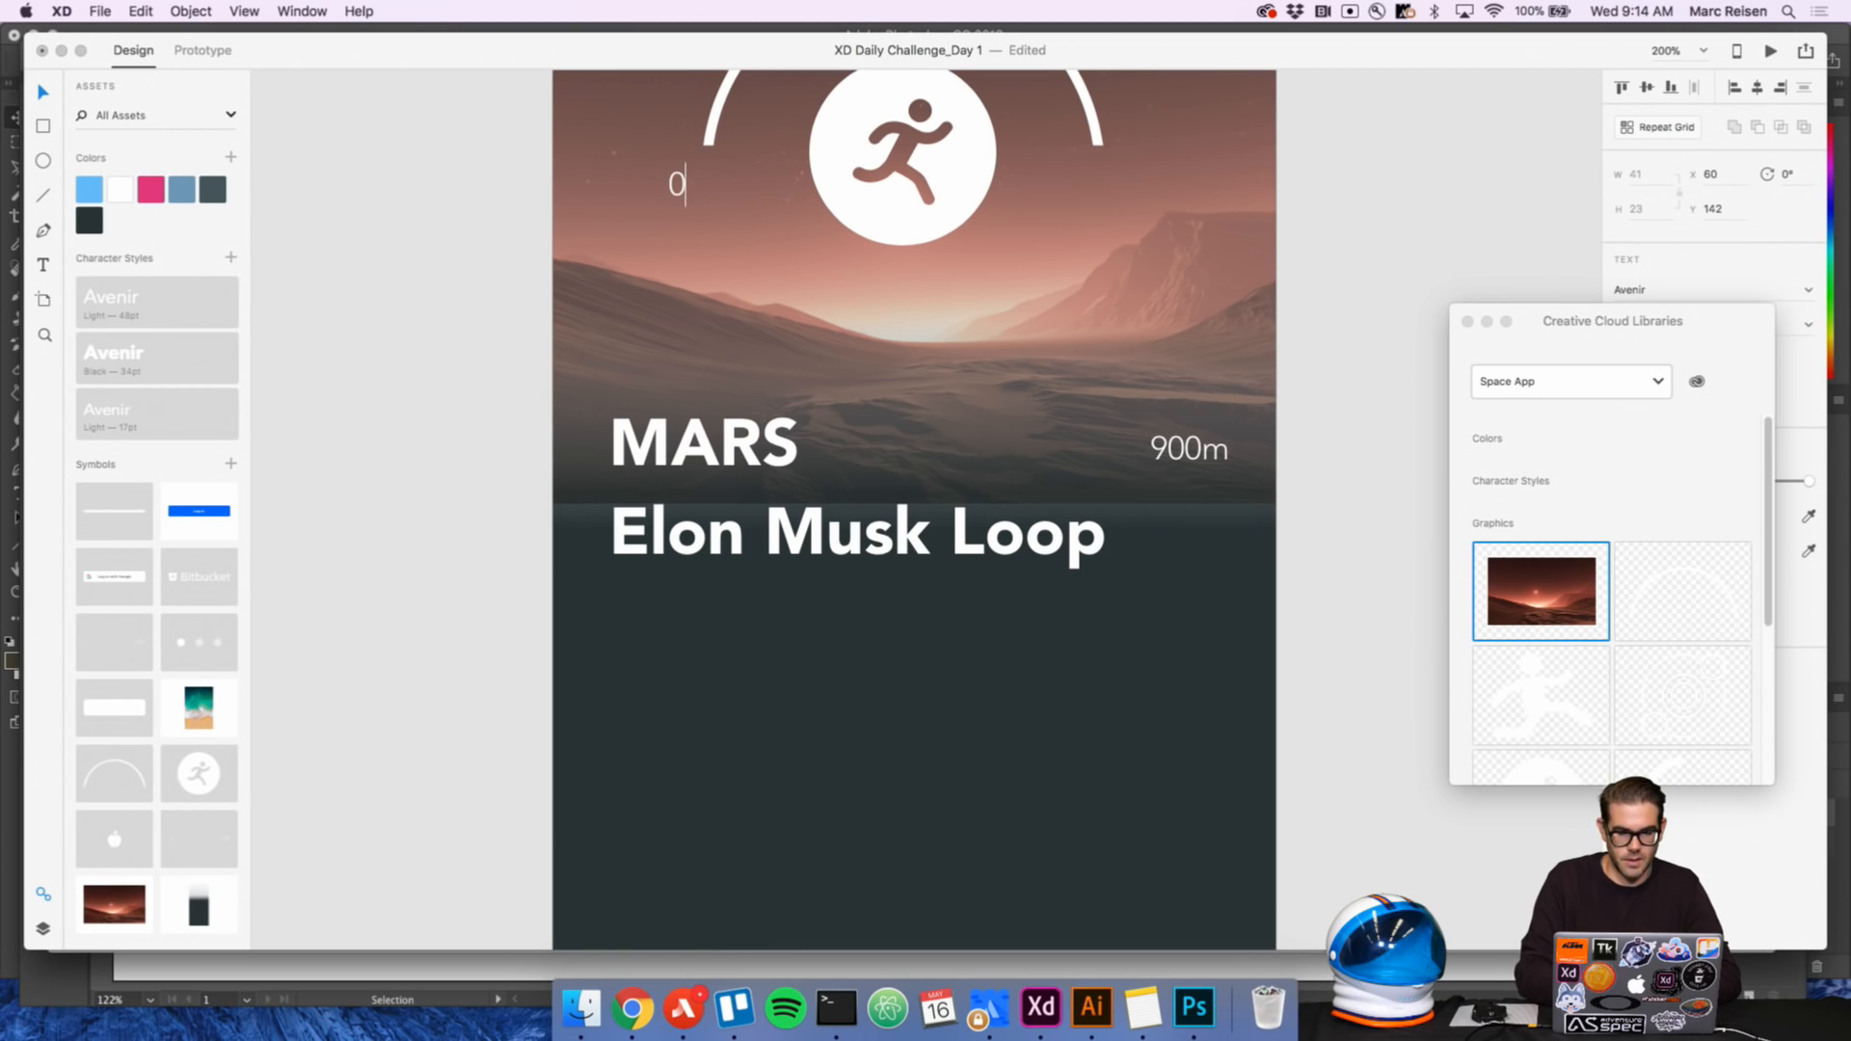
pyautogui.write('m')
pyautogui.press('Escape')
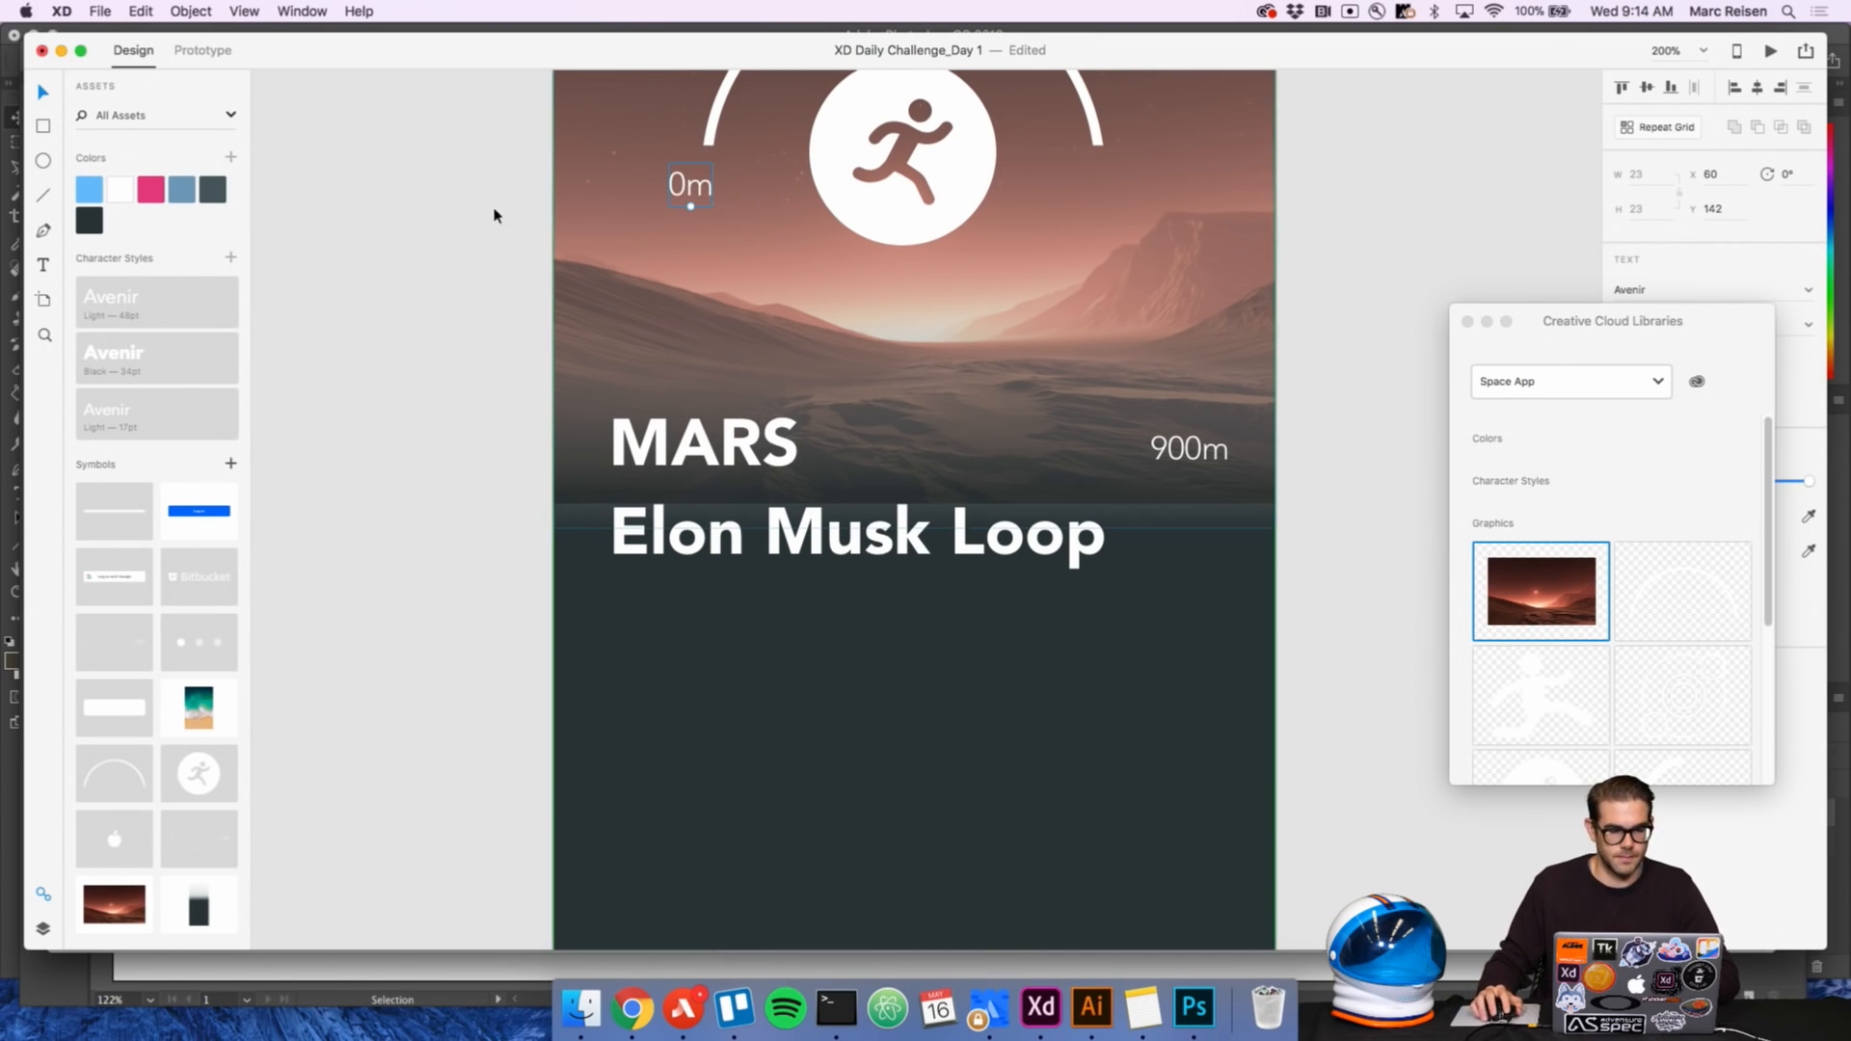
pyautogui.scroll(2, 831, 219)
pyautogui.hscroll(1, 830, 220)
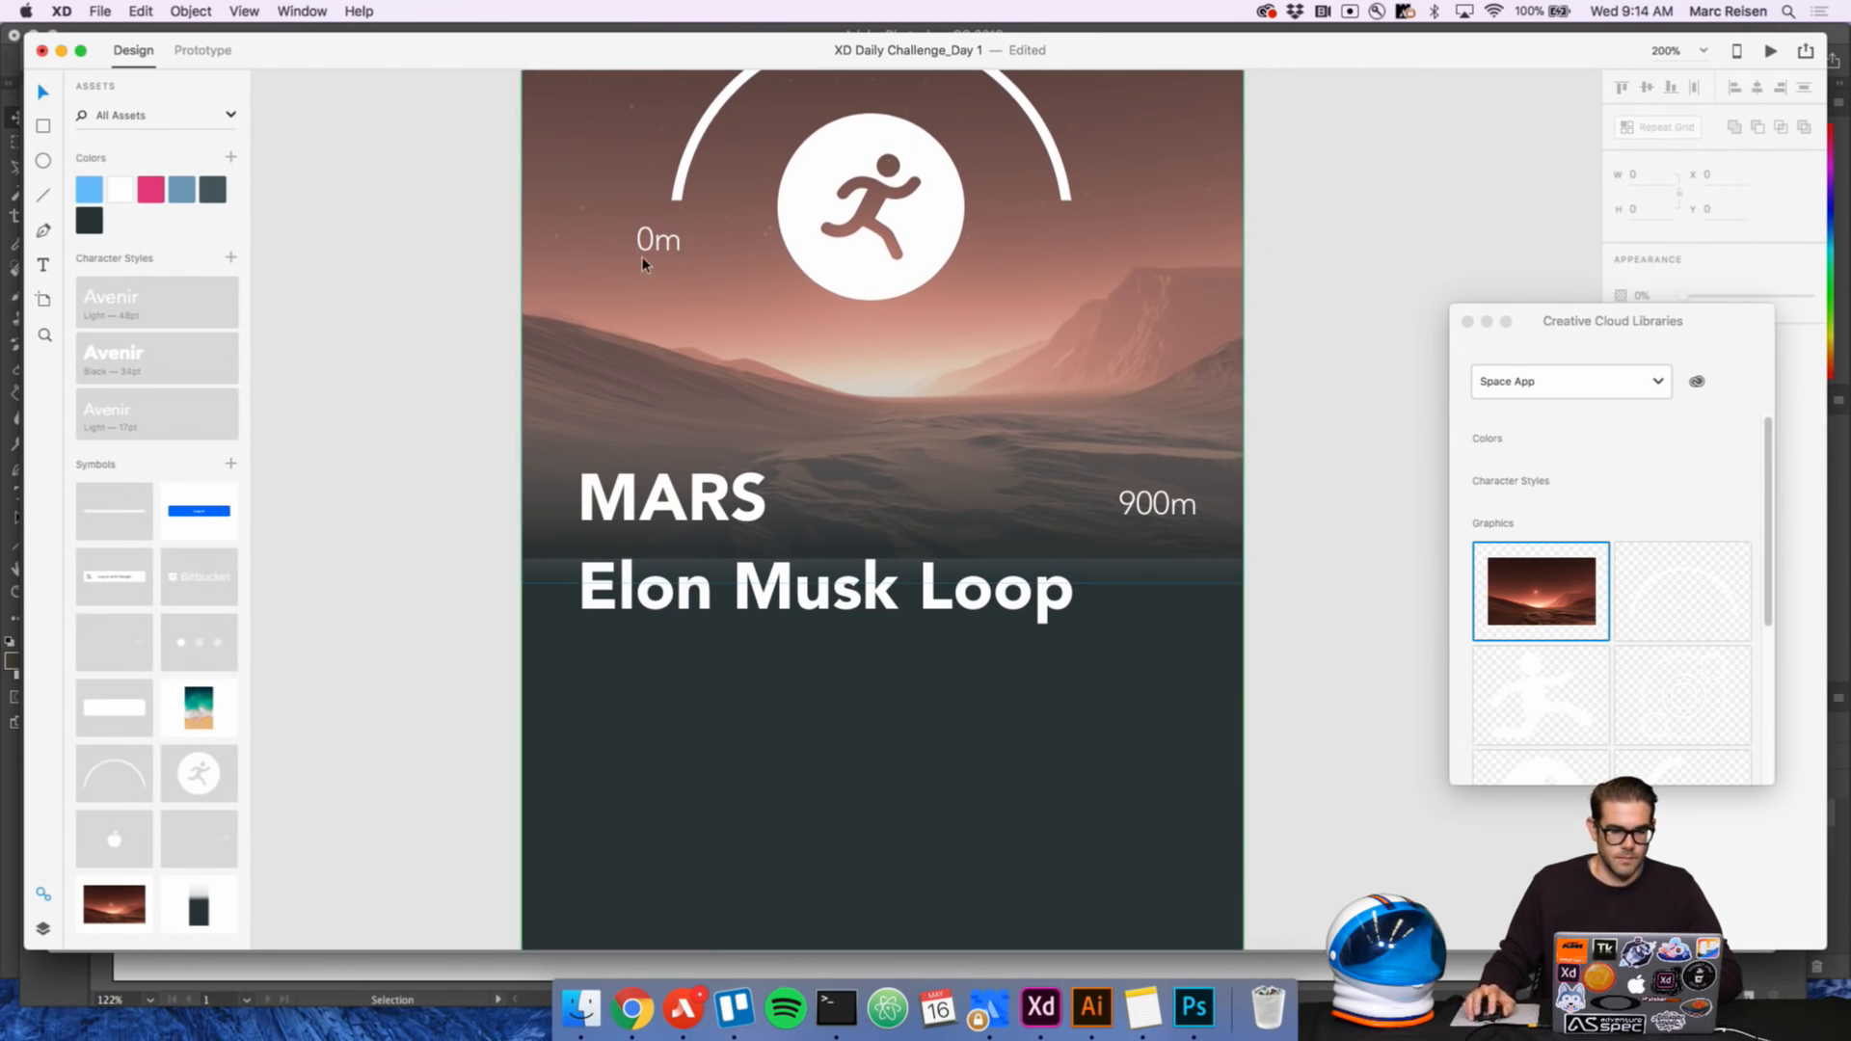
# Duplicate the 0m label beneath the right end of the arc and change the copy to "50m"
pyautogui.moveTo(655, 255); pyautogui.dragTo(1049, 286)
pyautogui.scroll(2, 756, 293)
pyautogui.hscroll(1, 756, 293)
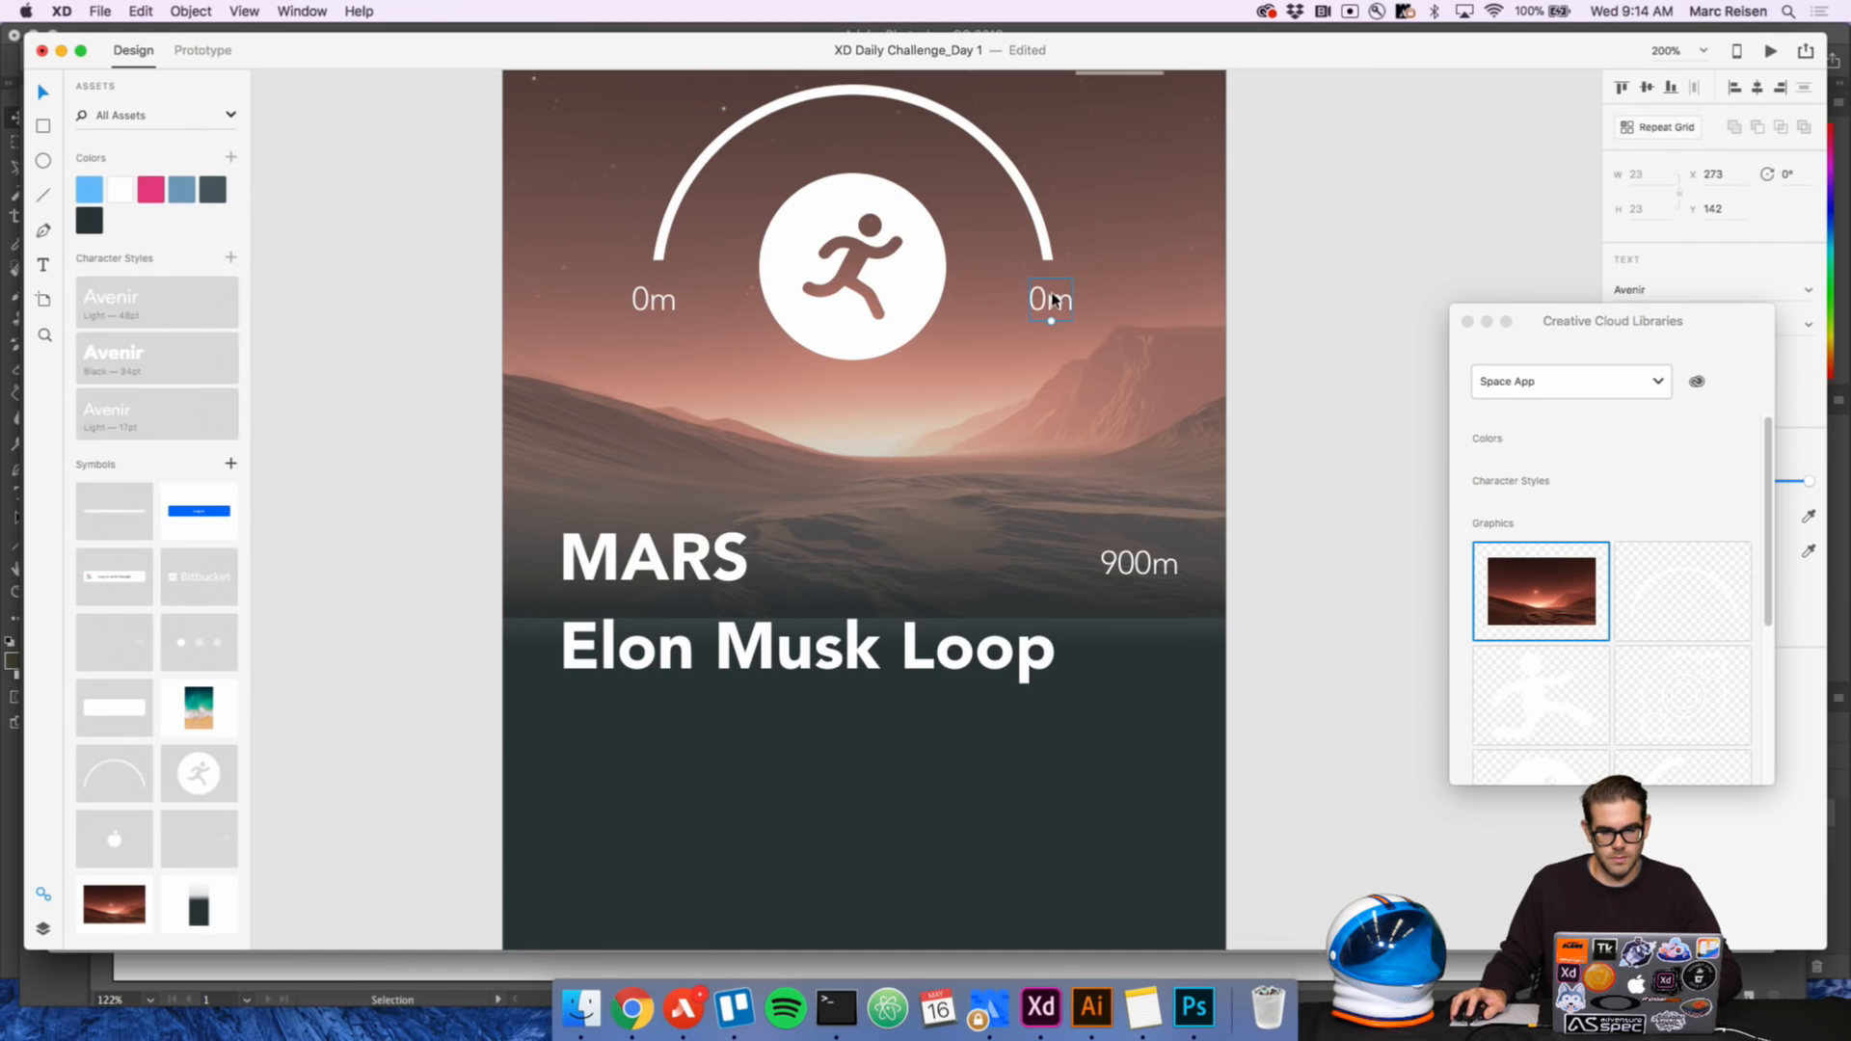
pyautogui.doubleClick(1054, 290)
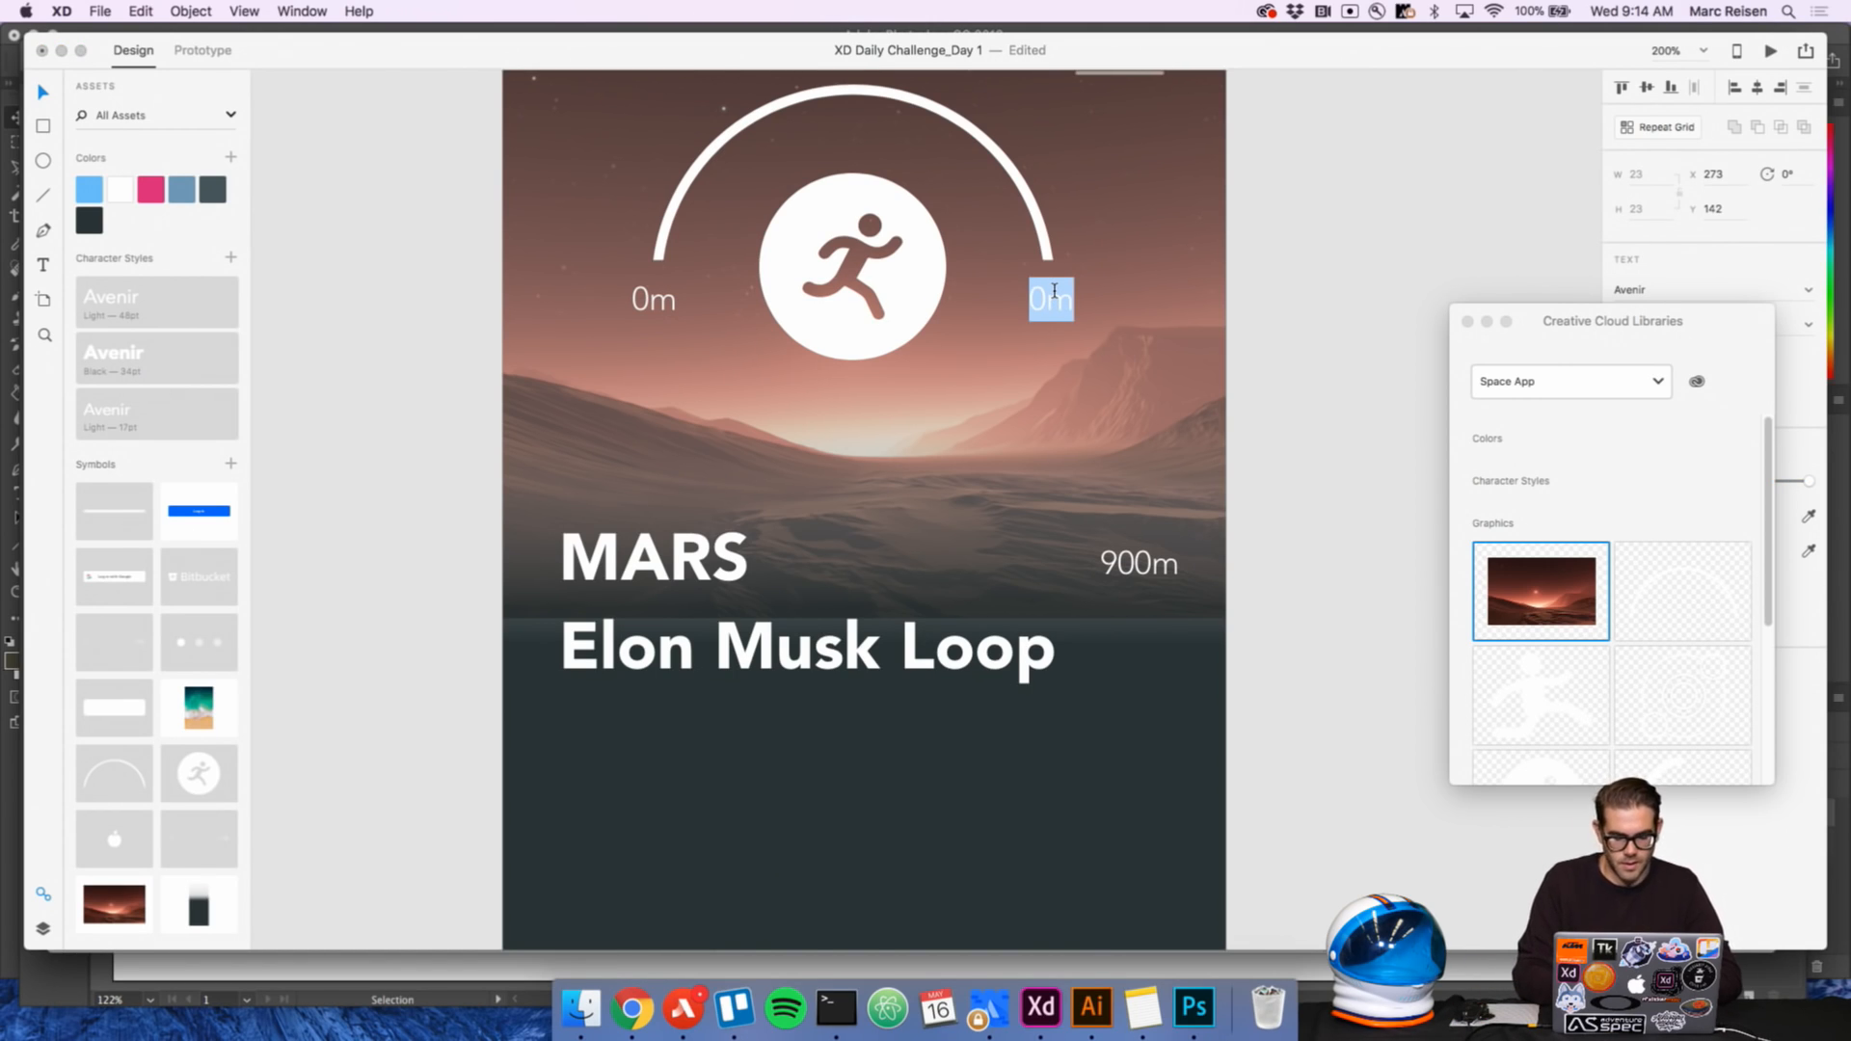
pyautogui.write('1')
pyautogui.press('BackSpace')
pyautogui.write('50m')
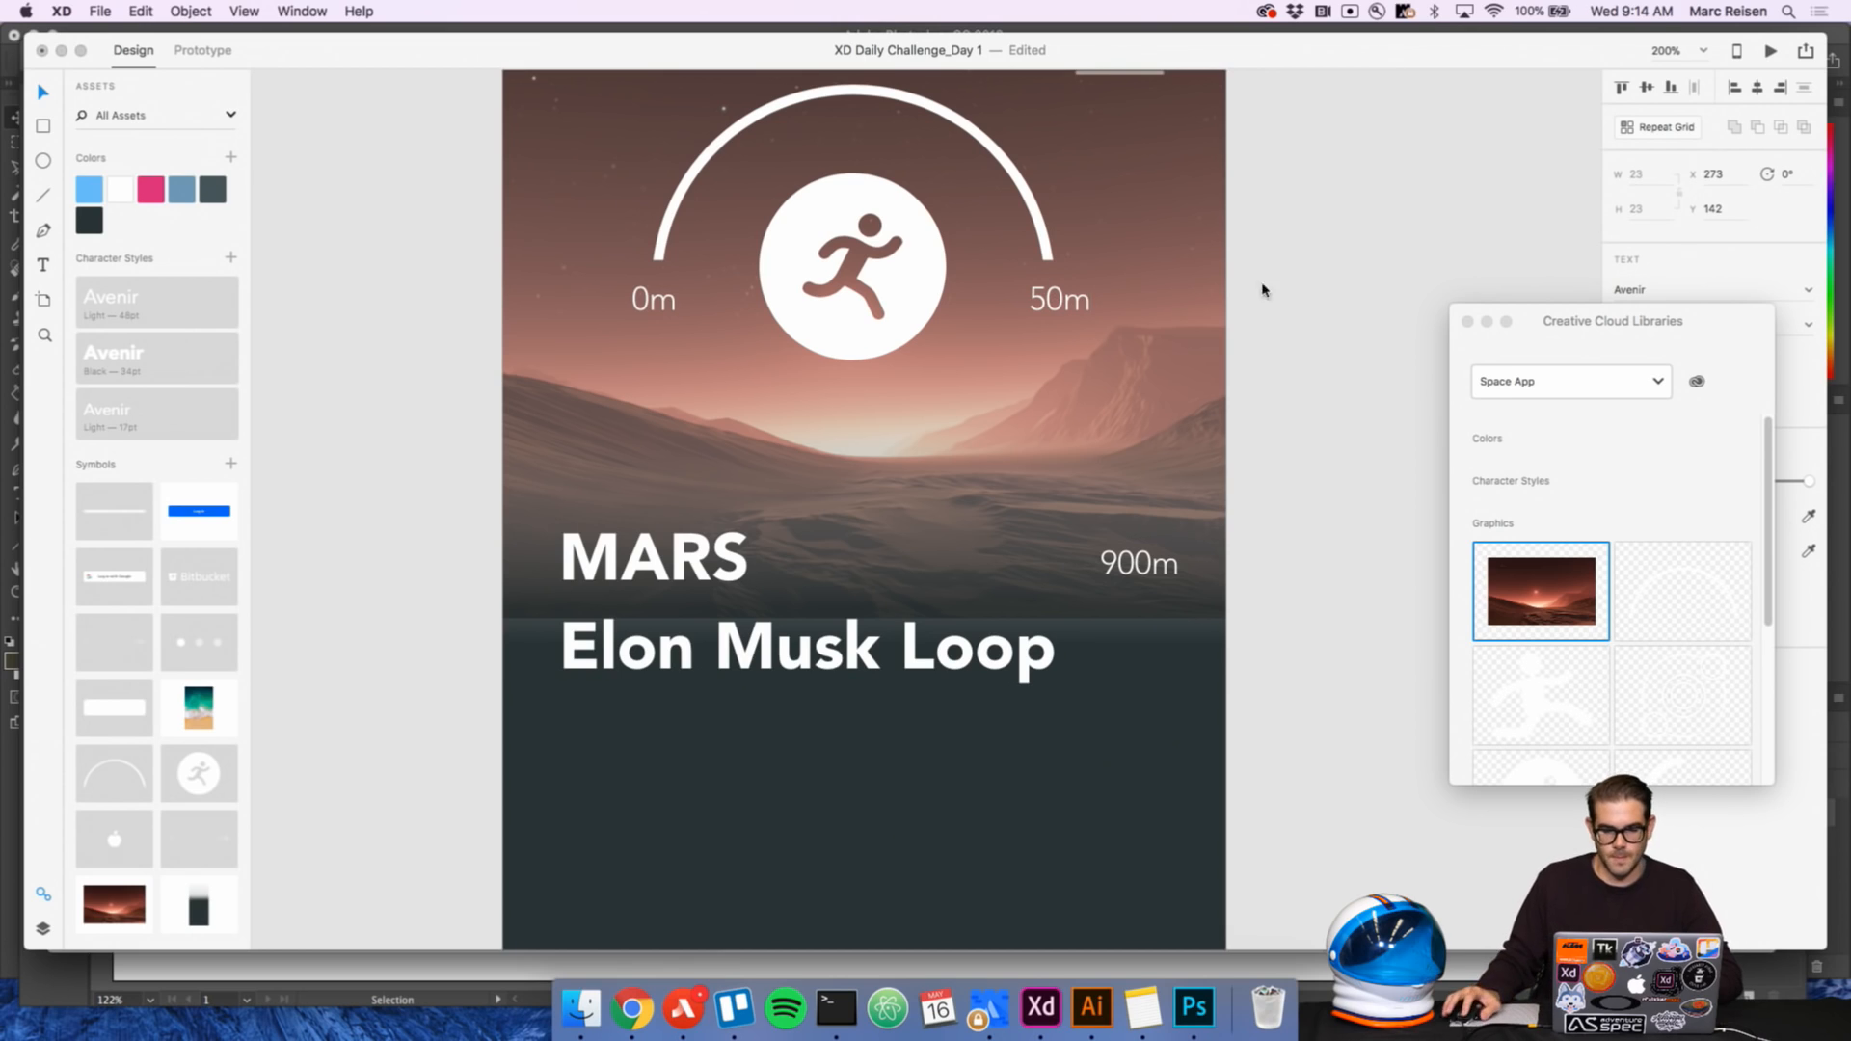
pyautogui.press('Escape')
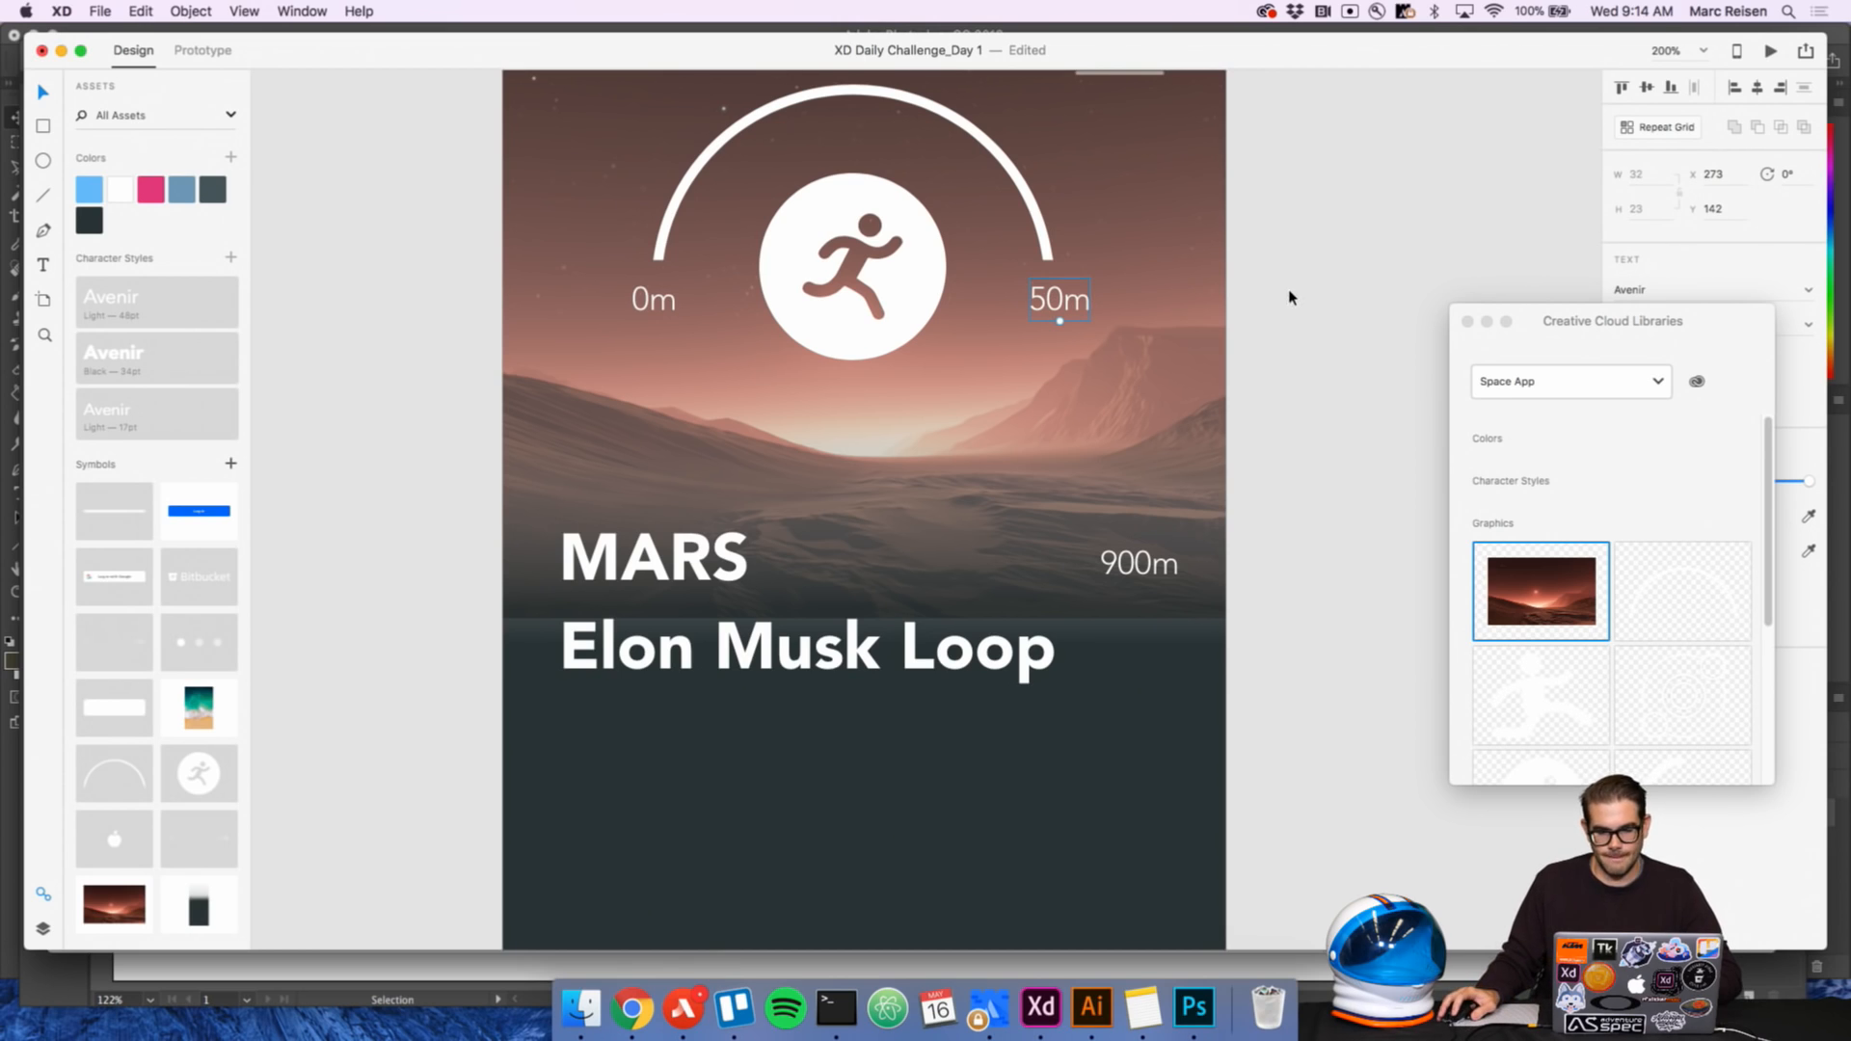
# Draw a small white circle on the arc, right of its peak, as a progress marker
pyautogui.moveTo(1142, 261); pyautogui.dragTo(1168, 377)
pyautogui.click(42, 162)
pyautogui.moveTo(939, 207); pyautogui.dragTo(966, 254)
pyautogui.press('v')
pyautogui.click(1349, 271)
pyautogui.press('z')
pyautogui.keyDown('alt'); pyautogui.click(1299, 314); pyautogui.keyUp('alt')
pyautogui.keyDown('alt'); pyautogui.click(1294, 310); pyautogui.keyUp('alt')
# Examine the reference activity and sleep tracker screens beside the artboard for further dashboard details
pyautogui.moveTo(1137, 420); pyautogui.dragTo(969, 350)
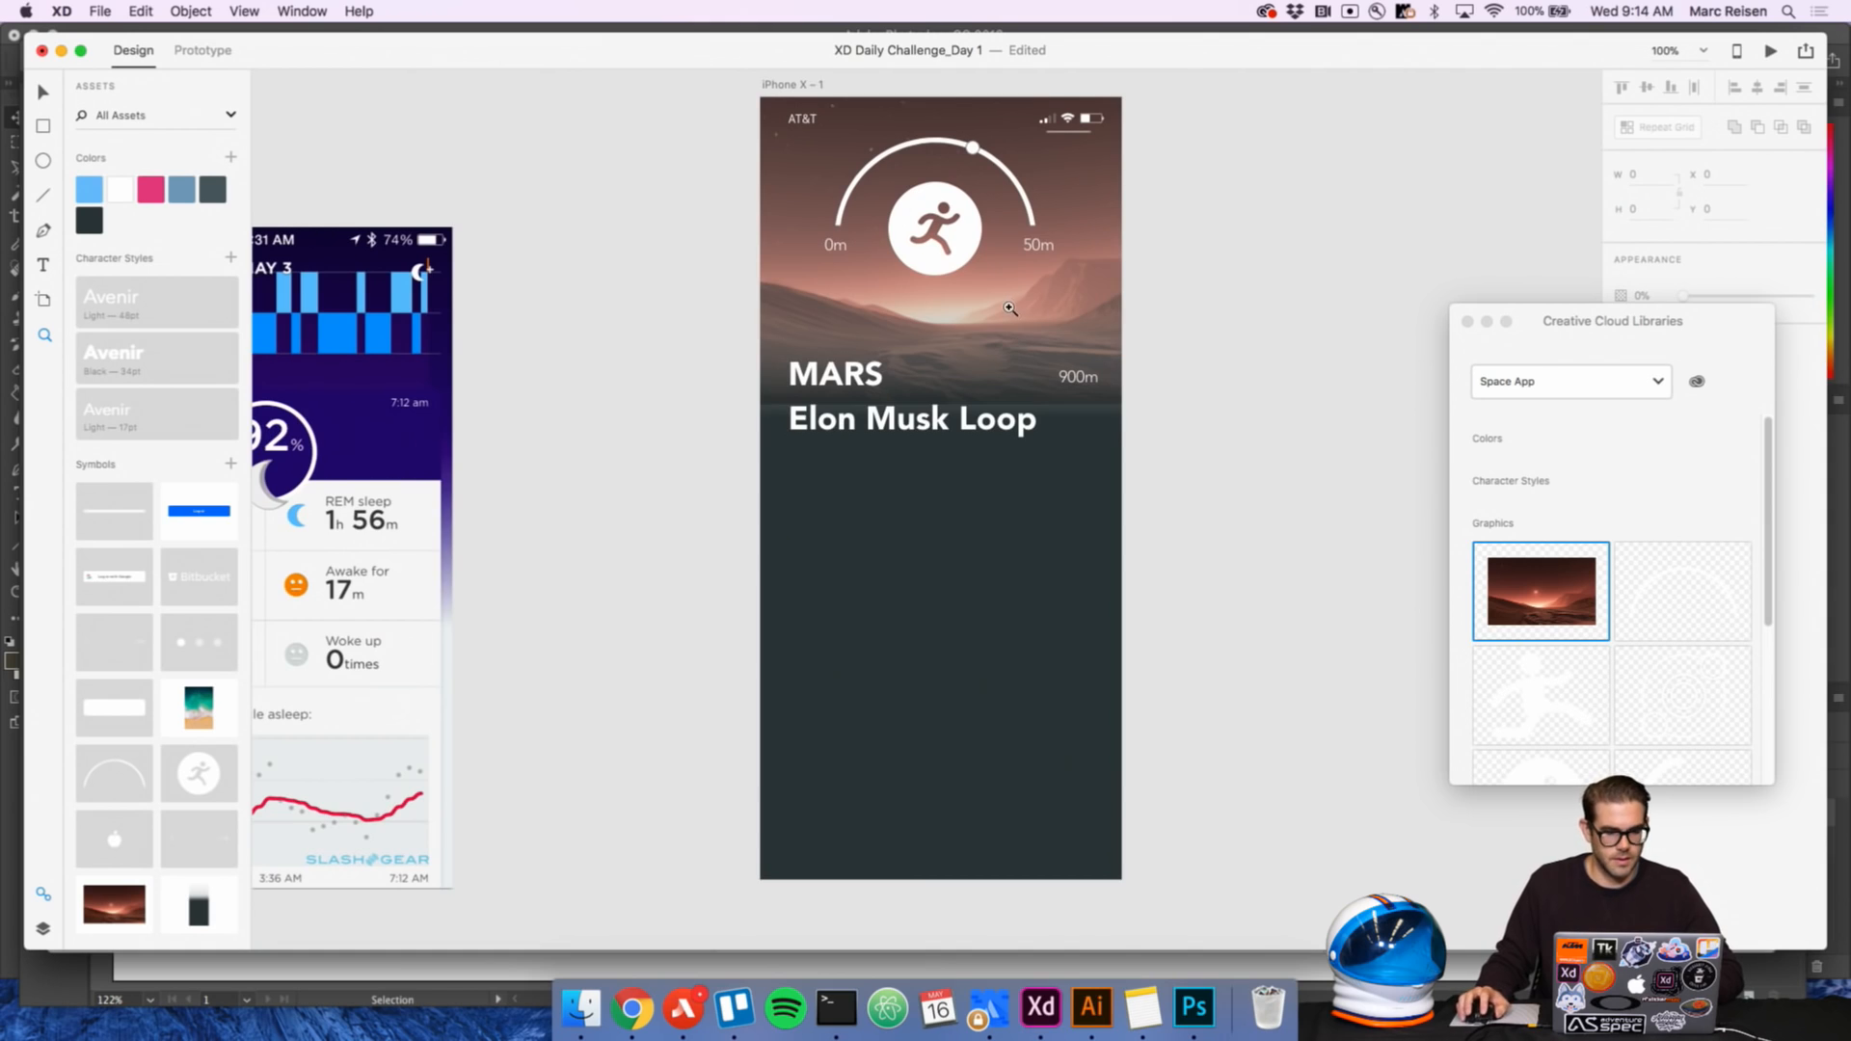
pyautogui.click(996, 345)
pyautogui.press('v')
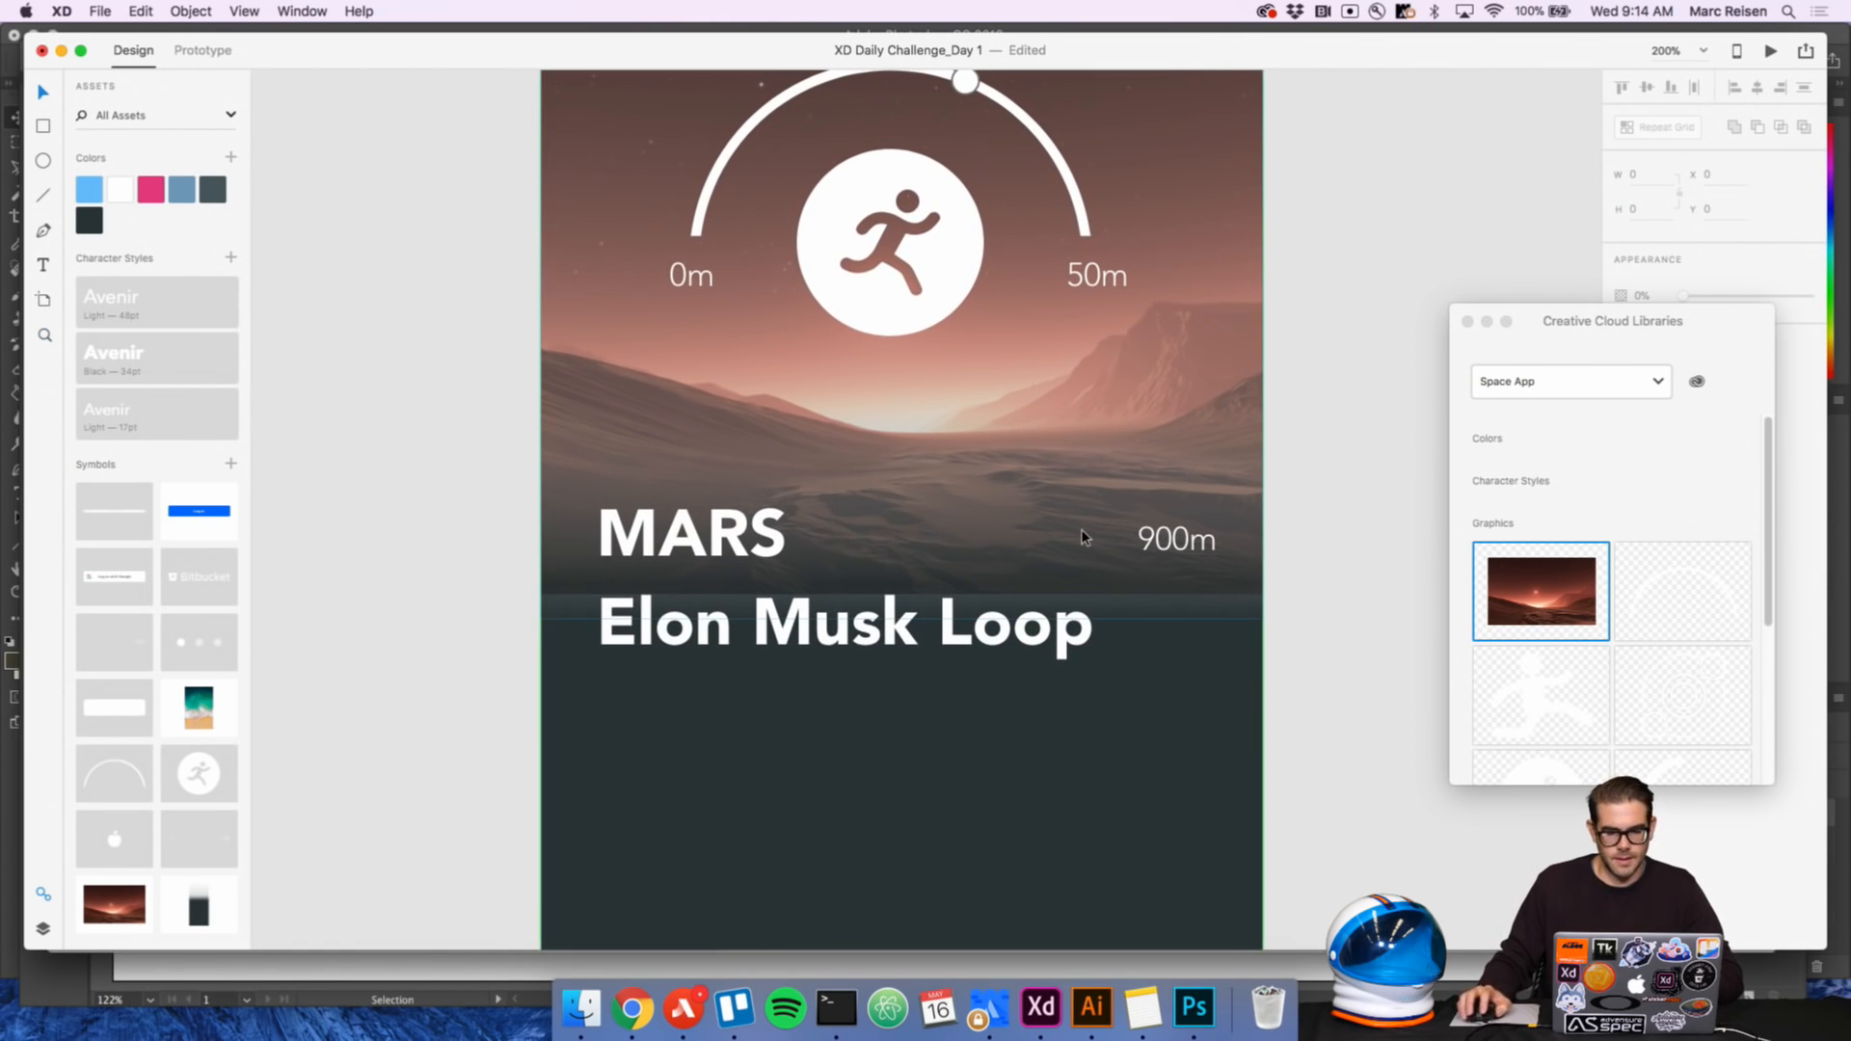
pyautogui.press('z')
pyautogui.keyDown('alt'); pyautogui.click(957, 471); pyautogui.keyUp('alt')
pyautogui.moveTo(766, 517); pyautogui.dragTo(1049, 509)
pyautogui.moveTo(559, 571)
pyautogui.mouseDown()
pyautogui.moveTo(875, 529)
pyautogui.moveTo(944, 400)
pyautogui.mouseUp()
pyautogui.moveTo(700, 671); pyautogui.dragTo(812, 568)
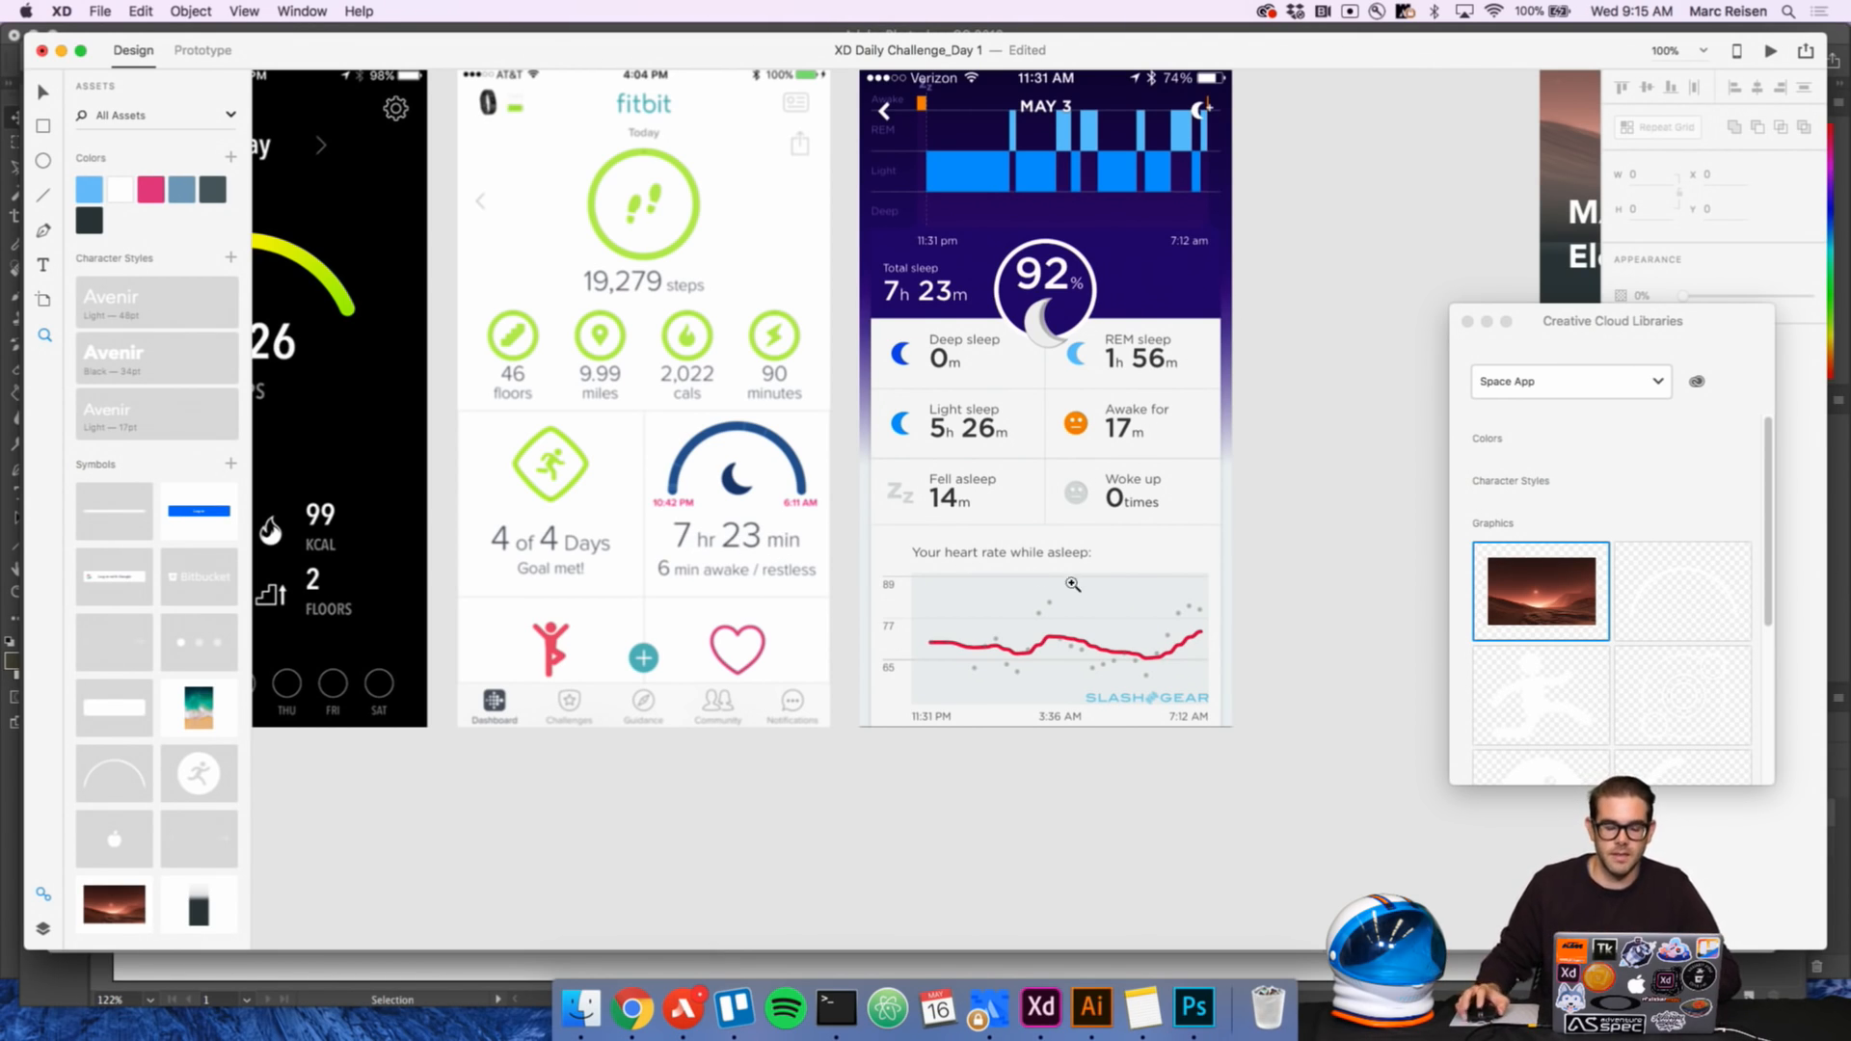
# Add the text "1 hr 32min" beneath the runner icon and centre it horizontally under the icon
pyautogui.hscroll(10, 781, 545)
pyautogui.scroll(4, 732, 617)
pyautogui.click(998, 390)
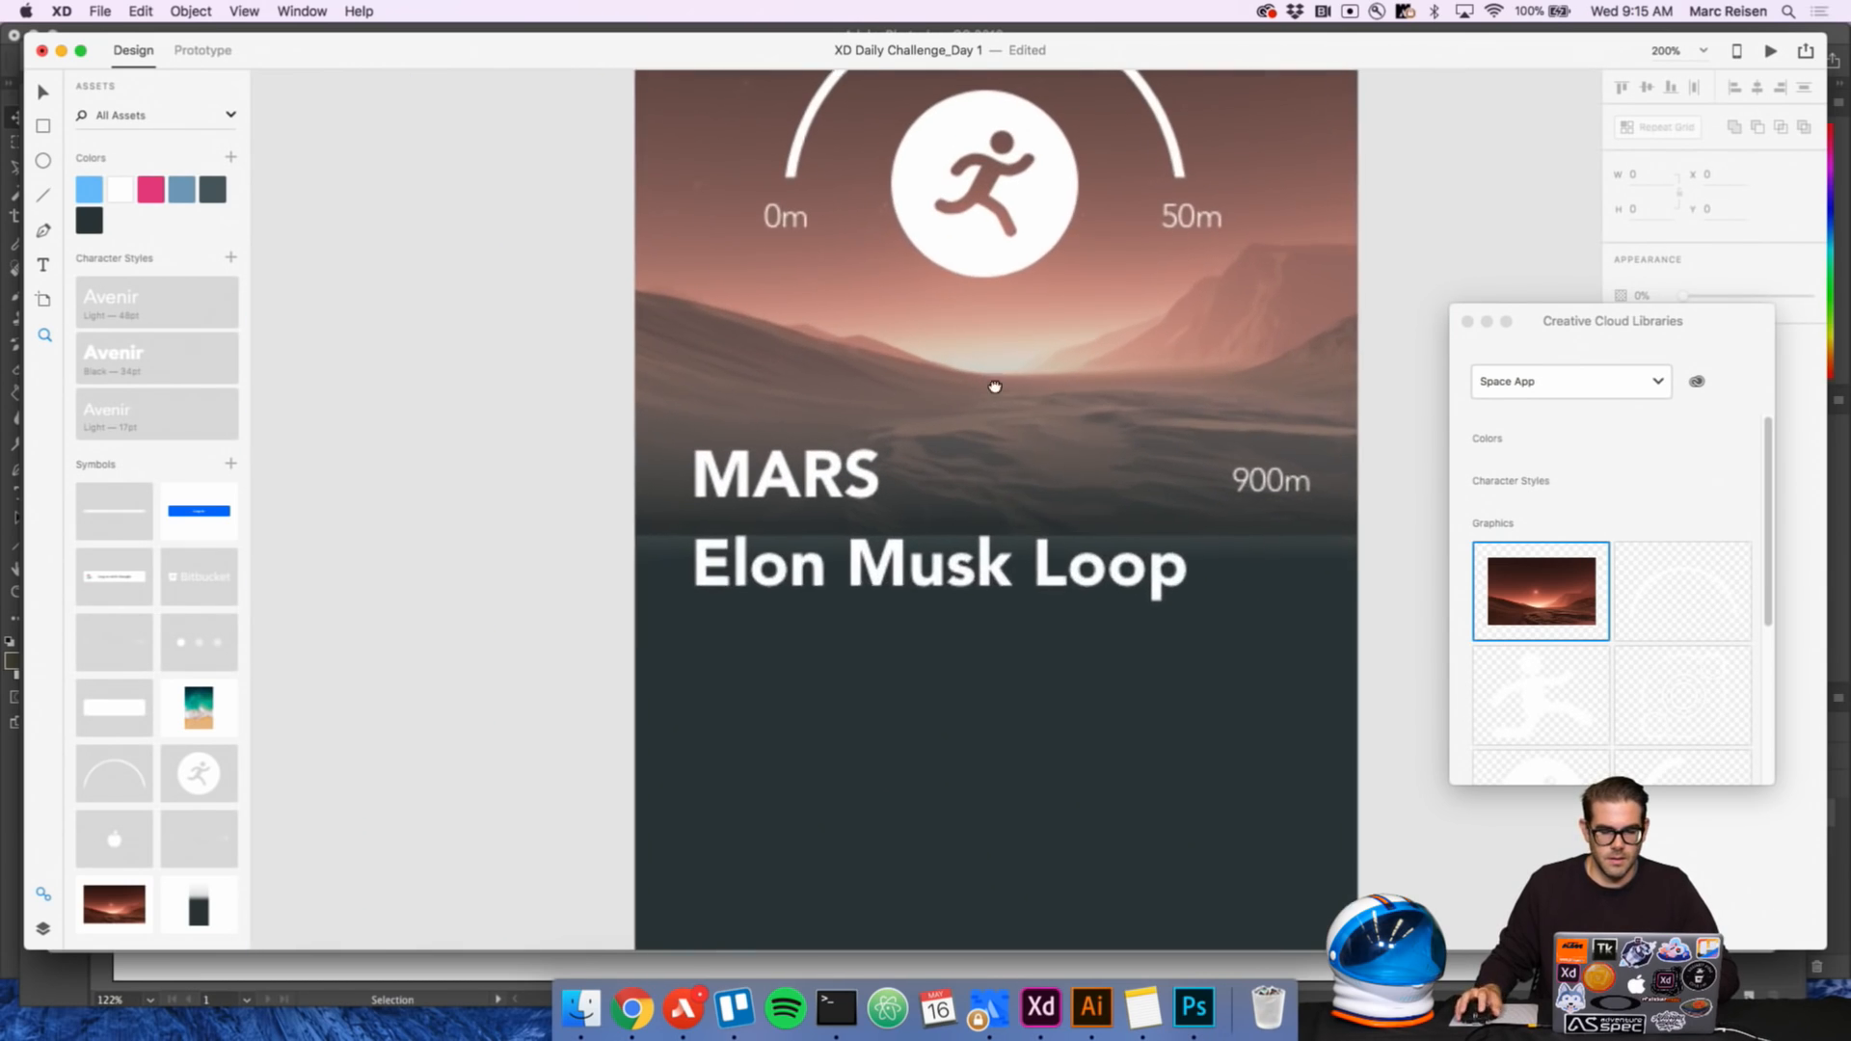
pyautogui.scroll(3, 964, 405)
pyautogui.click(43, 266)
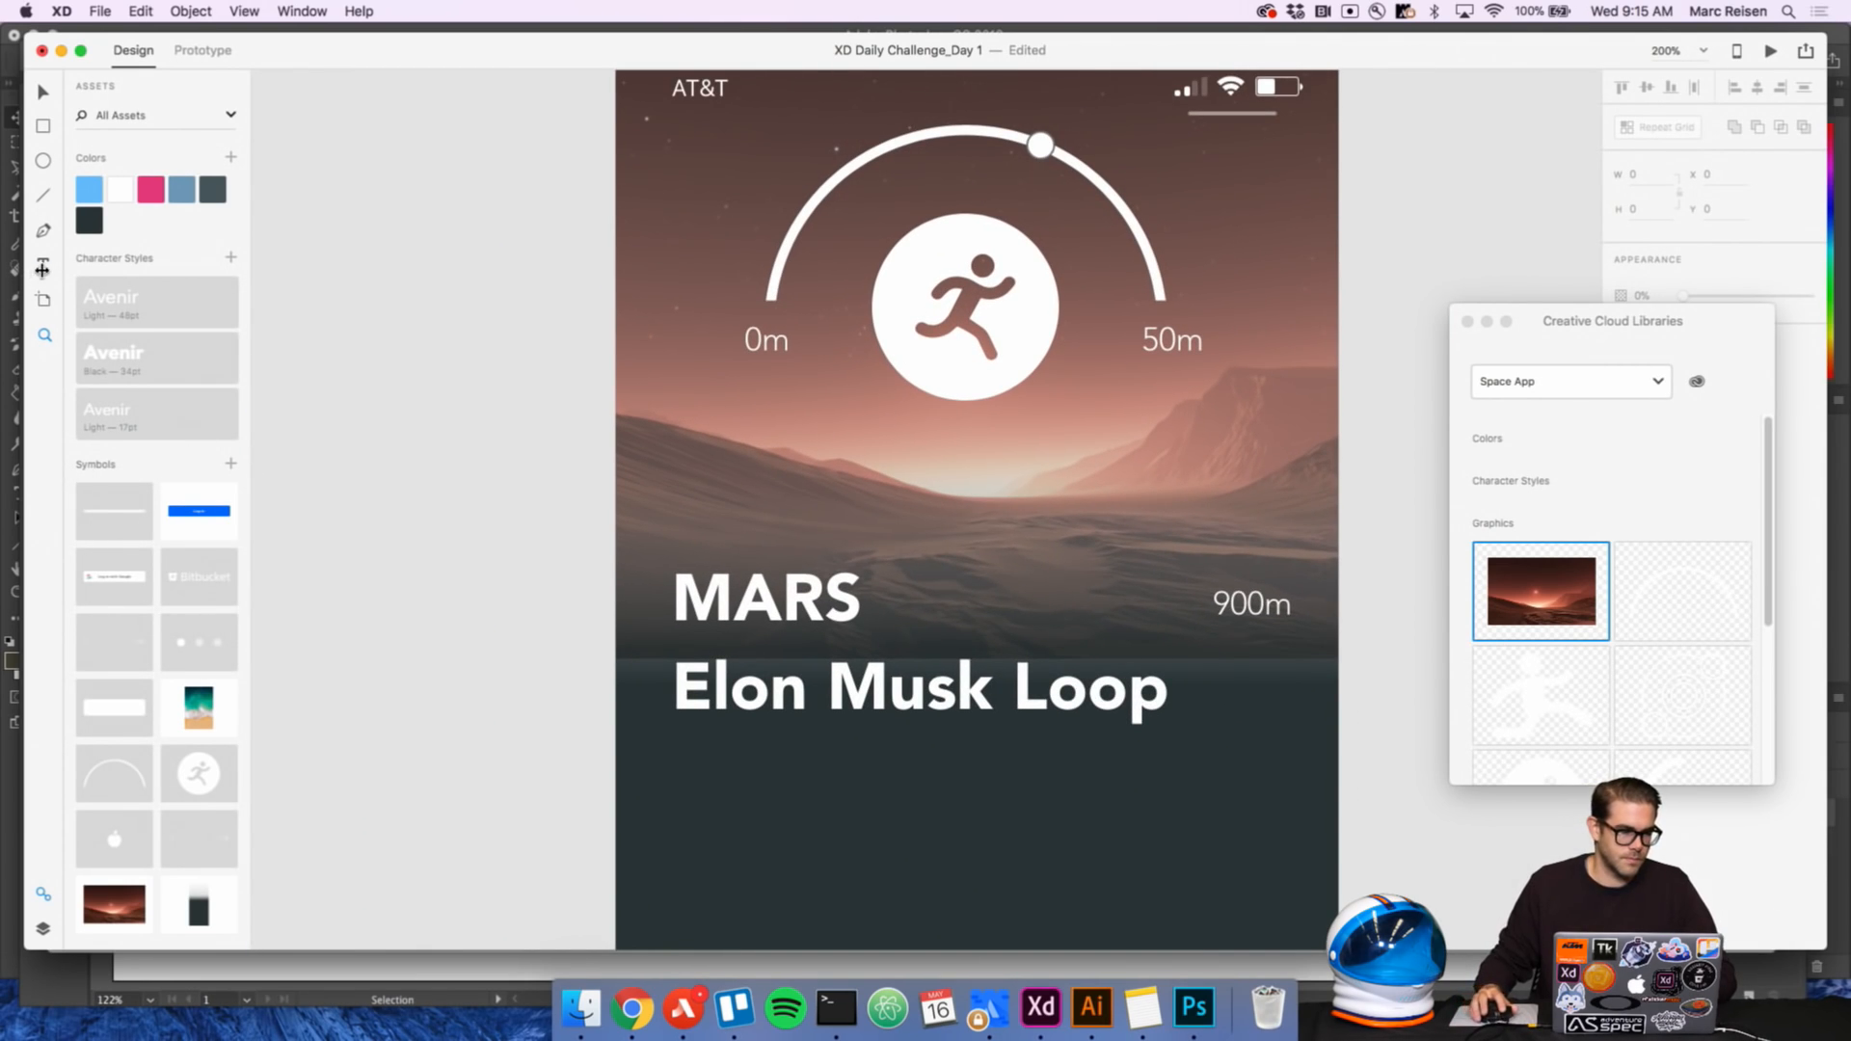
pyautogui.click(920, 436)
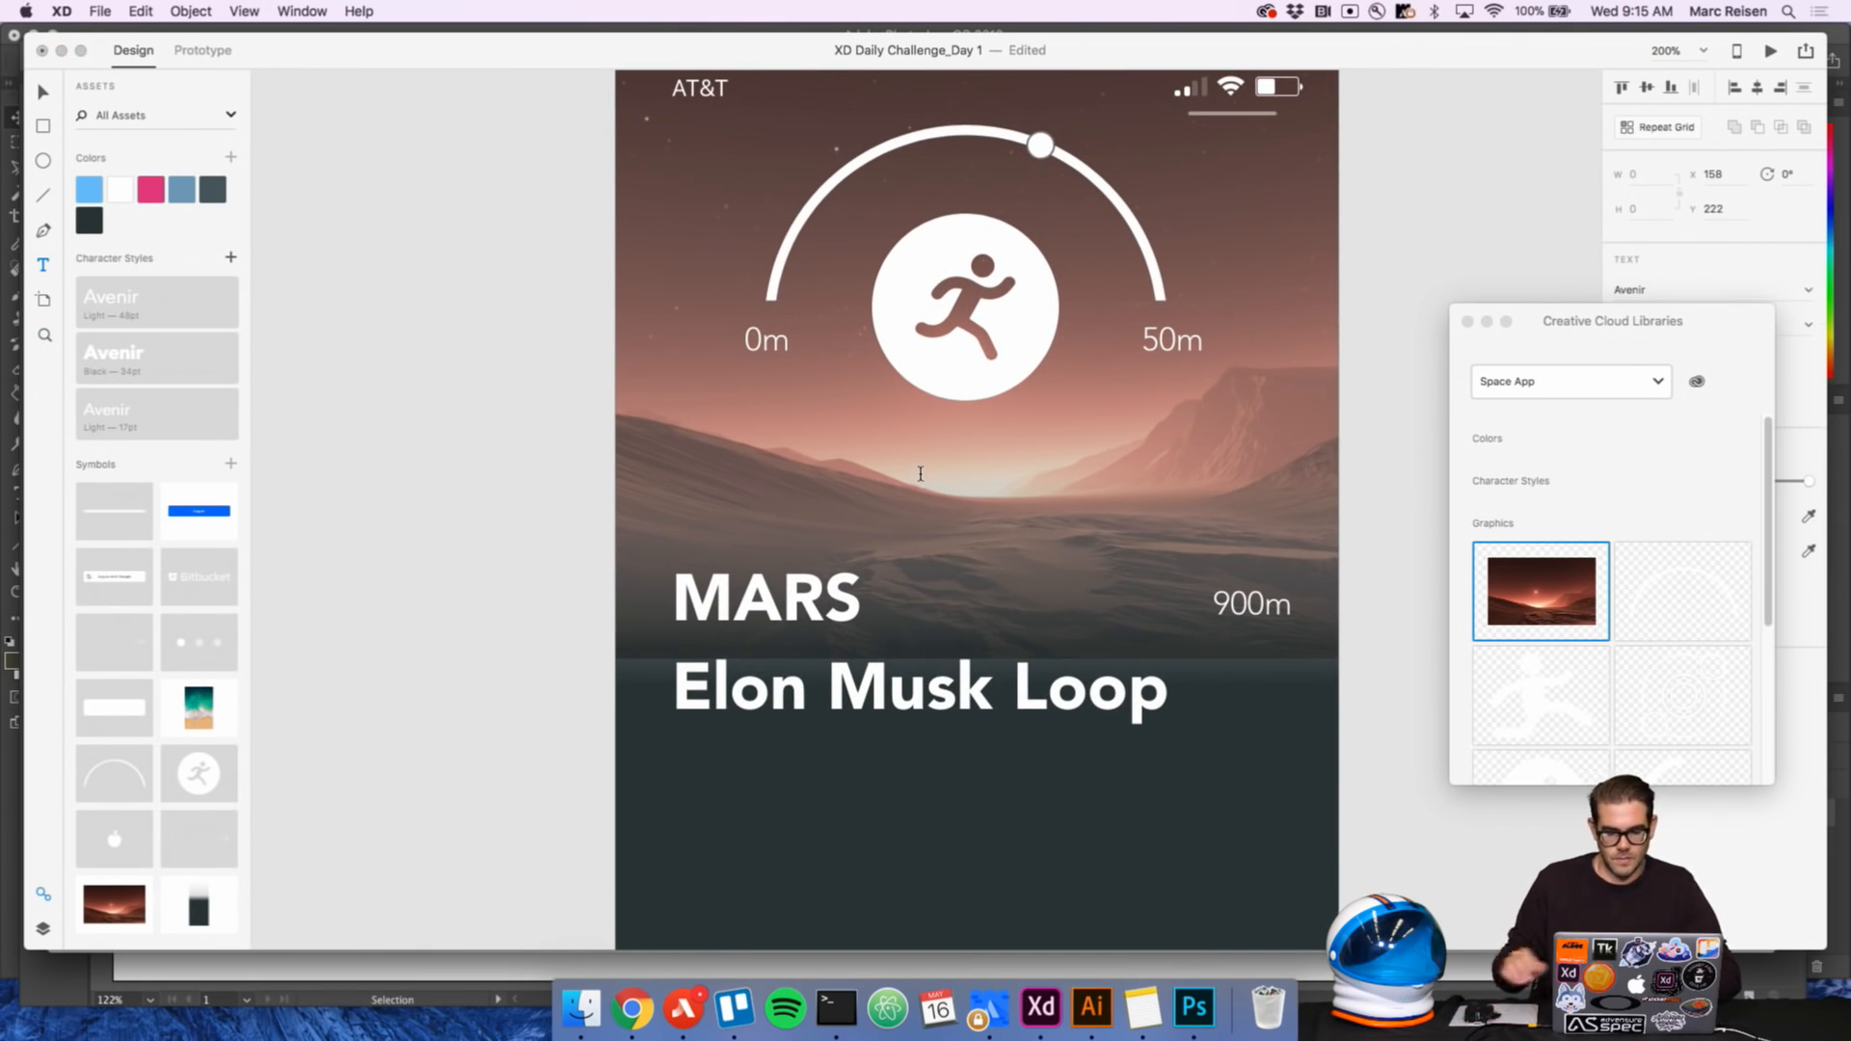
pyautogui.write('1 hr')
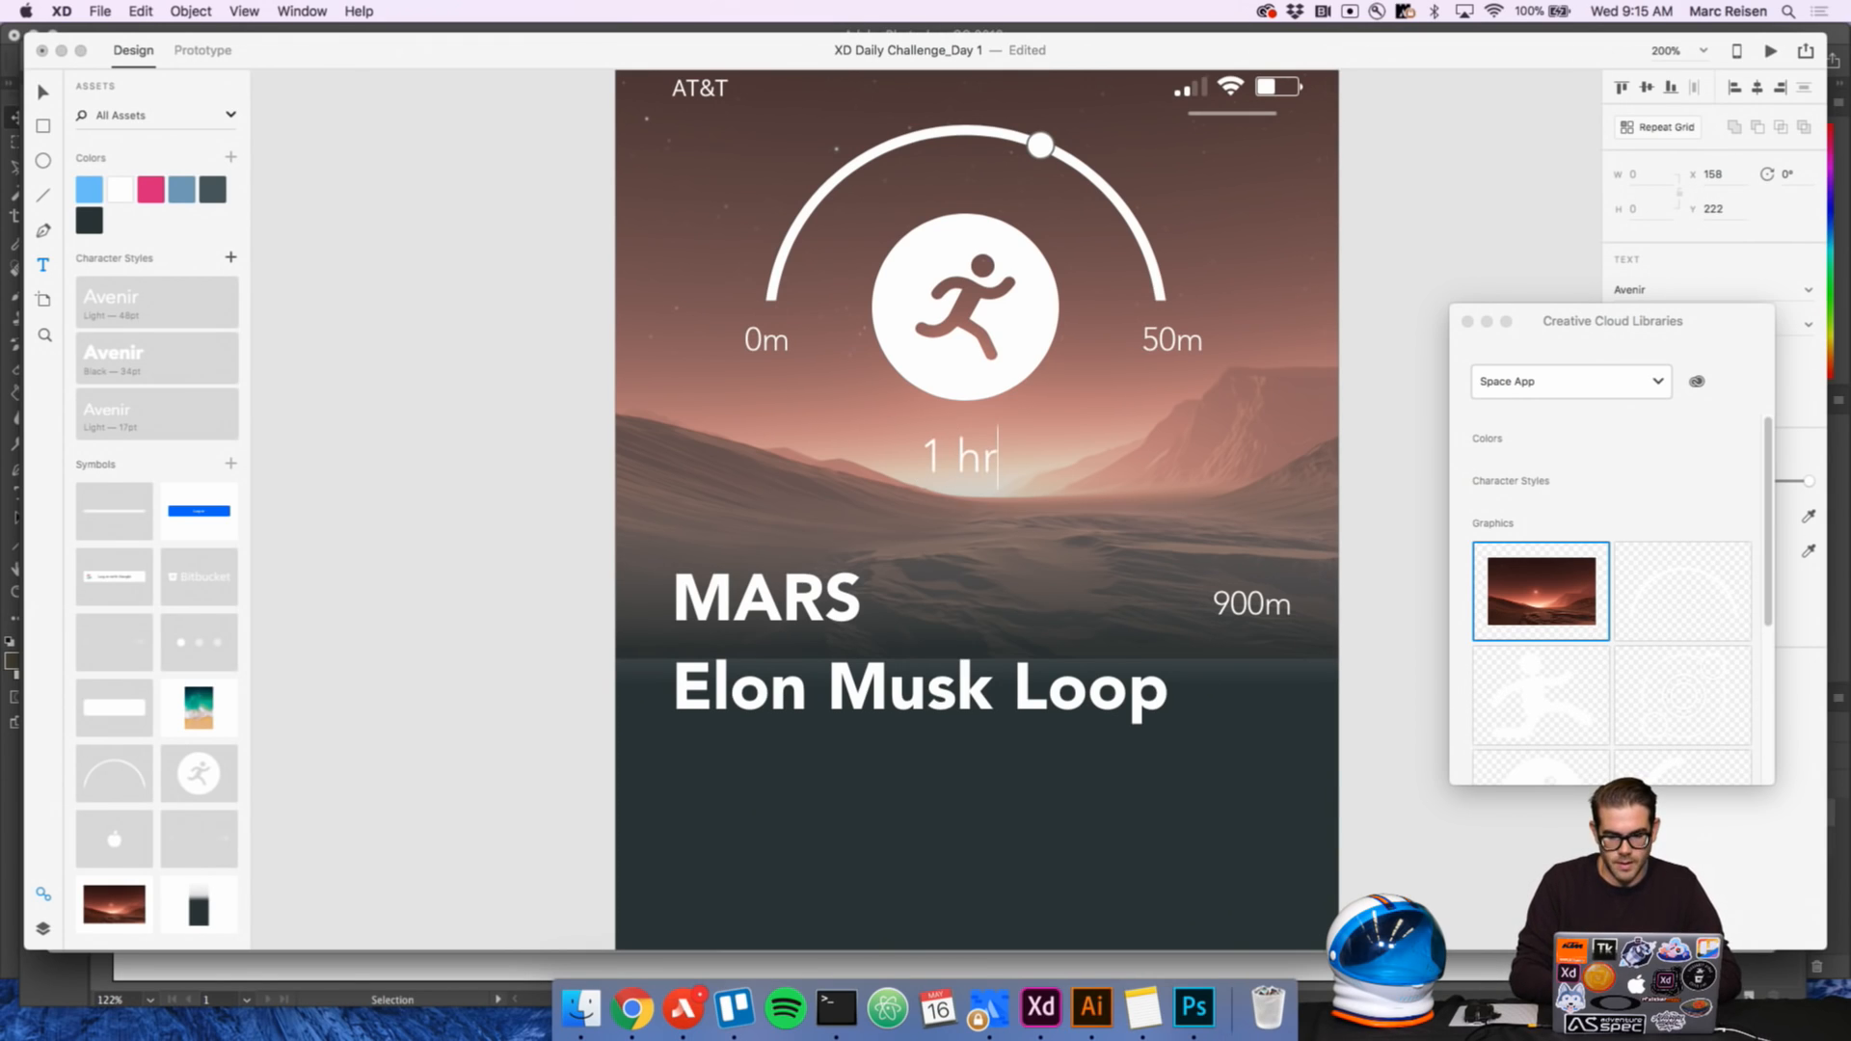
pyautogui.write(' 32min')
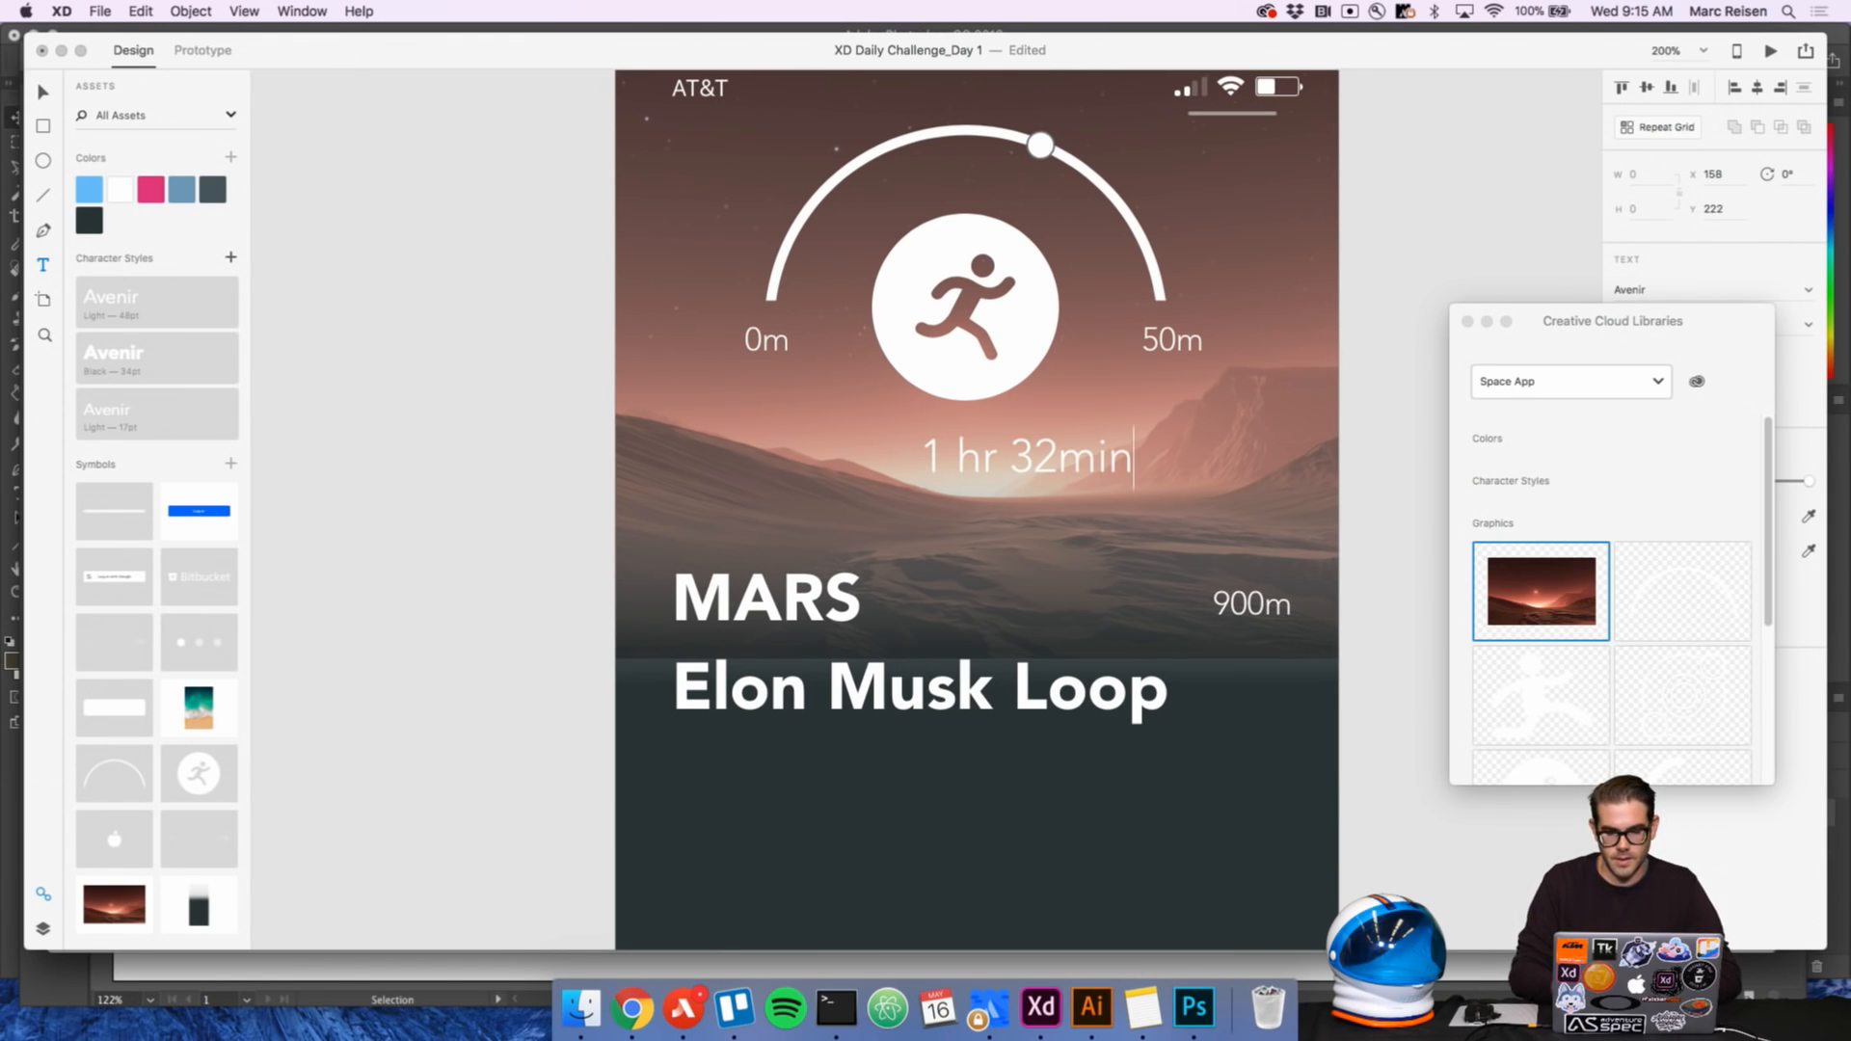
pyautogui.press('Escape')
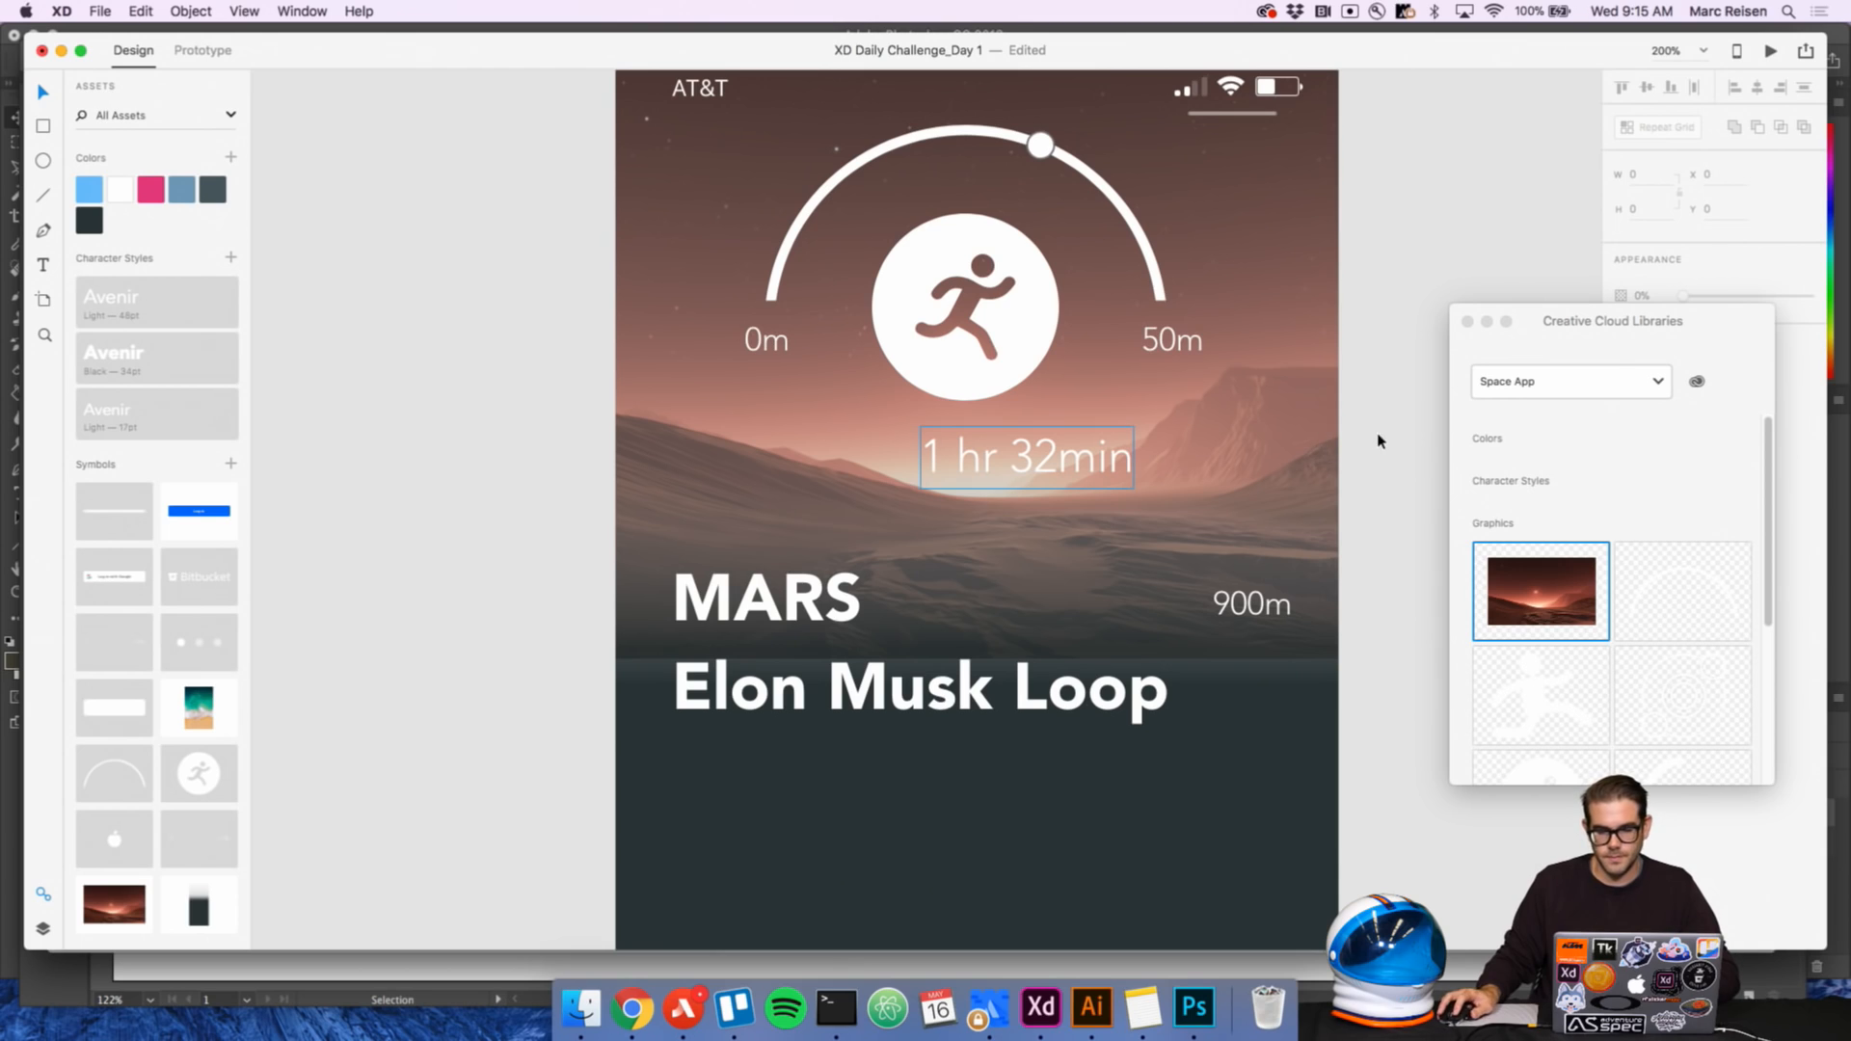
pyautogui.moveTo(1108, 463); pyautogui.dragTo(1047, 459)
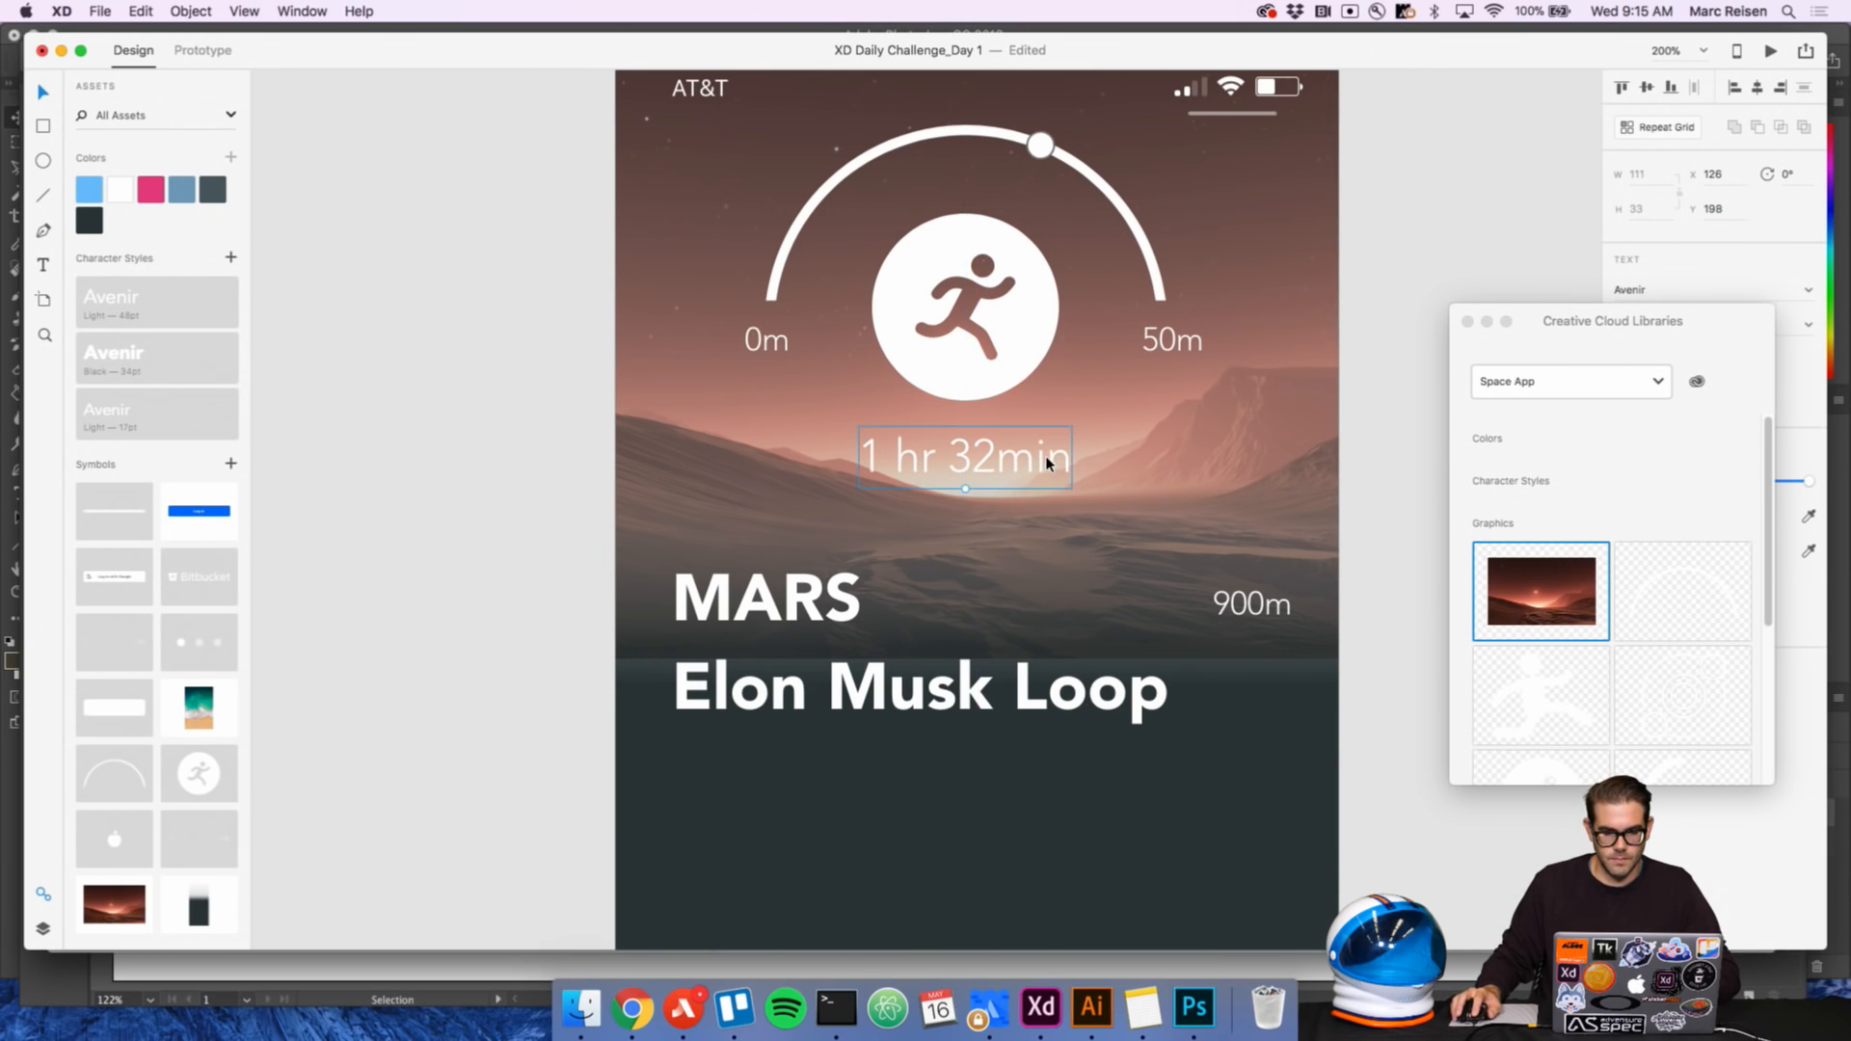
pyautogui.click(1404, 454)
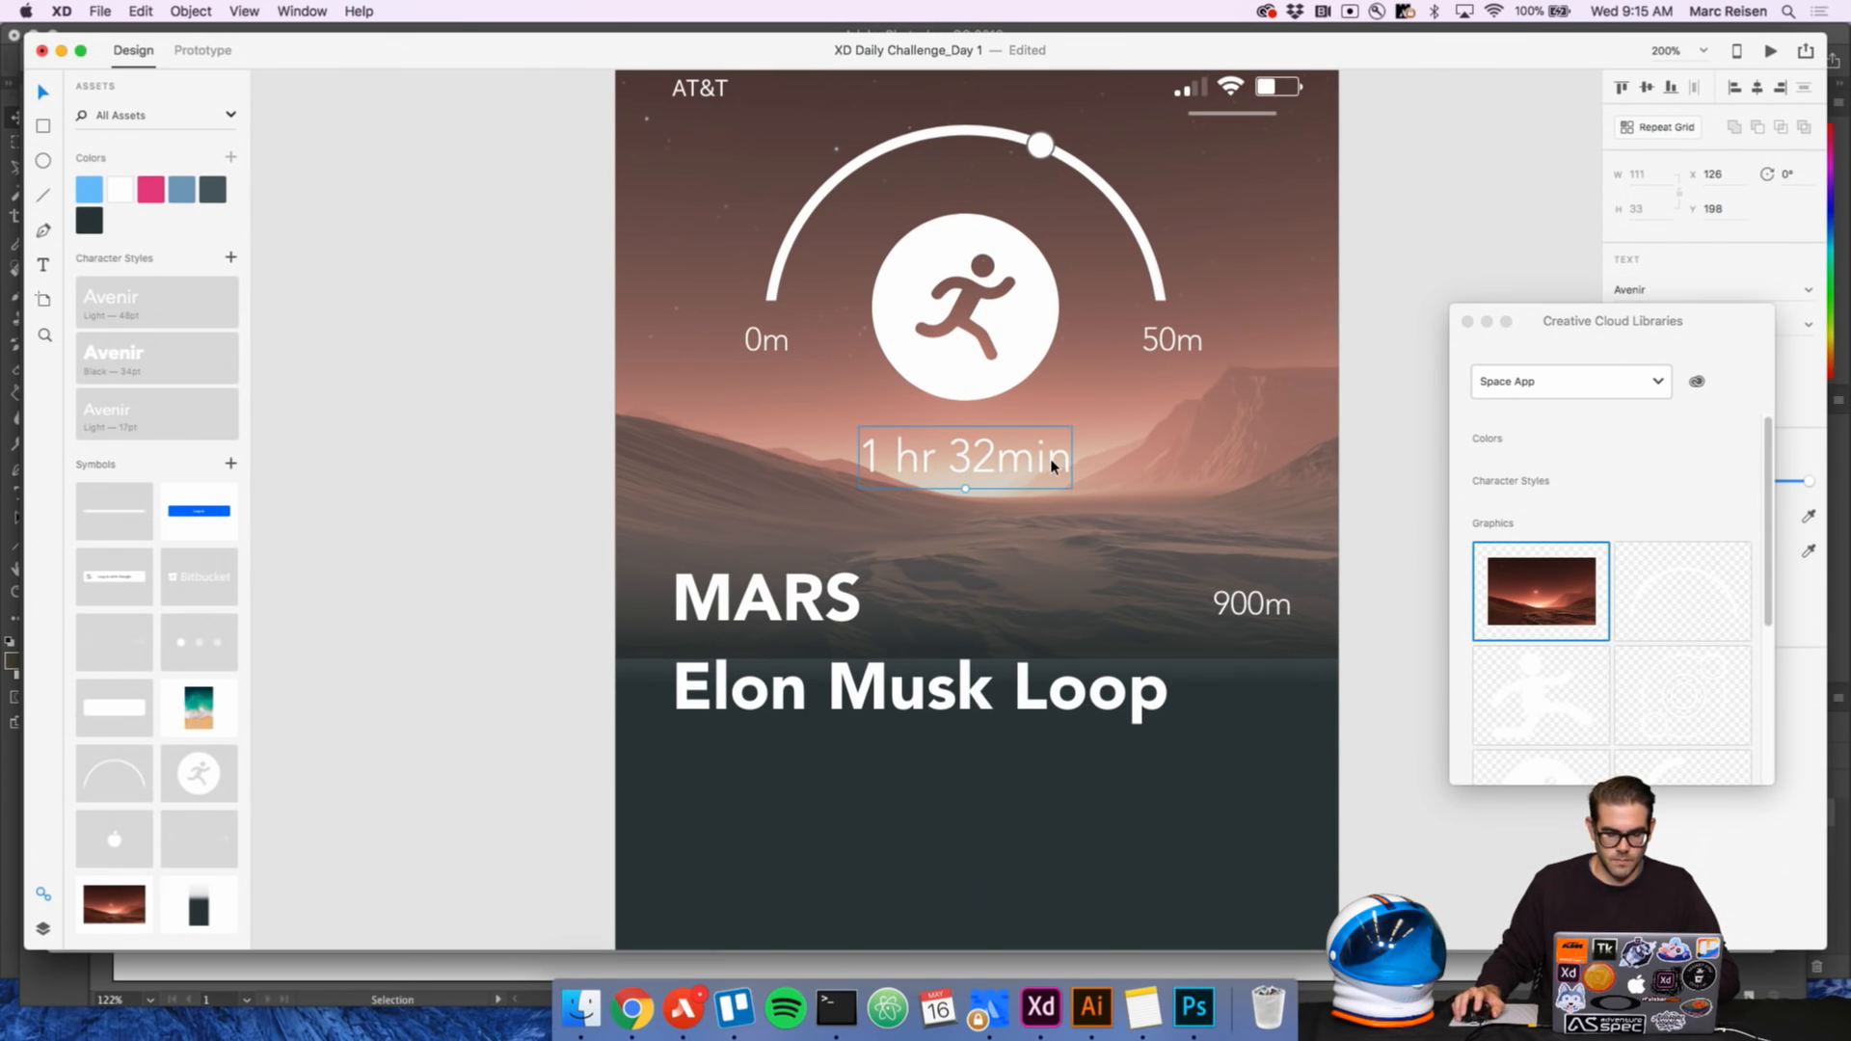
# Duplicate the 1 hr 32min text directly below, apply the Avenir Light 17pt style, and reword the copy as "distance/time"
pyautogui.moveTo(1052, 466); pyautogui.dragTo(1056, 520)
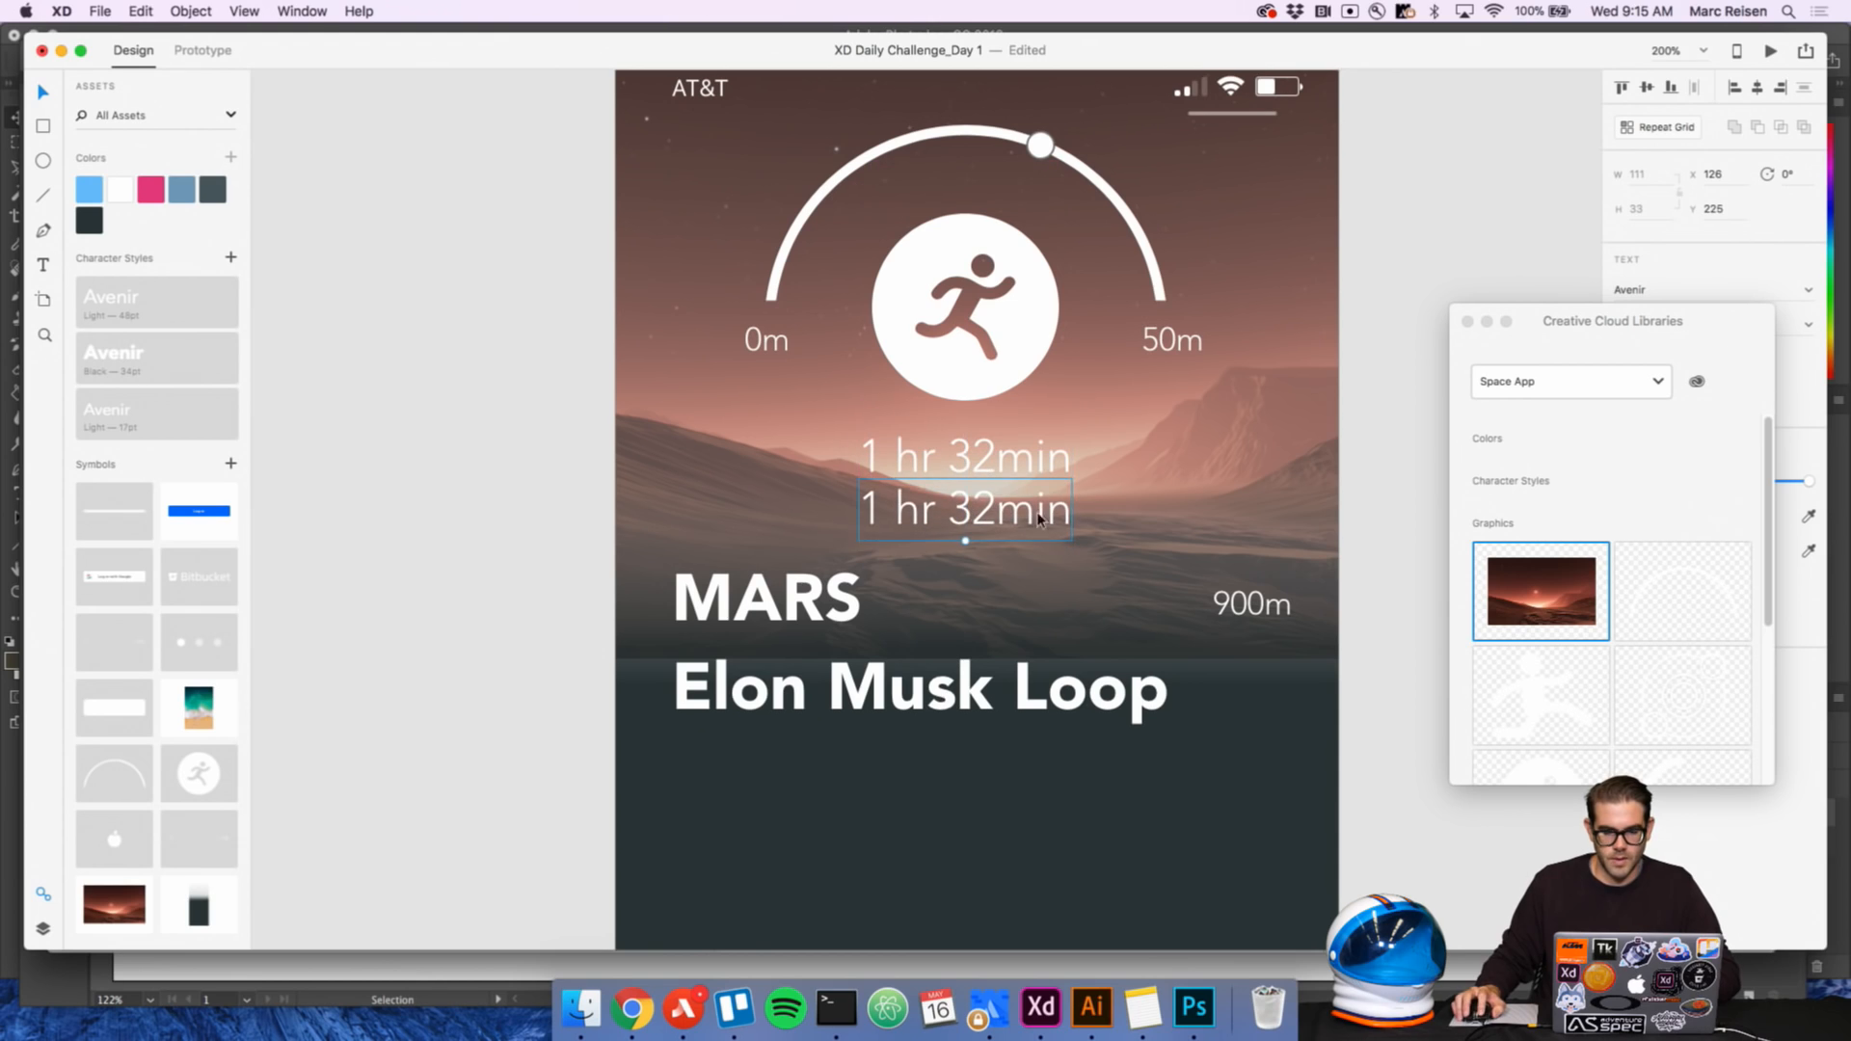
pyautogui.click(122, 421)
pyautogui.doubleClick(966, 519)
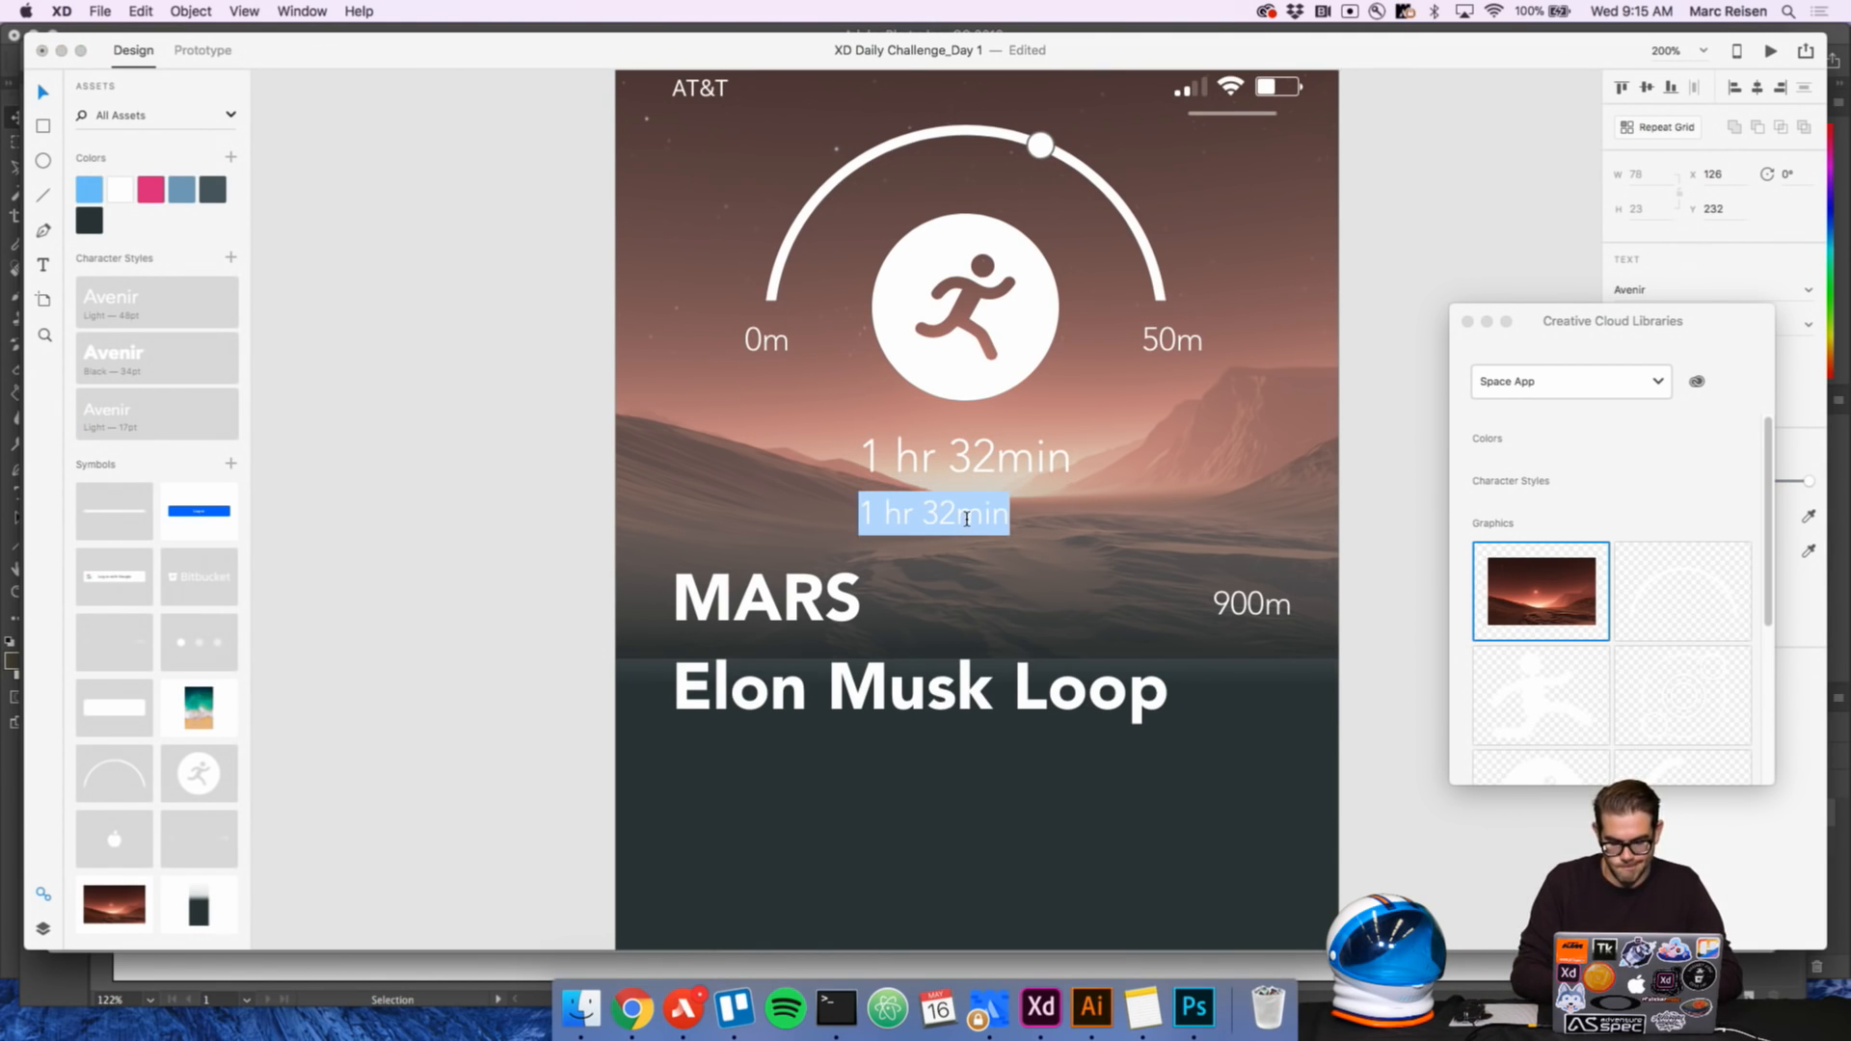
pyautogui.write('distance')
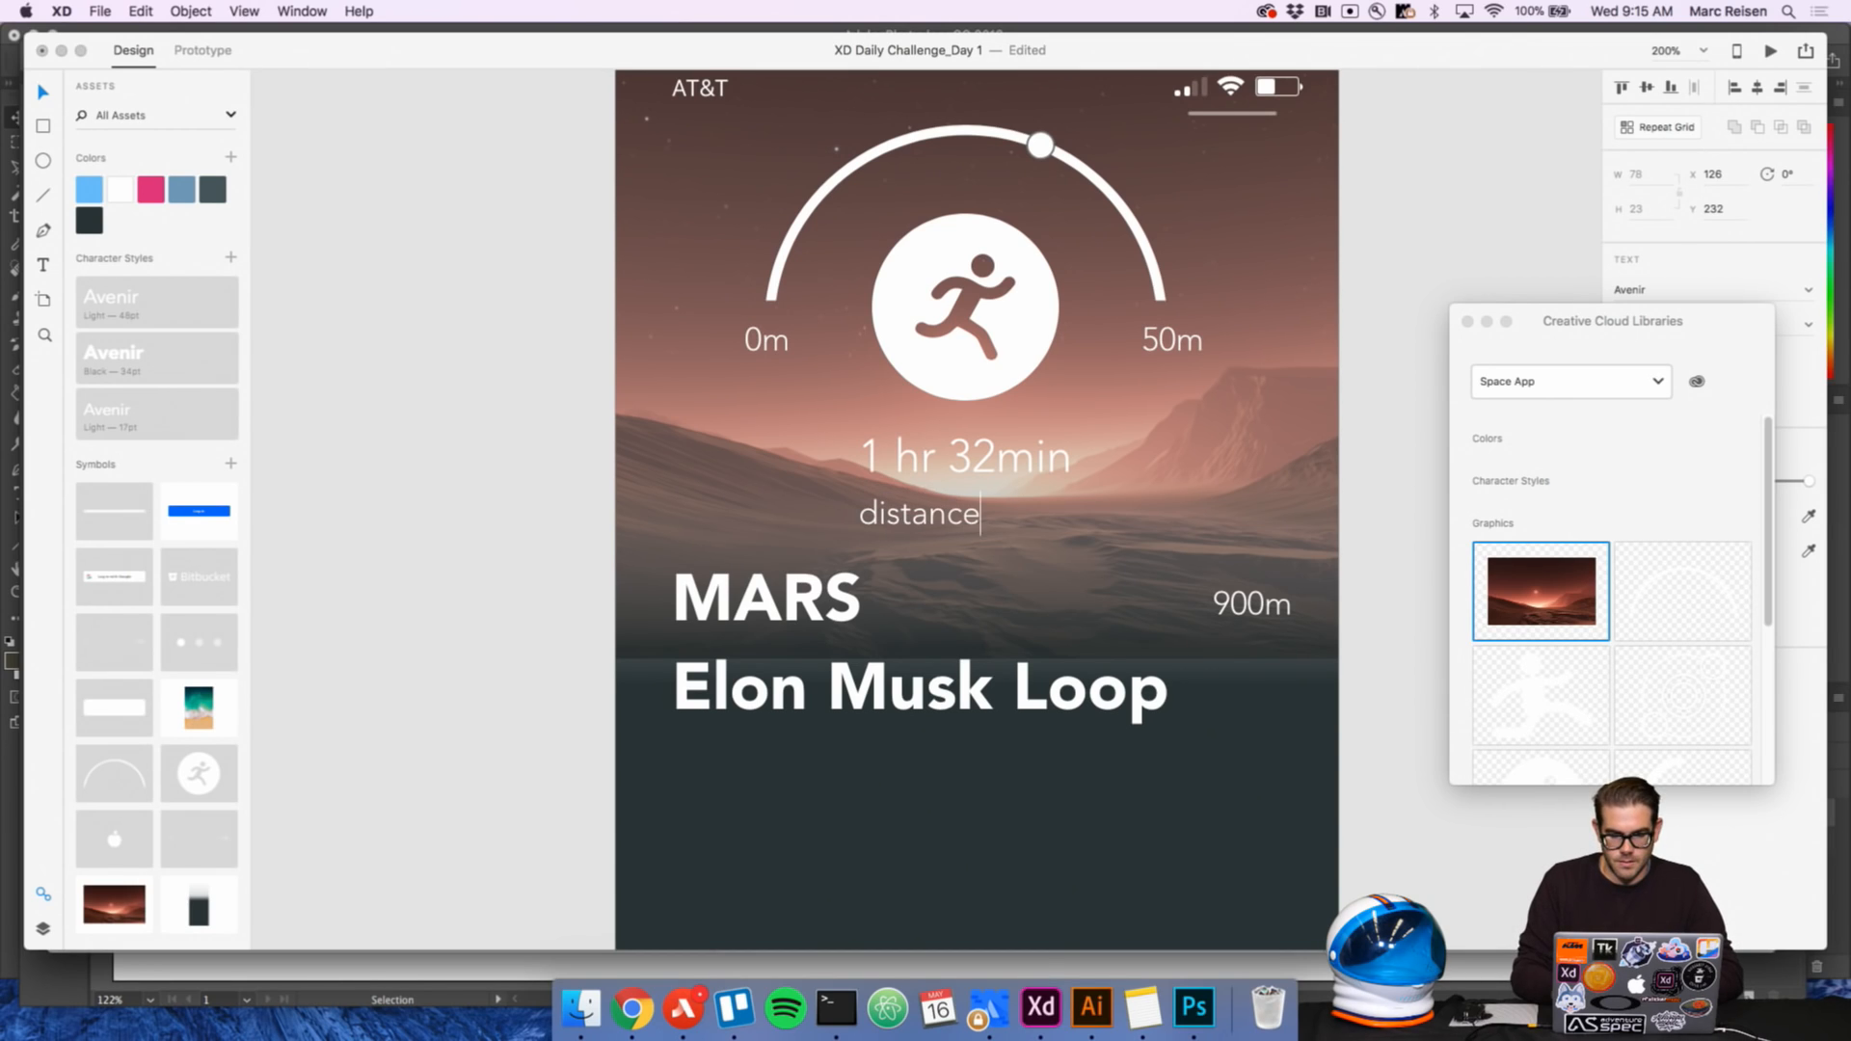
pyautogui.write('/time')
pyautogui.press('Escape')
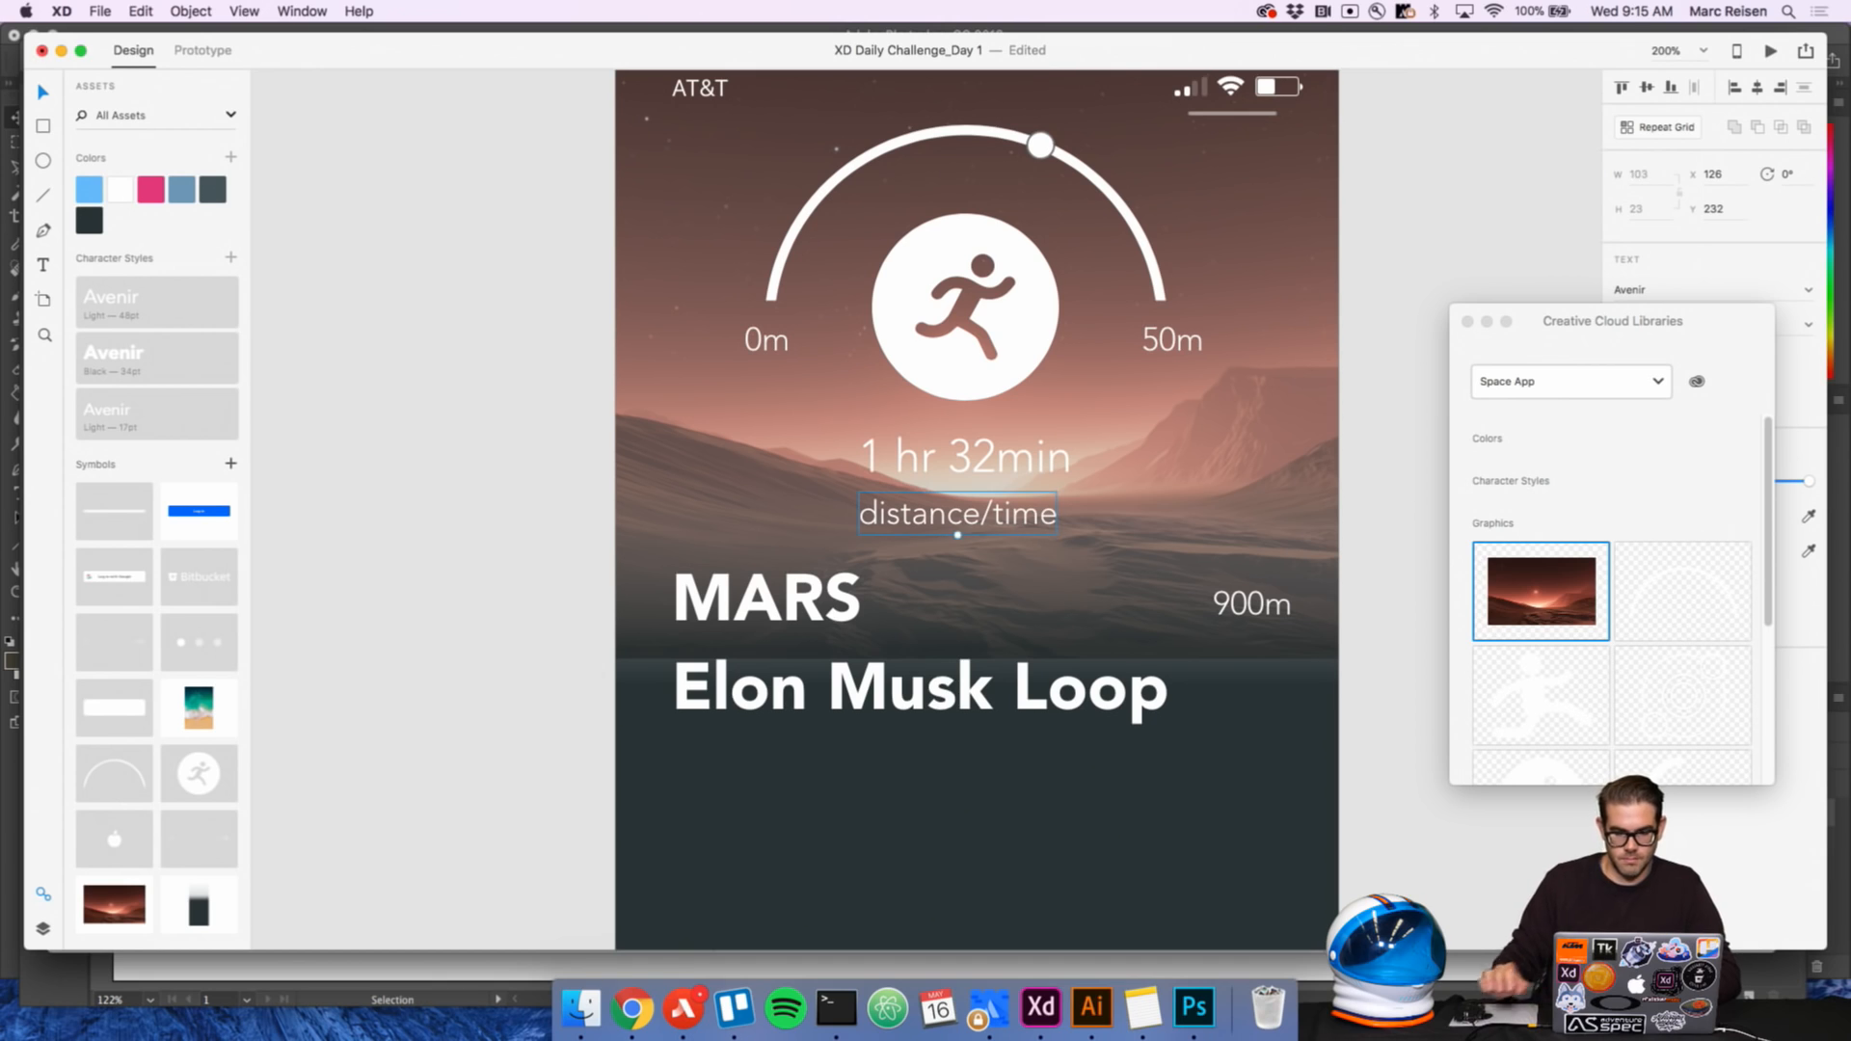
# Centre the distance/time label beneath the 1 hr 32min text
pyautogui.press('Escape')
pyautogui.moveTo(1018, 522); pyautogui.dragTo(1026, 522)
pyautogui.click(1389, 473)
pyautogui.press('z')
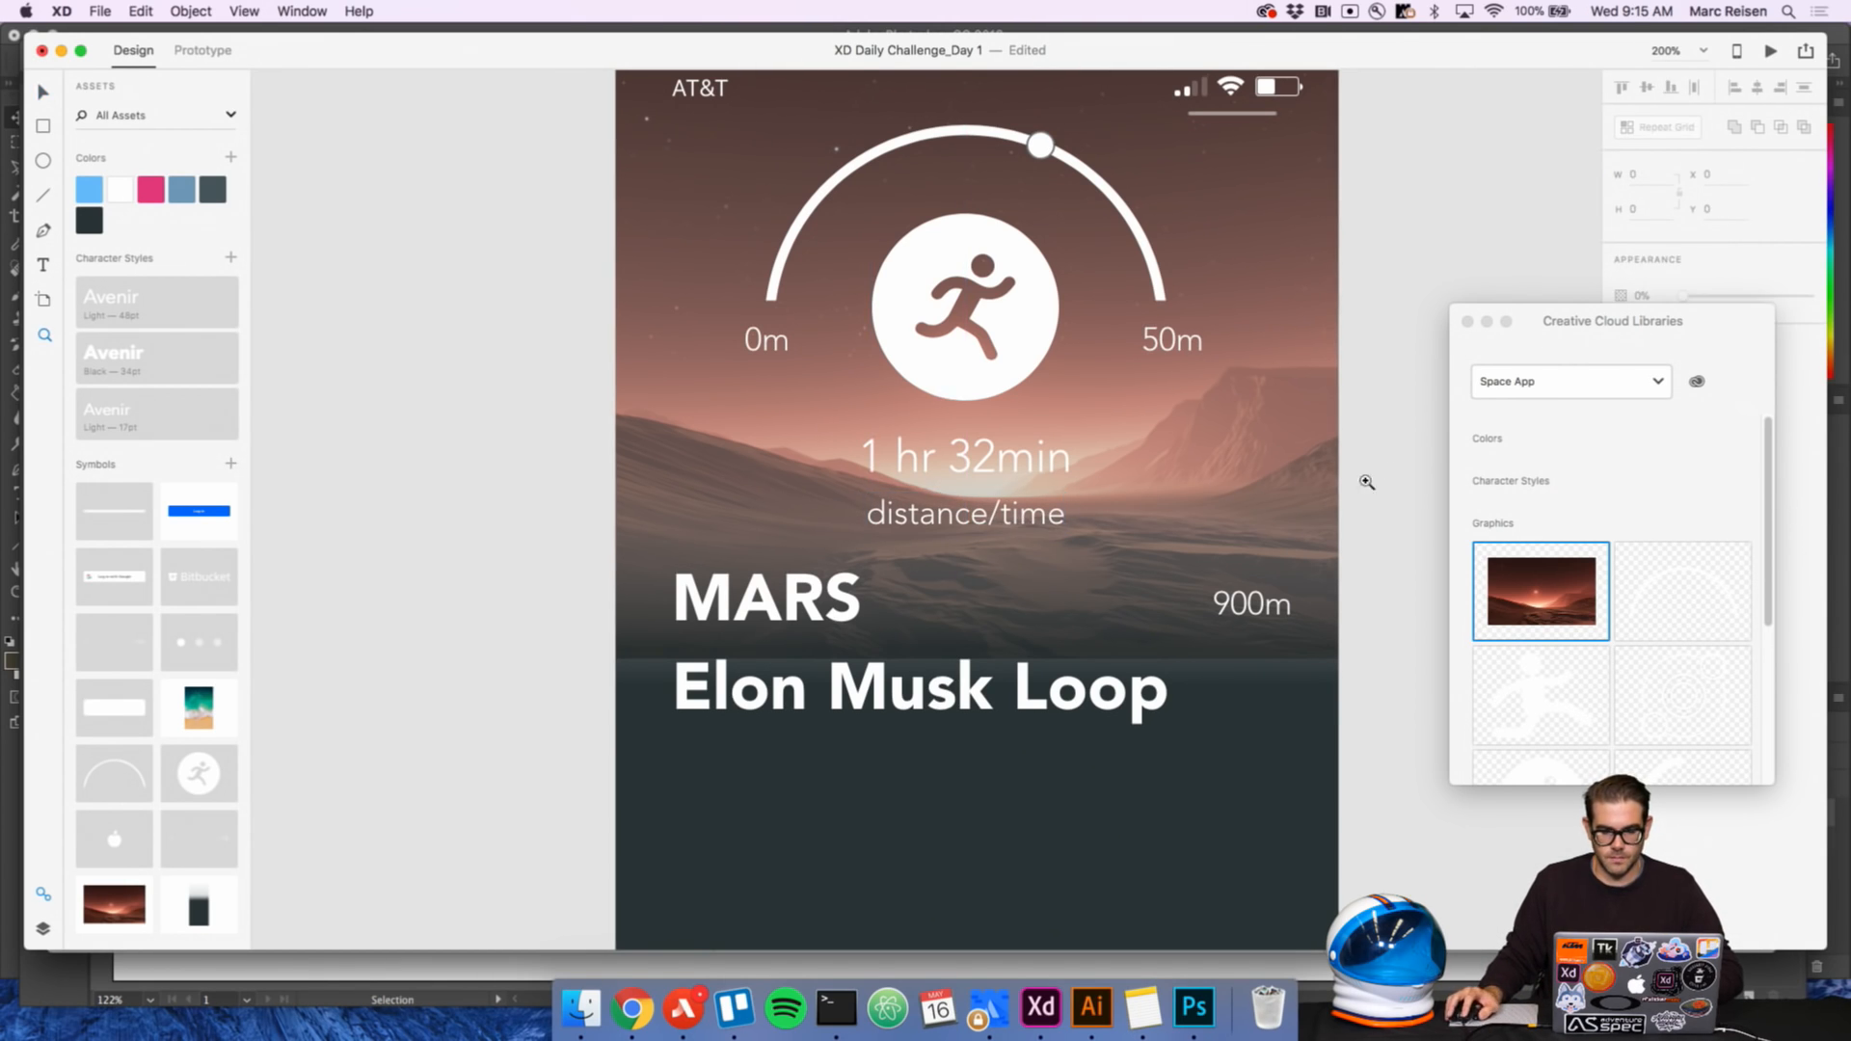
# Duplicate the 900m text into the empty dark area beneath the Elon Musk Loop heading
pyautogui.keyDown('alt'); pyautogui.click(1389, 472); pyautogui.keyUp('alt')
pyautogui.scroll(-4, 1181, 449)
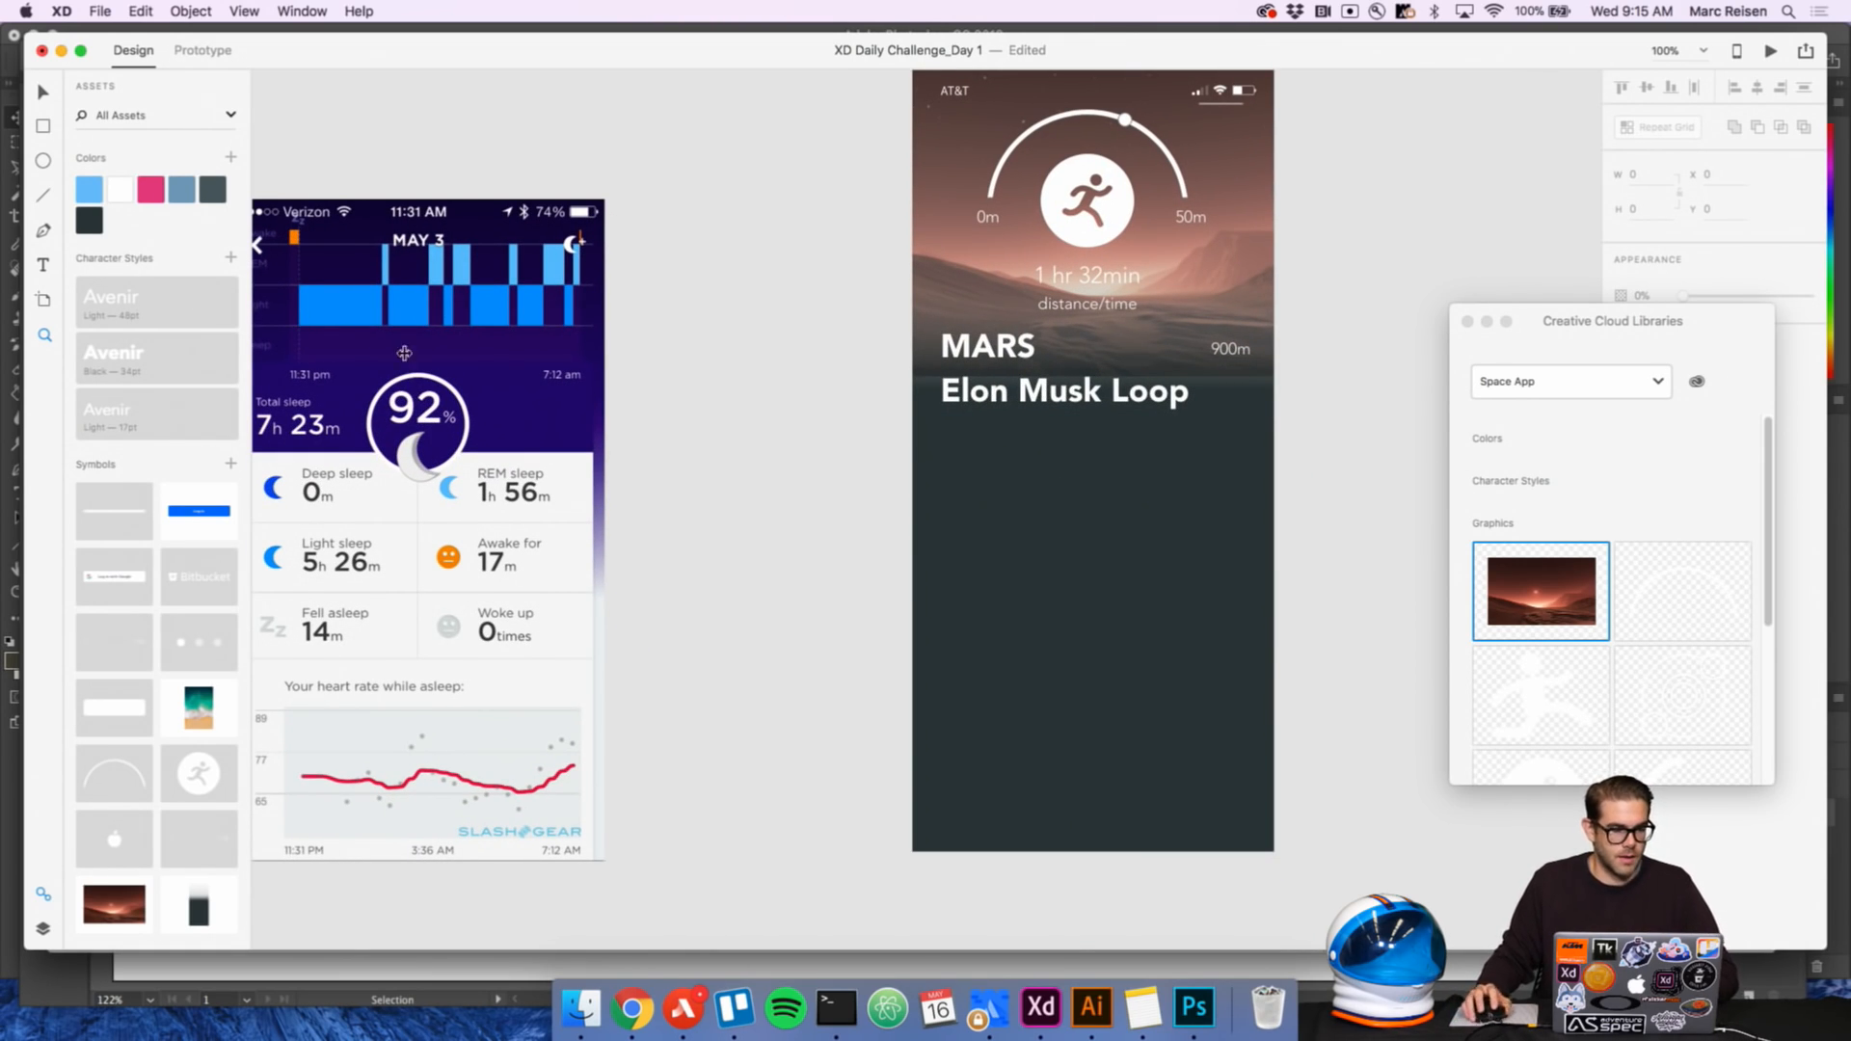
pyautogui.moveTo(1089, 432); pyautogui.dragTo(1103, 435)
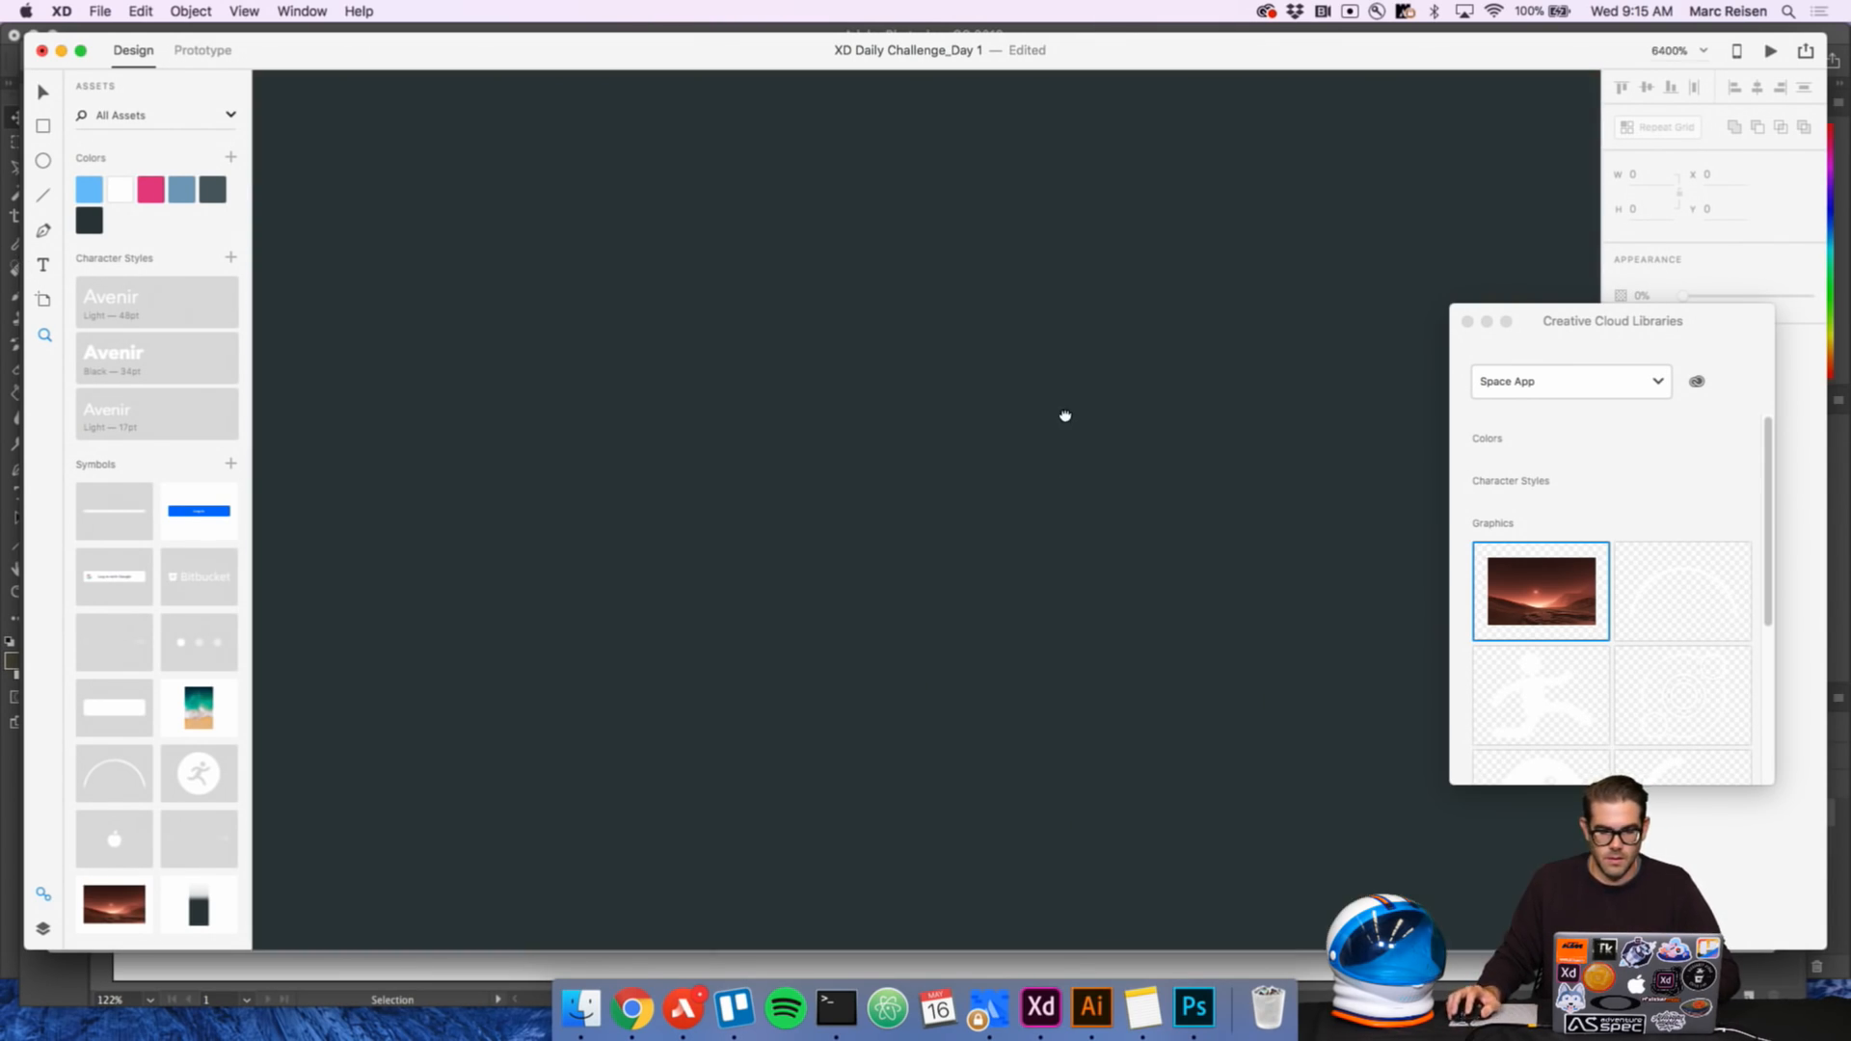
pyautogui.keyDown('alt'); pyautogui.click(1069, 414); pyautogui.keyUp('alt')
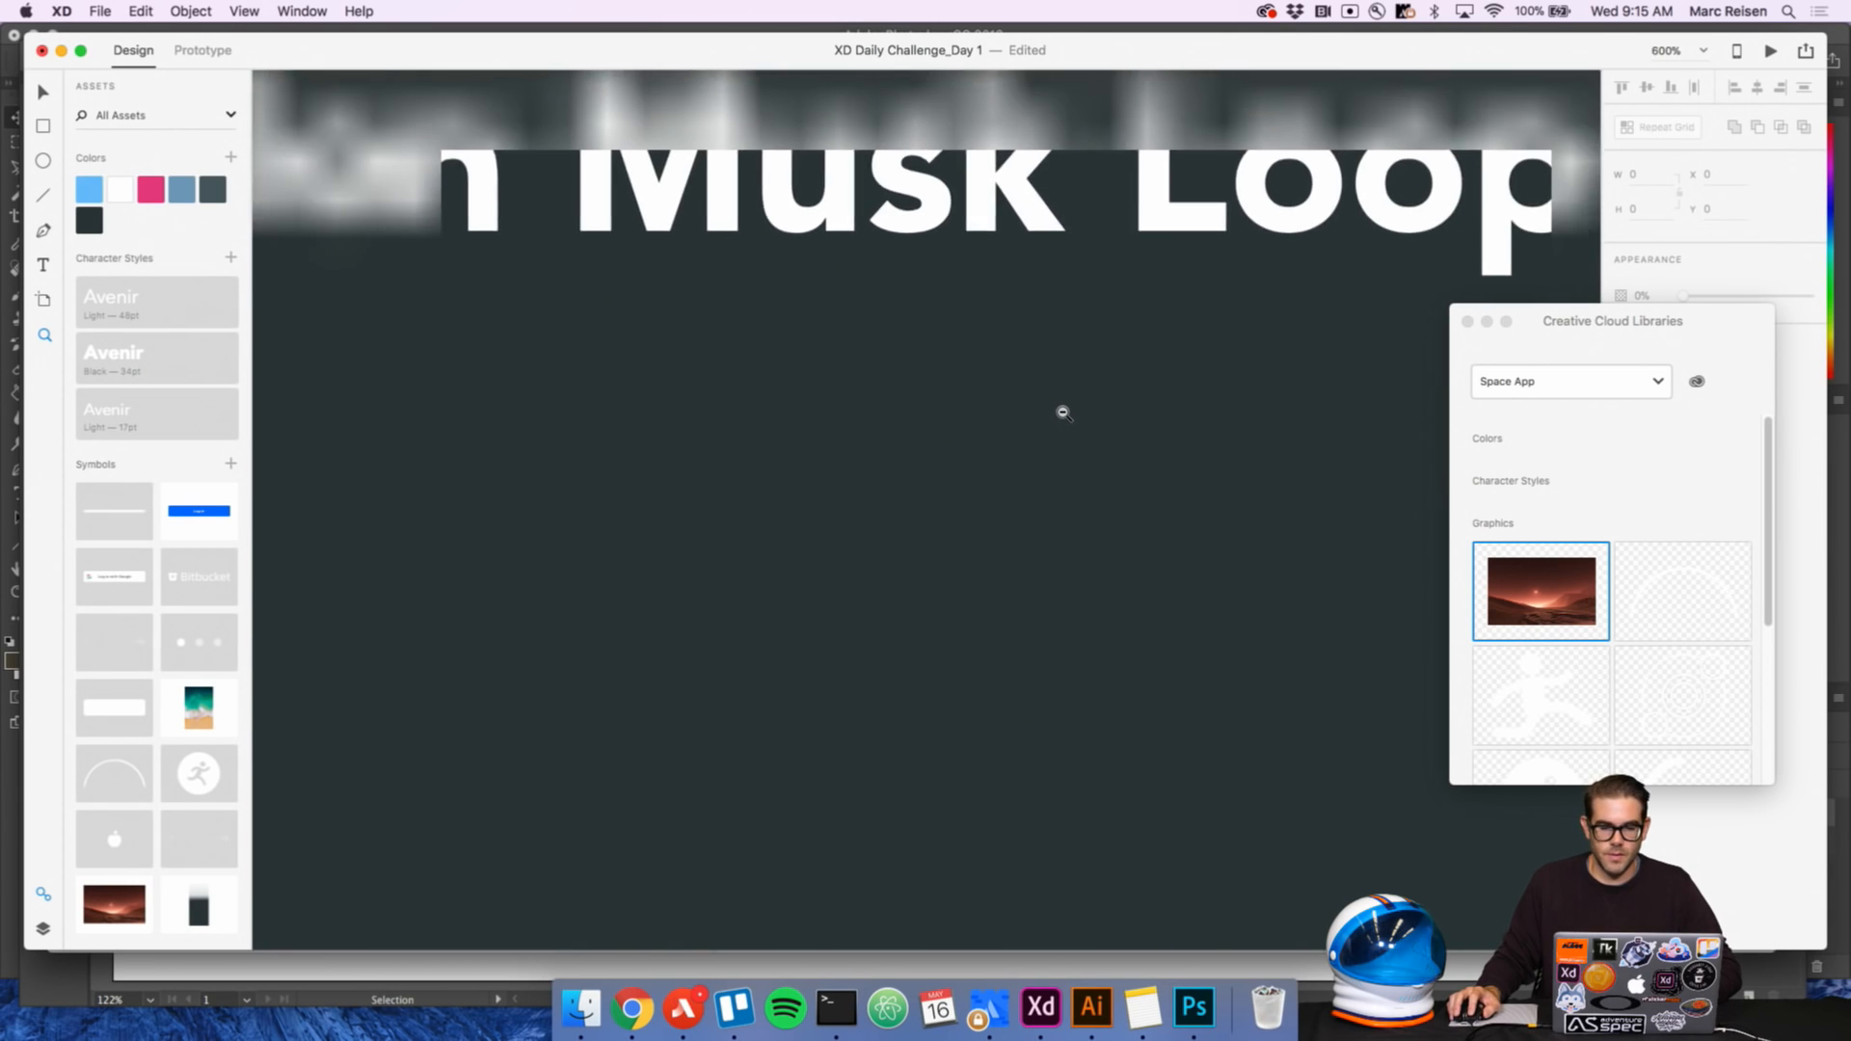
pyautogui.keyDown('alt'); pyautogui.click(1062, 413); pyautogui.keyUp('alt')
pyautogui.keyDown('alt'); pyautogui.click(1061, 413); pyautogui.keyUp('alt')
pyautogui.keyDown('alt'); pyautogui.click(1061, 412); pyautogui.keyUp('alt')
pyautogui.moveTo(1063, 411); pyautogui.dragTo(956, 403)
pyautogui.click(1200, 242)
pyautogui.moveTo(1200, 242); pyautogui.dragTo(687, 549)
pyautogui.moveTo(713, 323); pyautogui.dragTo(707, 324)
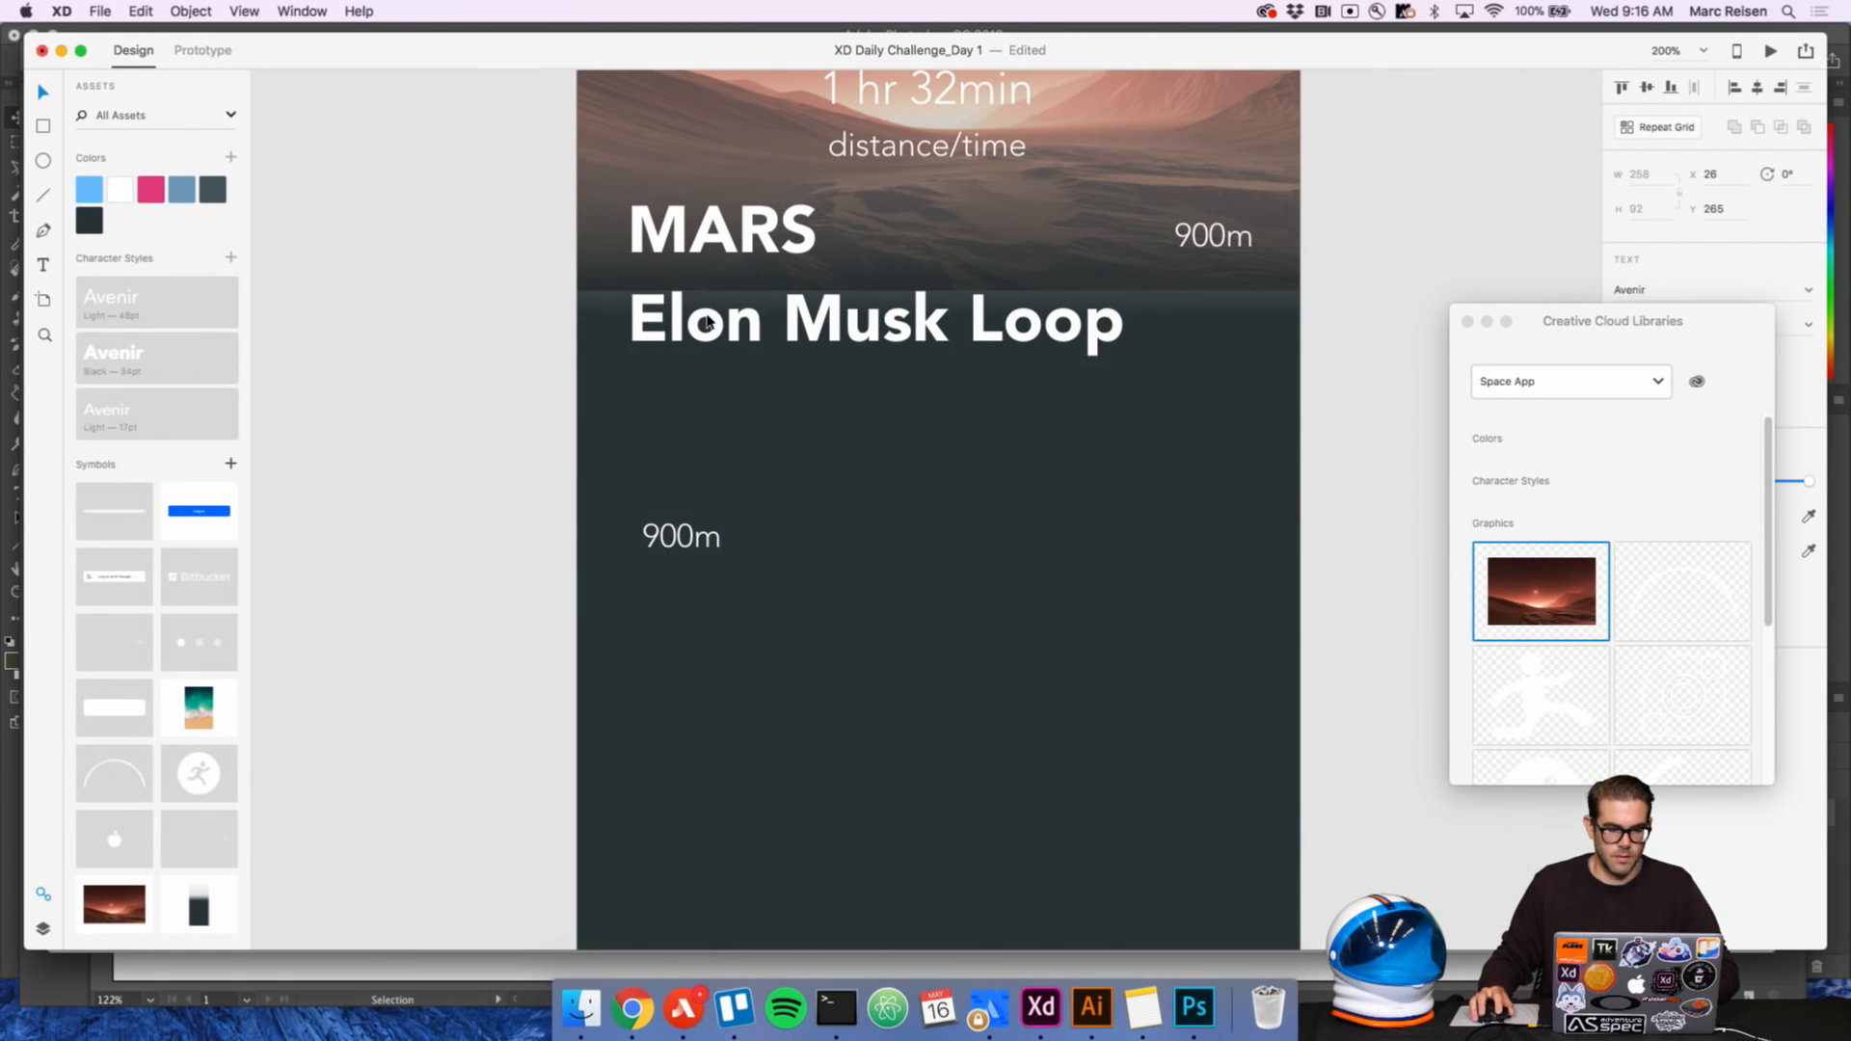
# Reword the duplicated 900m text as "Skip"
pyautogui.doubleClick(675, 540)
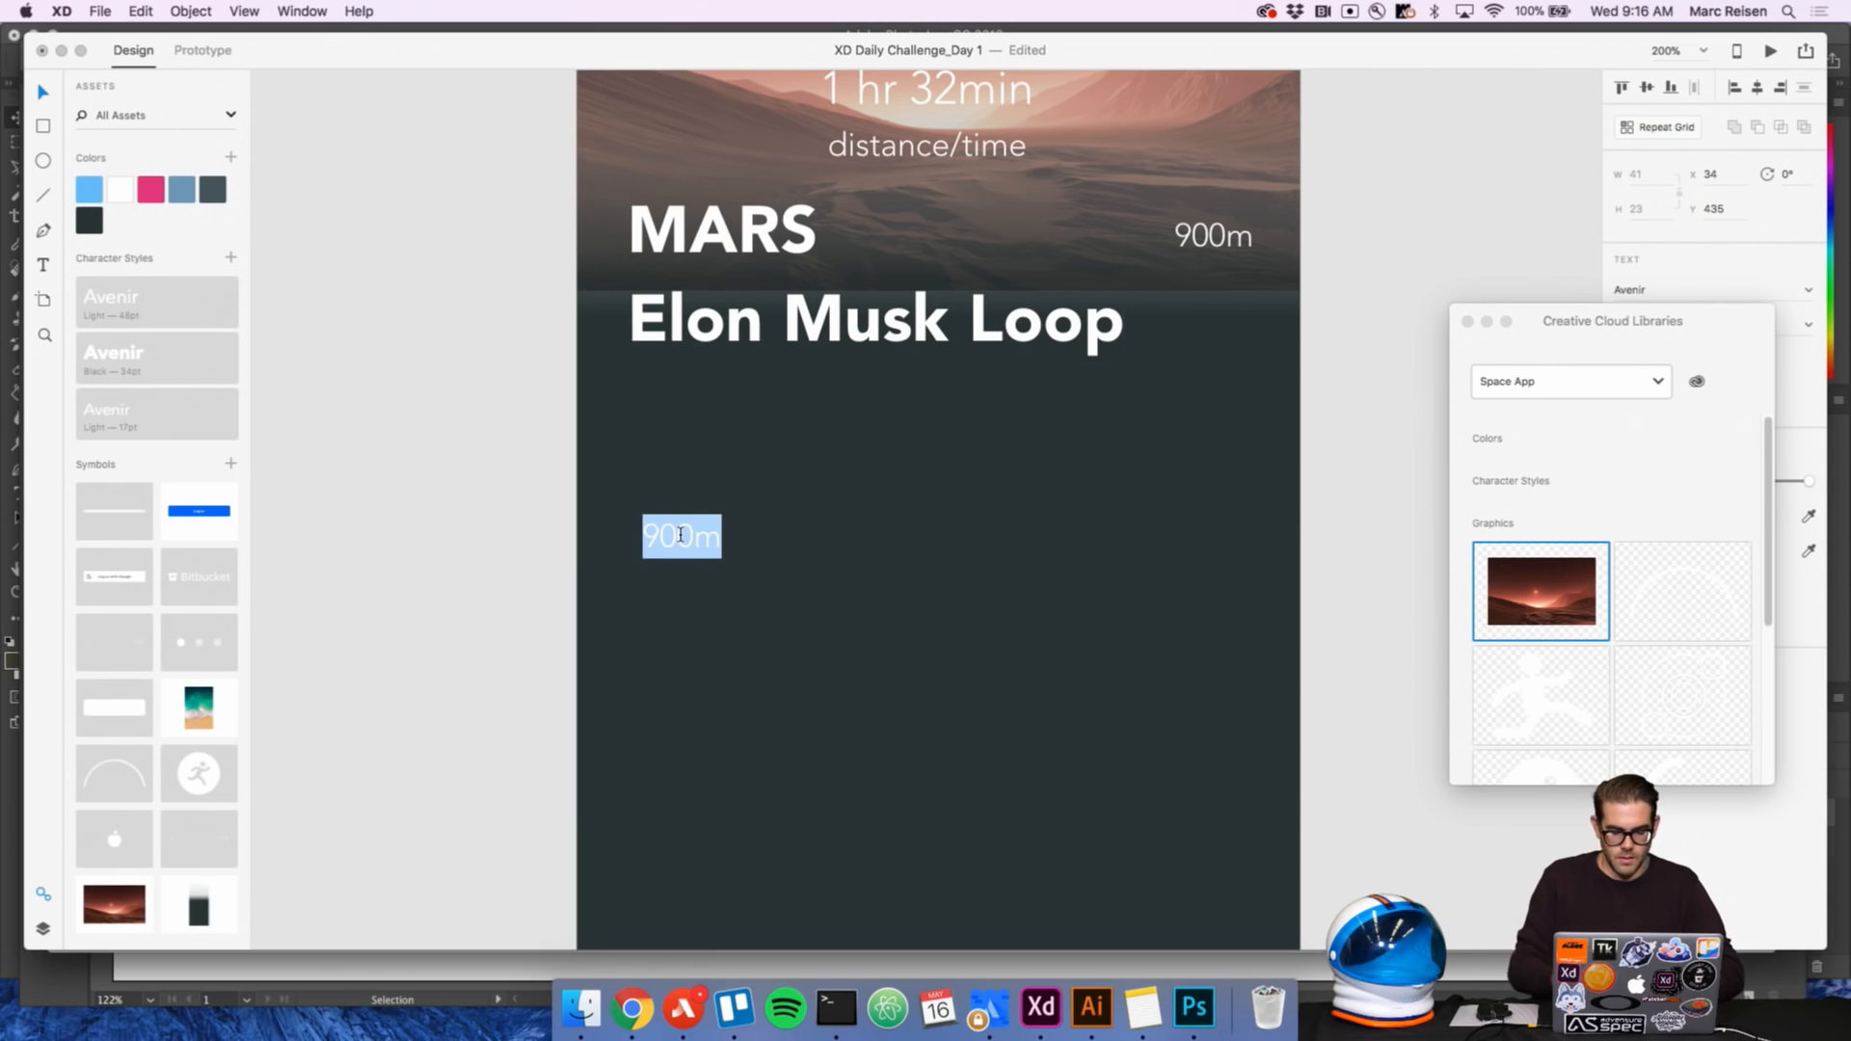
pyautogui.write('Skip')
pyautogui.press('Escape')
# Add the text "32" and place it directly above the Skip label
pyautogui.click(44, 265)
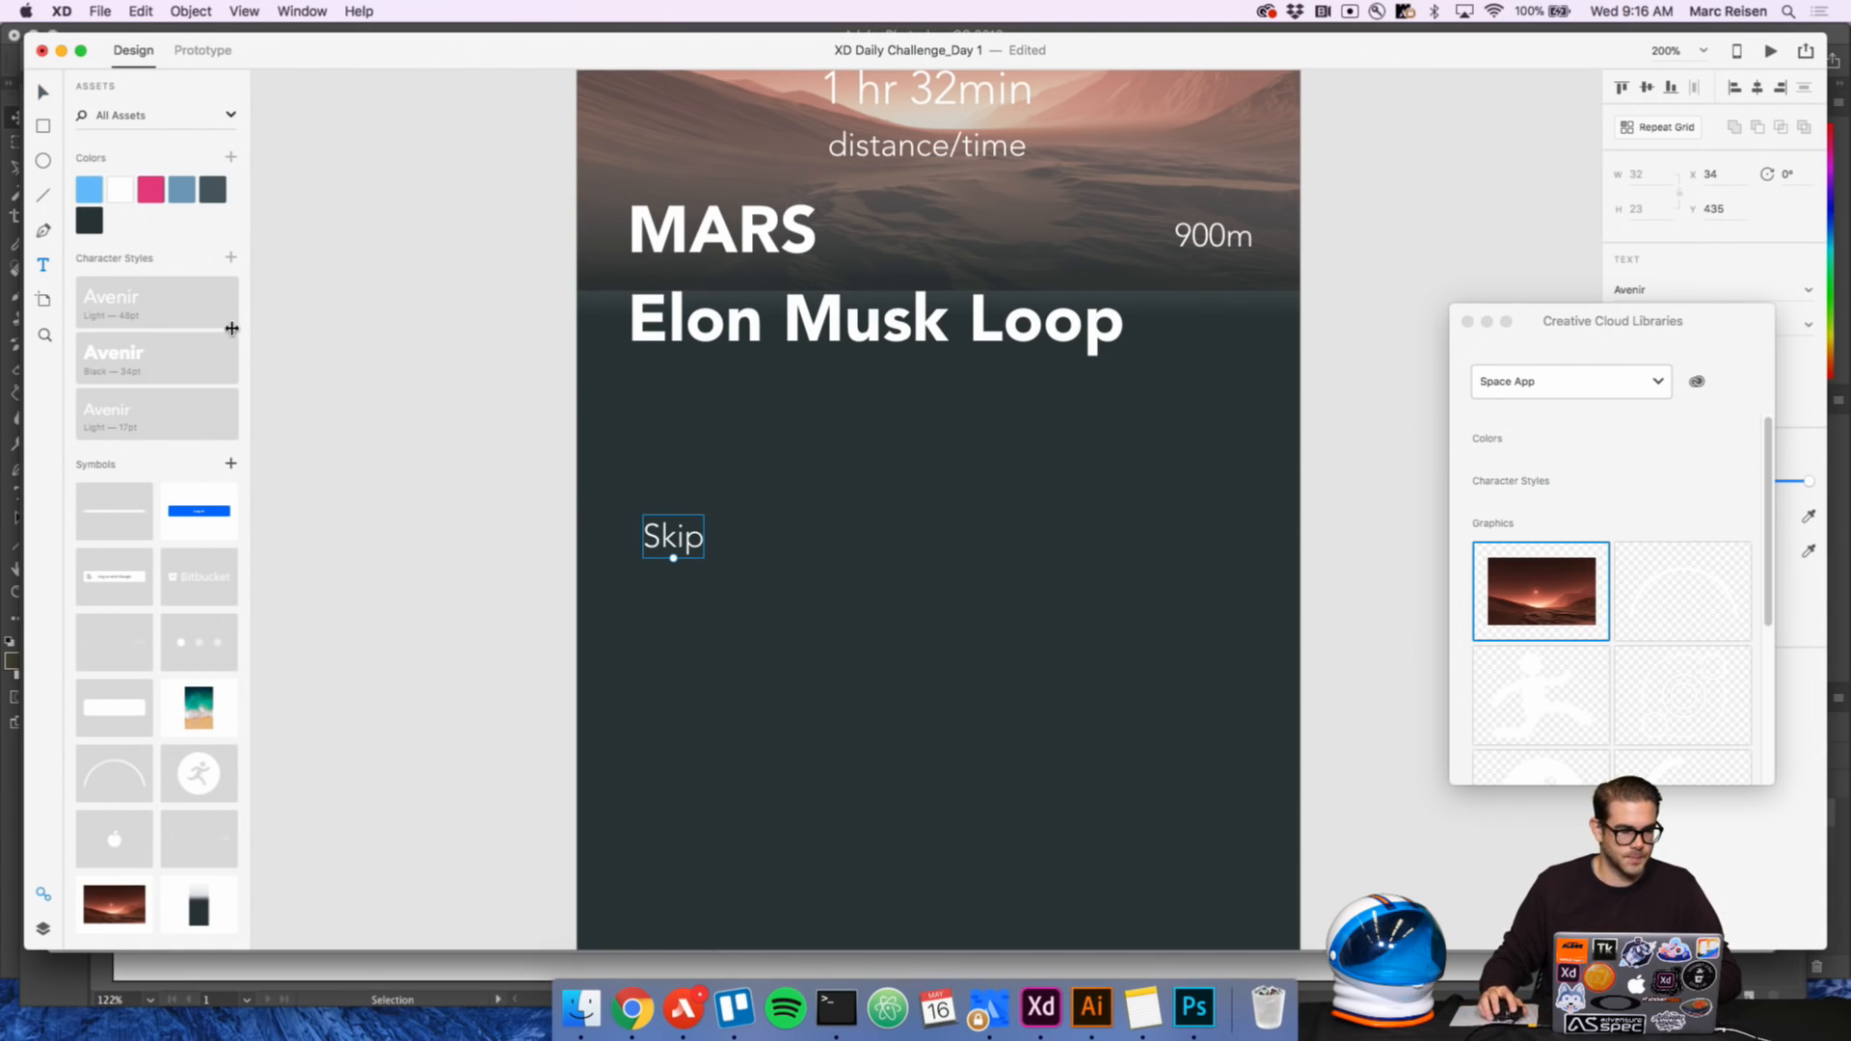
pyautogui.click(646, 454)
pyautogui.write('32')
pyautogui.press('Escape')
pyautogui.click(472, 453)
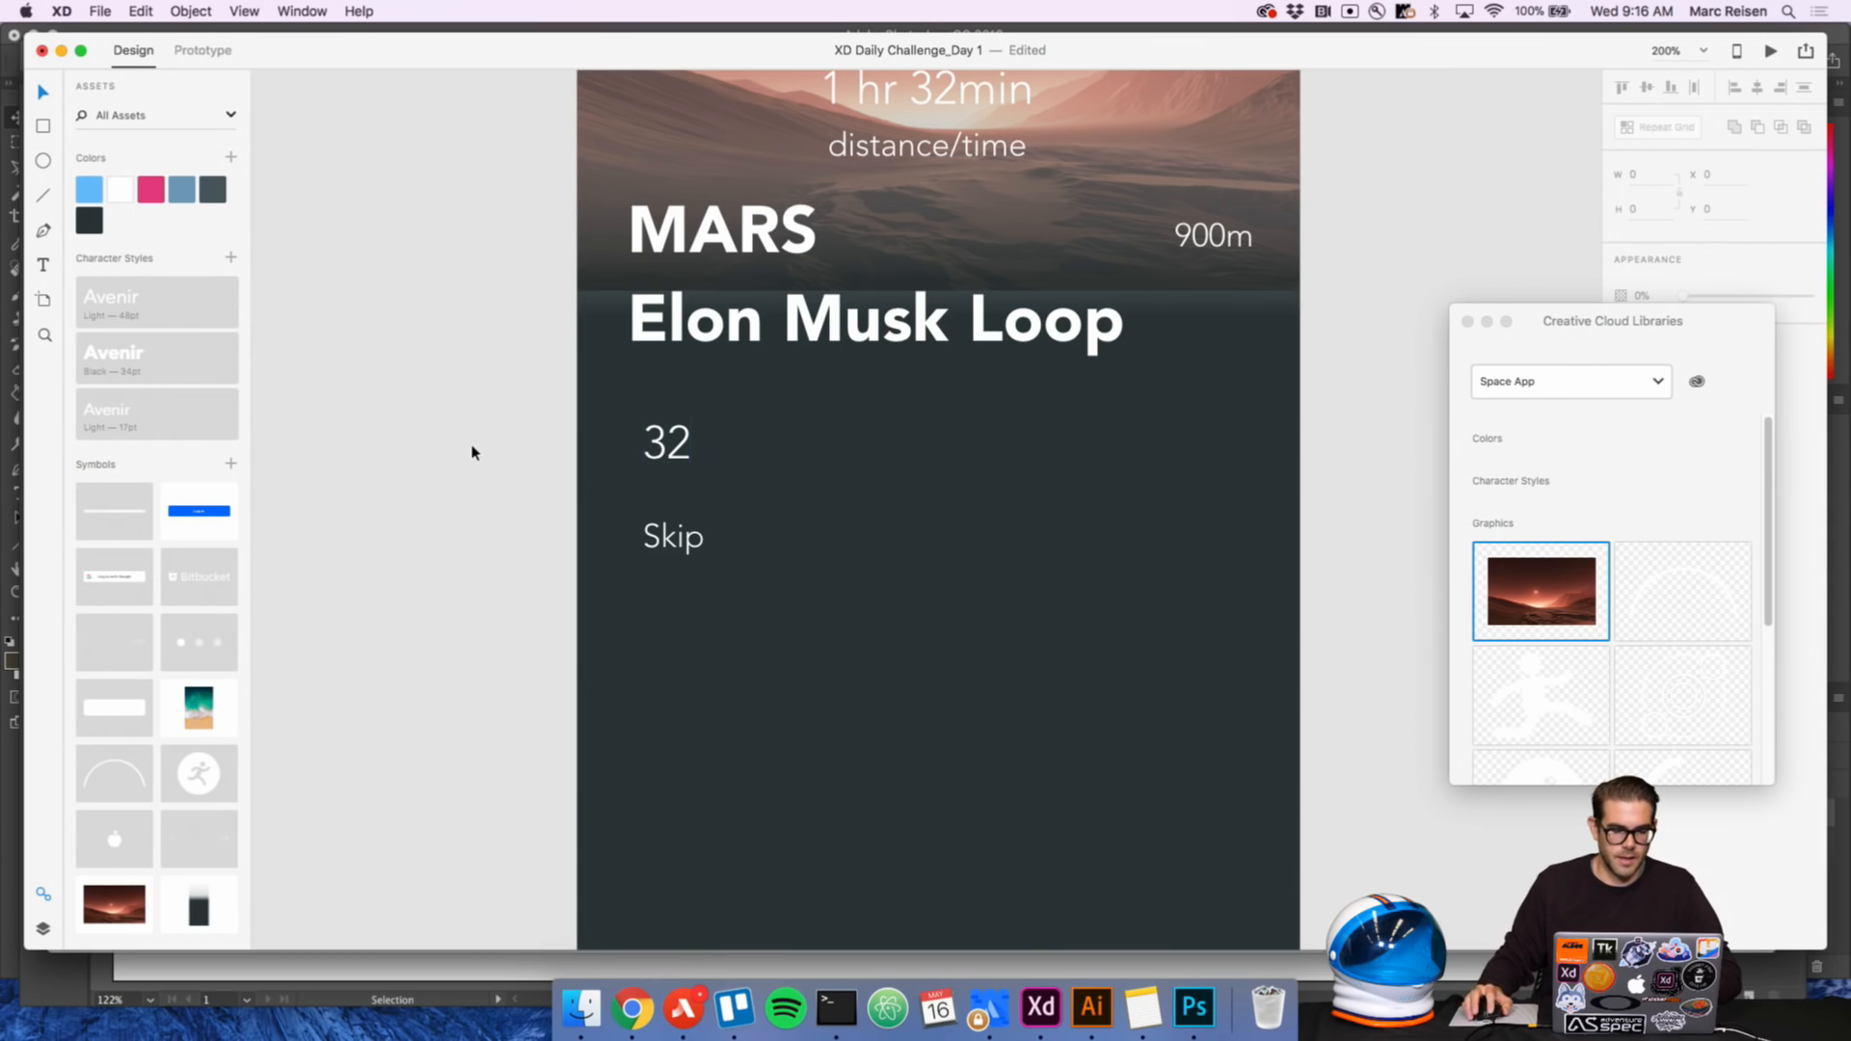
pyautogui.moveTo(693, 448); pyautogui.dragTo(685, 484)
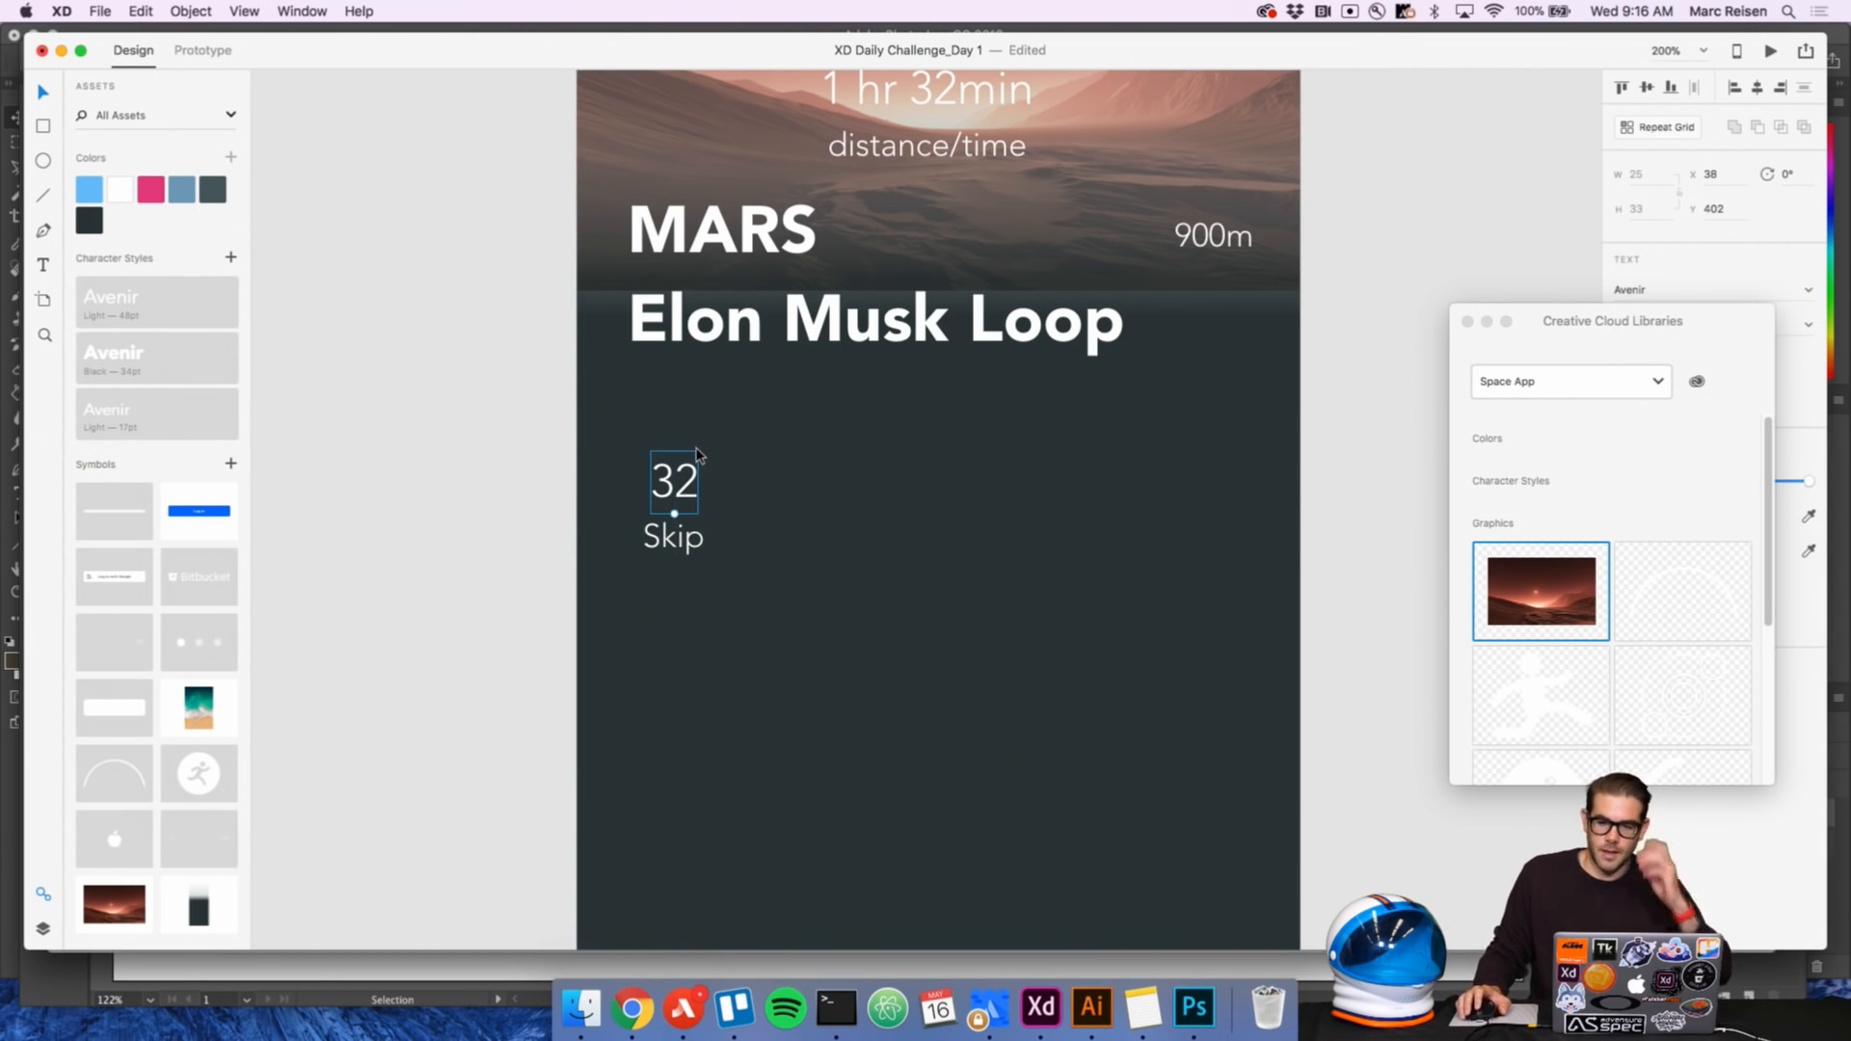
# Apply the Avenir Black 34pt character style to the 32 and recentre it over the Skip label
pyautogui.click(183, 357)
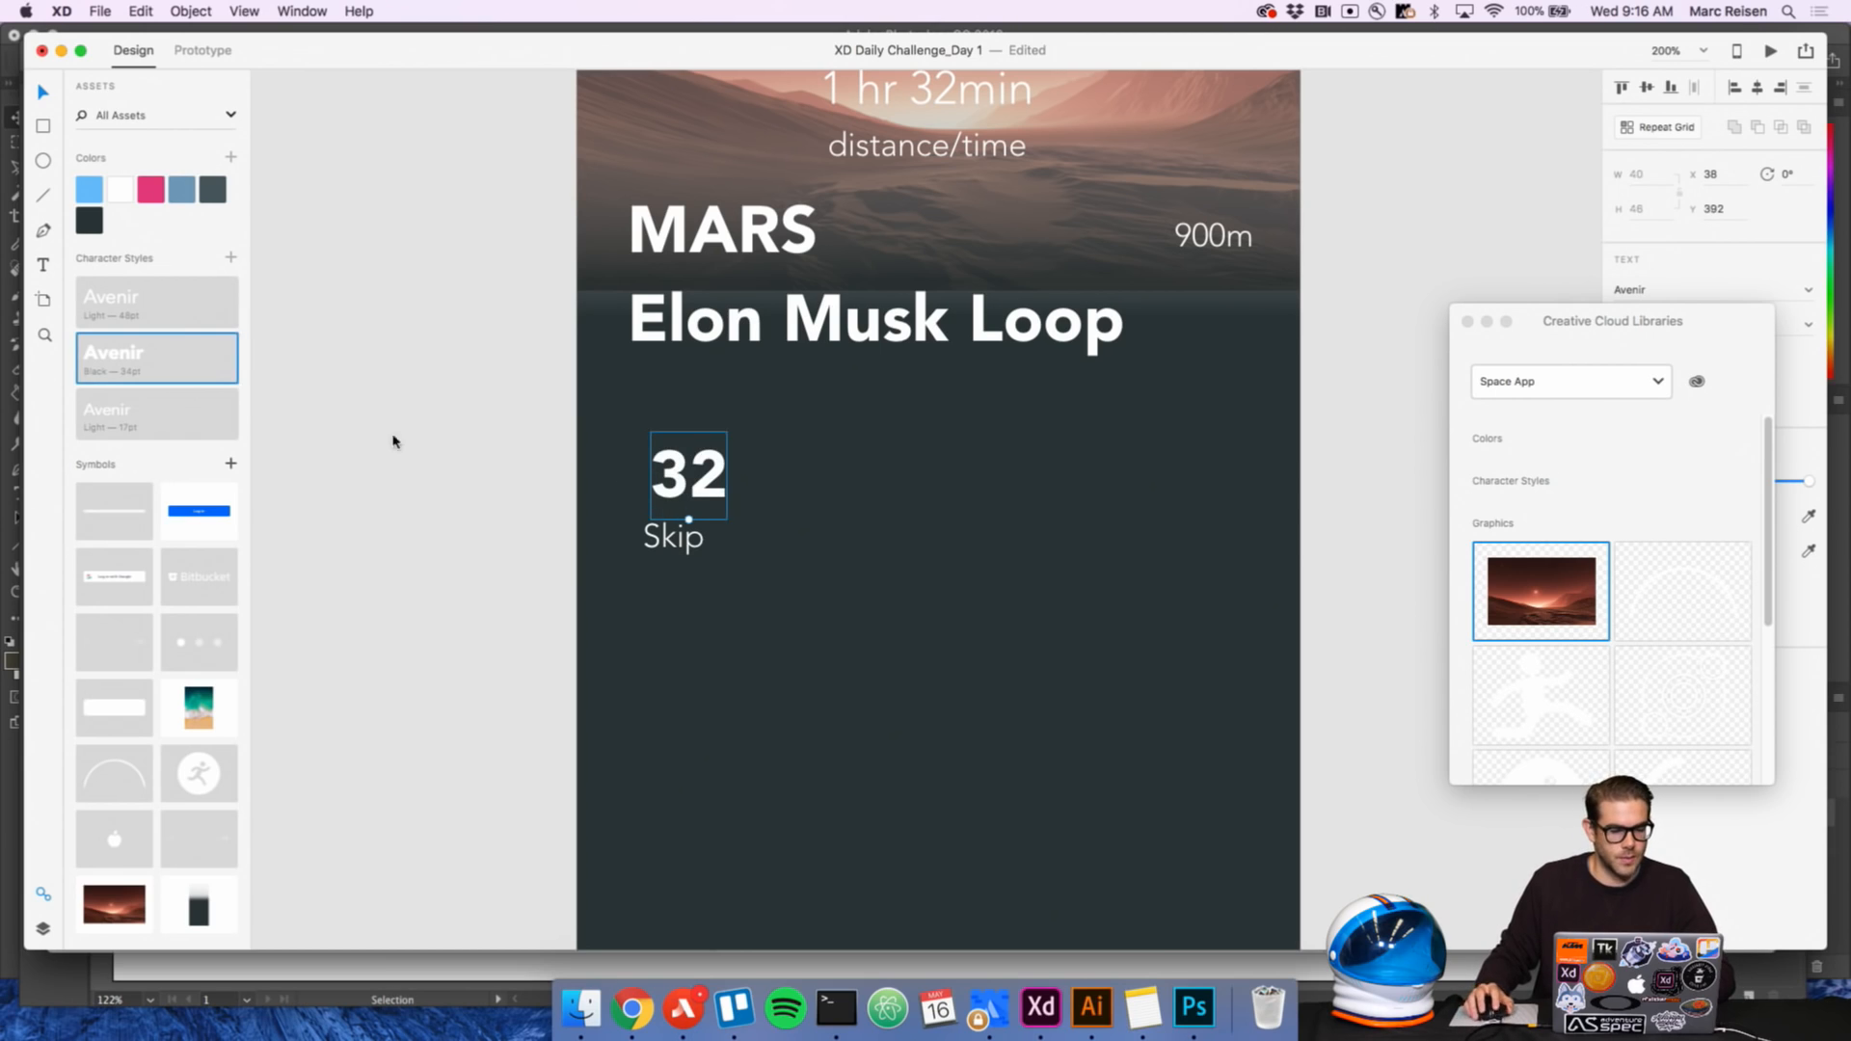
pyautogui.moveTo(687, 493); pyautogui.dragTo(698, 485)
pyautogui.click(506, 506)
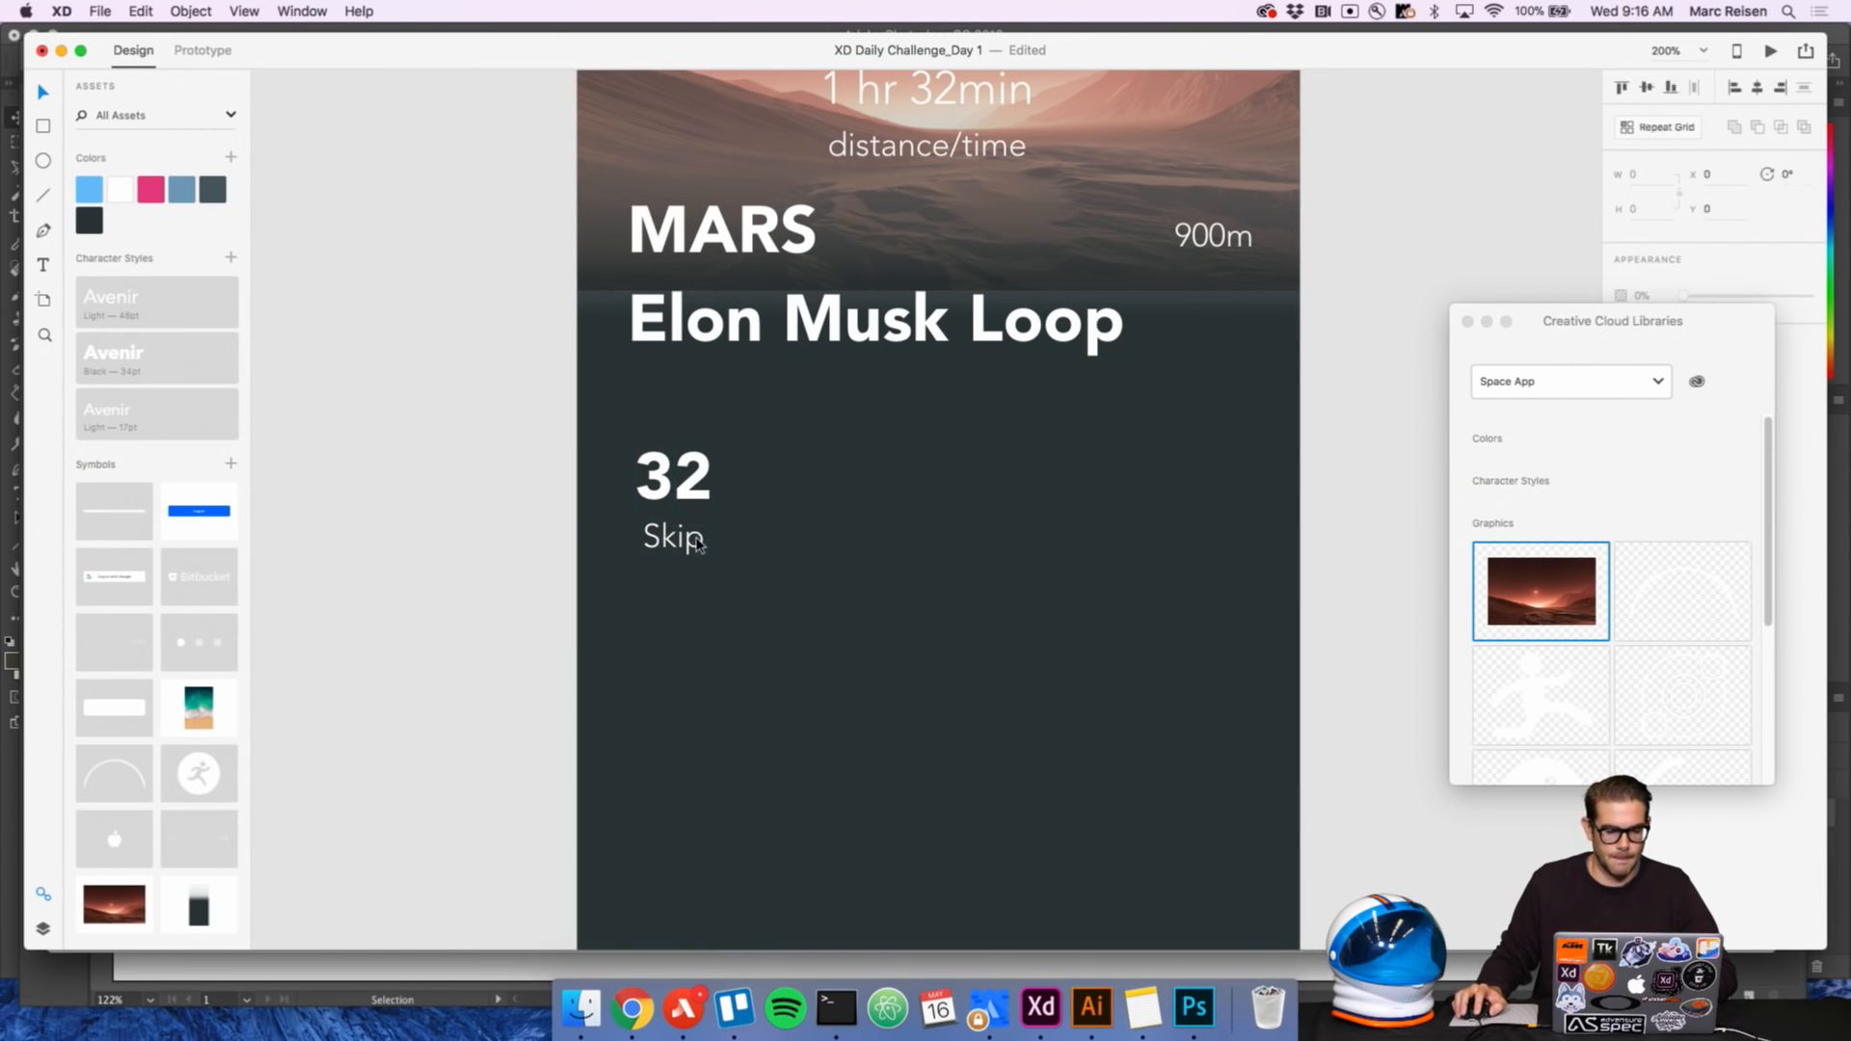
# Change the Skip label to "Skips" and centre it beneath the 32
pyautogui.doubleClick(696, 544)
pyautogui.click(698, 539)
pyautogui.write('2')
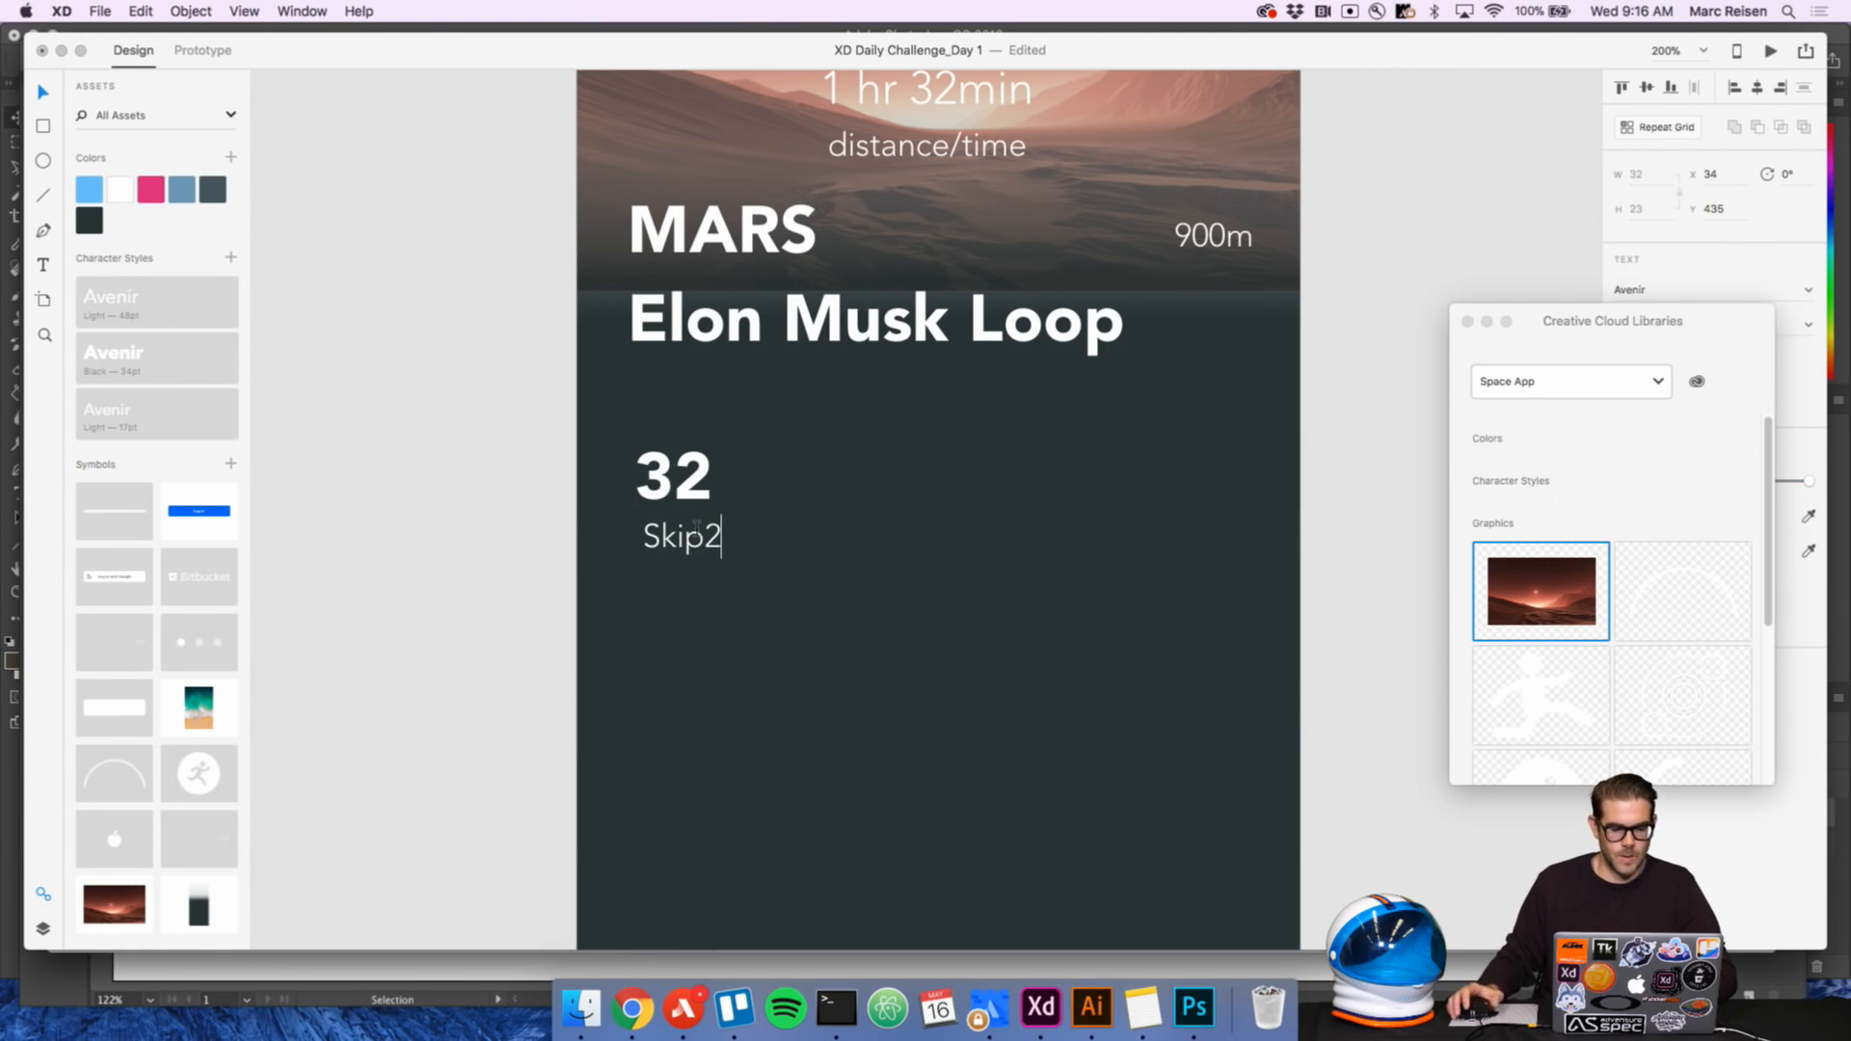
pyautogui.press('BackSpace')
pyautogui.write('2')
pyautogui.press('BackSpace')
pyautogui.write('s')
pyautogui.press('Escape')
pyautogui.moveTo(682, 546); pyautogui.dragTo(669, 540)
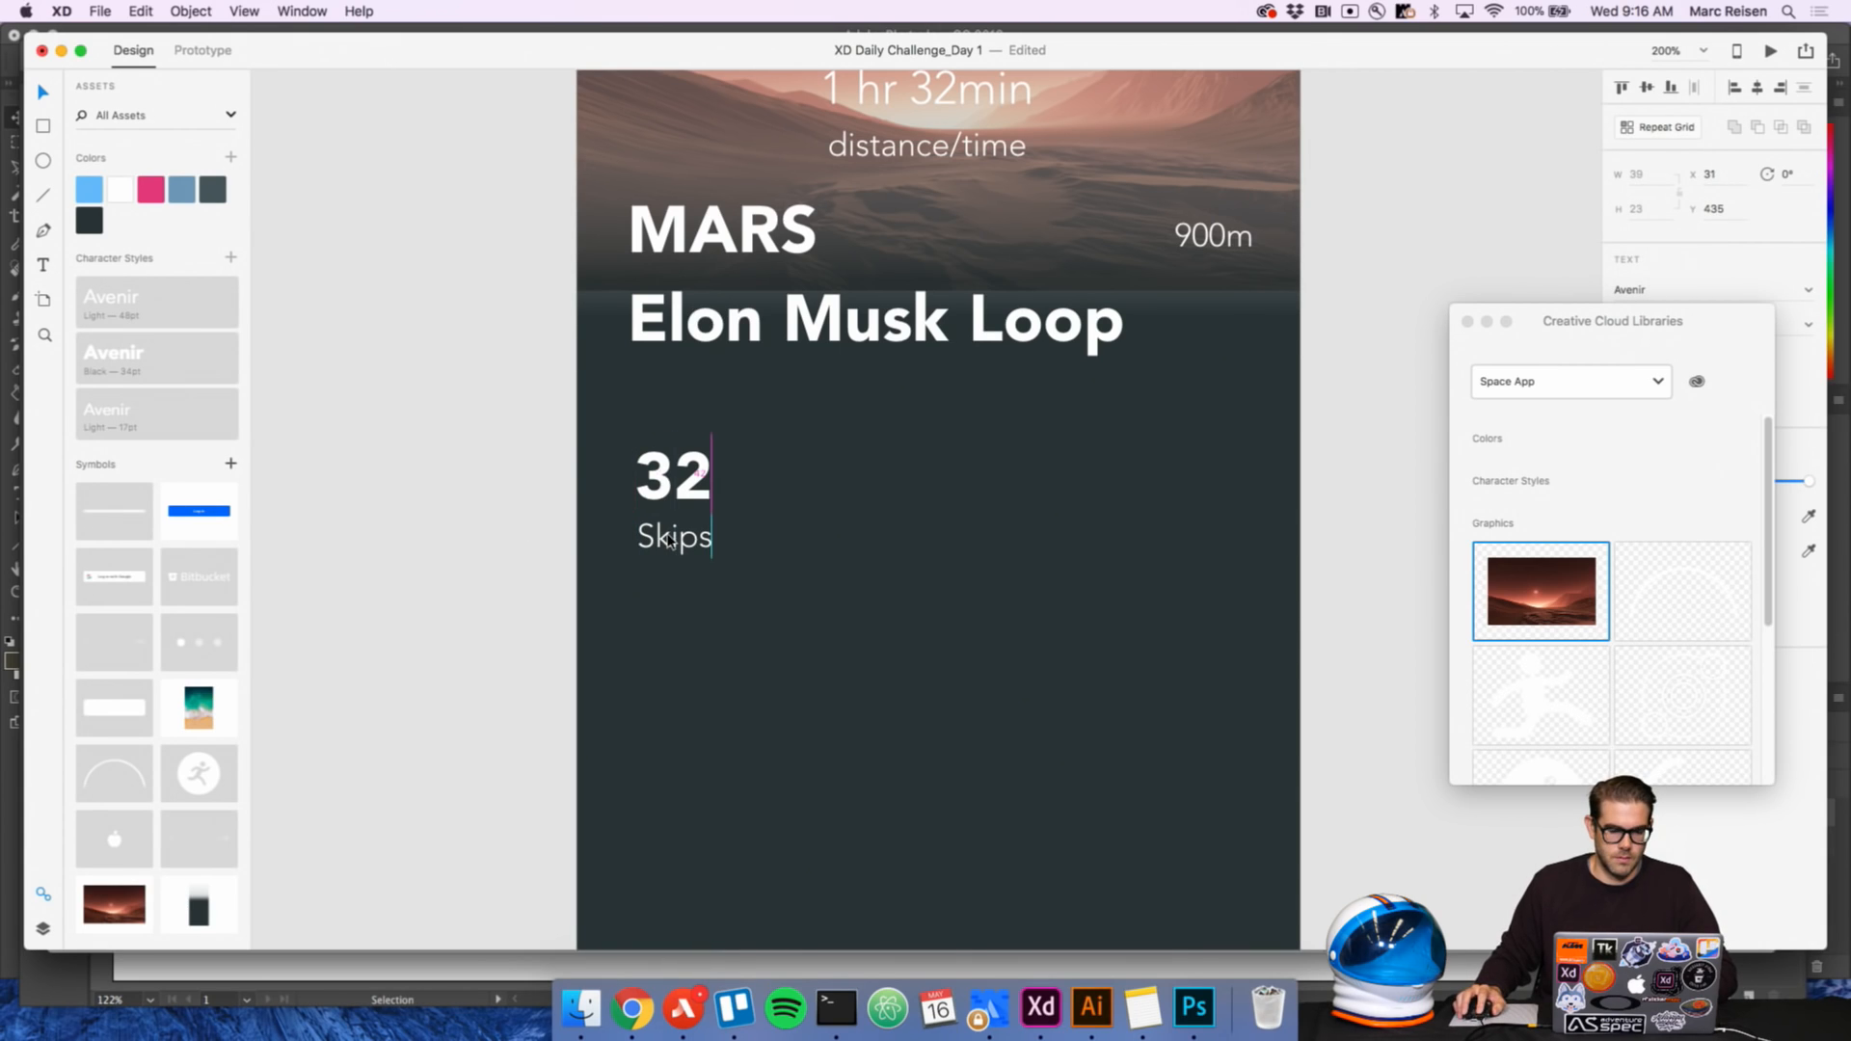
pyautogui.click(523, 520)
# Turn the 32 and Skips texts into a repeat grid with five items across the artboard
pyautogui.moveTo(544, 448); pyautogui.dragTo(743, 574)
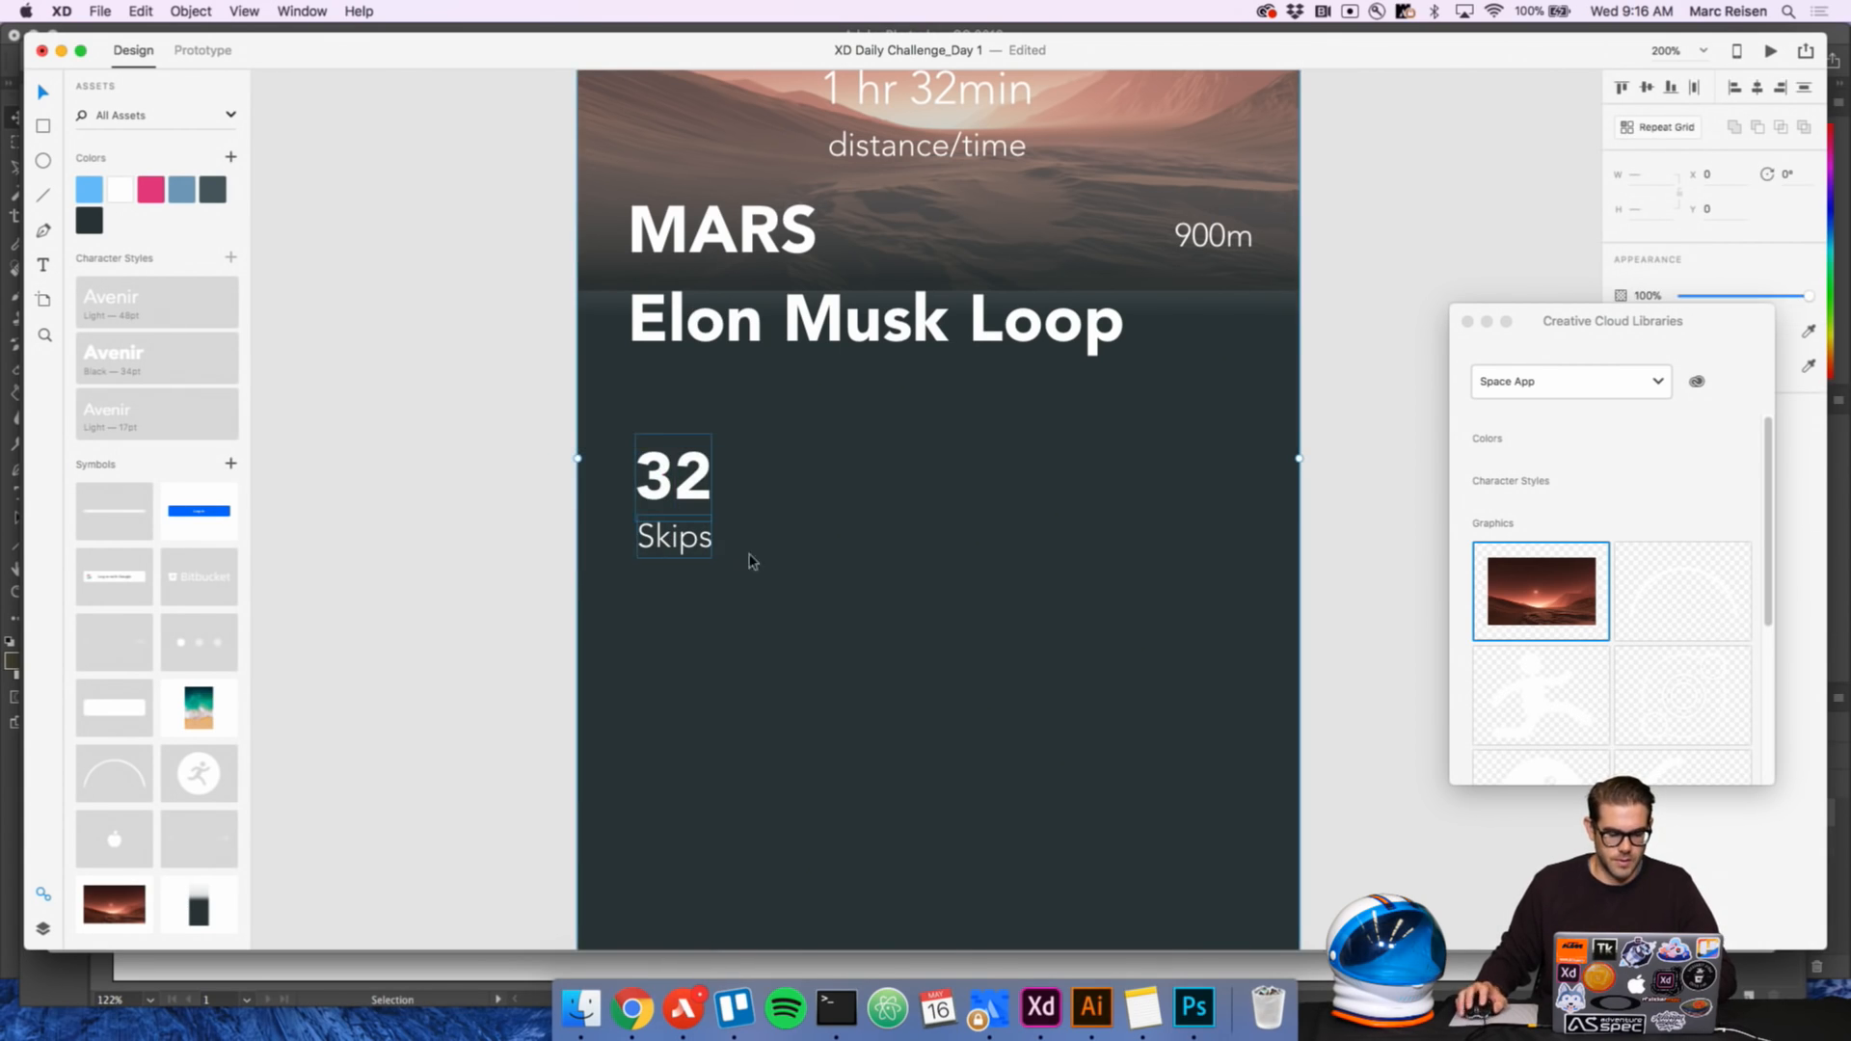
pyautogui.press('super+r')
pyautogui.moveTo(713, 495); pyautogui.dragTo(1289, 490)
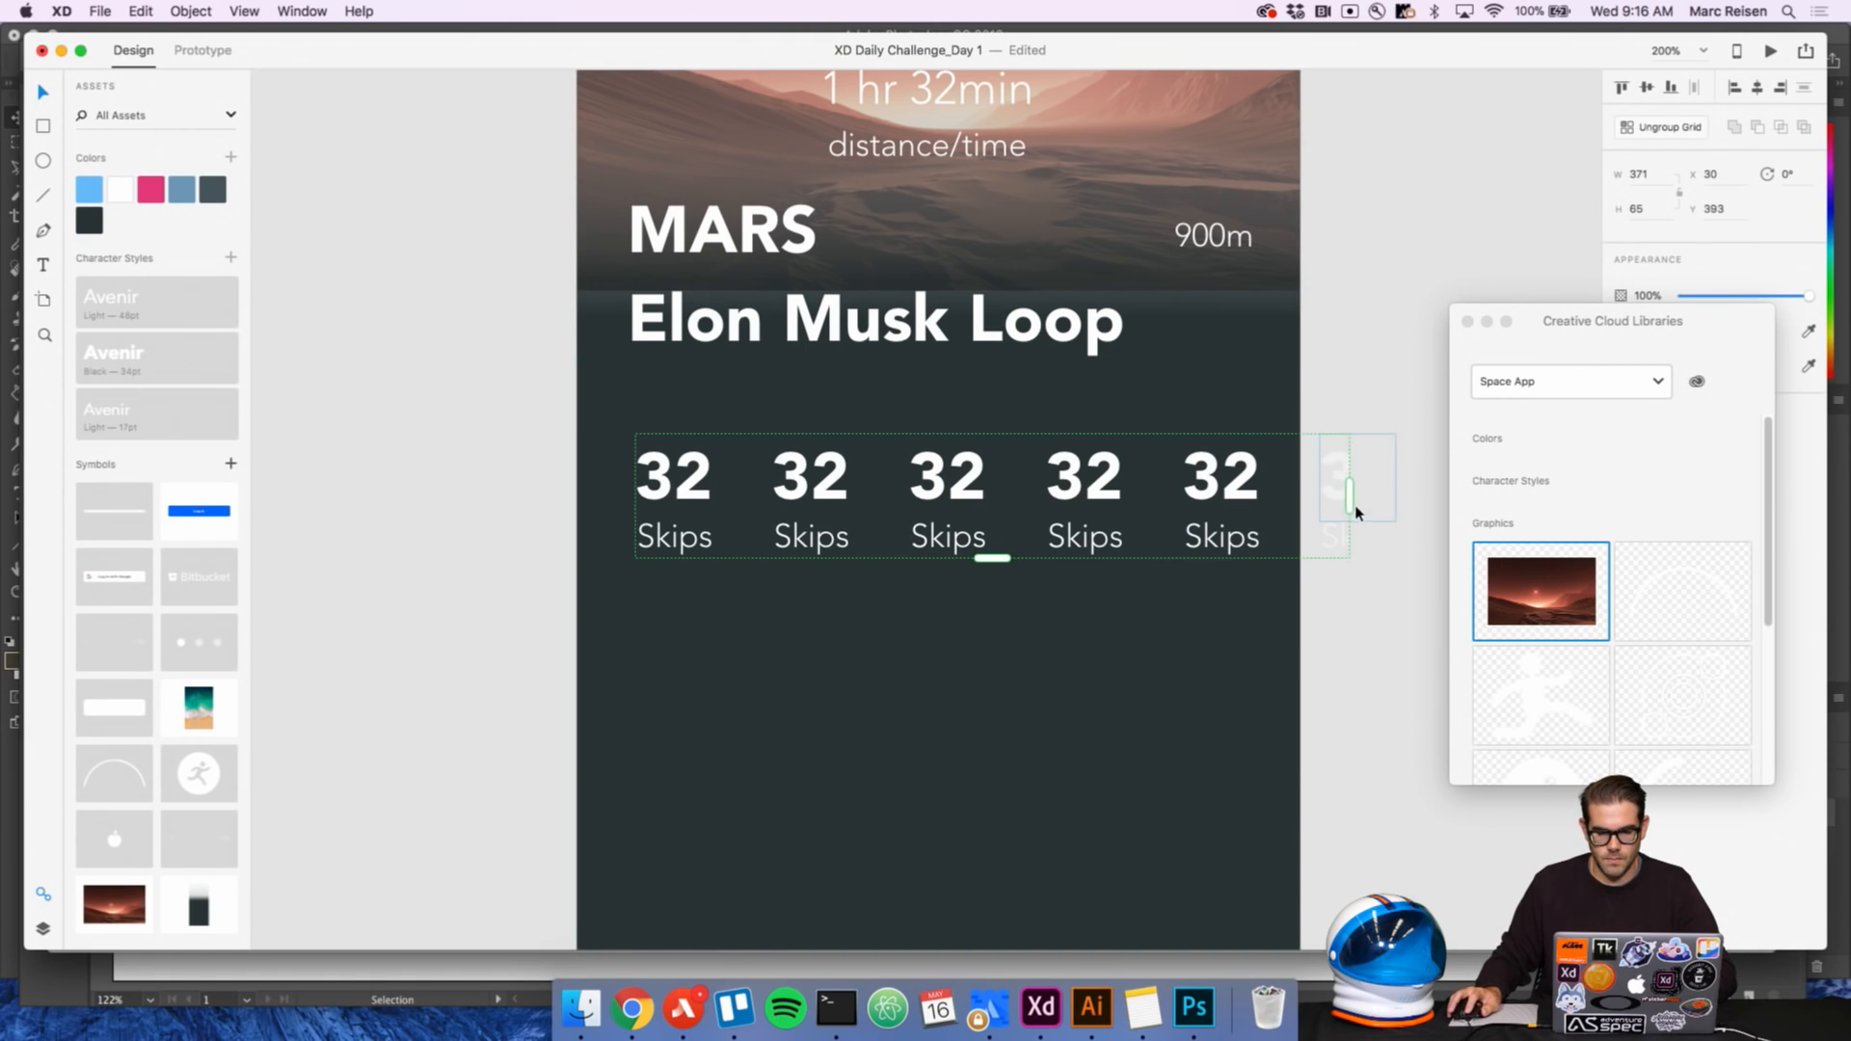
pyautogui.moveTo(1349, 508); pyautogui.dragTo(1263, 497)
pyautogui.press('Escape')
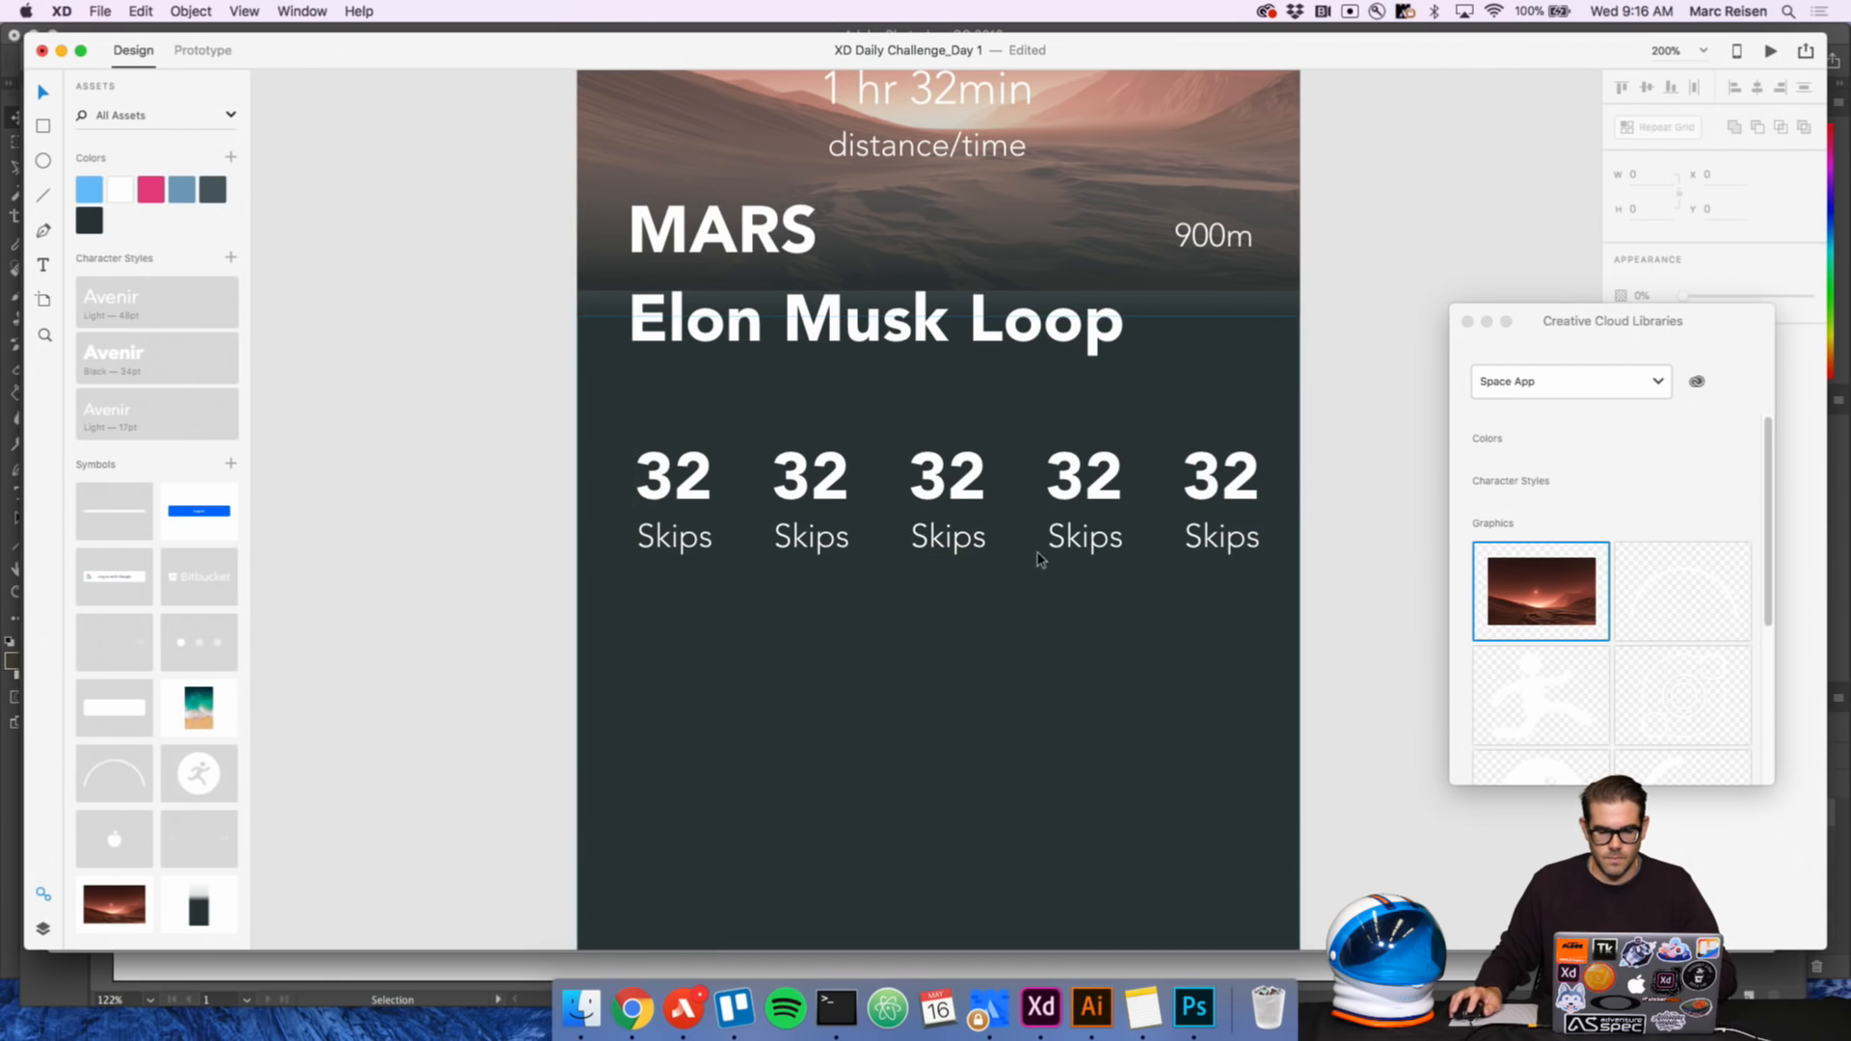
# Reduce the repeat grid to three items and widen the gaps so they span the artboard between its margins
pyautogui.click(1182, 482)
pyautogui.moveTo(1180, 482); pyautogui.dragTo(1037, 496)
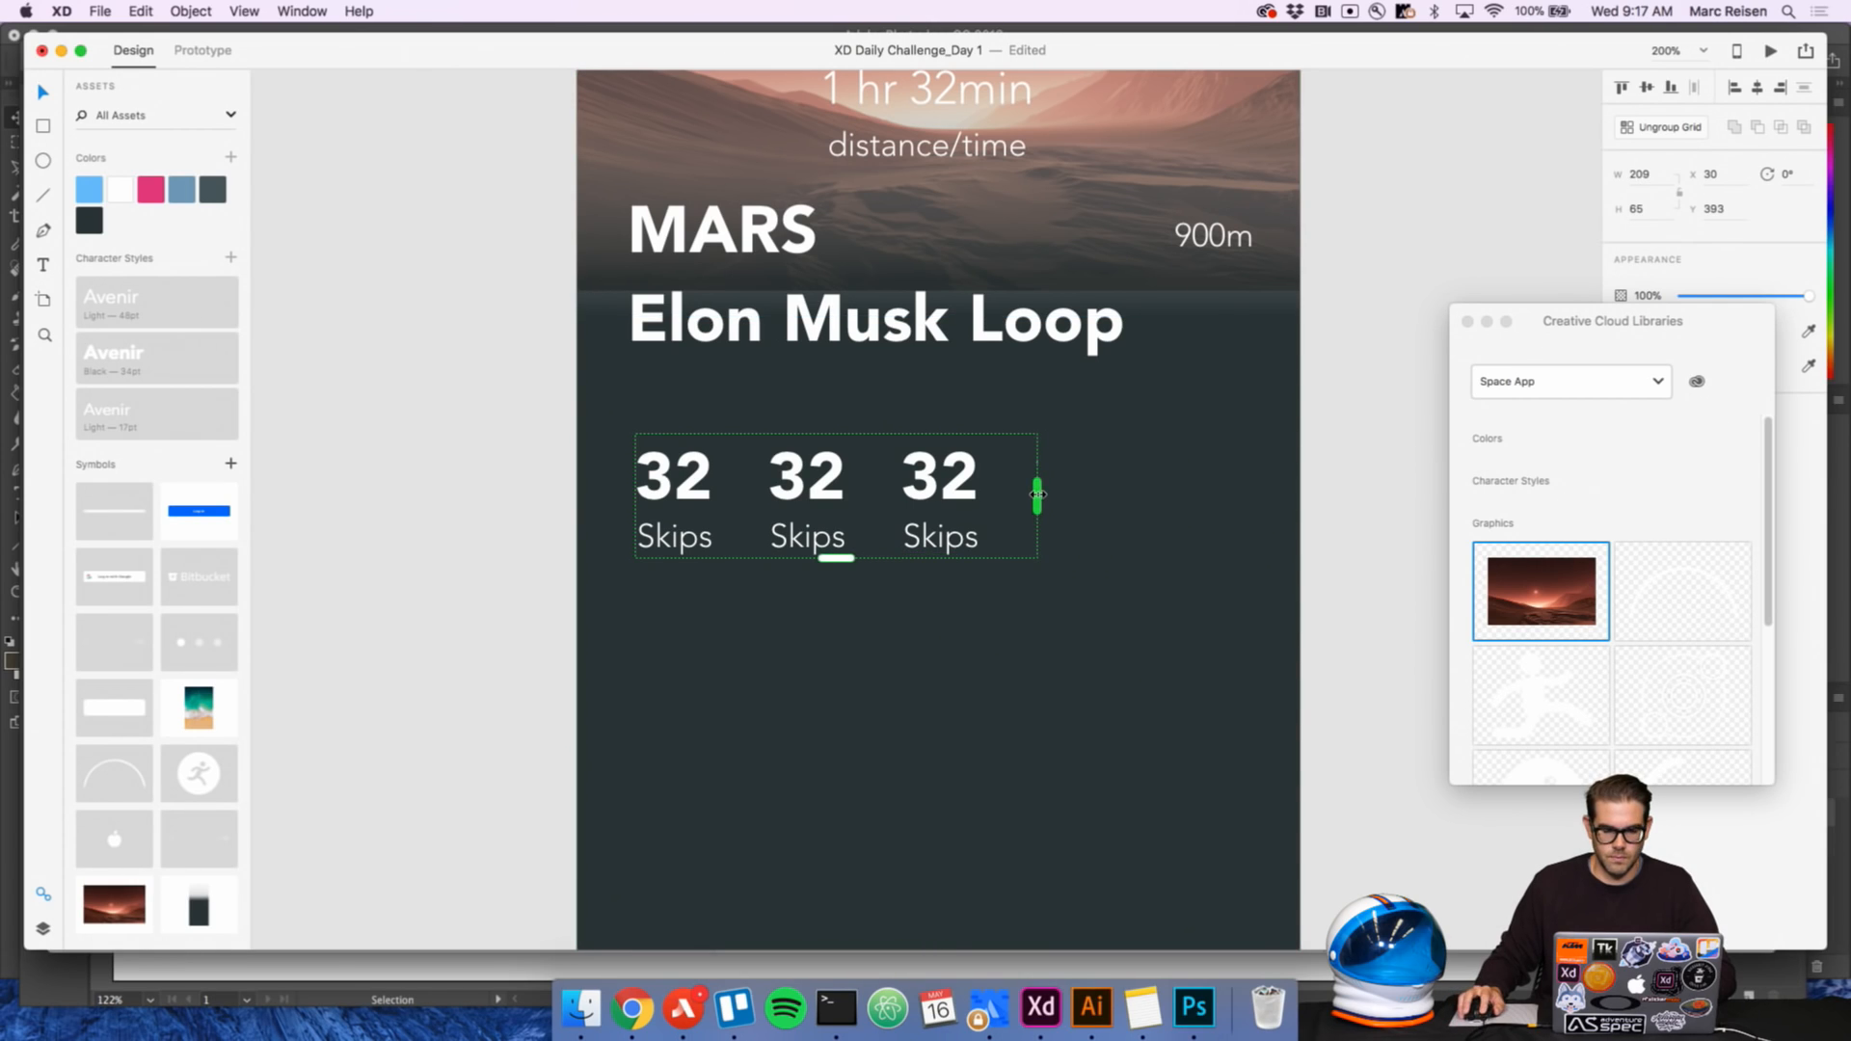
pyautogui.moveTo(849, 498); pyautogui.dragTo(1105, 504)
pyautogui.press('Right')
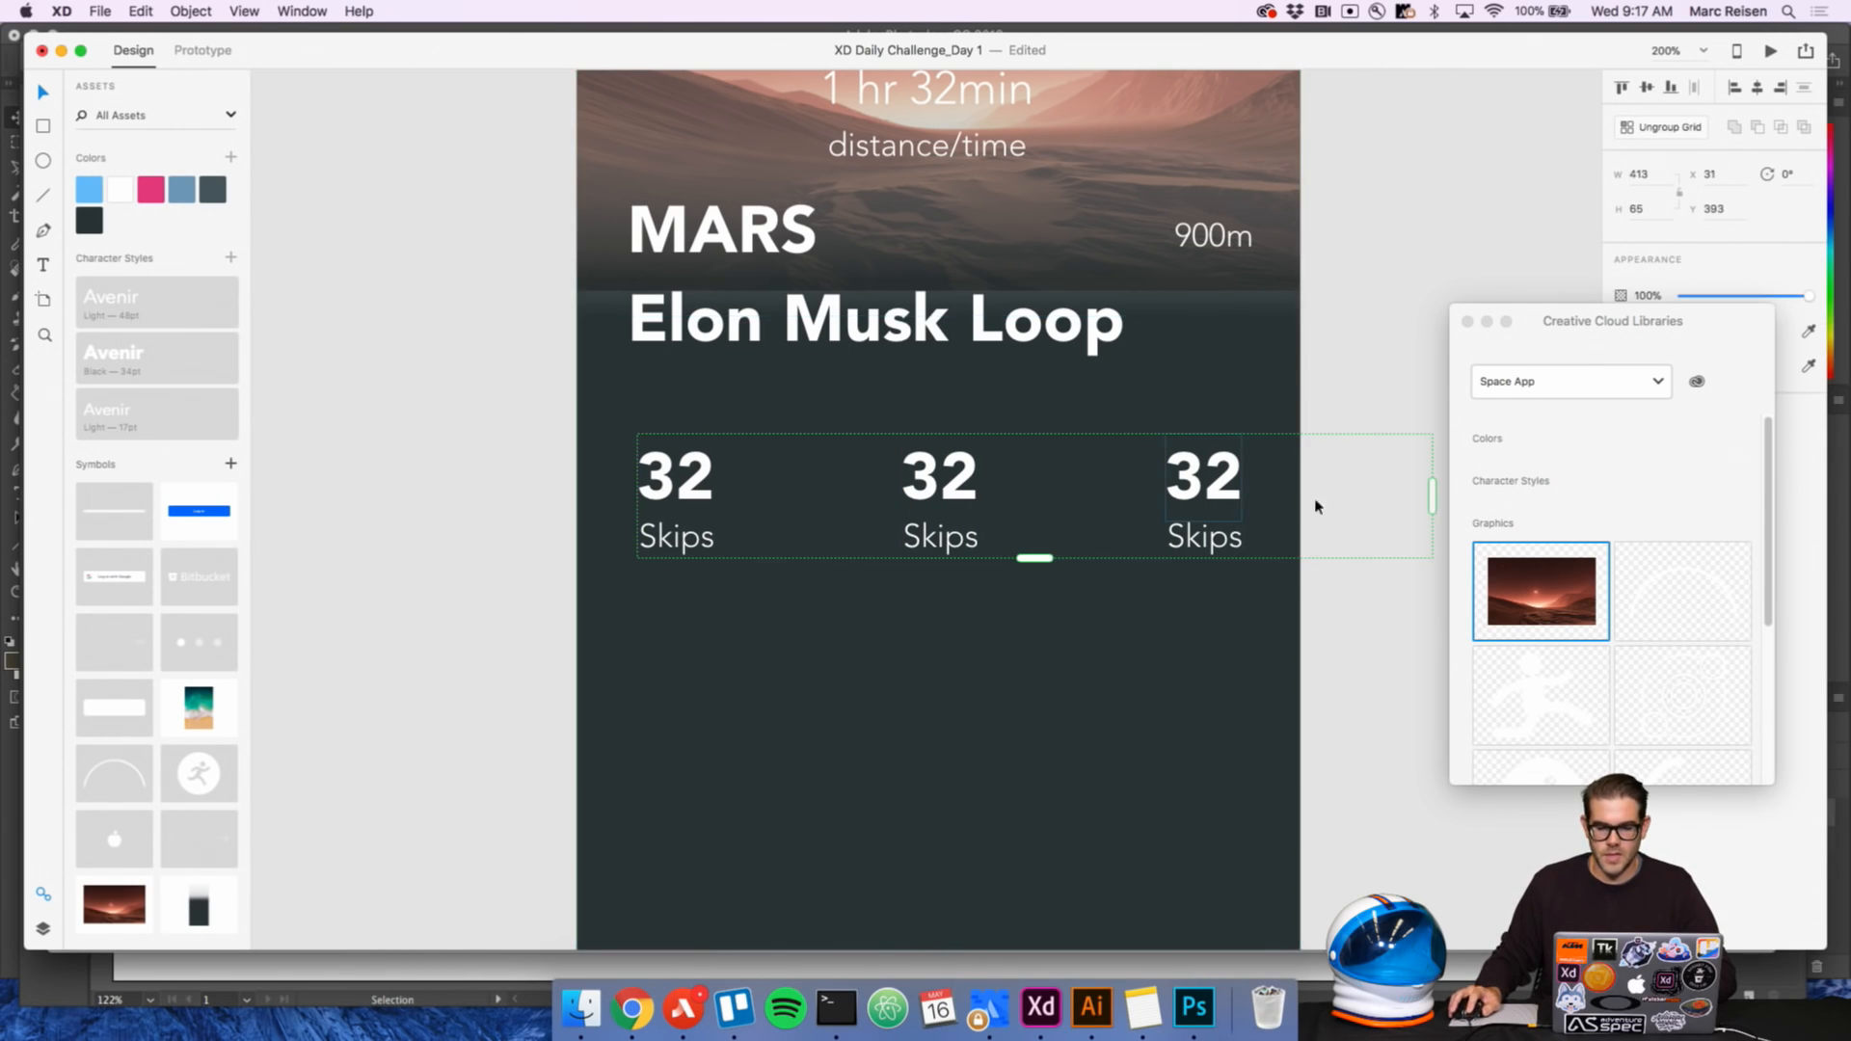
pyautogui.moveTo(1435, 501); pyautogui.dragTo(1253, 501)
# Reword the middle Skips label in the grid as "air-time"
pyautogui.doubleClick(962, 545)
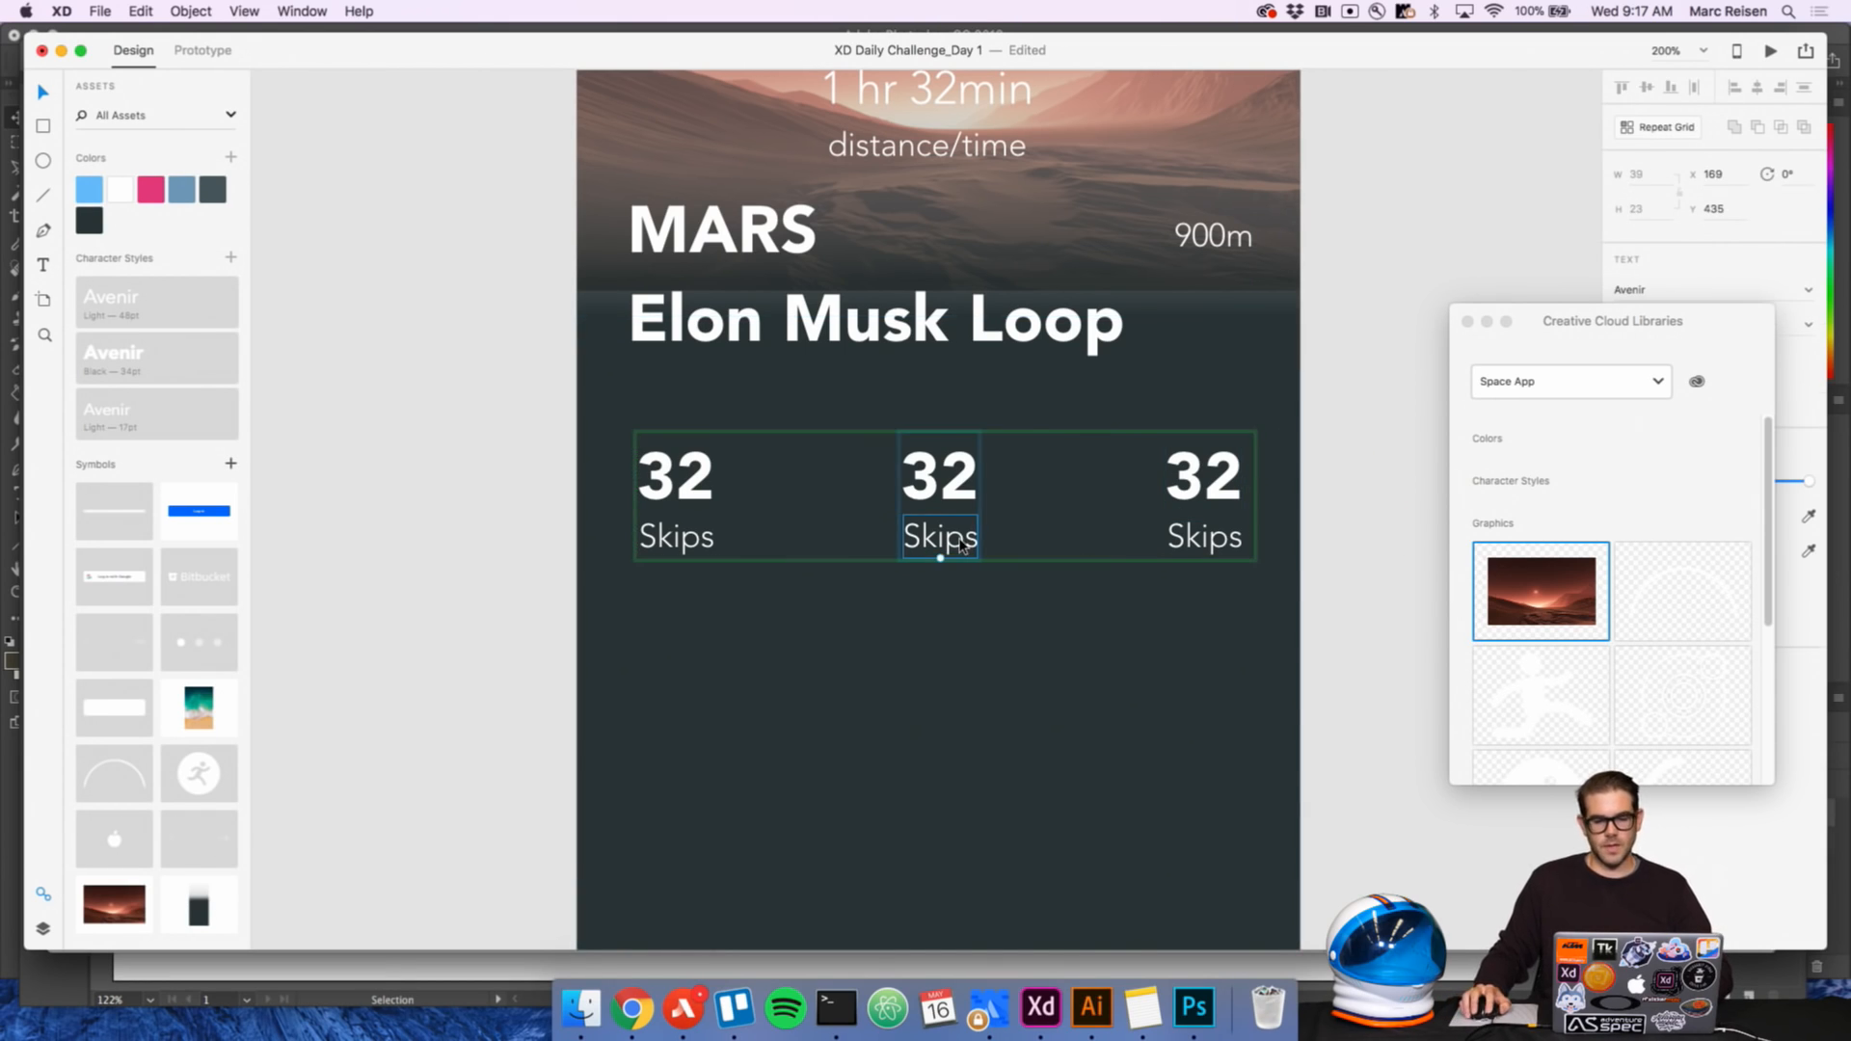
pyautogui.doubleClick(968, 541)
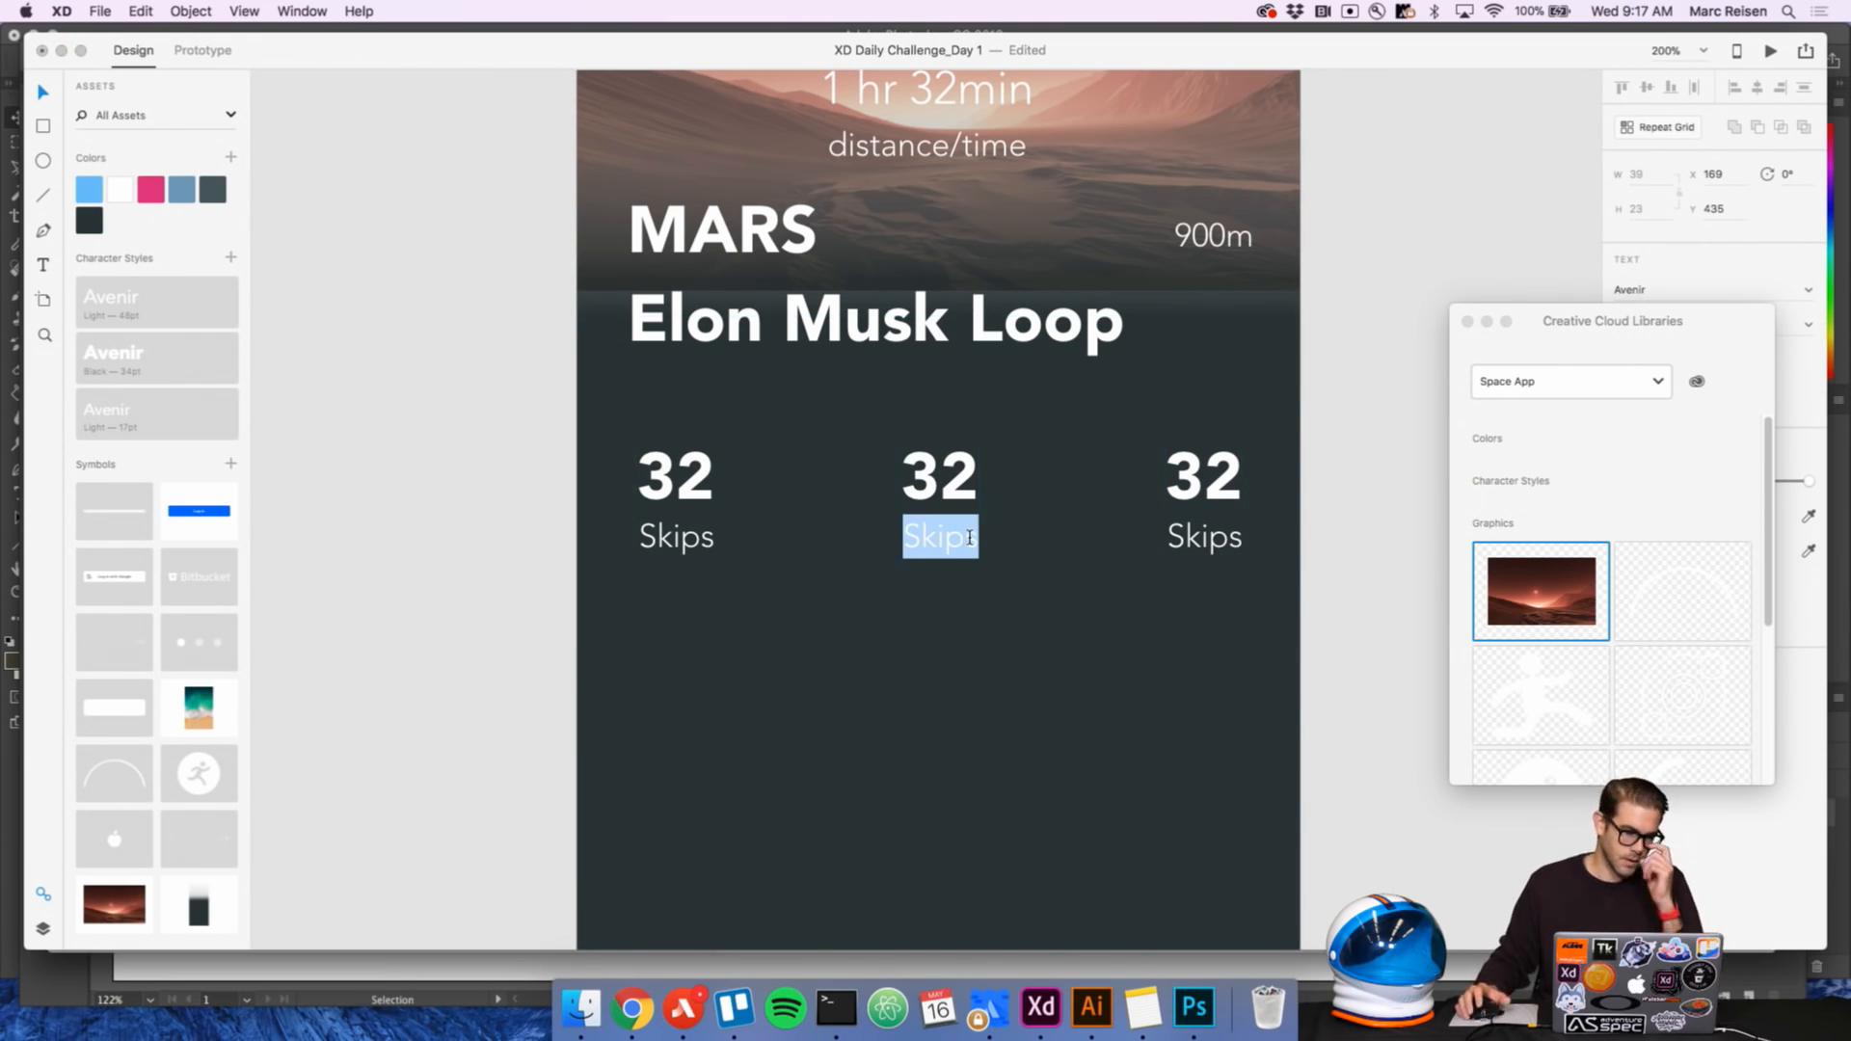
pyautogui.write('air')
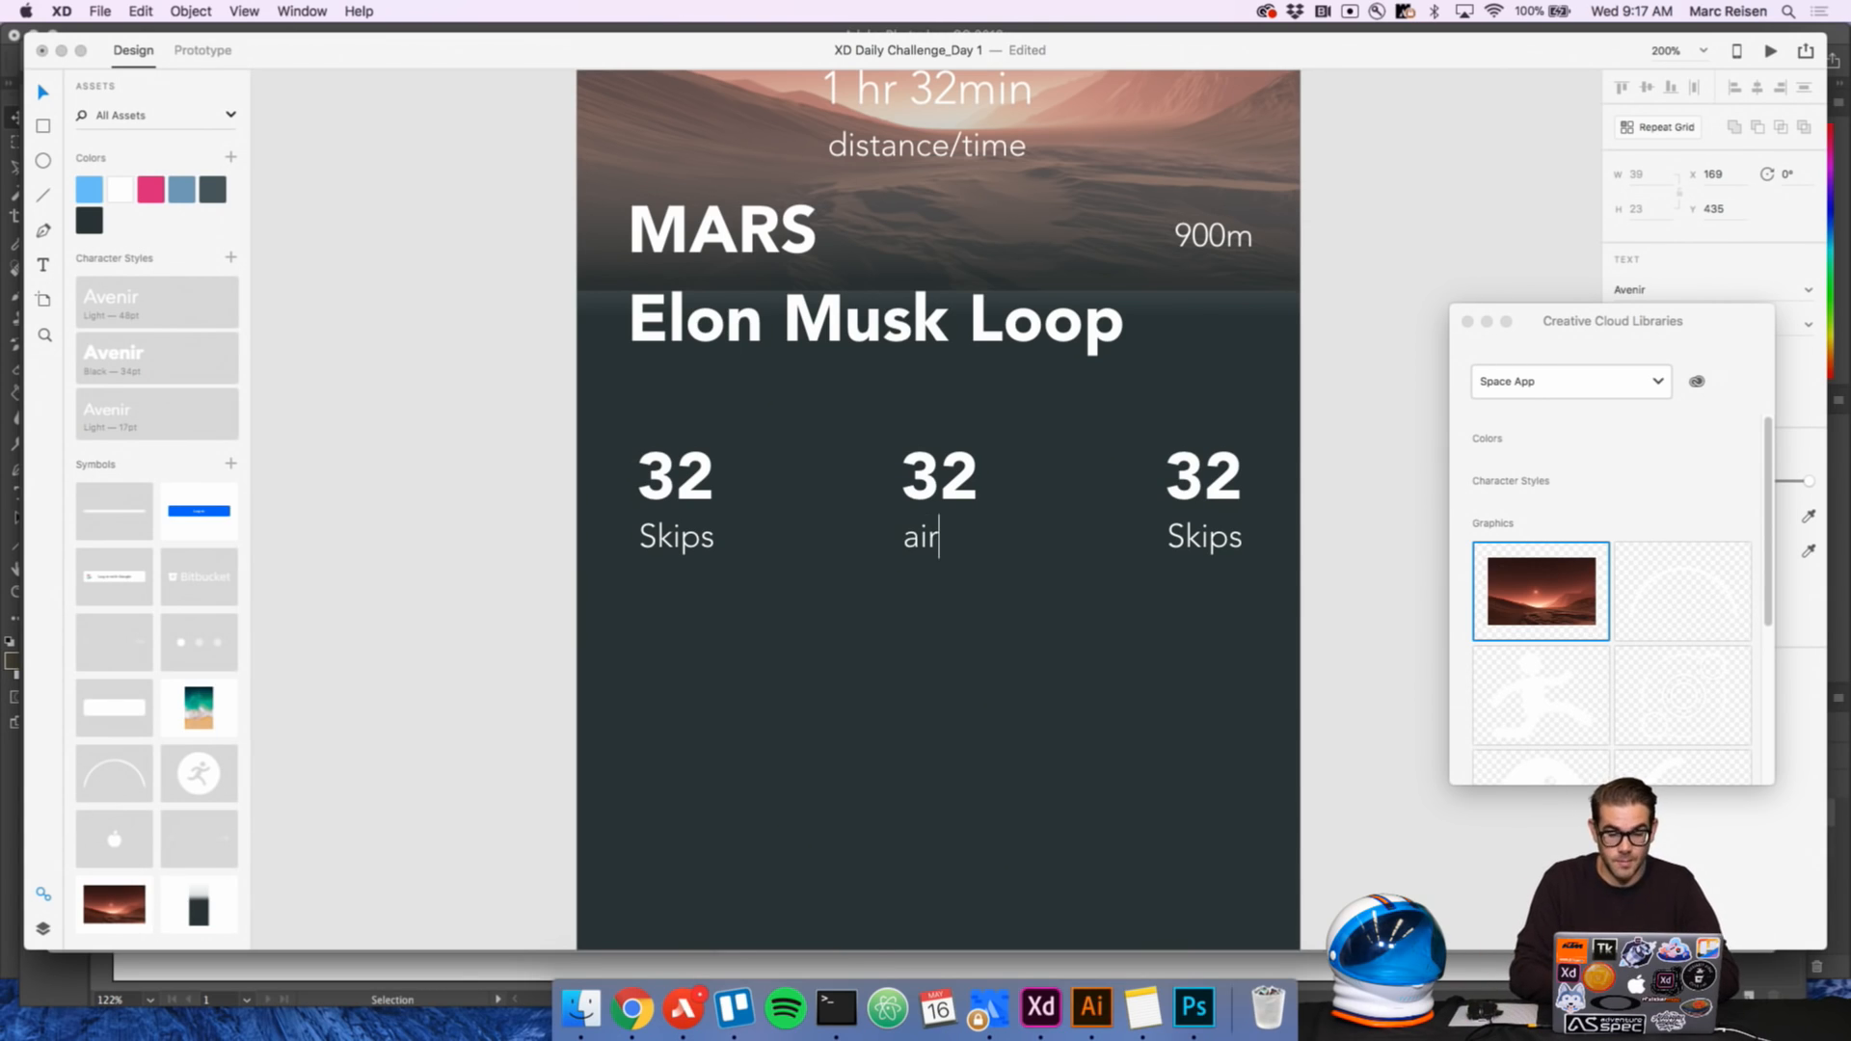
pyautogui.write('-time')
pyautogui.press('Escape')
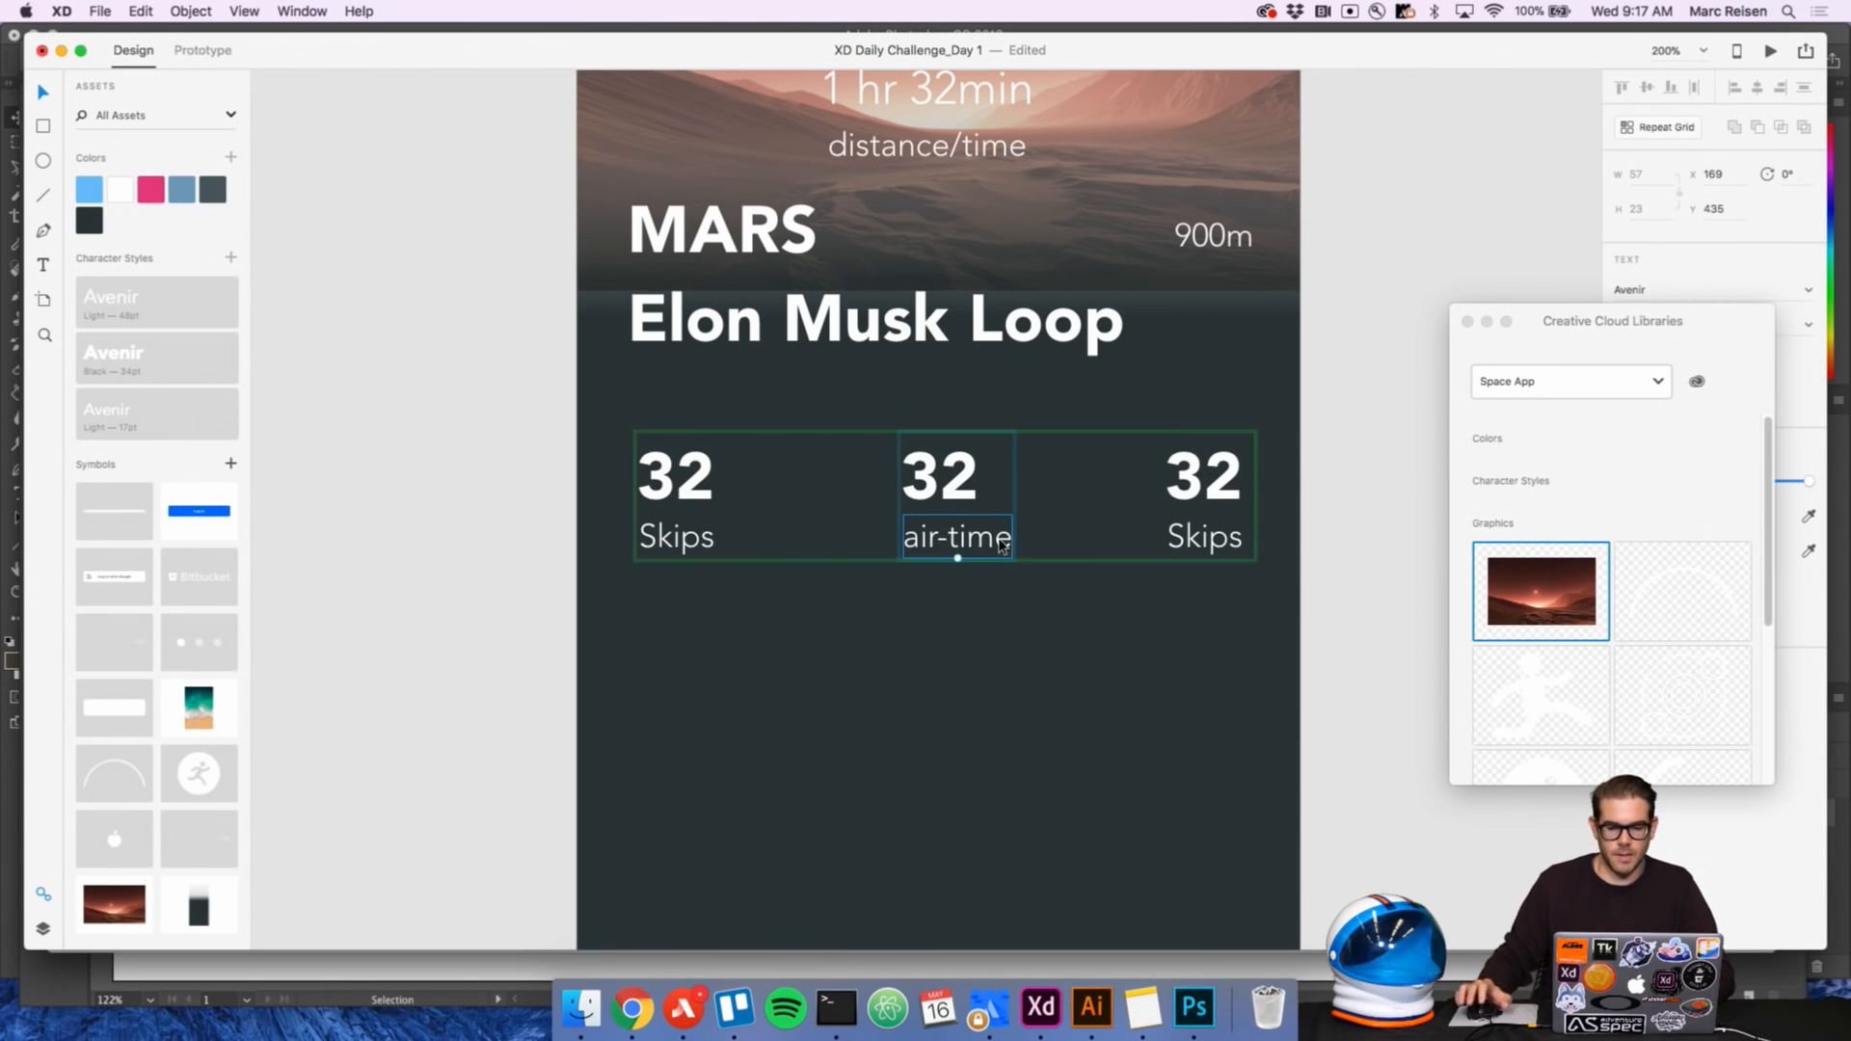
pyautogui.click(1334, 542)
# Try to nudge the 32 above the air-time label horizontally
pyautogui.doubleClick(964, 493)
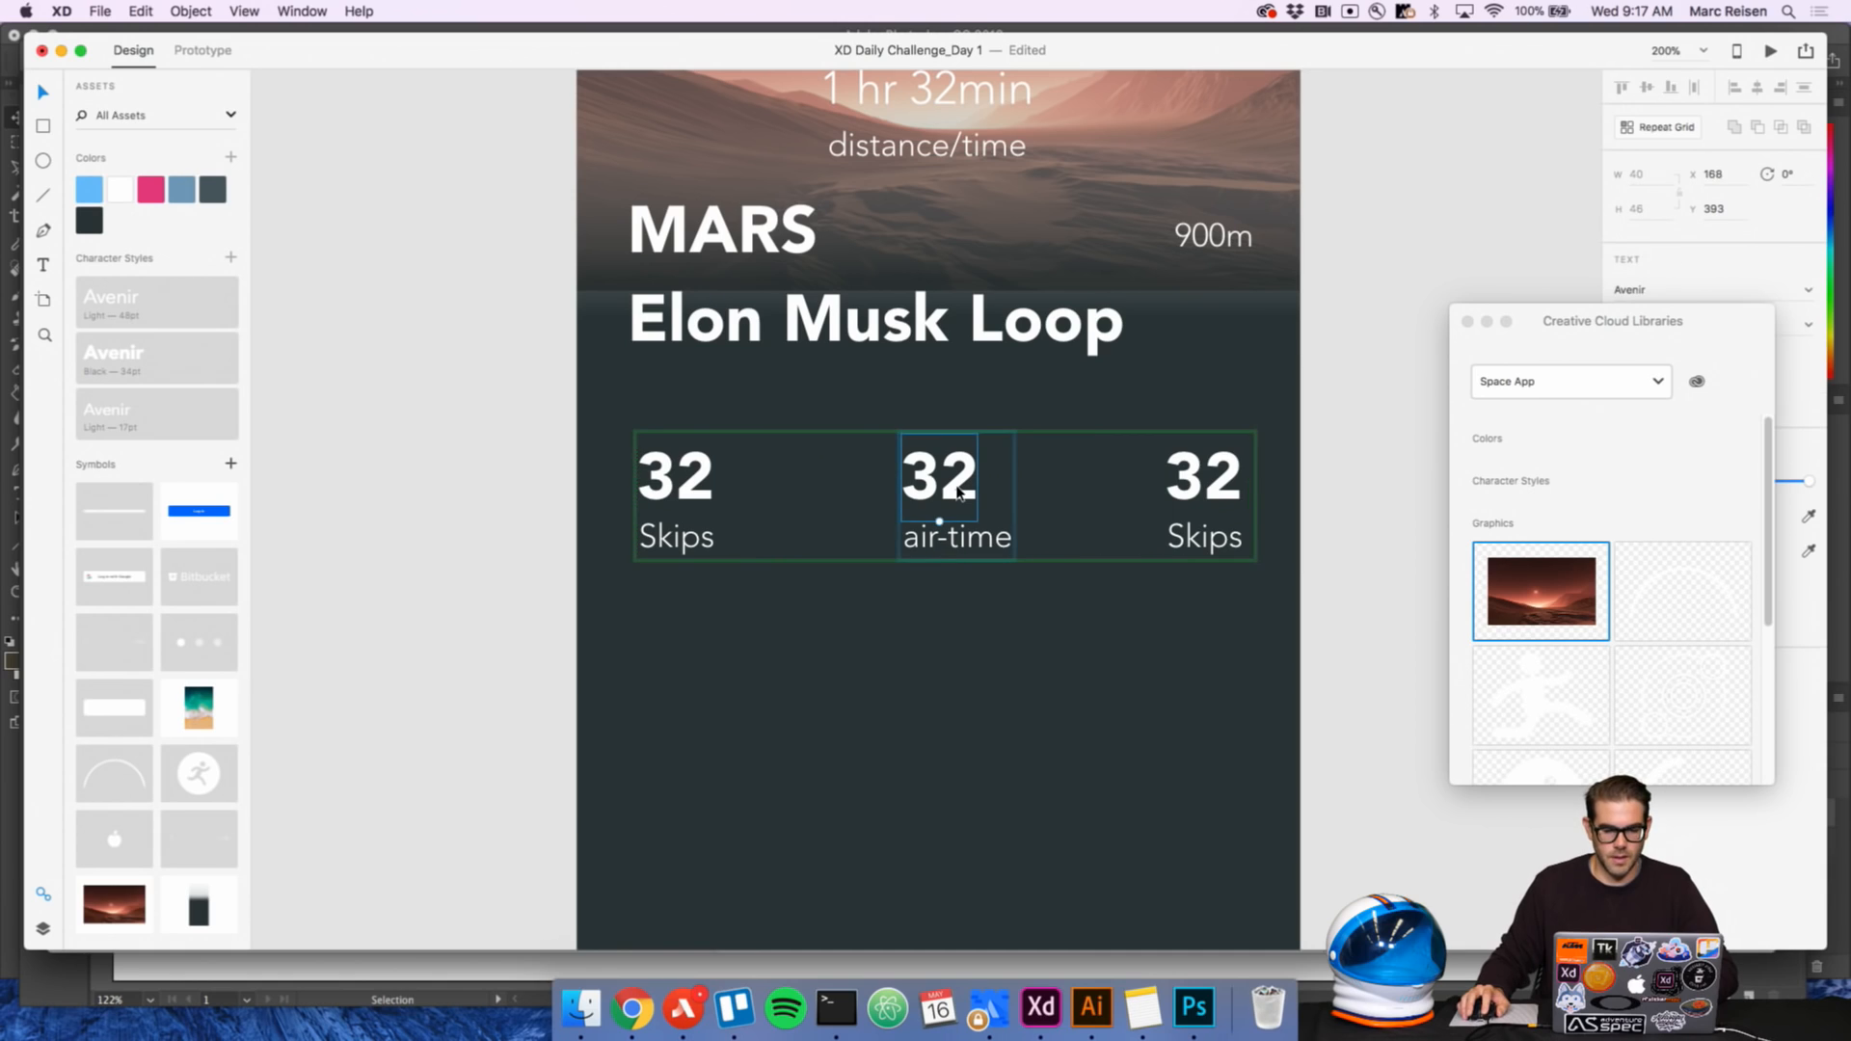
pyautogui.press('Left')
pyautogui.press('Left')
pyautogui.press('Left')
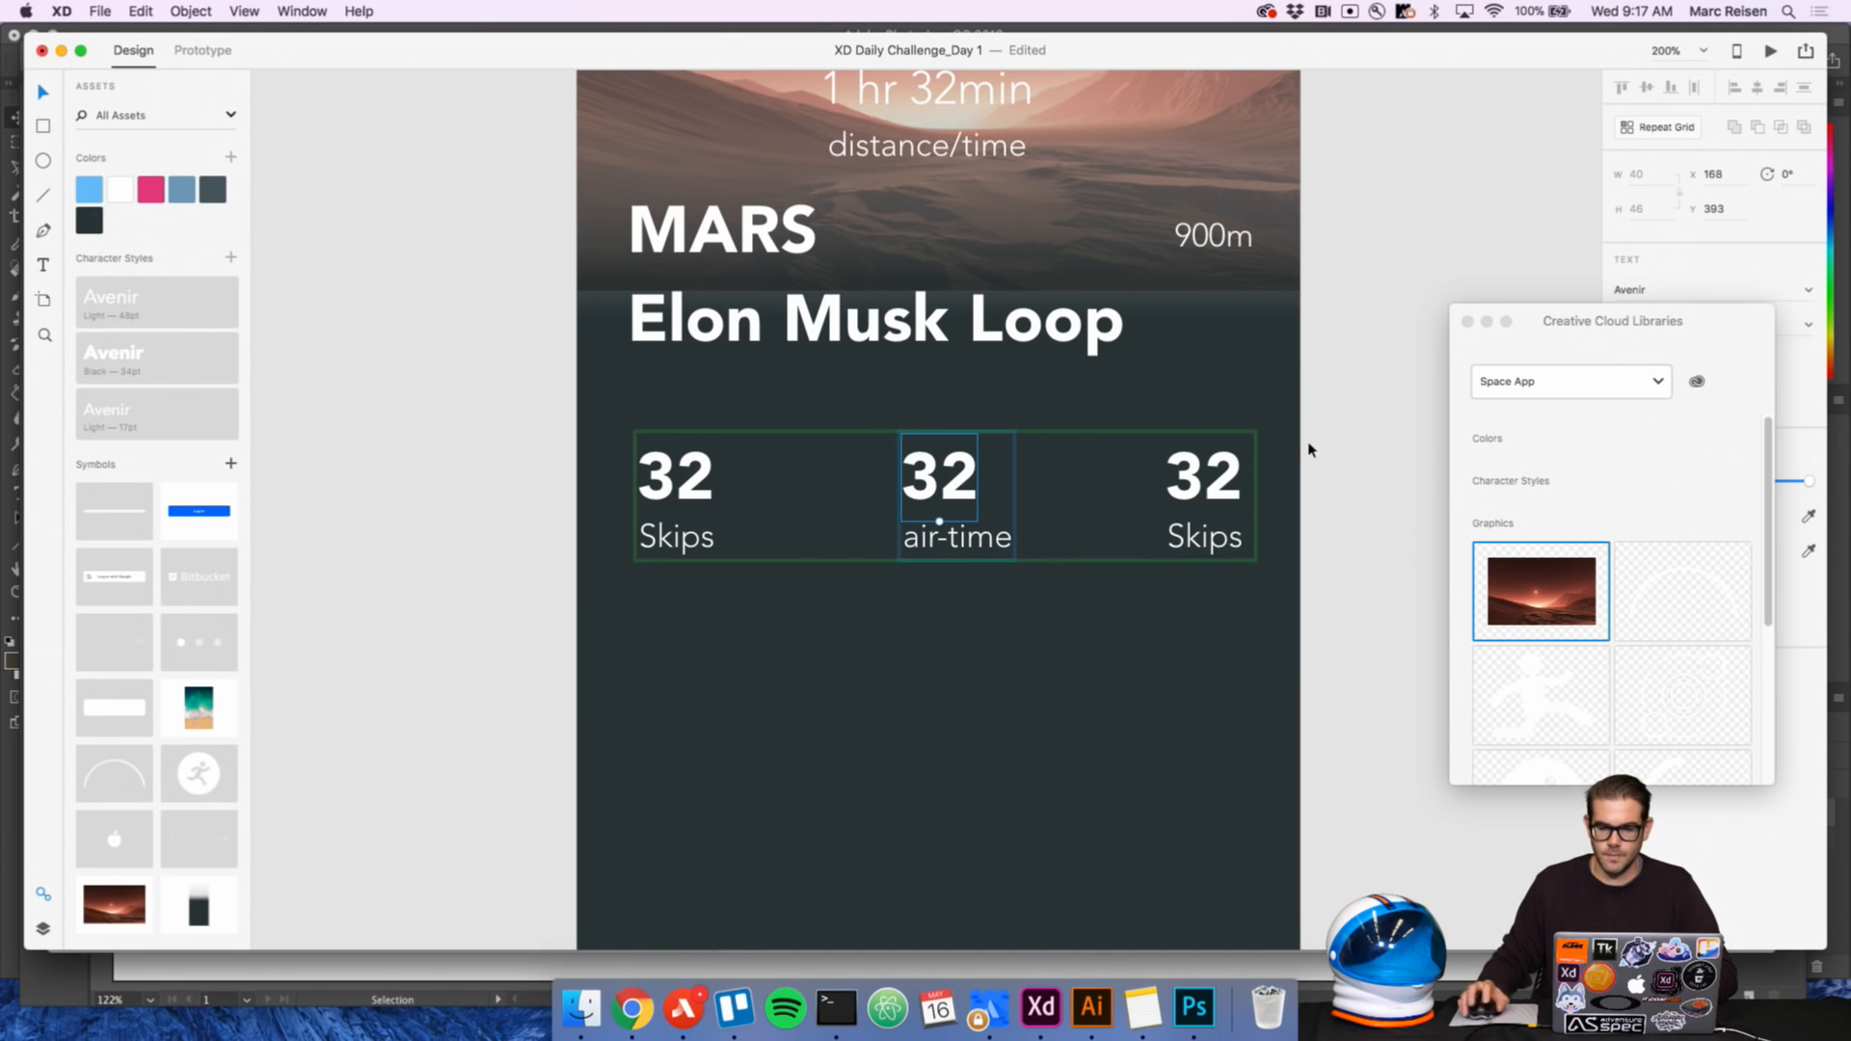
# Move the Creative Cloud Libraries window clear of the text properties and ungroup the repeat grid of stats
pyautogui.moveTo(1716, 323); pyautogui.dragTo(1709, 410)
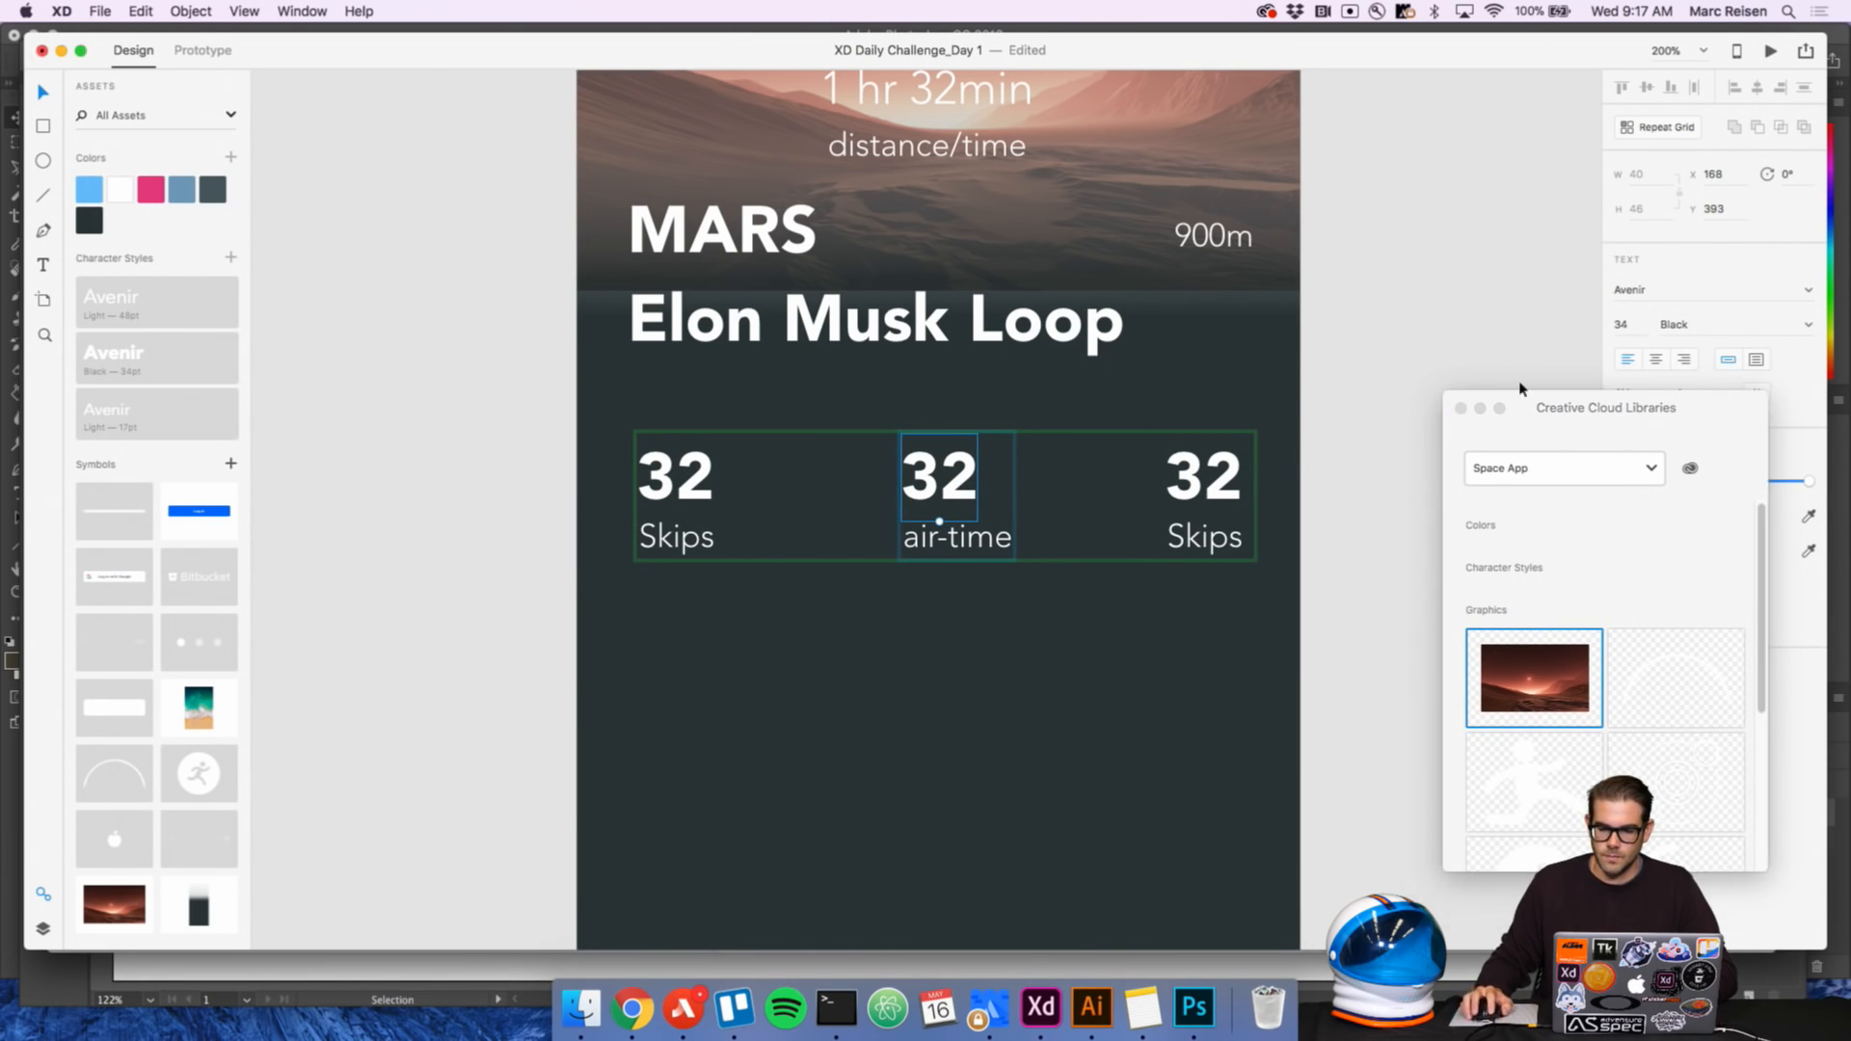
pyautogui.moveTo(1578, 408); pyautogui.dragTo(1556, 490)
pyautogui.click(1373, 403)
pyautogui.click(1205, 472)
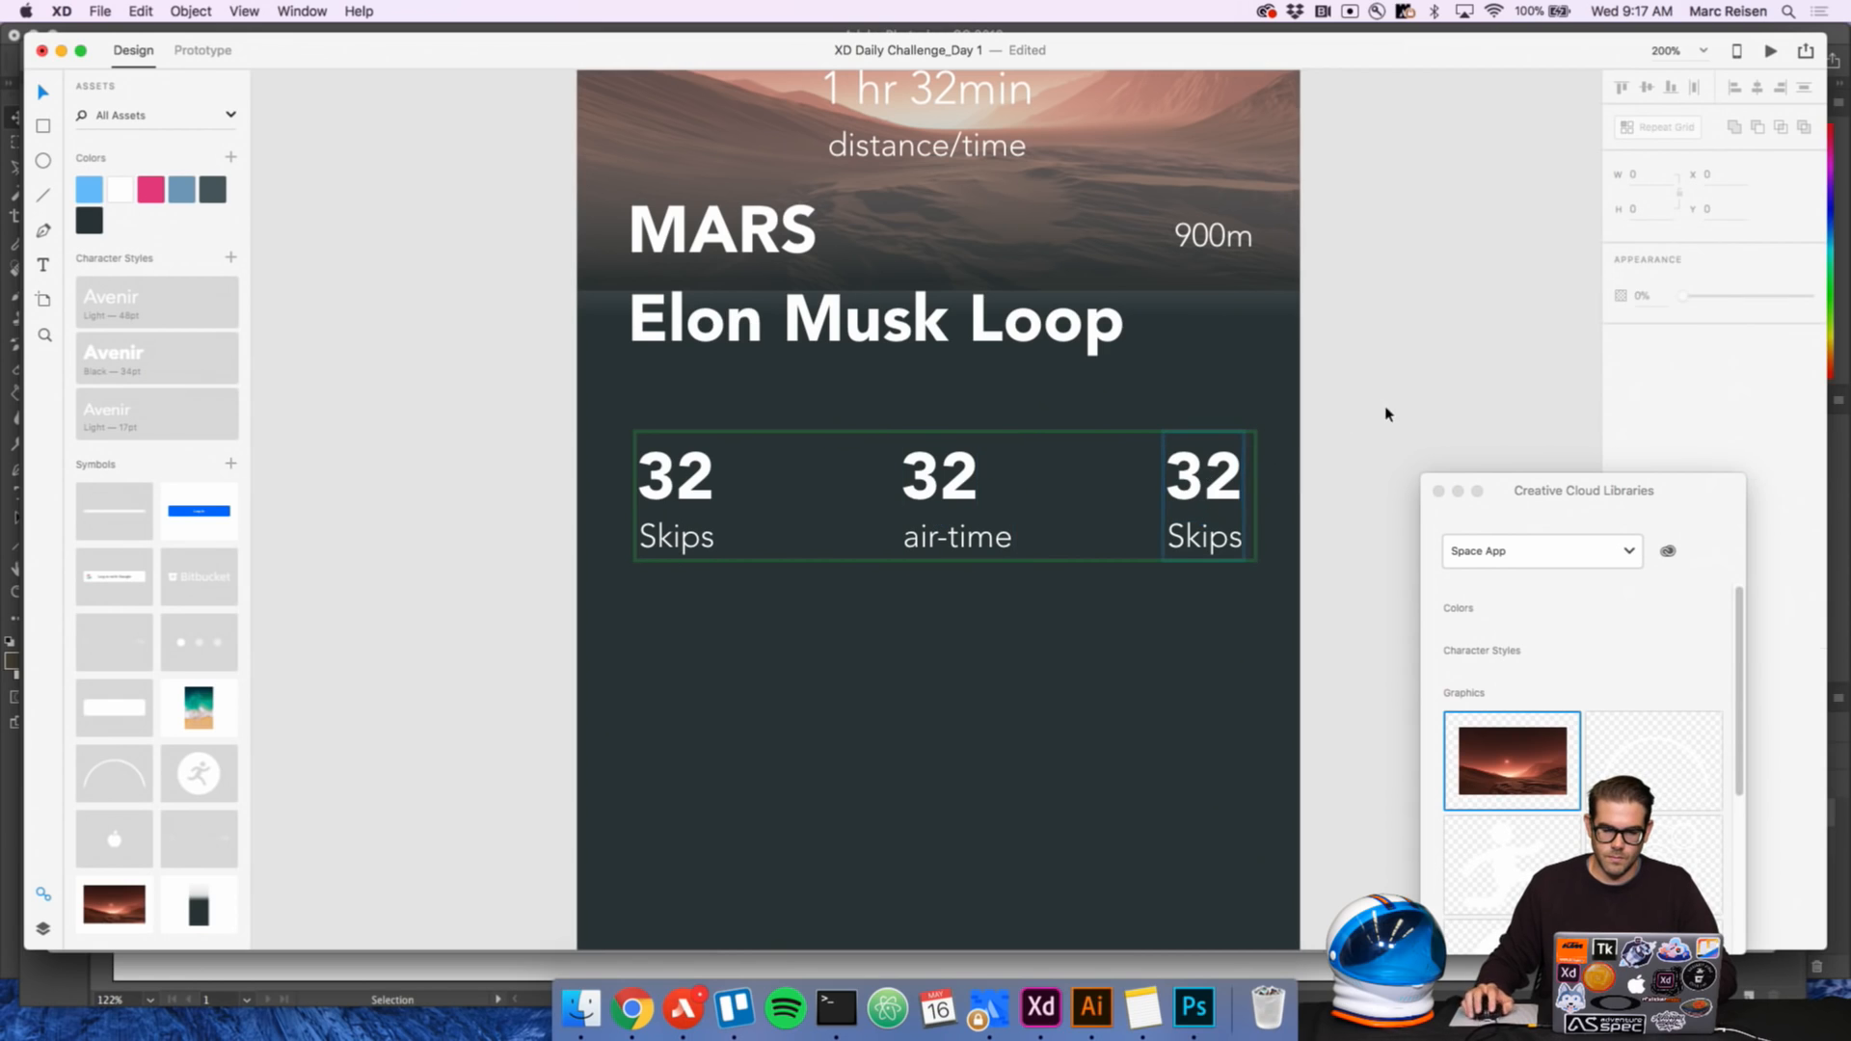
pyautogui.click(1421, 371)
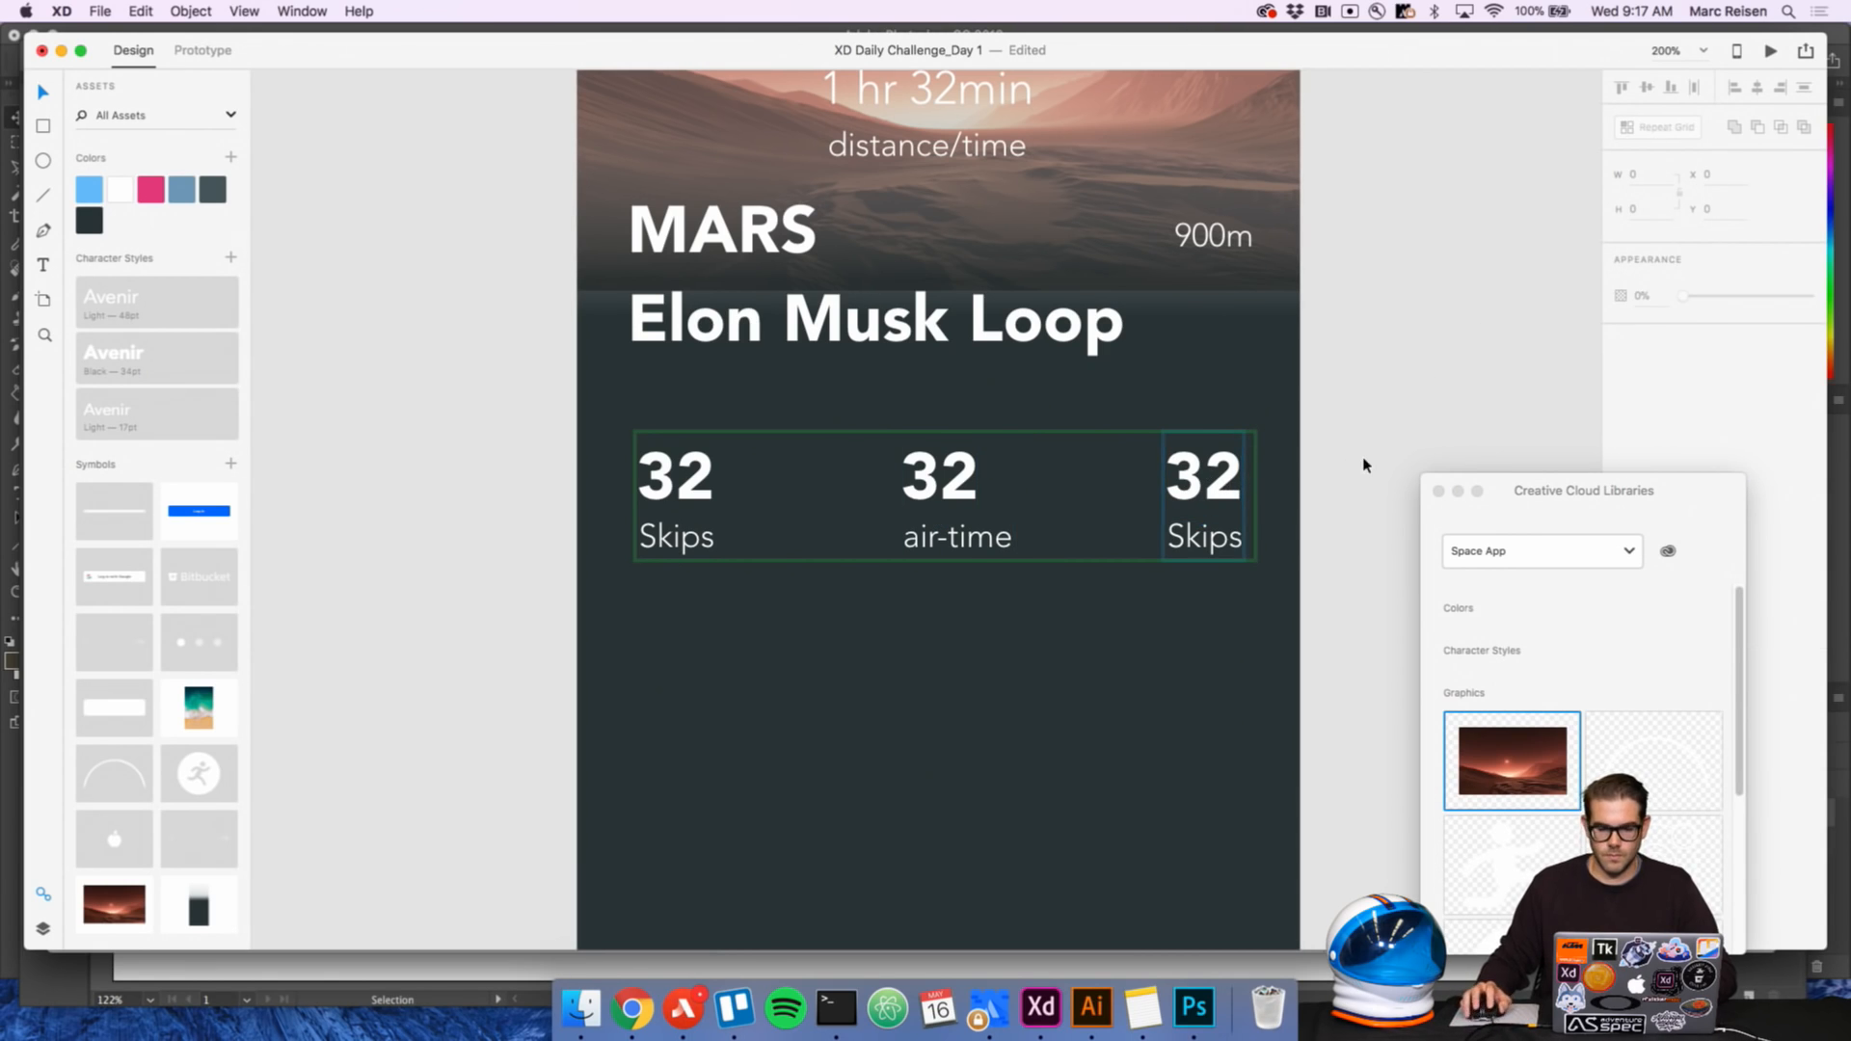
pyautogui.click(1210, 516)
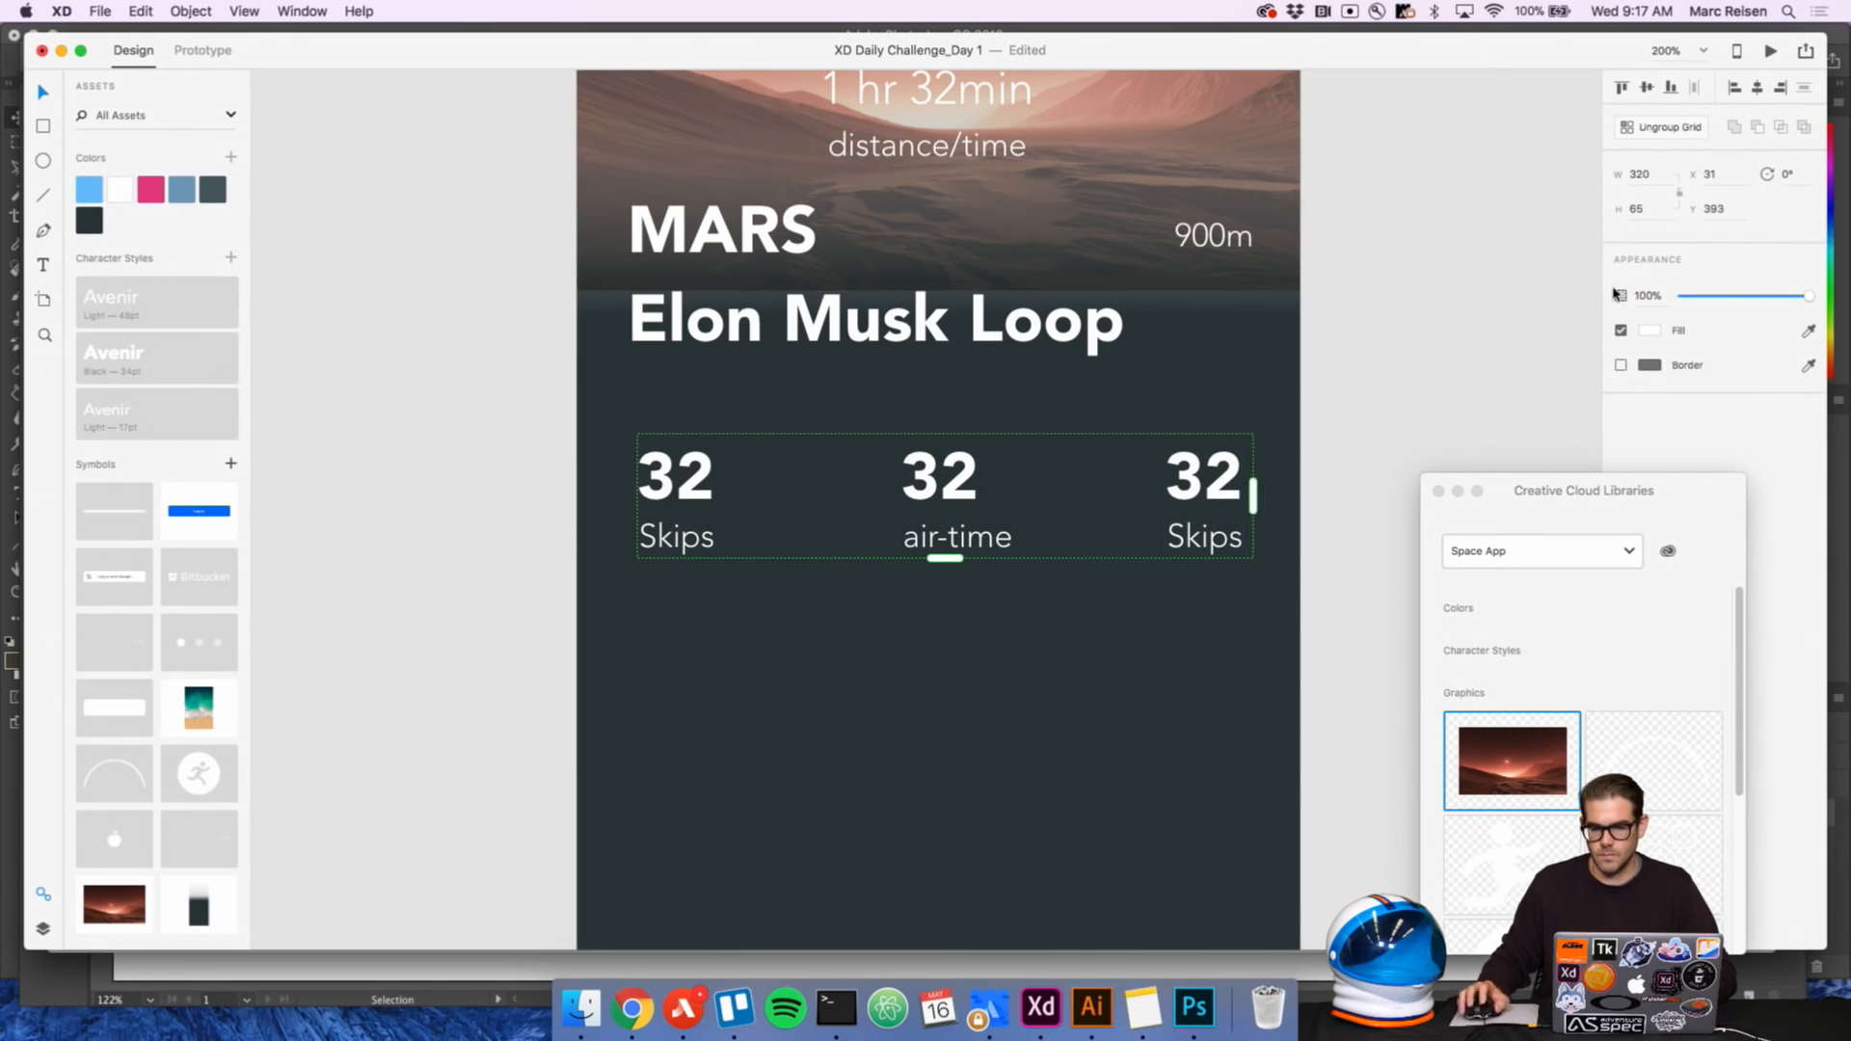
pyautogui.click(1364, 358)
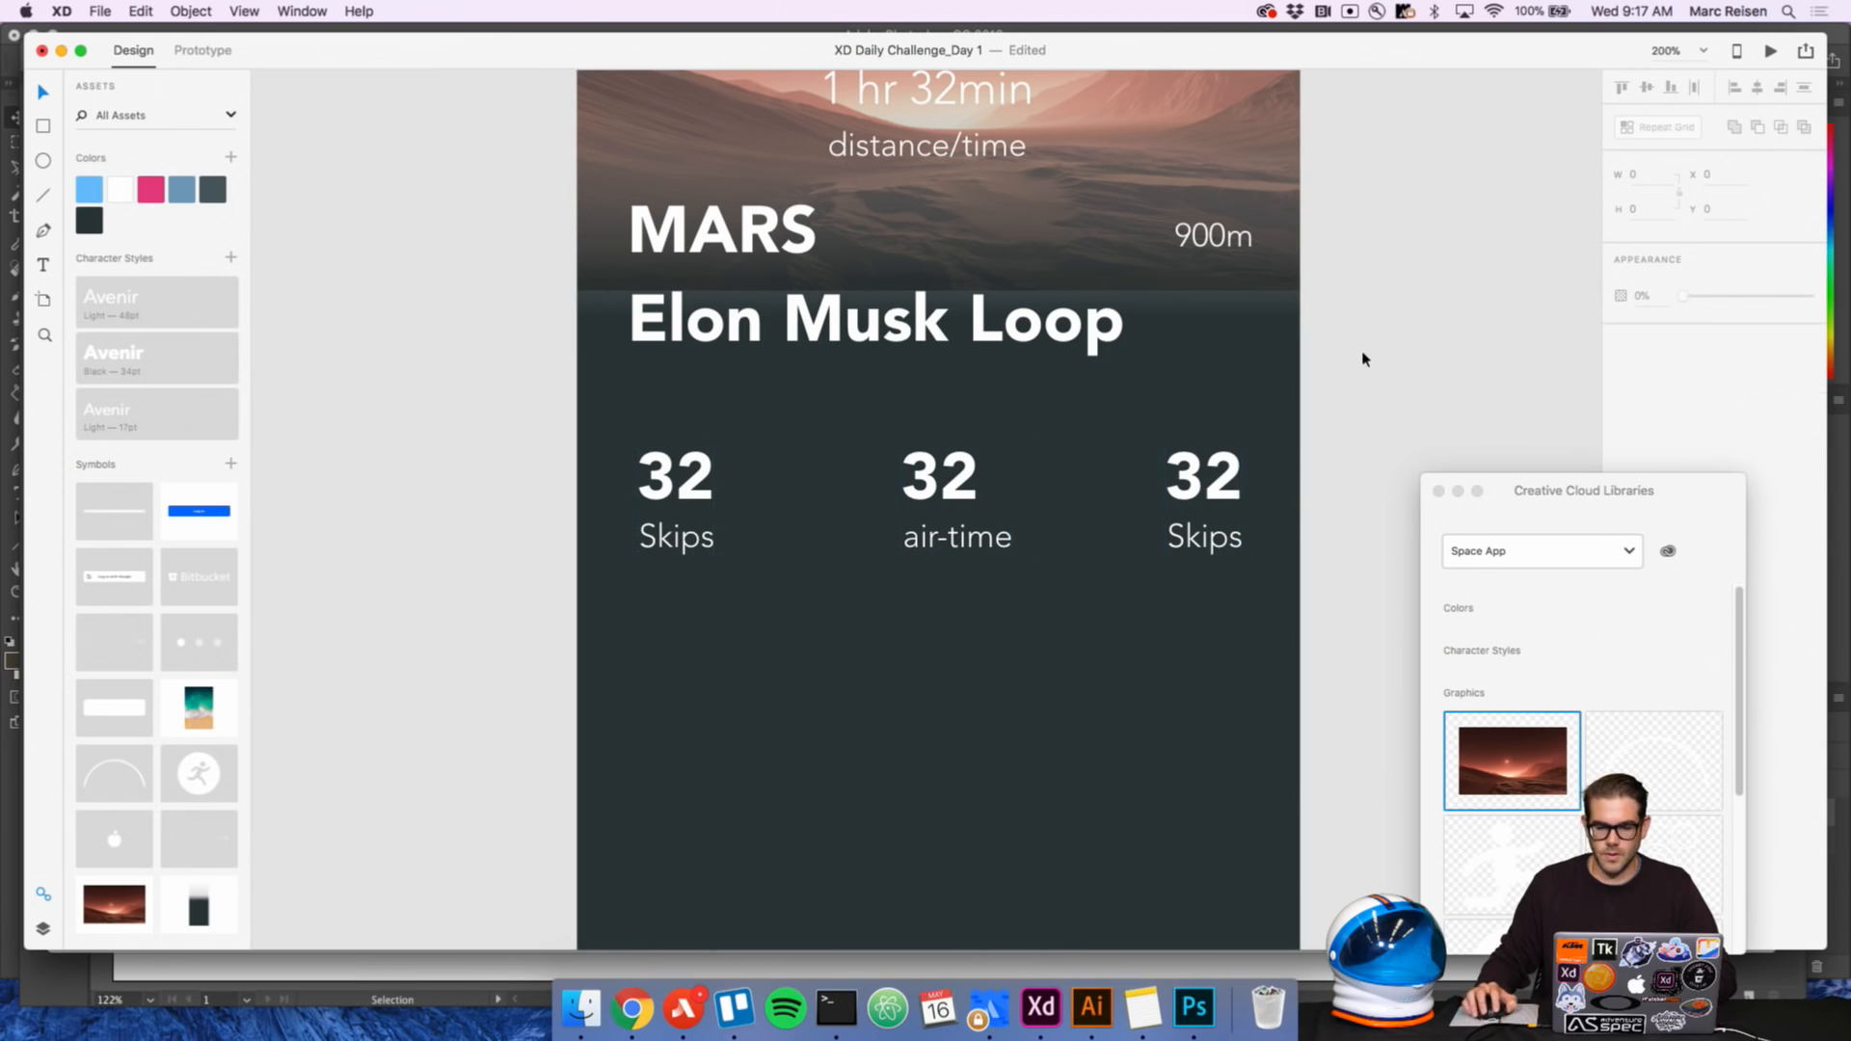
# Shift the middle 32 over the centre of the air-time label and replace it with "15min"
pyautogui.doubleClick(971, 489)
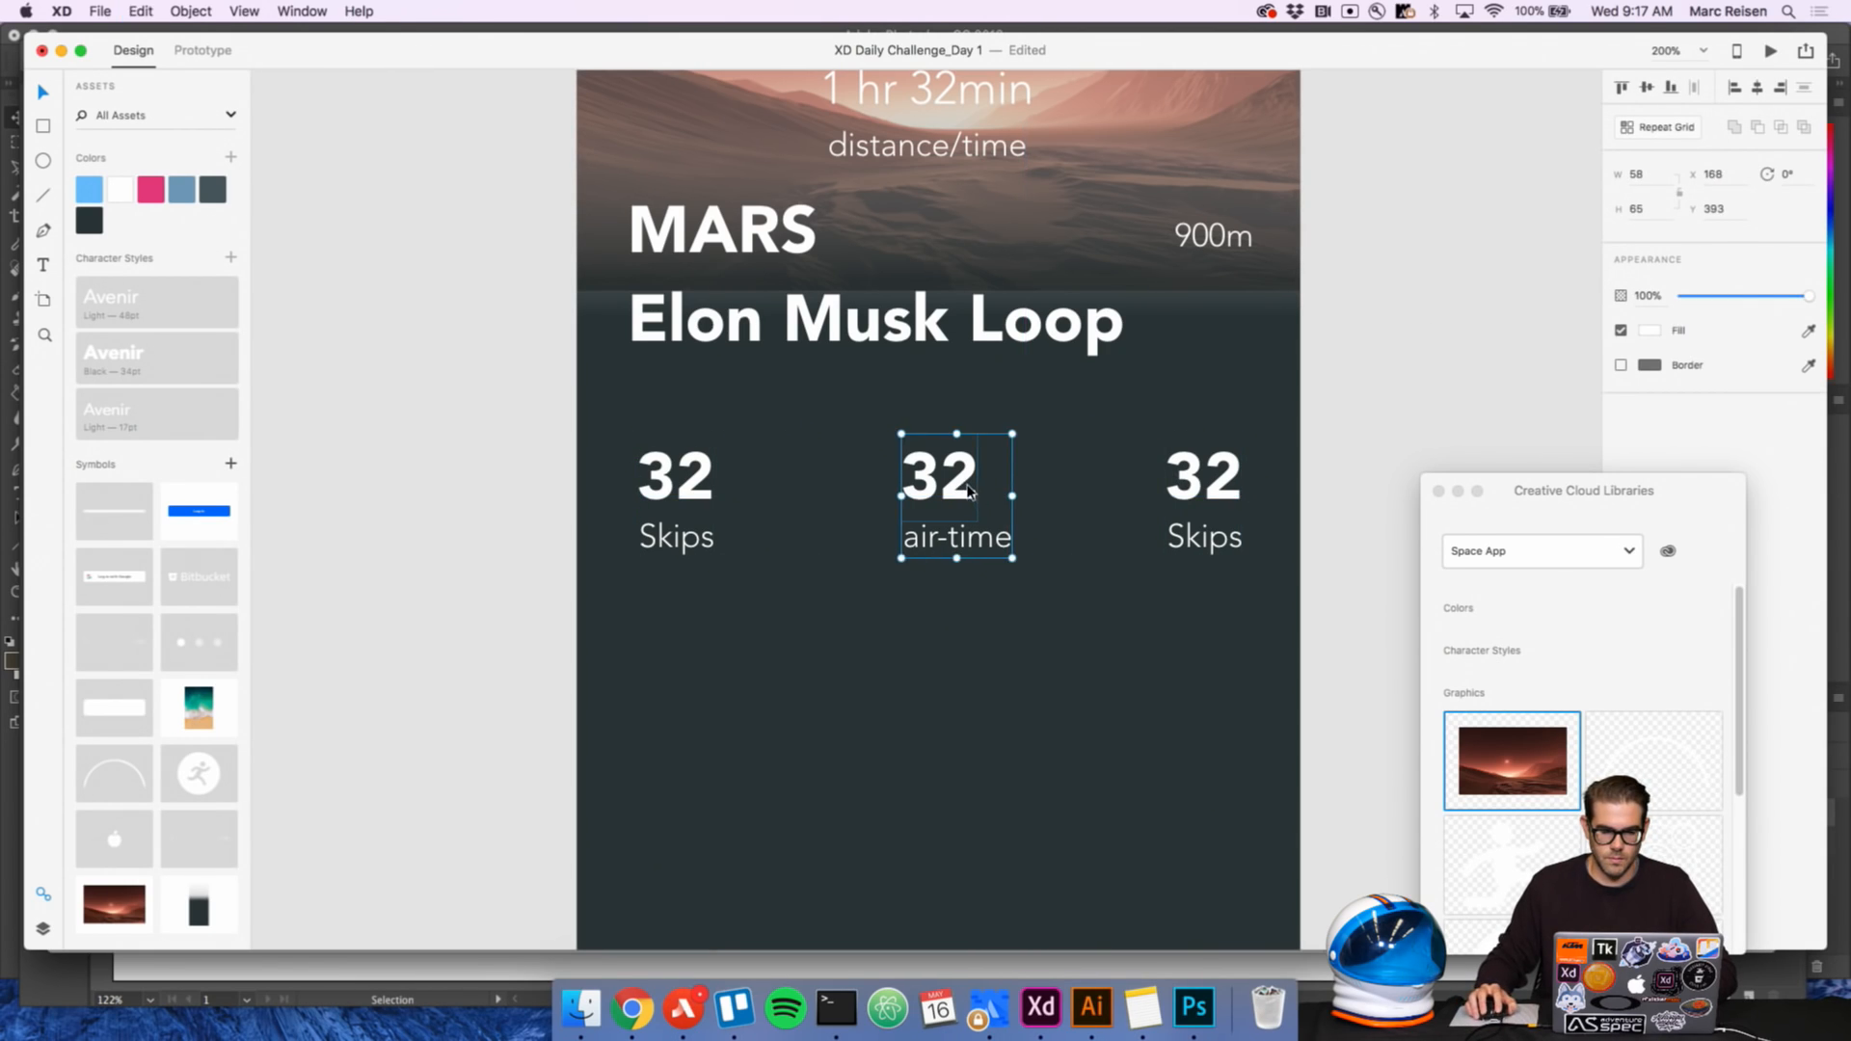
pyautogui.click(969, 489)
pyautogui.moveTo(966, 488); pyautogui.dragTo(977, 487)
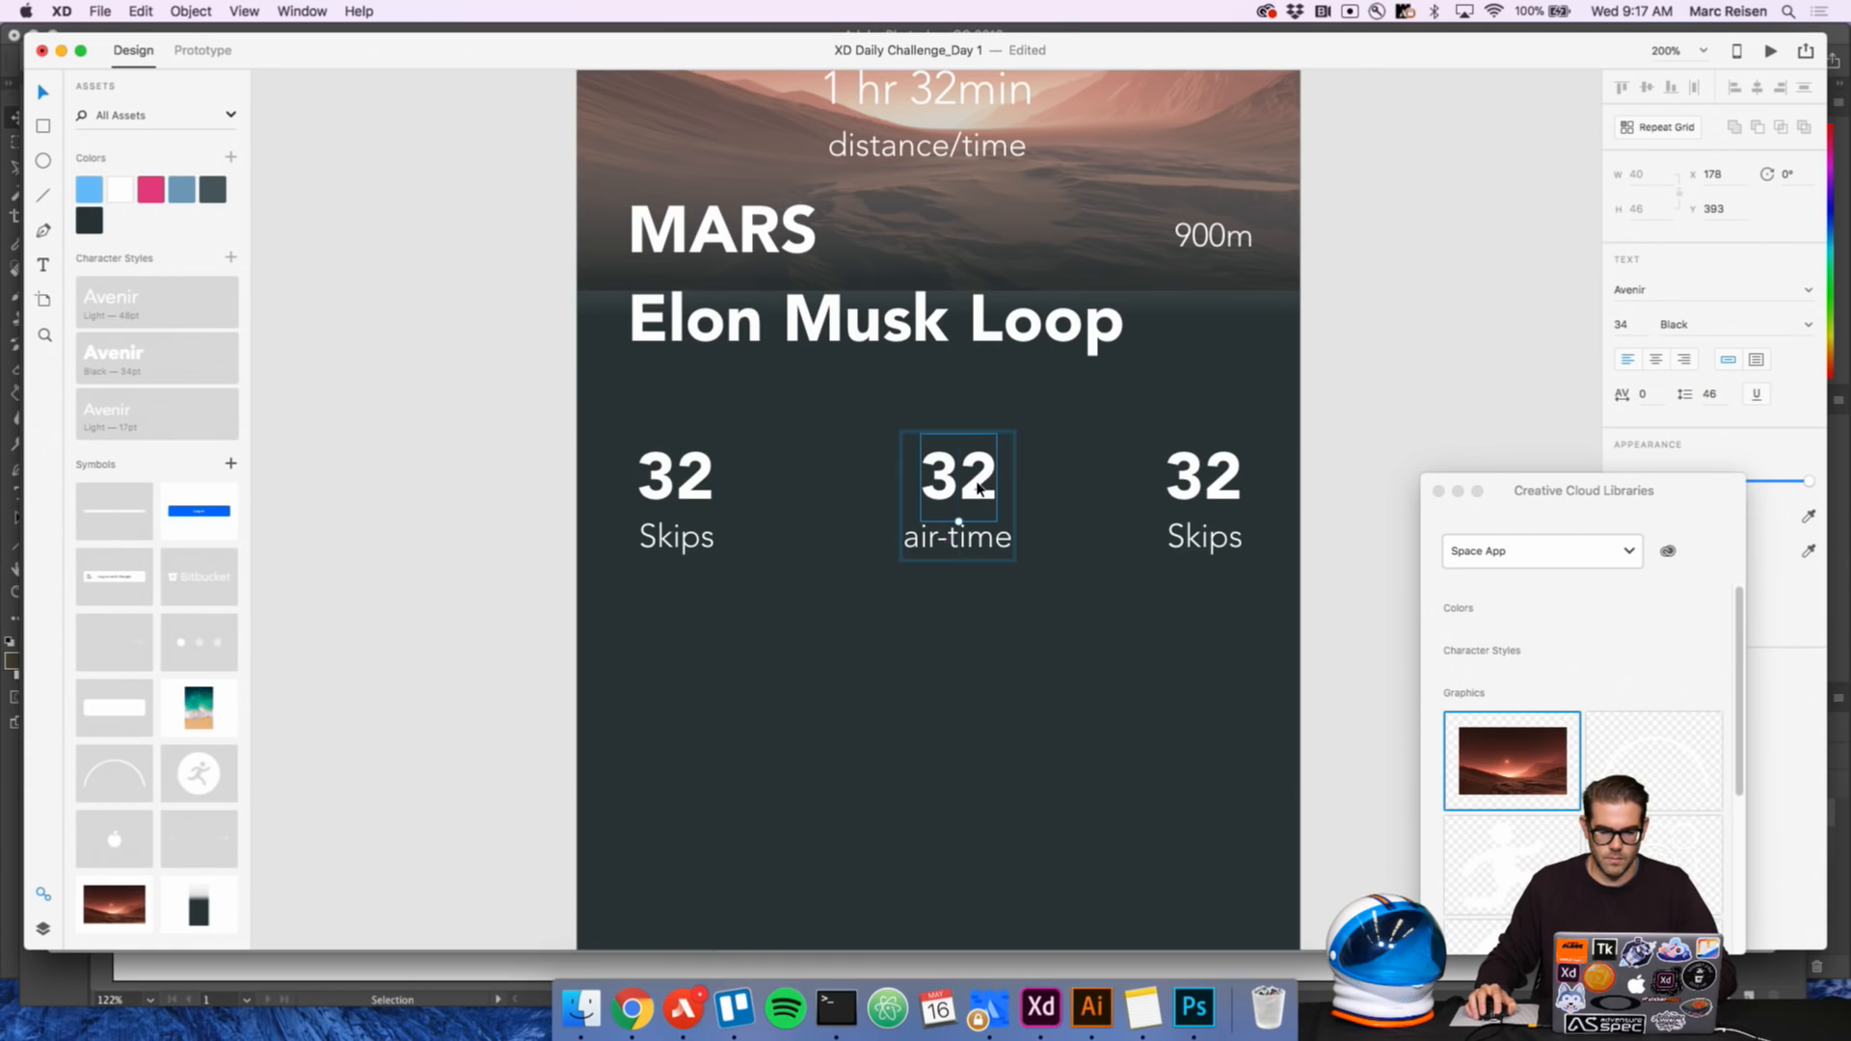
pyautogui.doubleClick(977, 487)
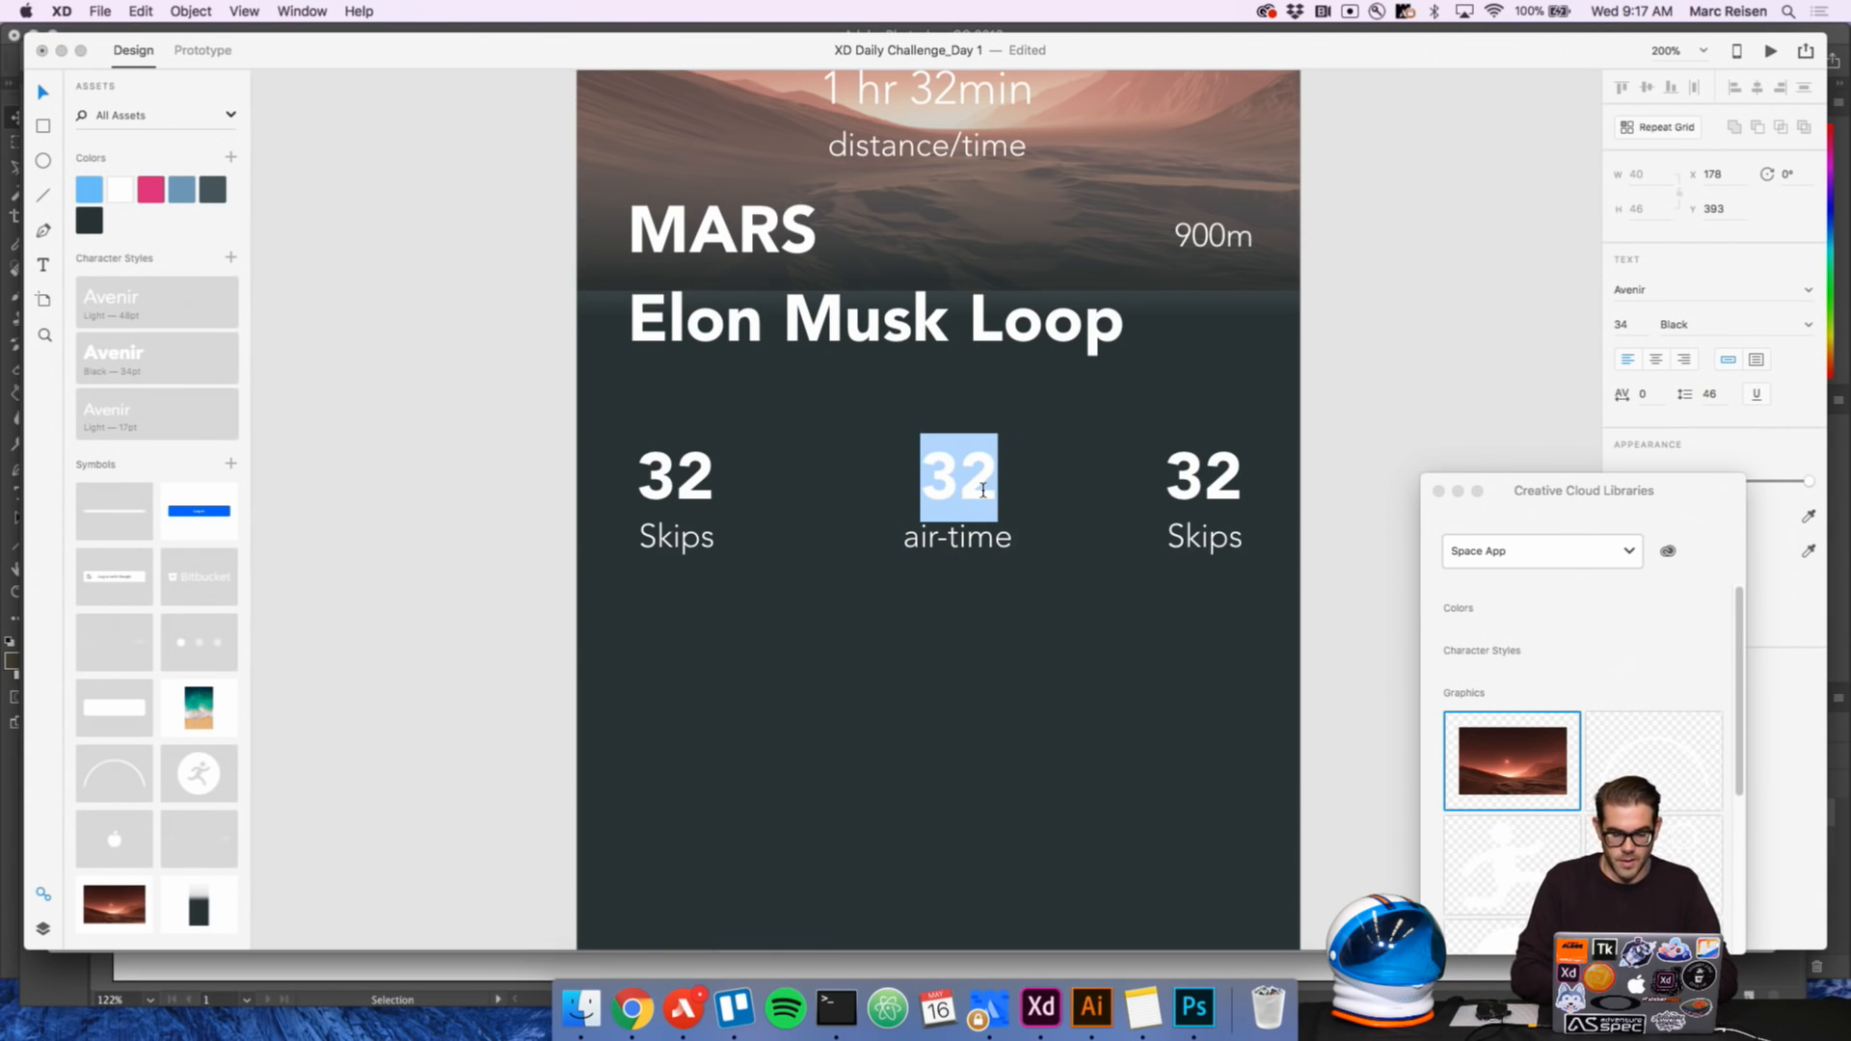
pyautogui.write('15mn')
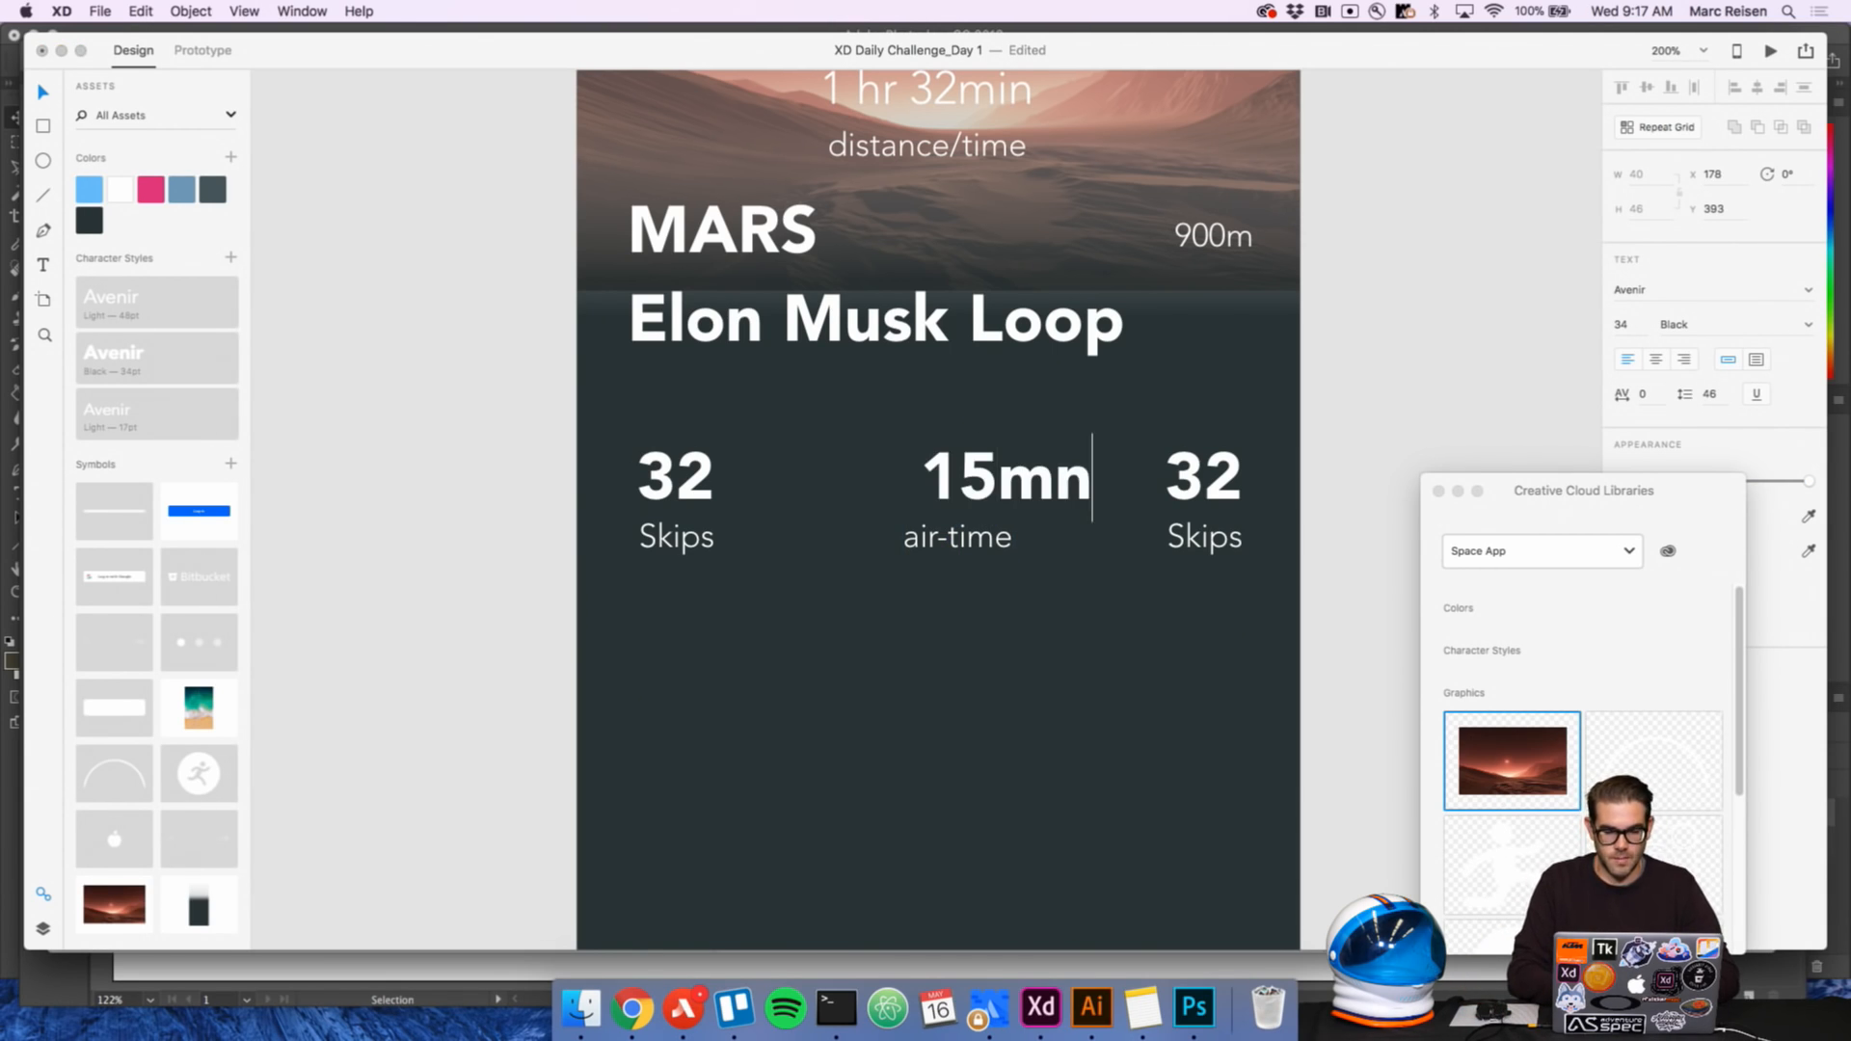
pyautogui.press('BackSpace')
pyautogui.write('in')
pyautogui.press('Escape')
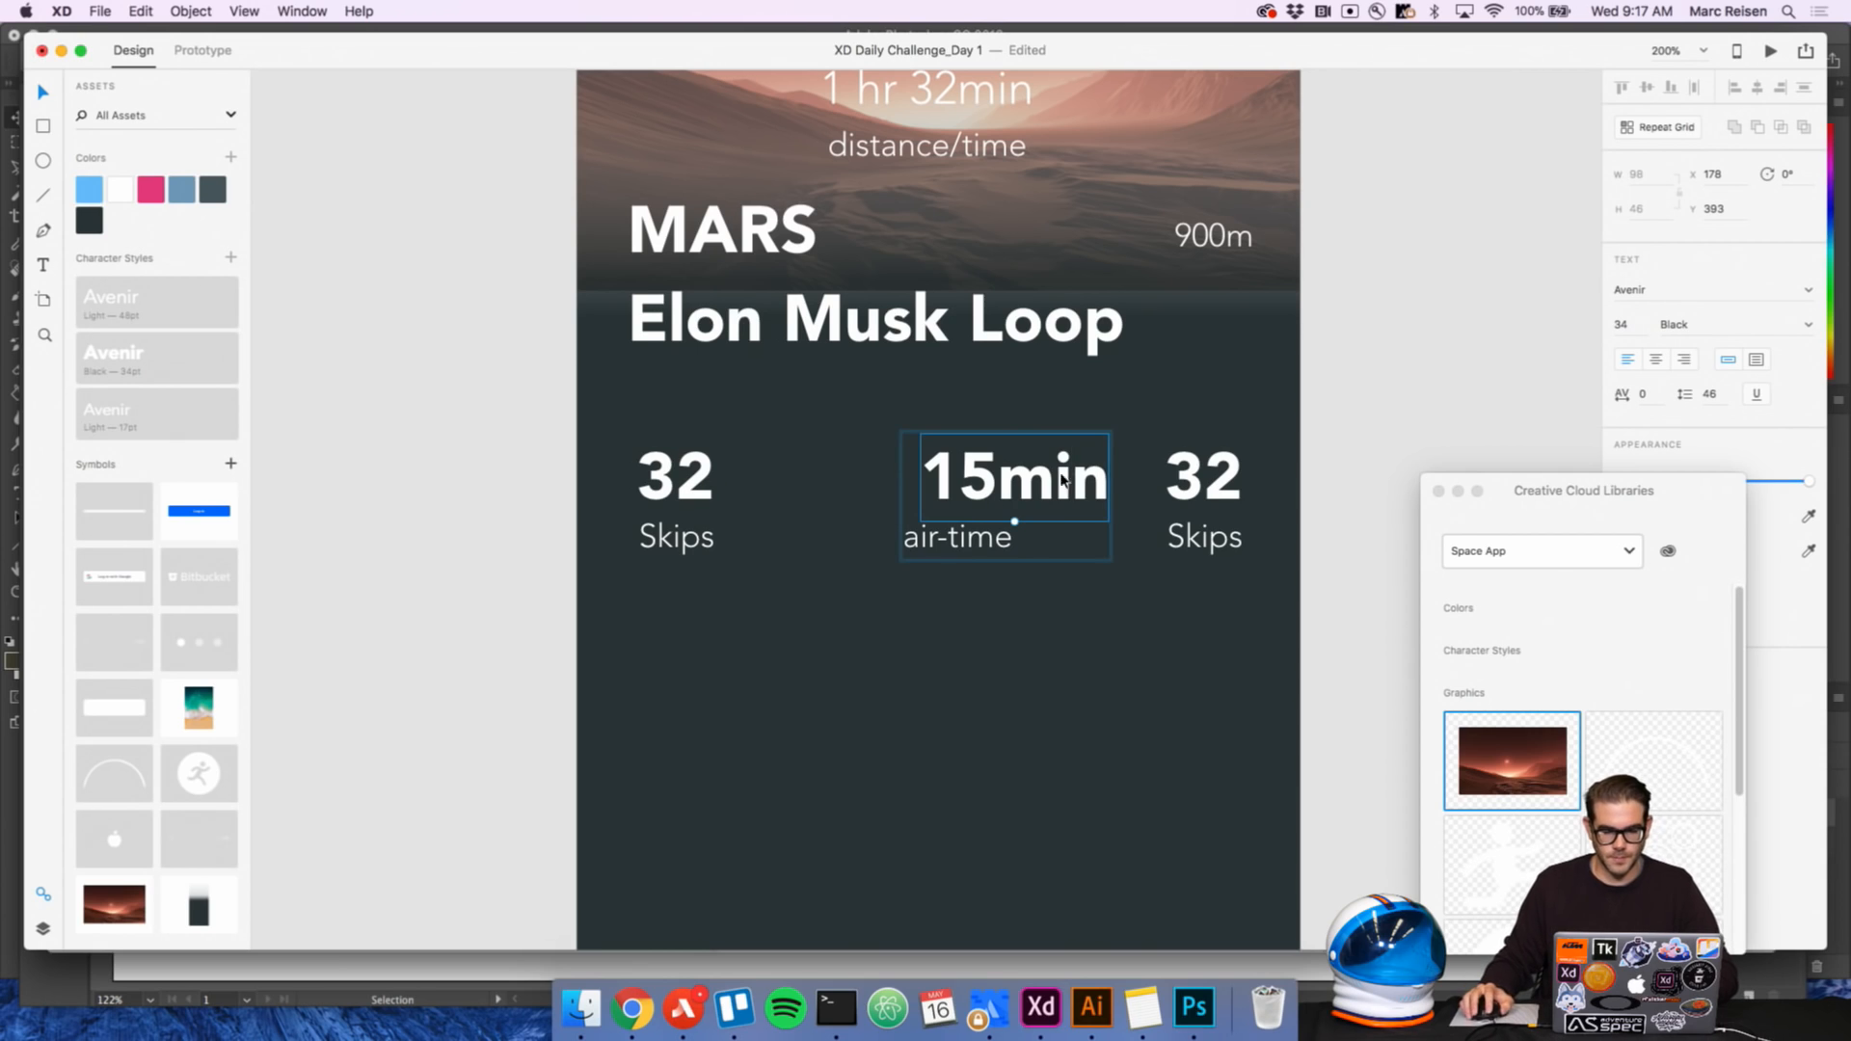
# Centre the 15min text above the air-time label
pyautogui.doubleClick(1012, 477)
pyautogui.click(1427, 390)
pyautogui.doubleClick(1049, 478)
pyautogui.moveTo(1044, 481); pyautogui.dragTo(990, 474)
pyautogui.click(1370, 398)
pyautogui.moveTo(1171, 518); pyautogui.dragTo(1135, 483)
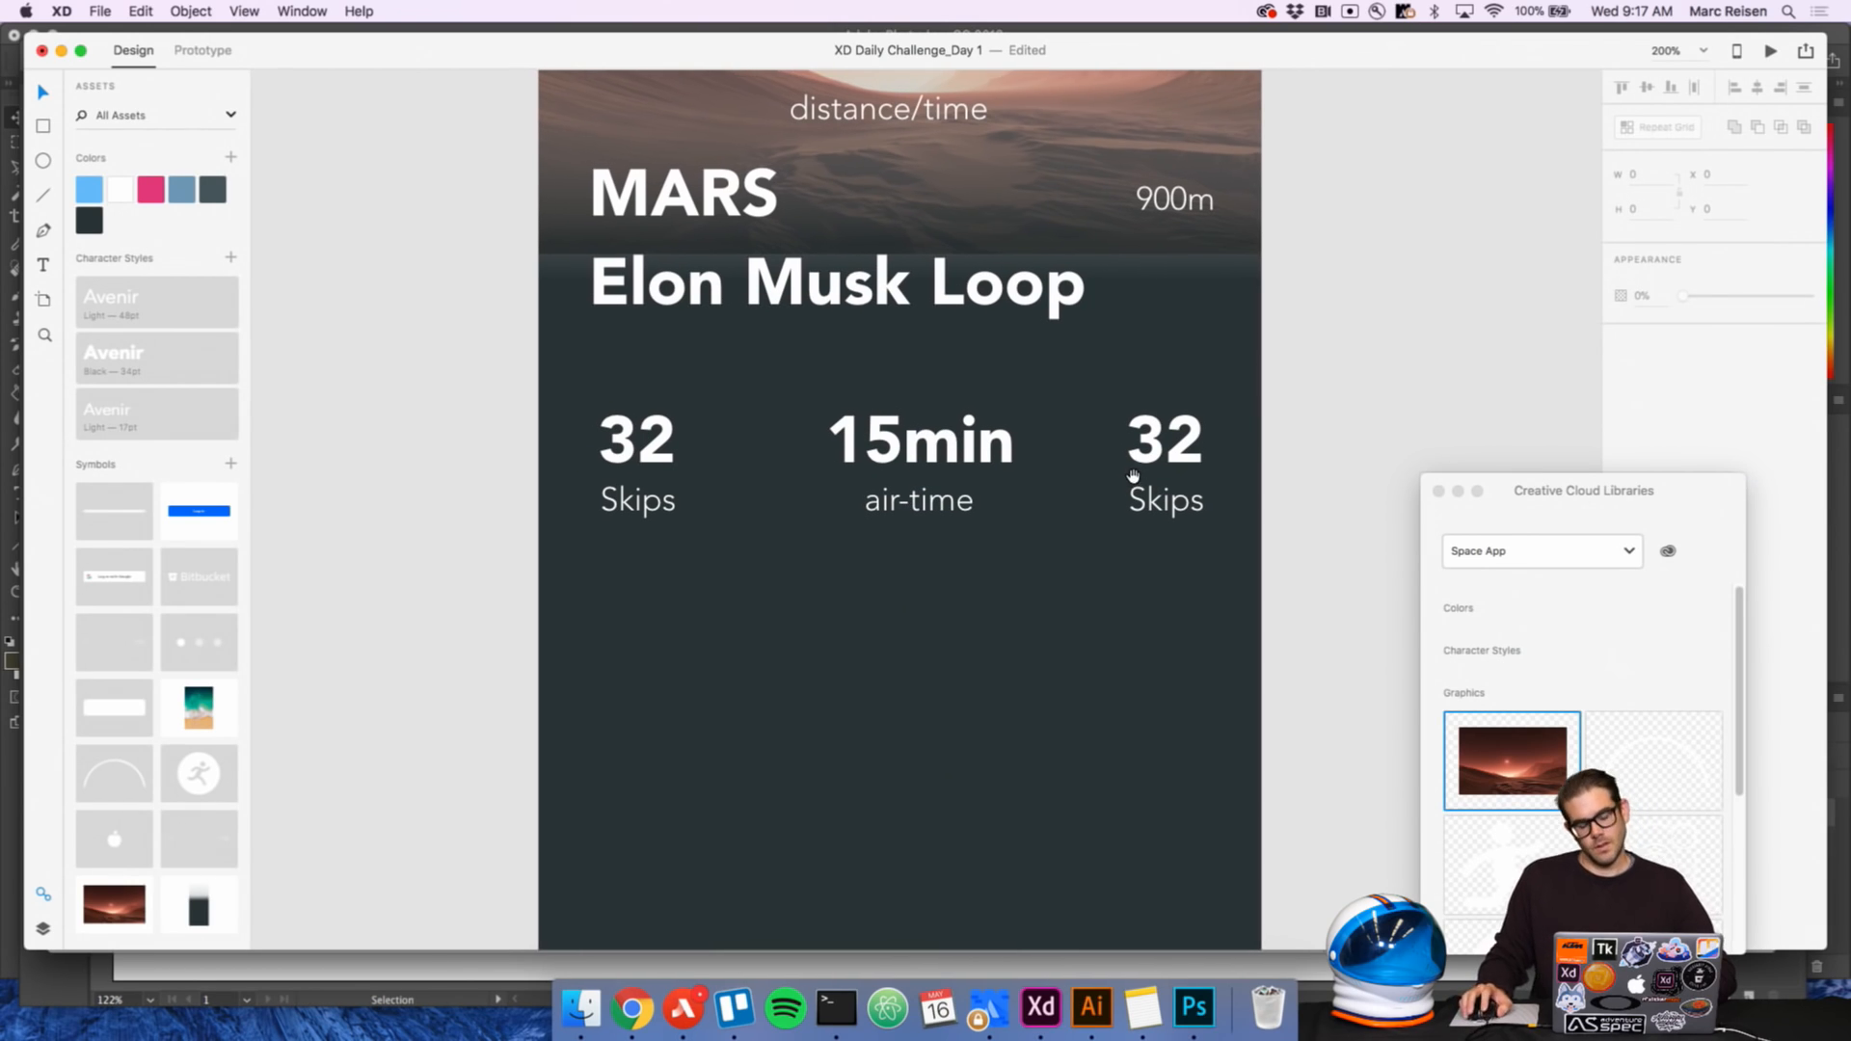
pyautogui.rightClick(1052, 546)
pyautogui.click(1312, 462)
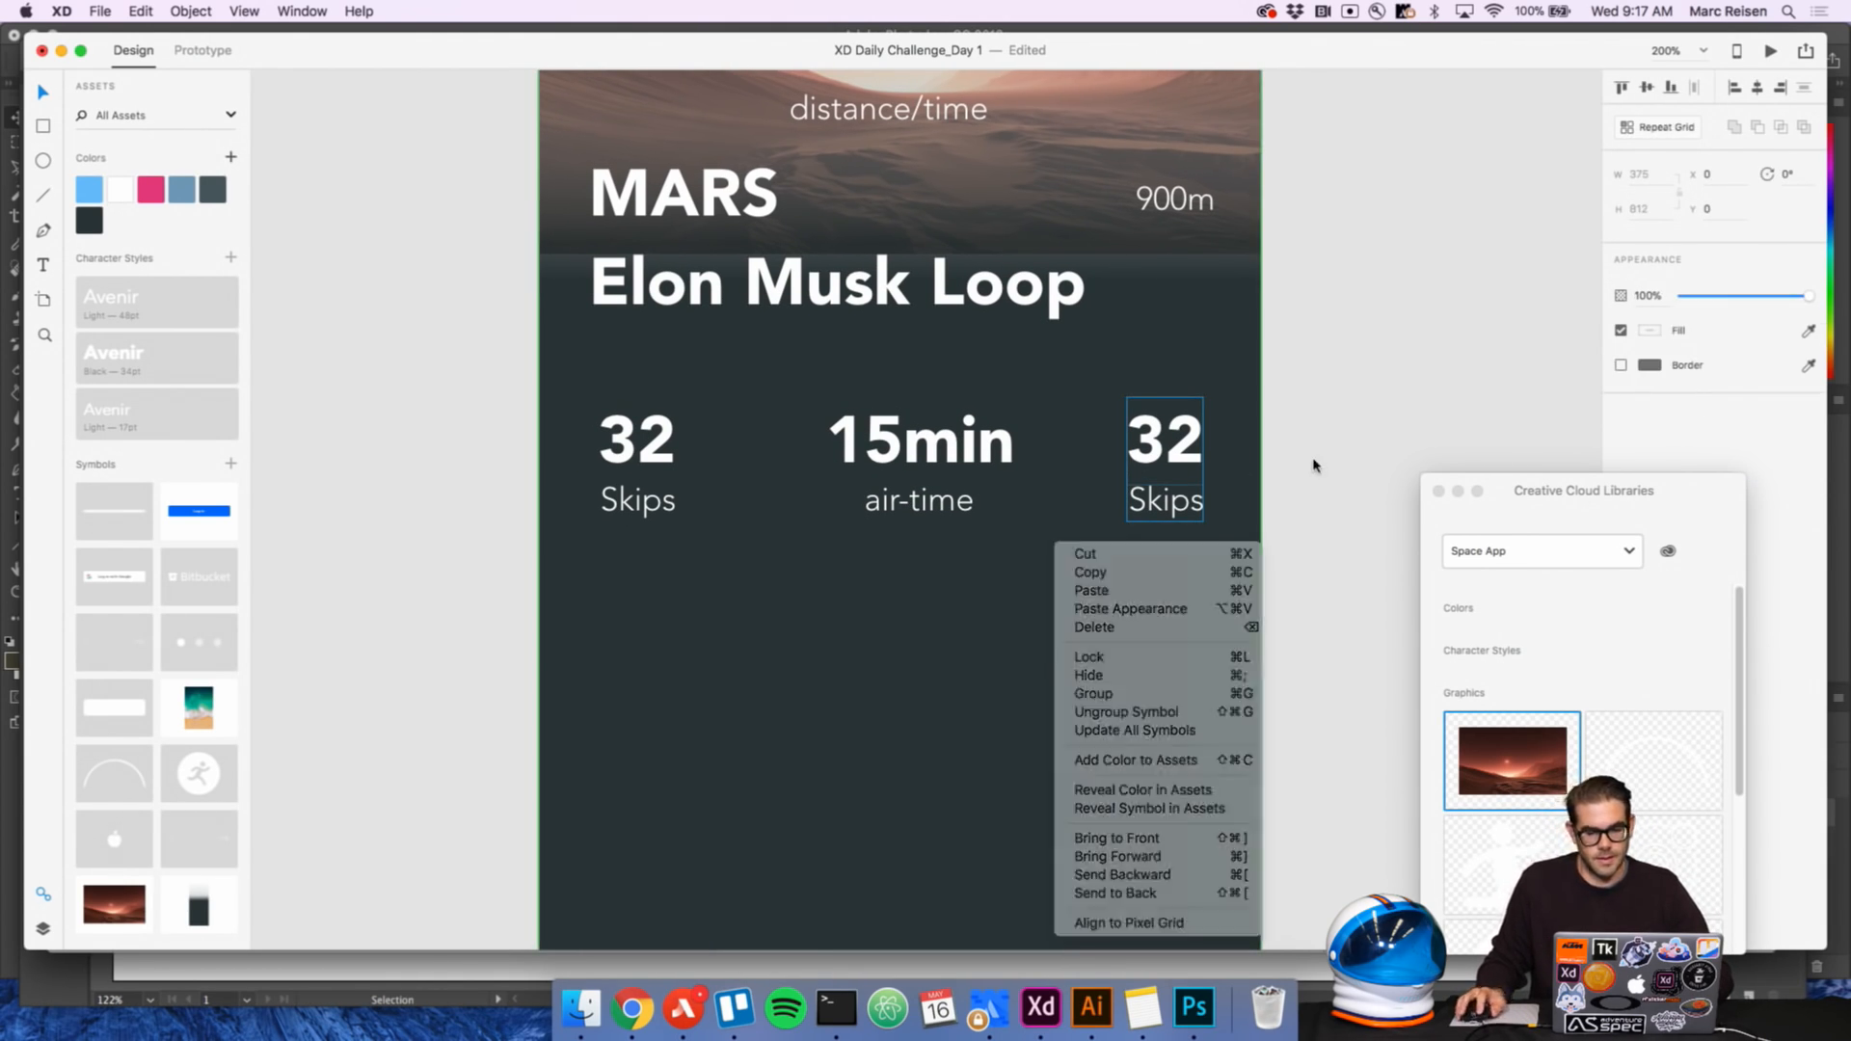
# Replace the label of the third stat with "Gait" and centre it beneath the 32
pyautogui.doubleClick(1182, 496)
pyautogui.click(1185, 503)
pyautogui.write('Gait')
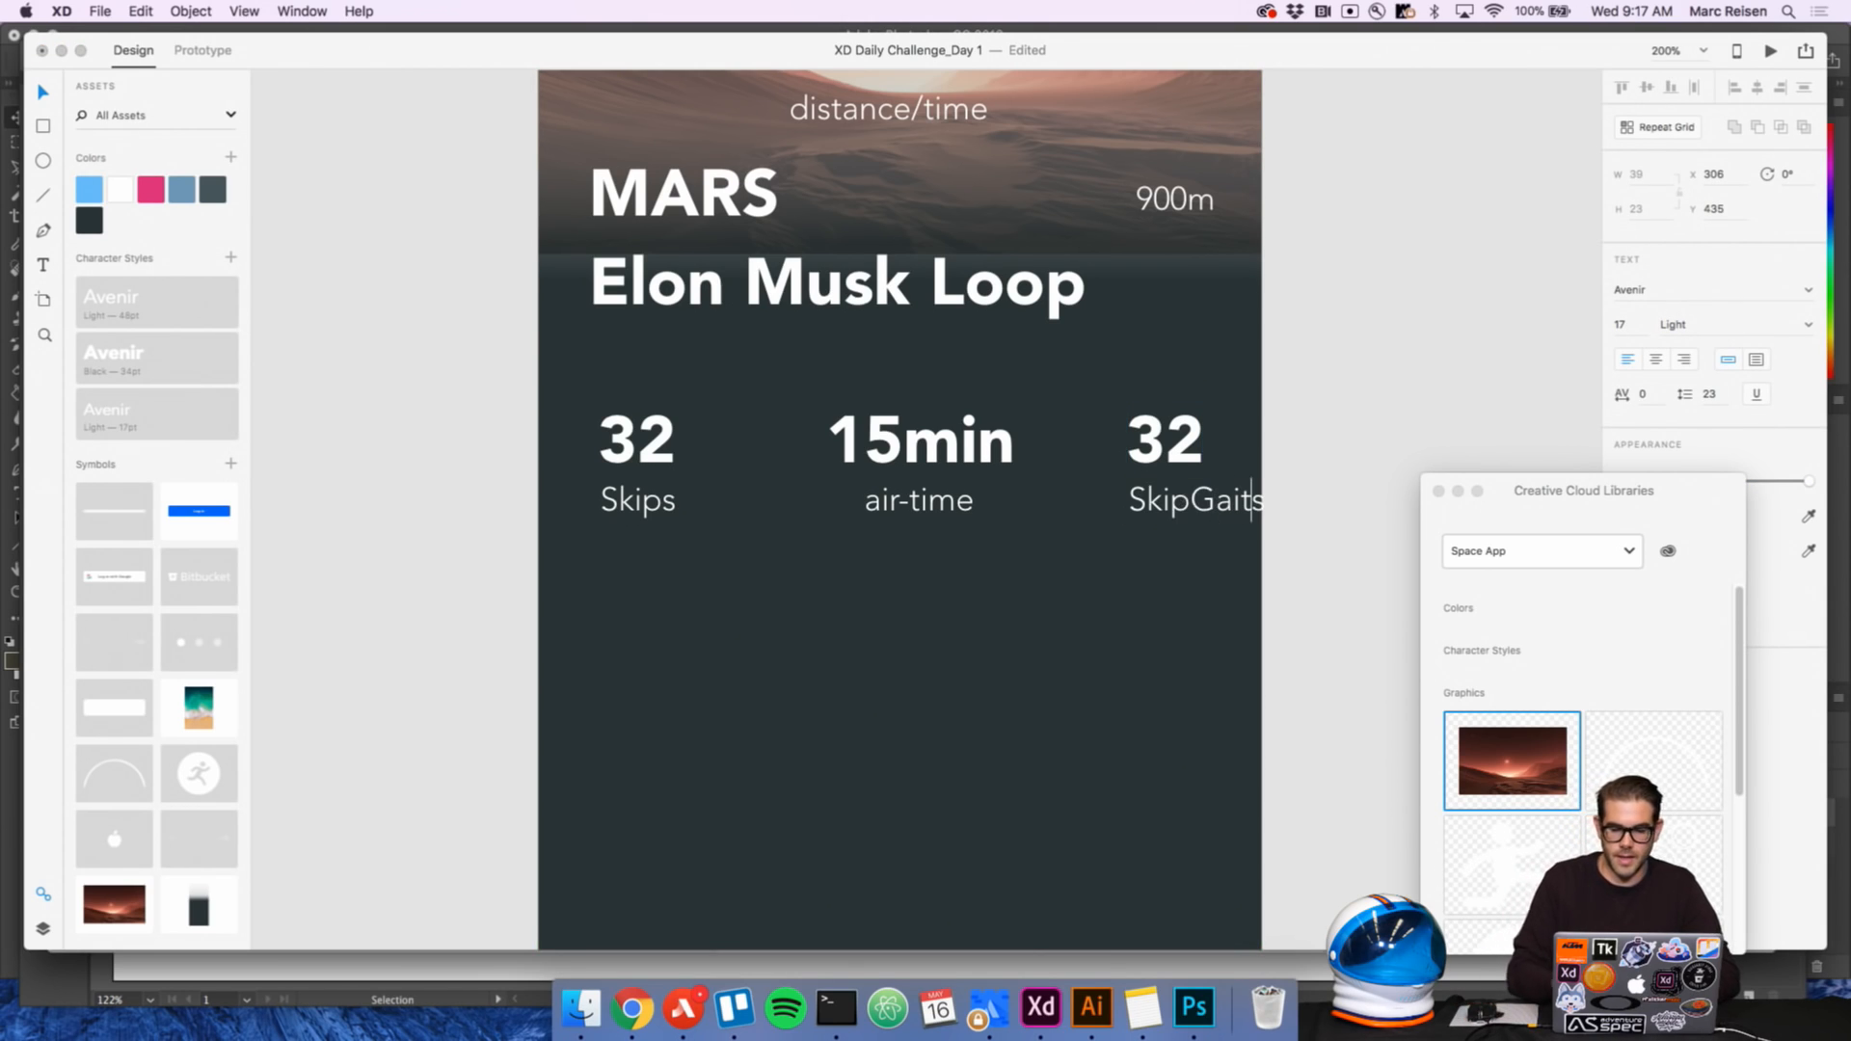
pyautogui.press('super+a')
pyautogui.write('Gait')
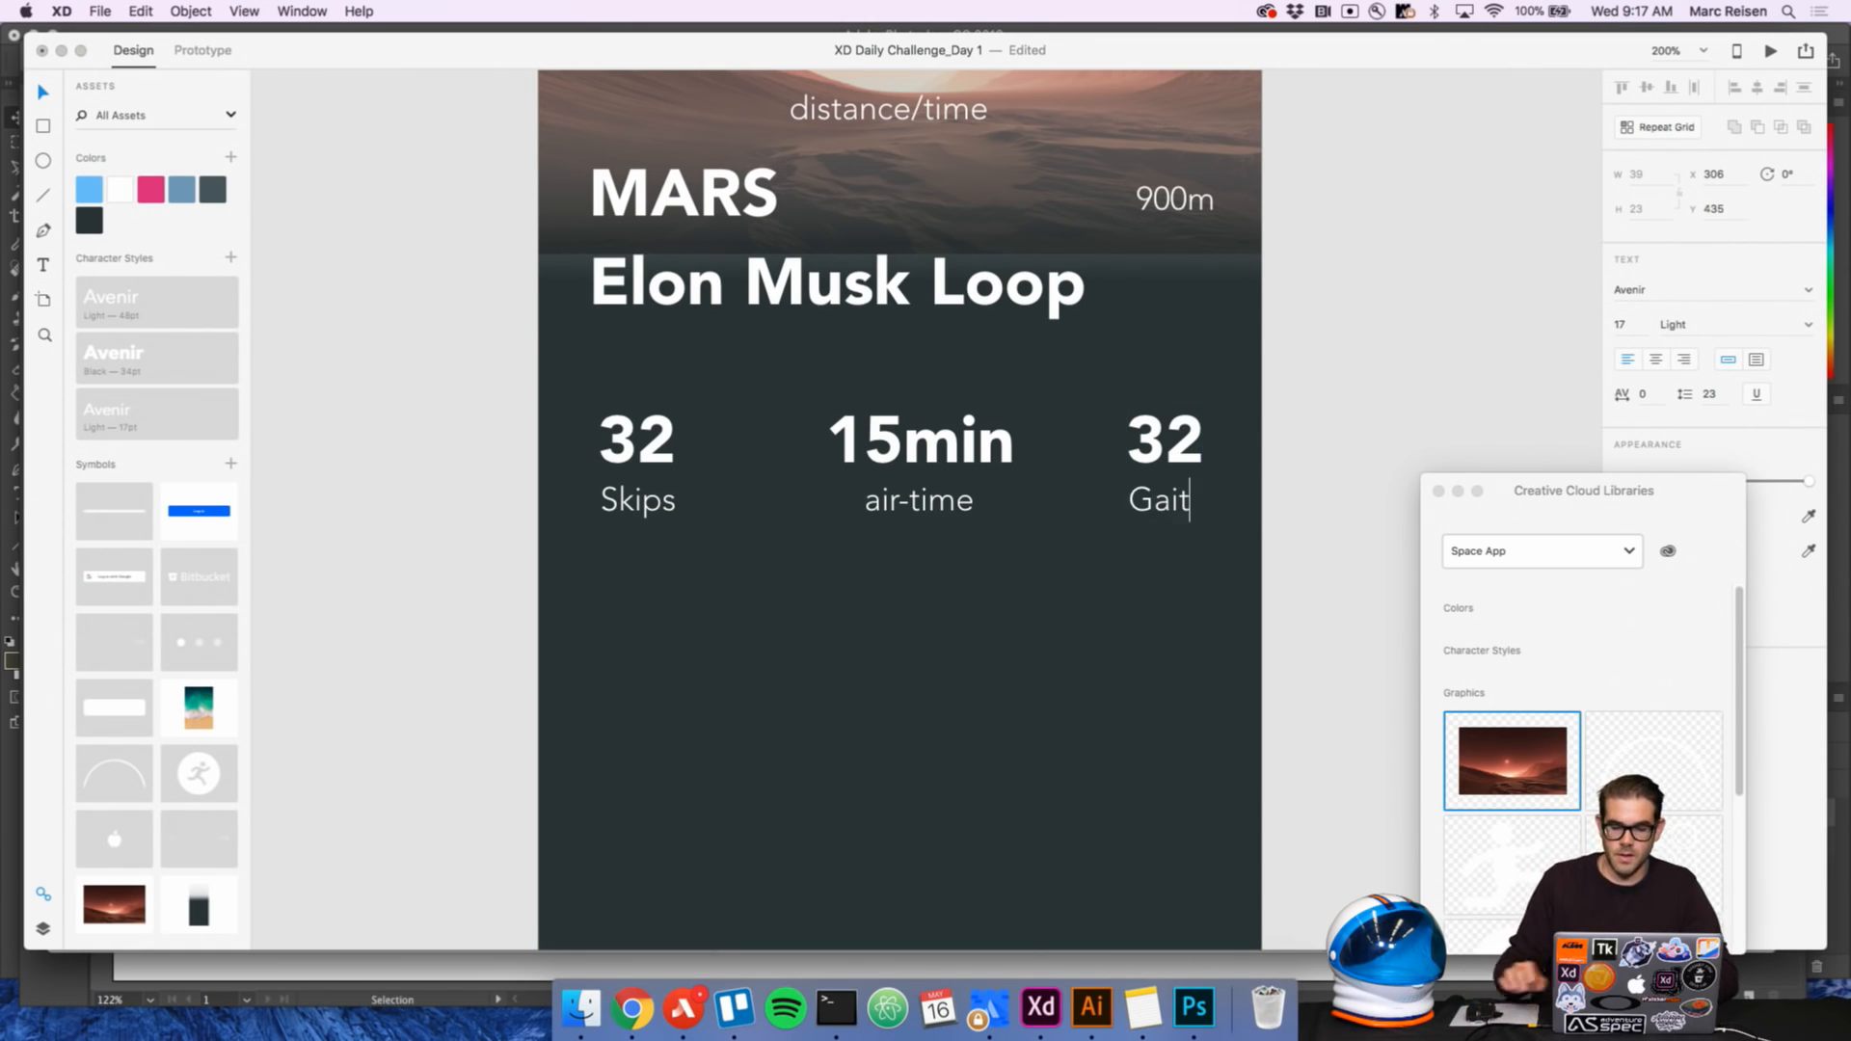
pyautogui.press('Escape')
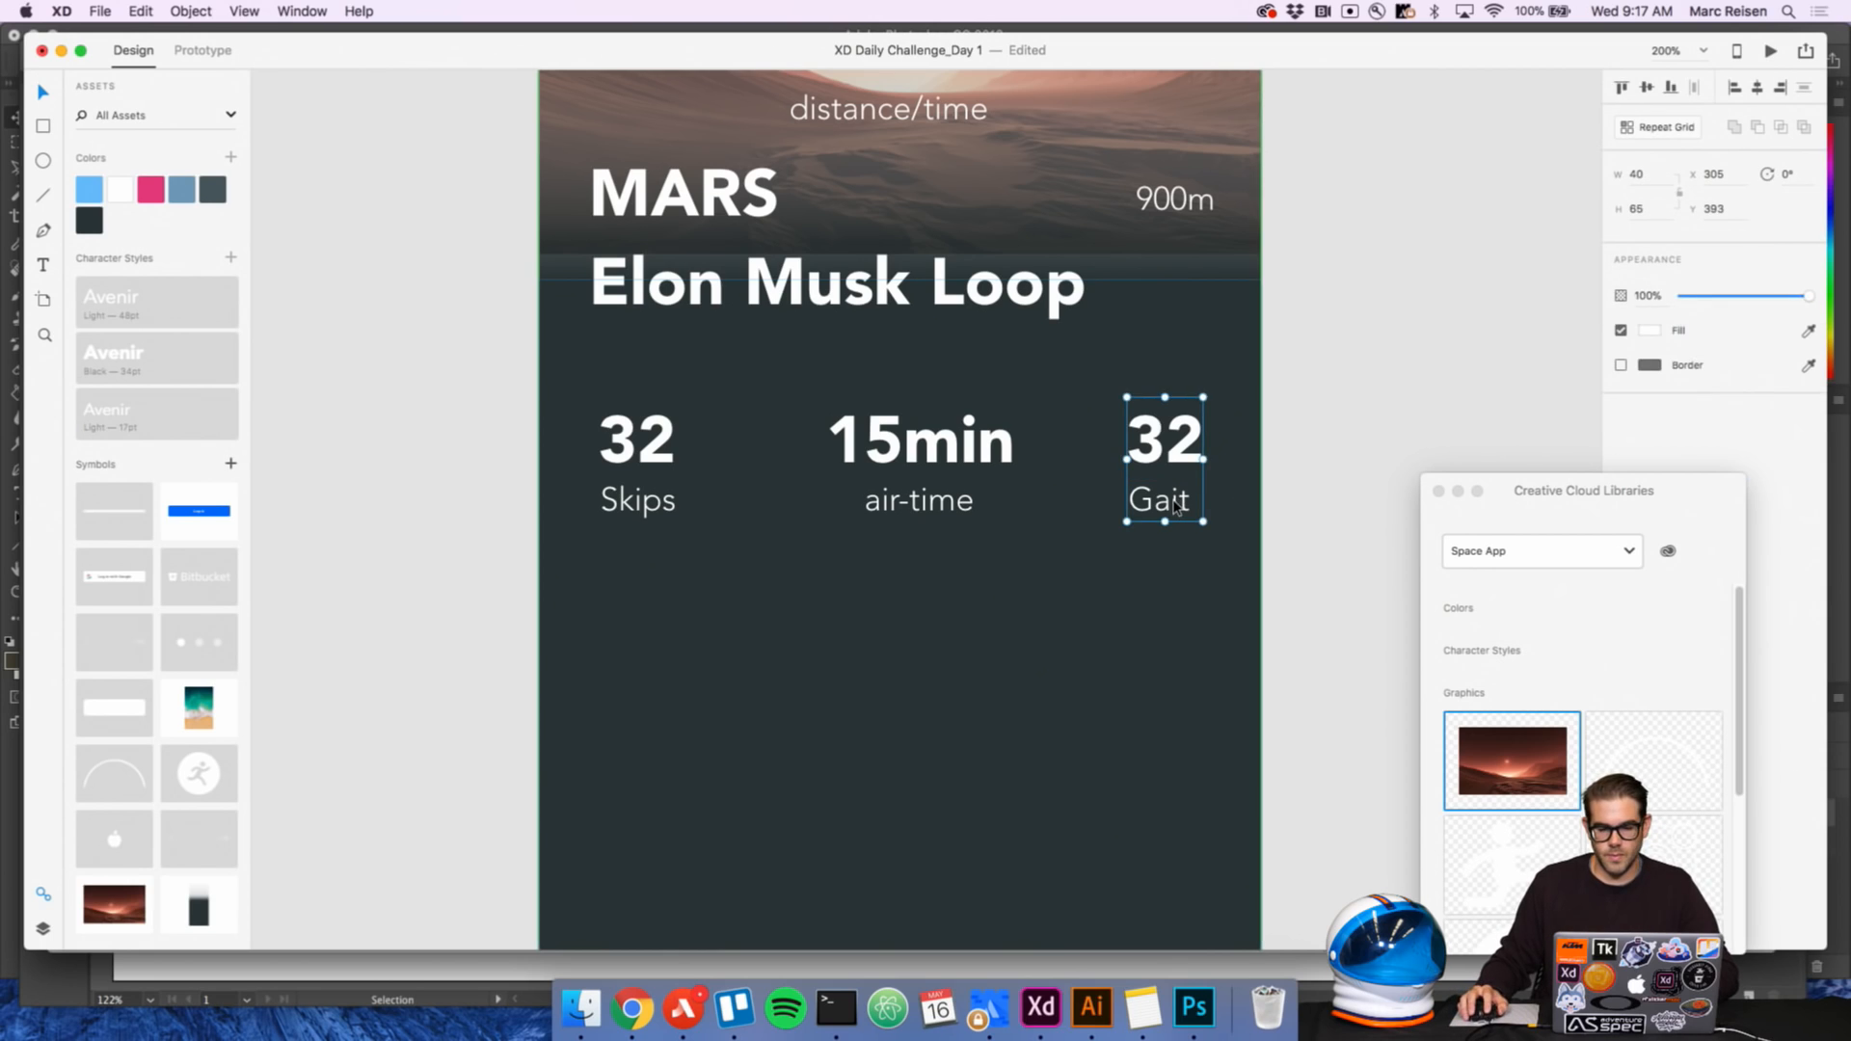
pyautogui.moveTo(1171, 507); pyautogui.dragTo(1181, 508)
# Replace the 32 above the Gait label with "300cm"
pyautogui.click(1168, 444)
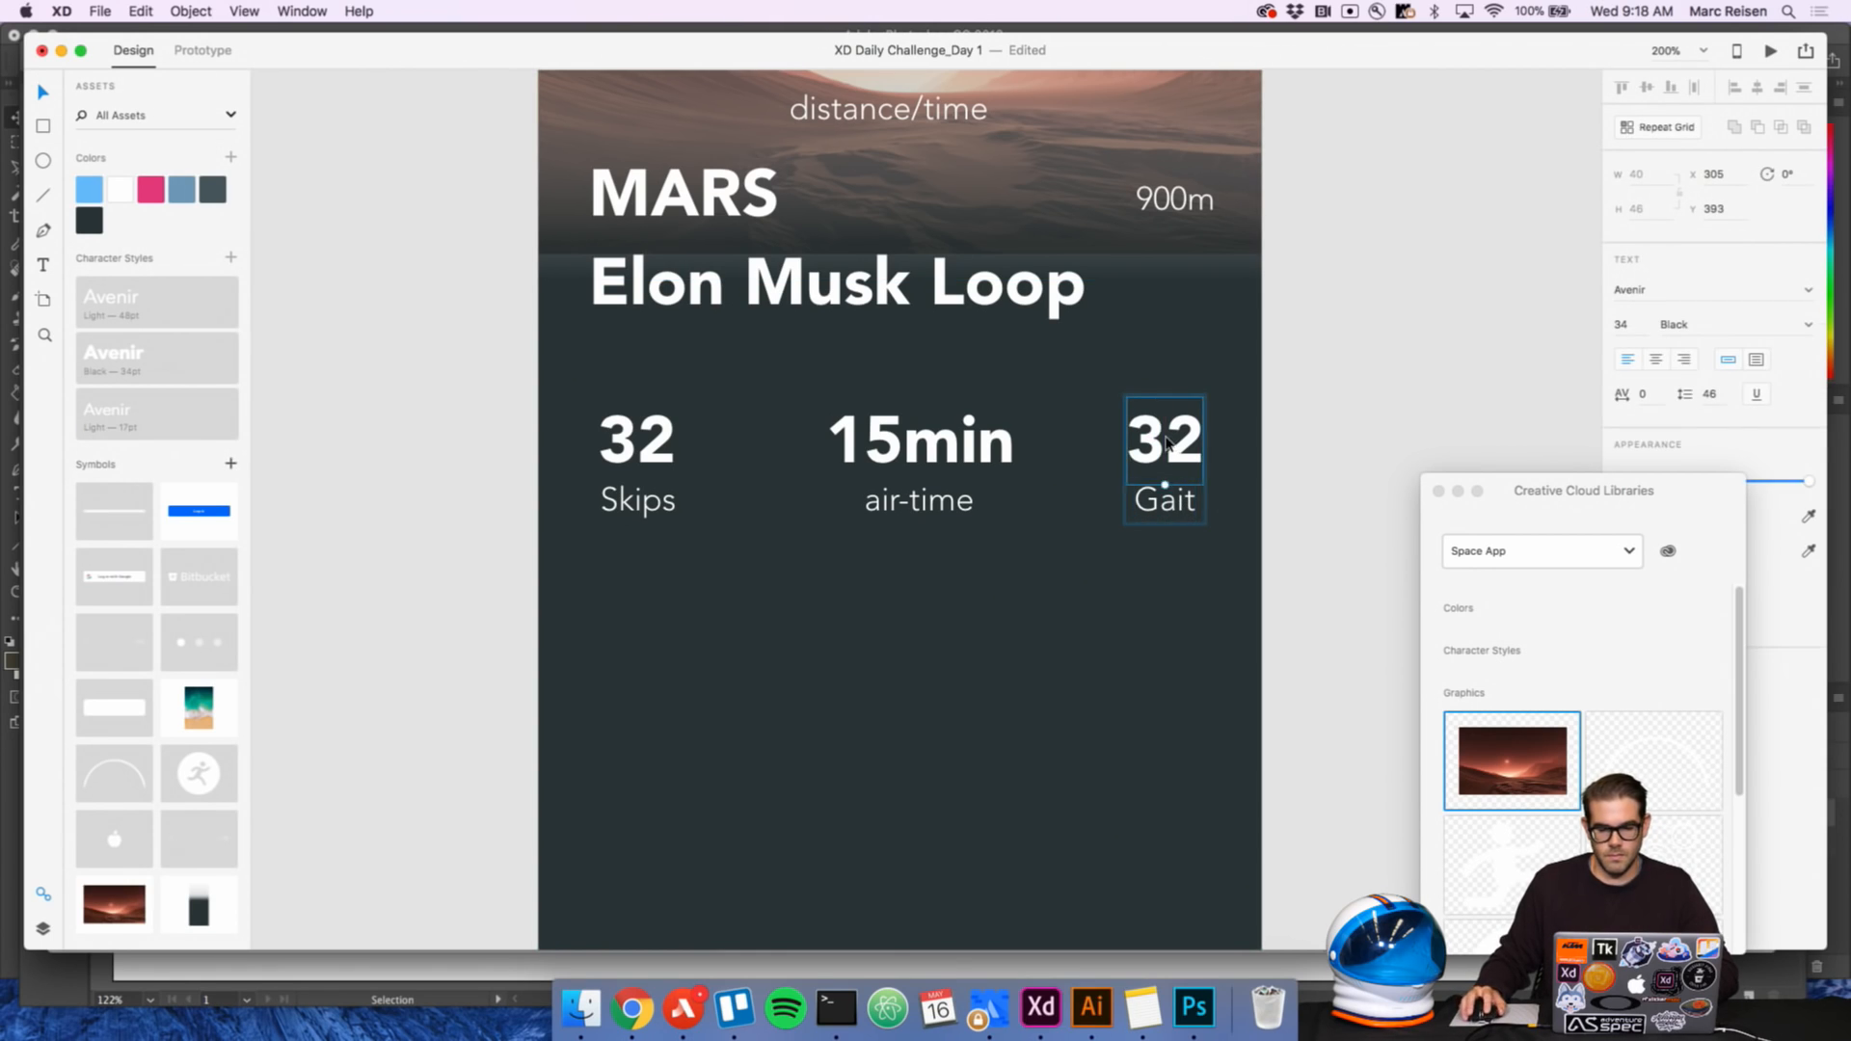
pyautogui.doubleClick(1168, 436)
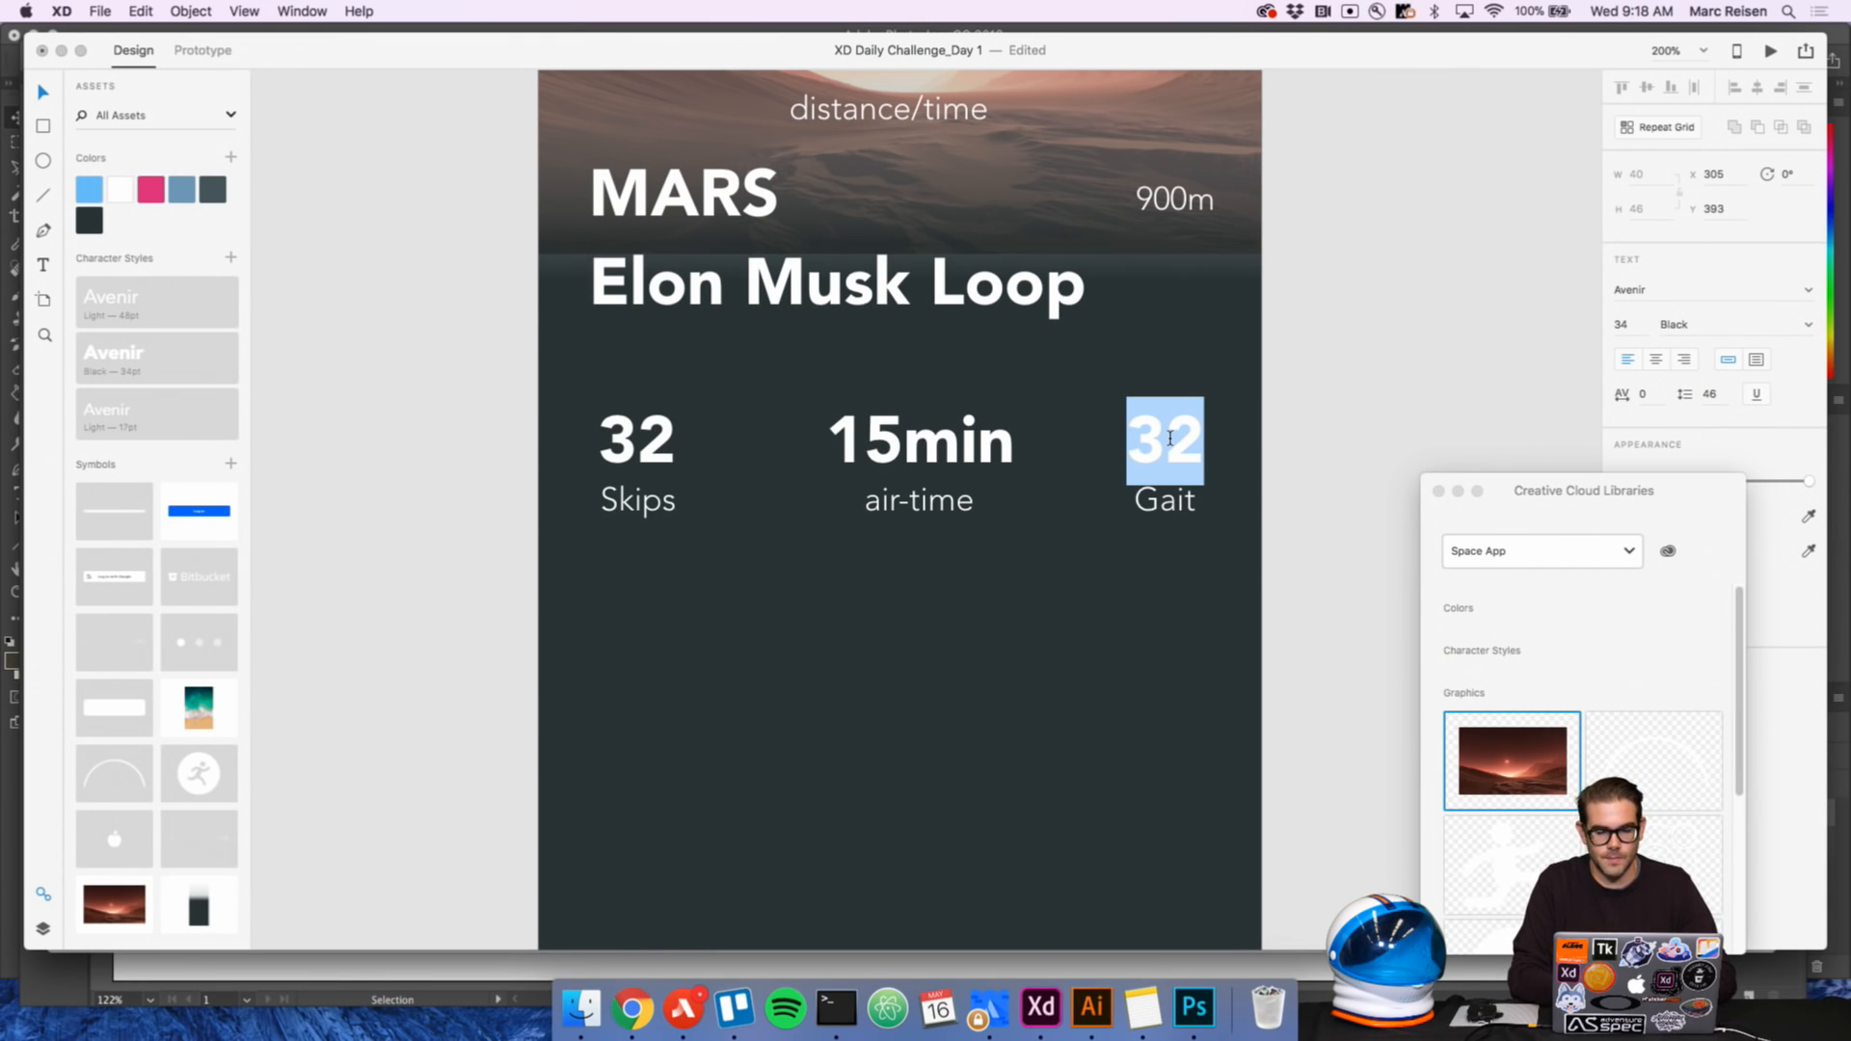
pyautogui.click(1315, 482)
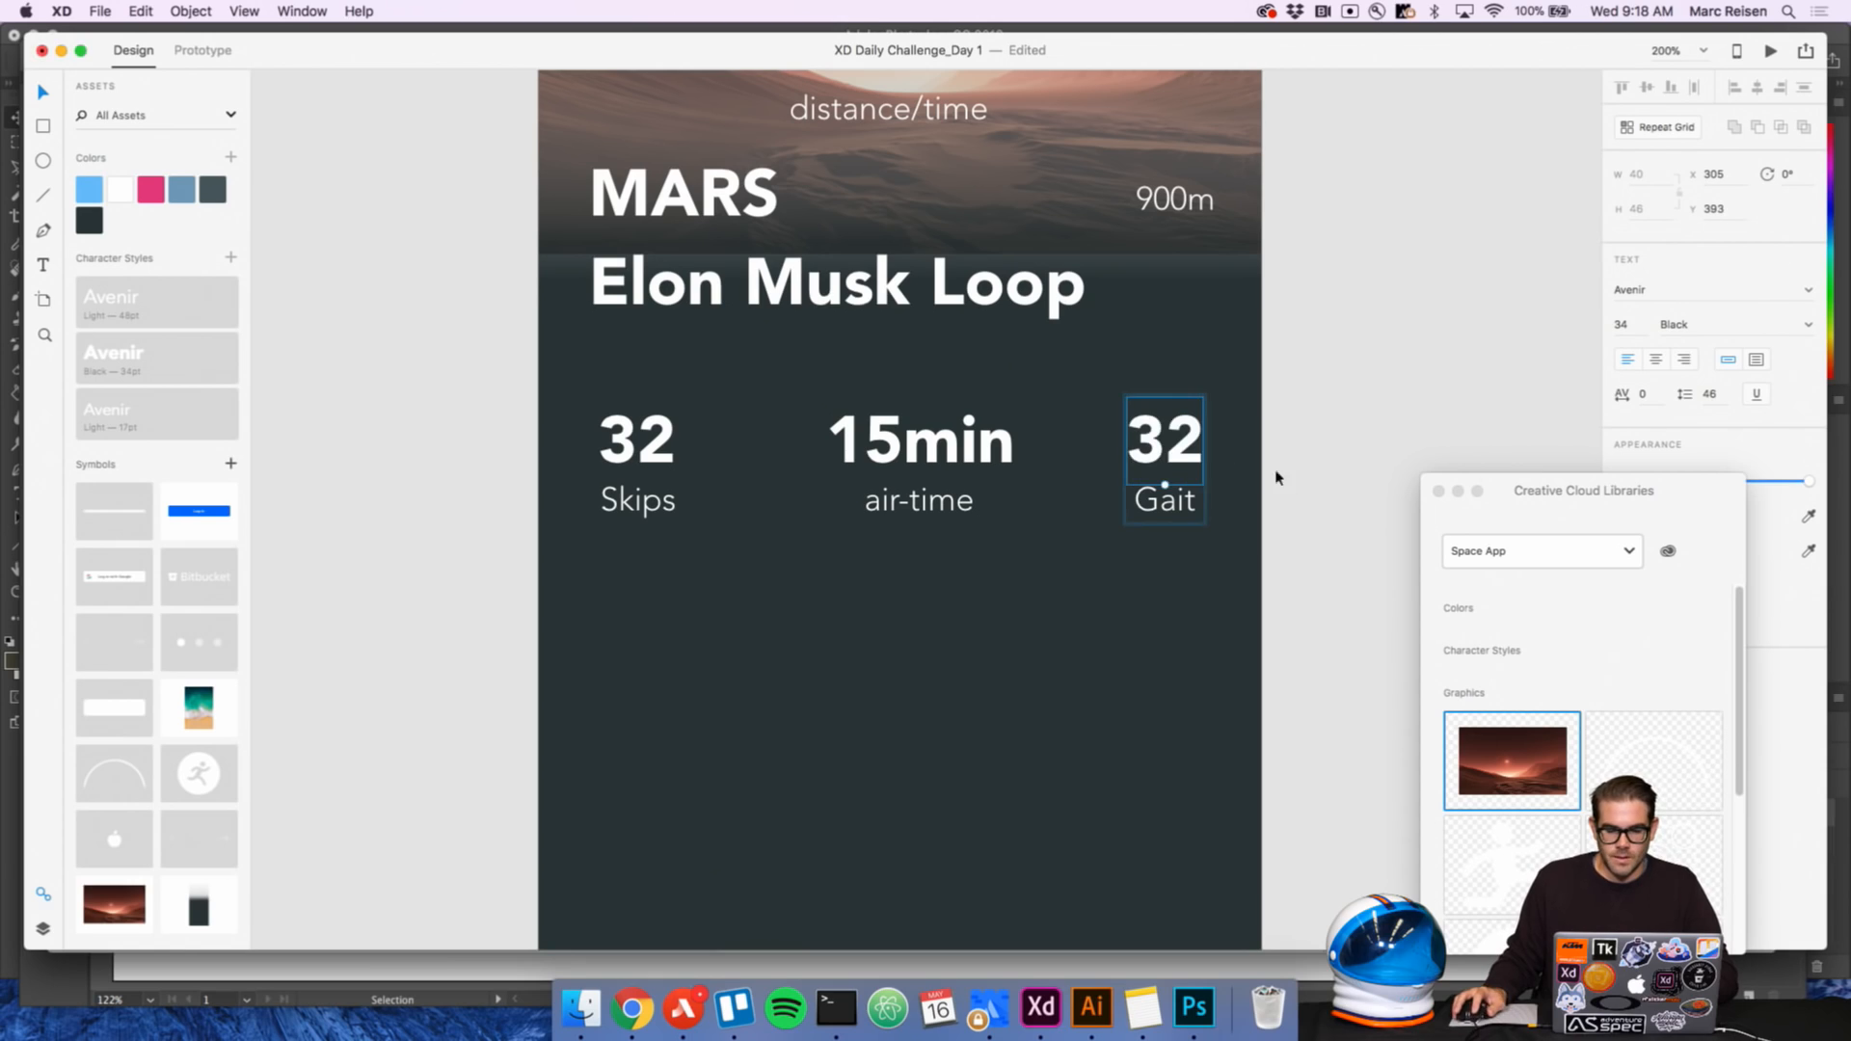
pyautogui.doubleClick(1183, 461)
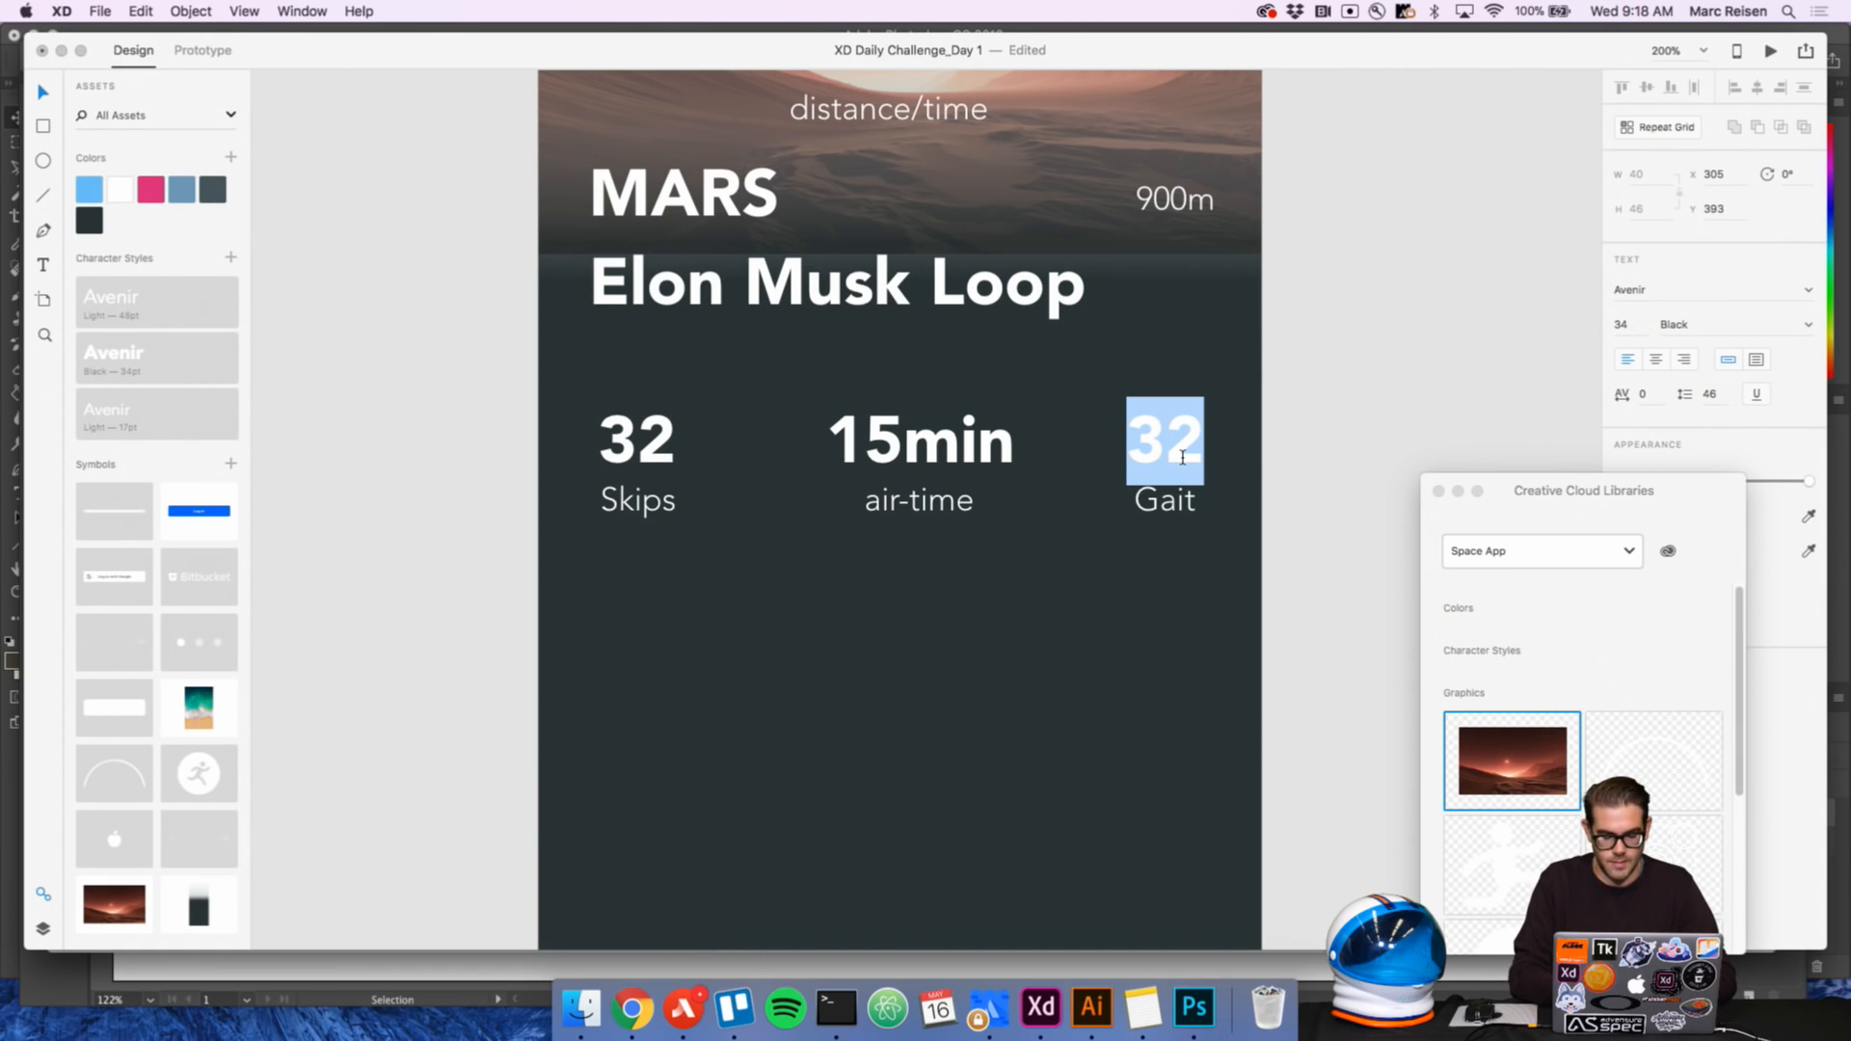
pyautogui.write('30cm')
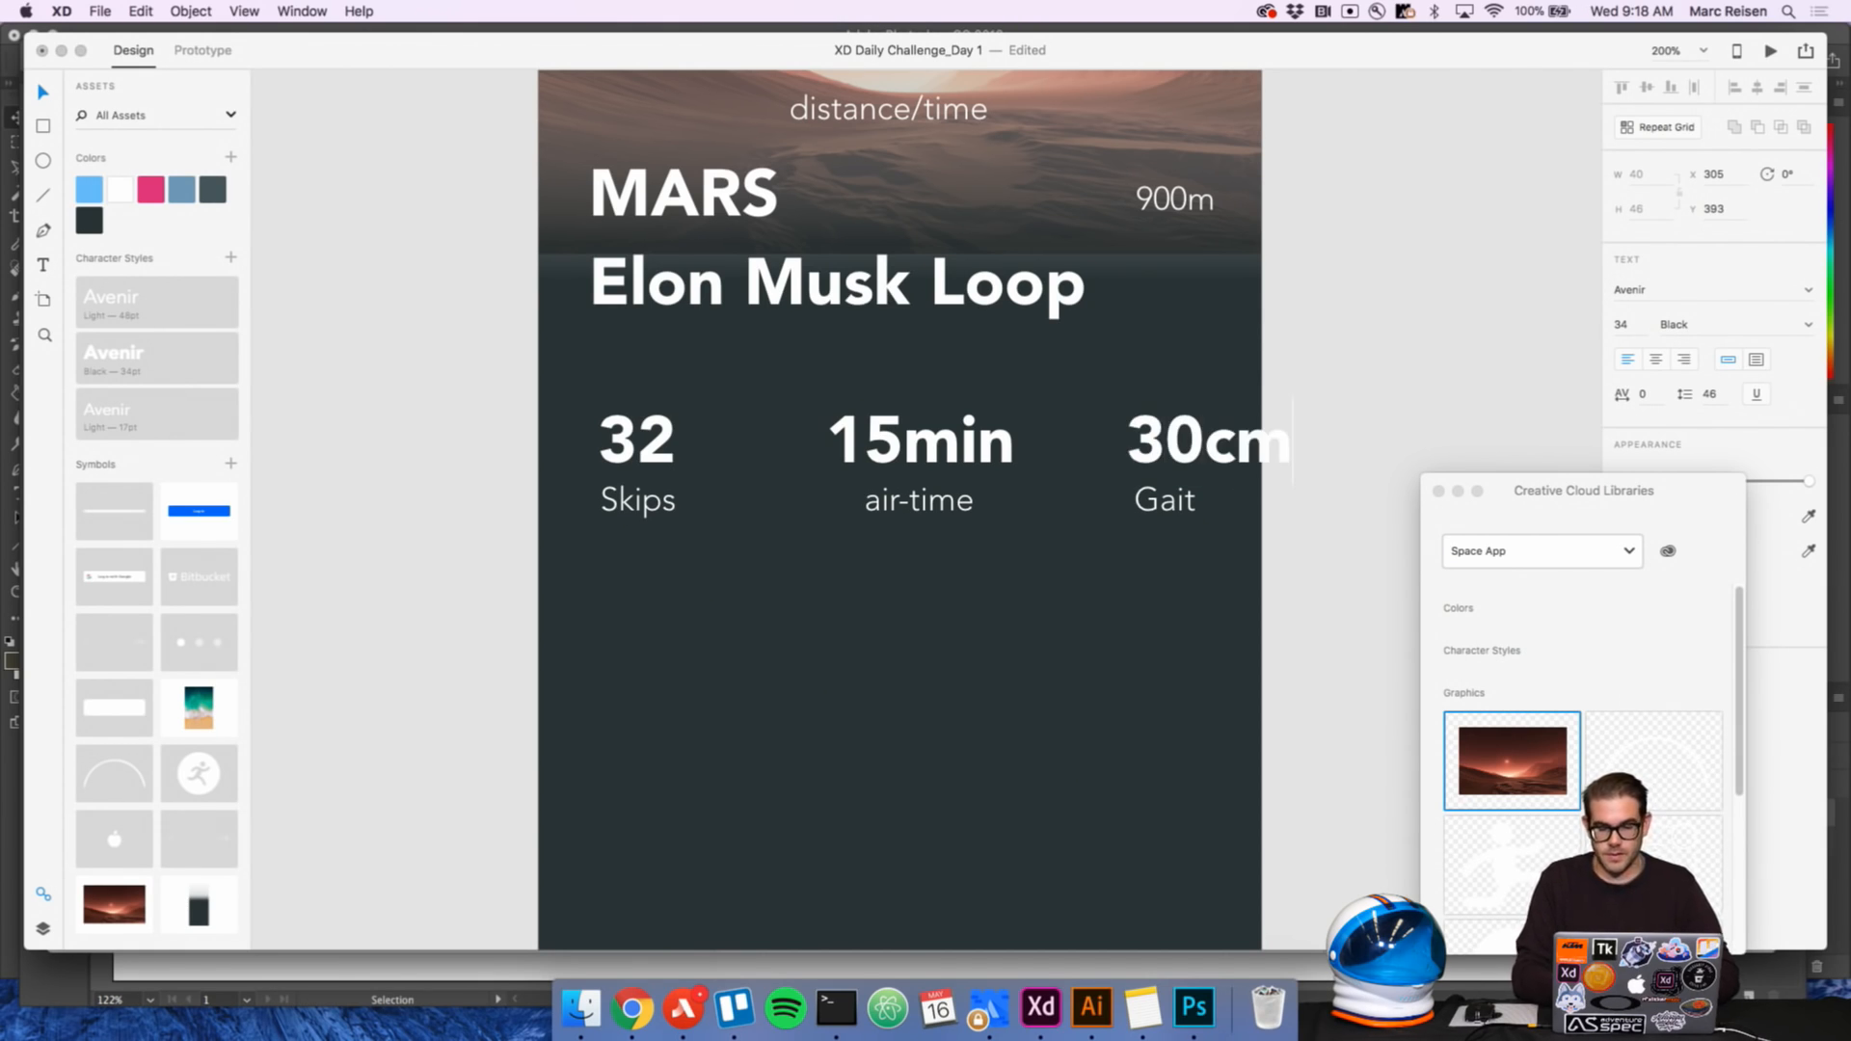
pyautogui.write('0')
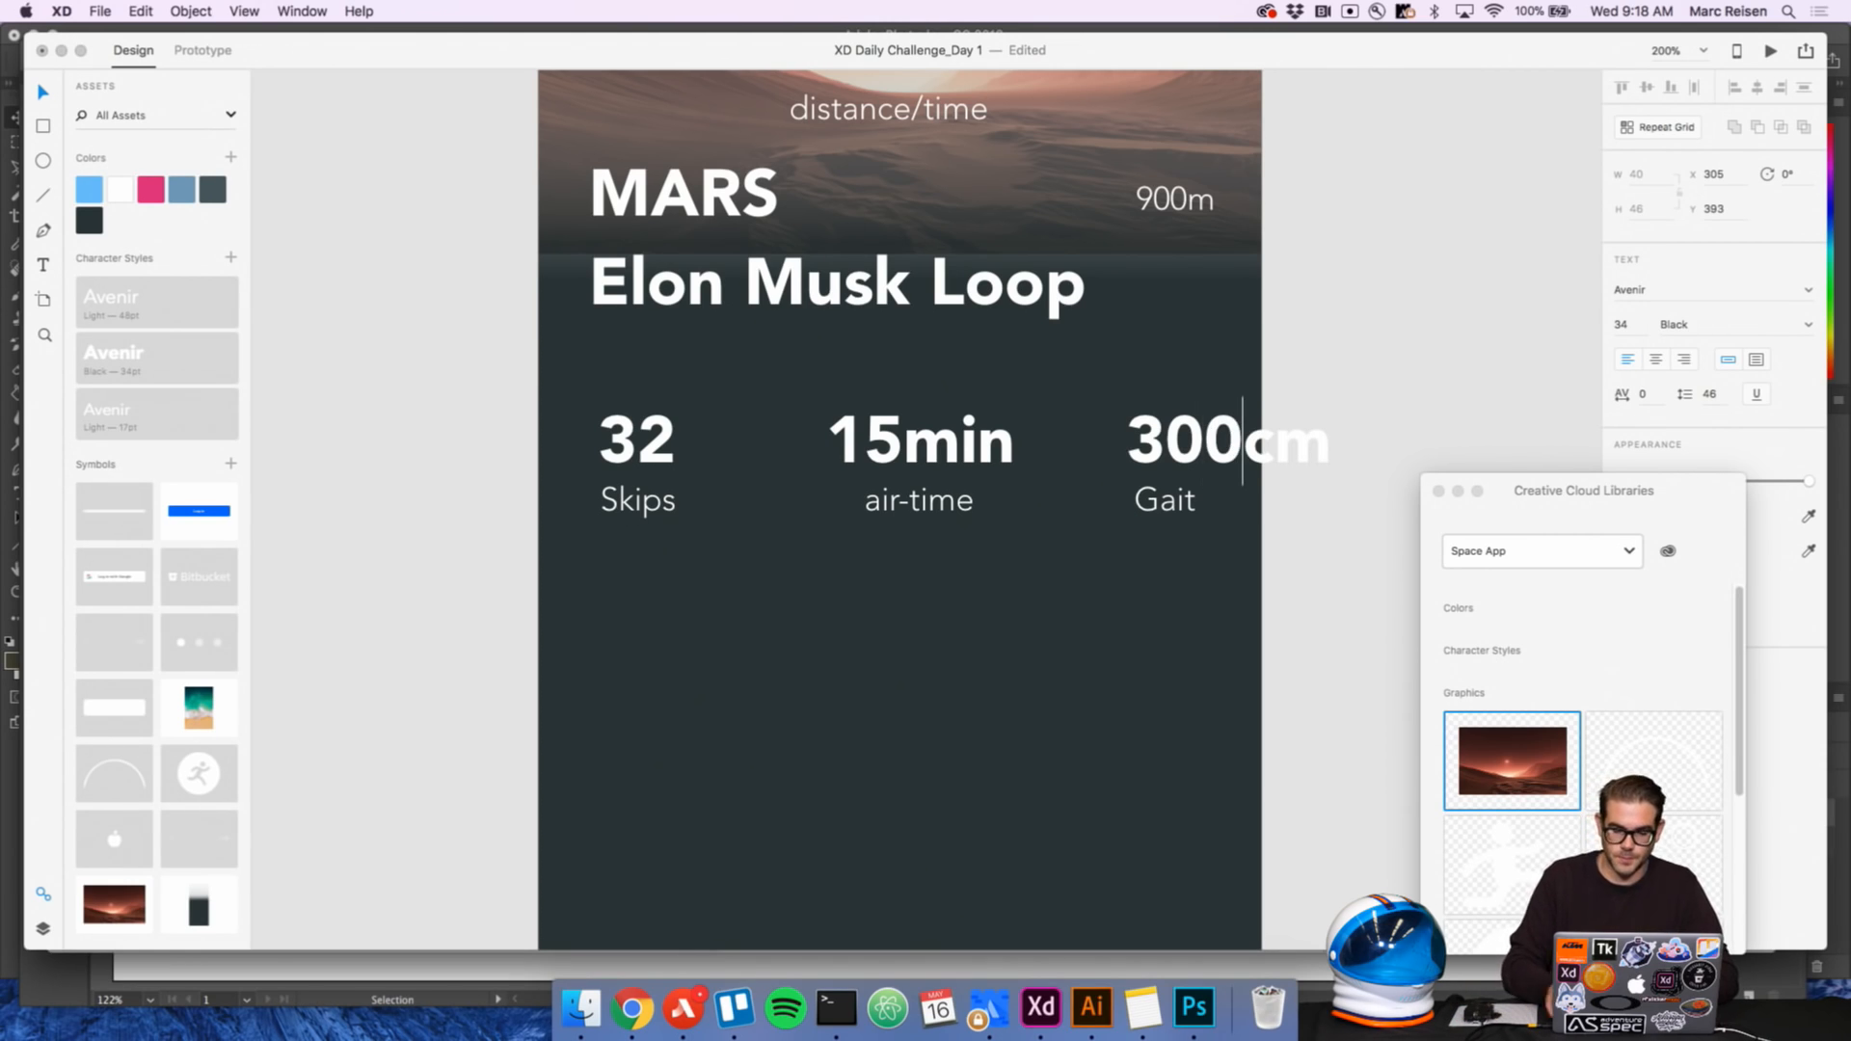
# Reduce the 300cm text to size 20 and centre it above the Gait label
pyautogui.doubleClick(1183, 440)
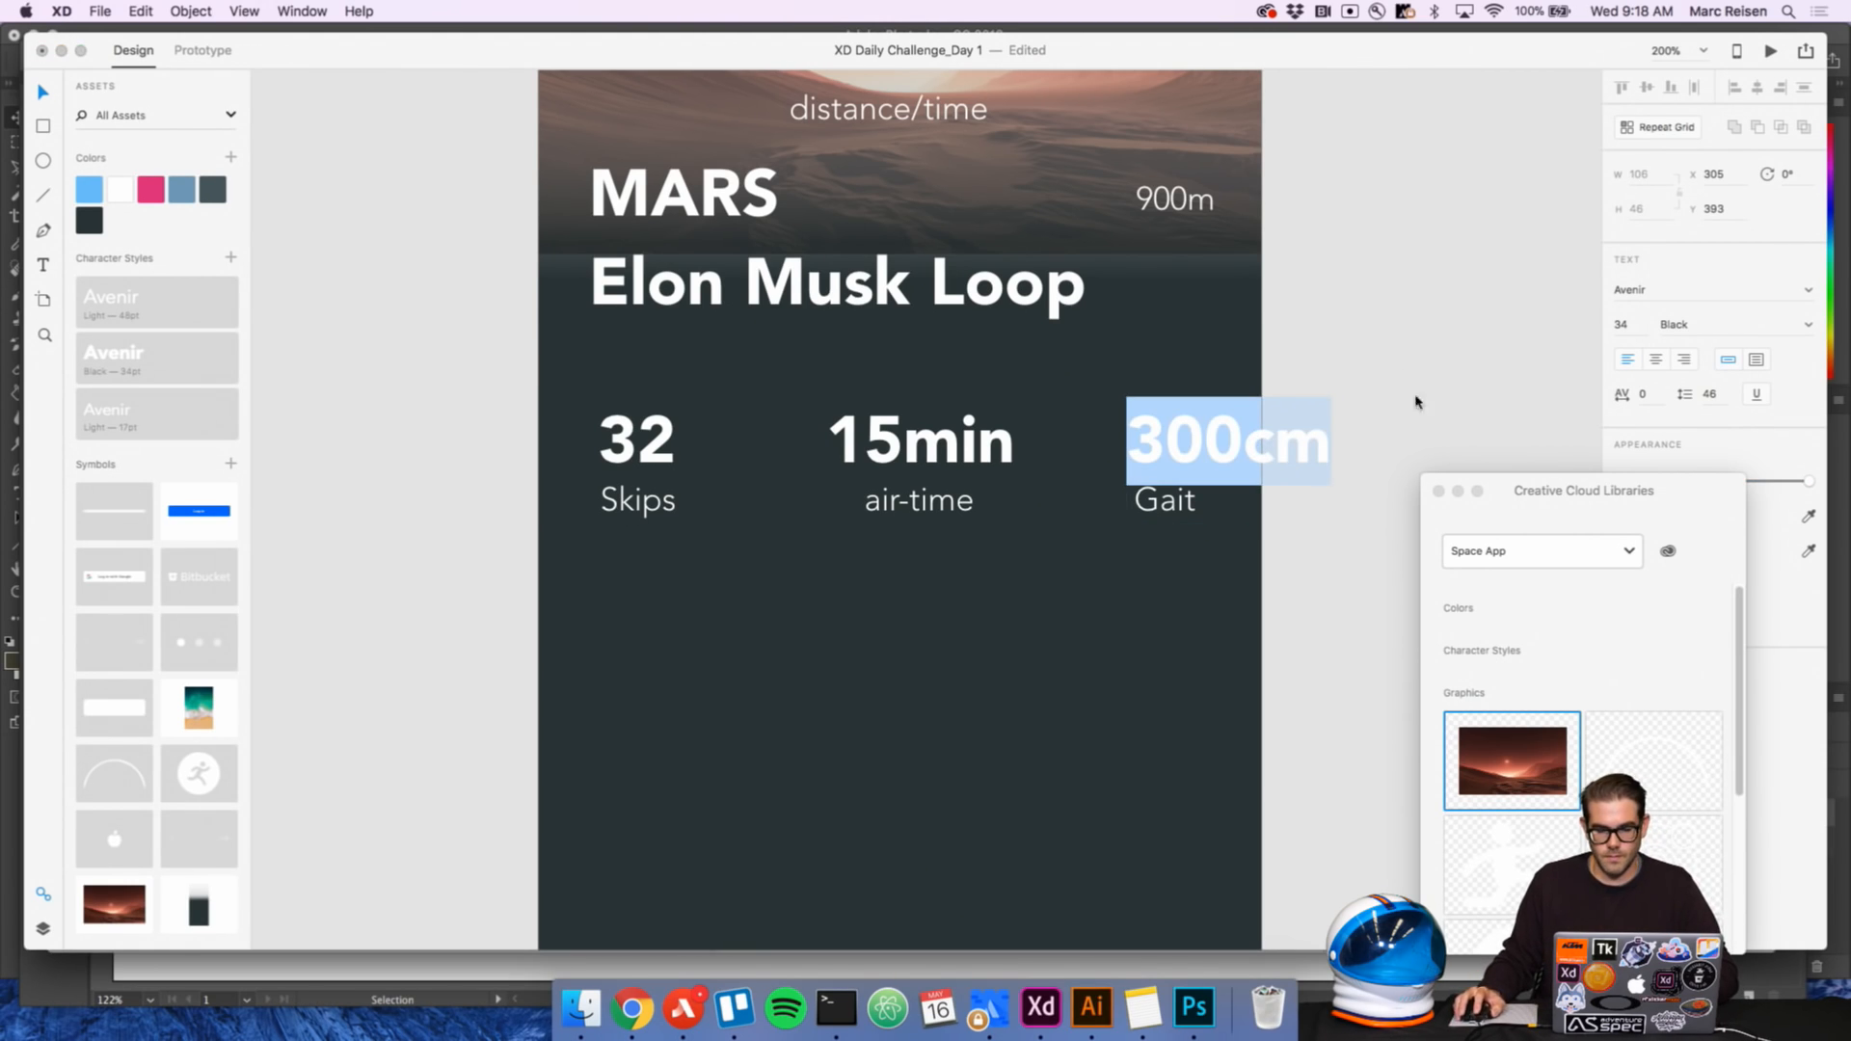
pyautogui.click(1632, 327)
pyautogui.press('Down')
pyautogui.press('Down')
pyautogui.press('Down')
pyautogui.press('Down')
pyautogui.press('Down')
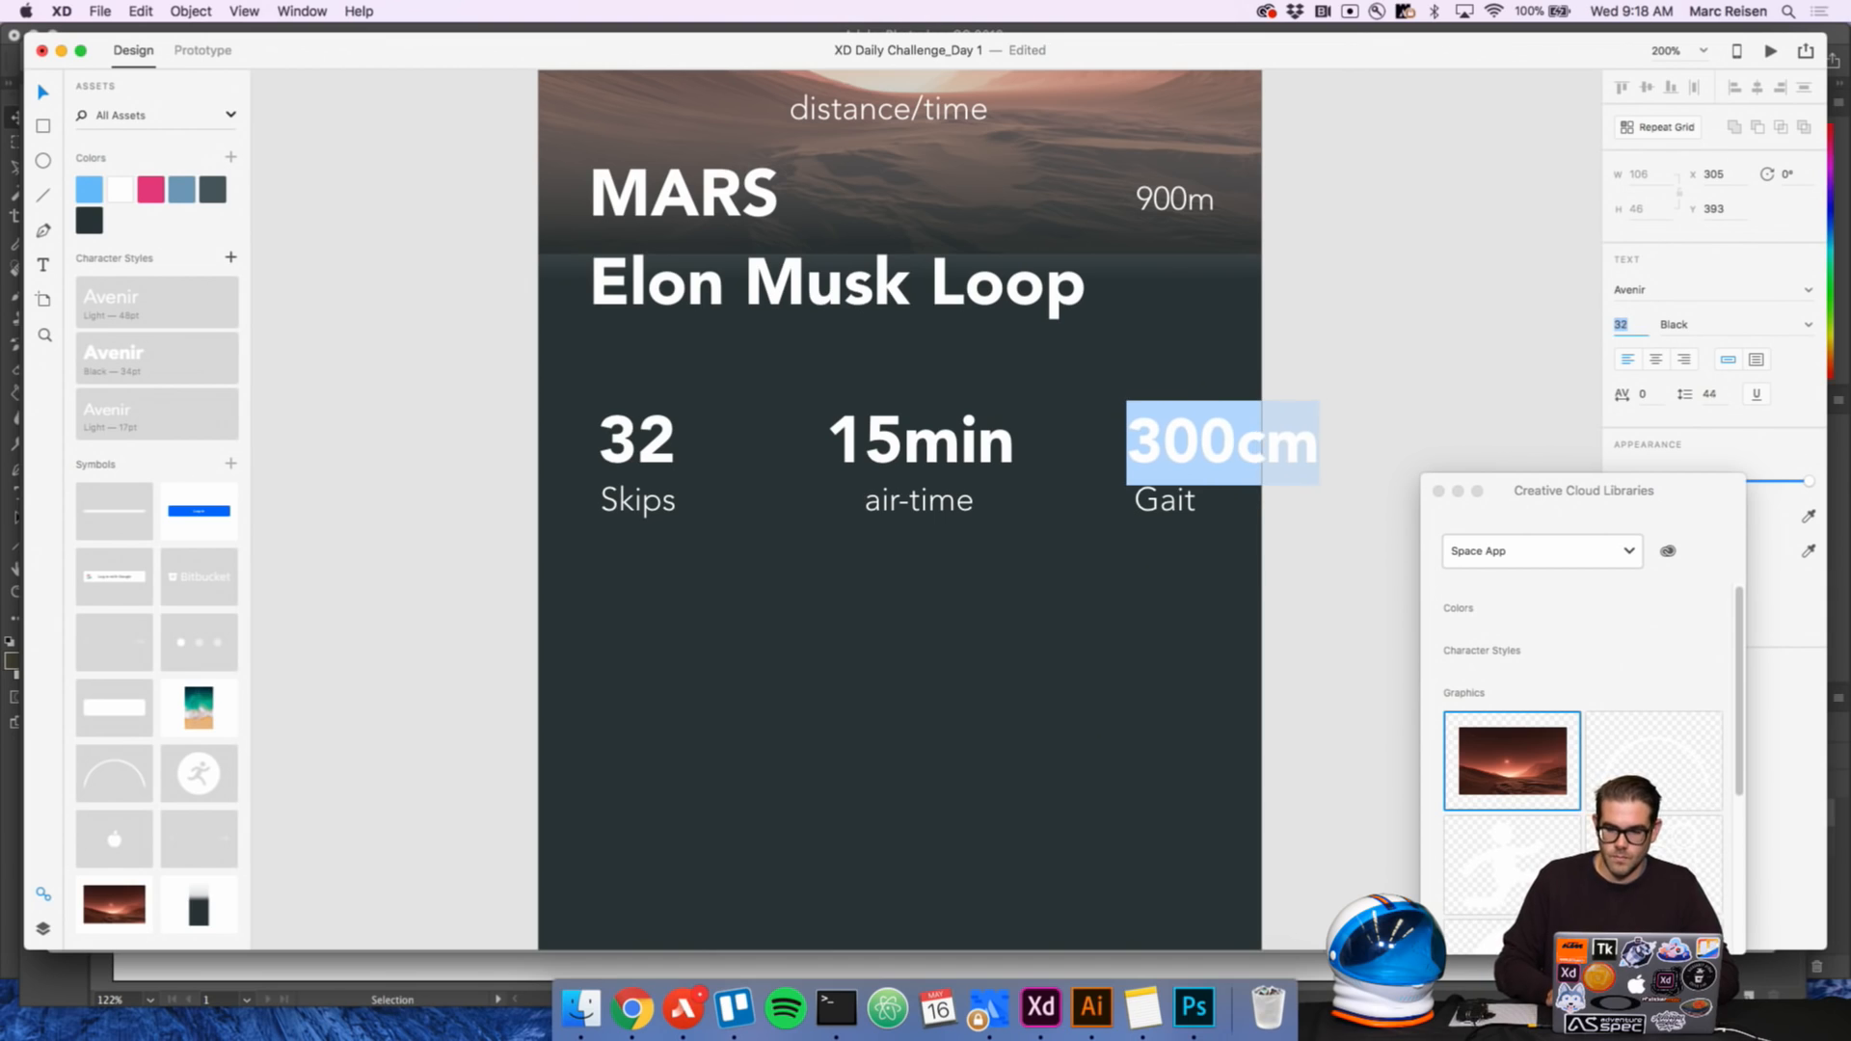
pyautogui.press('Down')
pyautogui.press('Down')
pyautogui.press('Down')
pyautogui.press('Down')
pyautogui.press('Down')
pyautogui.press('Down')
pyautogui.press('Down')
pyautogui.press('Down')
pyautogui.press('Down')
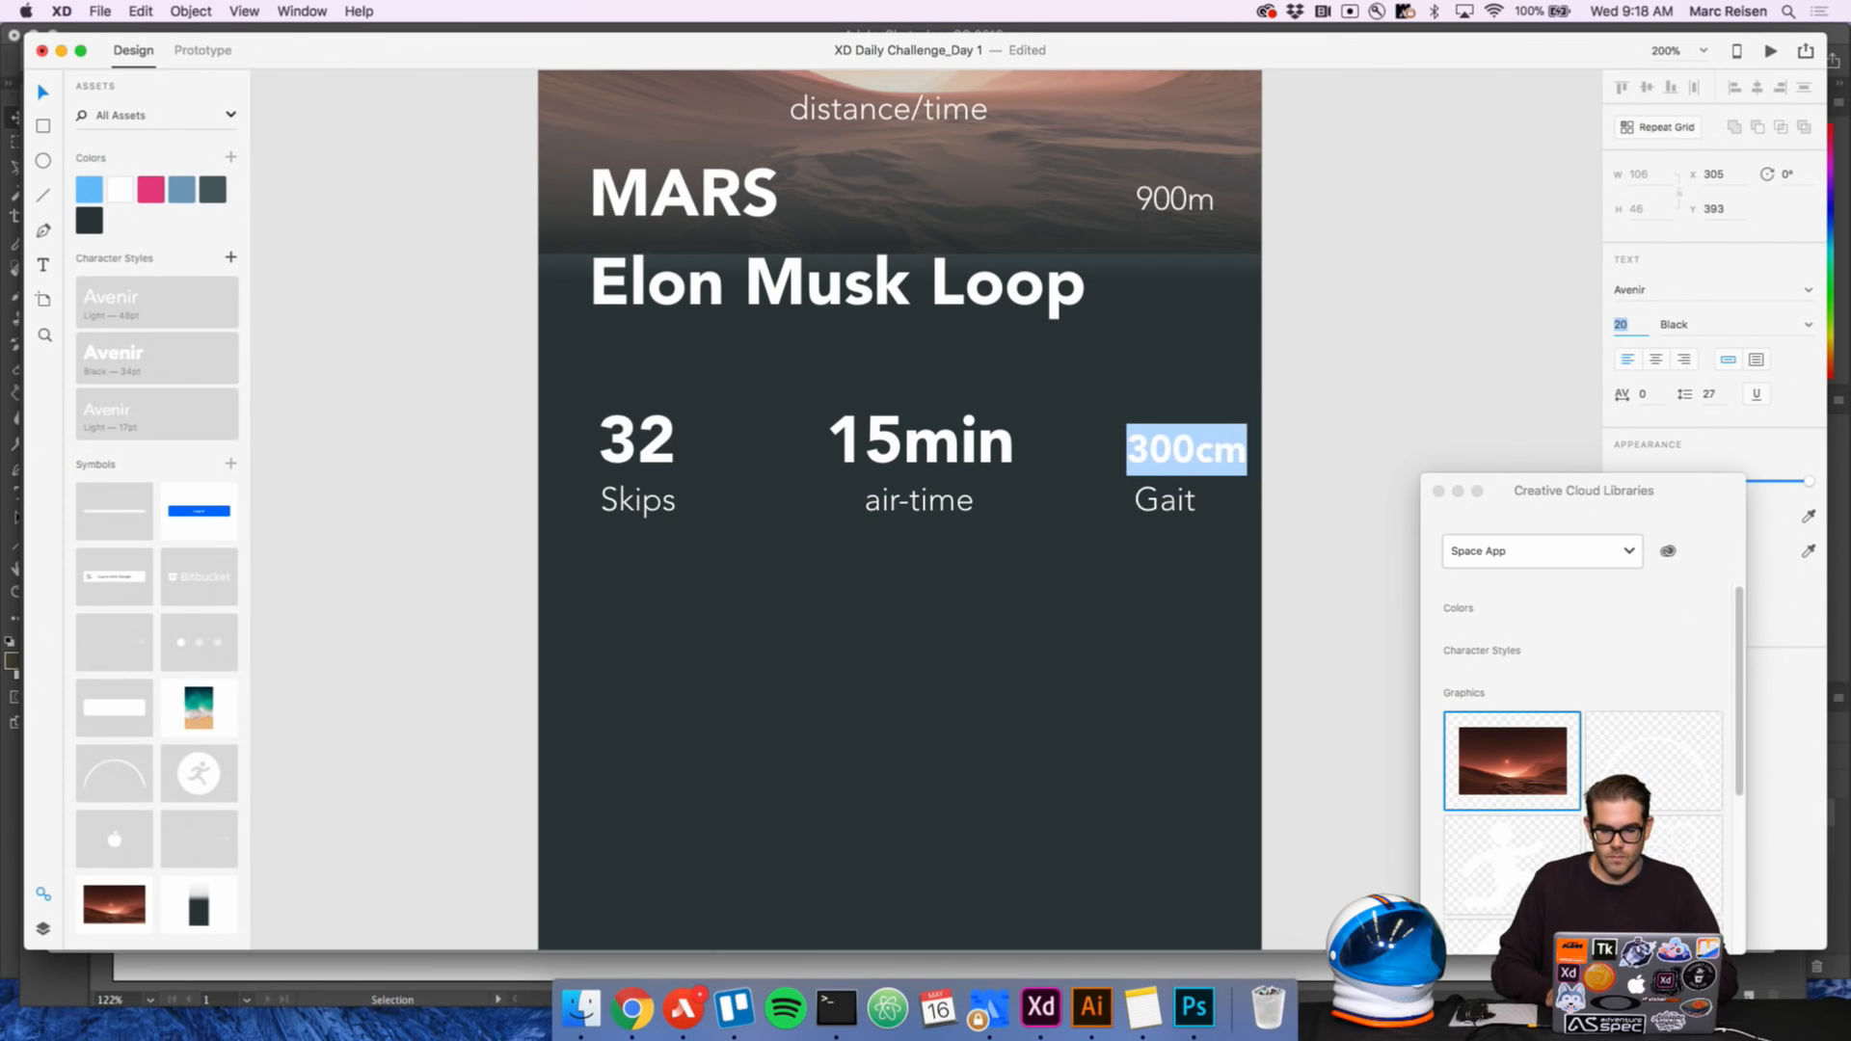
pyautogui.click(1330, 427)
pyautogui.doubleClick(1214, 449)
pyautogui.moveTo(1214, 449); pyautogui.dragTo(1169, 473)
pyautogui.click(1278, 434)
# Draw a thin vertical rectangle about 9 by 141 px near the artboard's lower-left corner
pyautogui.scroll(-5, 1173, 477)
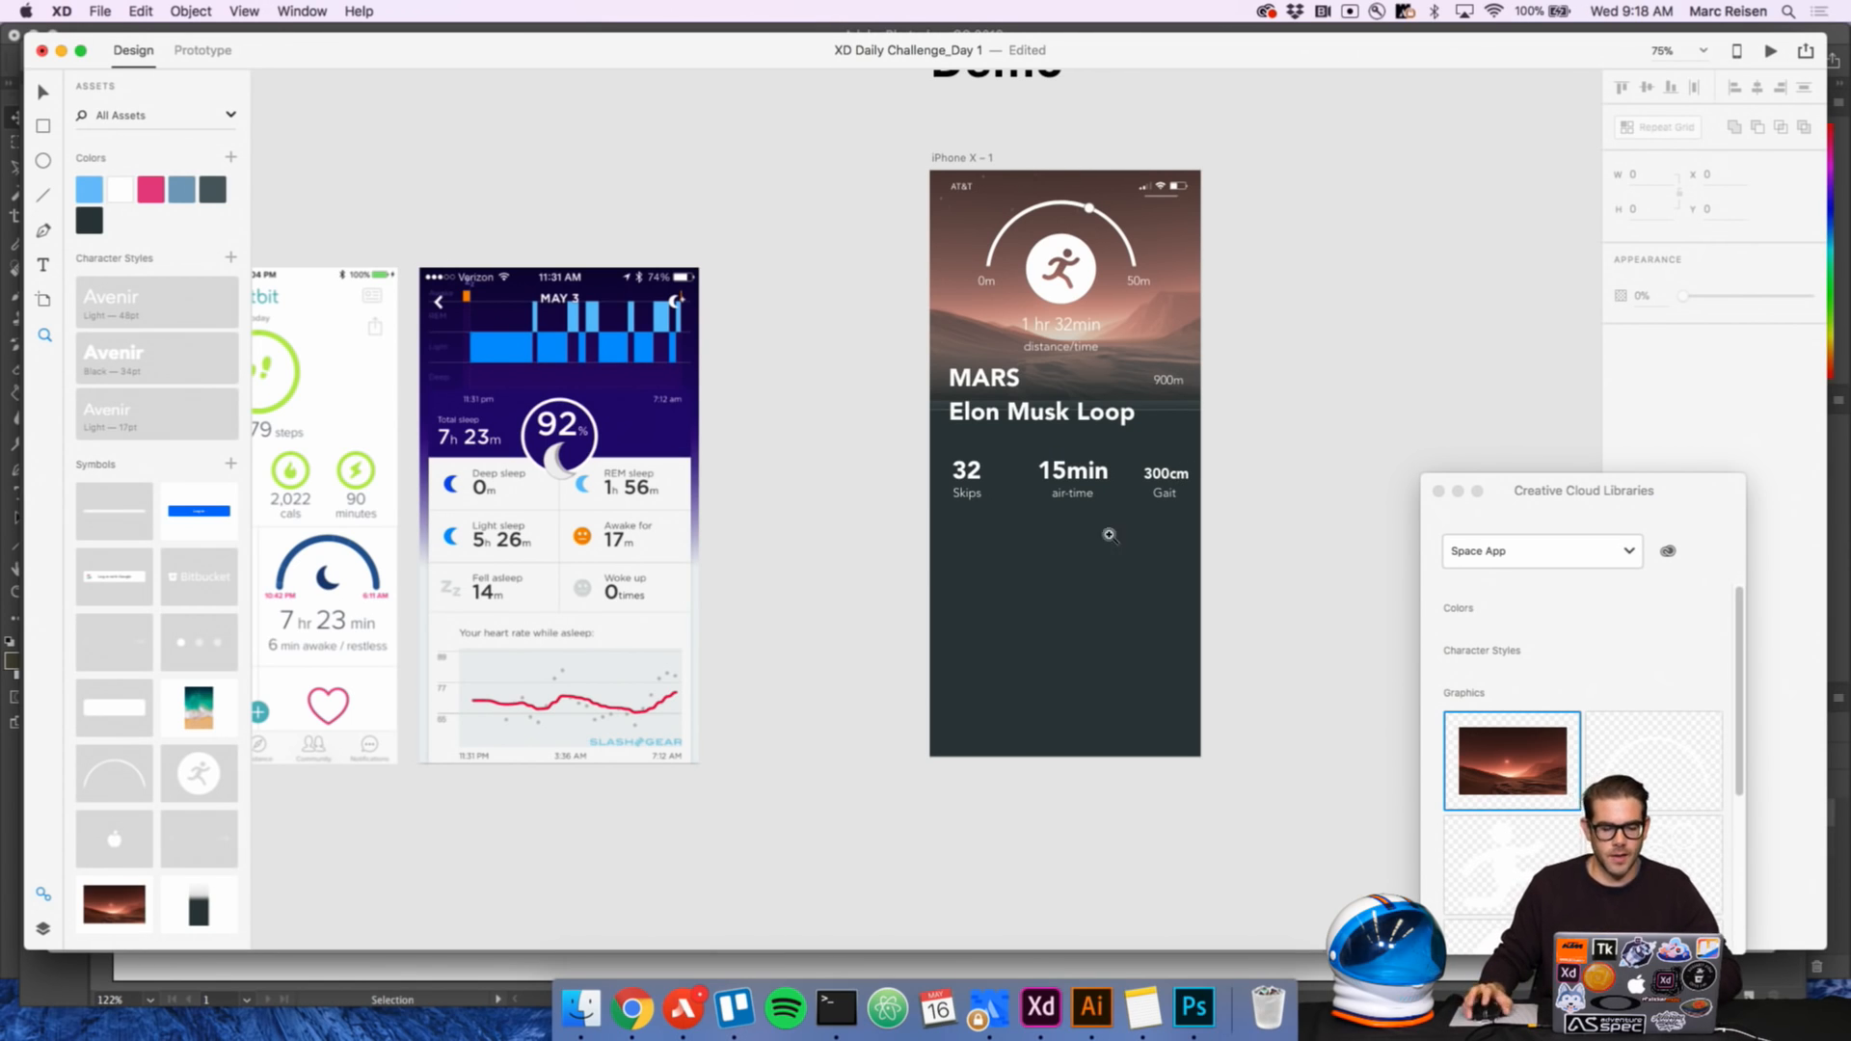
pyautogui.scroll(15, 1147, 544)
pyautogui.scroll(-10, 1141, 537)
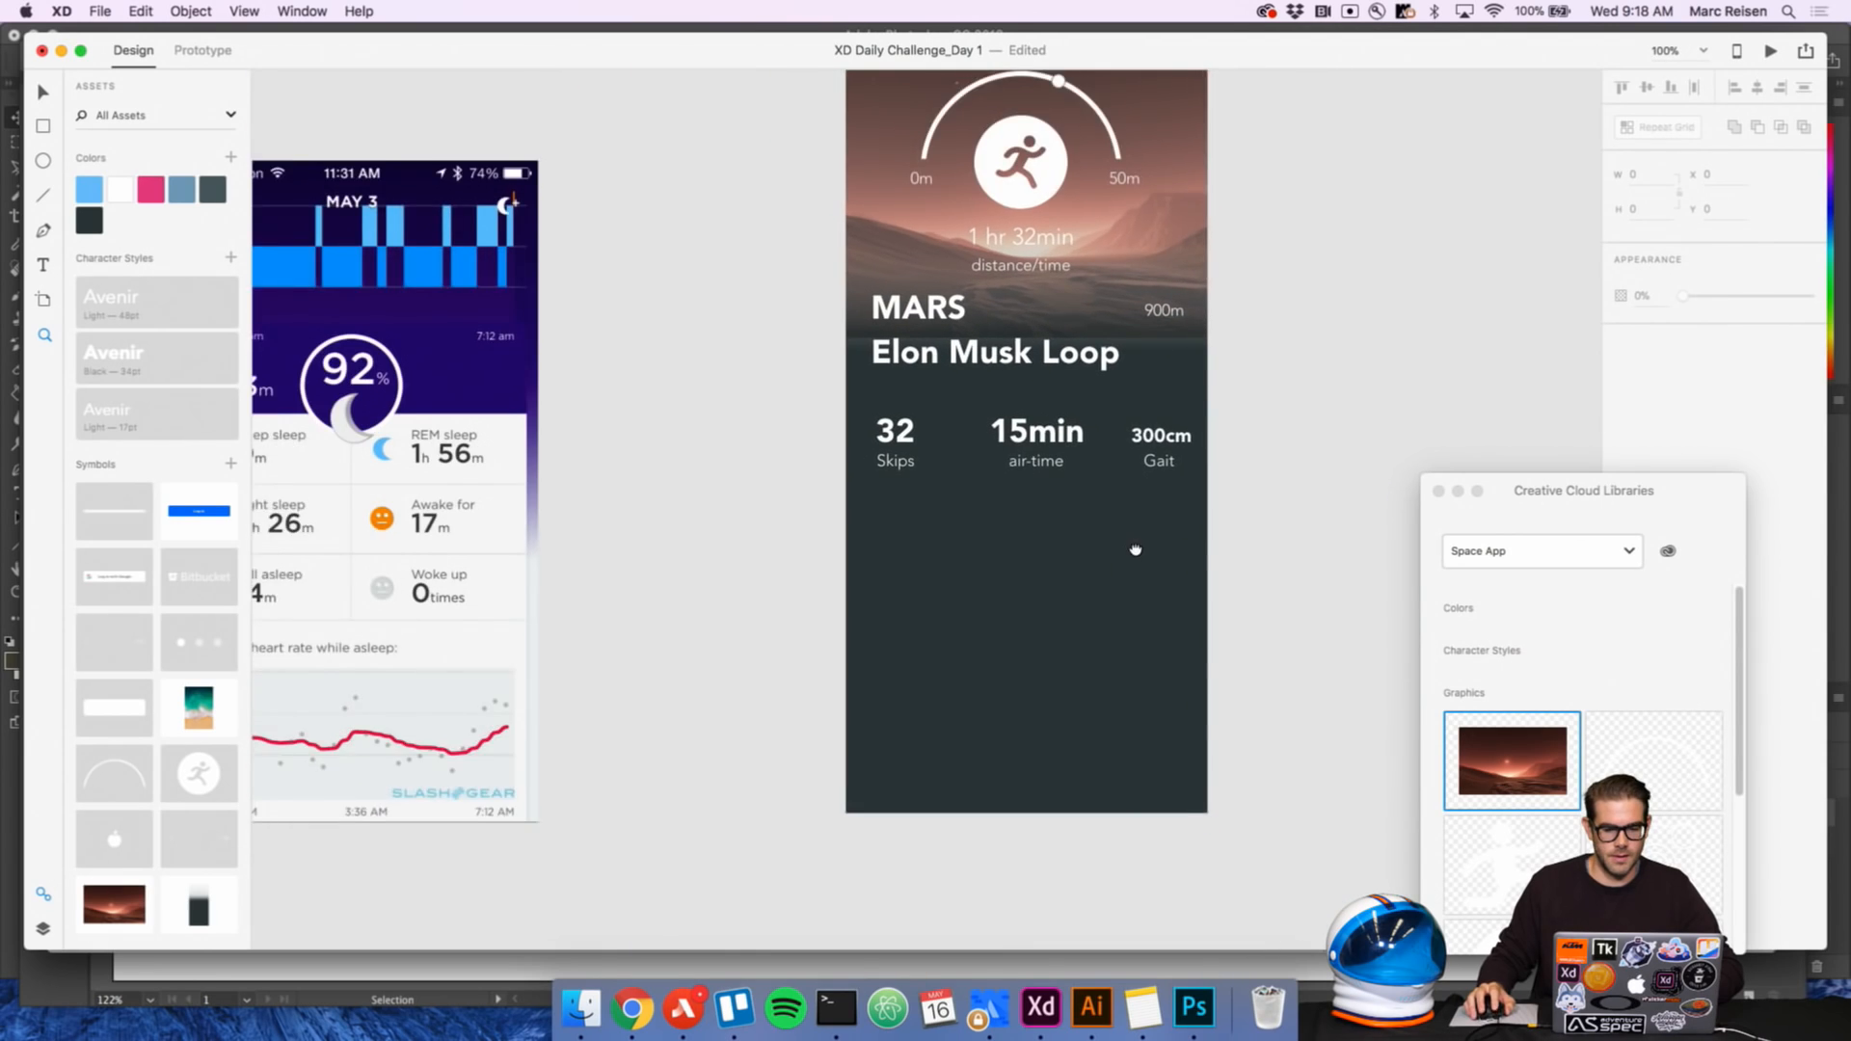
pyautogui.moveTo(1137, 548); pyautogui.dragTo(1052, 487)
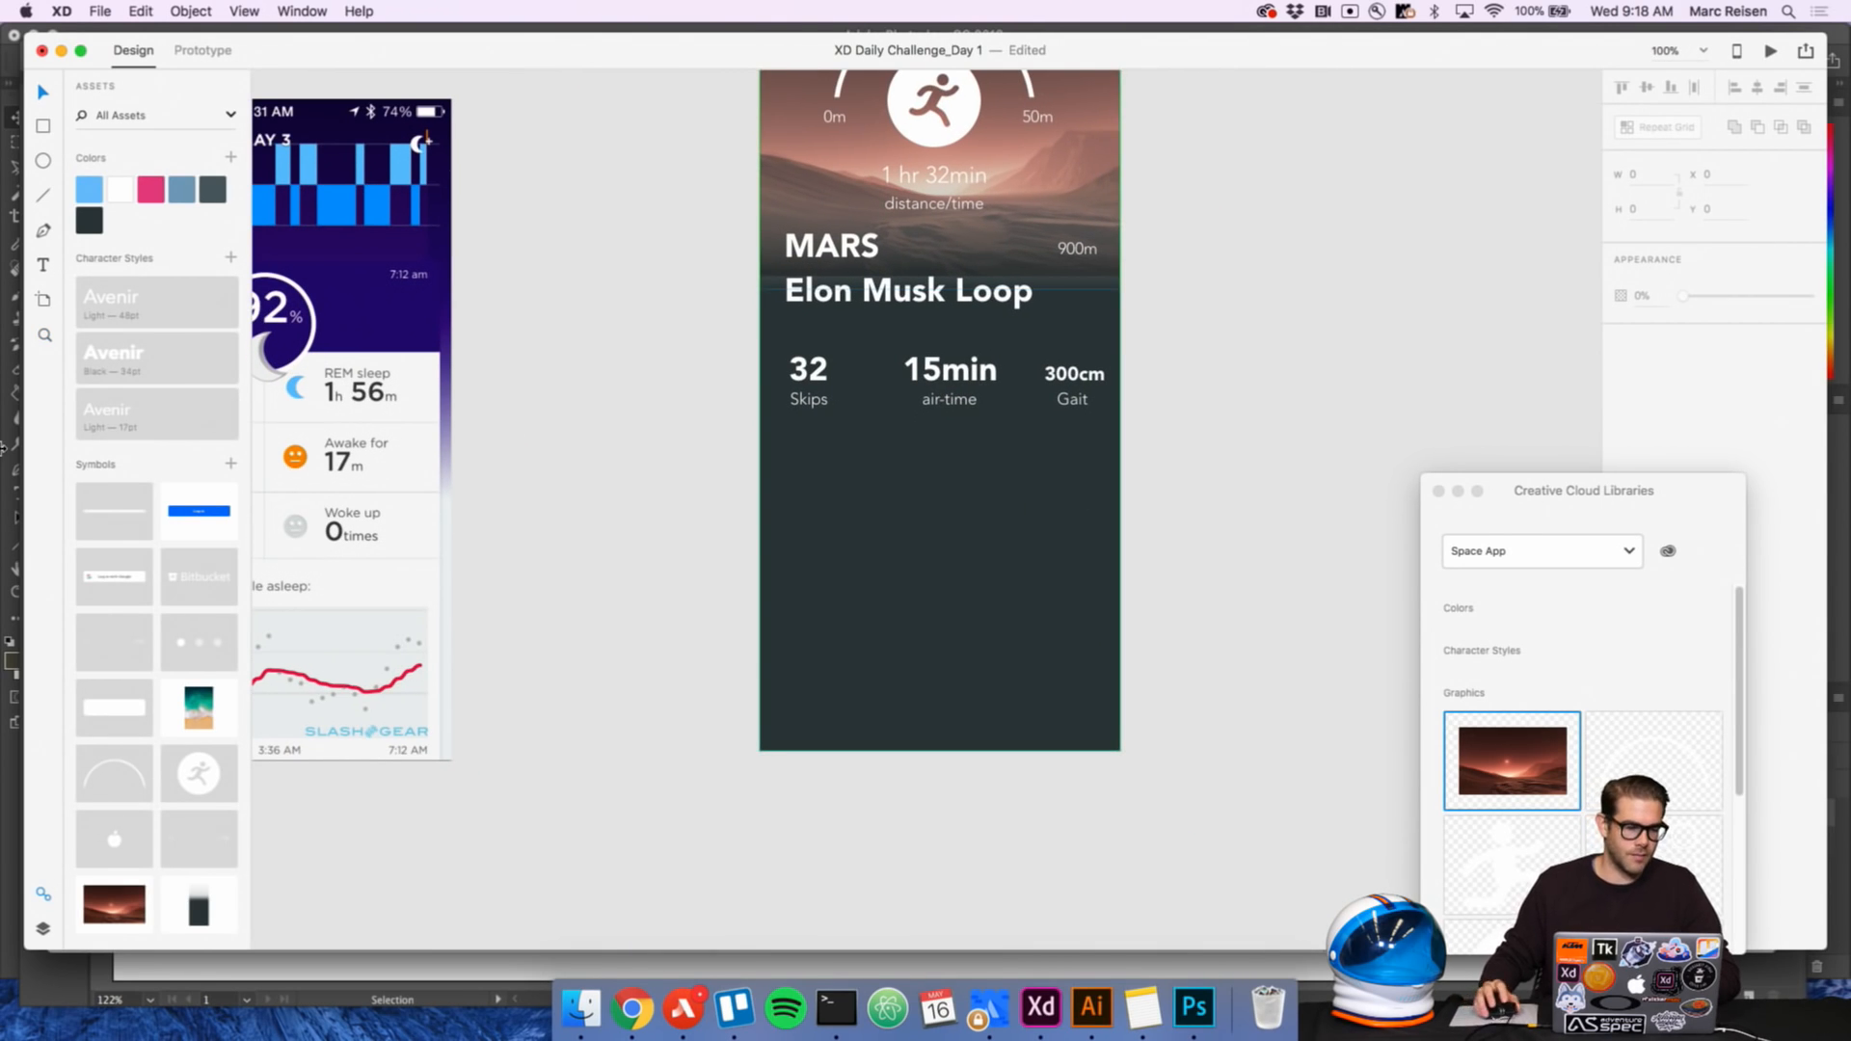
pyautogui.click(43, 126)
pyautogui.moveTo(780, 598)
pyautogui.mouseDown()
pyautogui.moveTo(790, 737)
pyautogui.moveTo(783, 723)
pyautogui.mouseUp()
pyautogui.press('v')
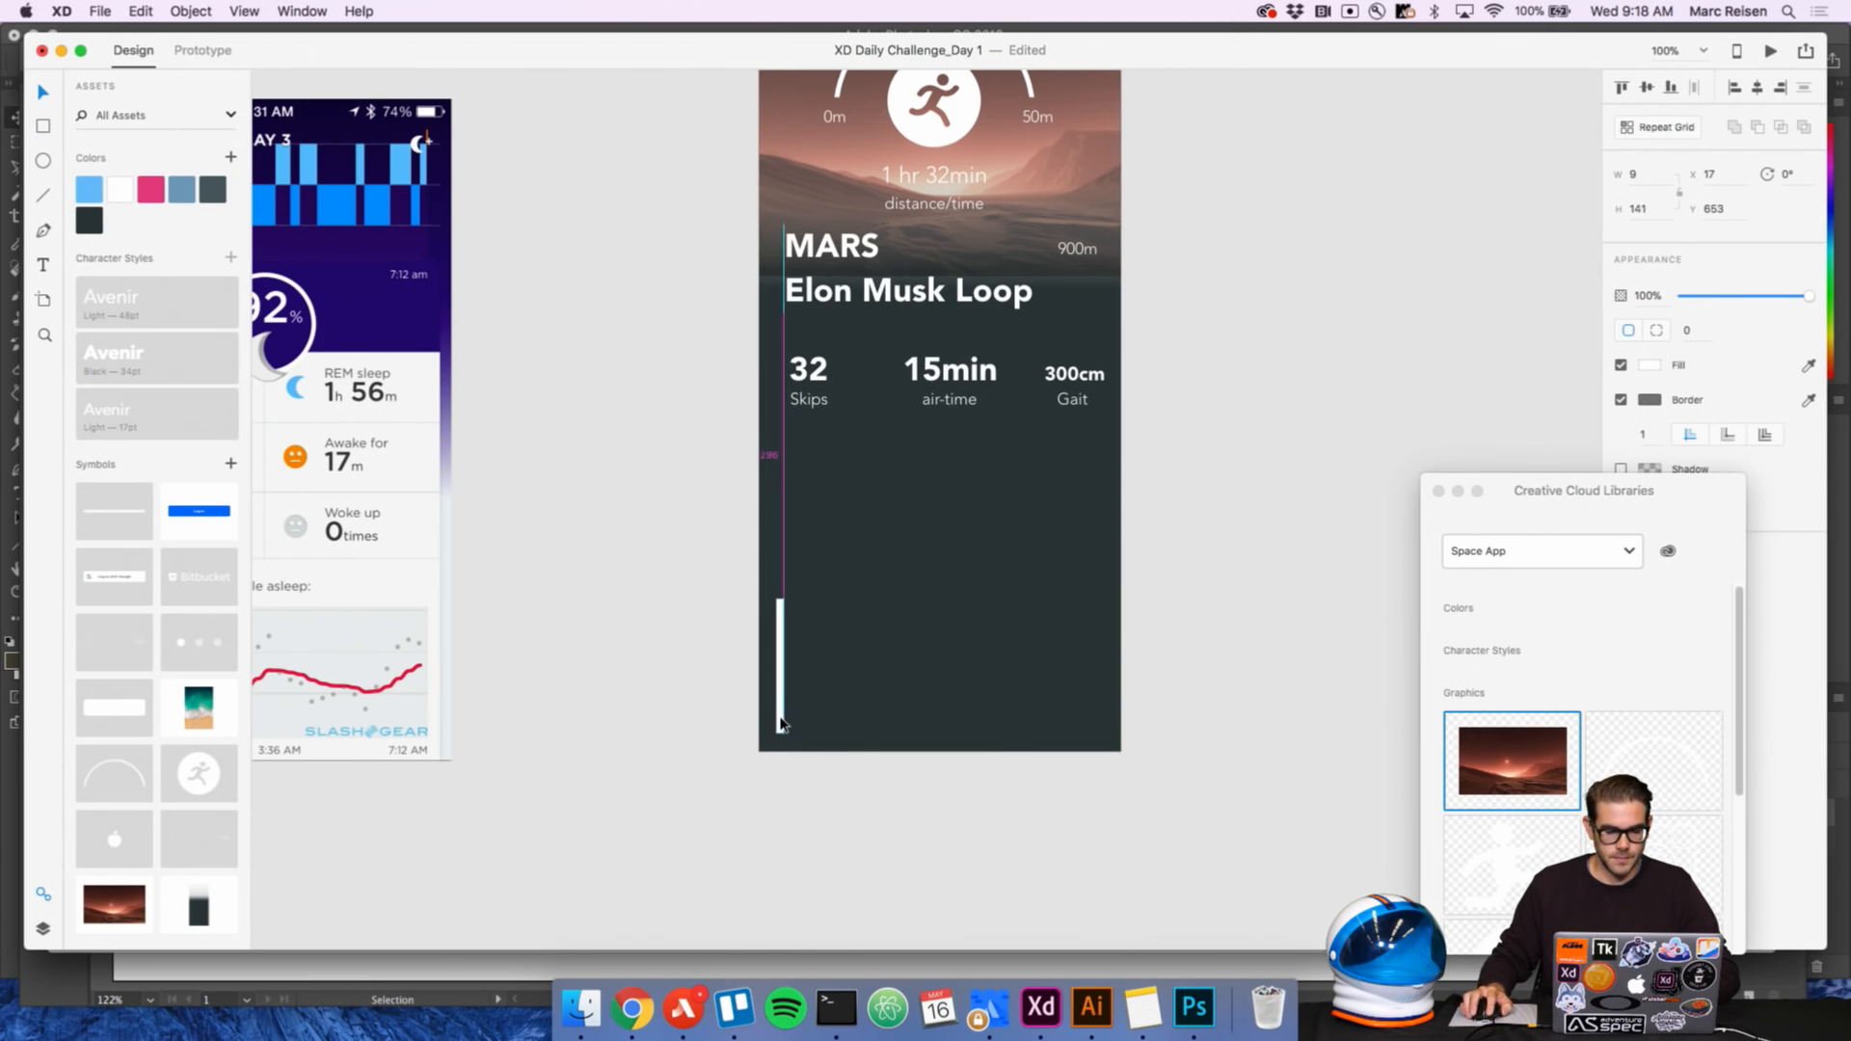
# Turn the thin bar into a horizontal repeat grid about 109 px wide with seven evenly spaced bars
pyautogui.press('super+r')
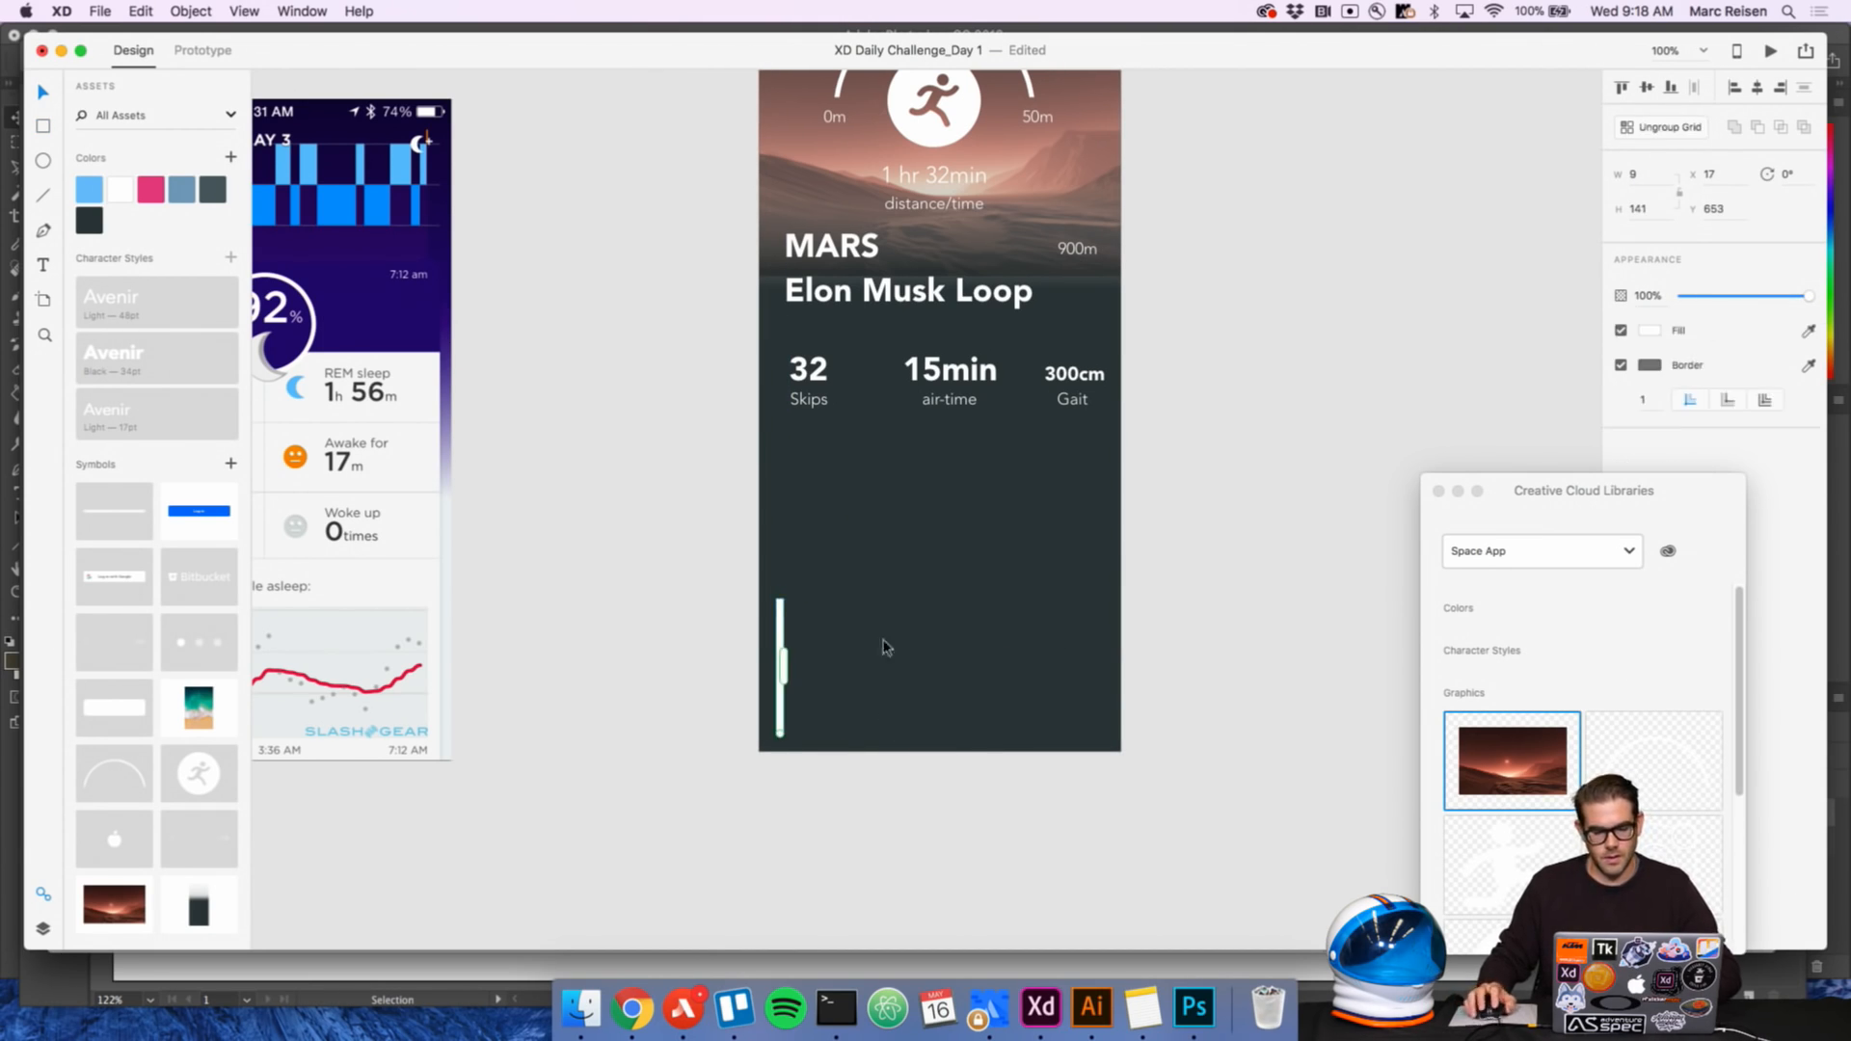
pyautogui.moveTo(789, 668); pyautogui.dragTo(955, 622)
pyautogui.click(880, 800)
pyautogui.scroll(10, 865, 671)
# Remove the border from the bars and ungroup their repeat grid
pyautogui.click(756, 461)
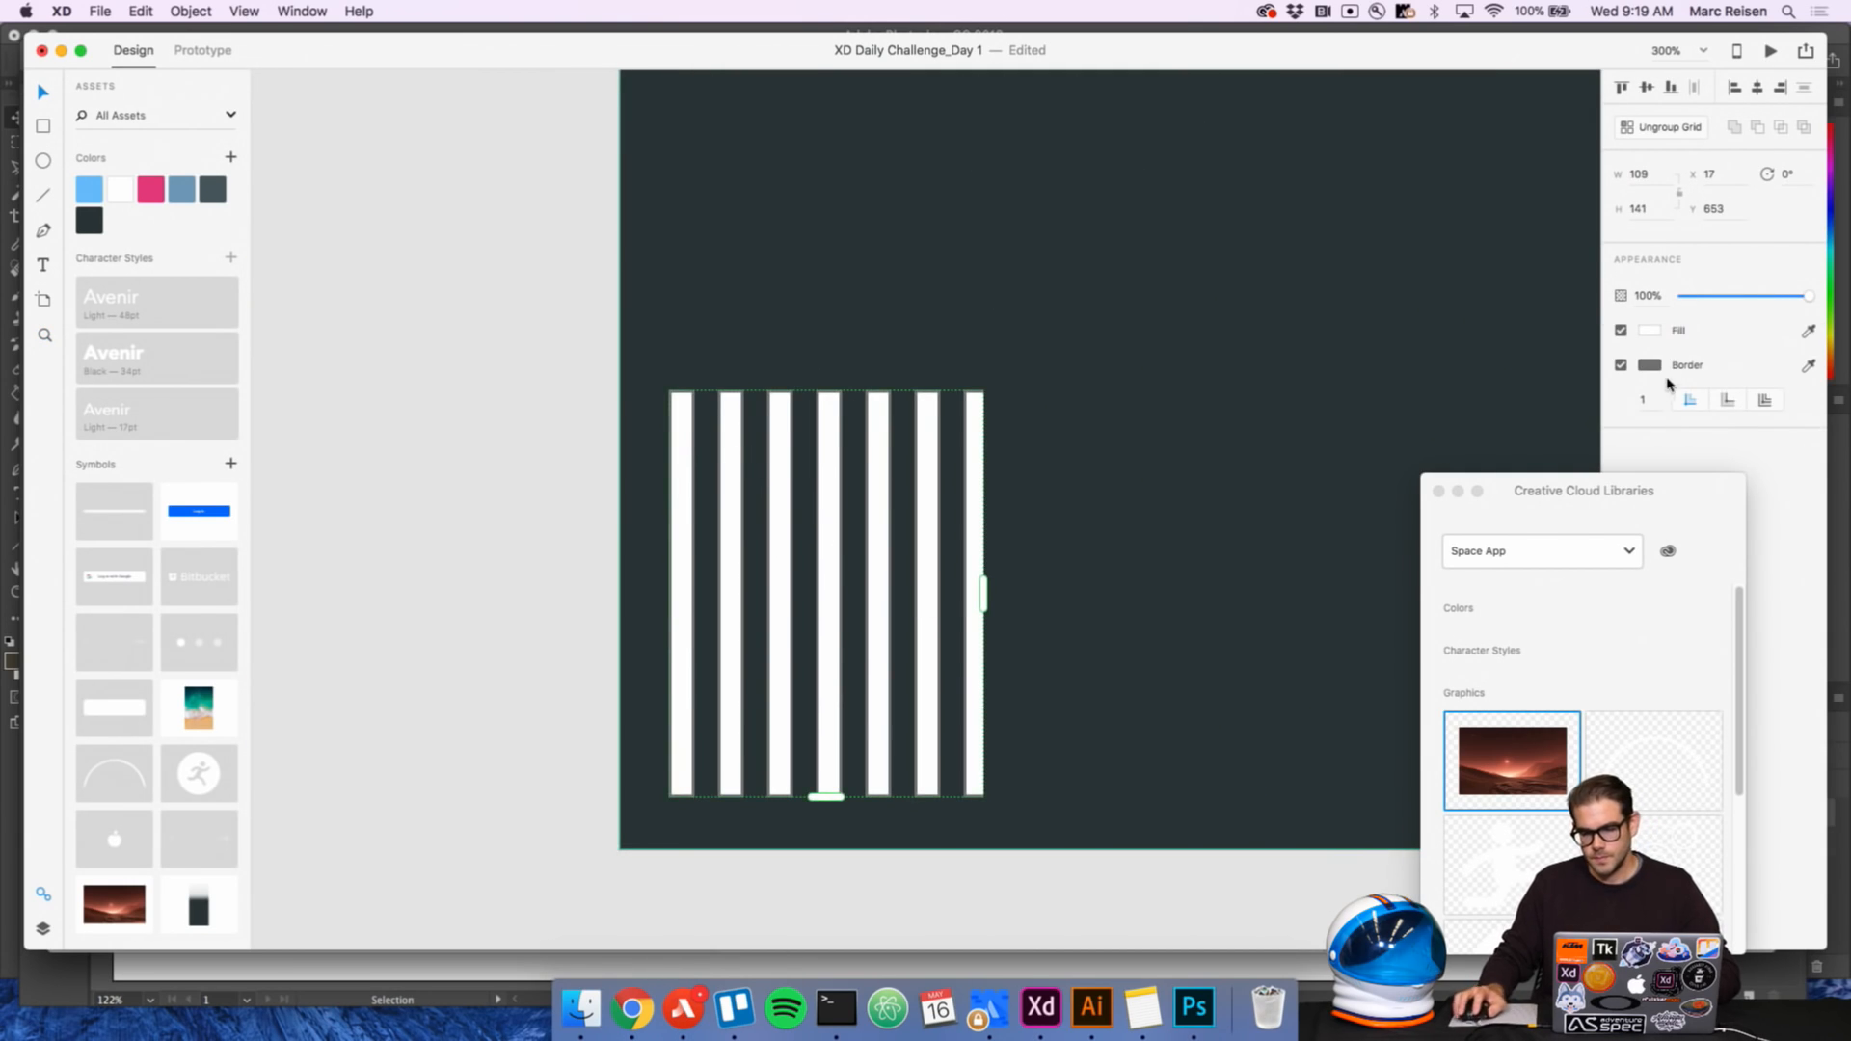
pyautogui.doubleClick(735, 434)
pyautogui.press('Escape')
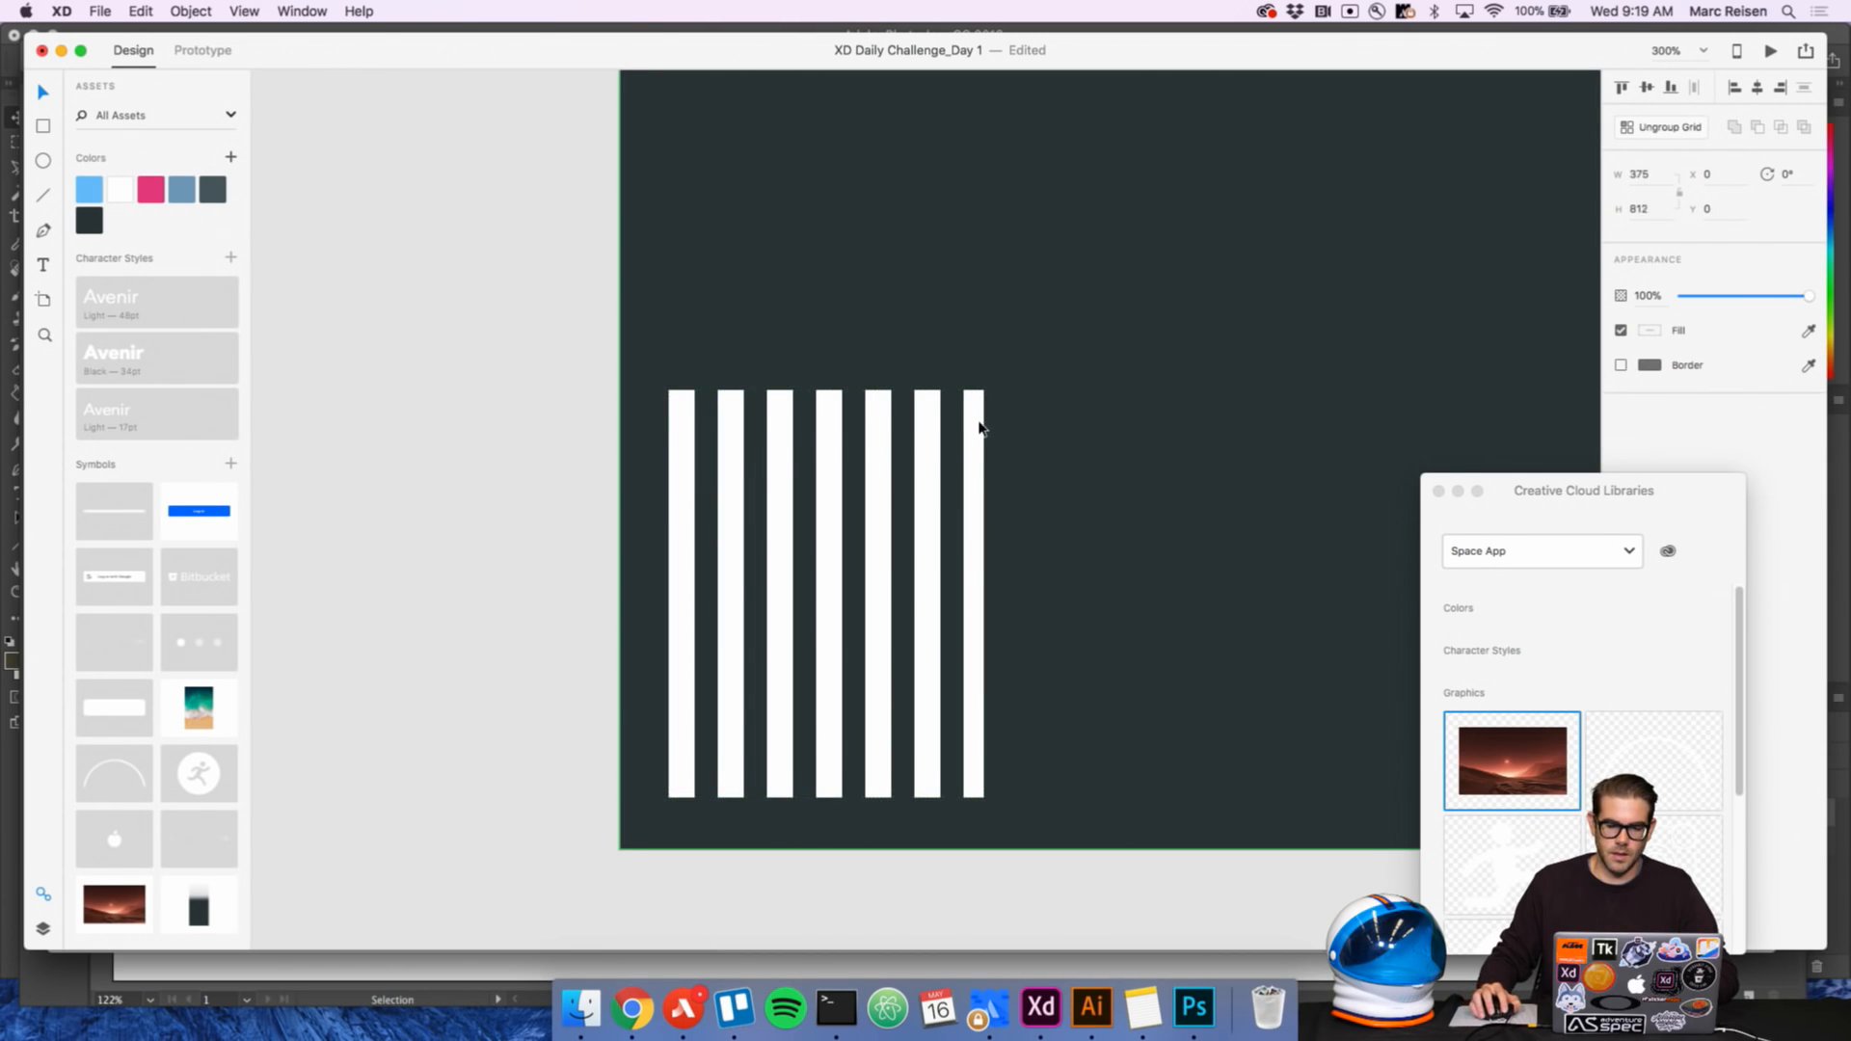
pyautogui.click(1644, 125)
pyautogui.click(1049, 485)
# Shorten the second, third and fourth bars from above in descending steps, with the fourth about 52 px high
pyautogui.click(730, 412)
pyautogui.moveTo(730, 391); pyautogui.dragTo(735, 525)
pyautogui.click(781, 433)
pyautogui.moveTo(779, 391); pyautogui.dragTo(767, 592)
pyautogui.click(829, 421)
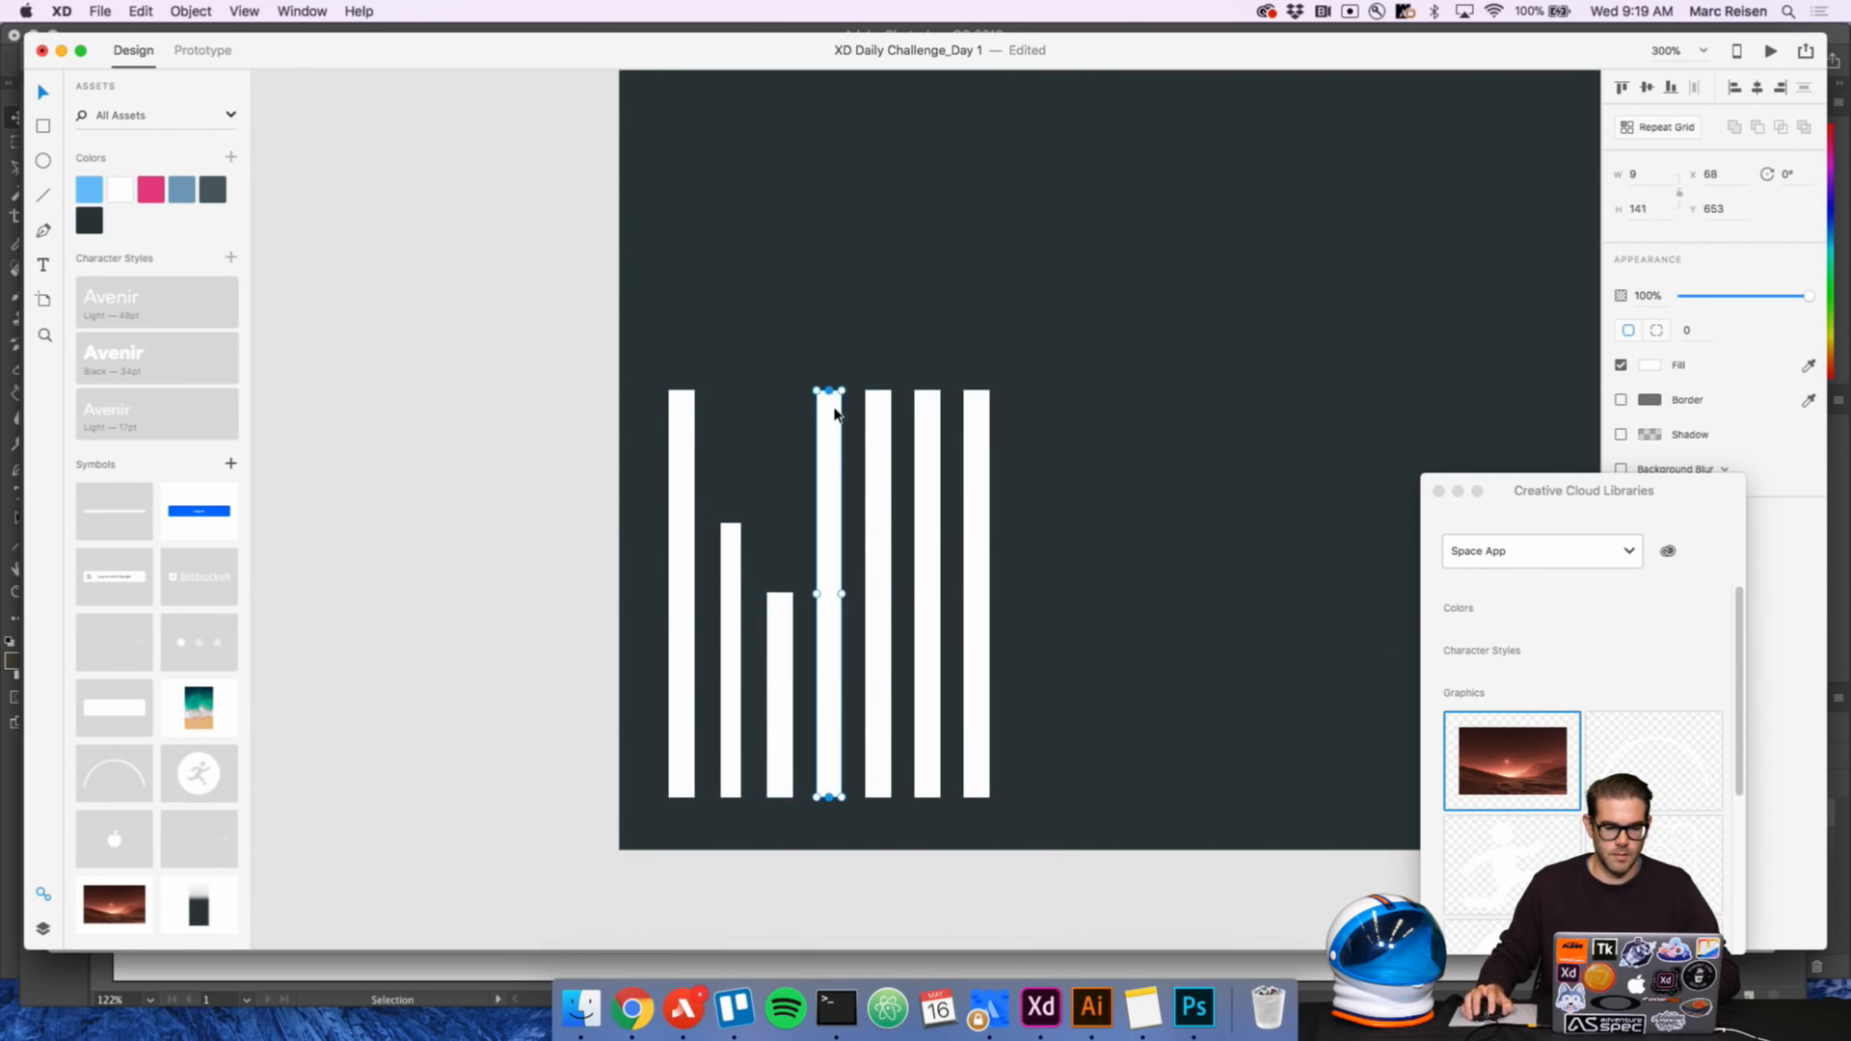
pyautogui.moveTo(828, 392); pyautogui.dragTo(826, 648)
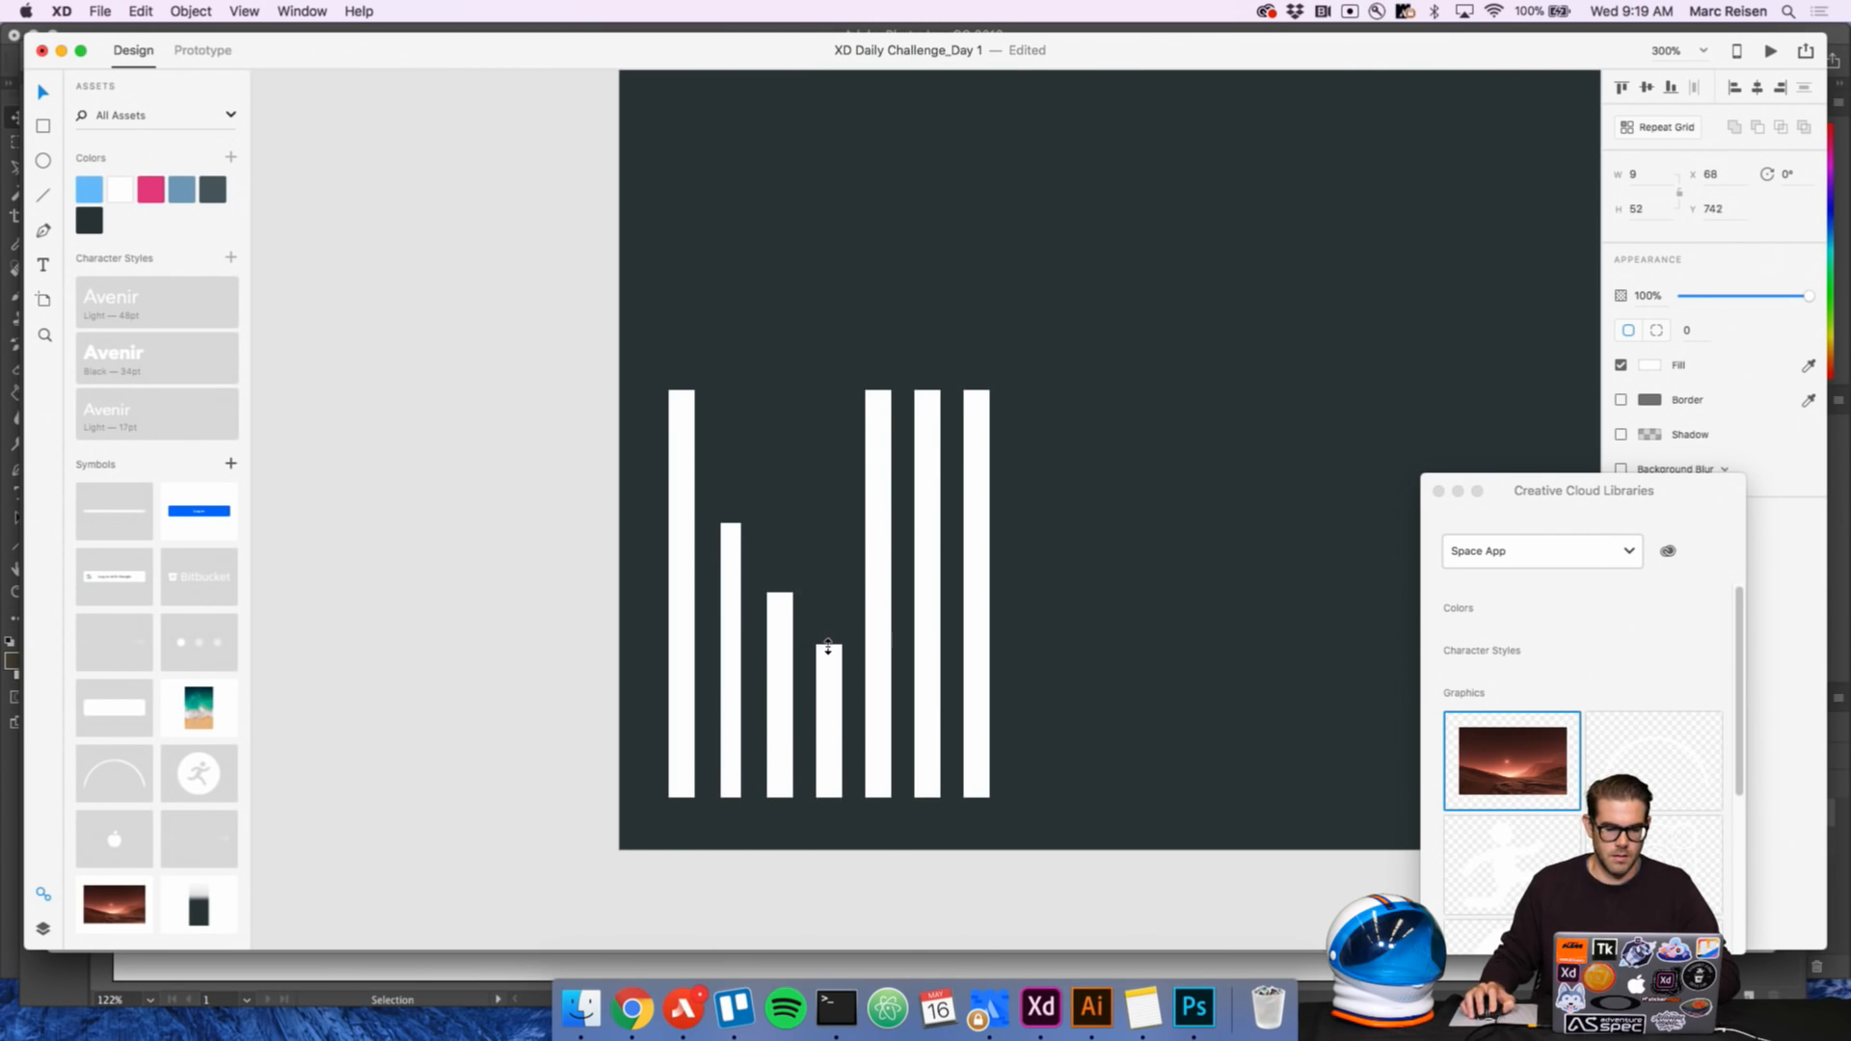
# Shorten the fifth and sixth bars from above to match the heights of the third and second bars
pyautogui.click(883, 492)
pyautogui.moveTo(878, 389); pyautogui.dragTo(878, 589)
pyautogui.click(934, 510)
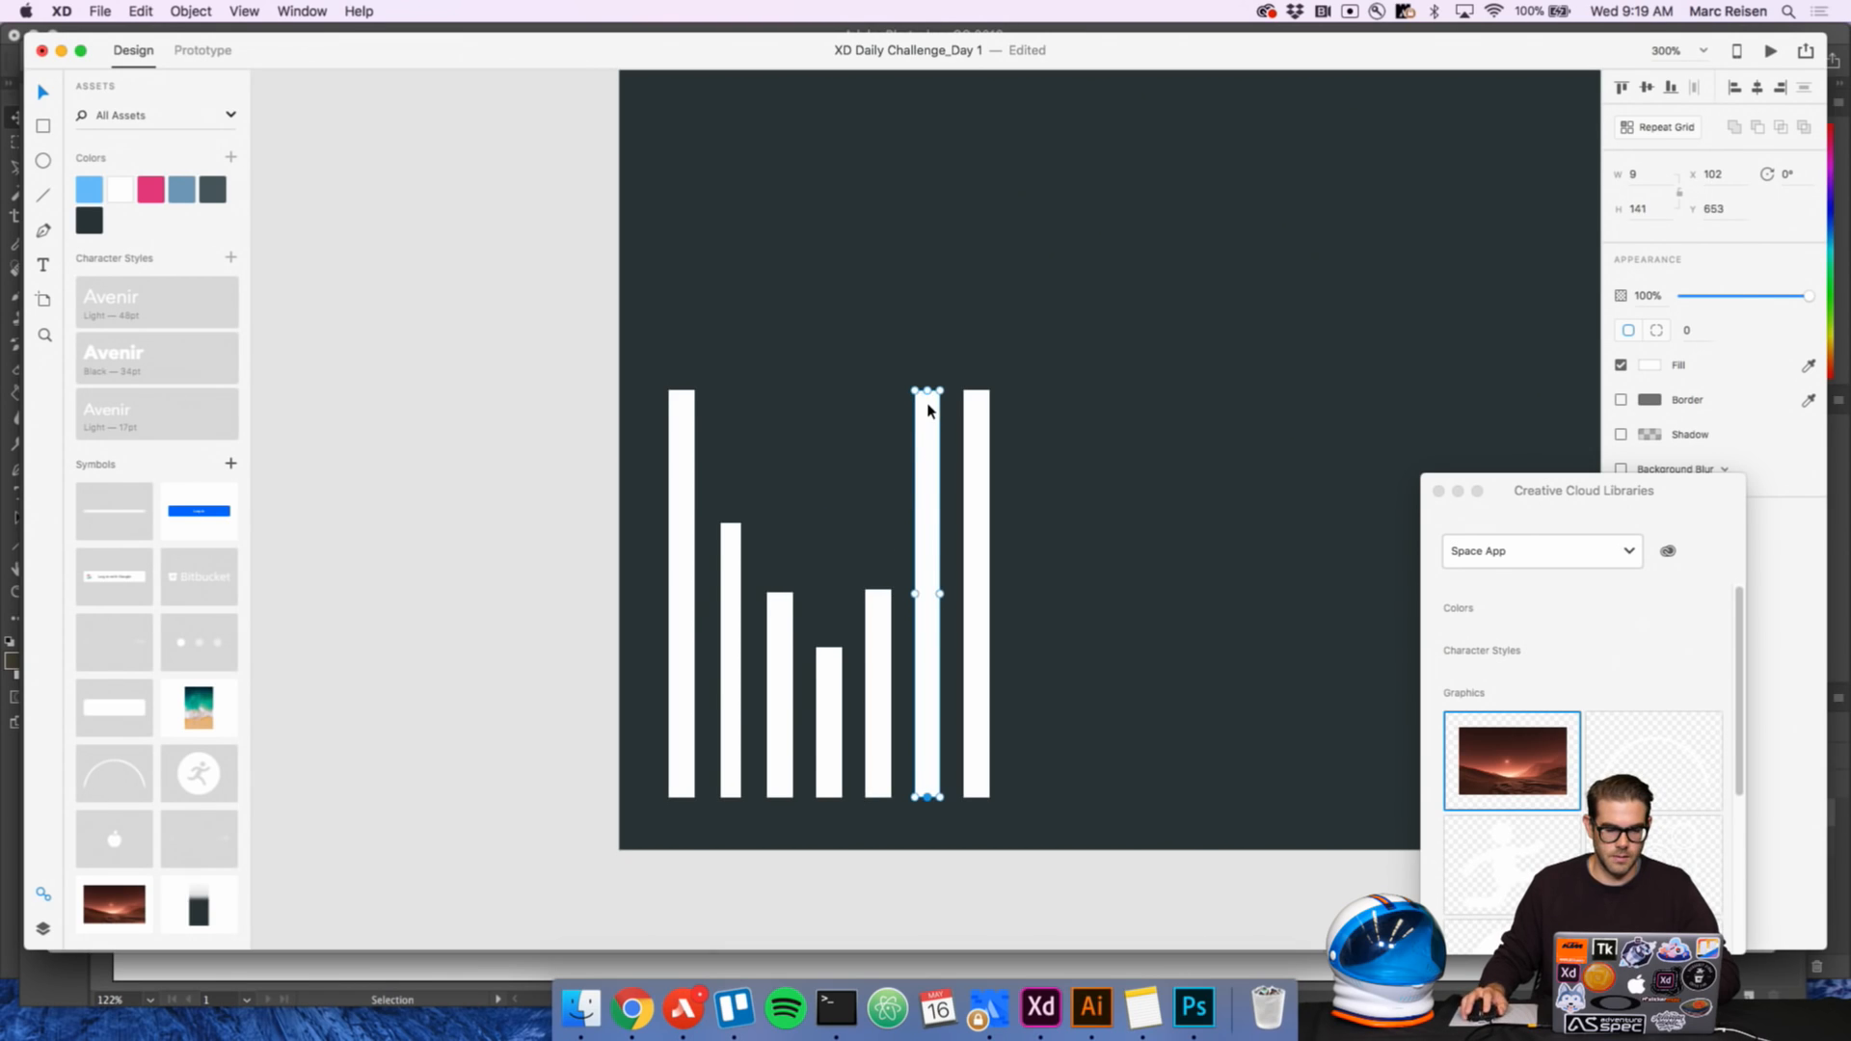
pyautogui.moveTo(929, 391); pyautogui.dragTo(927, 523)
pyautogui.click(979, 422)
# Round the ends of all seven chart bars with a corner radius of 7
pyautogui.press('z')
pyautogui.keyDown('alt'); pyautogui.click(1034, 572); pyautogui.keyUp('alt')
pyautogui.keyDown('alt'); pyautogui.click(1034, 572); pyautogui.keyUp('alt')
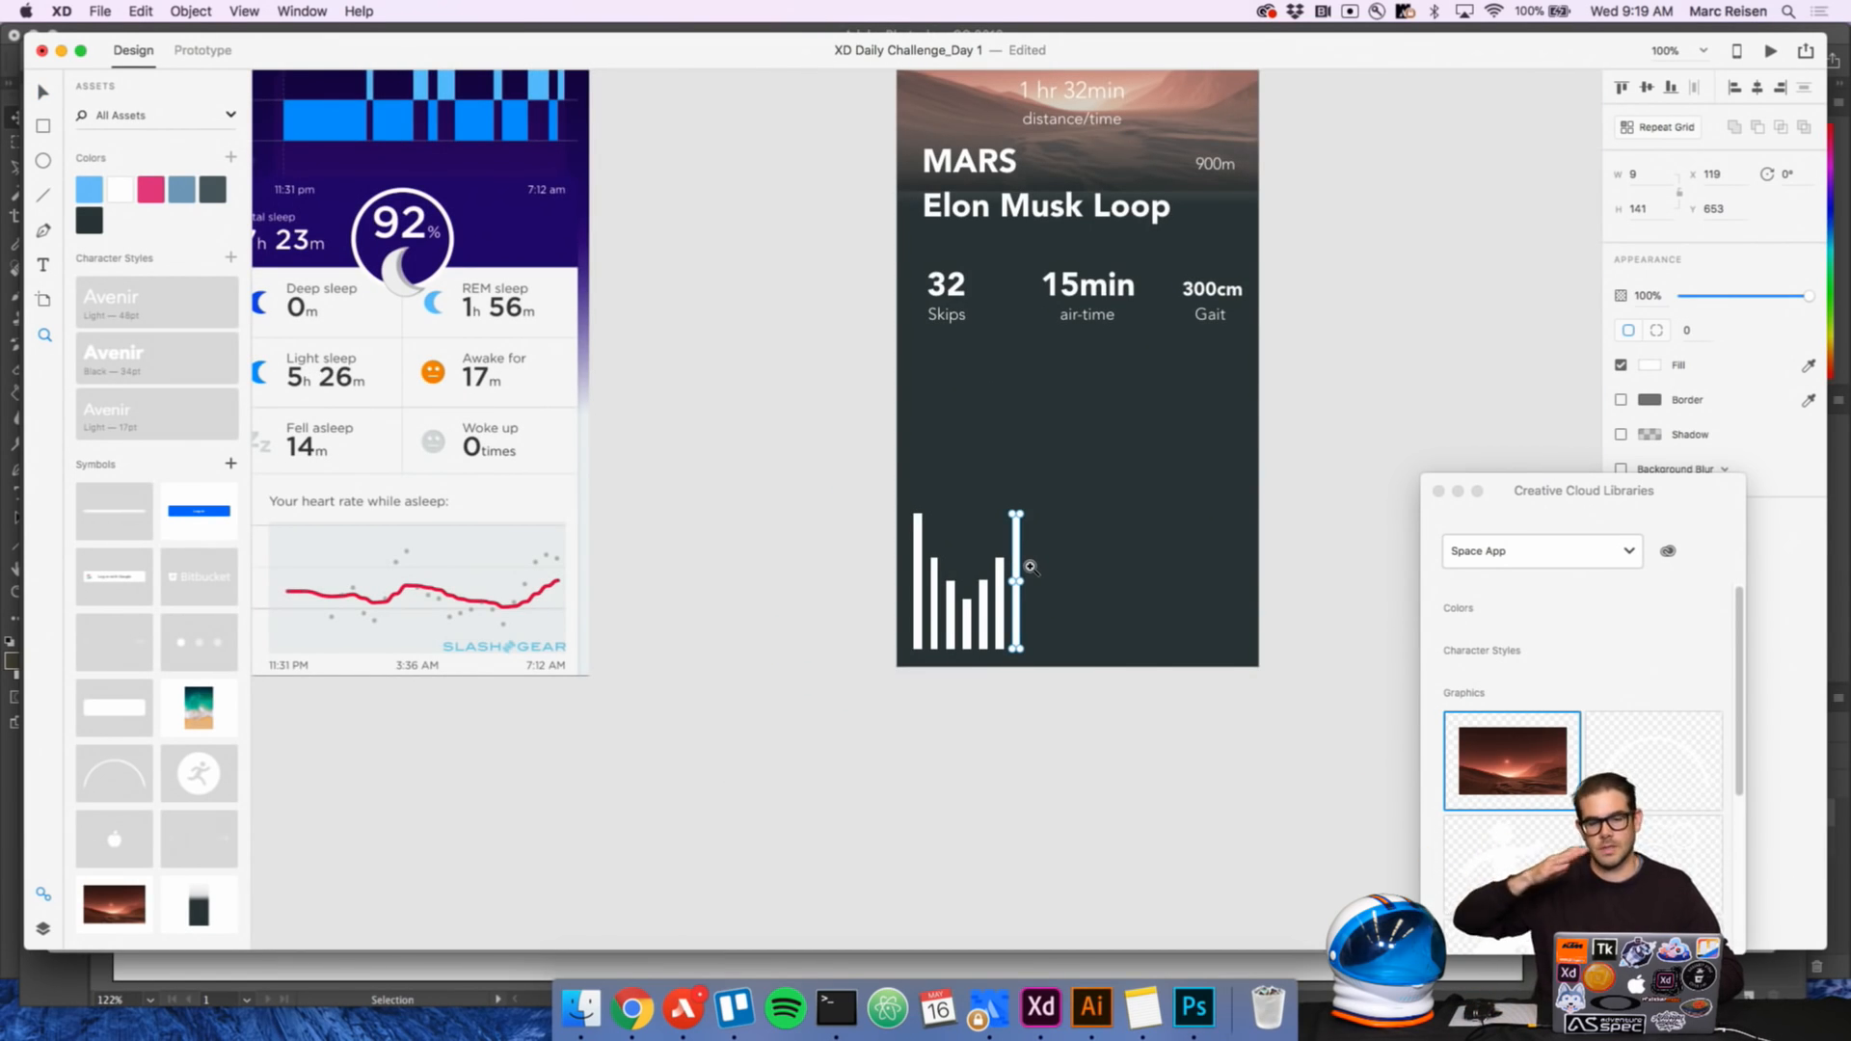
pyautogui.press('v')
pyautogui.click(1330, 640)
pyautogui.click(966, 609)
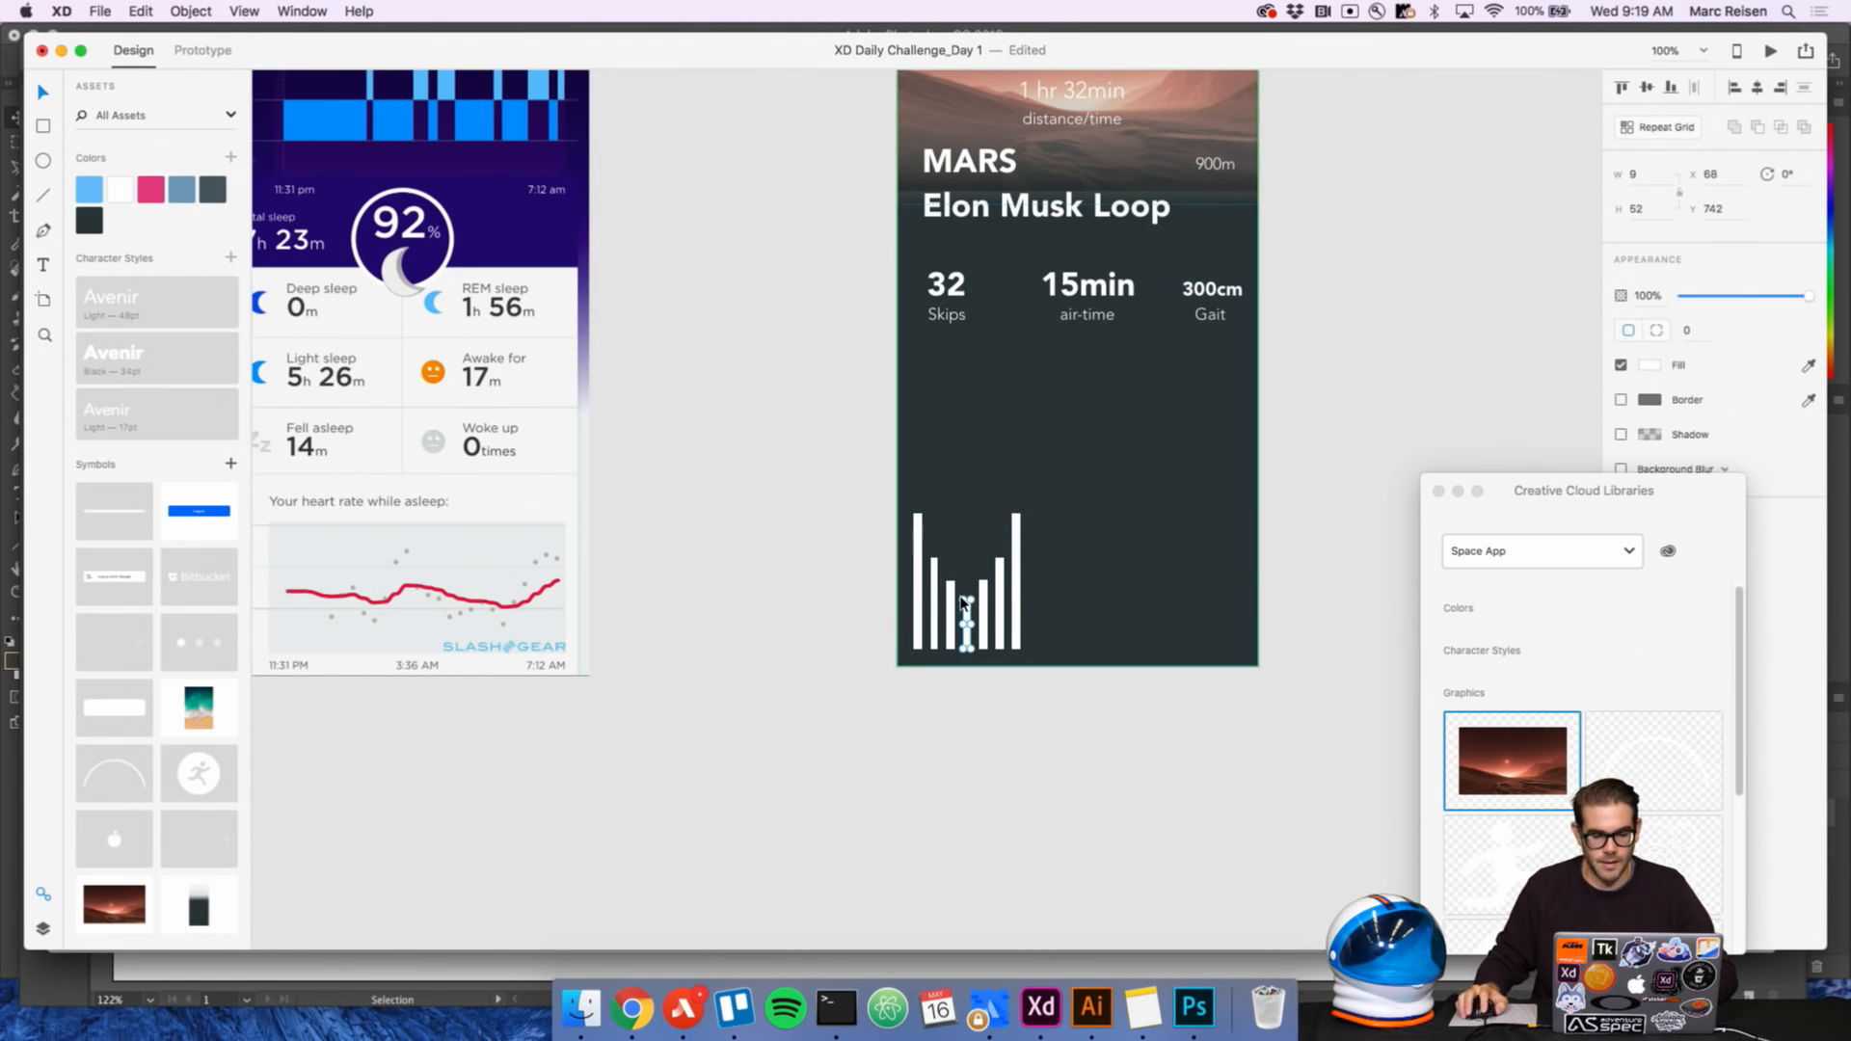
pyautogui.click(848, 545)
pyautogui.moveTo(862, 511); pyautogui.dragTo(995, 613)
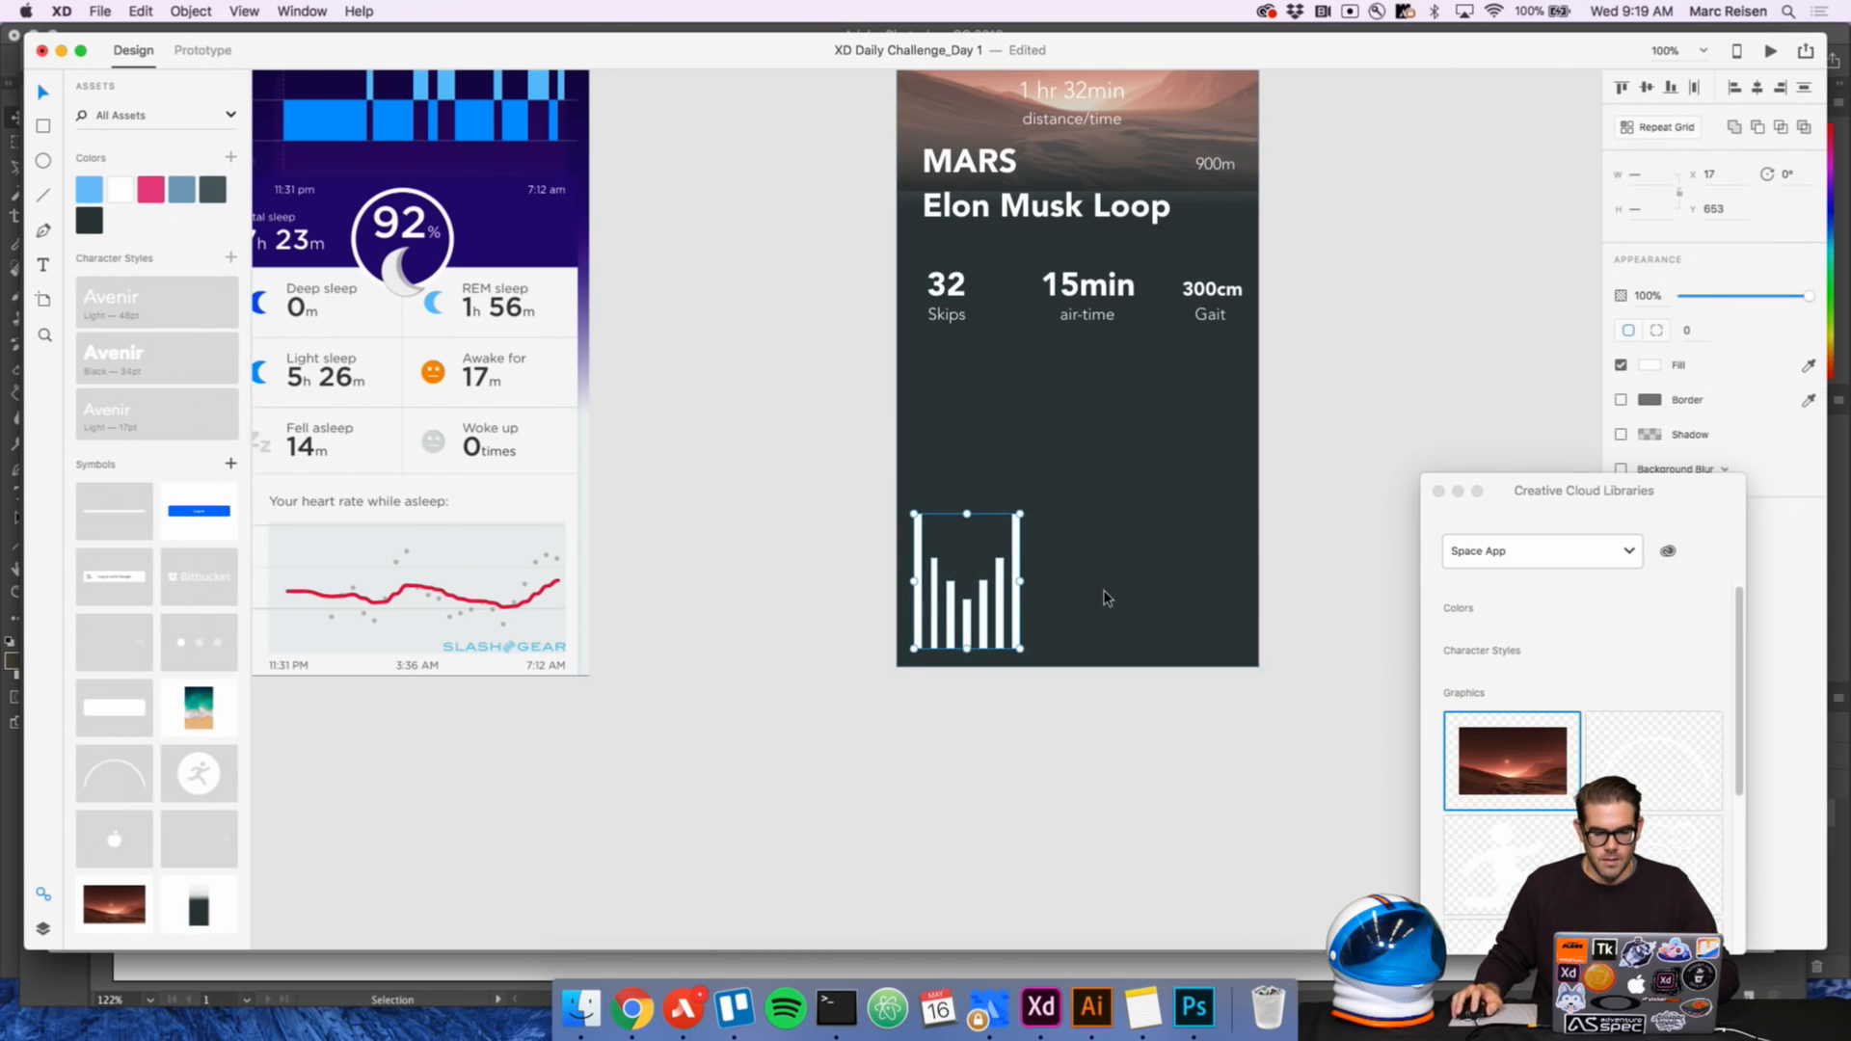
pyautogui.click(1705, 327)
pyautogui.write('2')
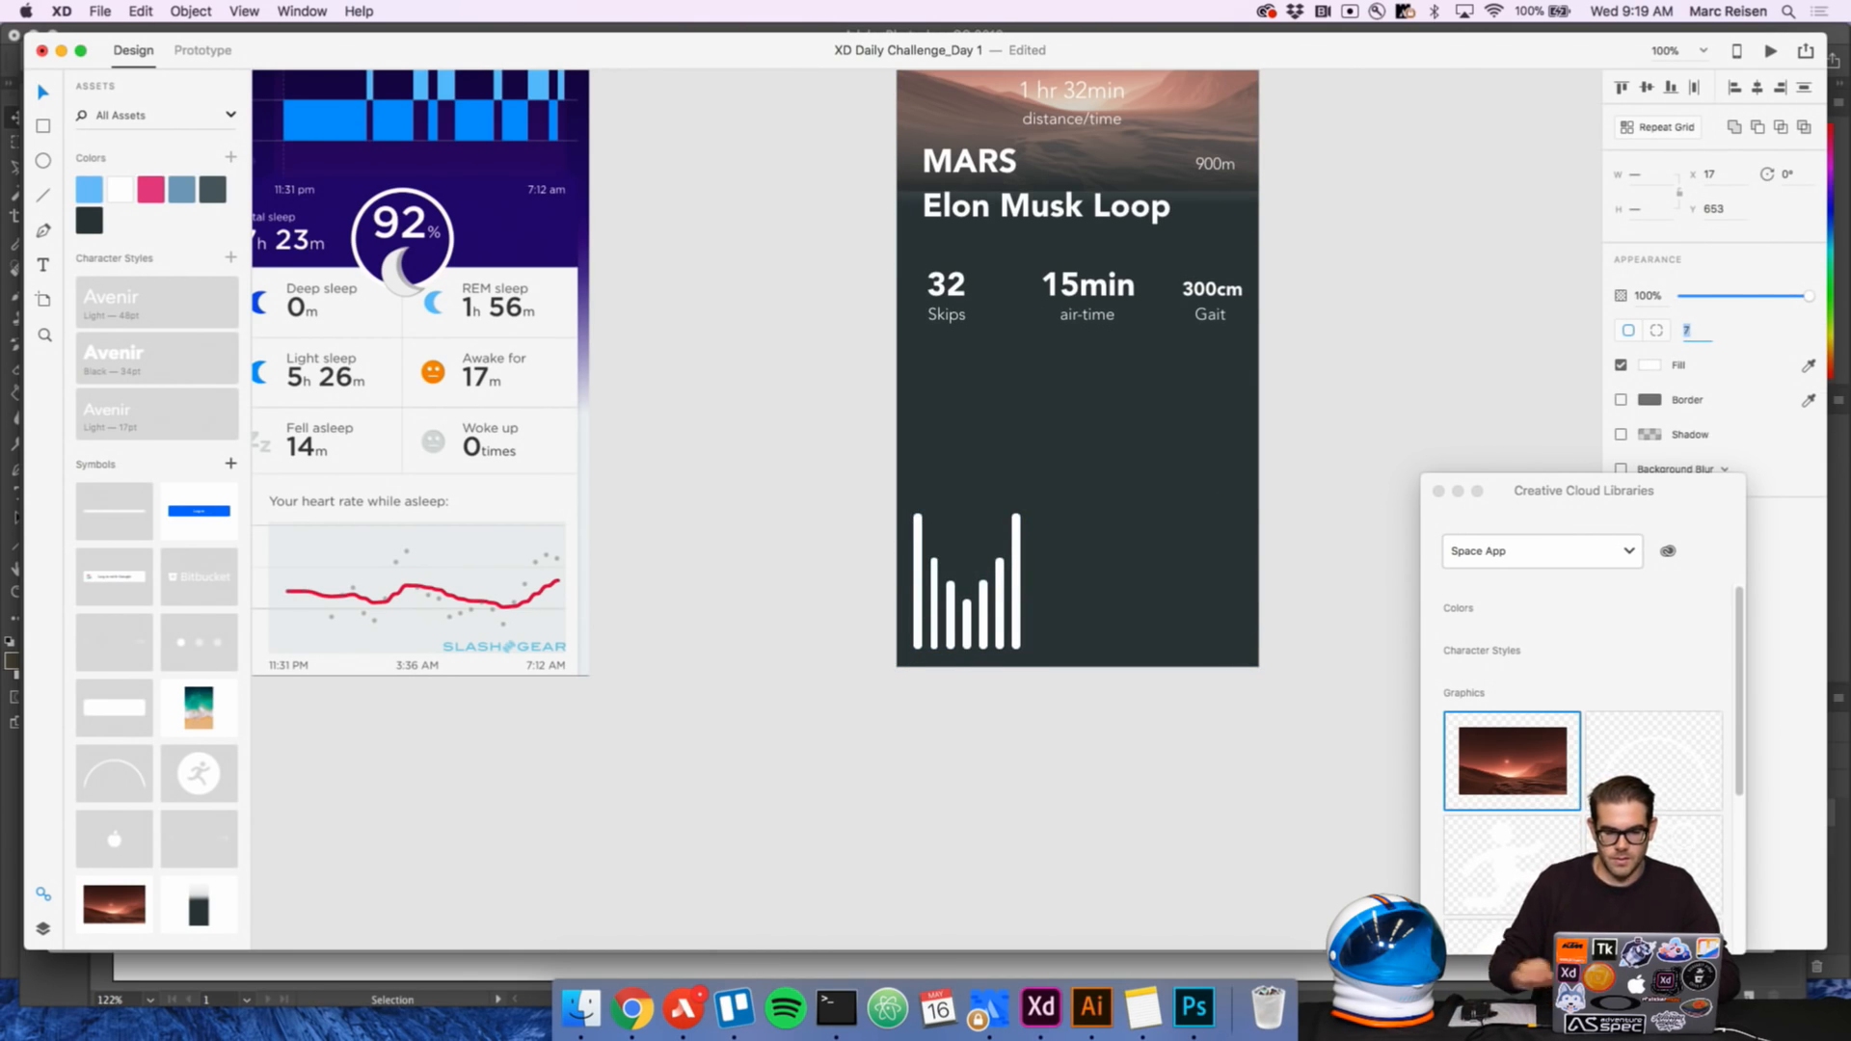
pyautogui.click(1466, 347)
# Turn the seven rounded bars into a repeat grid extended across the artboard's width as a bar chart
pyautogui.press('z')
pyautogui.moveTo(1216, 550); pyautogui.dragTo(1198, 548)
pyautogui.keyDown('alt'); pyautogui.click(1199, 548); pyautogui.keyUp('alt')
pyautogui.keyDown('alt'); pyautogui.click(1196, 547); pyautogui.keyUp('alt')
pyautogui.keyDown('alt'); pyautogui.click(1196, 547); pyautogui.keyUp('alt')
pyautogui.keyDown('alt'); pyautogui.click(1112, 555); pyautogui.keyUp('alt')
pyautogui.keyDown('alt'); pyautogui.click(1111, 555); pyautogui.keyUp('alt')
pyautogui.keyDown('alt'); pyautogui.click(1112, 554); pyautogui.keyUp('alt')
pyautogui.keyDown('alt'); pyautogui.click(1109, 556); pyautogui.keyUp('alt')
pyautogui.keyDown('alt'); pyautogui.click(1099, 559); pyautogui.keyUp('alt')
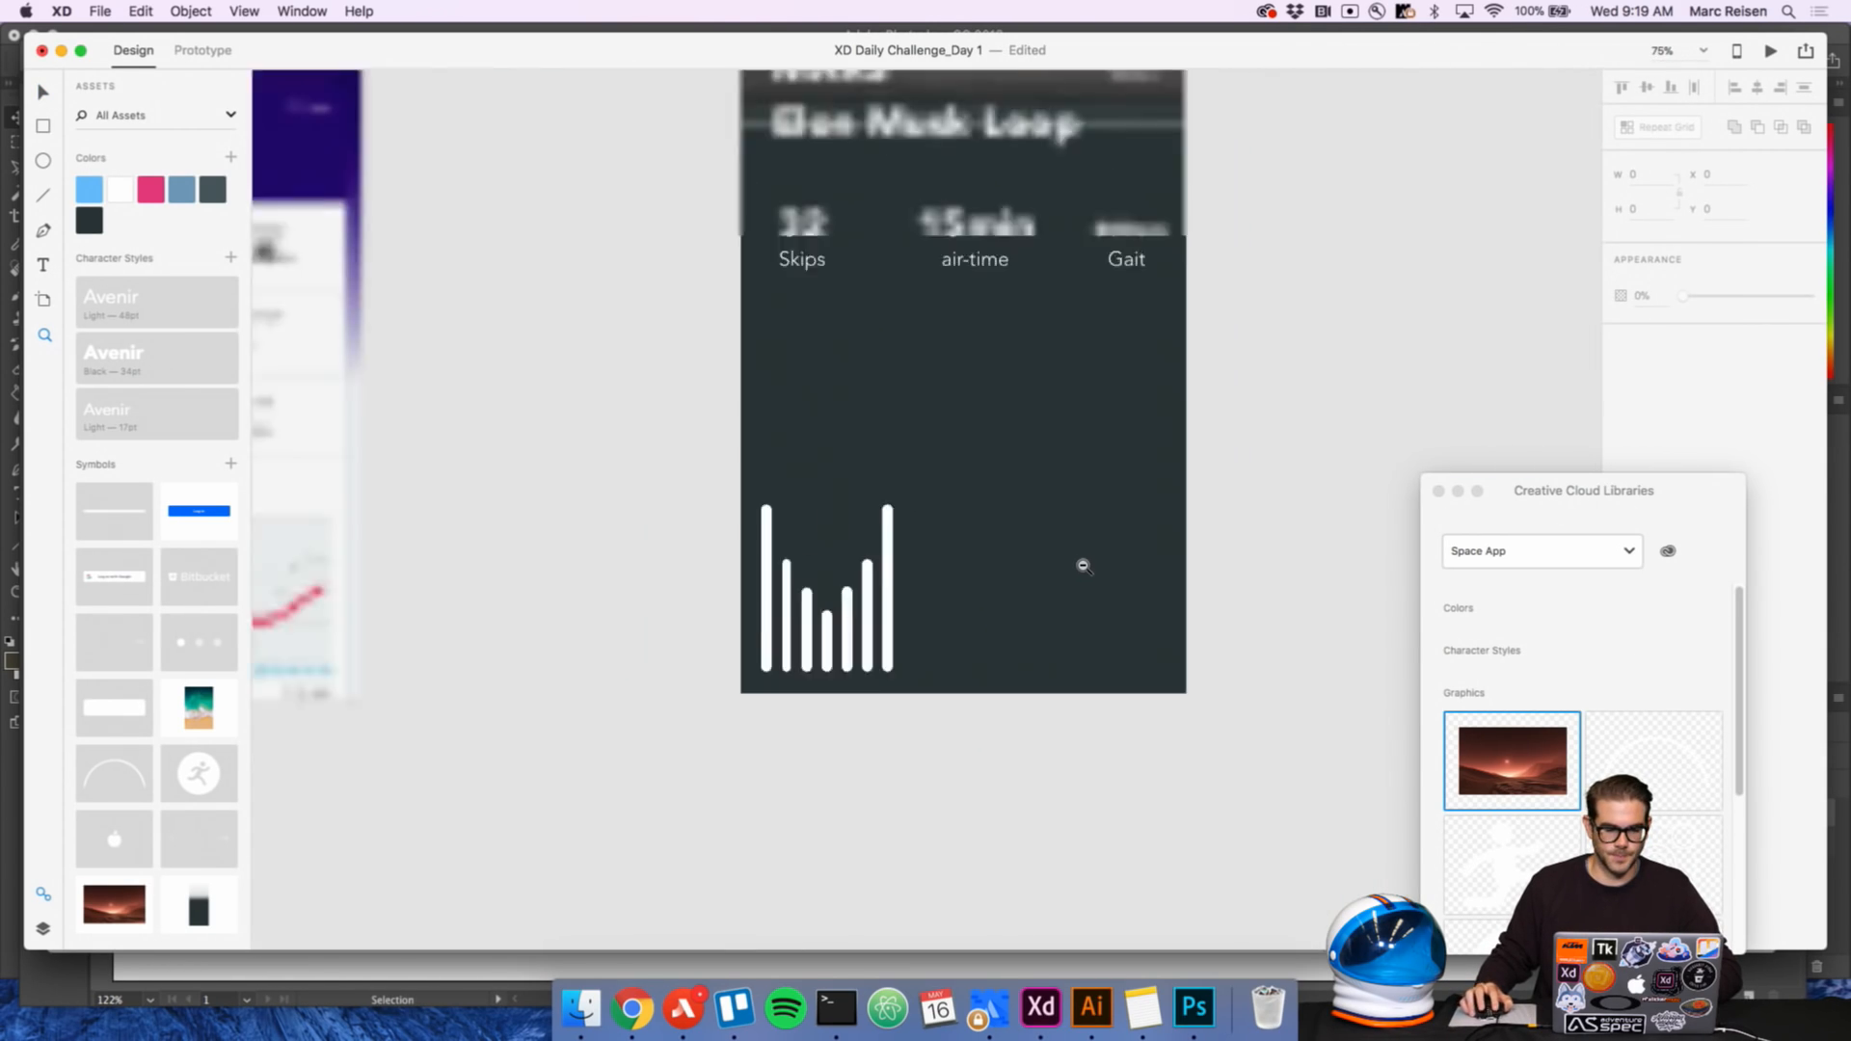
pyautogui.keyDown('alt'); pyautogui.click(1089, 561); pyautogui.keyUp('alt')
pyautogui.press('v')
pyautogui.click(957, 590)
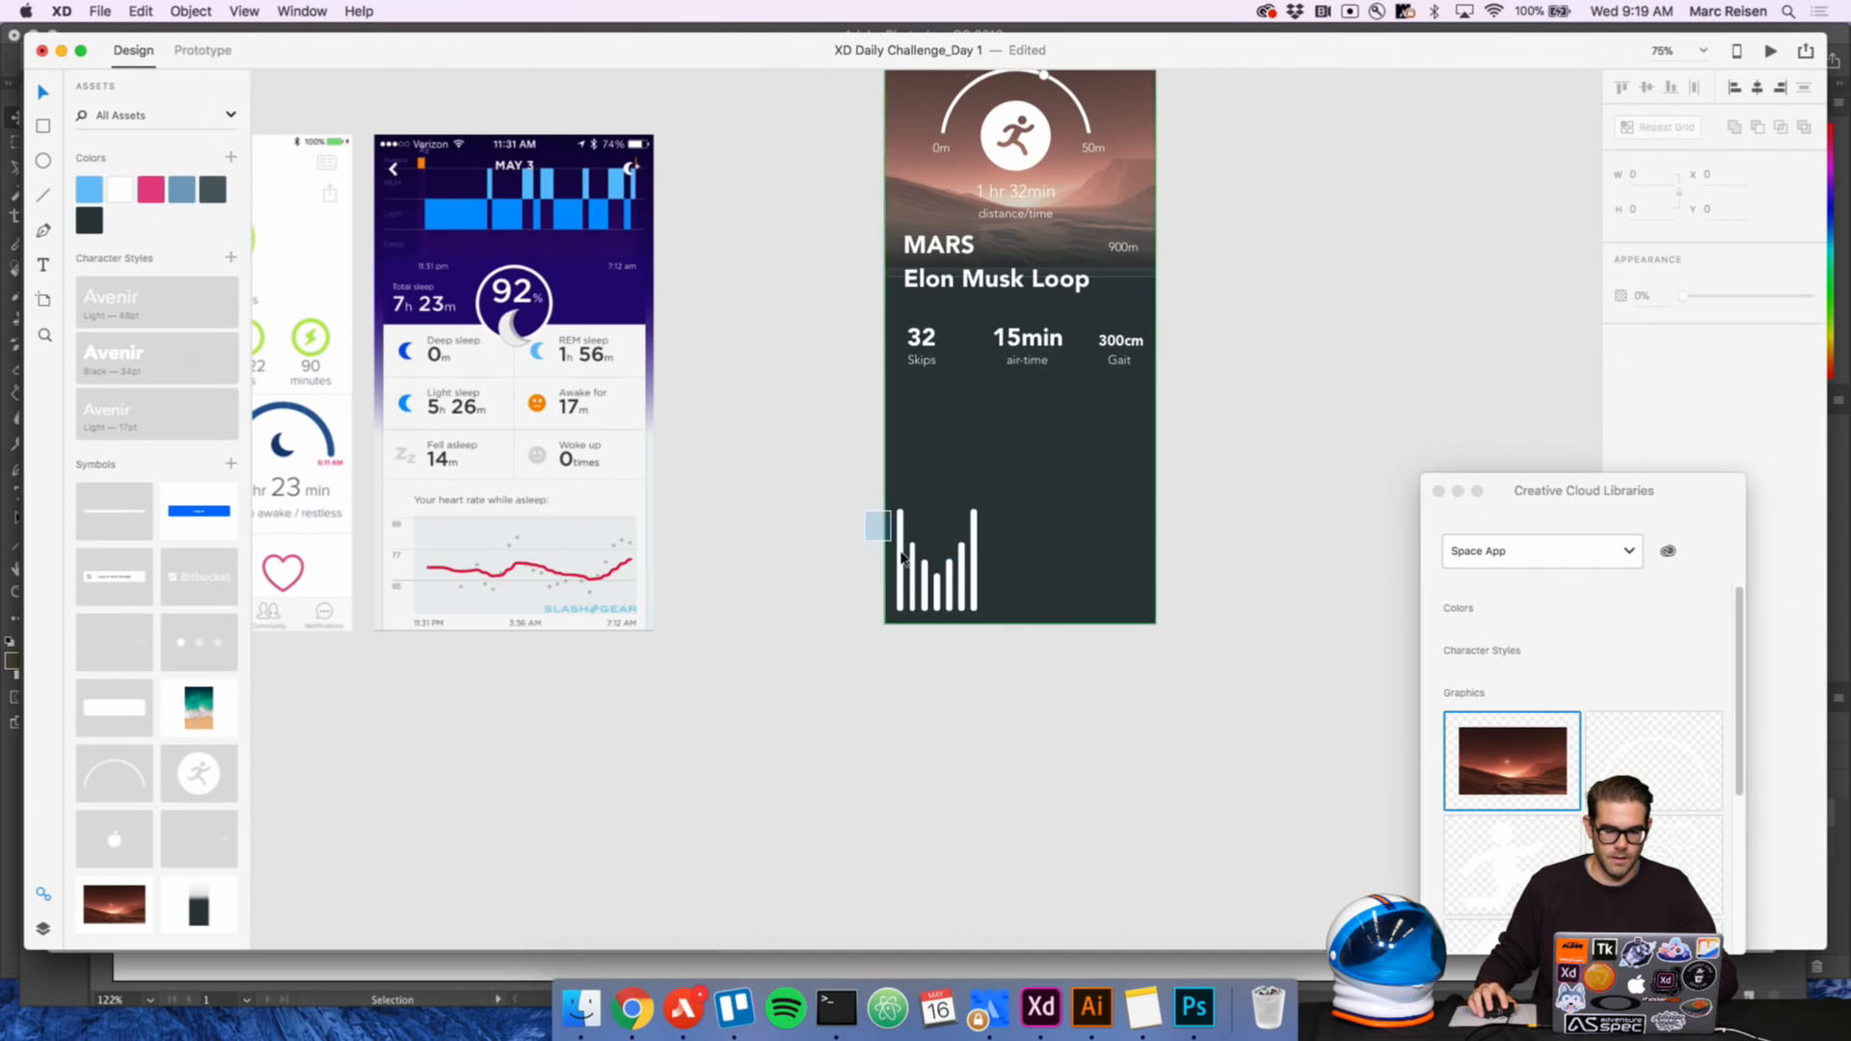
pyautogui.click(978, 564)
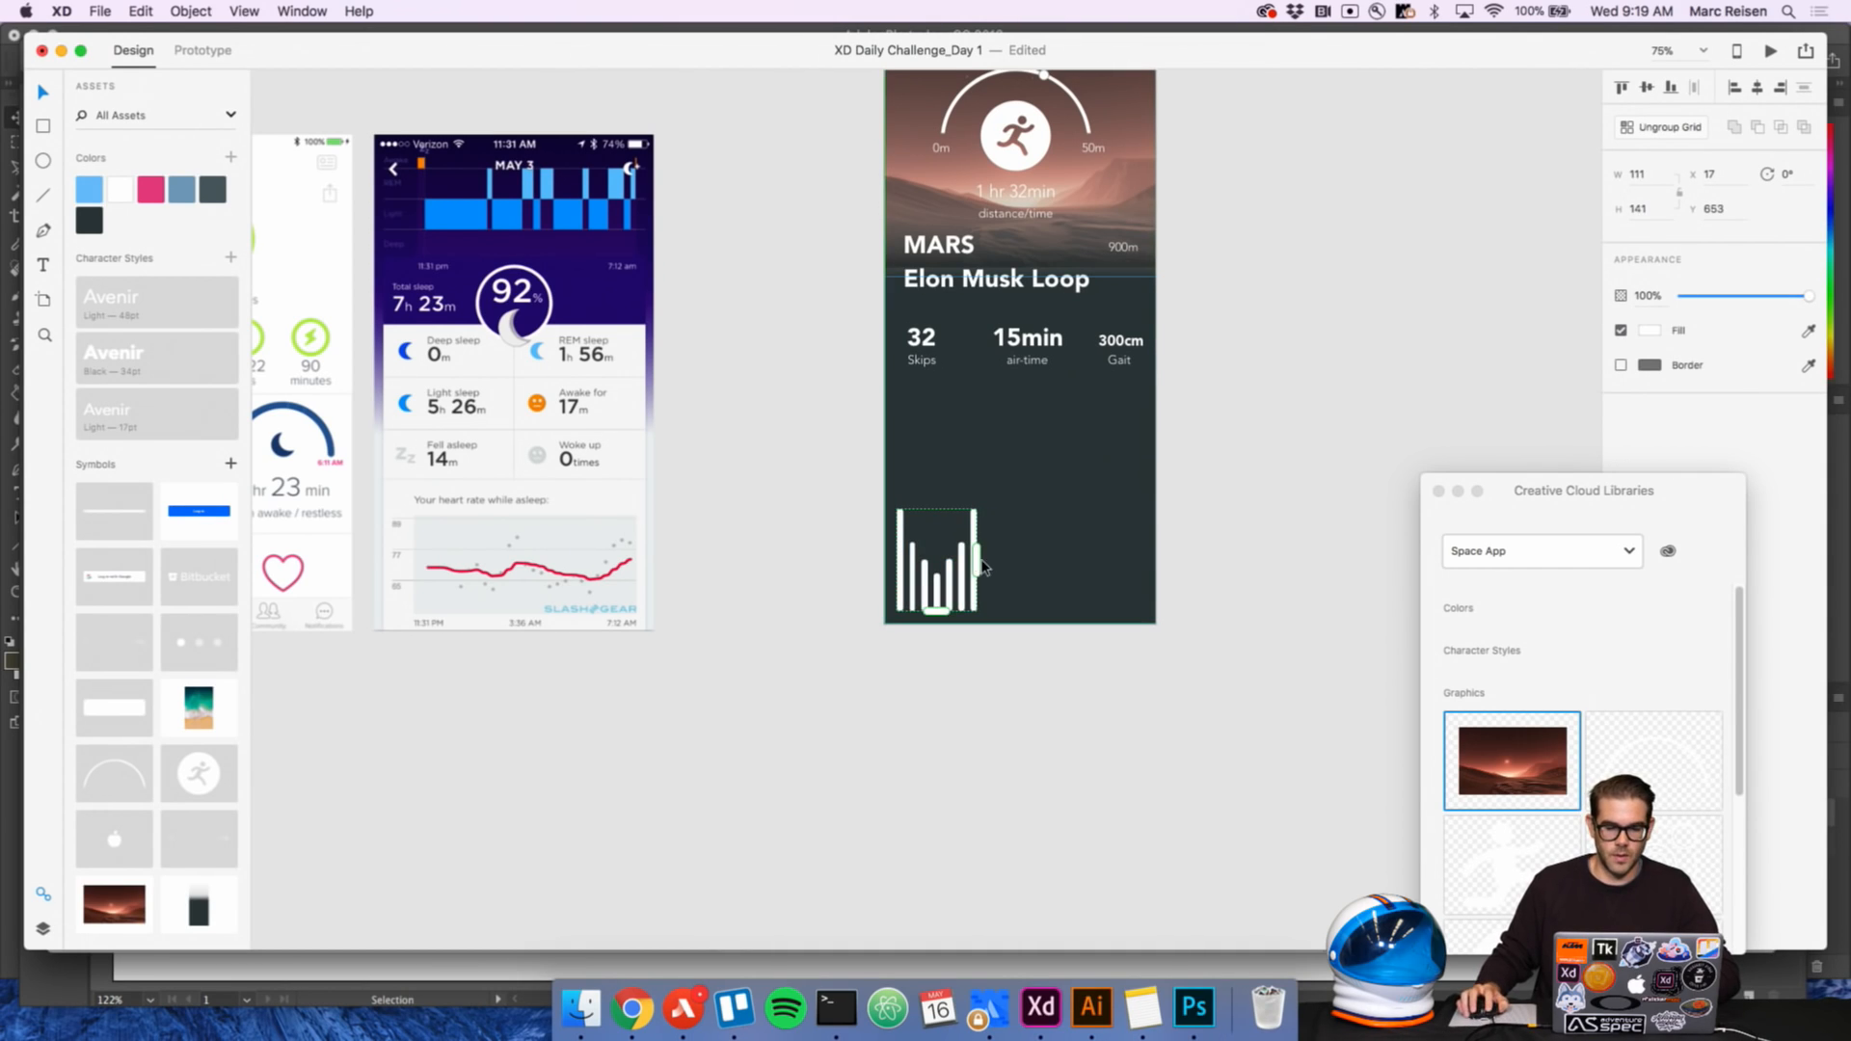
pyautogui.moveTo(981, 566); pyautogui.dragTo(1144, 560)
pyautogui.press('super+z')
pyautogui.click(1246, 560)
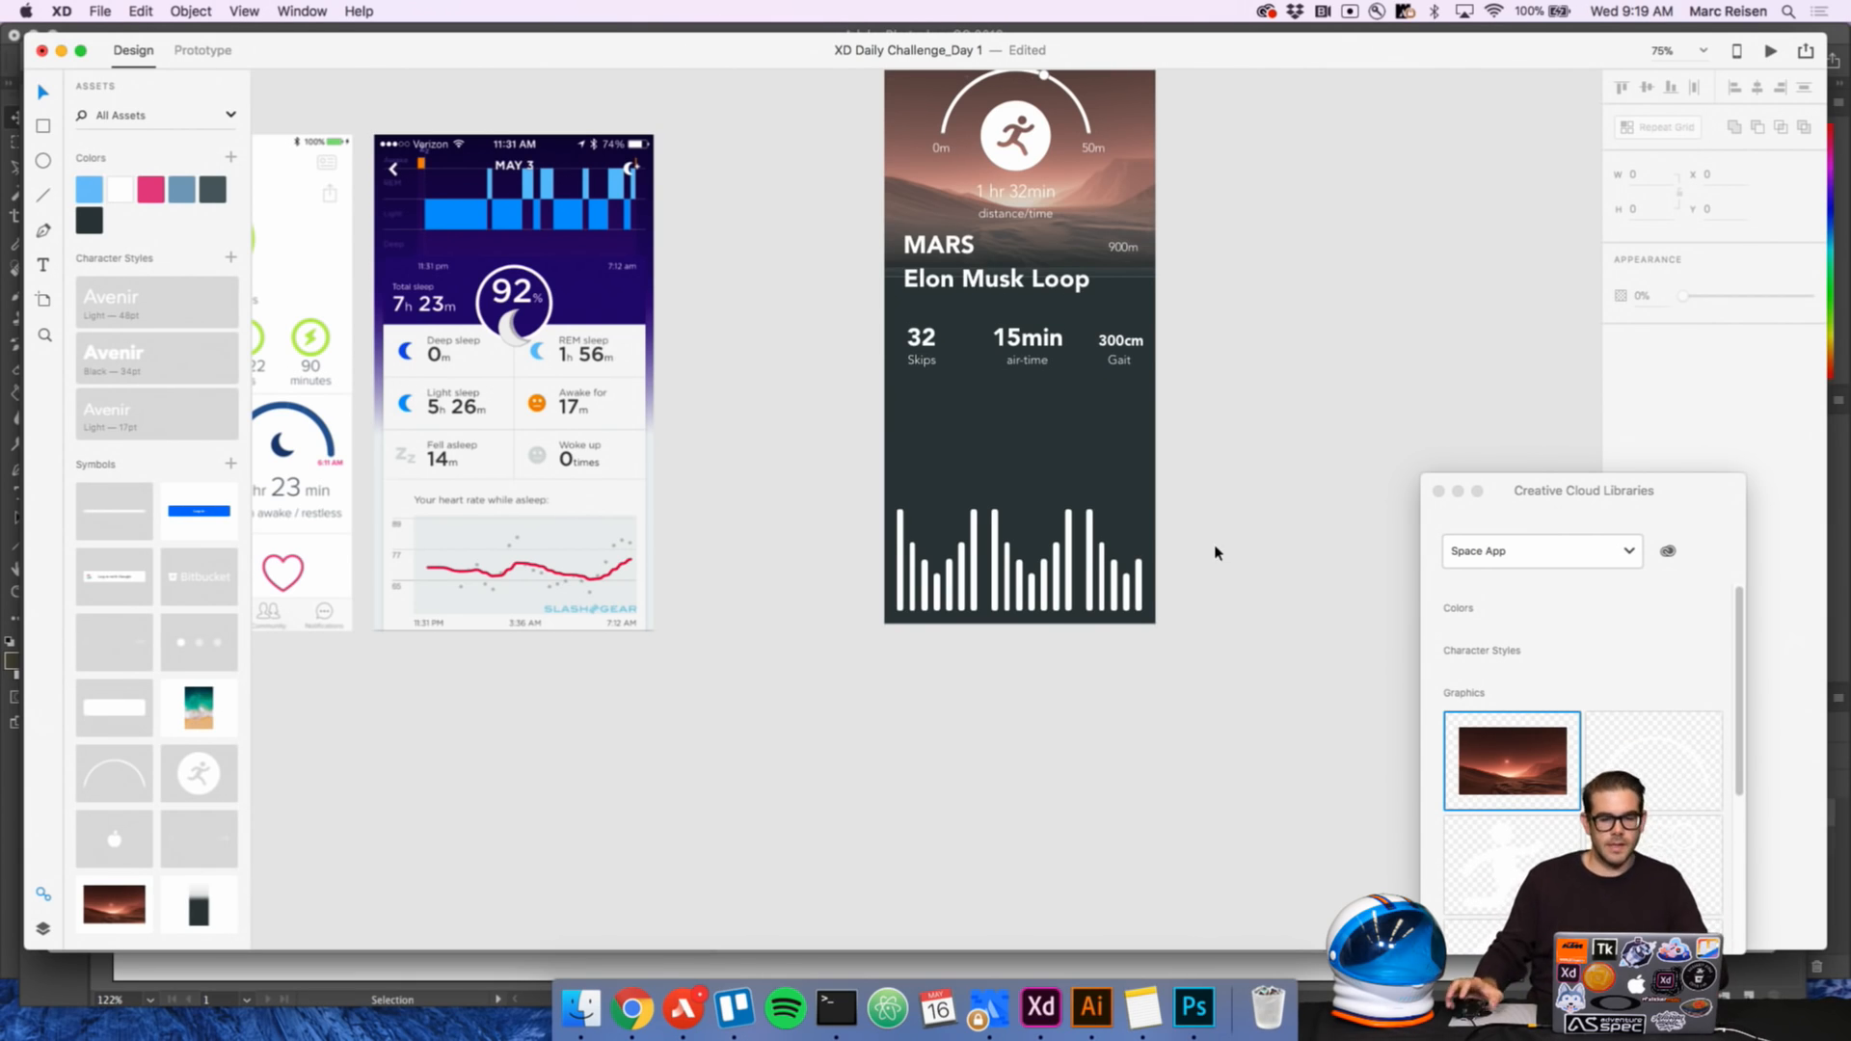
pyautogui.press('super+minus')
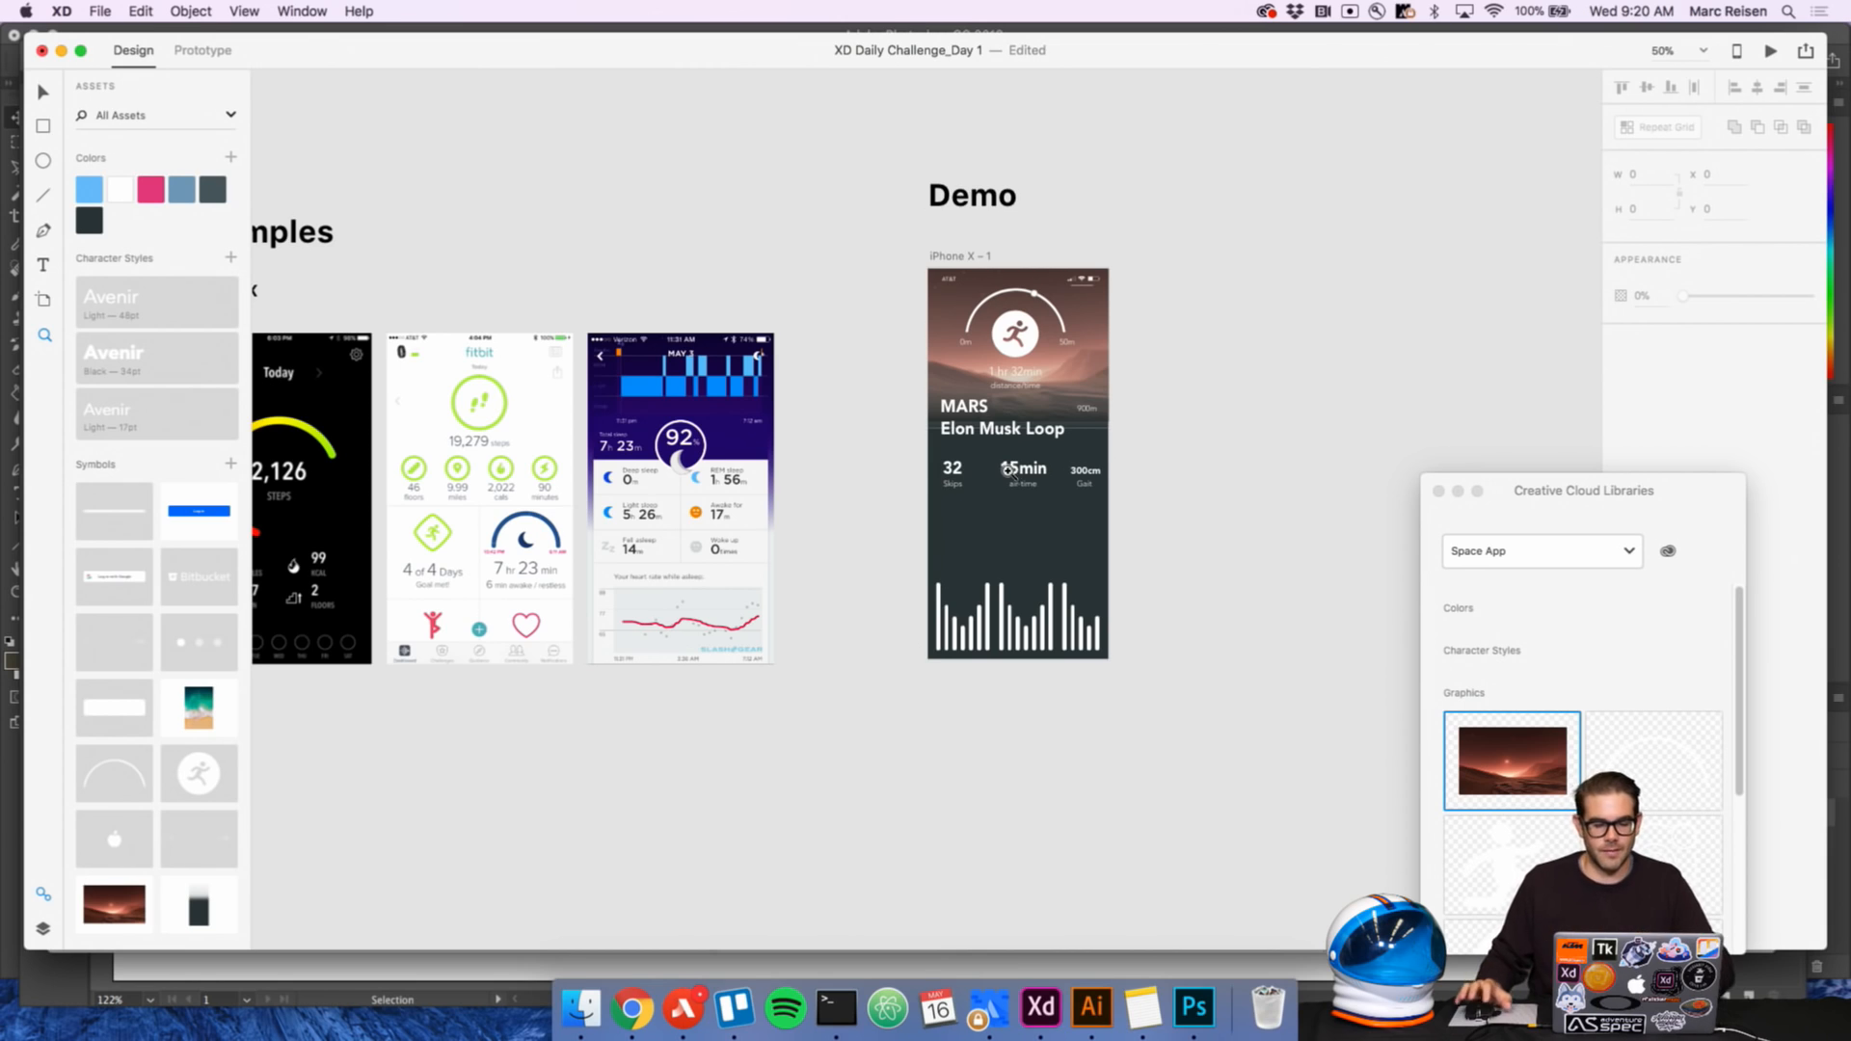
pyautogui.click(1007, 557)
pyautogui.press('v')
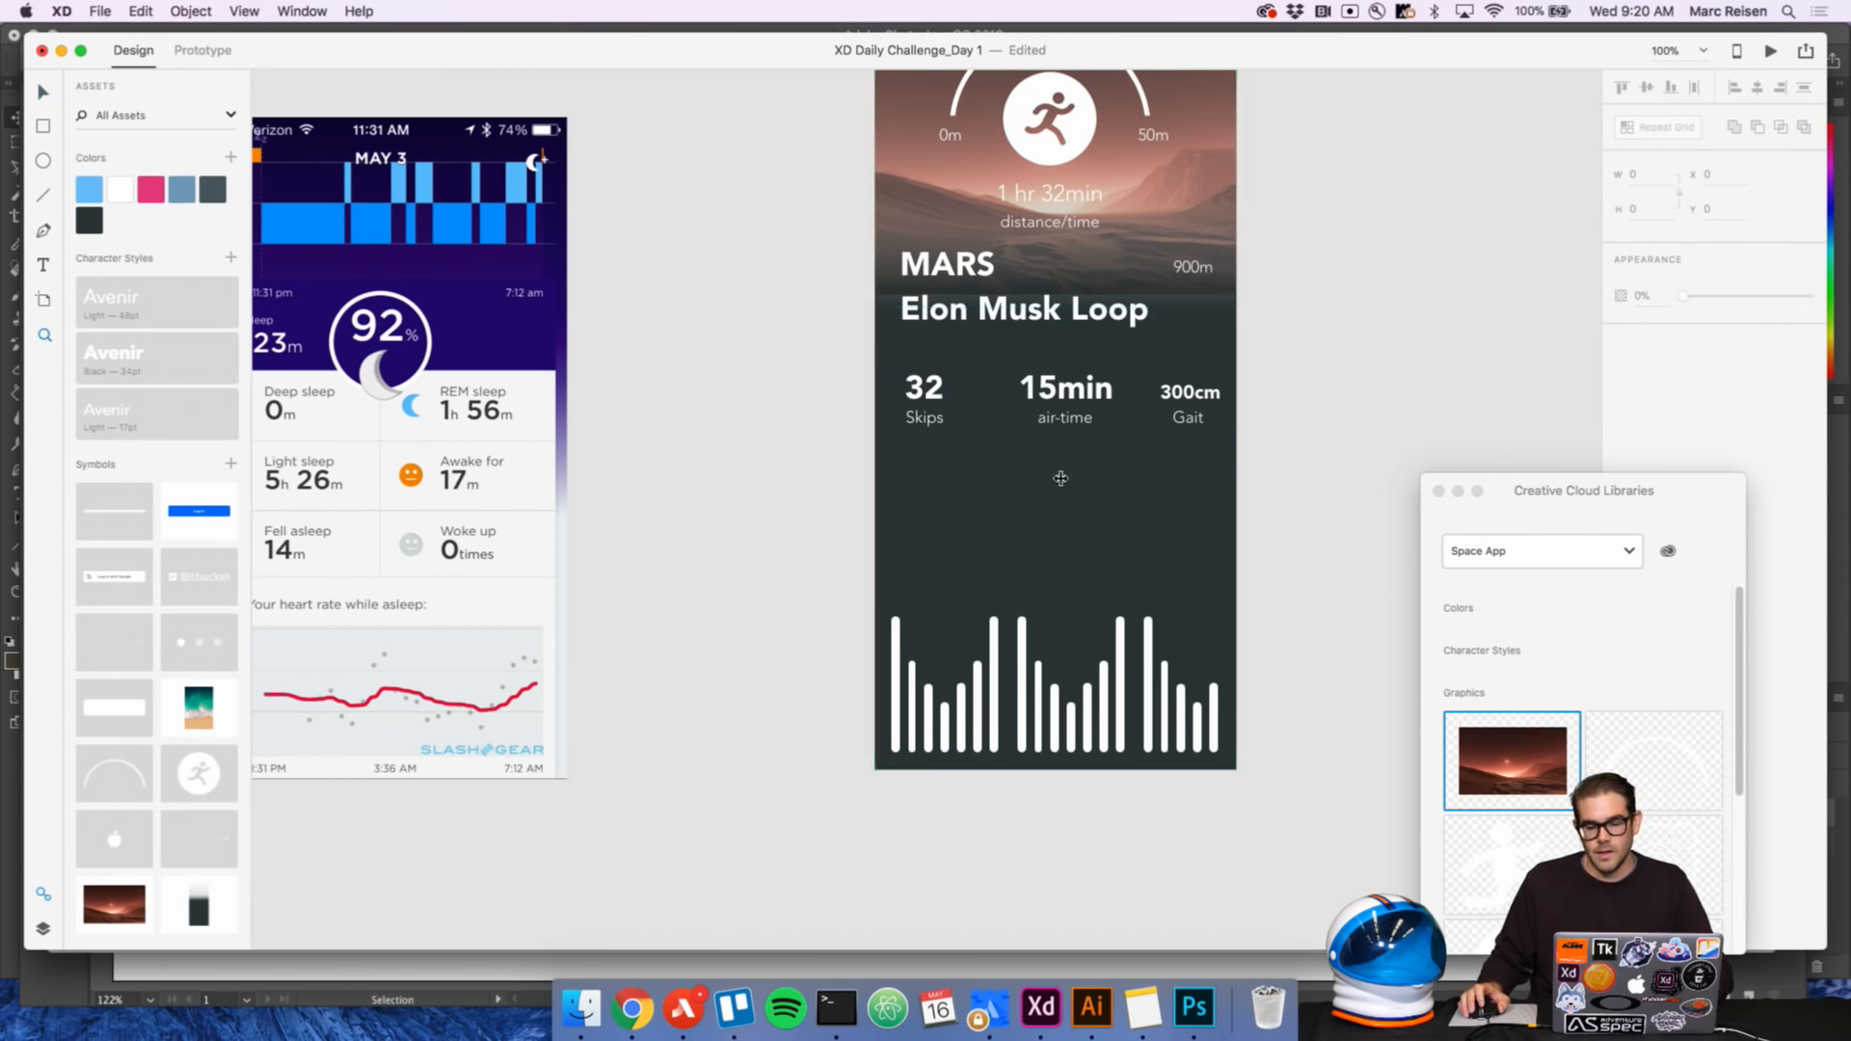
pyautogui.scroll(-3, 998, 511)
pyautogui.moveTo(1006, 559); pyautogui.dragTo(981, 557)
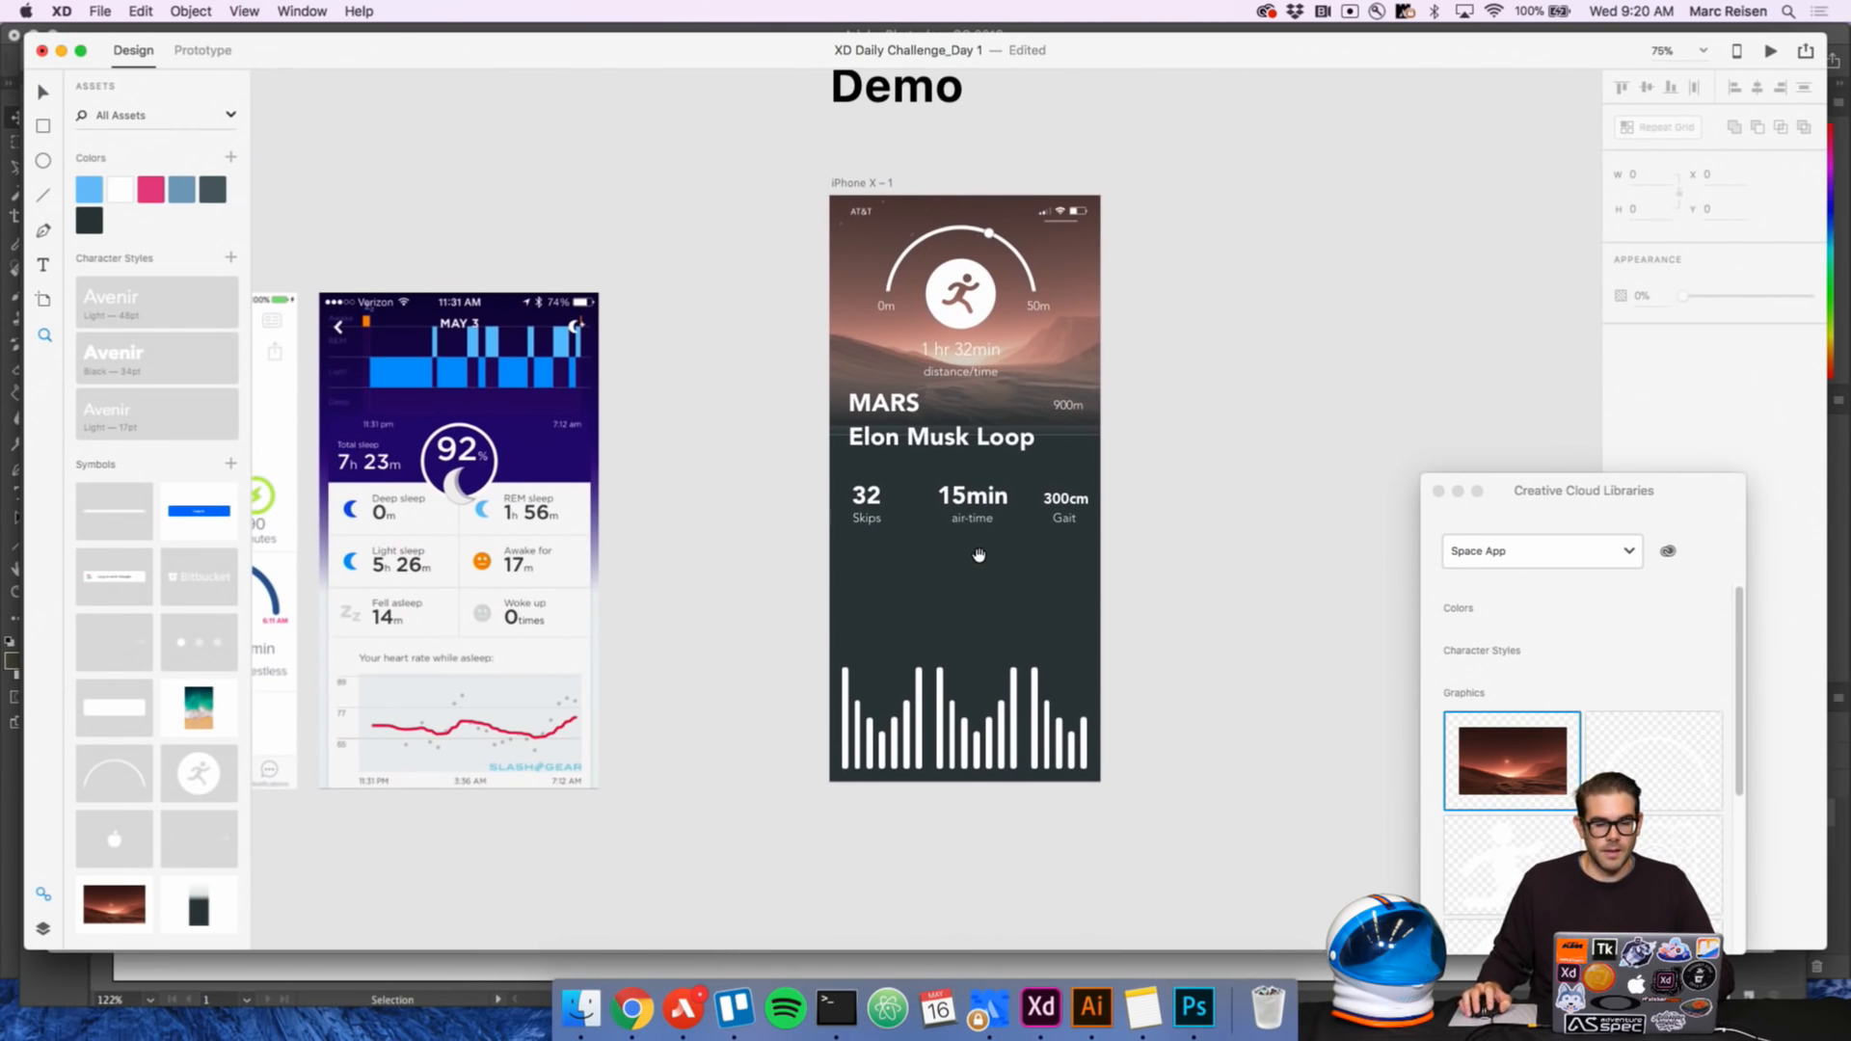
pyautogui.press('v')
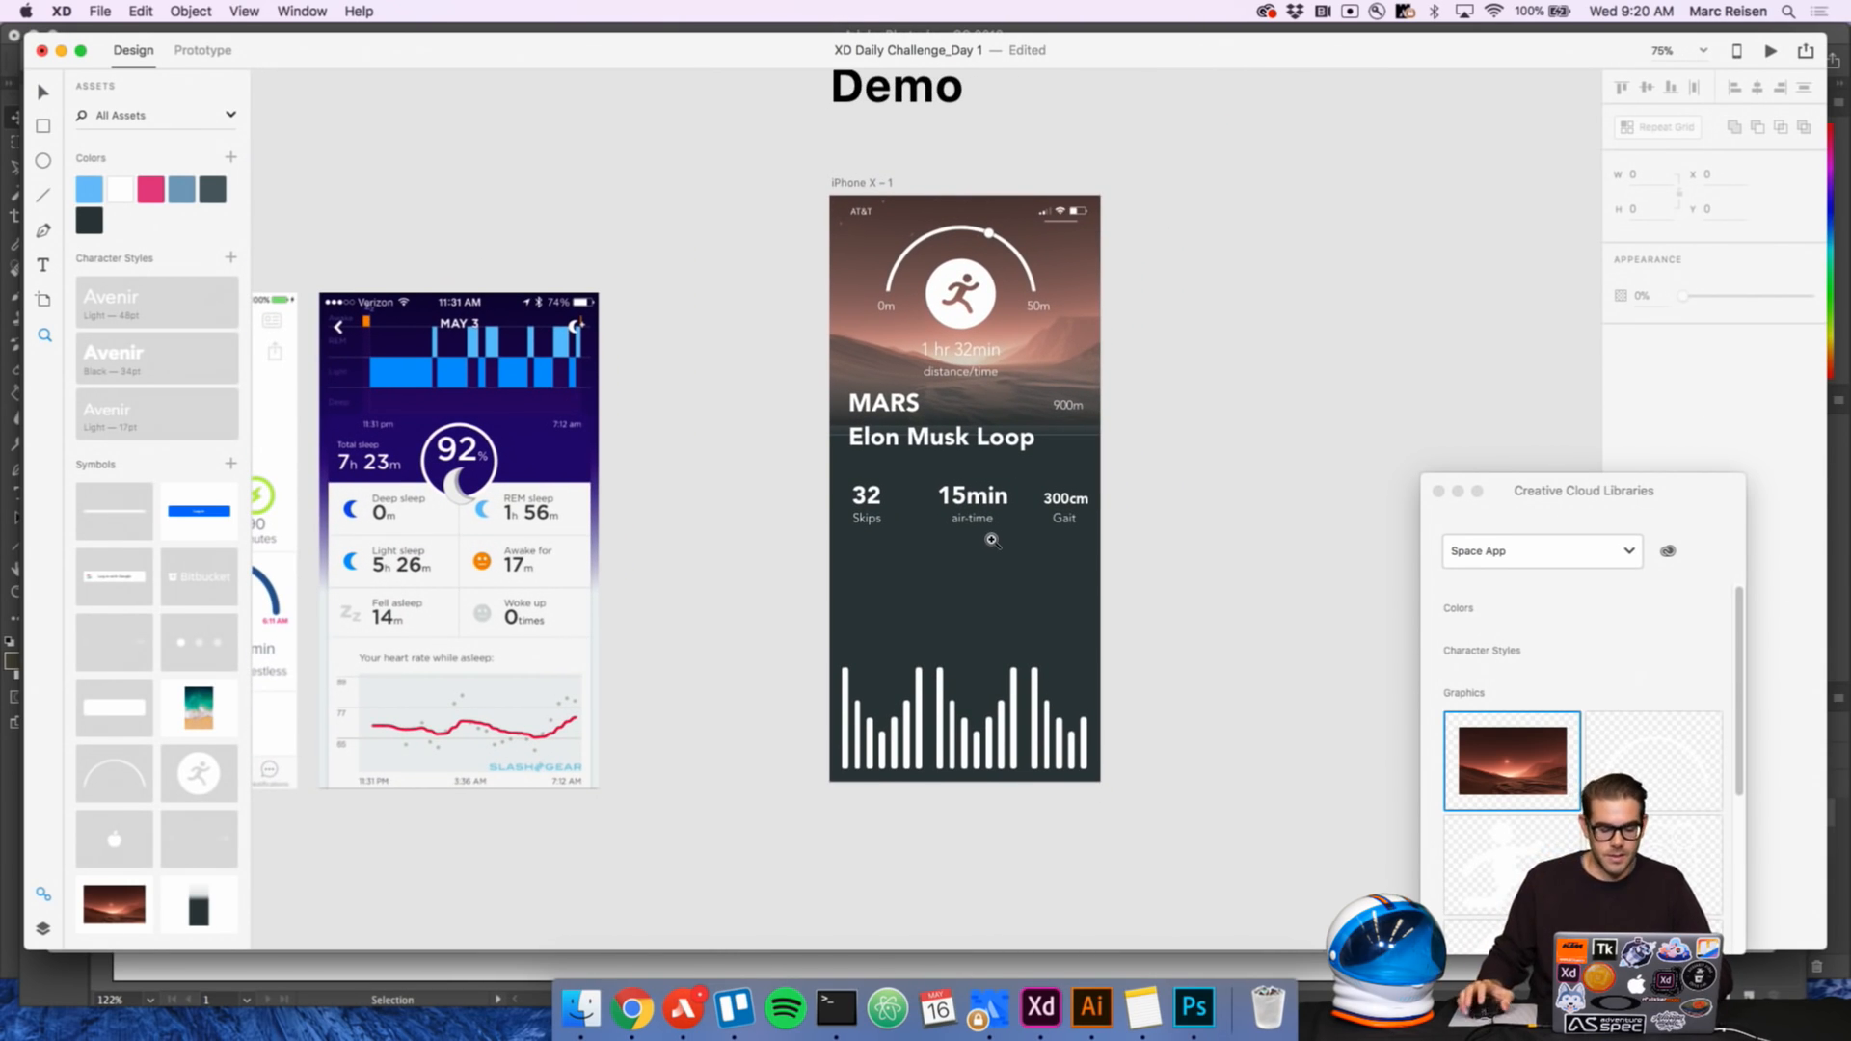
# Export the iPhone X artboard as a PNG named "Mars_Activity- Tracker" into the XD Daily Challenge_Activity Tracker folder
pyautogui.click(874, 186)
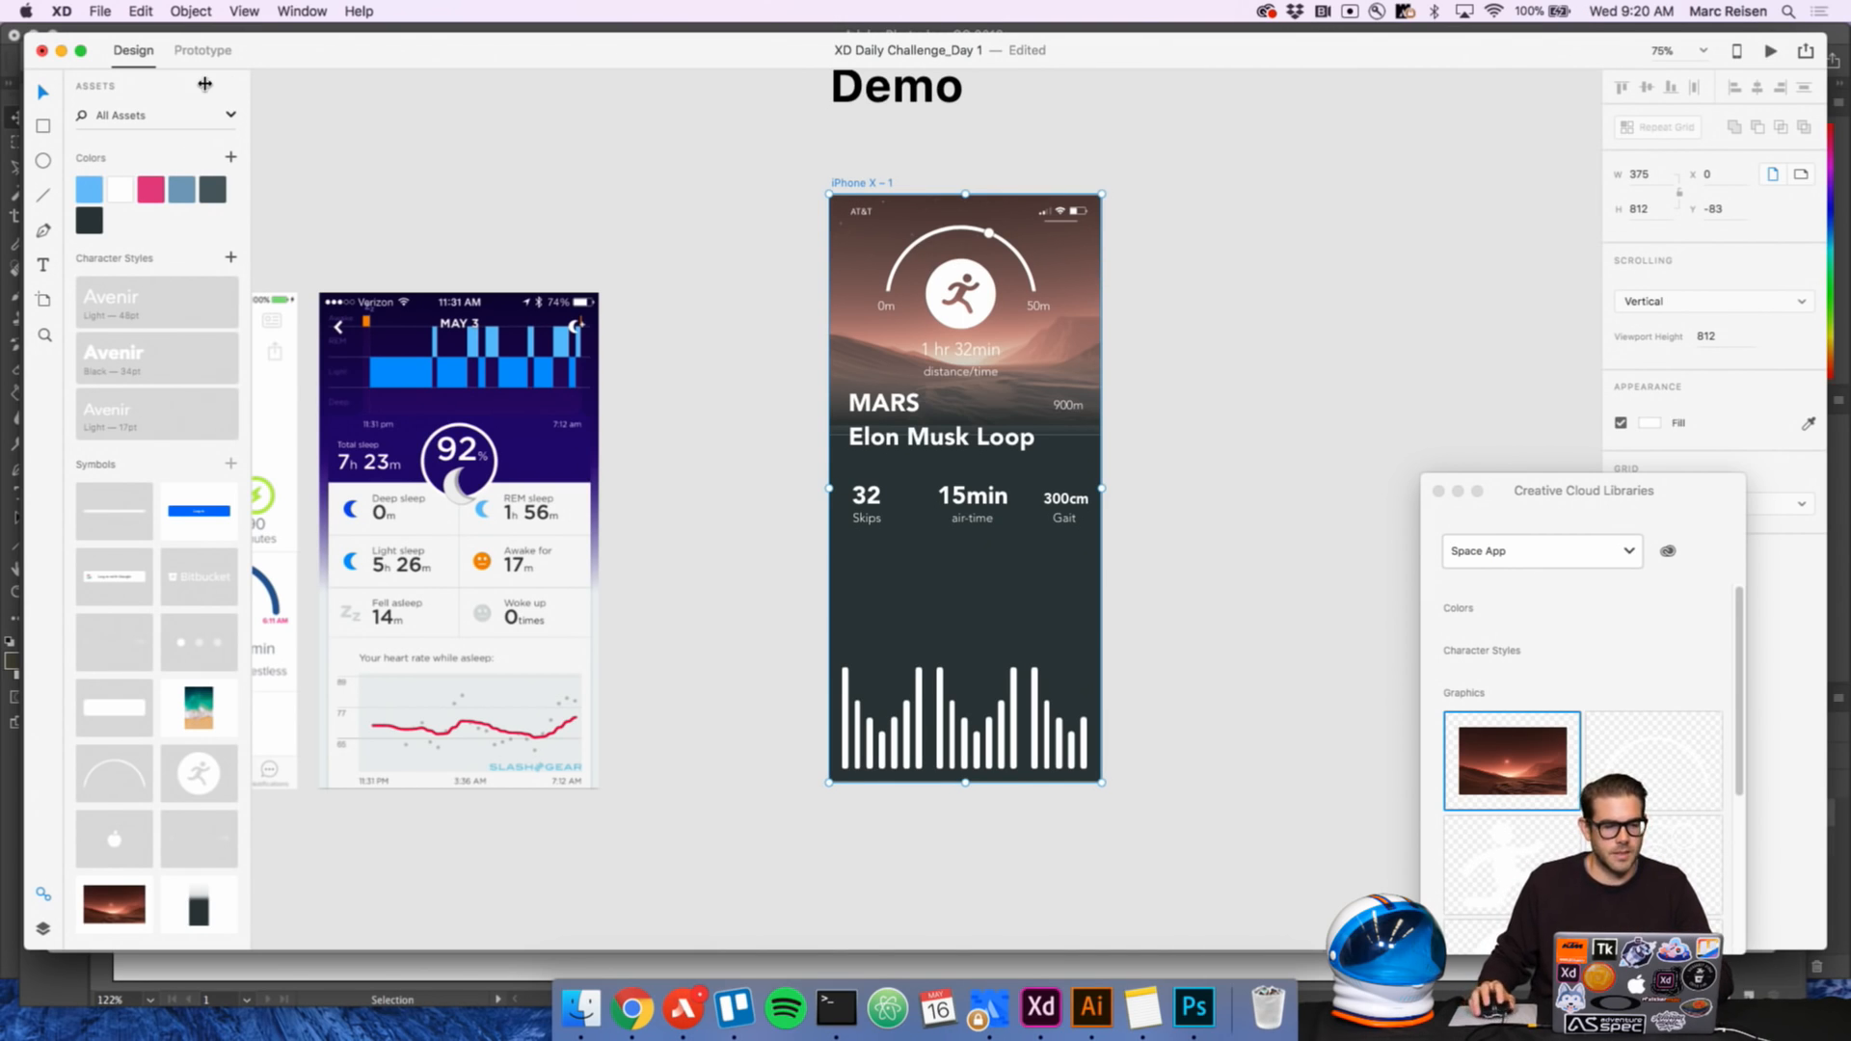
pyautogui.click(98, 13)
pyautogui.moveTo(204, 225)
pyautogui.click(330, 241)
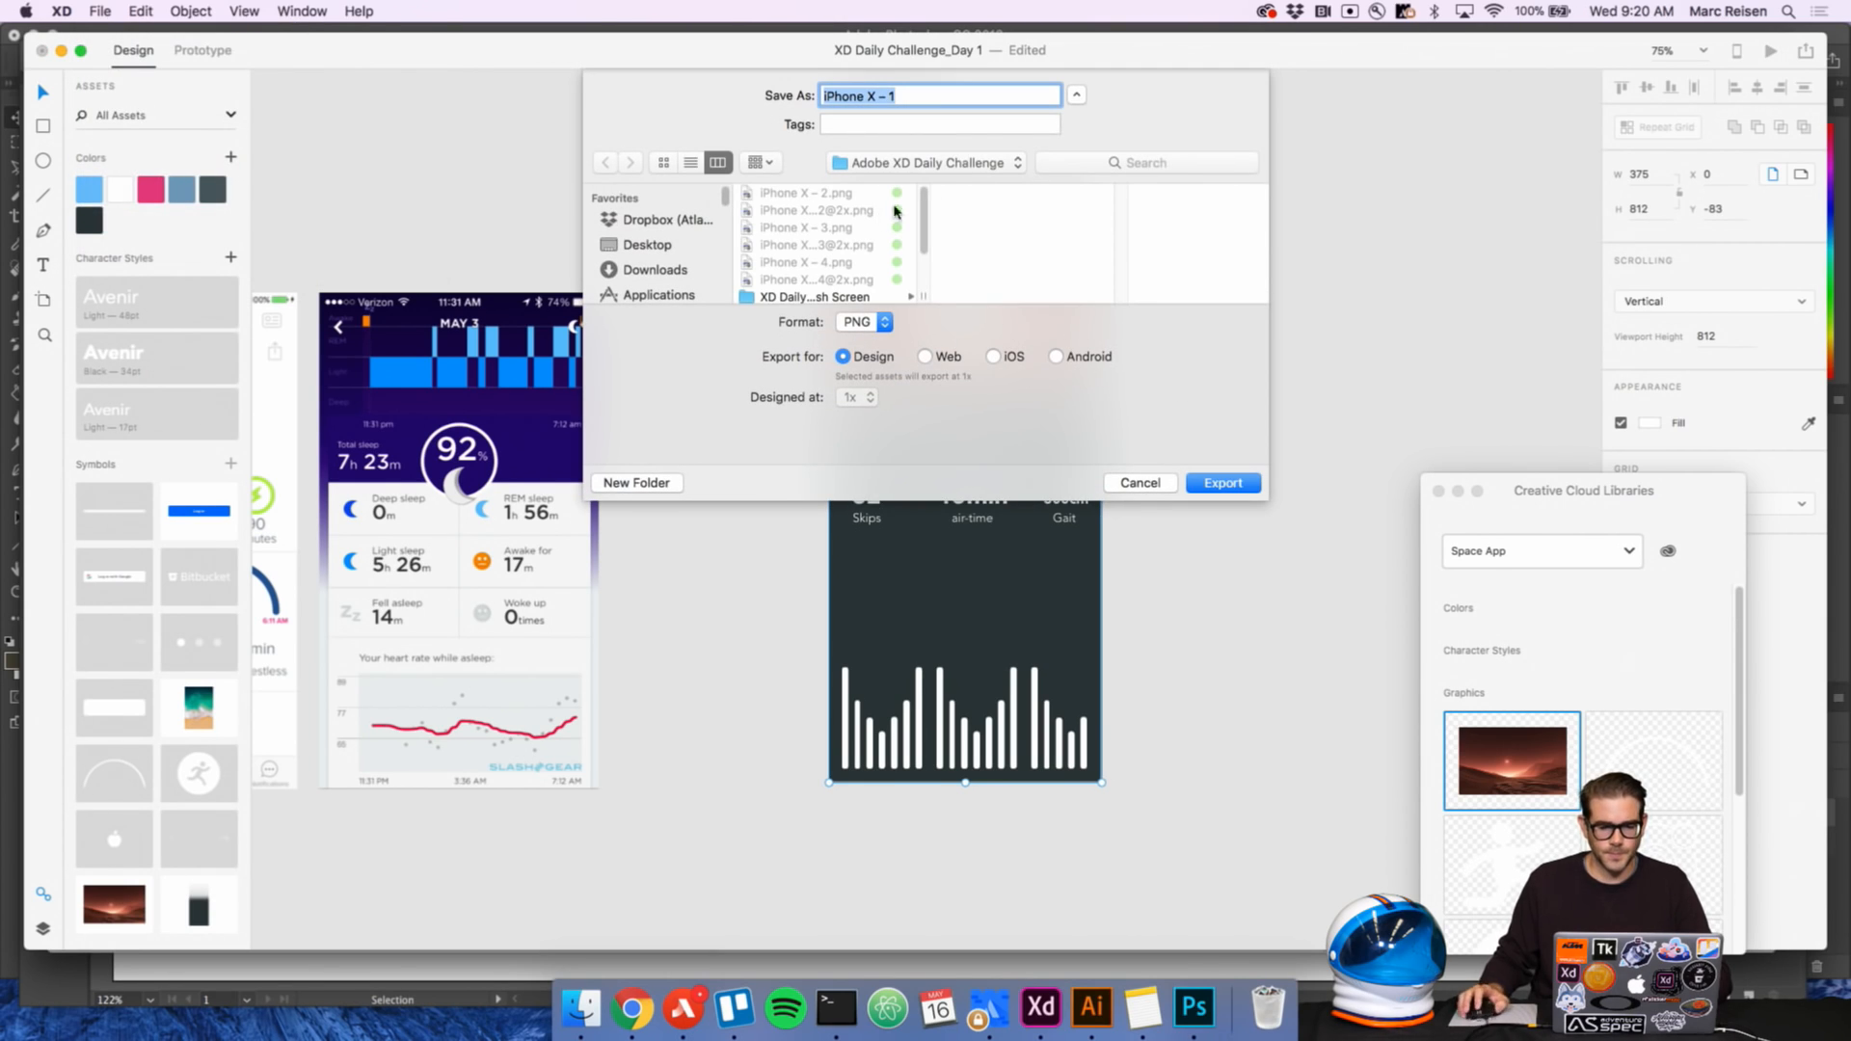
pyautogui.scroll(-2, 824, 276)
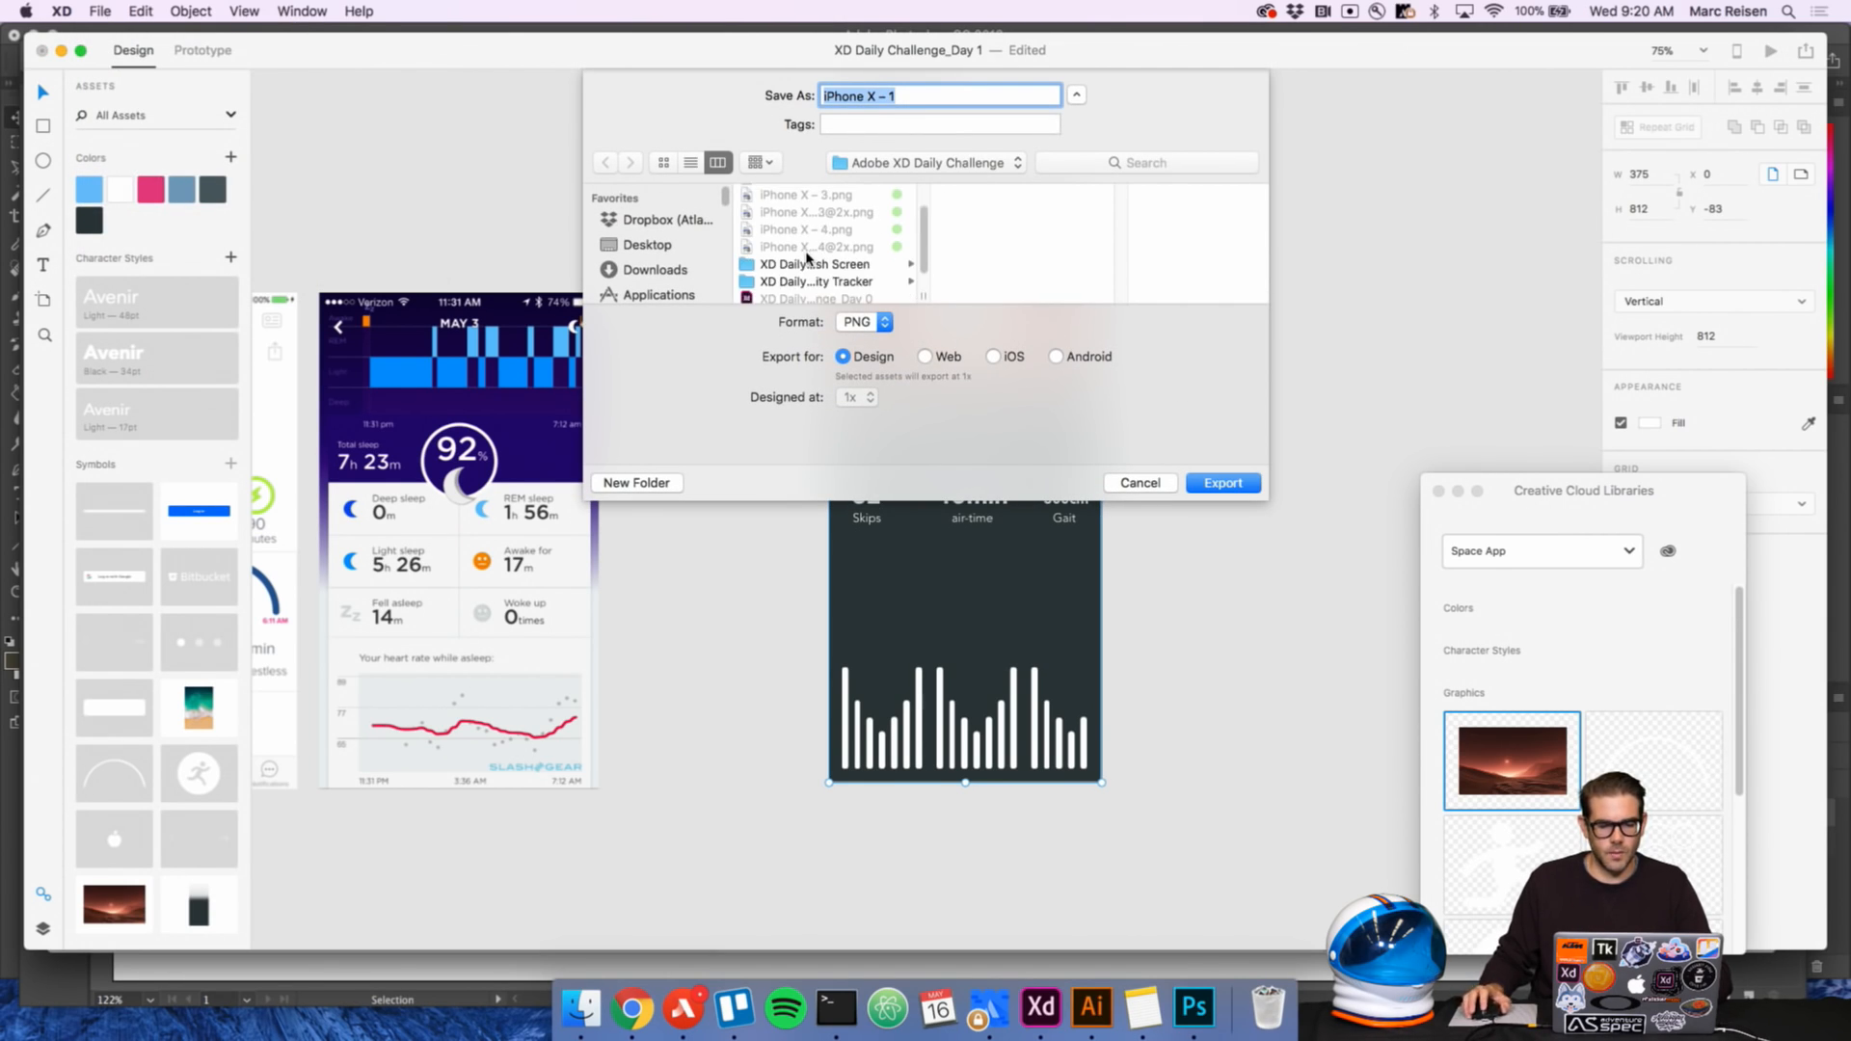
pyautogui.click(831, 281)
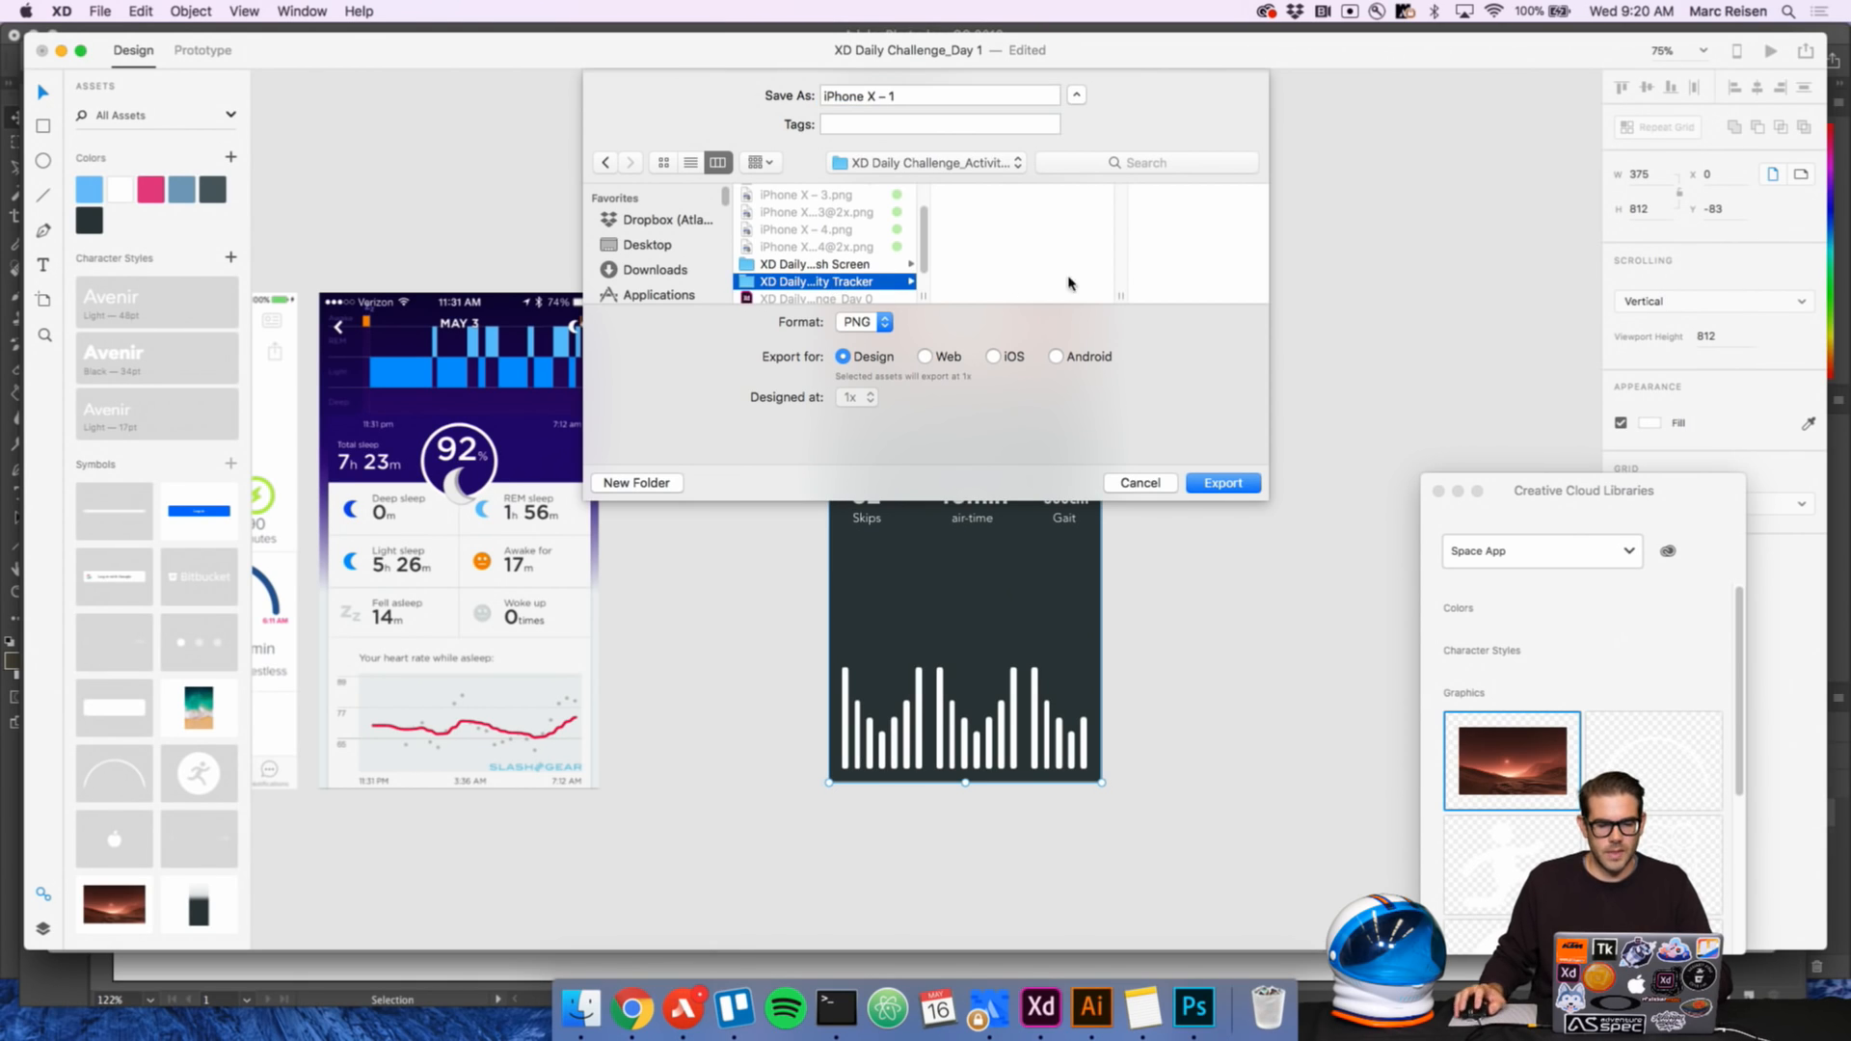
pyautogui.tripleClick(902, 94)
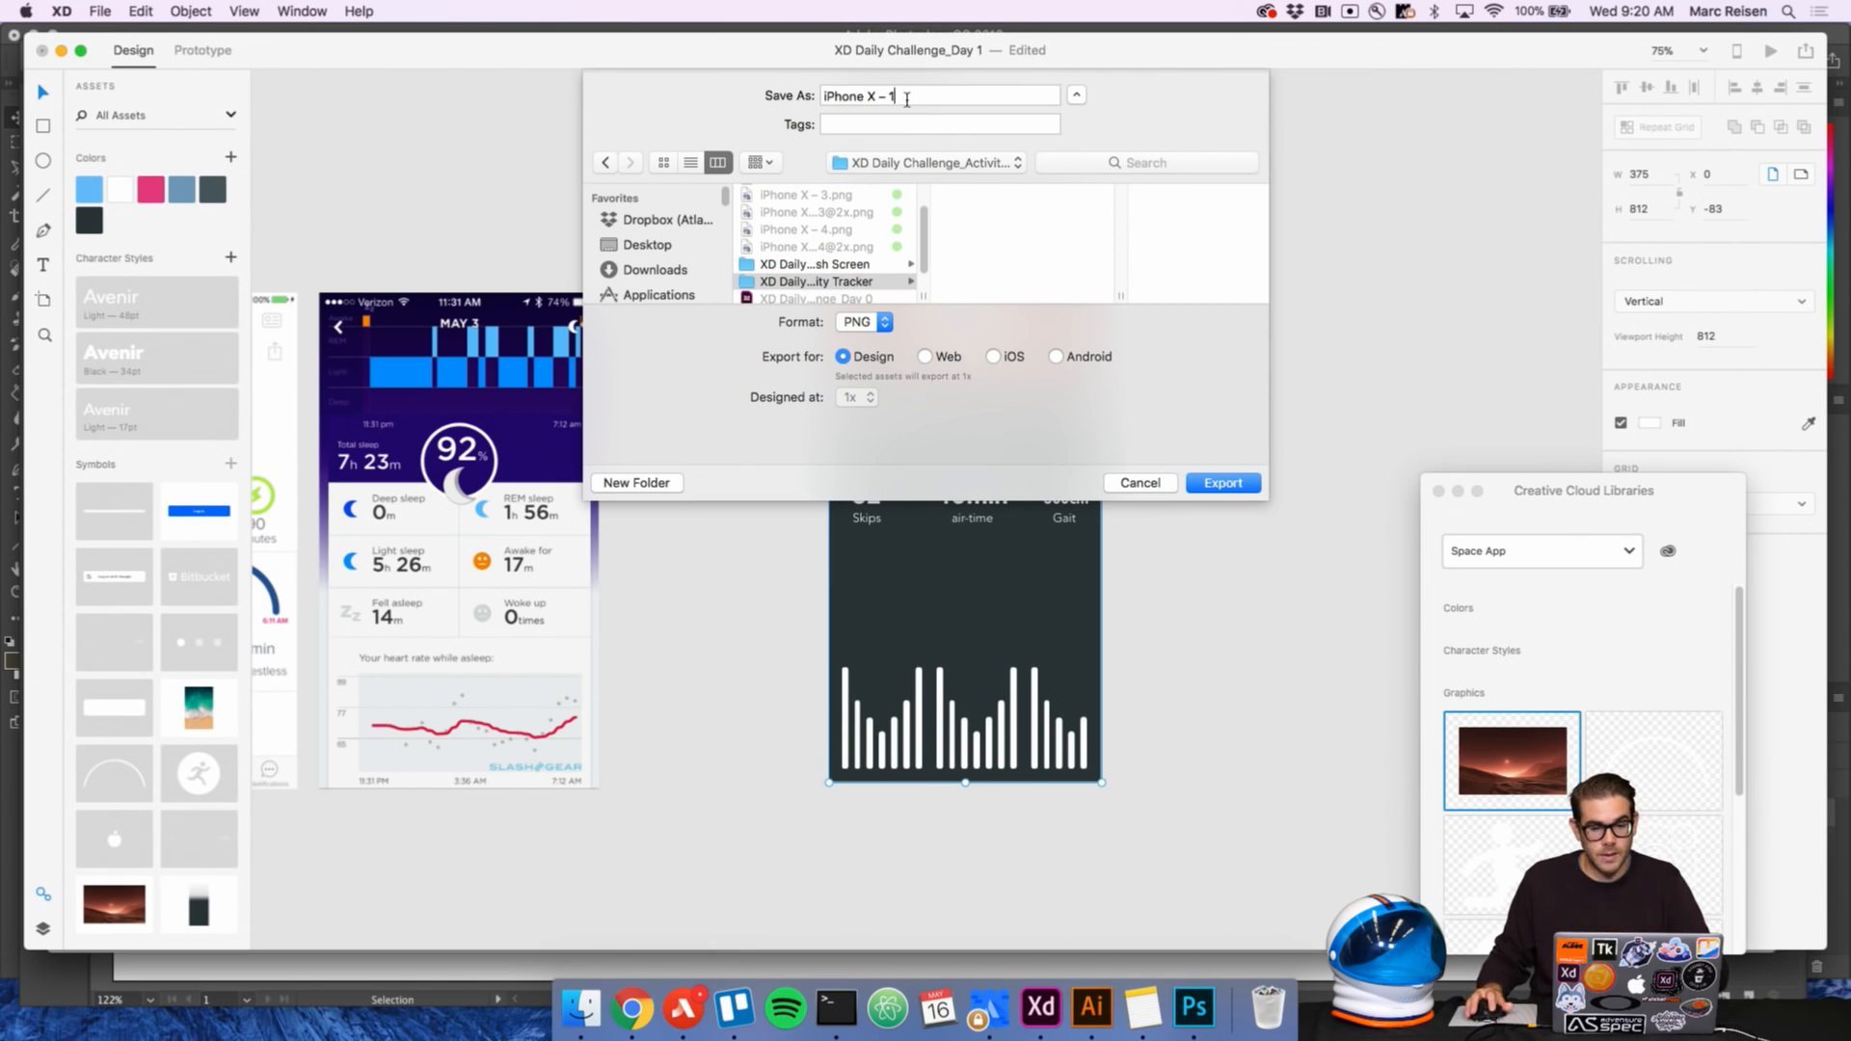
pyautogui.write('Mars_Activity- Tracker')
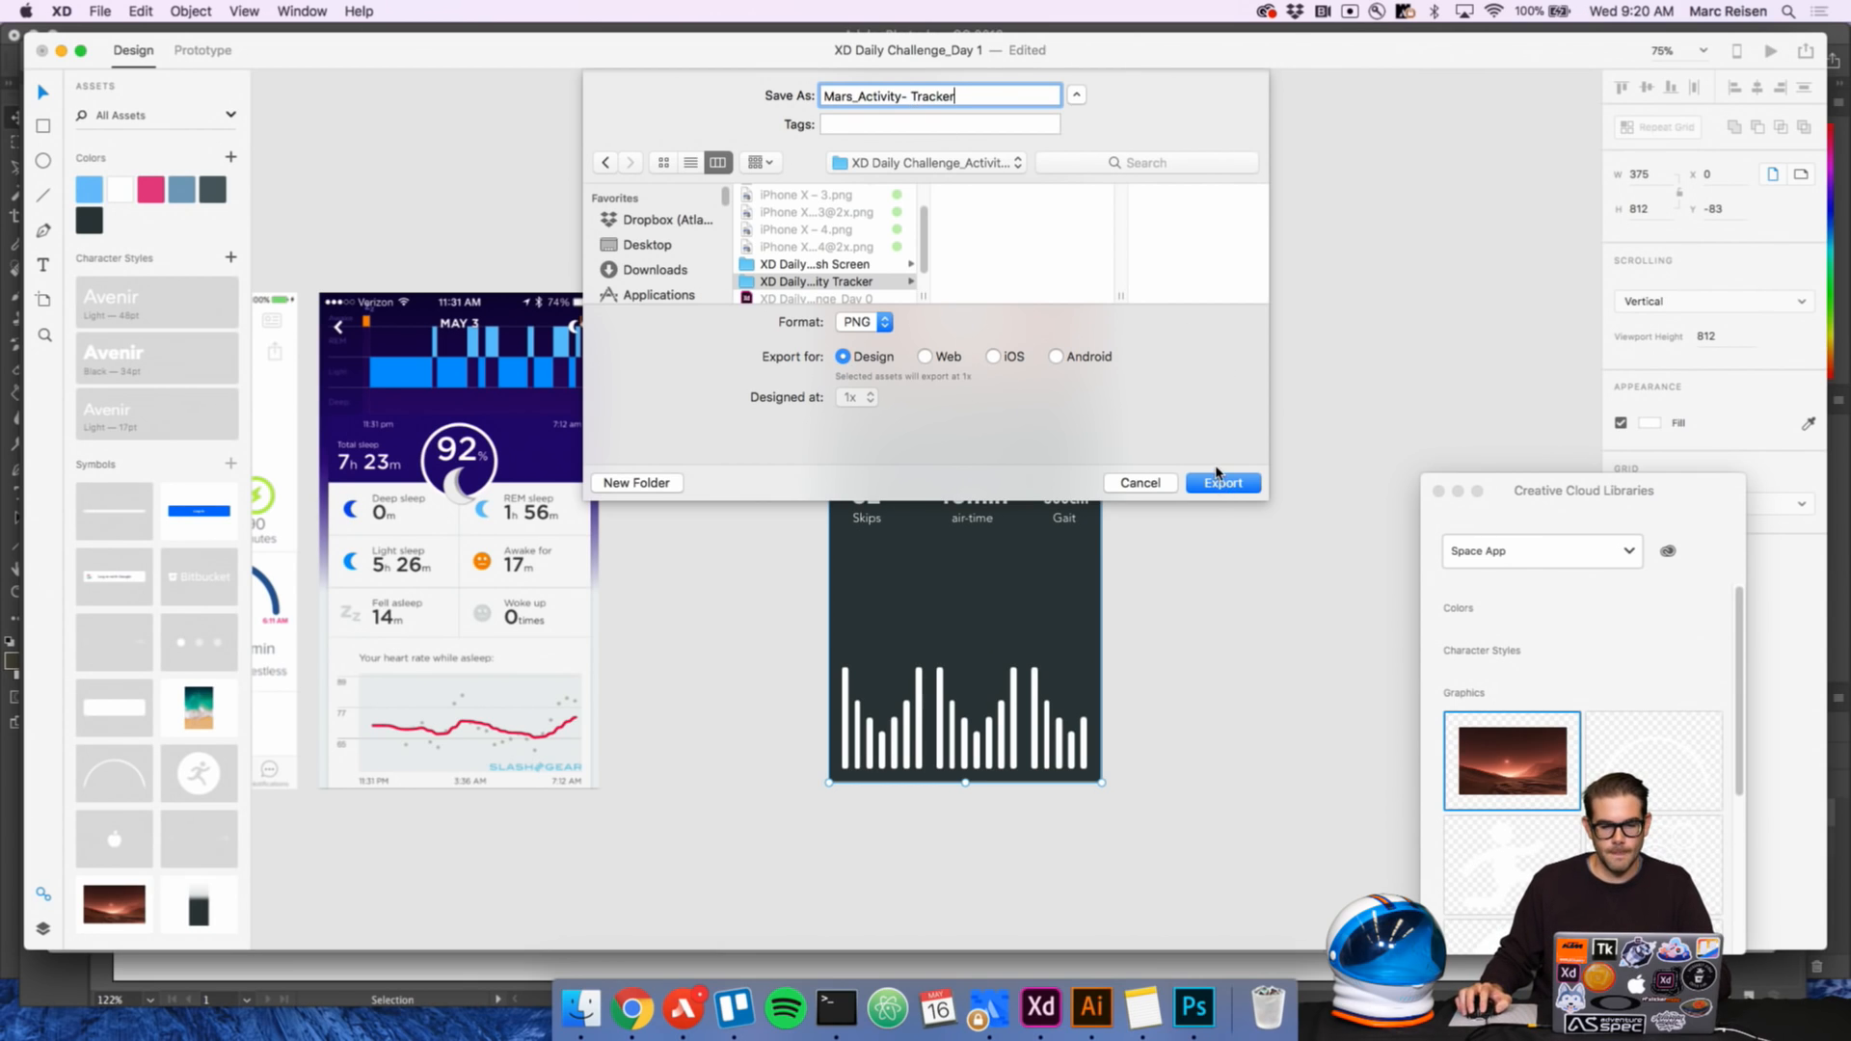
pyautogui.click(1218, 479)
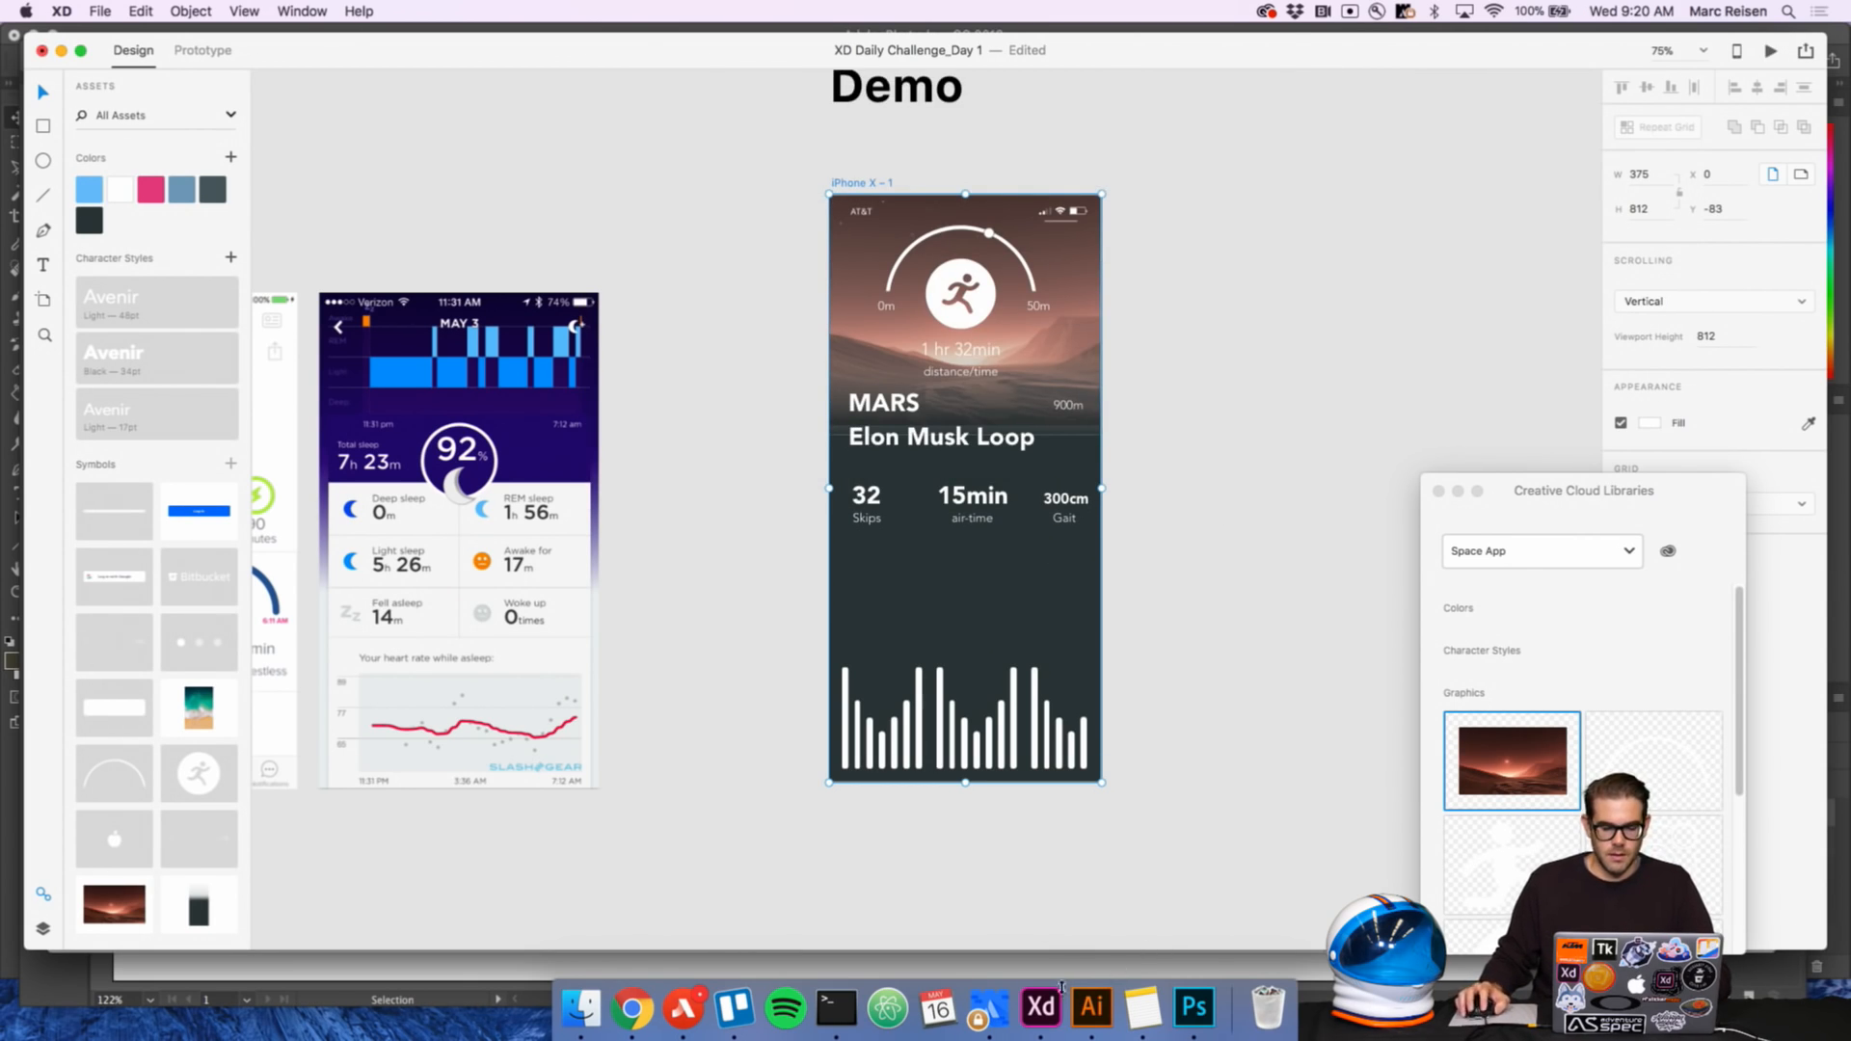
# Switch to Chrome and upload the exported activity tracker image from the XD Daily Challenge_Activity Tracker folder to the Behance project
pyautogui.click(631, 1008)
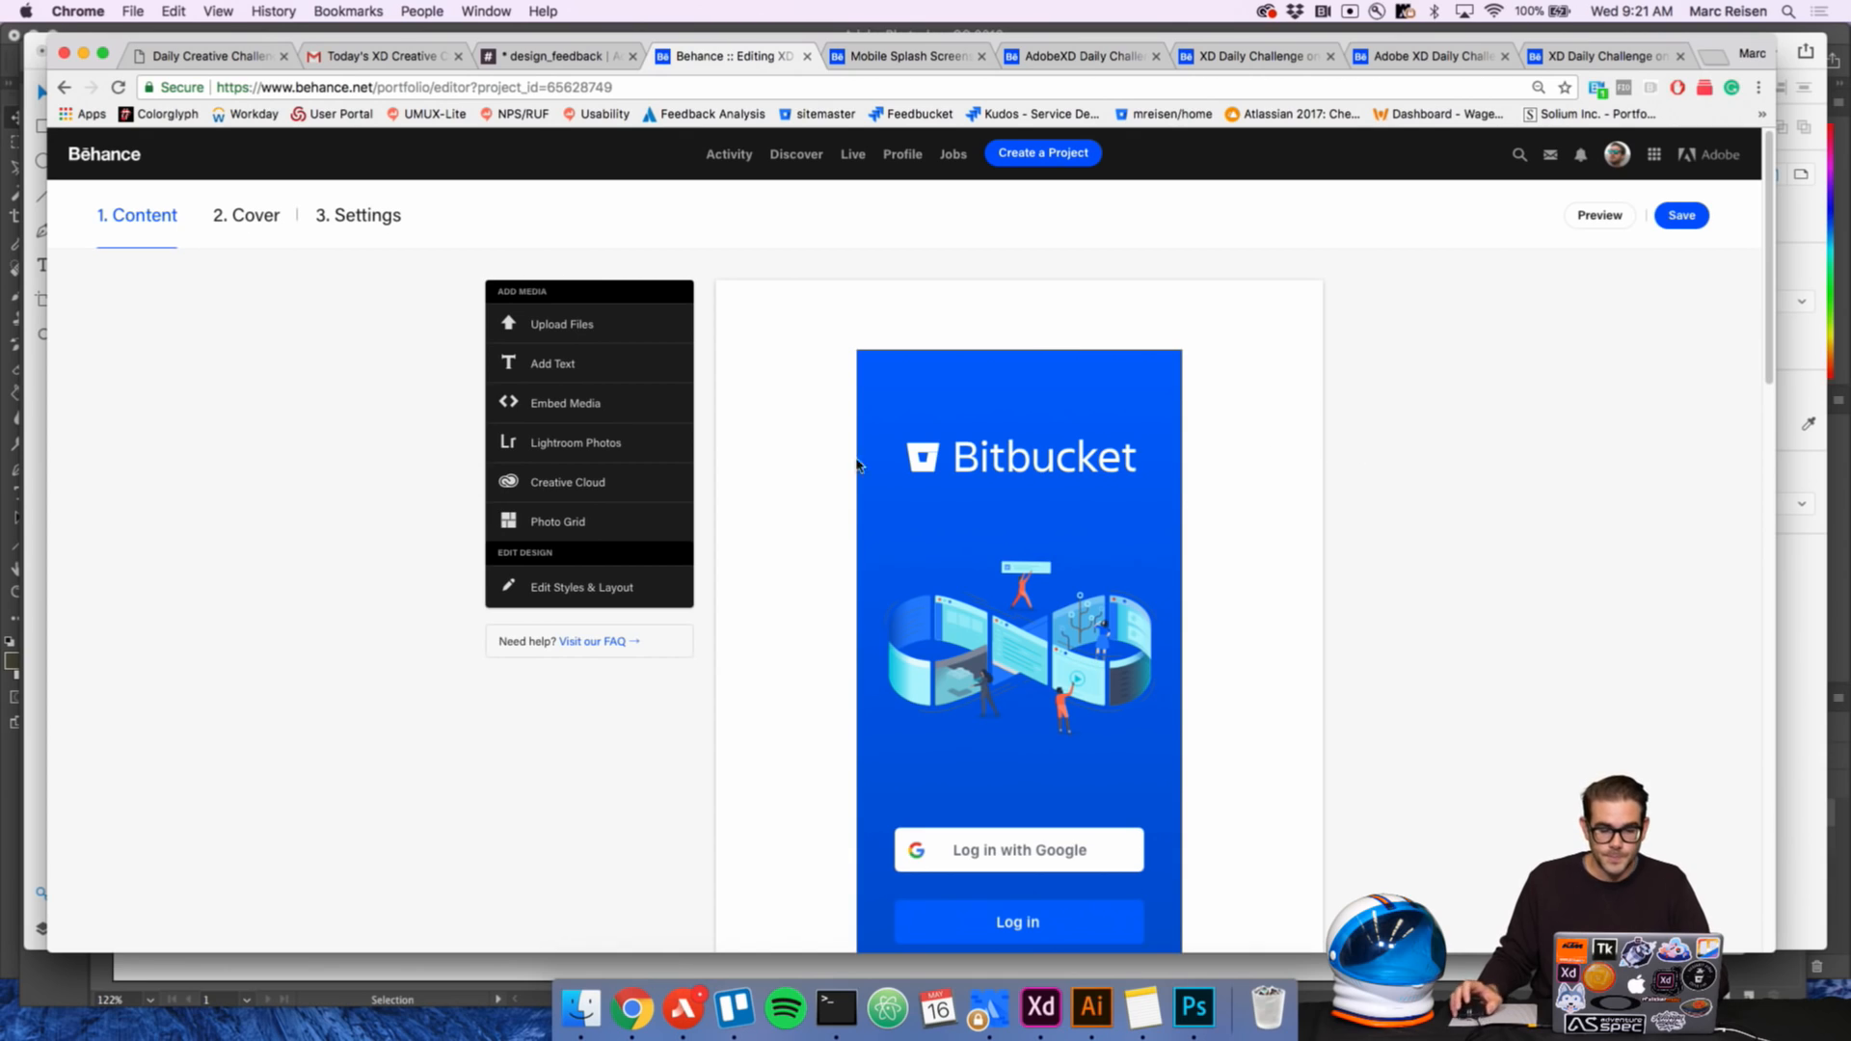
pyautogui.click(551, 334)
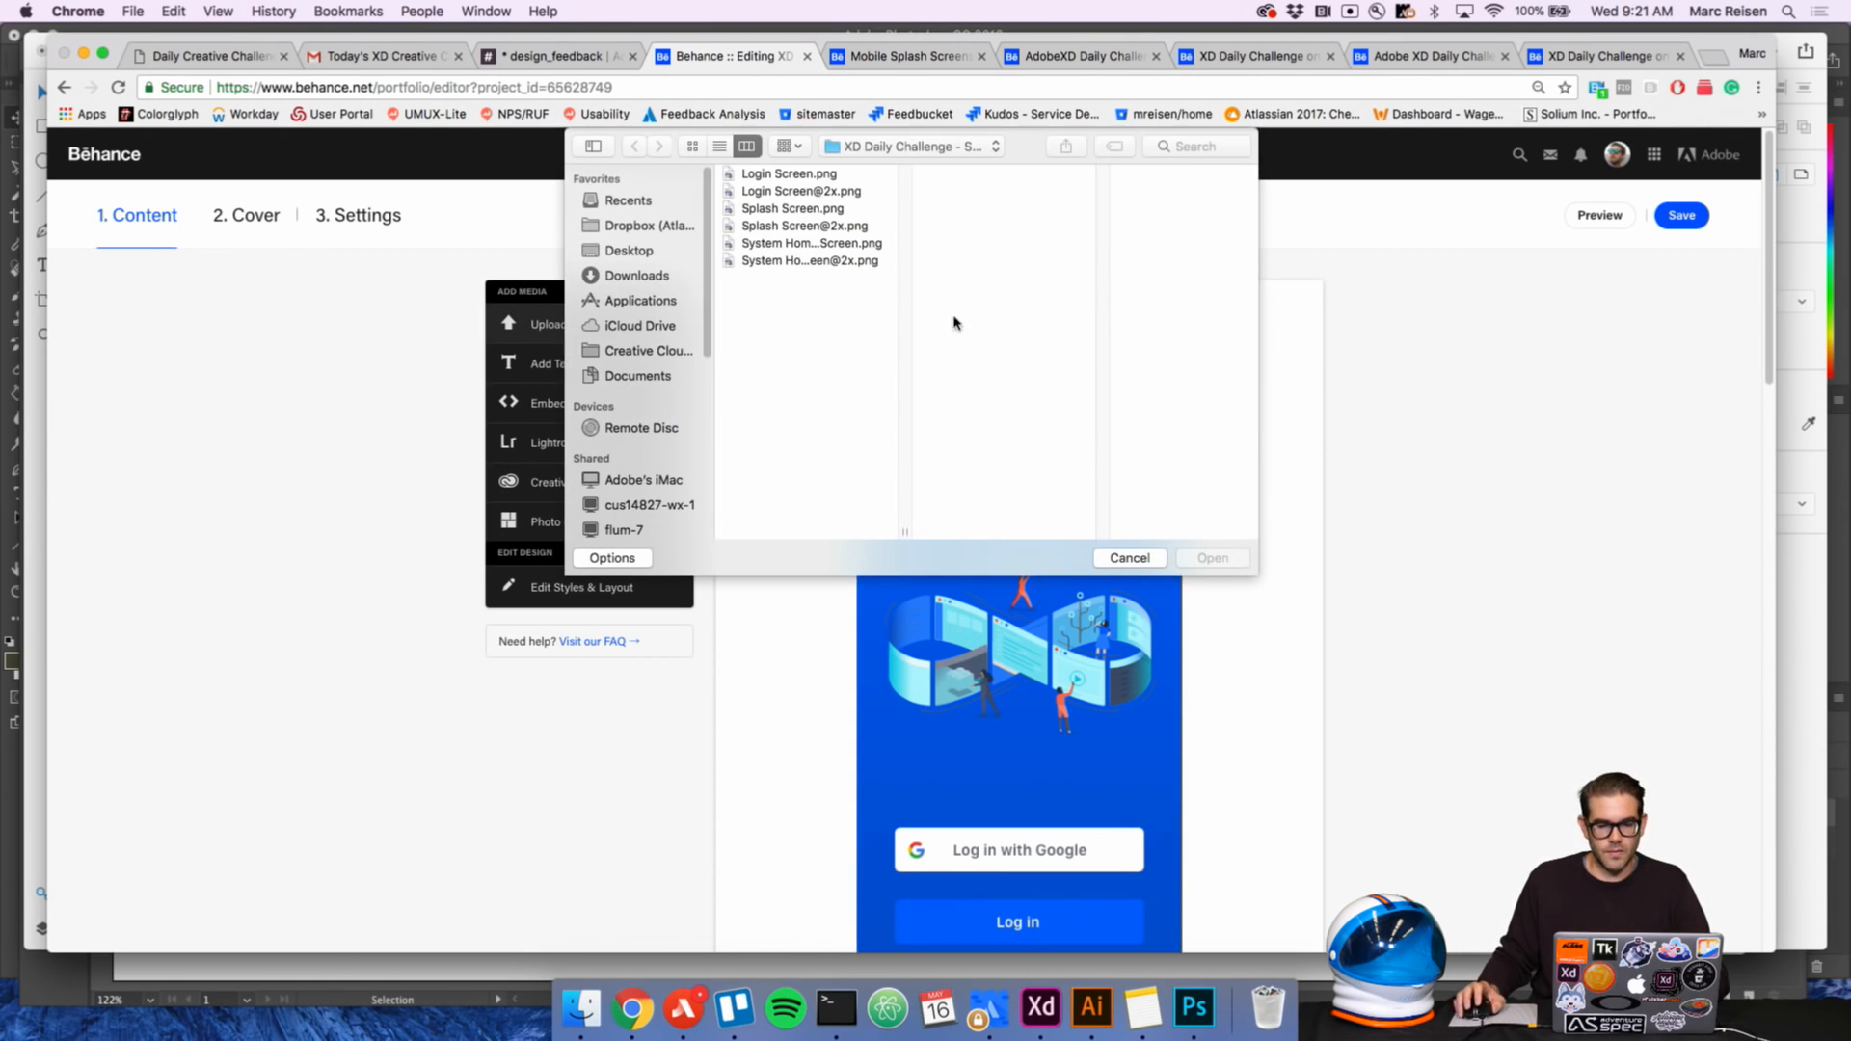
pyautogui.click(940, 155)
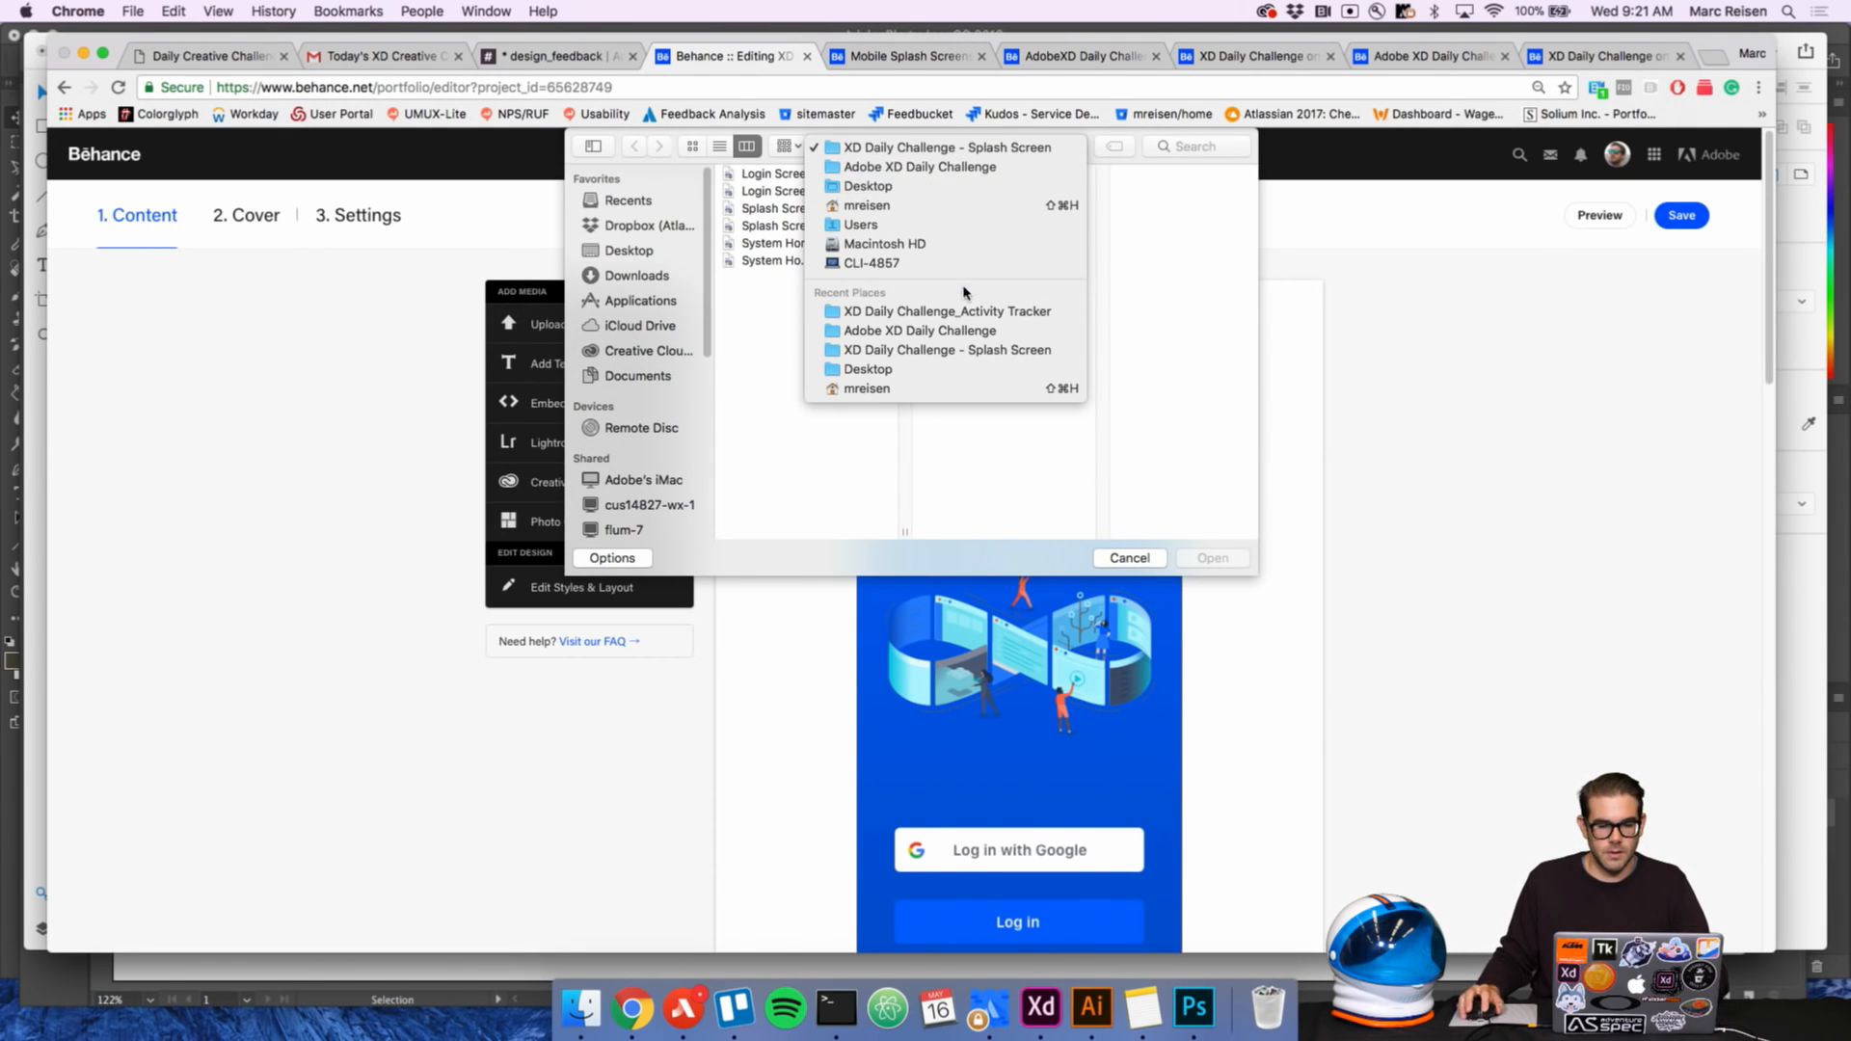
pyautogui.click(964, 310)
pyautogui.click(1145, 182)
pyautogui.click(1228, 564)
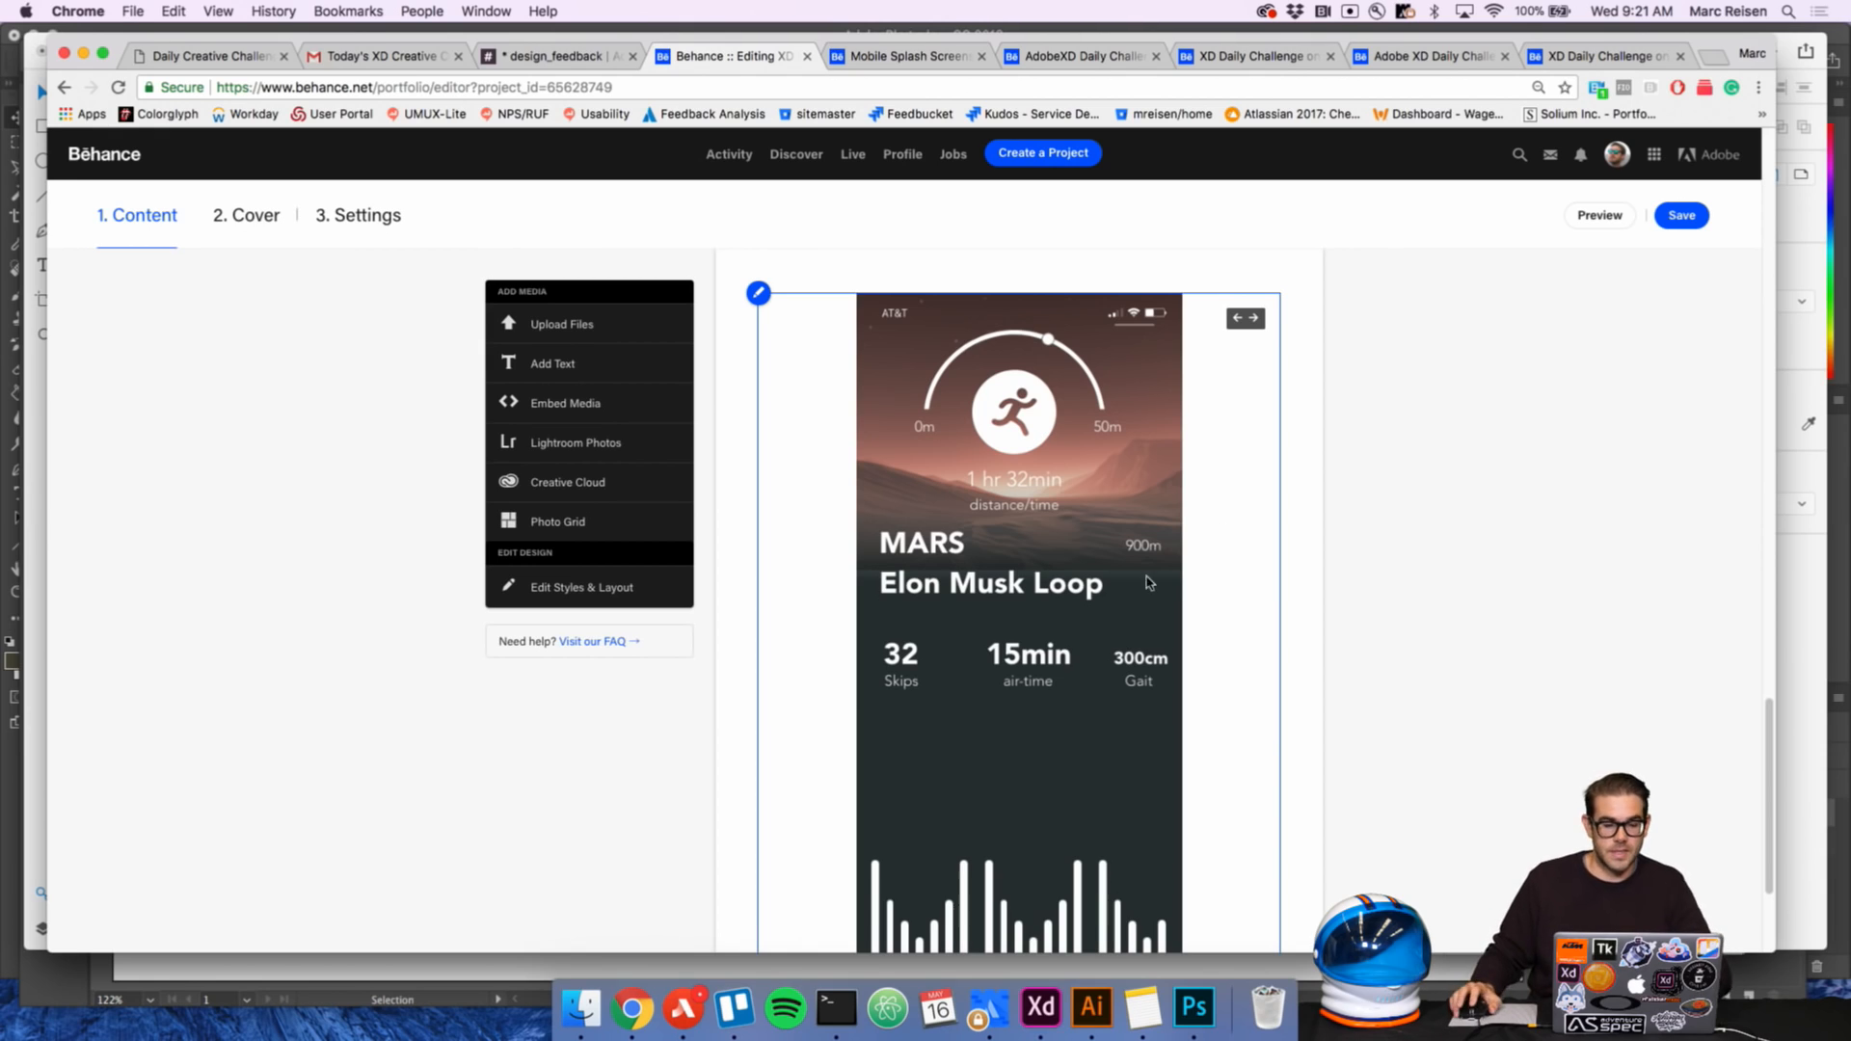
# Check the Behance project's spacing options without changing them and look over the uploaded screens
pyautogui.click(579, 597)
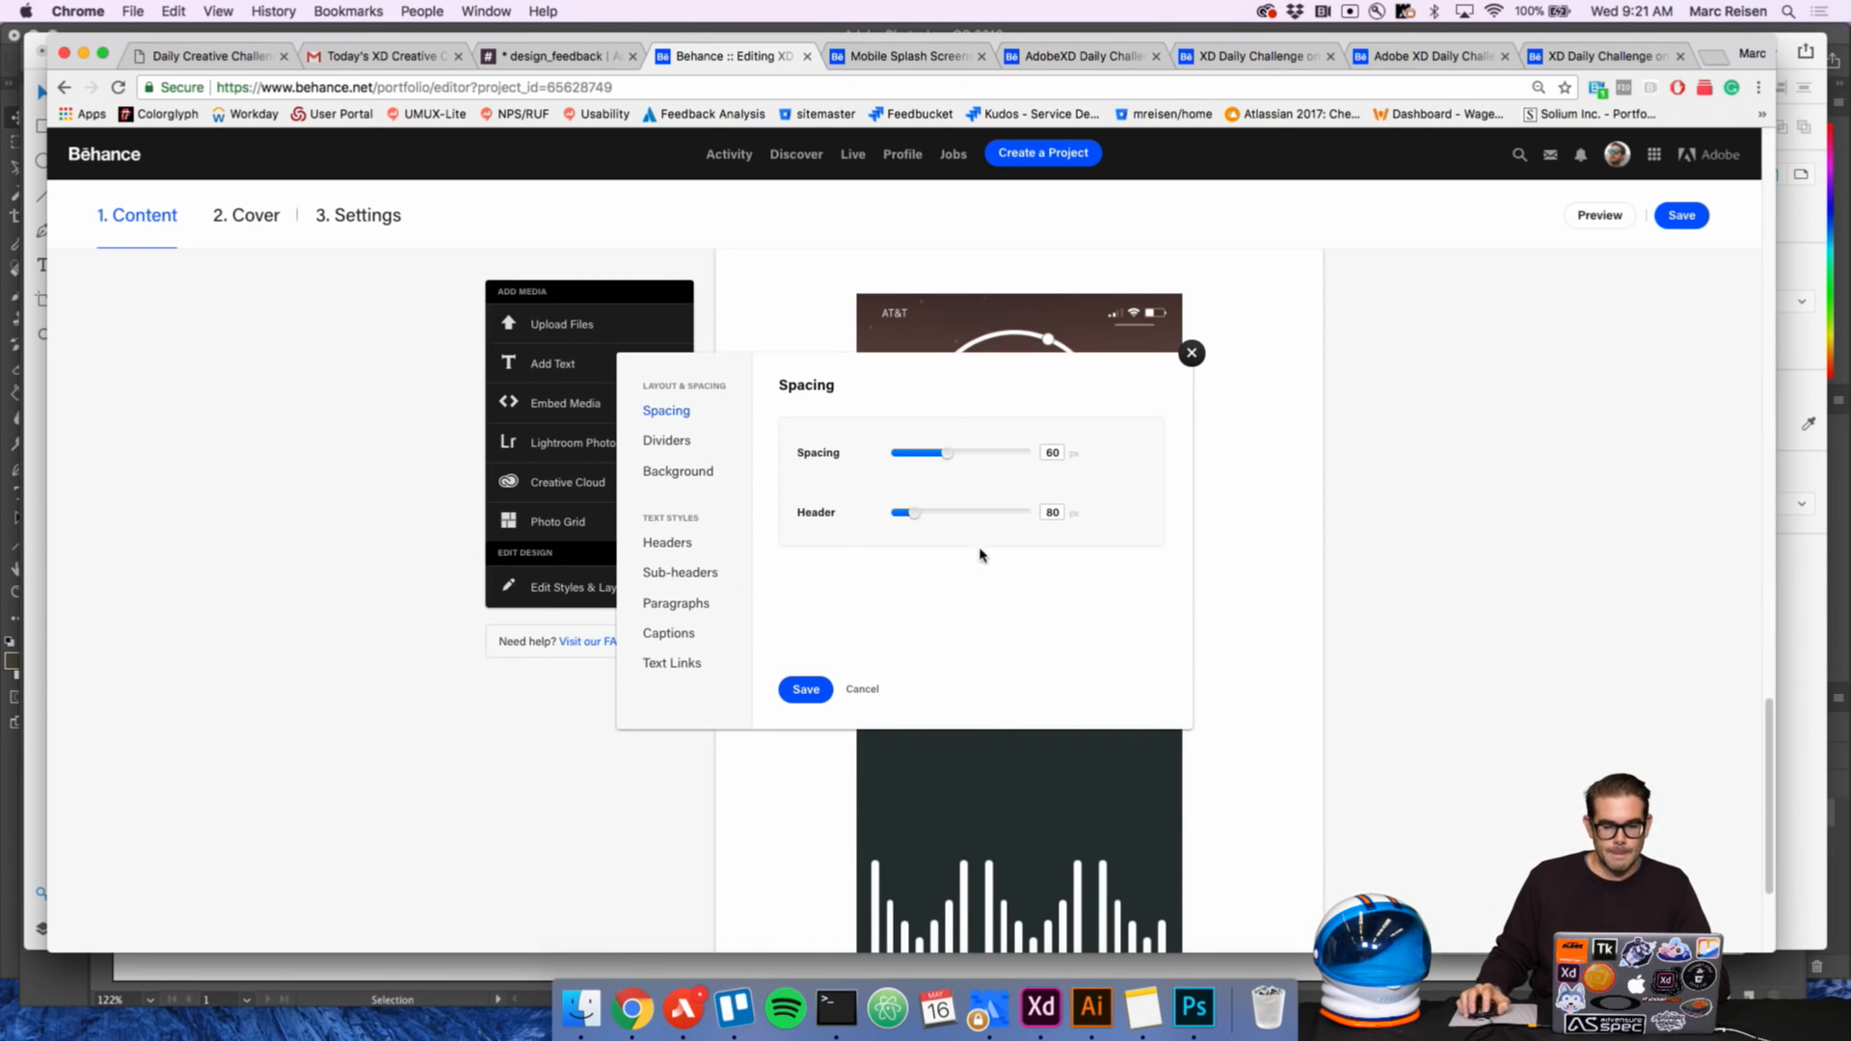
pyautogui.click(863, 689)
pyautogui.scroll(10, 854, 506)
pyautogui.scroll(2, 854, 505)
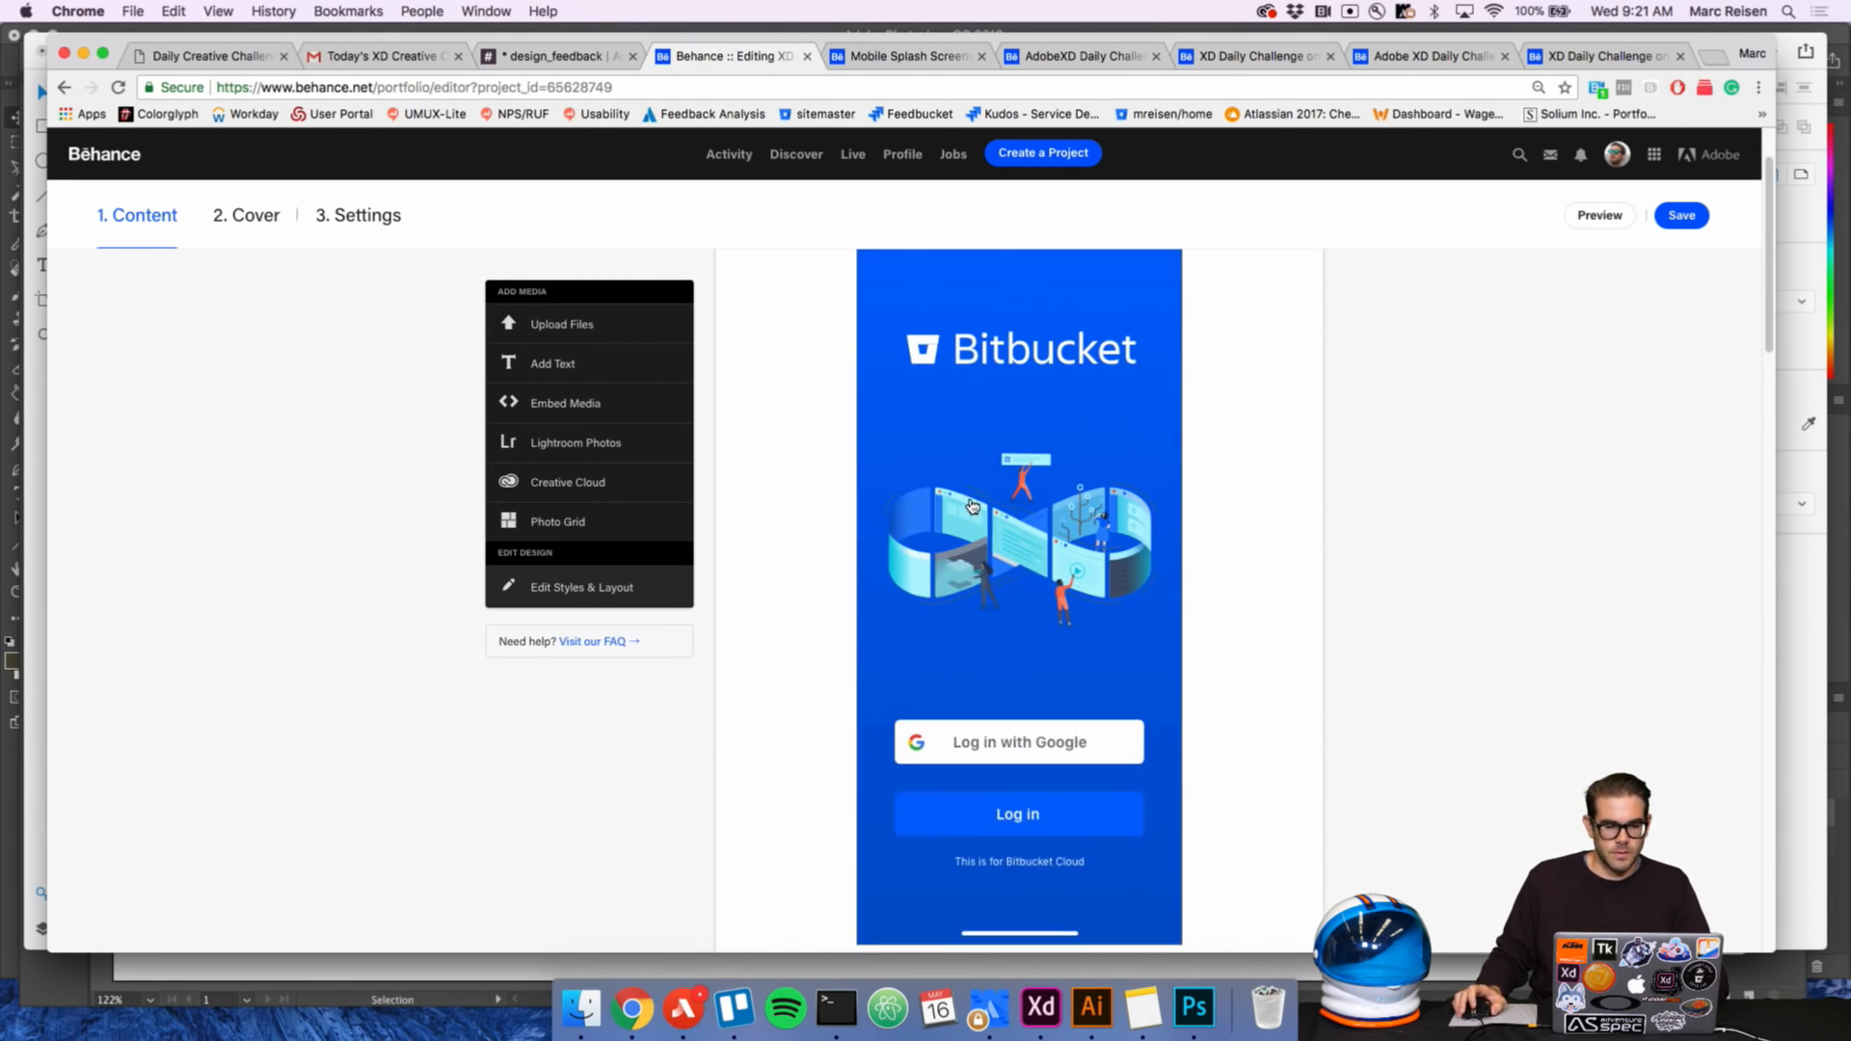
pyautogui.scroll(-5, 971, 505)
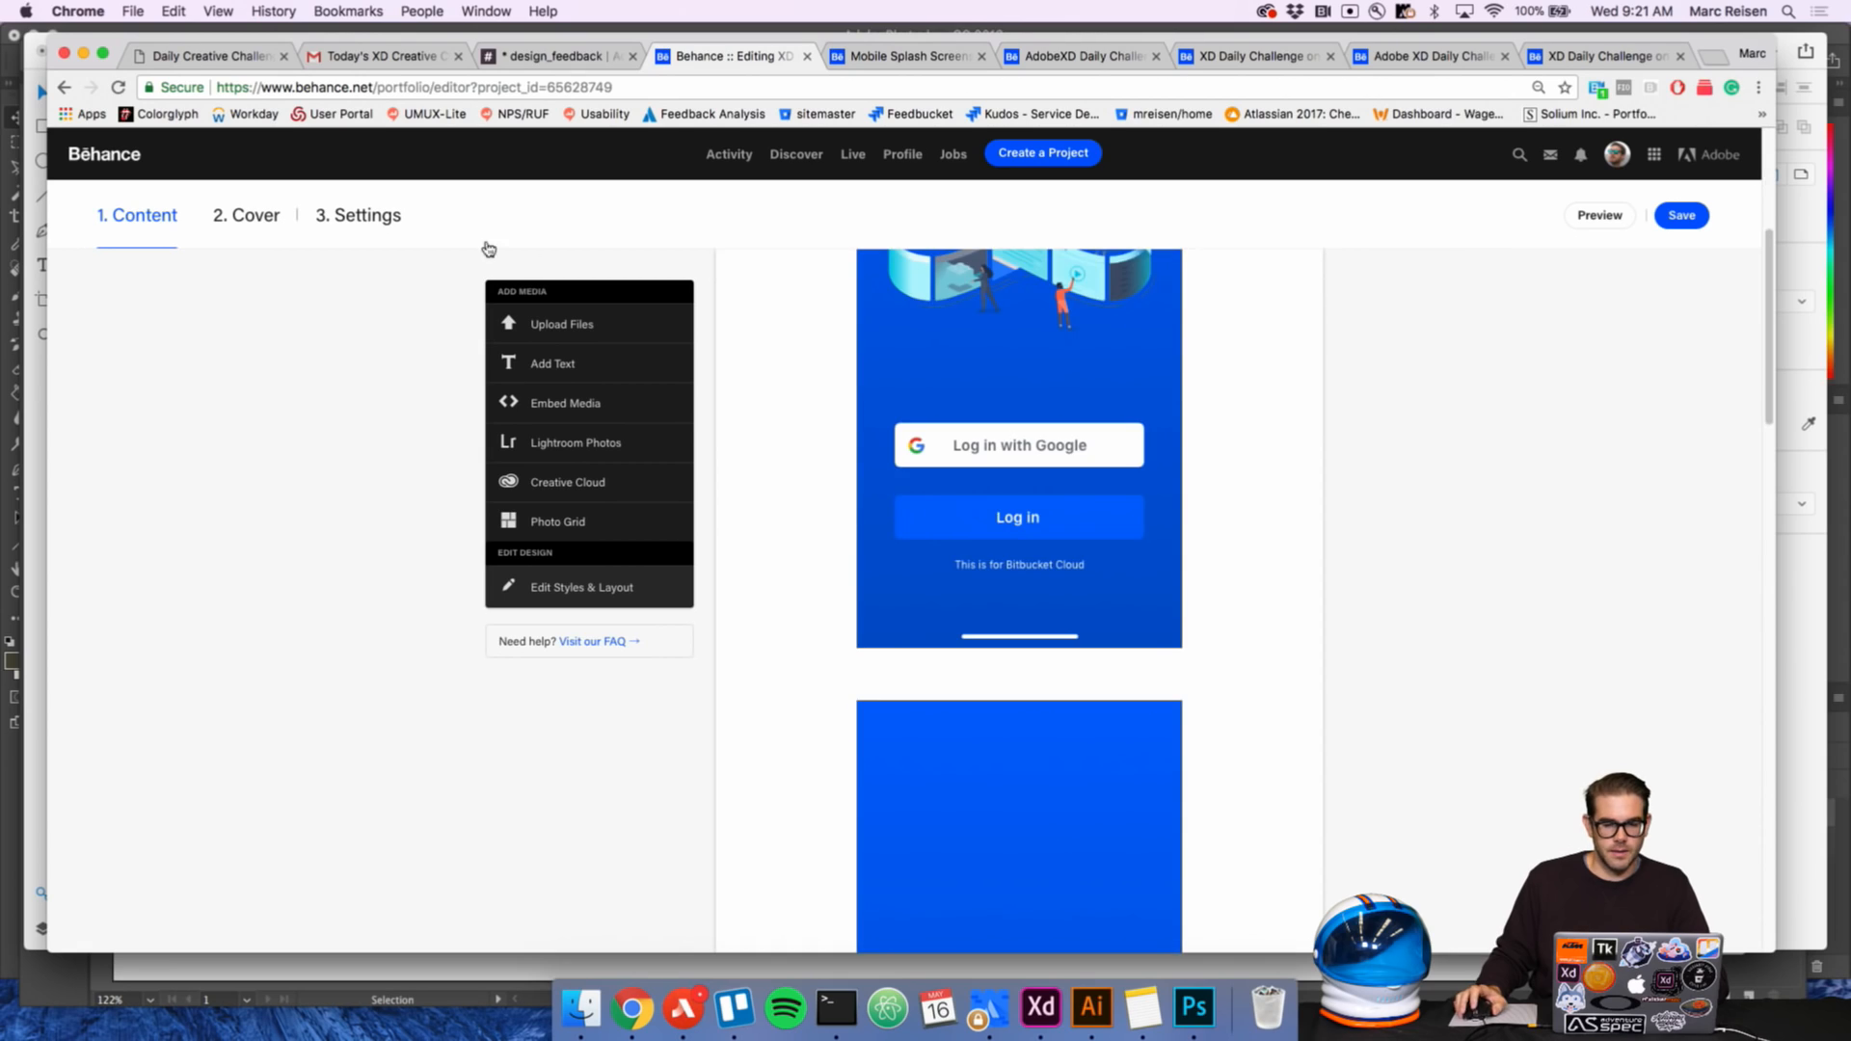
# Check the XDDAILYCHALLENGE keyword in the project's discoverability settings and save the Behance project
pyautogui.click(381, 214)
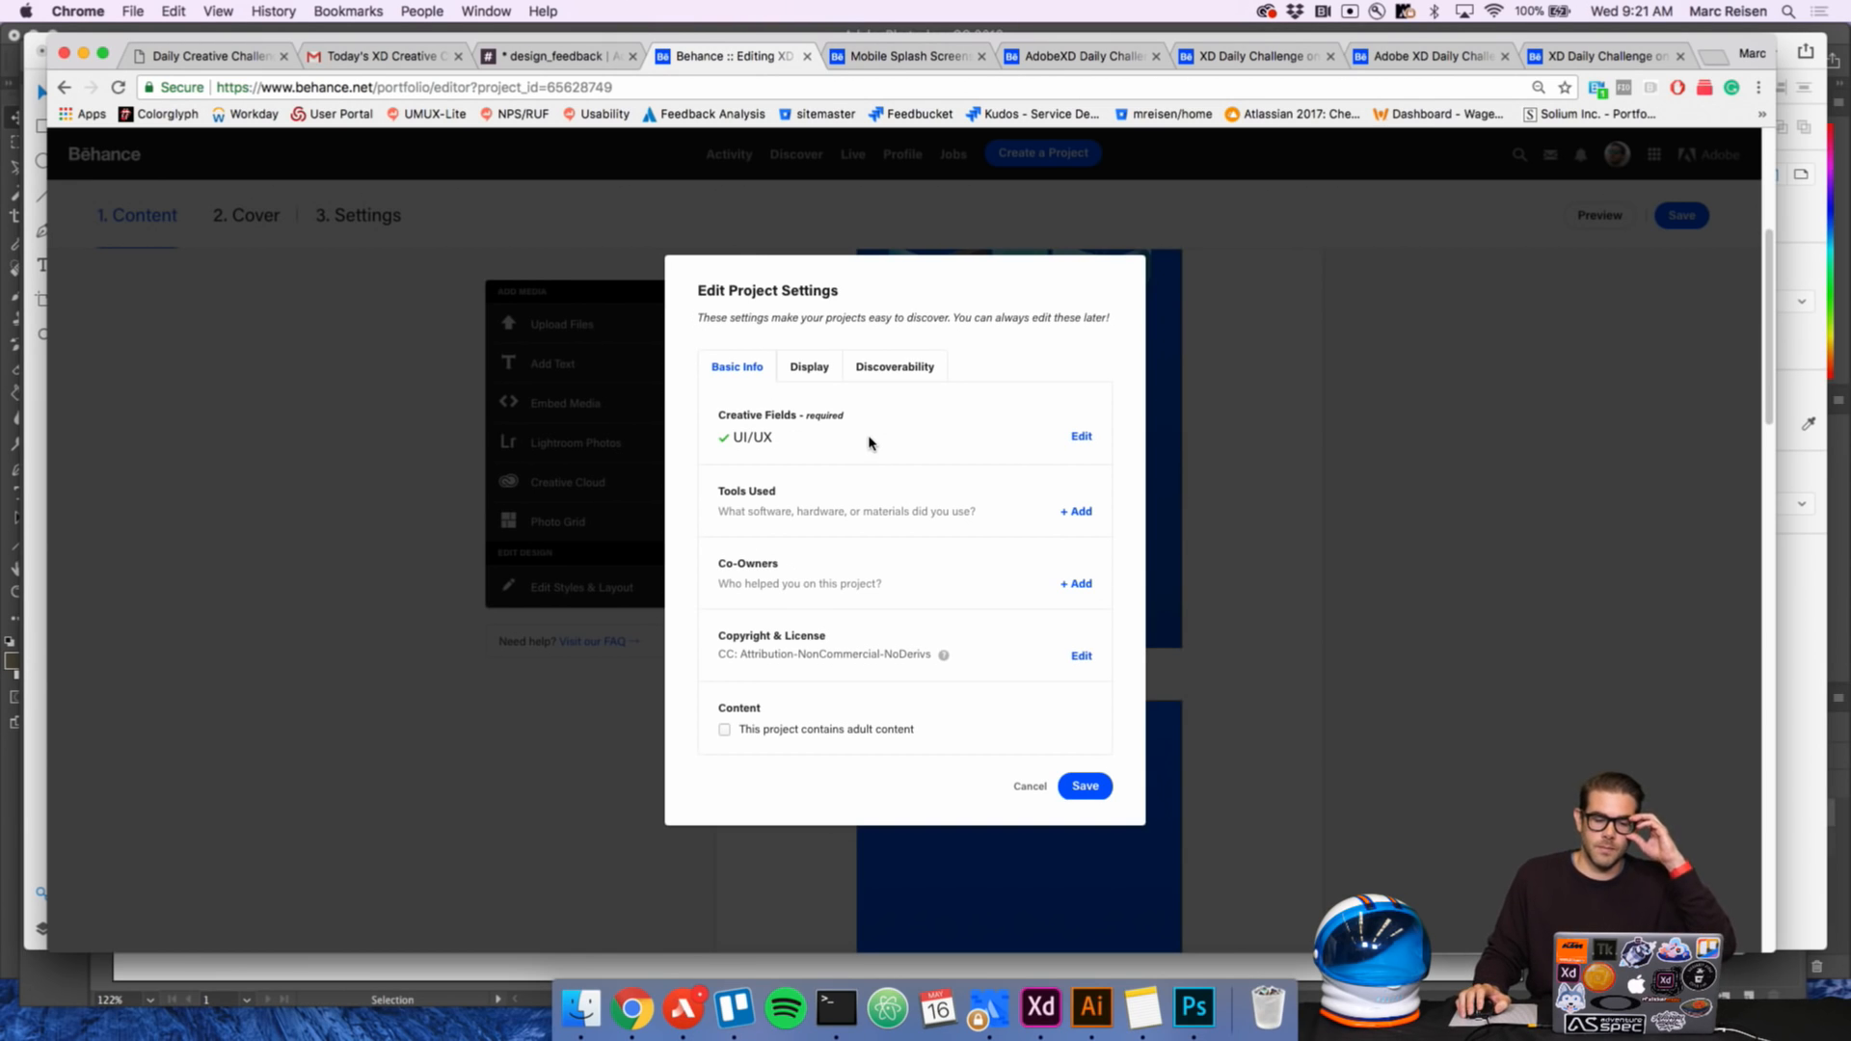
pyautogui.click(892, 368)
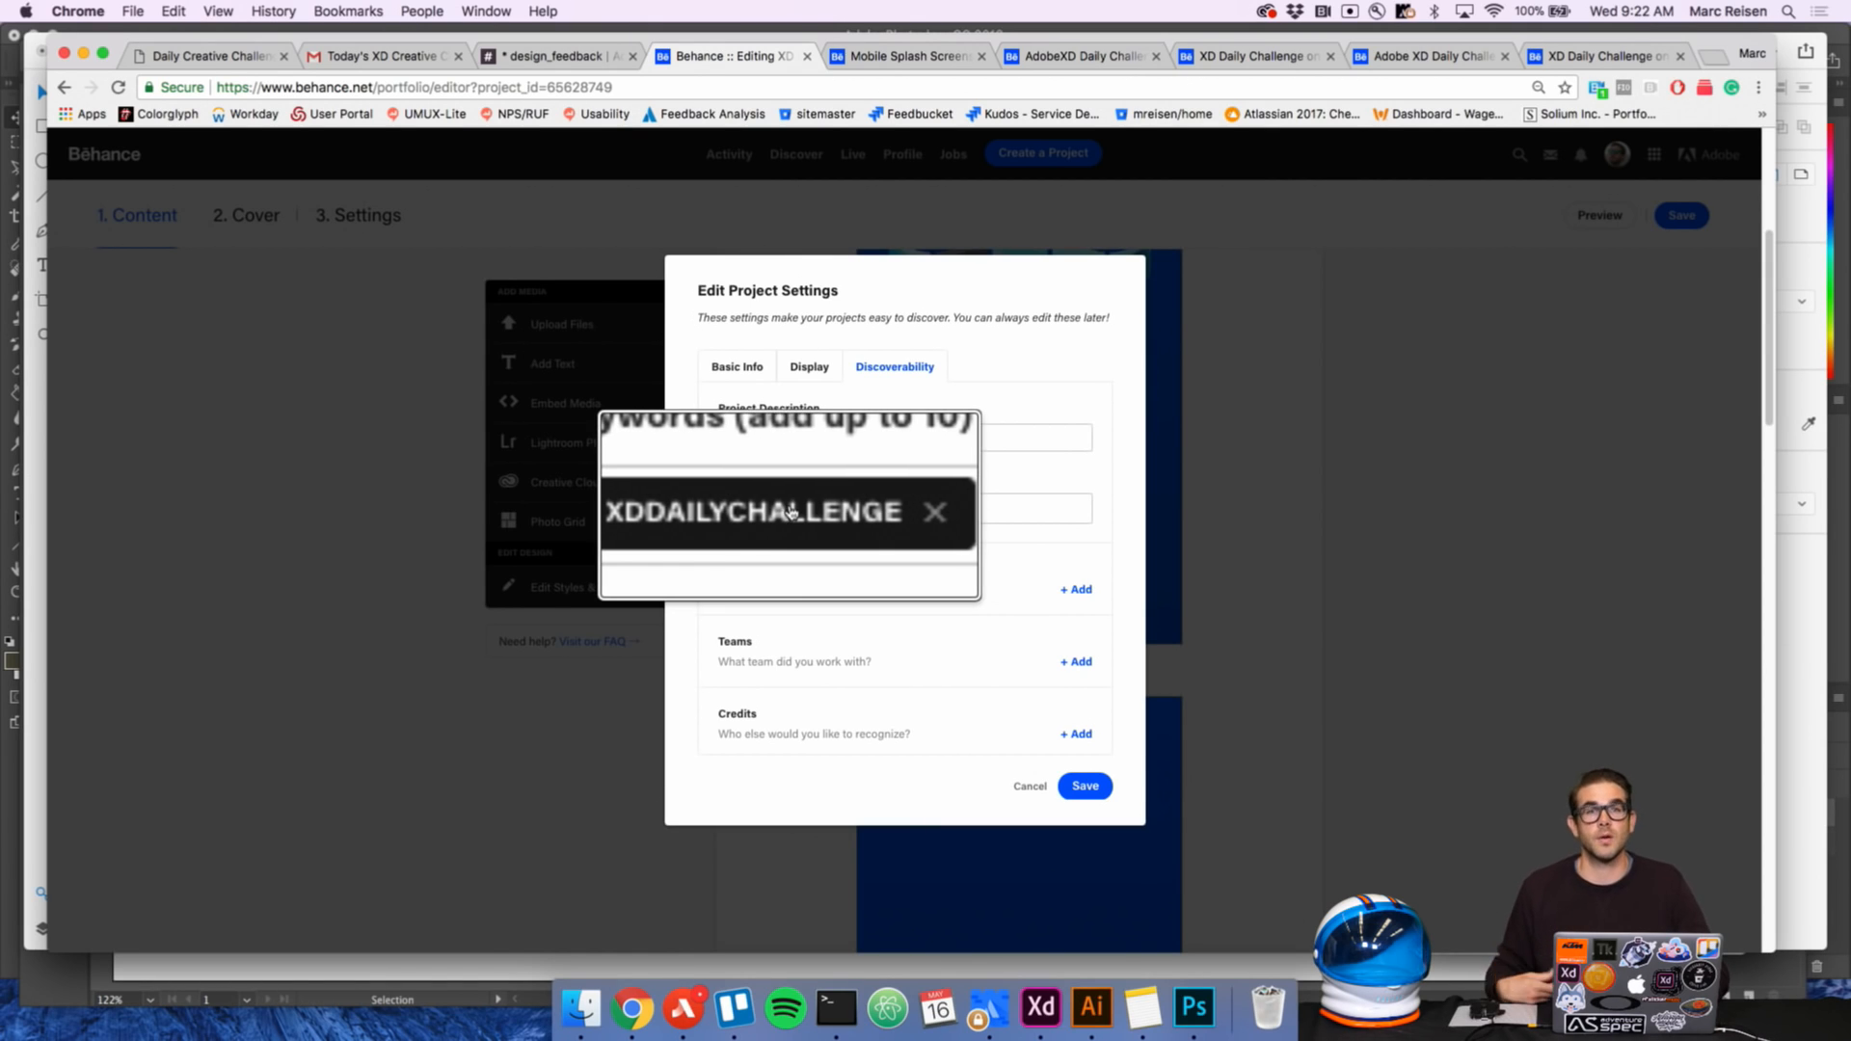
pyautogui.click(1147, 638)
pyautogui.scroll(-15, 1218, 661)
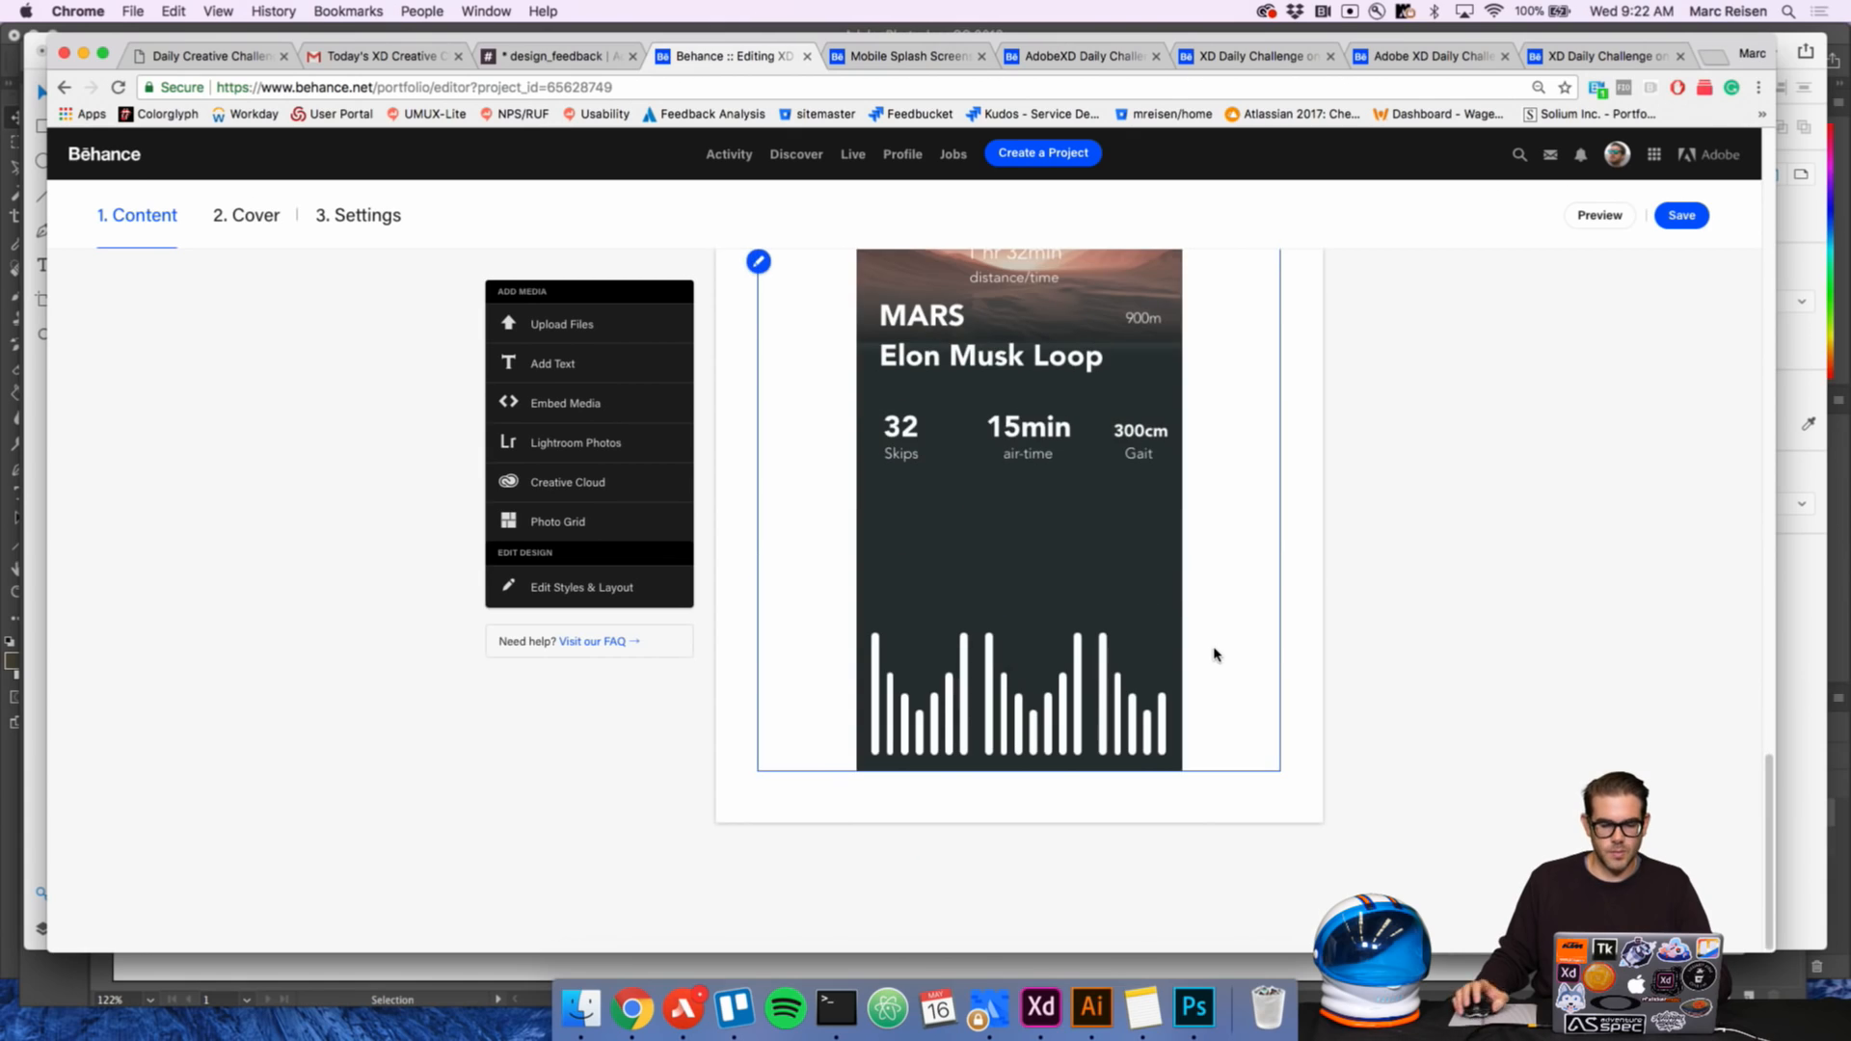
pyautogui.click(1682, 216)
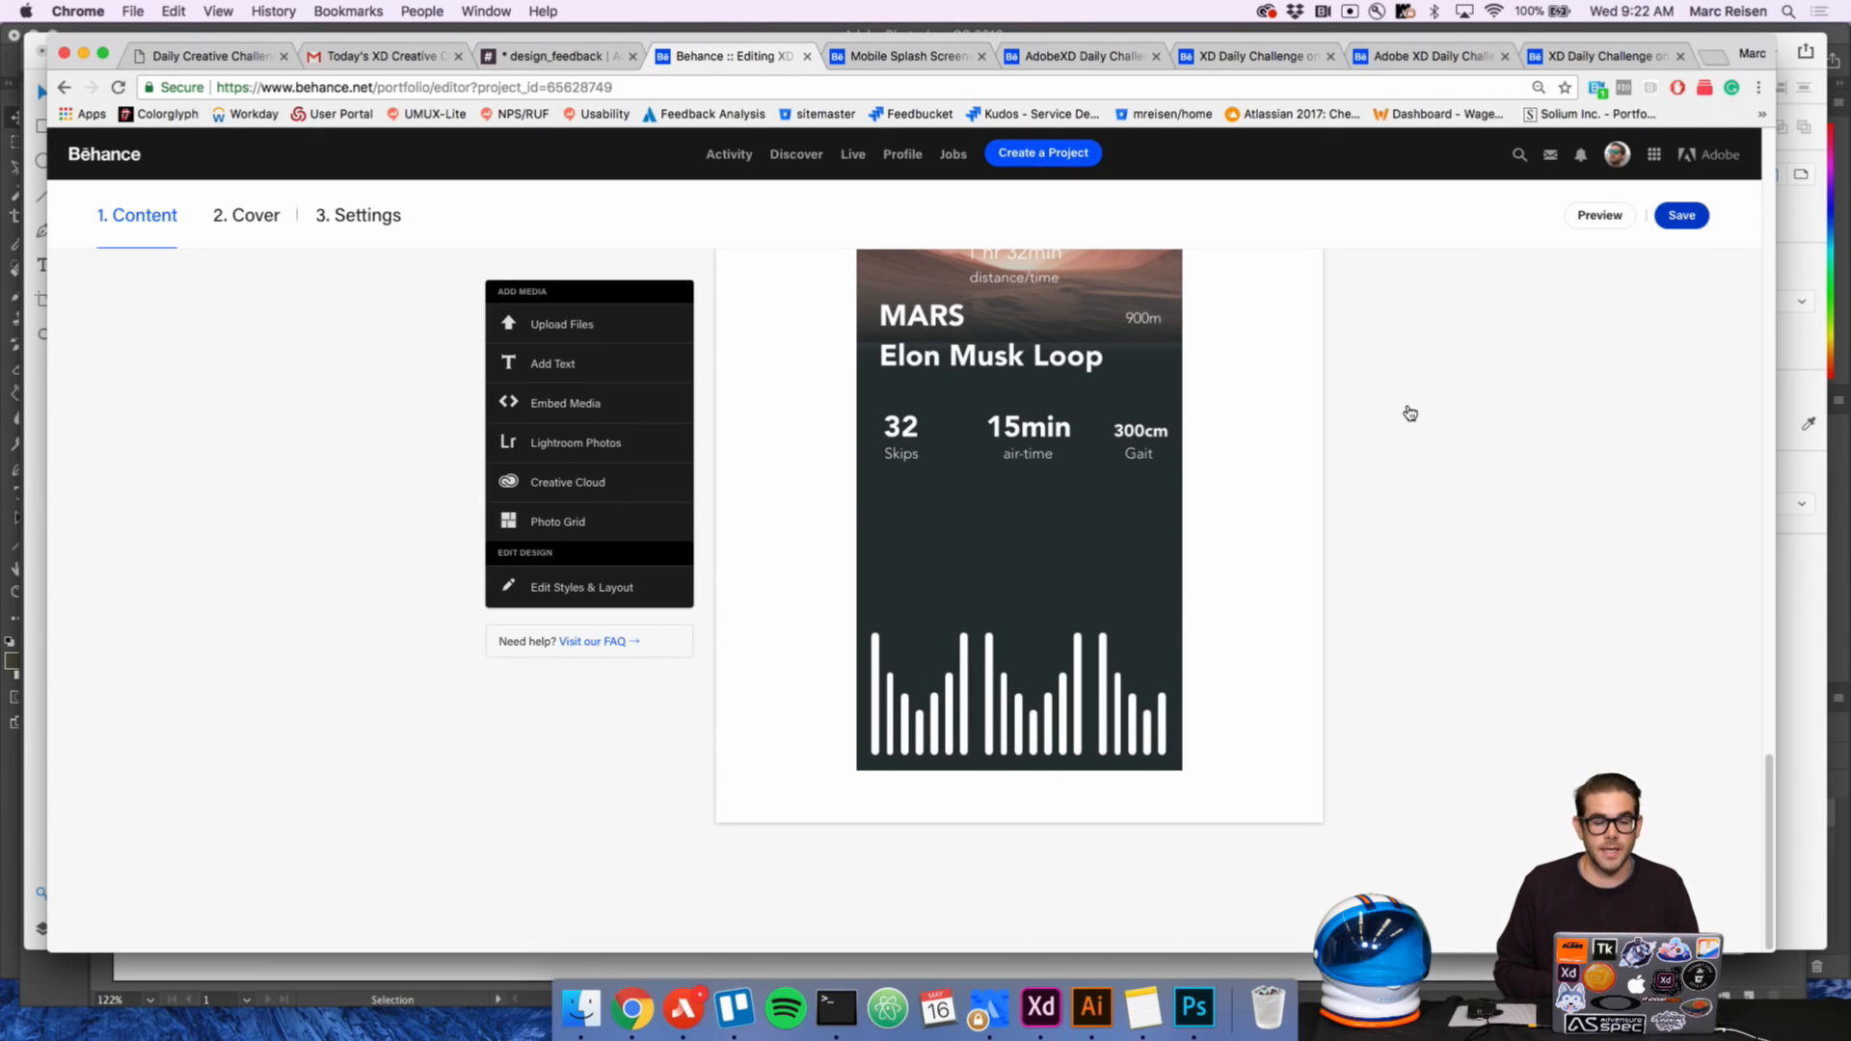
# Review the design_feedback Slack channel, the activity tracker challenge email and the community's splash screen projects on Behance
pyautogui.click(583, 57)
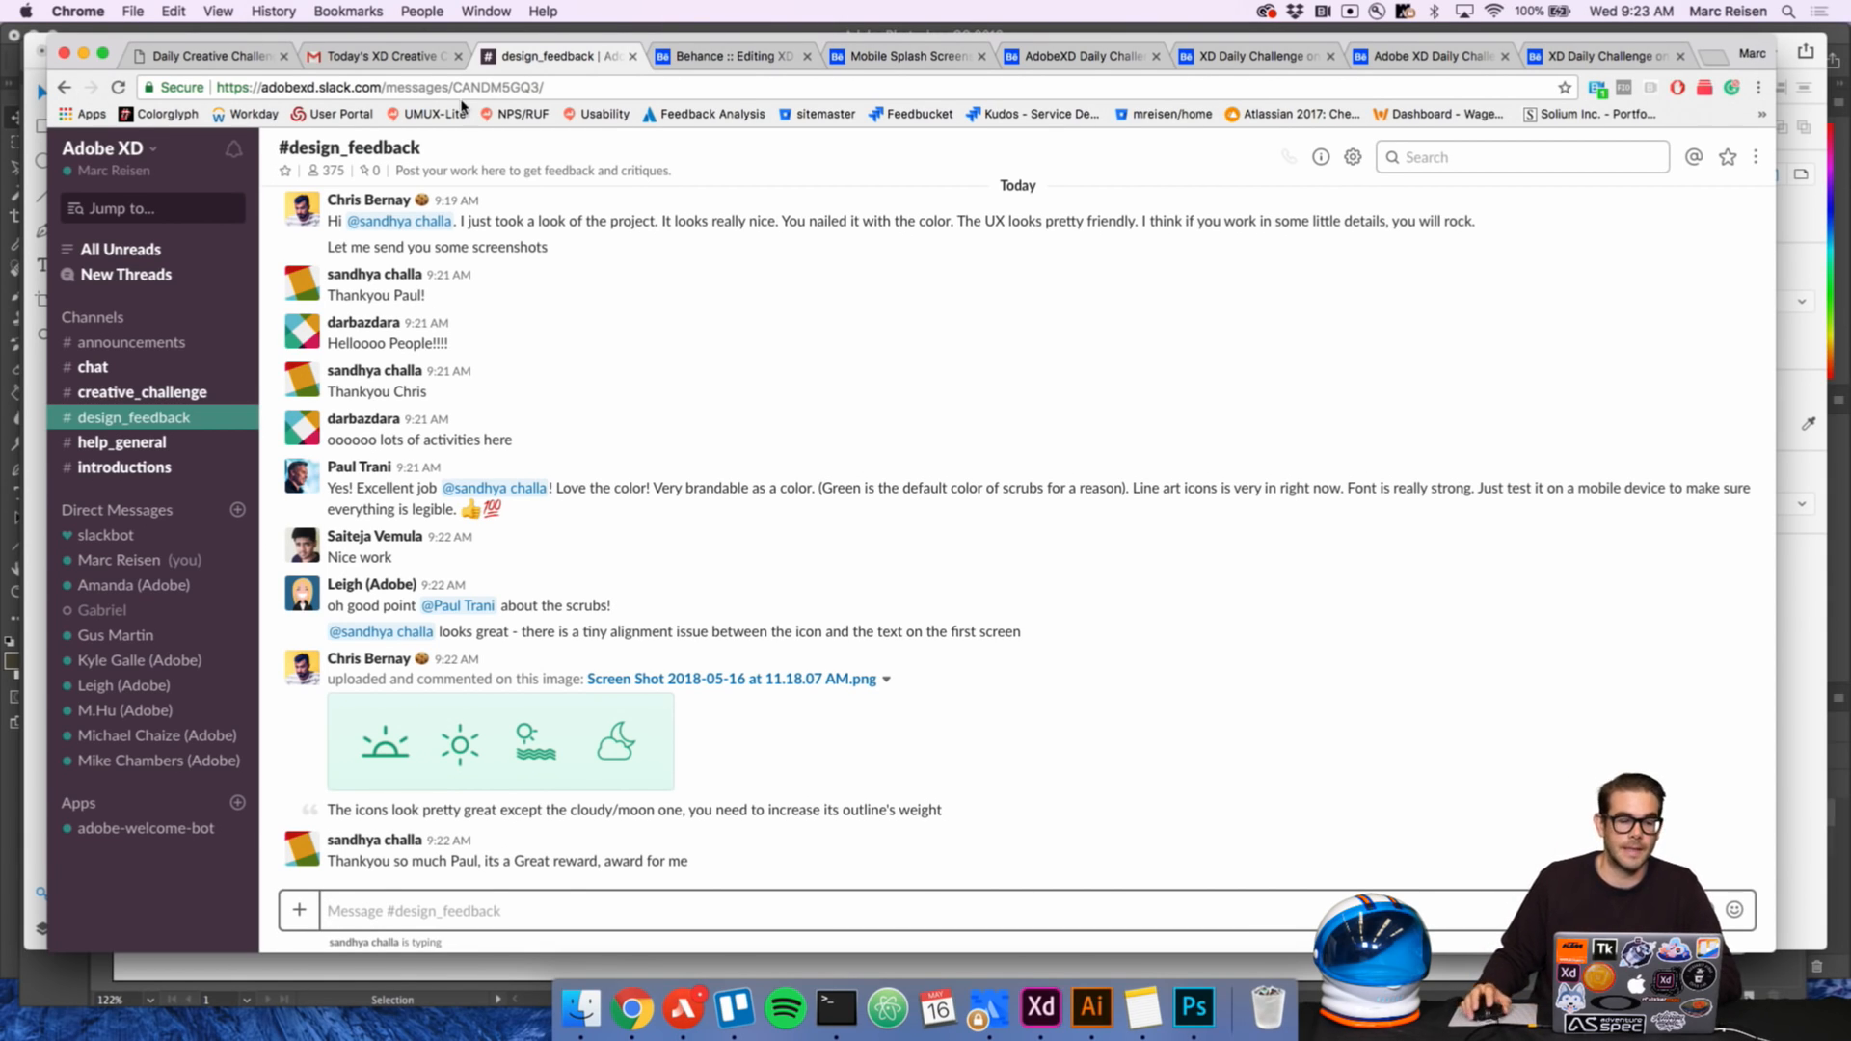
pyautogui.click(343, 58)
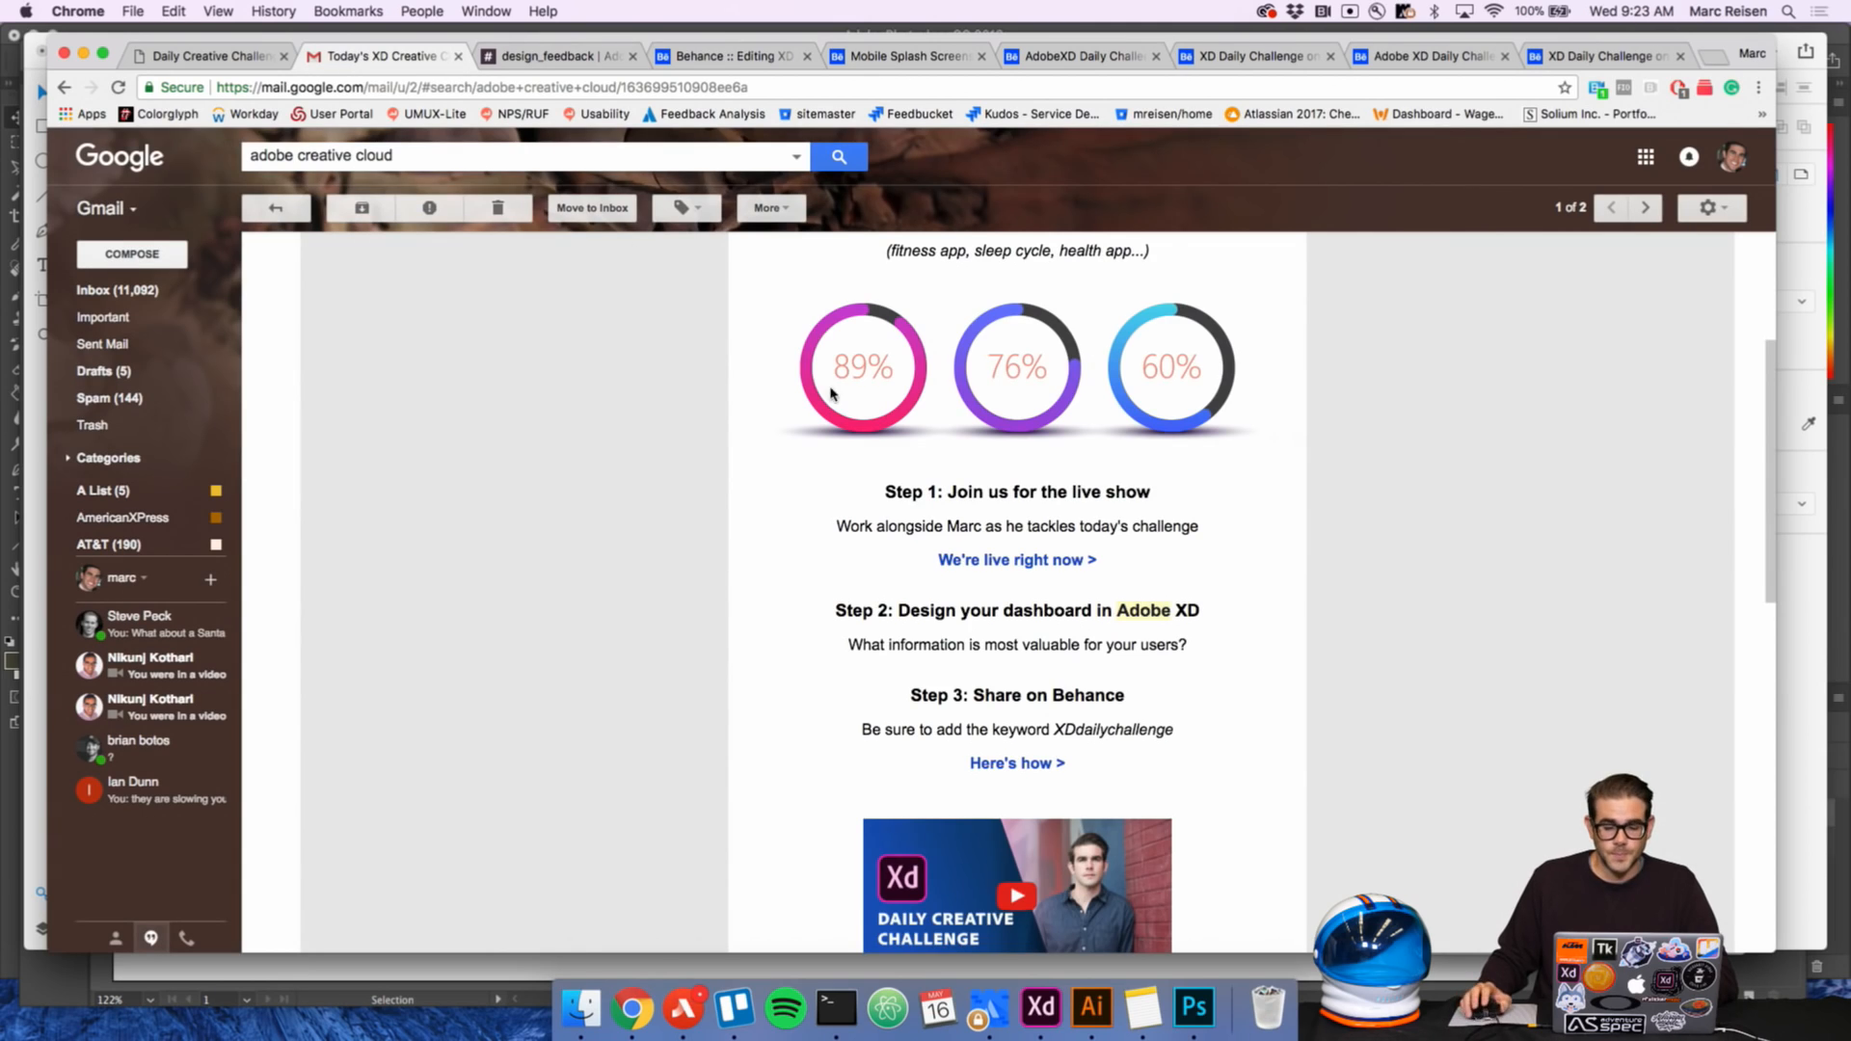
pyautogui.scroll(5, 942, 430)
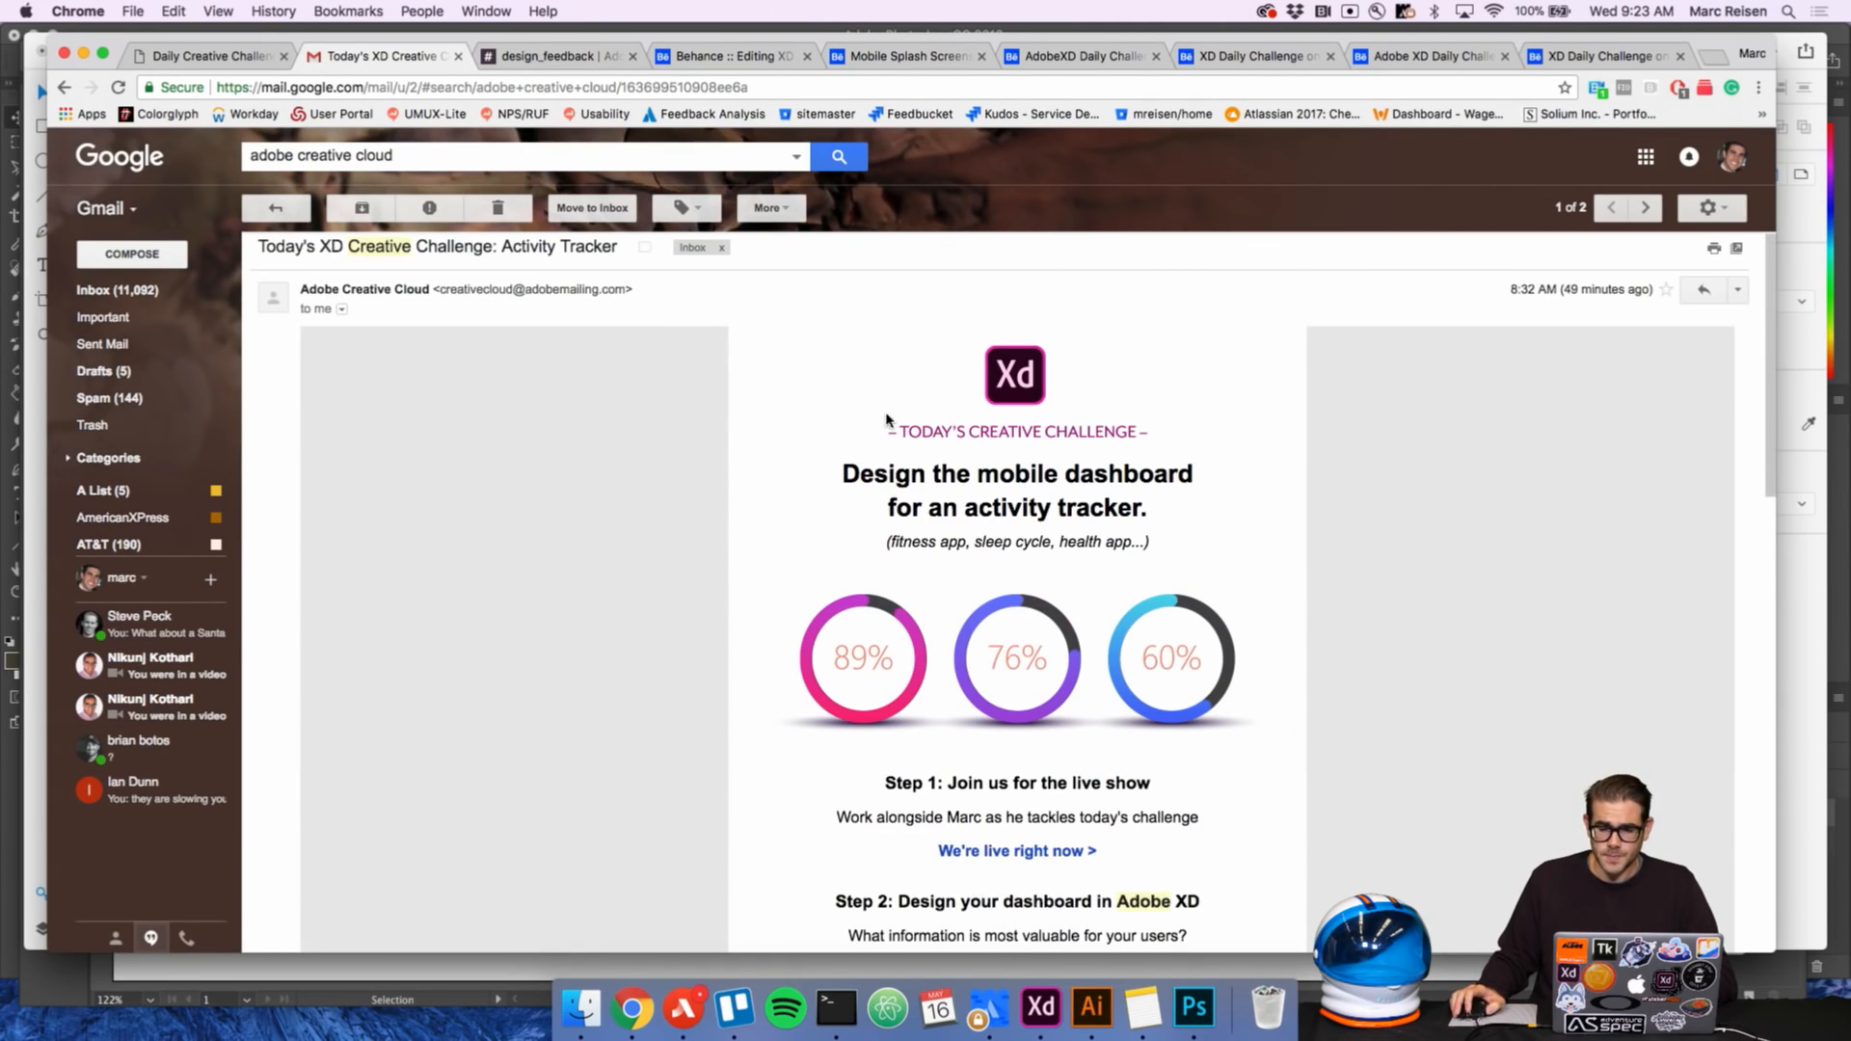
pyautogui.click(1592, 56)
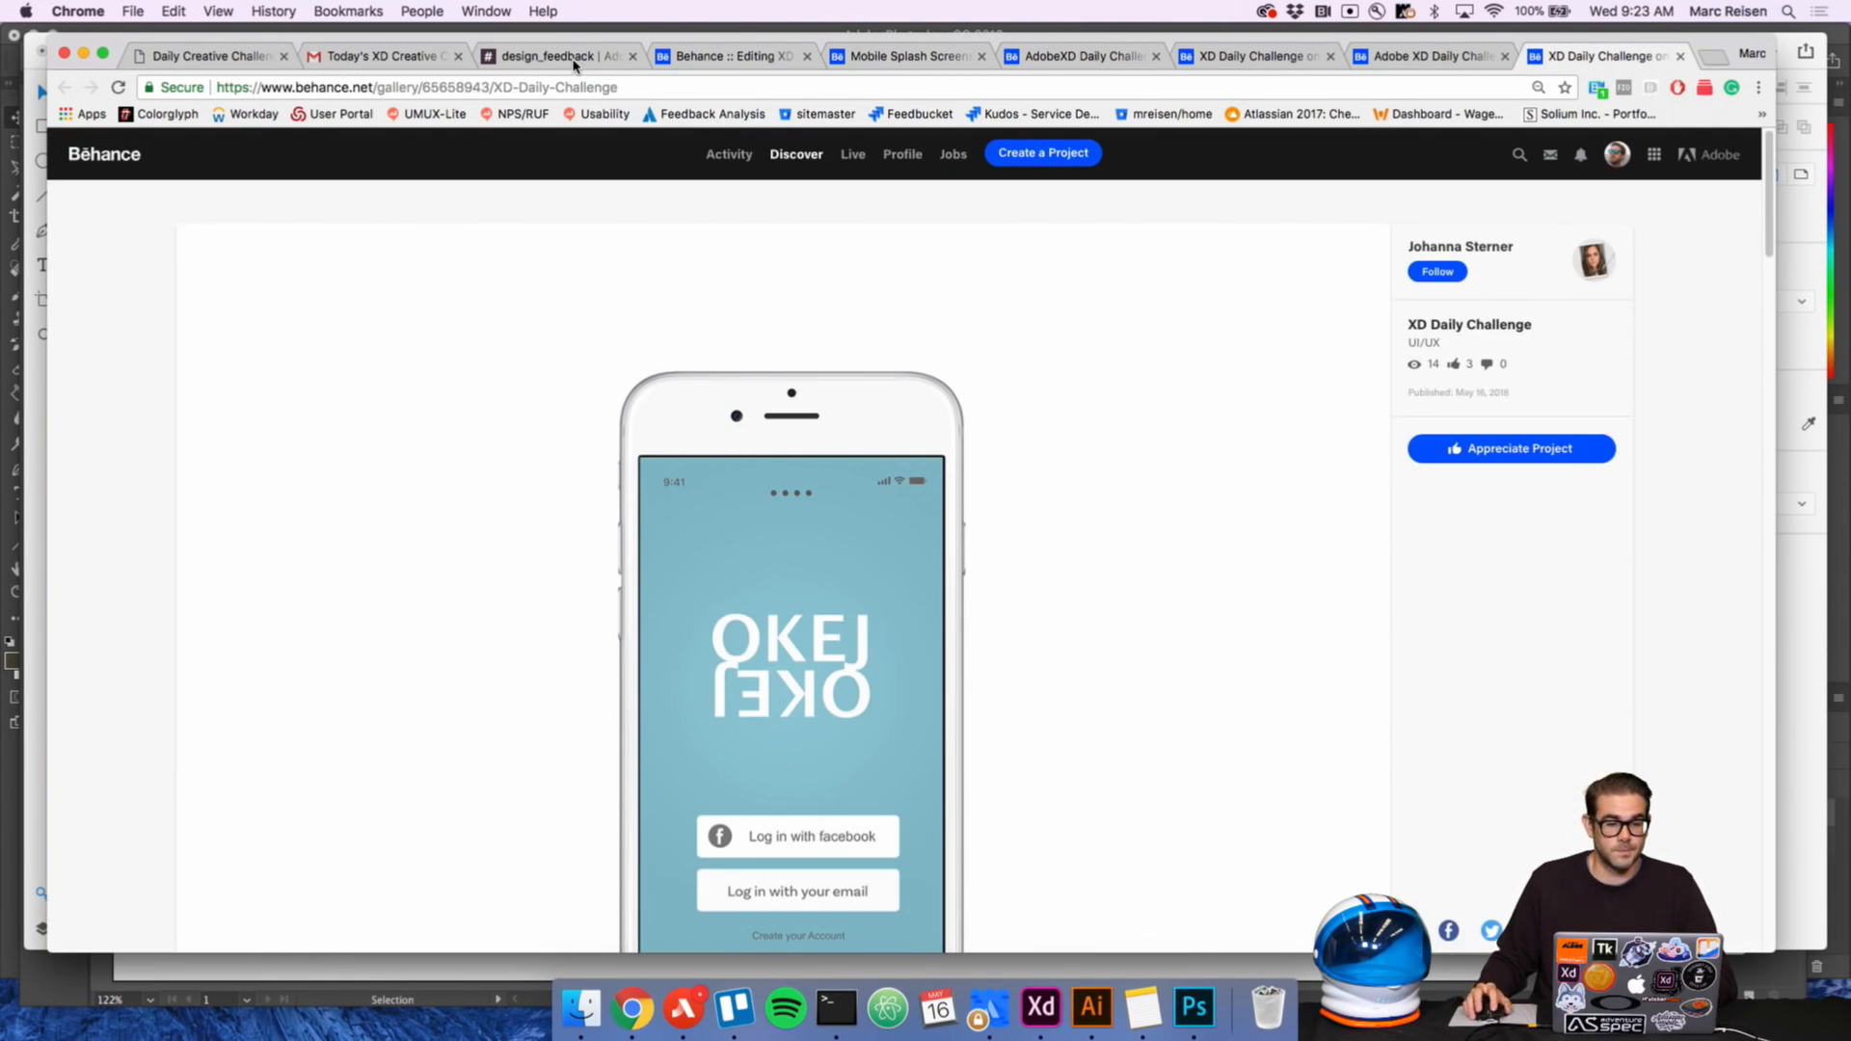
pyautogui.click(871, 58)
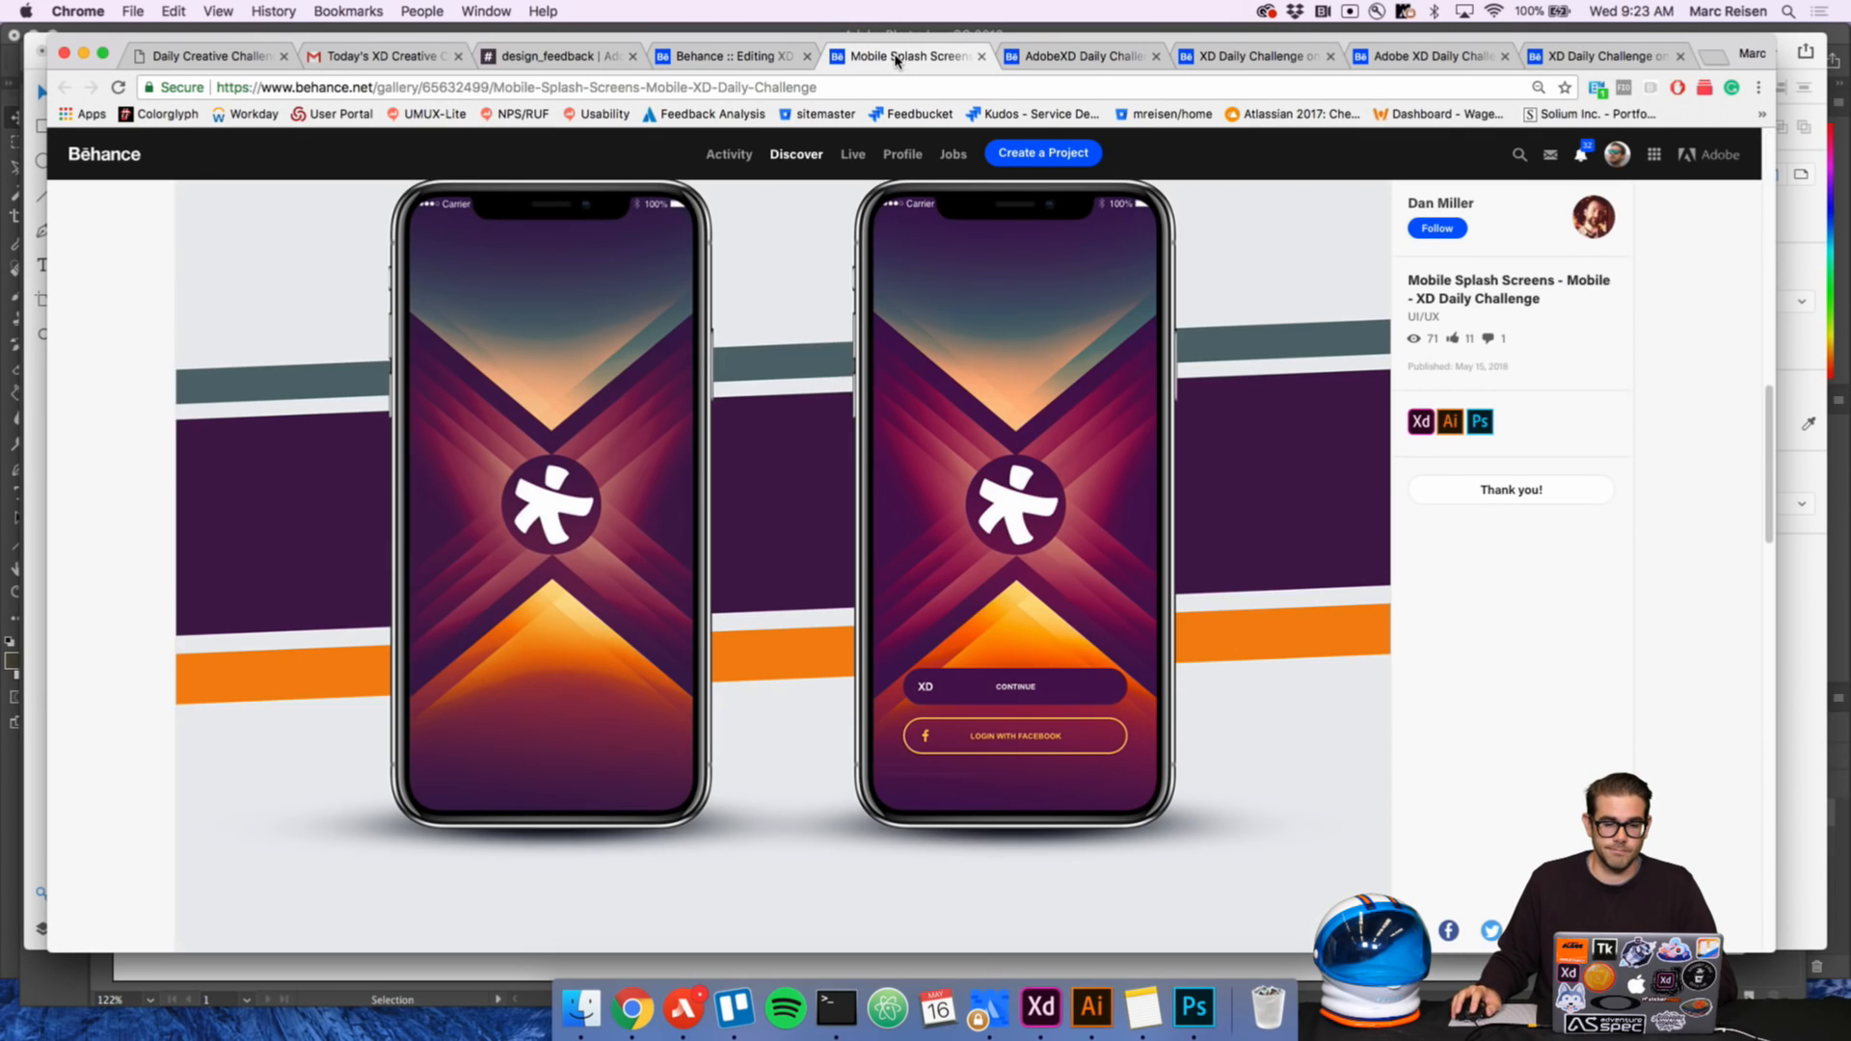
pyautogui.click(1080, 58)
# Examine the Daily Creative Challenge page with its sign-up form and revisit the activity tracker challenge email
pyautogui.click(267, 58)
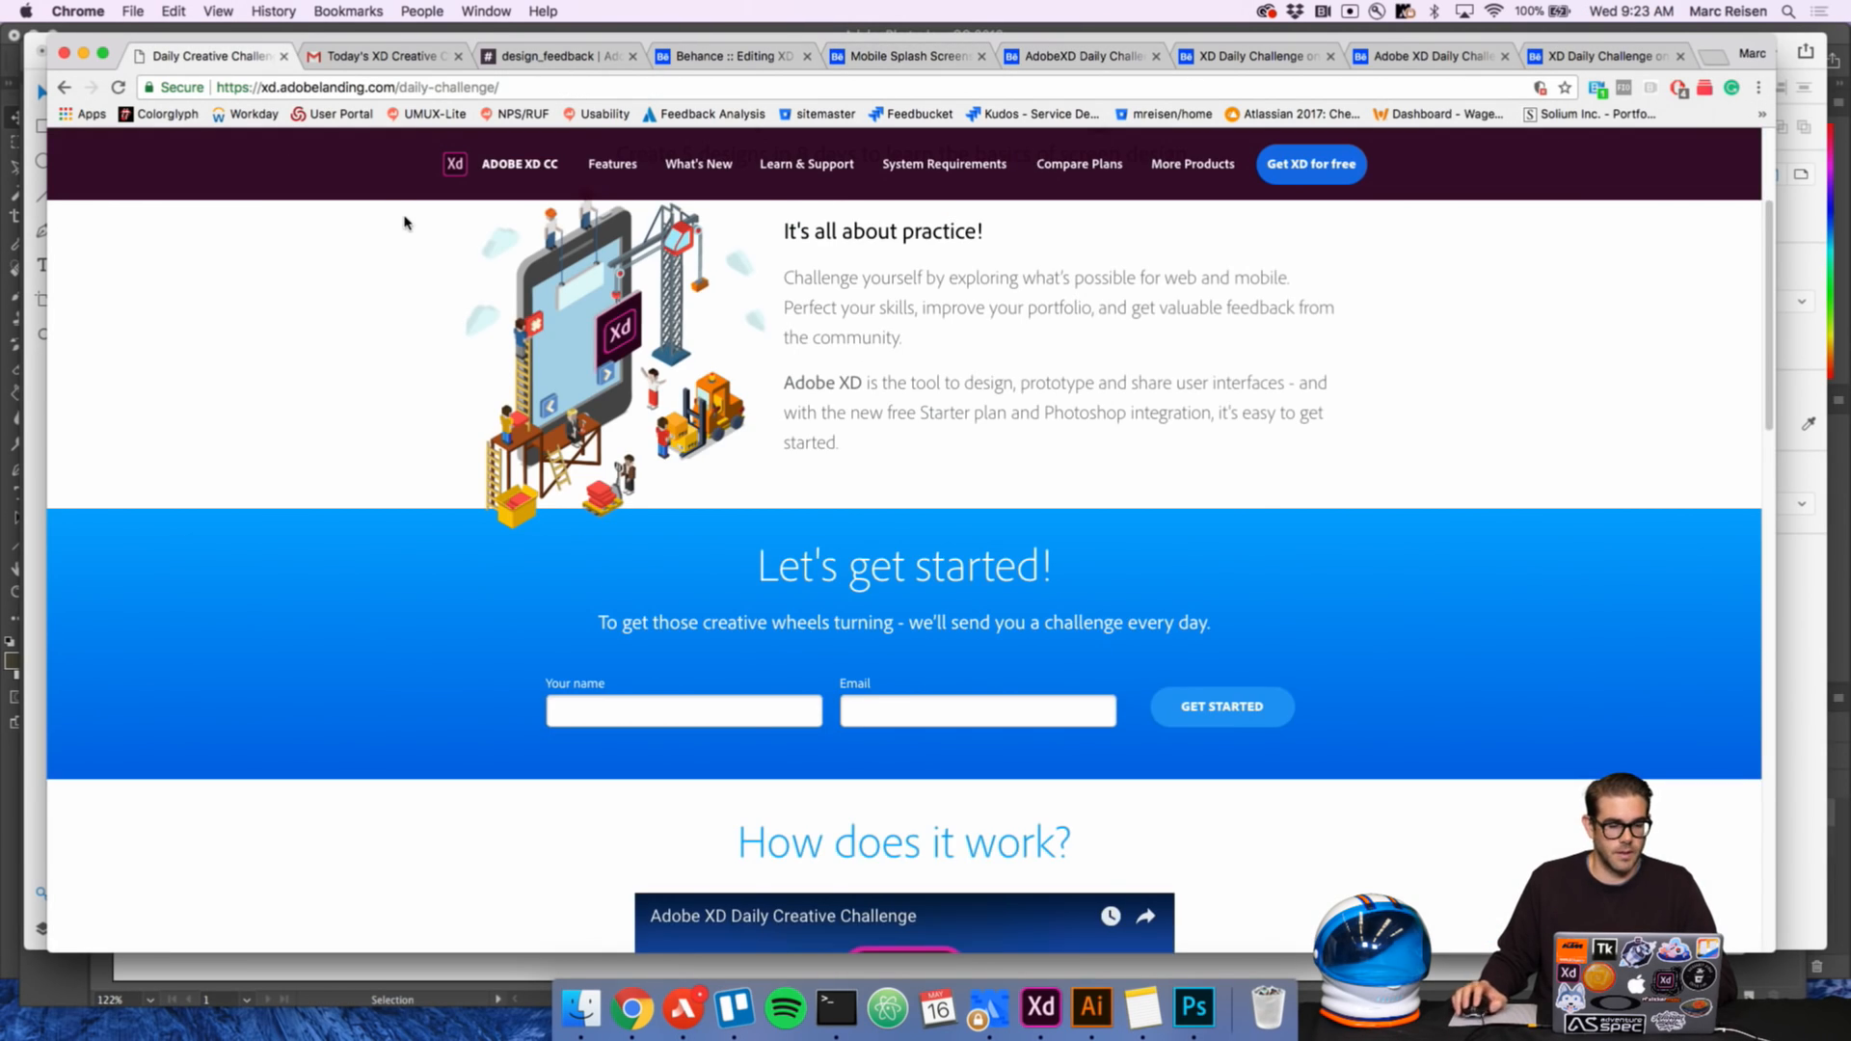
pyautogui.scroll(3, 517, 287)
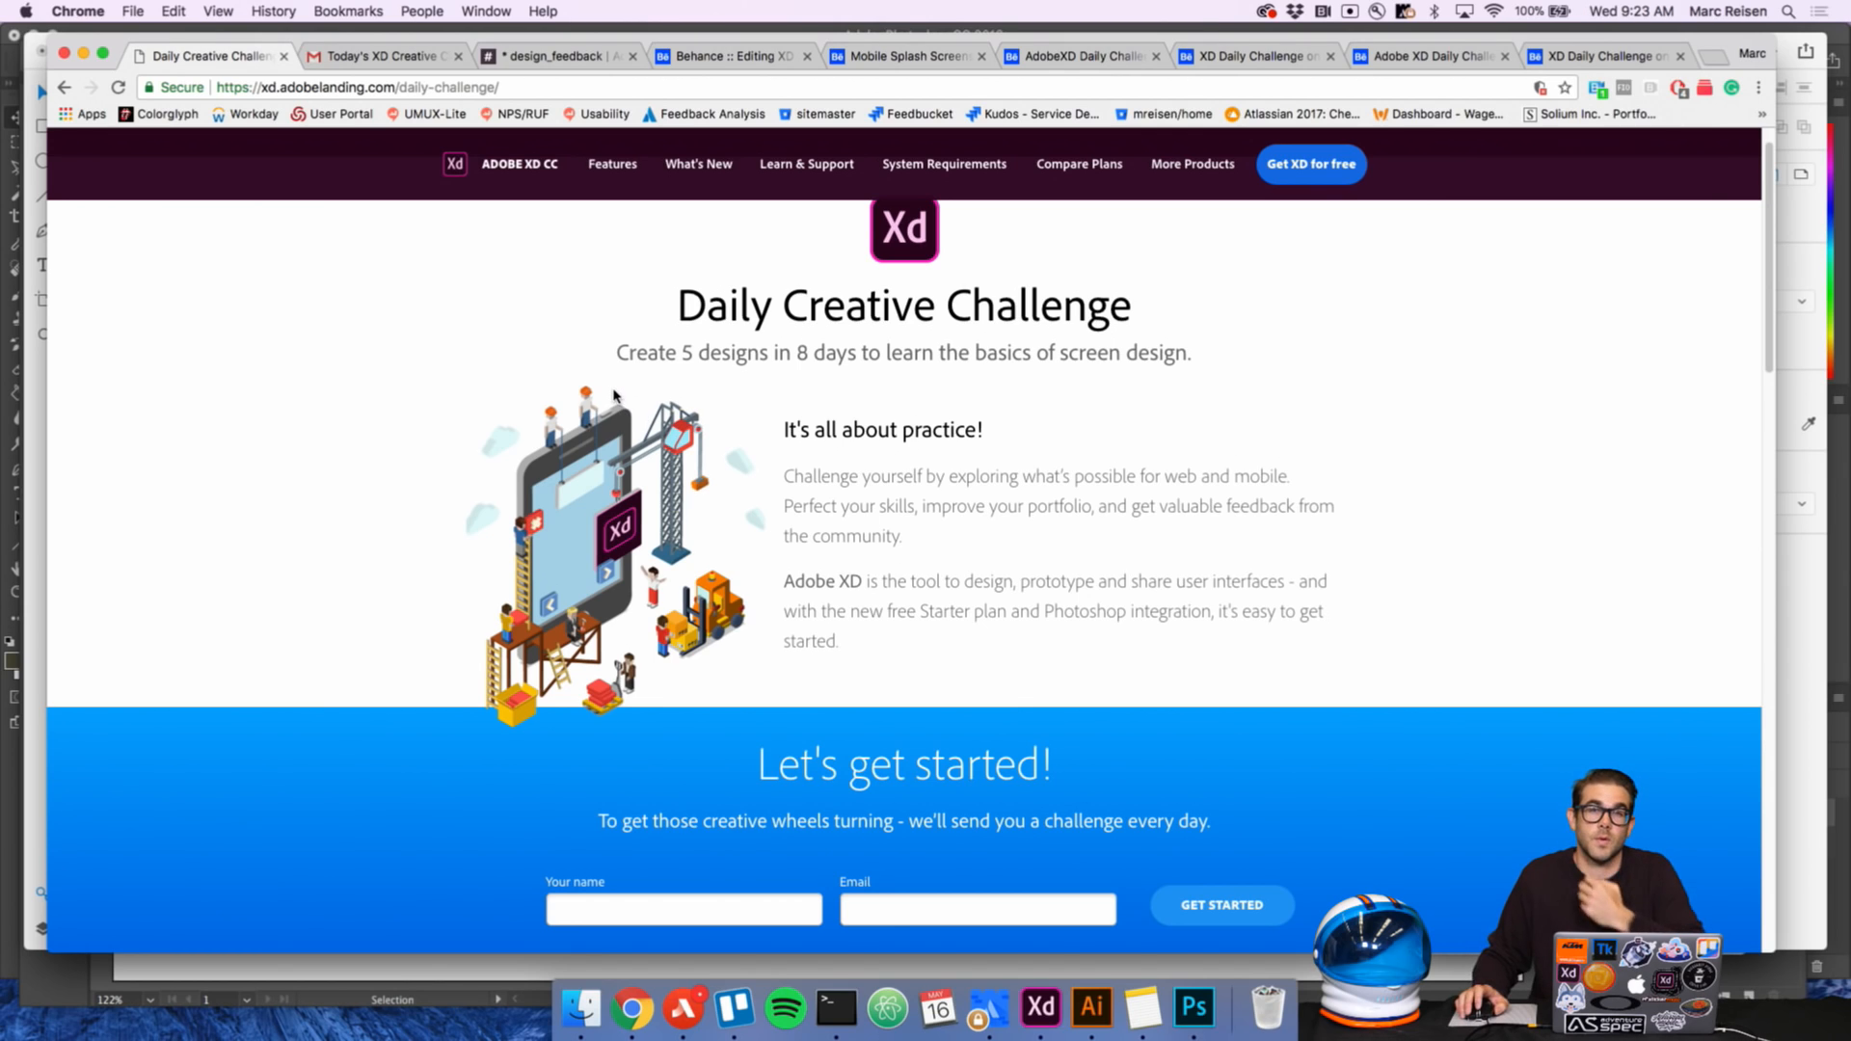
pyautogui.scroll(-3, 785, 511)
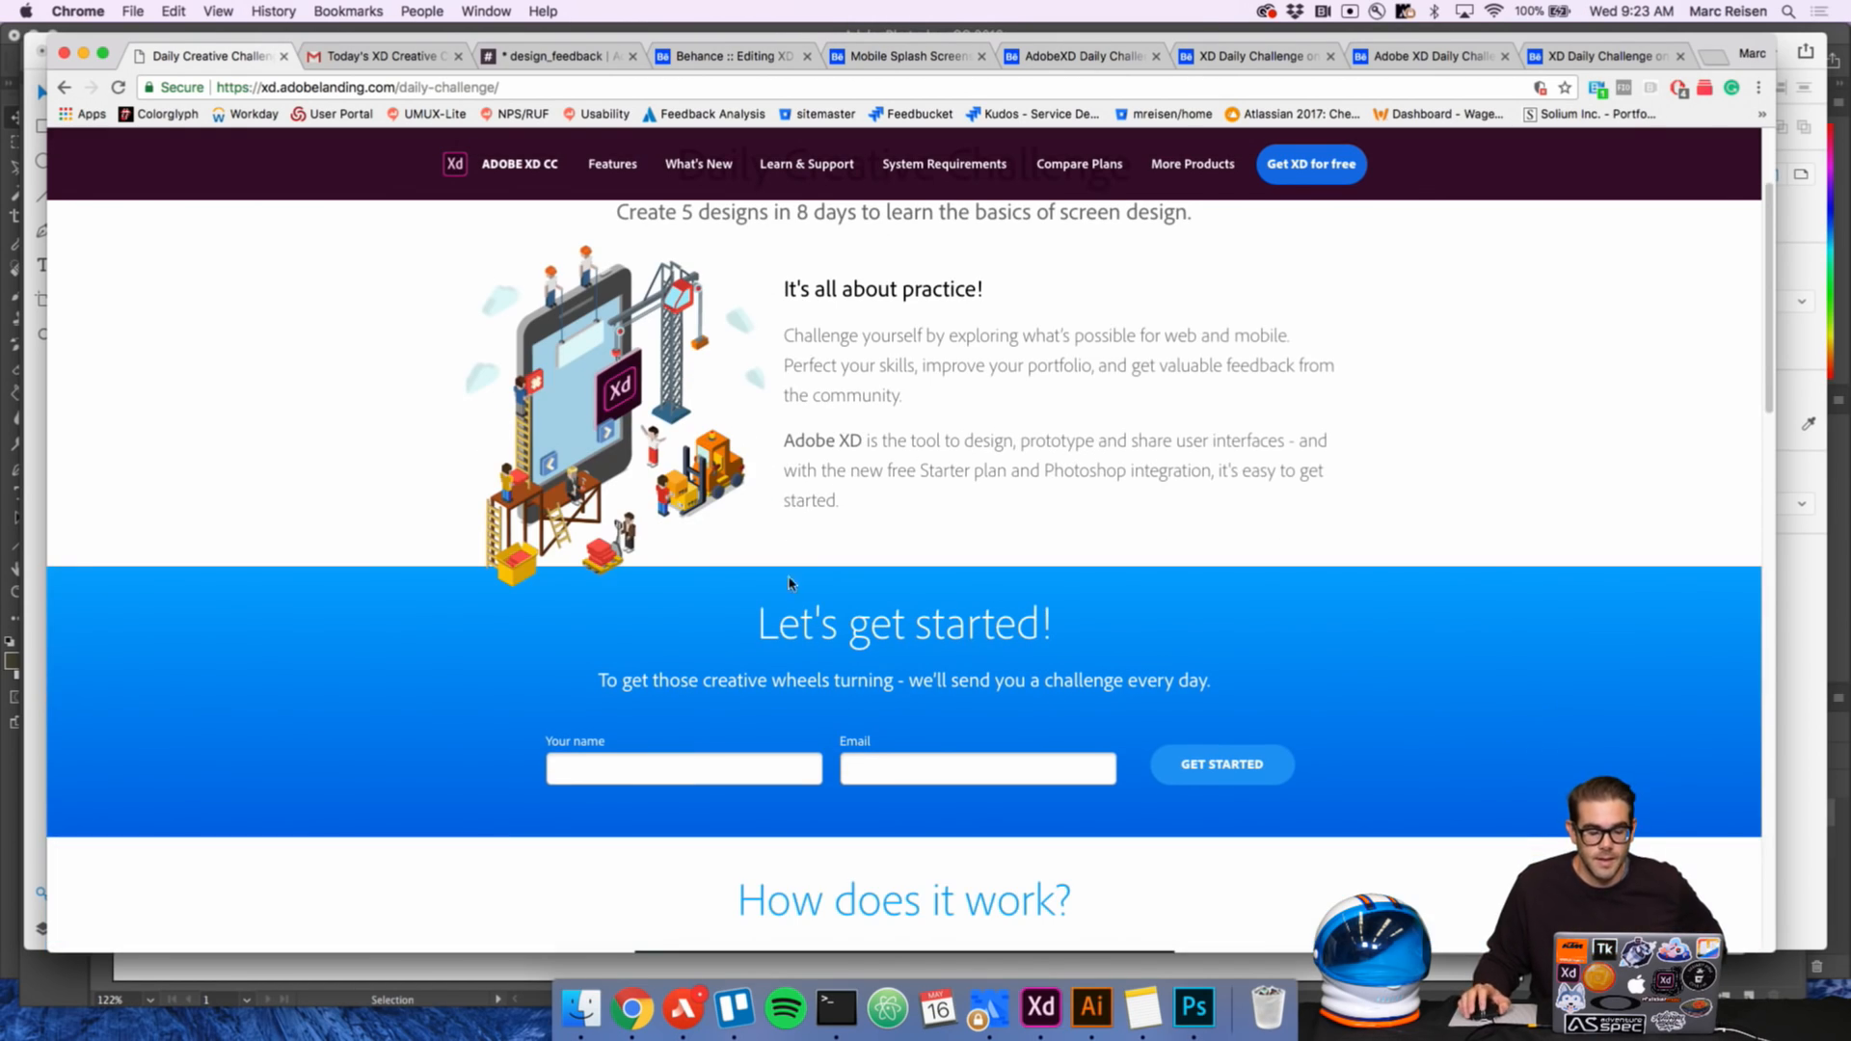
pyautogui.click(383, 59)
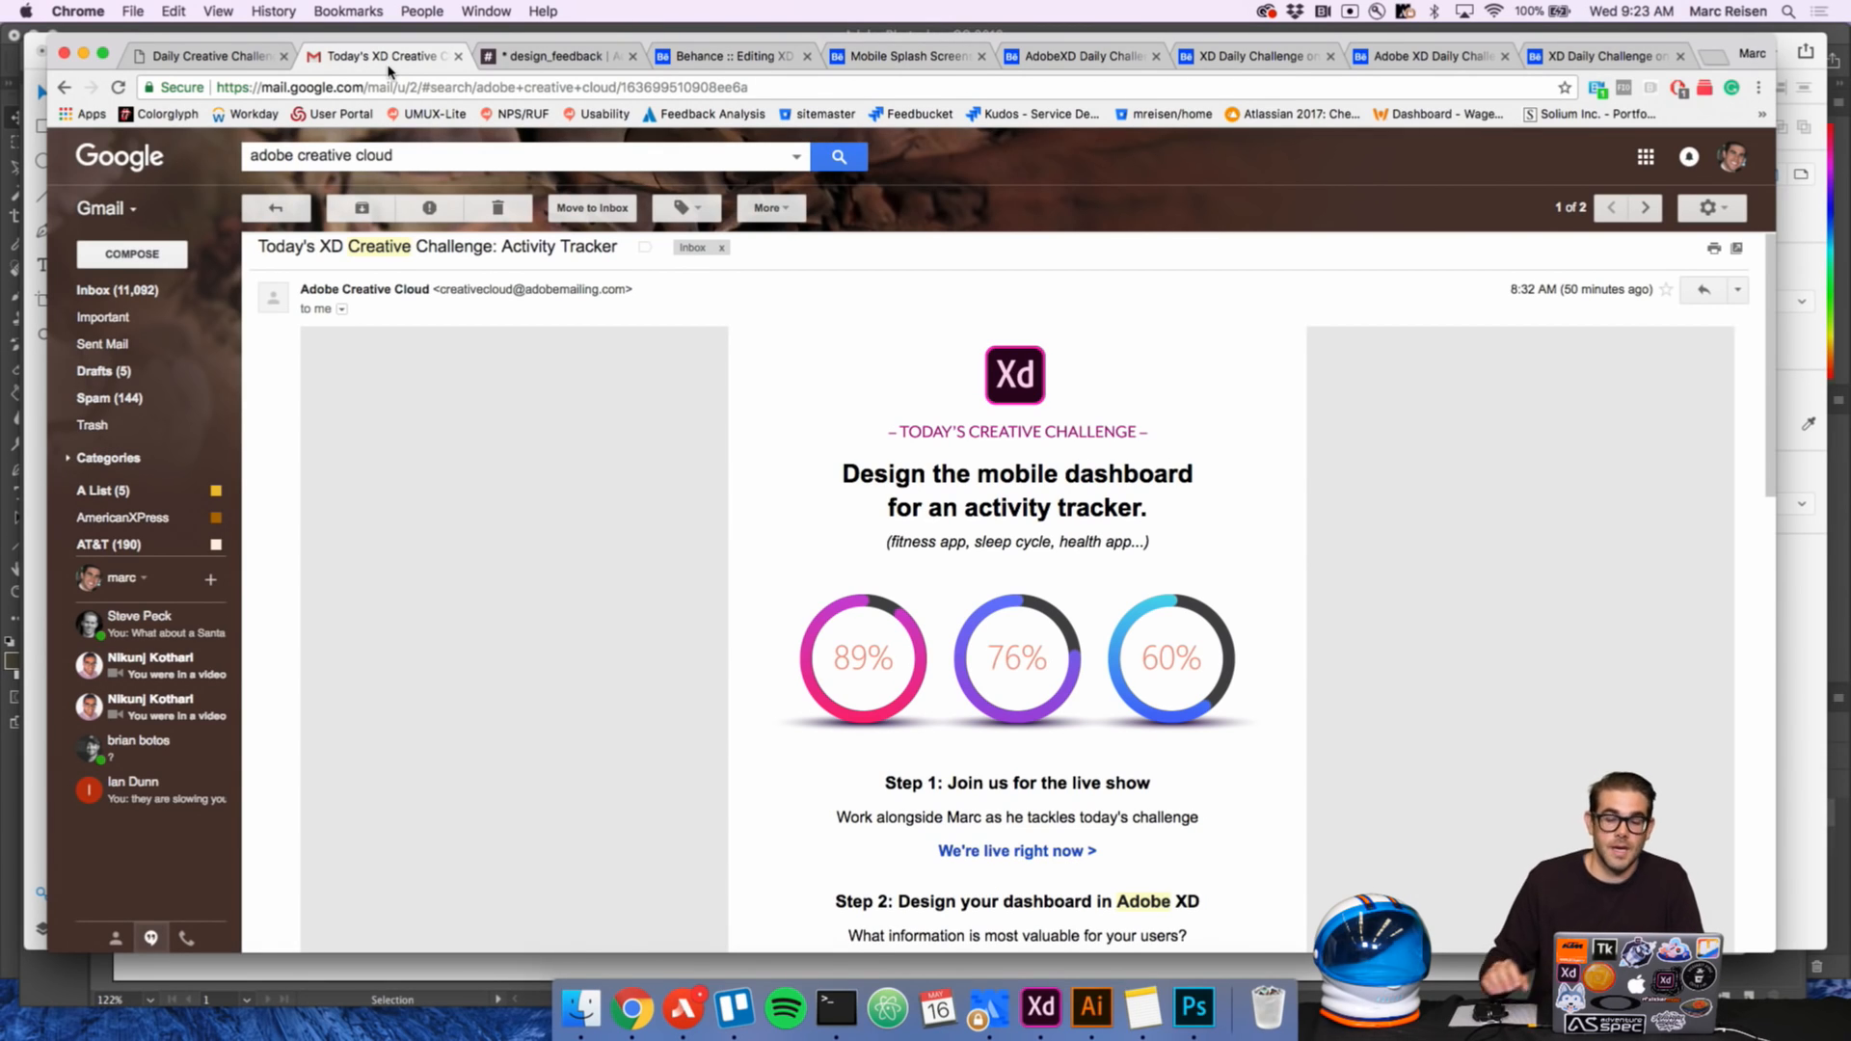
# Return to Adobe XD and duplicate the 32 Skips stat straight below the original, at Y 506
pyautogui.click(1038, 1008)
pyautogui.scroll(-3, 1154, 564)
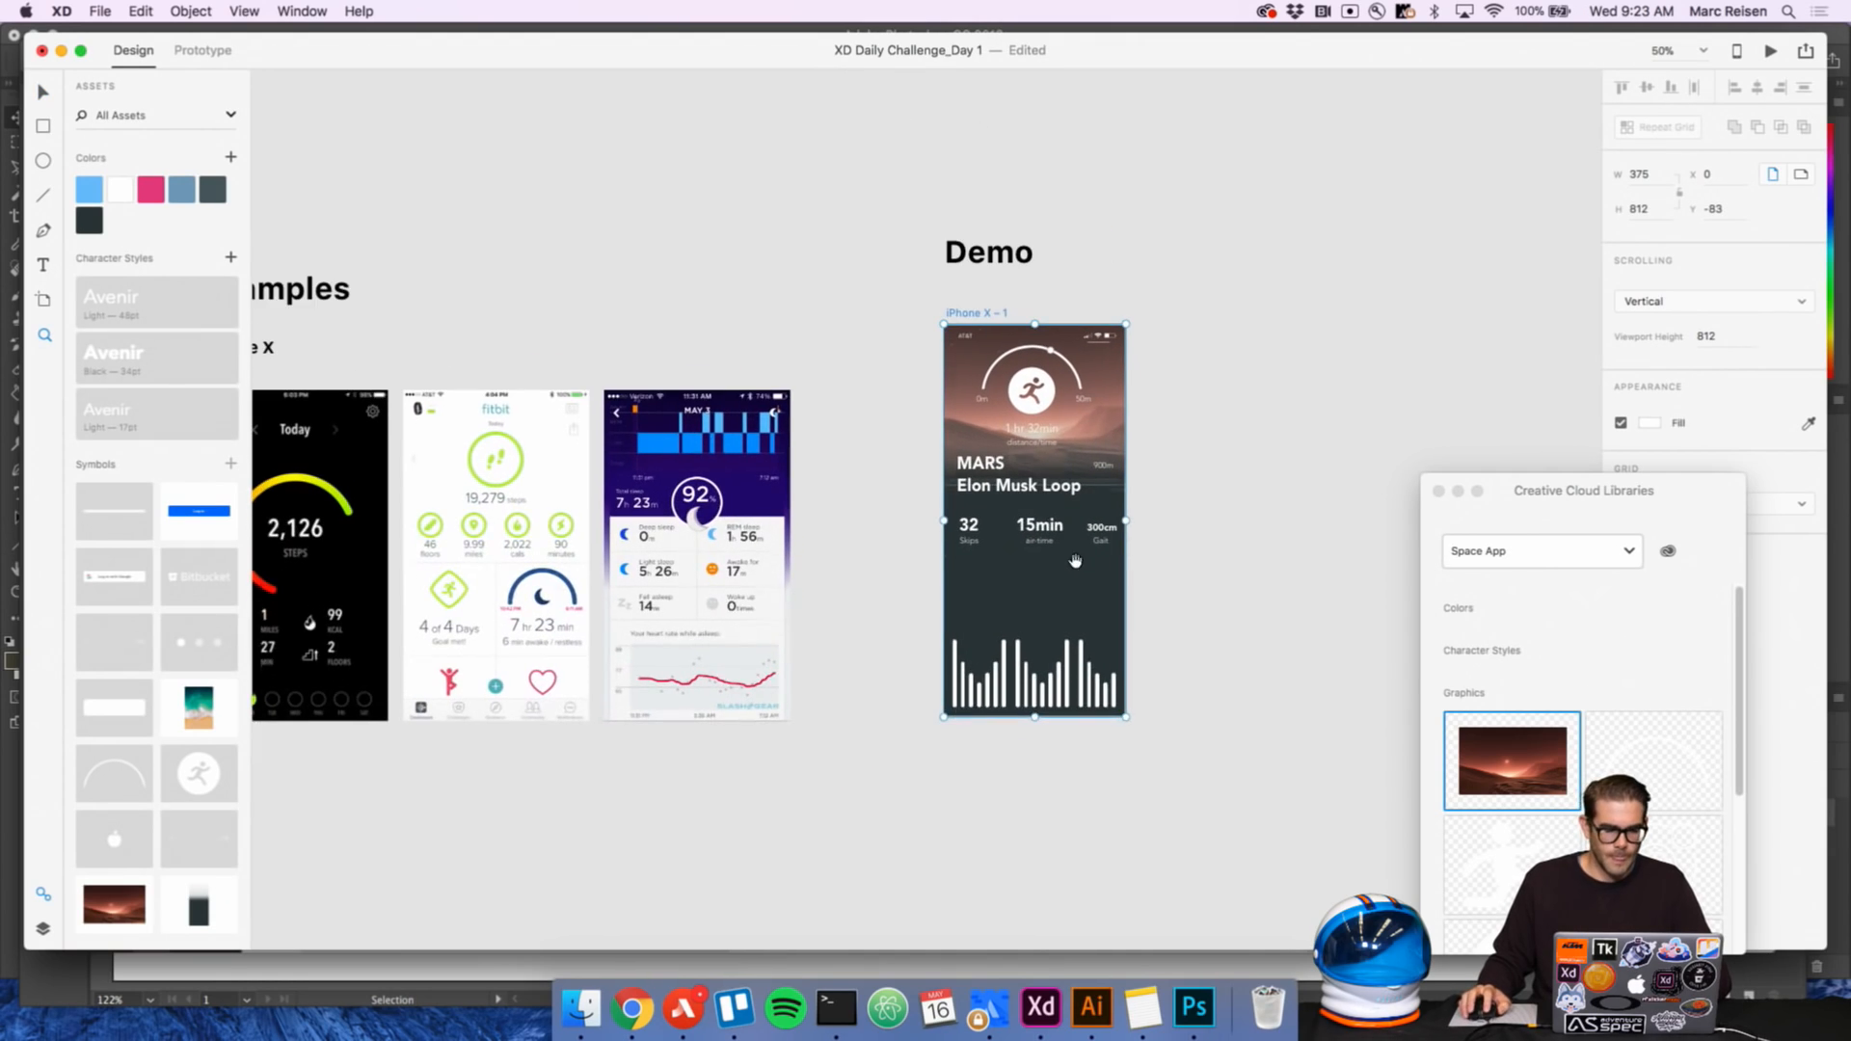
pyautogui.scroll(5, 1074, 564)
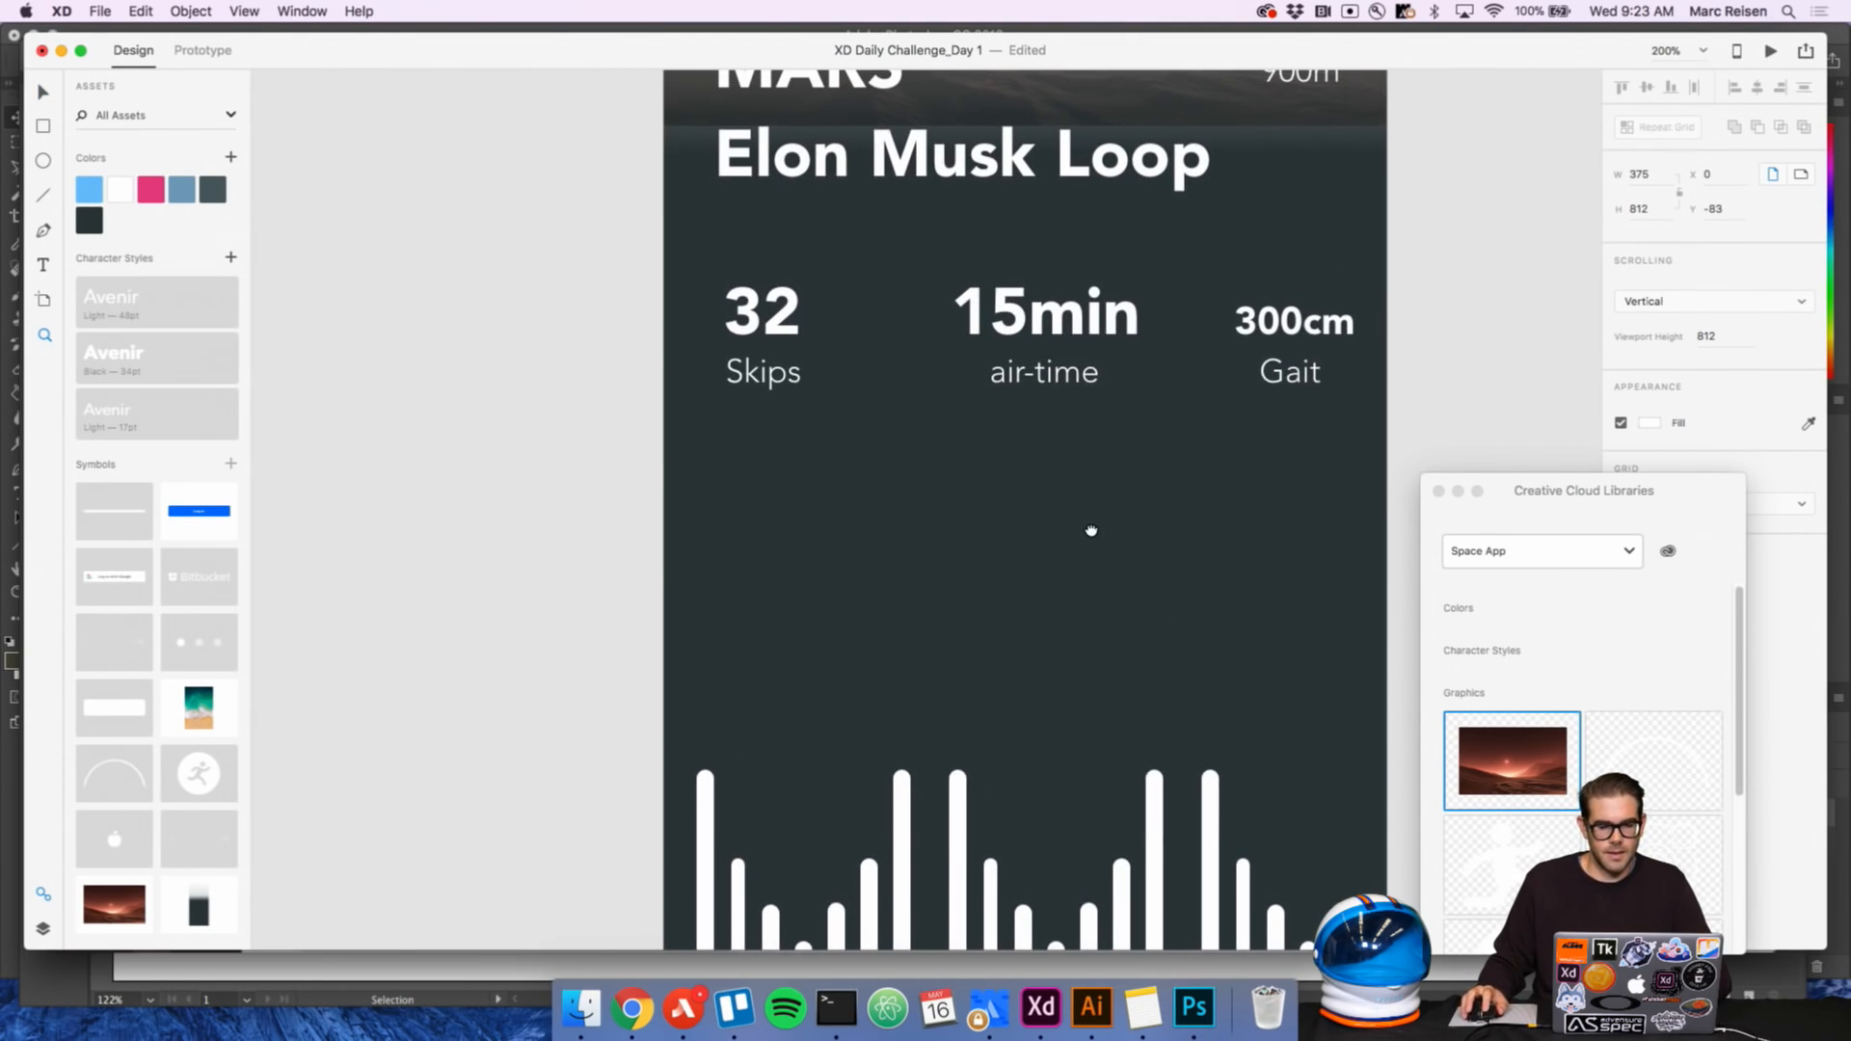
pyautogui.click(797, 333)
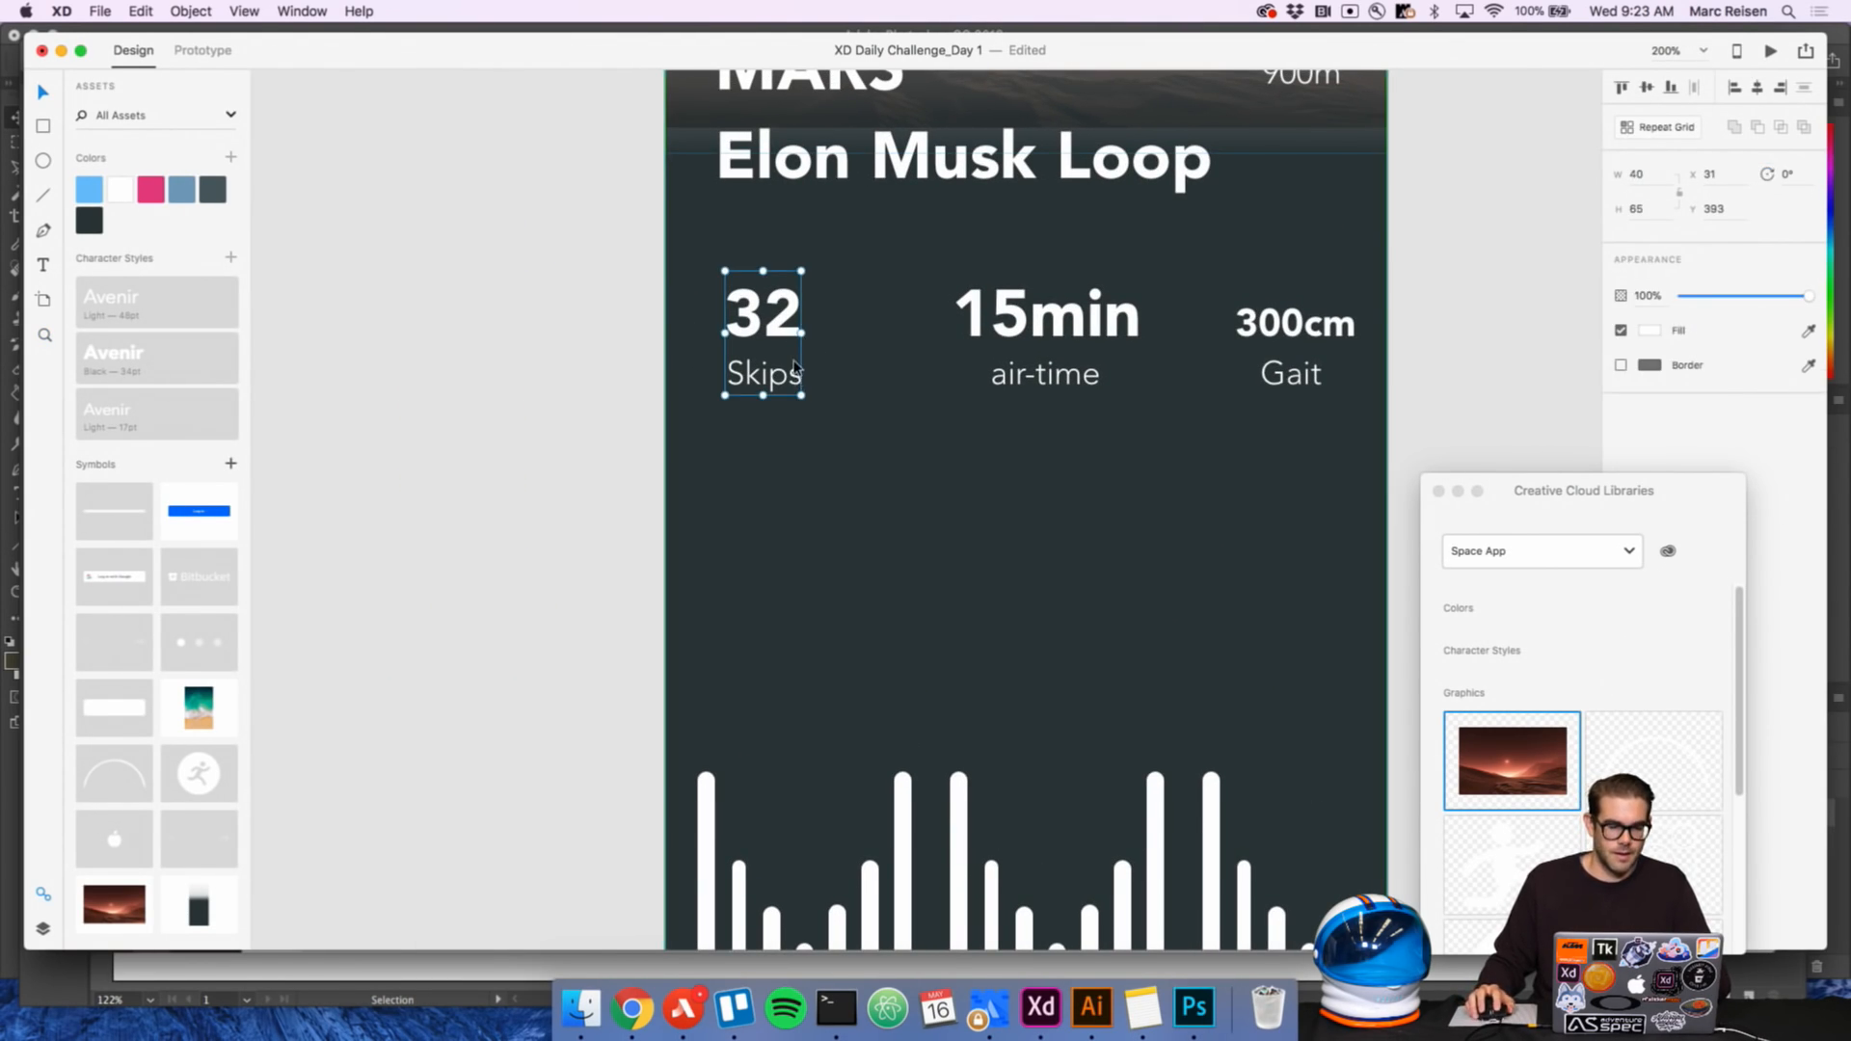
pyautogui.moveTo(785, 332); pyautogui.dragTo(786, 548)
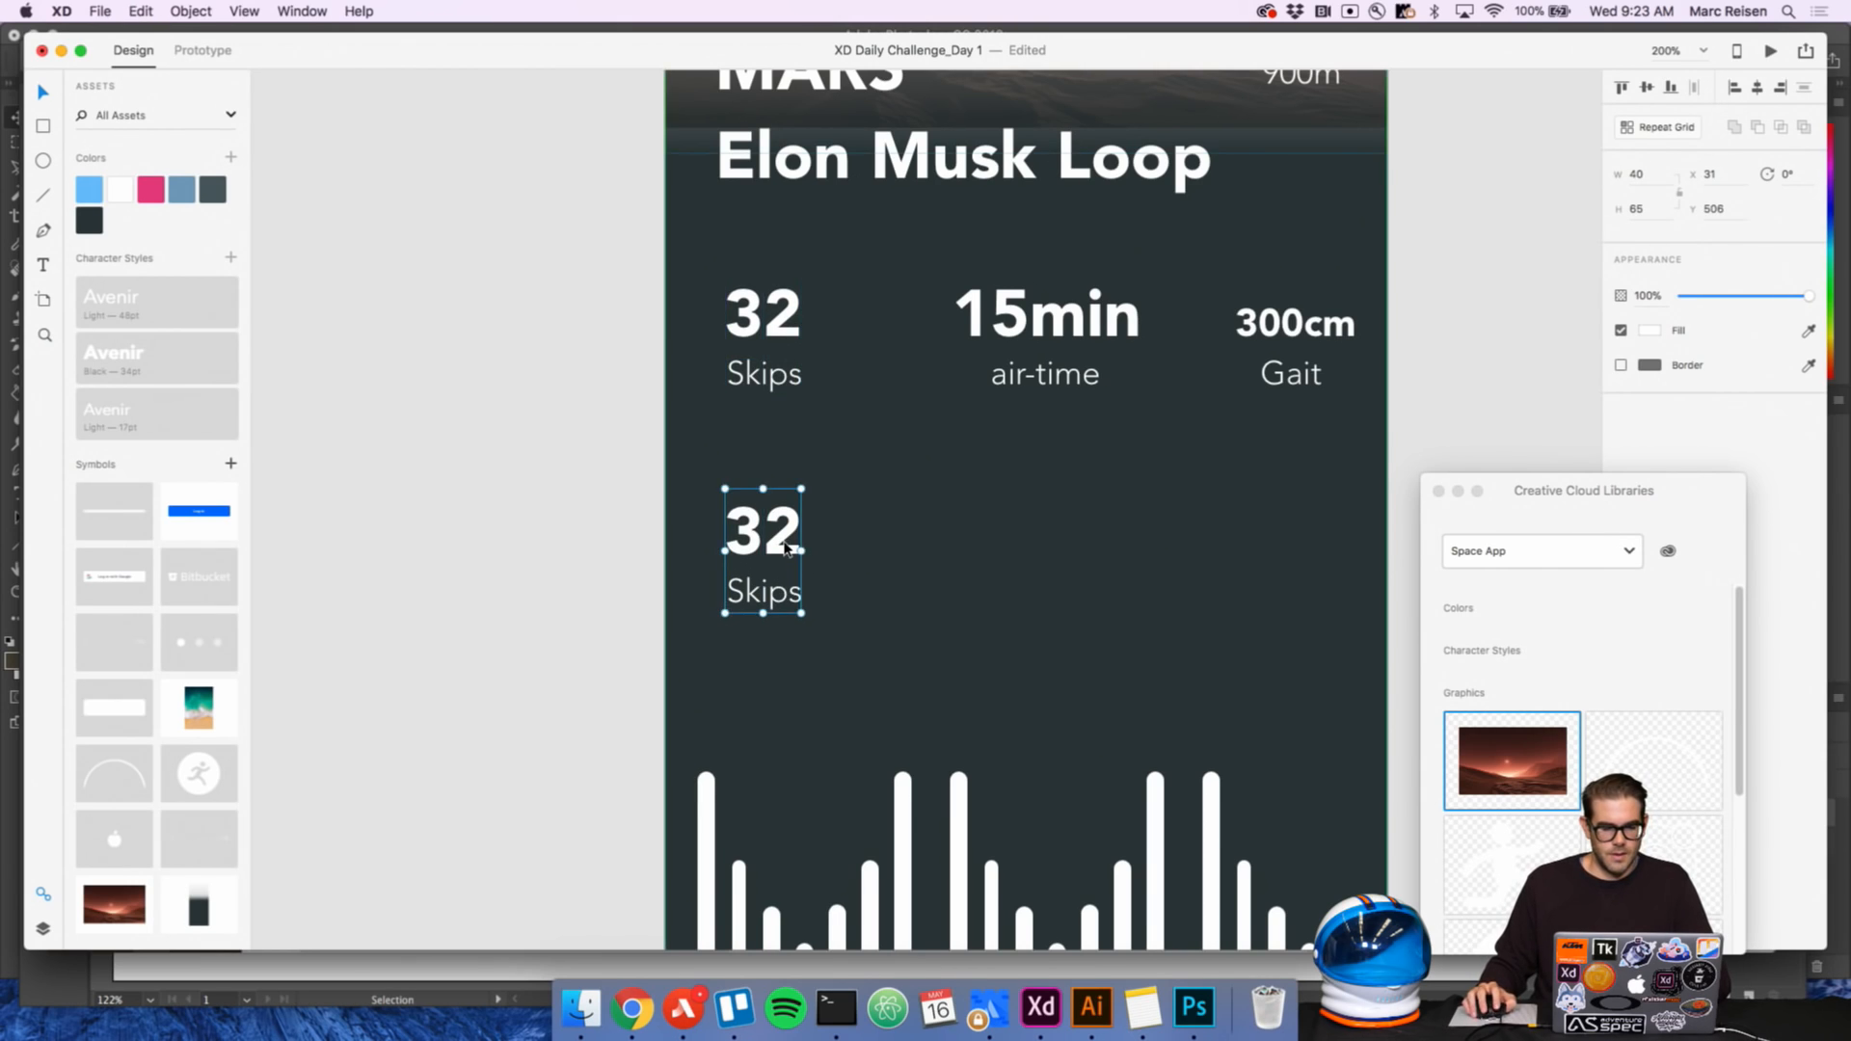
# Replace the number in the duplicated 32 Skips stat with a capital O
pyautogui.click(574, 549)
pyautogui.click(748, 529)
pyautogui.doubleClick(748, 528)
pyautogui.doubleClick(750, 526)
pyautogui.write('o')
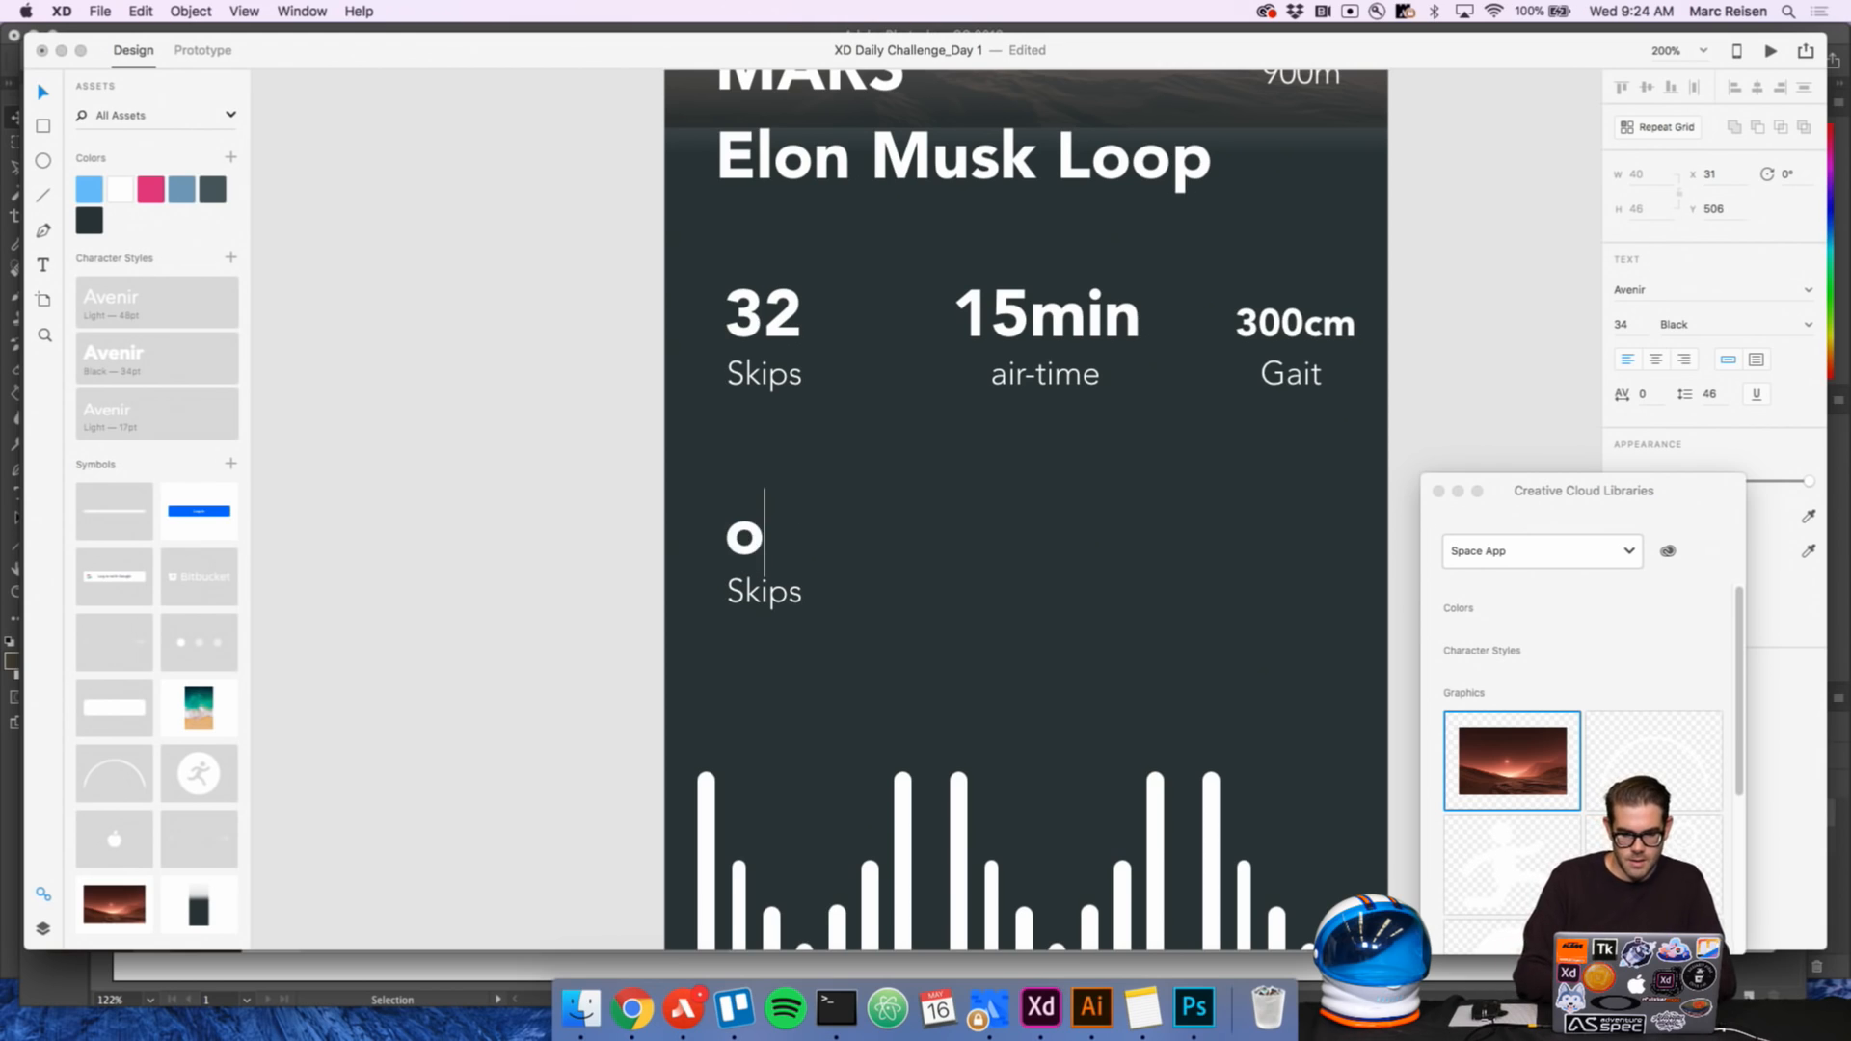
pyautogui.press('BackSpace')
pyautogui.write('O')
pyautogui.press('Escape')
pyautogui.click(555, 557)
# Replace the Skips label under the O with the number 2
pyautogui.click(738, 593)
pyautogui.doubleClick(739, 592)
pyautogui.doubleClick(741, 590)
pyautogui.write('2')
pyautogui.press('Escape')
# Move the 2 up beside the lower right of the O as a subscript, forming the O2 symbol
pyautogui.press('z')
pyautogui.click(790, 593)
pyautogui.press('v')
pyautogui.click(715, 594)
pyautogui.doubleClick(714, 594)
pyautogui.moveTo(714, 593); pyautogui.dragTo(756, 578)
pyautogui.keyDown('shift'); pyautogui.click(756, 529); pyautogui.keyUp('shift')
pyautogui.click(539, 624)
pyautogui.hscroll(3, 800, 613)
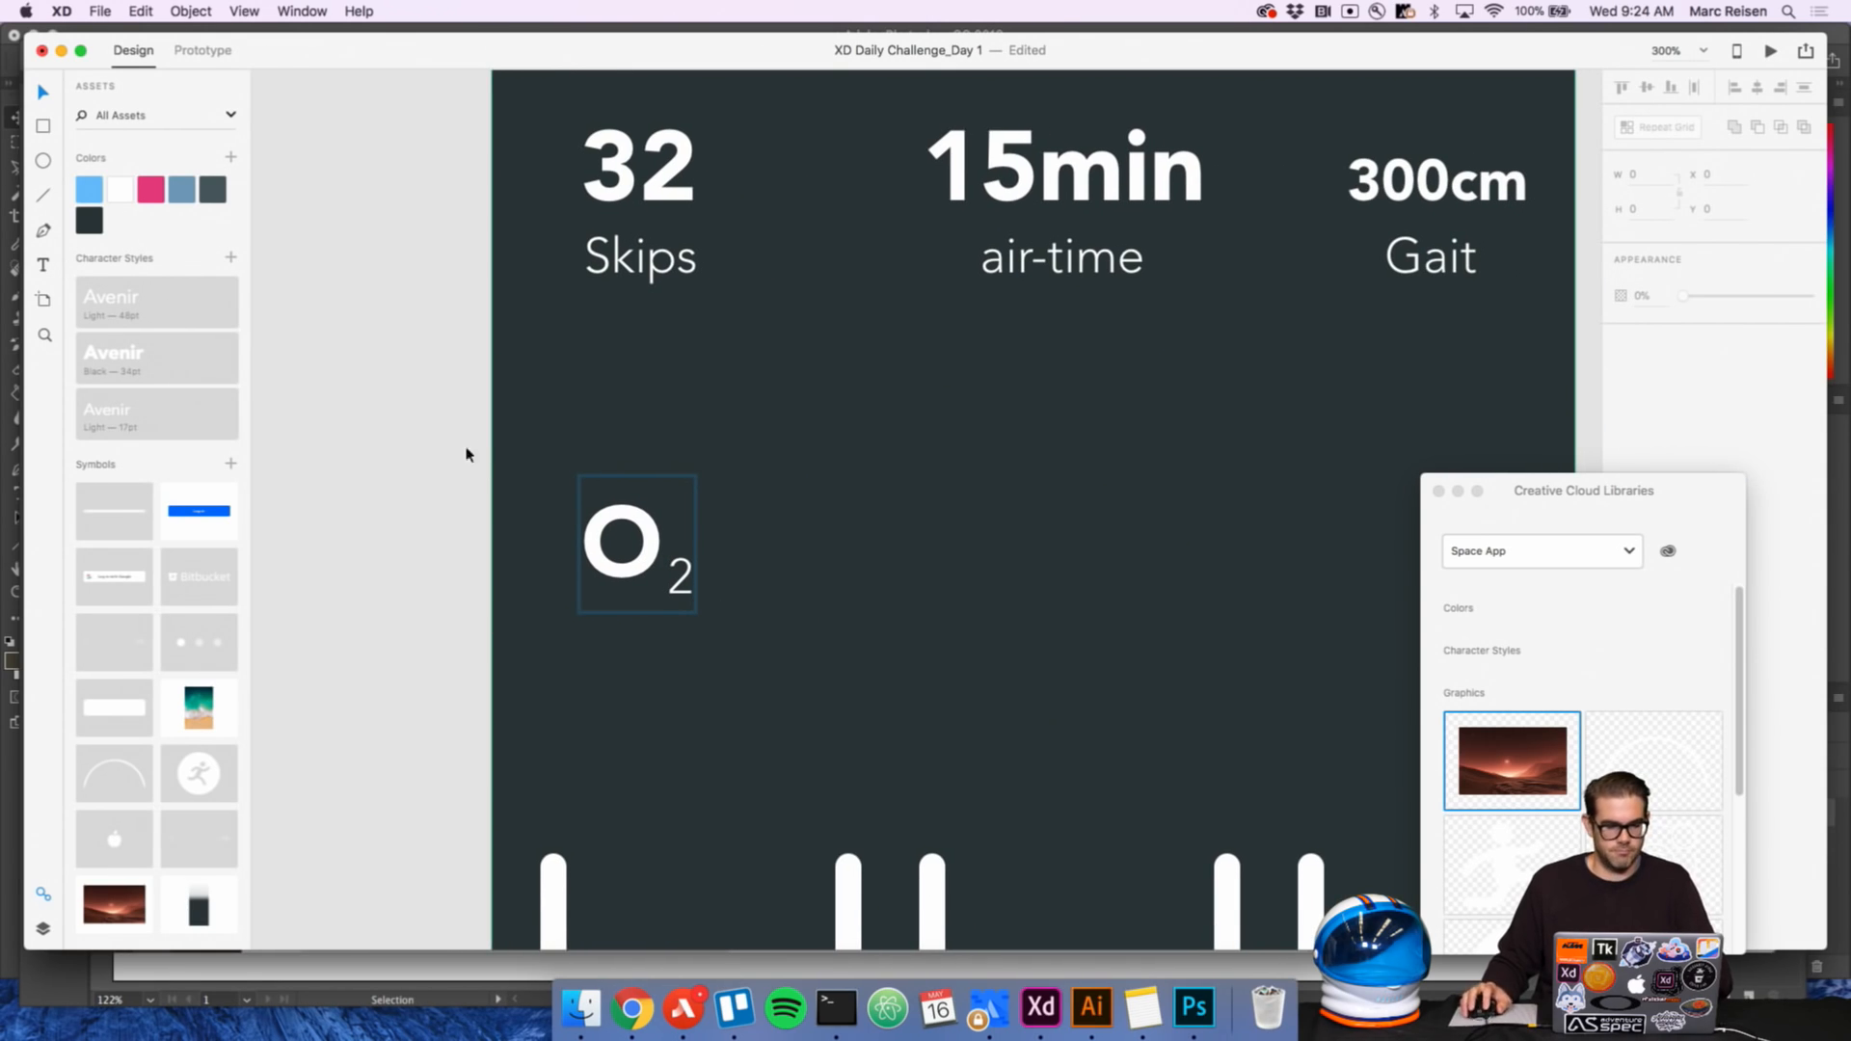
# Duplicate the 32 Skips stat to the right of the O2 symbol, at about X 79, Y 514, and change its number to 85%
pyautogui.click(692, 176)
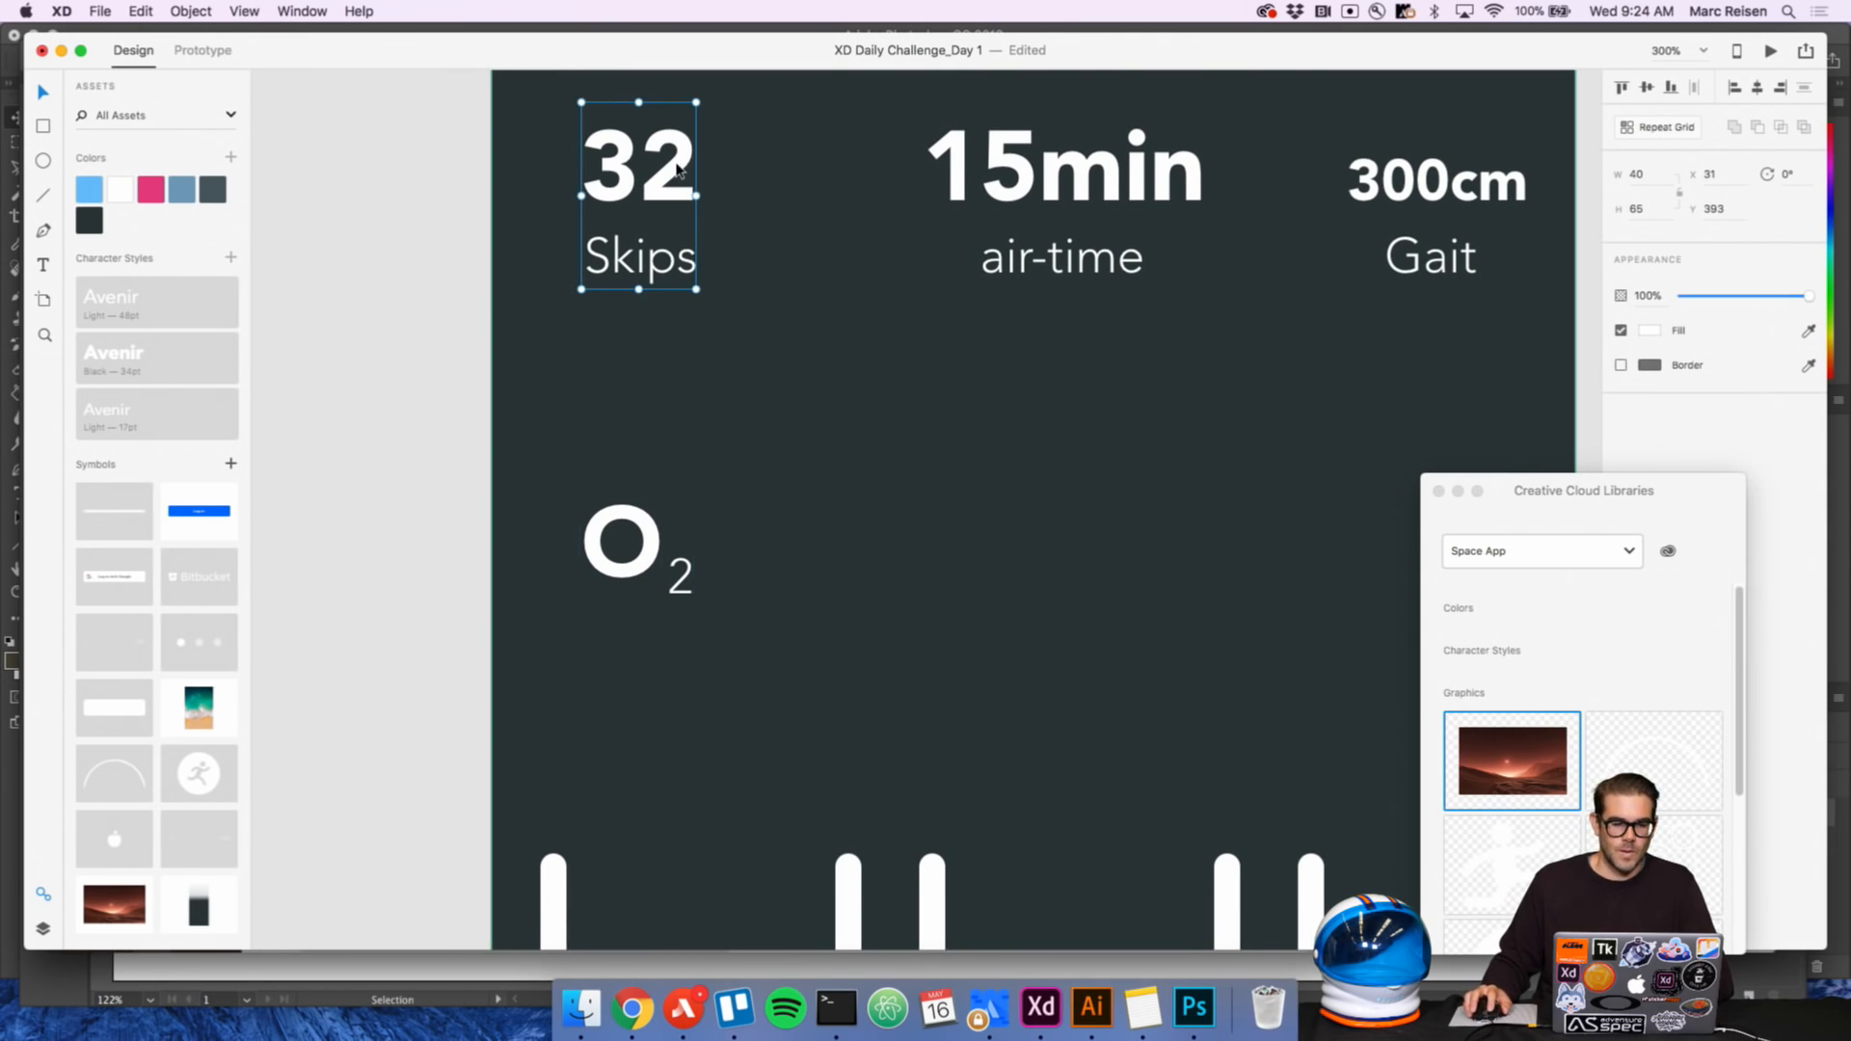
pyautogui.press('super+d')
pyautogui.moveTo(693, 176); pyautogui.dragTo(799, 518)
pyautogui.doubleClick(803, 515)
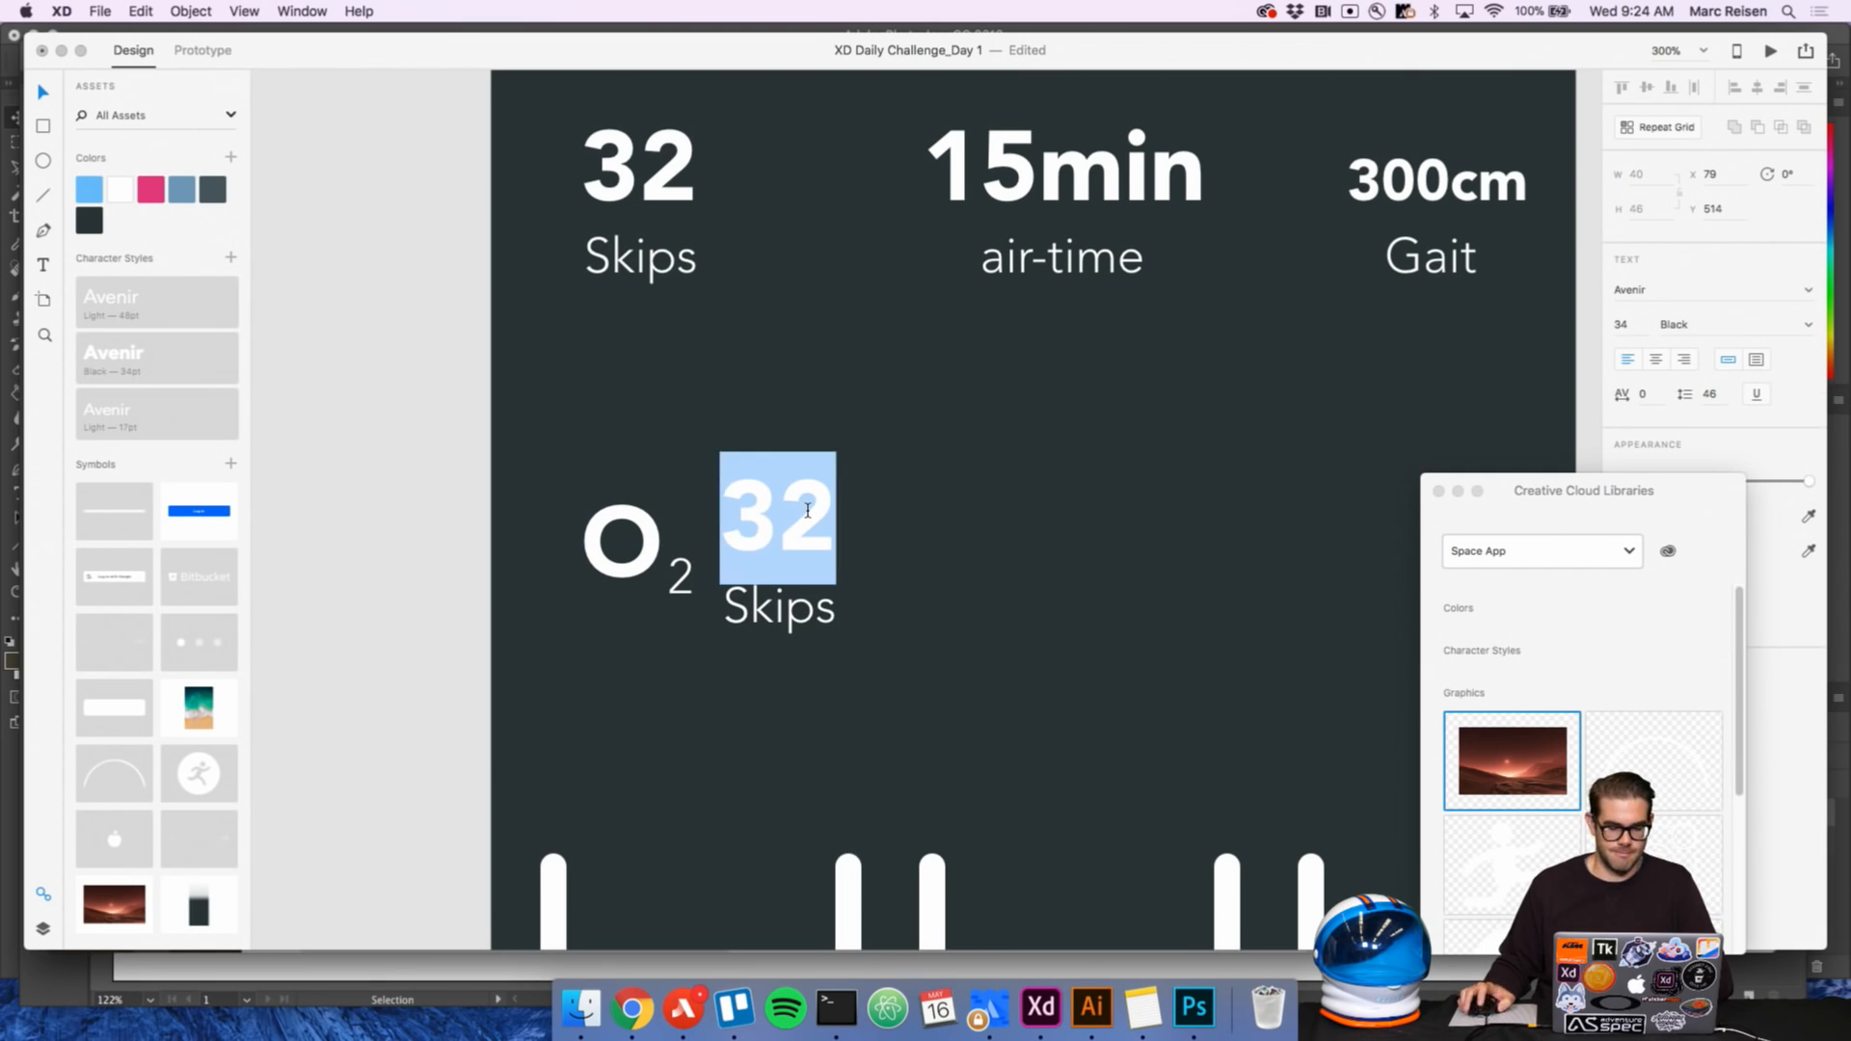
pyautogui.write('85')
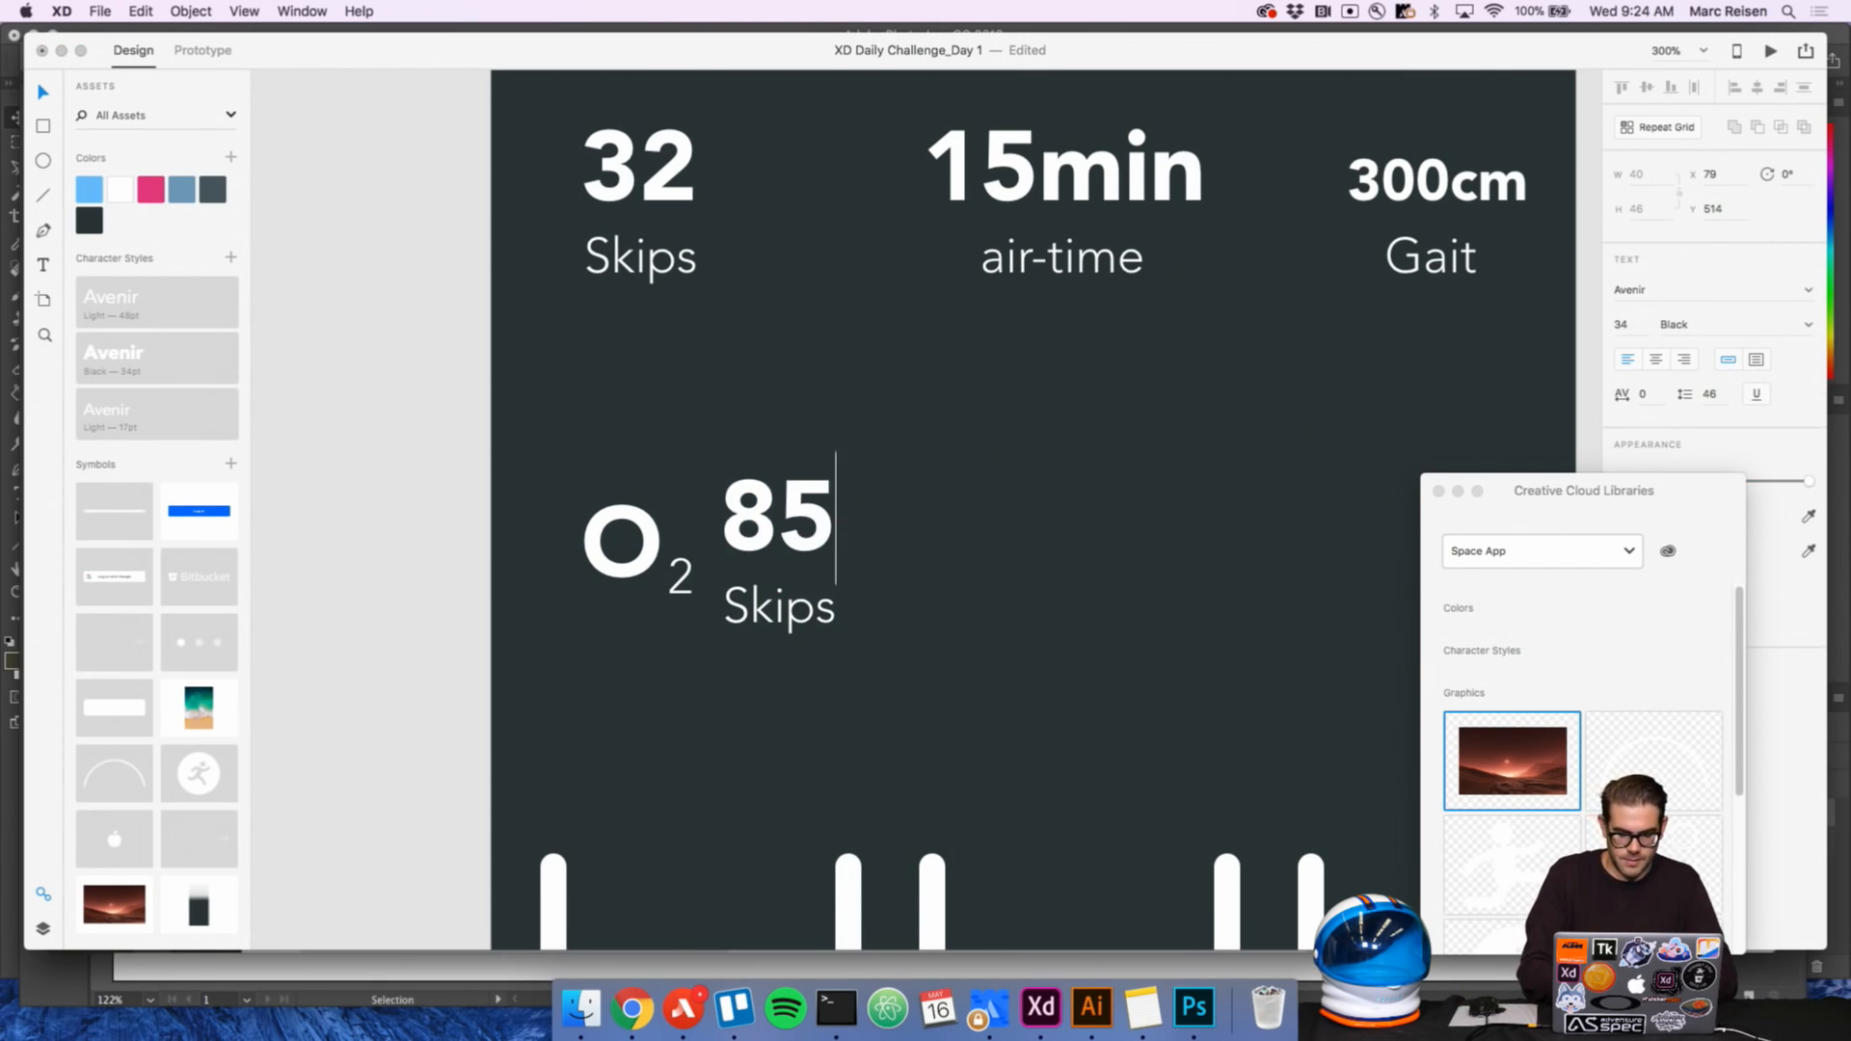
pyautogui.write('%')
pyautogui.press('Escape')
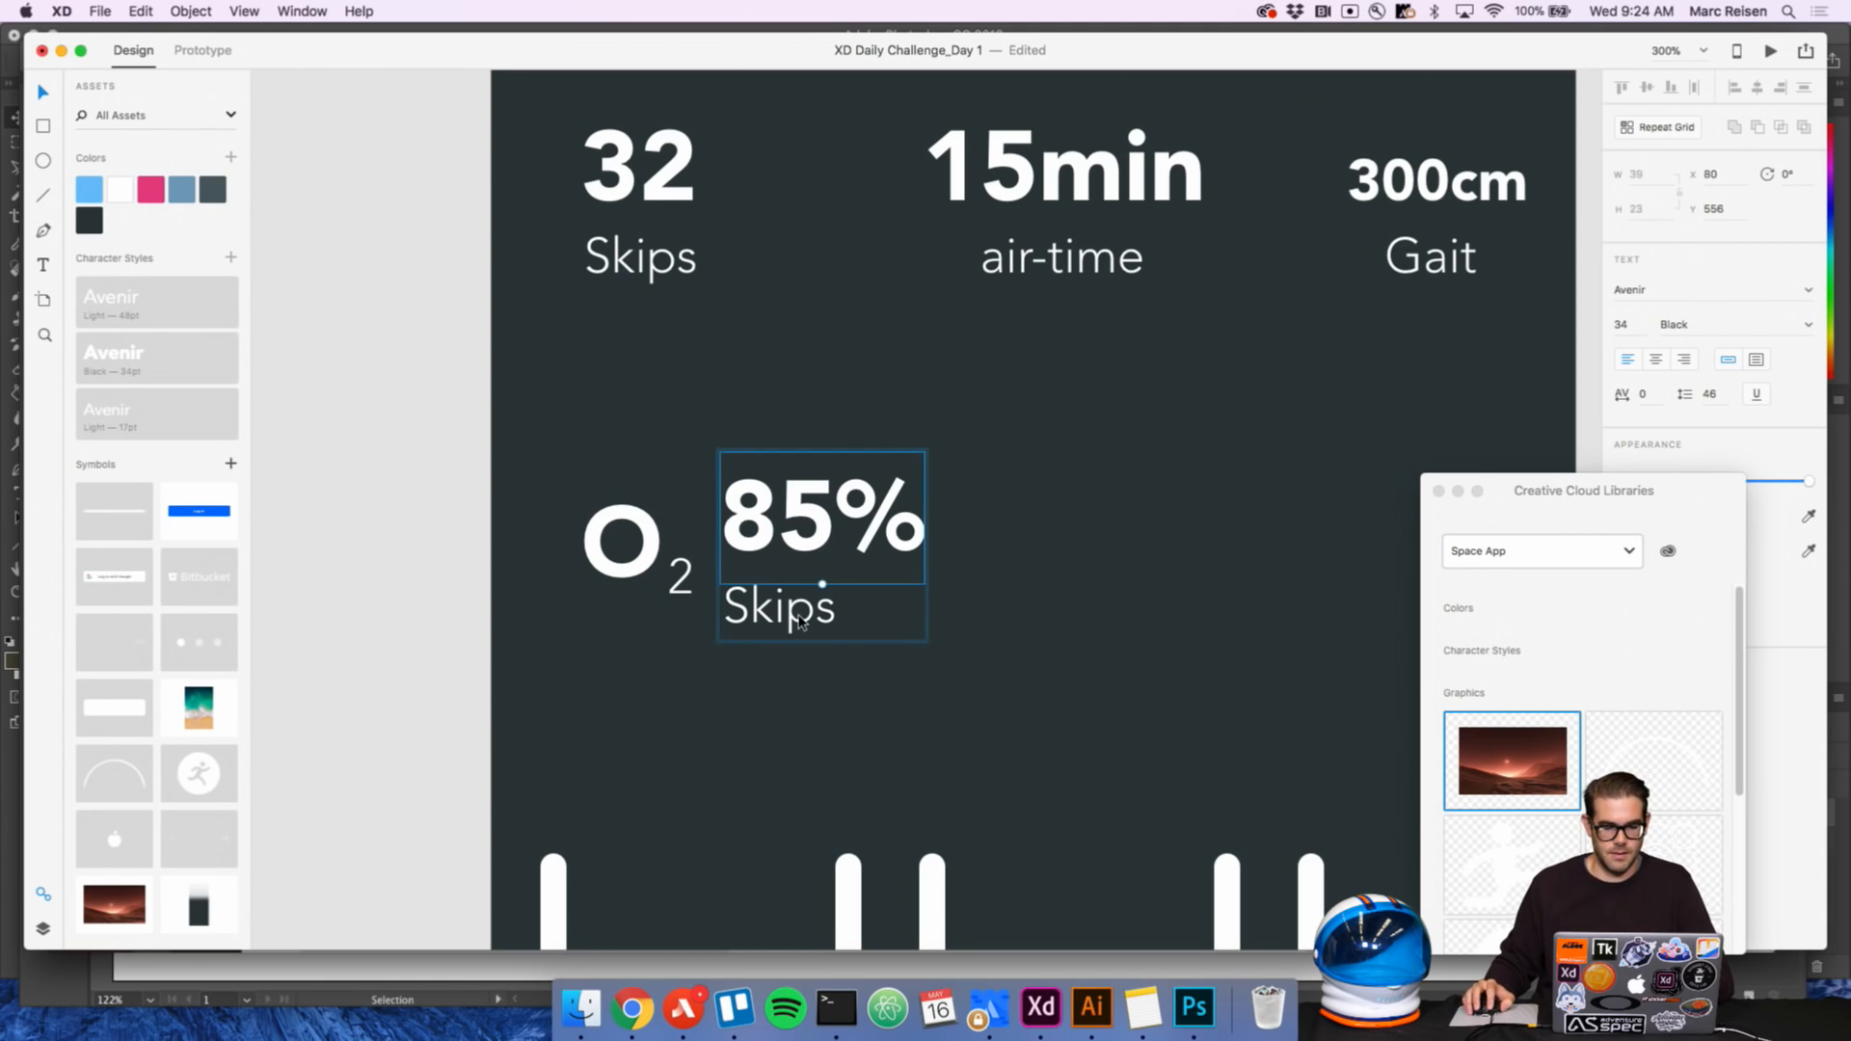
# Change the Skips label under 85% to OXYGEN
pyautogui.doubleClick(801, 614)
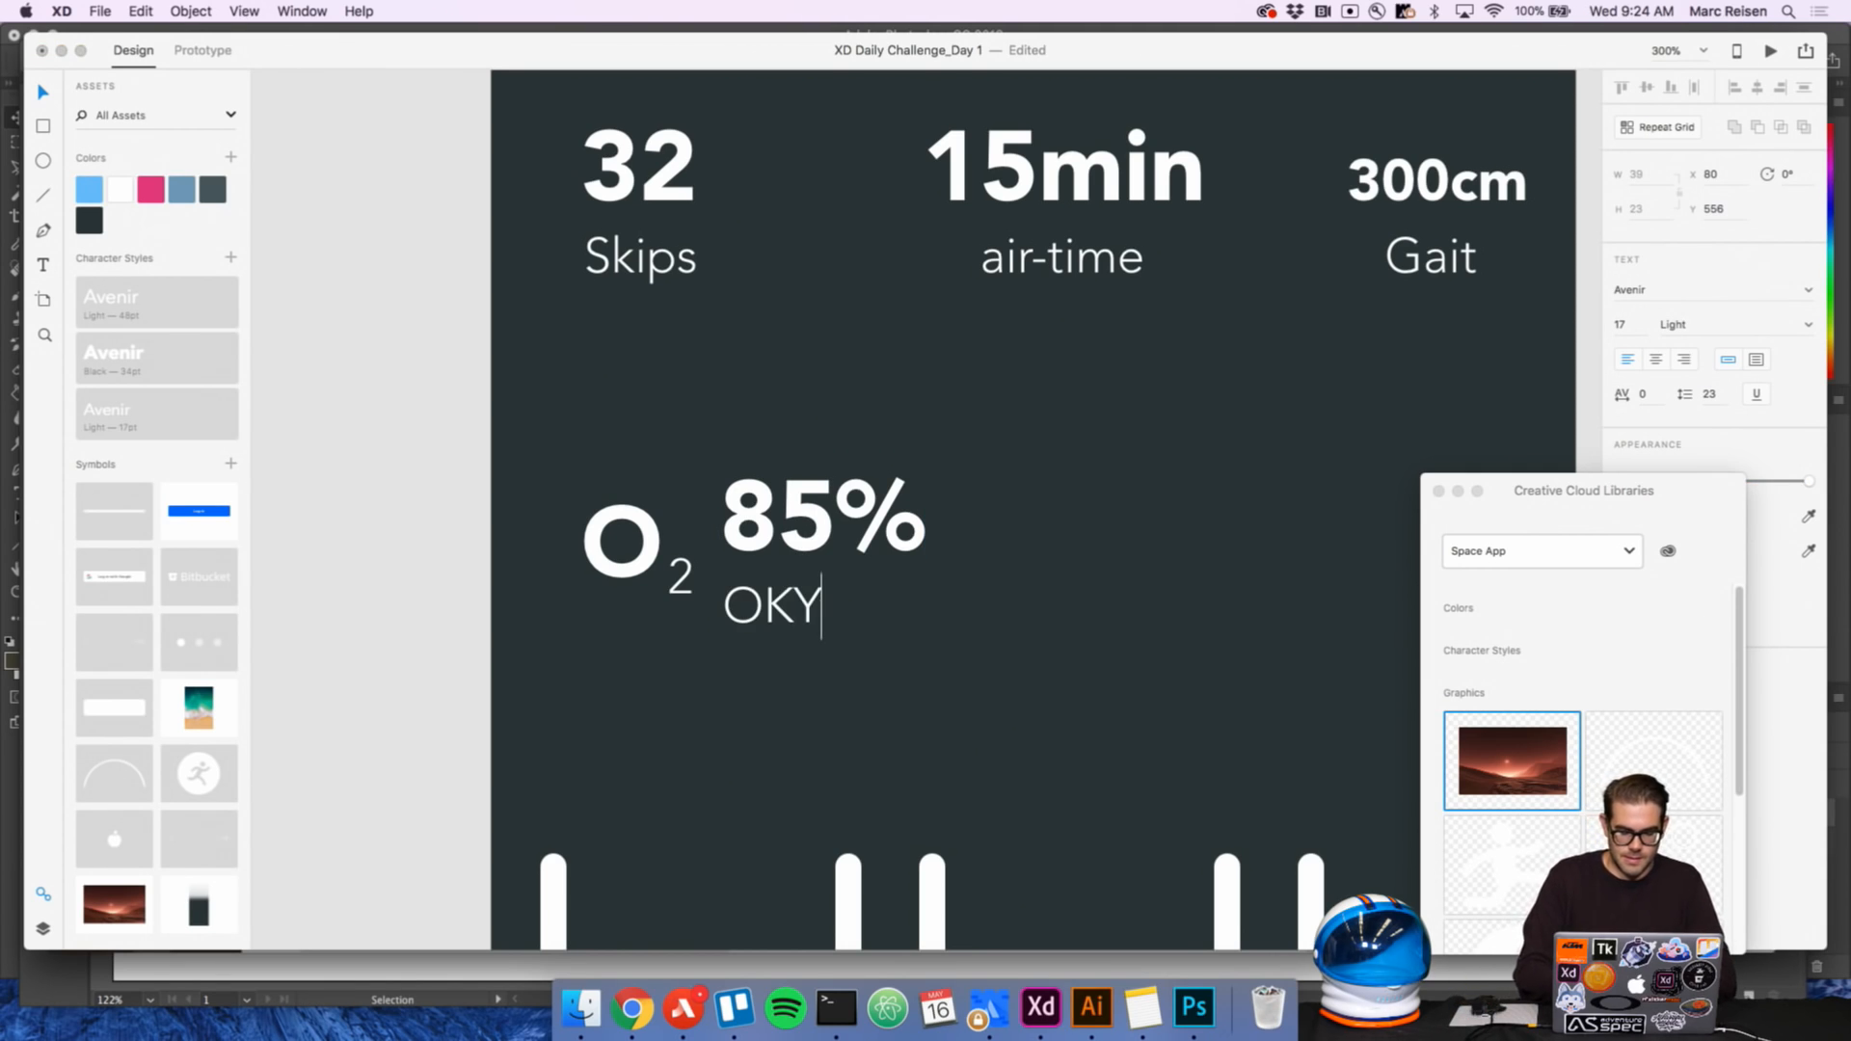
pyautogui.write('GEN')
pyautogui.press('BackSpace')
pyautogui.press('BackSpace')
pyautogui.press('BackSpace')
pyautogui.press('BackSpace')
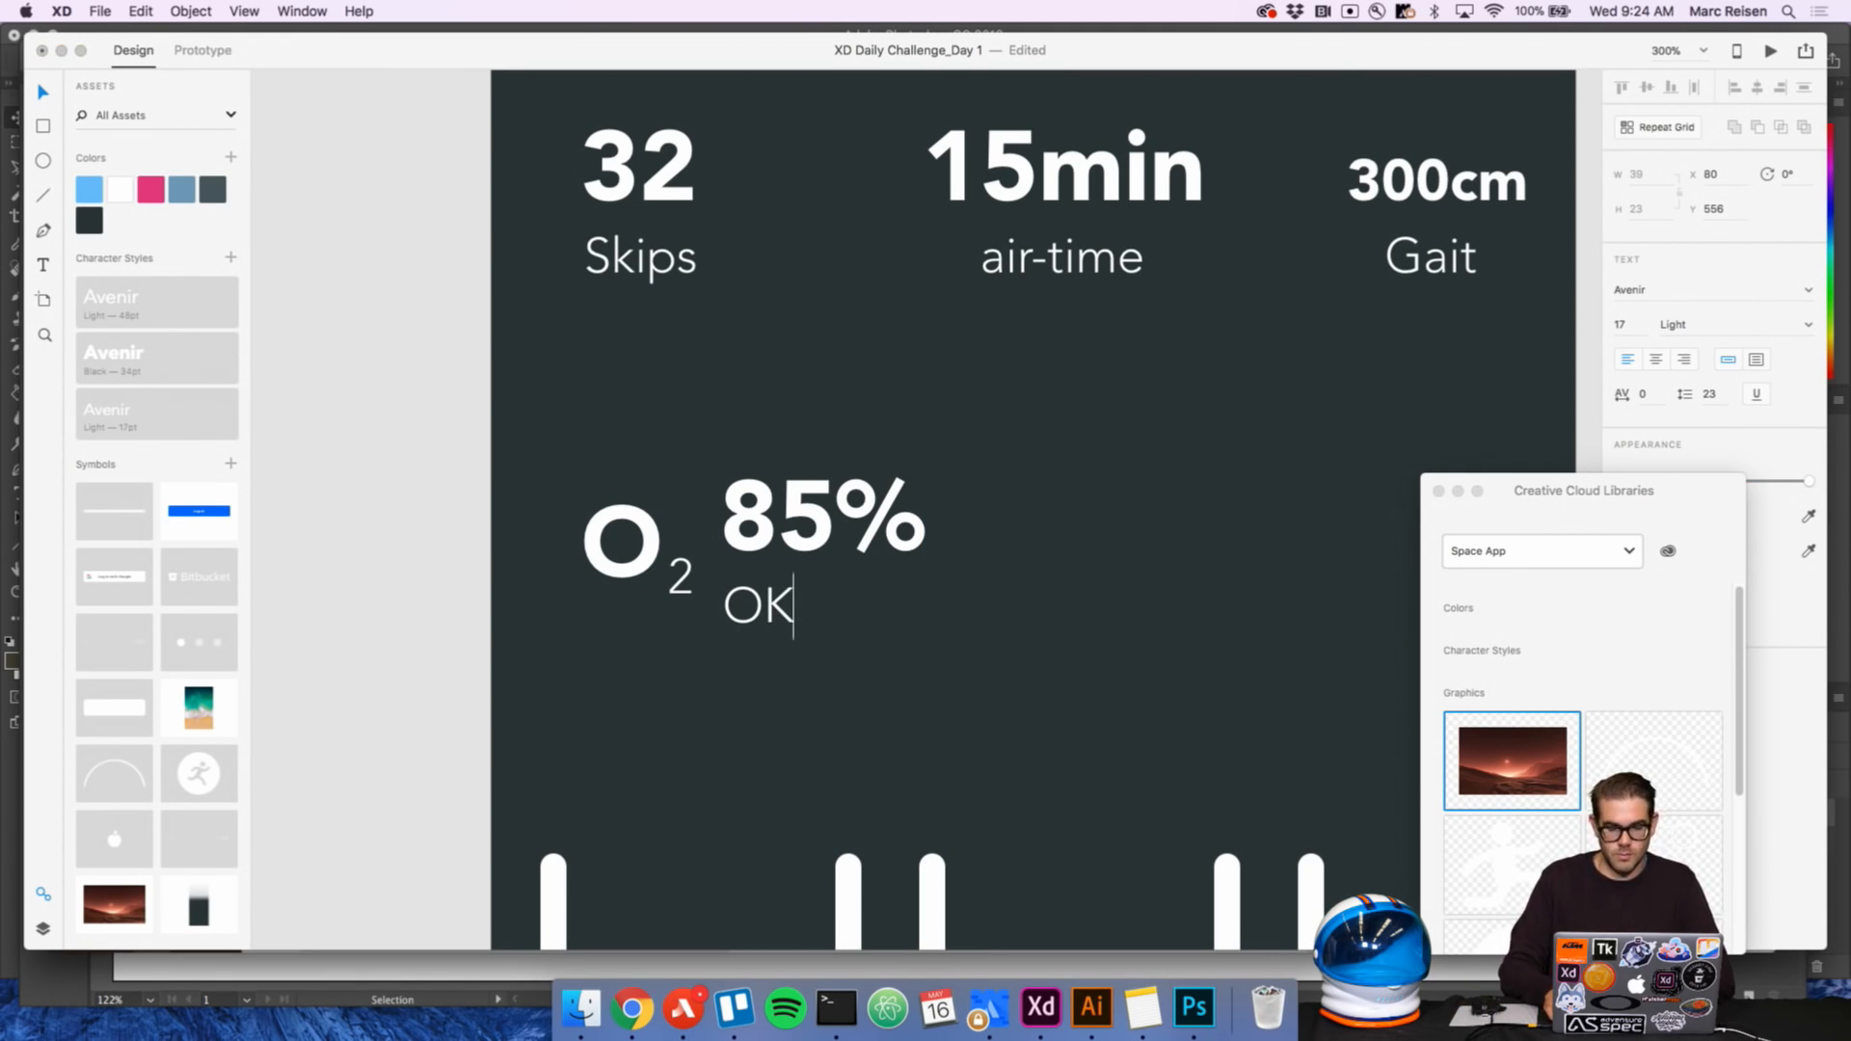
pyautogui.write('XYGEN')
pyautogui.press('Escape')
# Recolor the OXYGEN label with the lighter dark slate grey from the saved asset colors
pyautogui.doubleClick(844, 610)
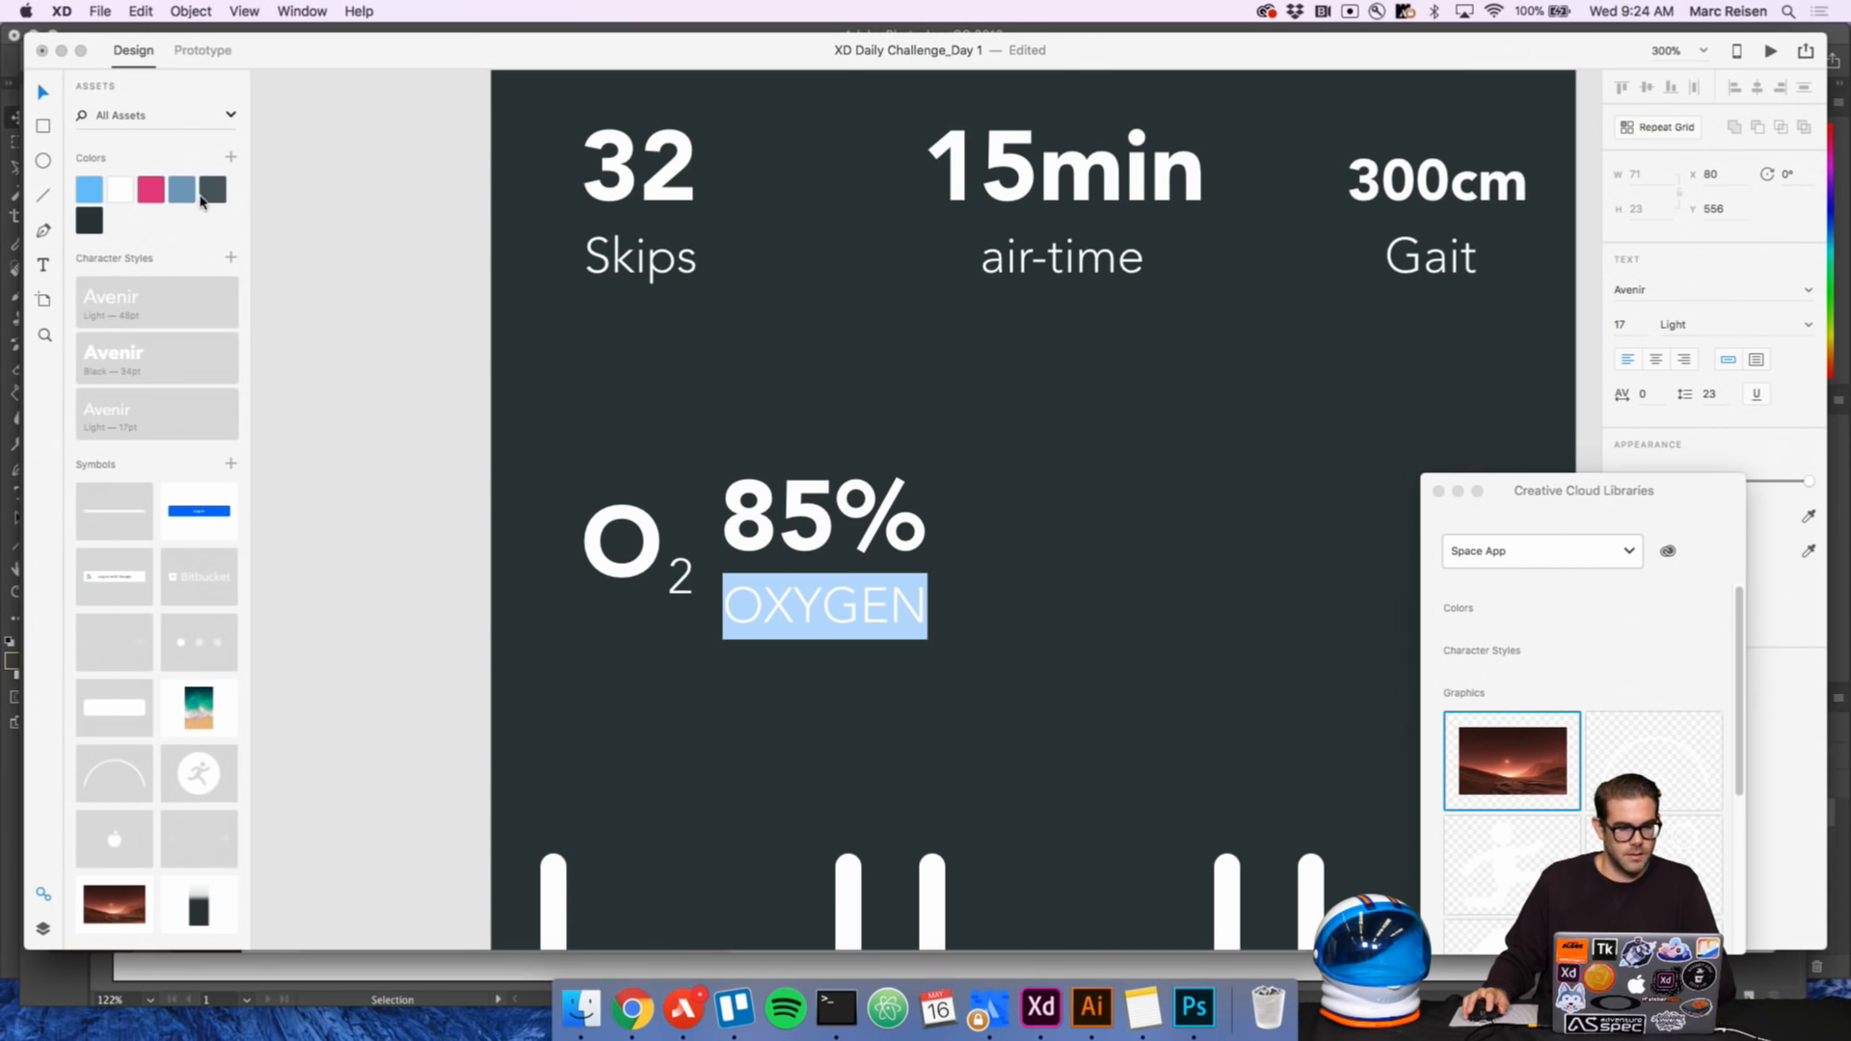
pyautogui.click(216, 198)
pyautogui.press('Escape')
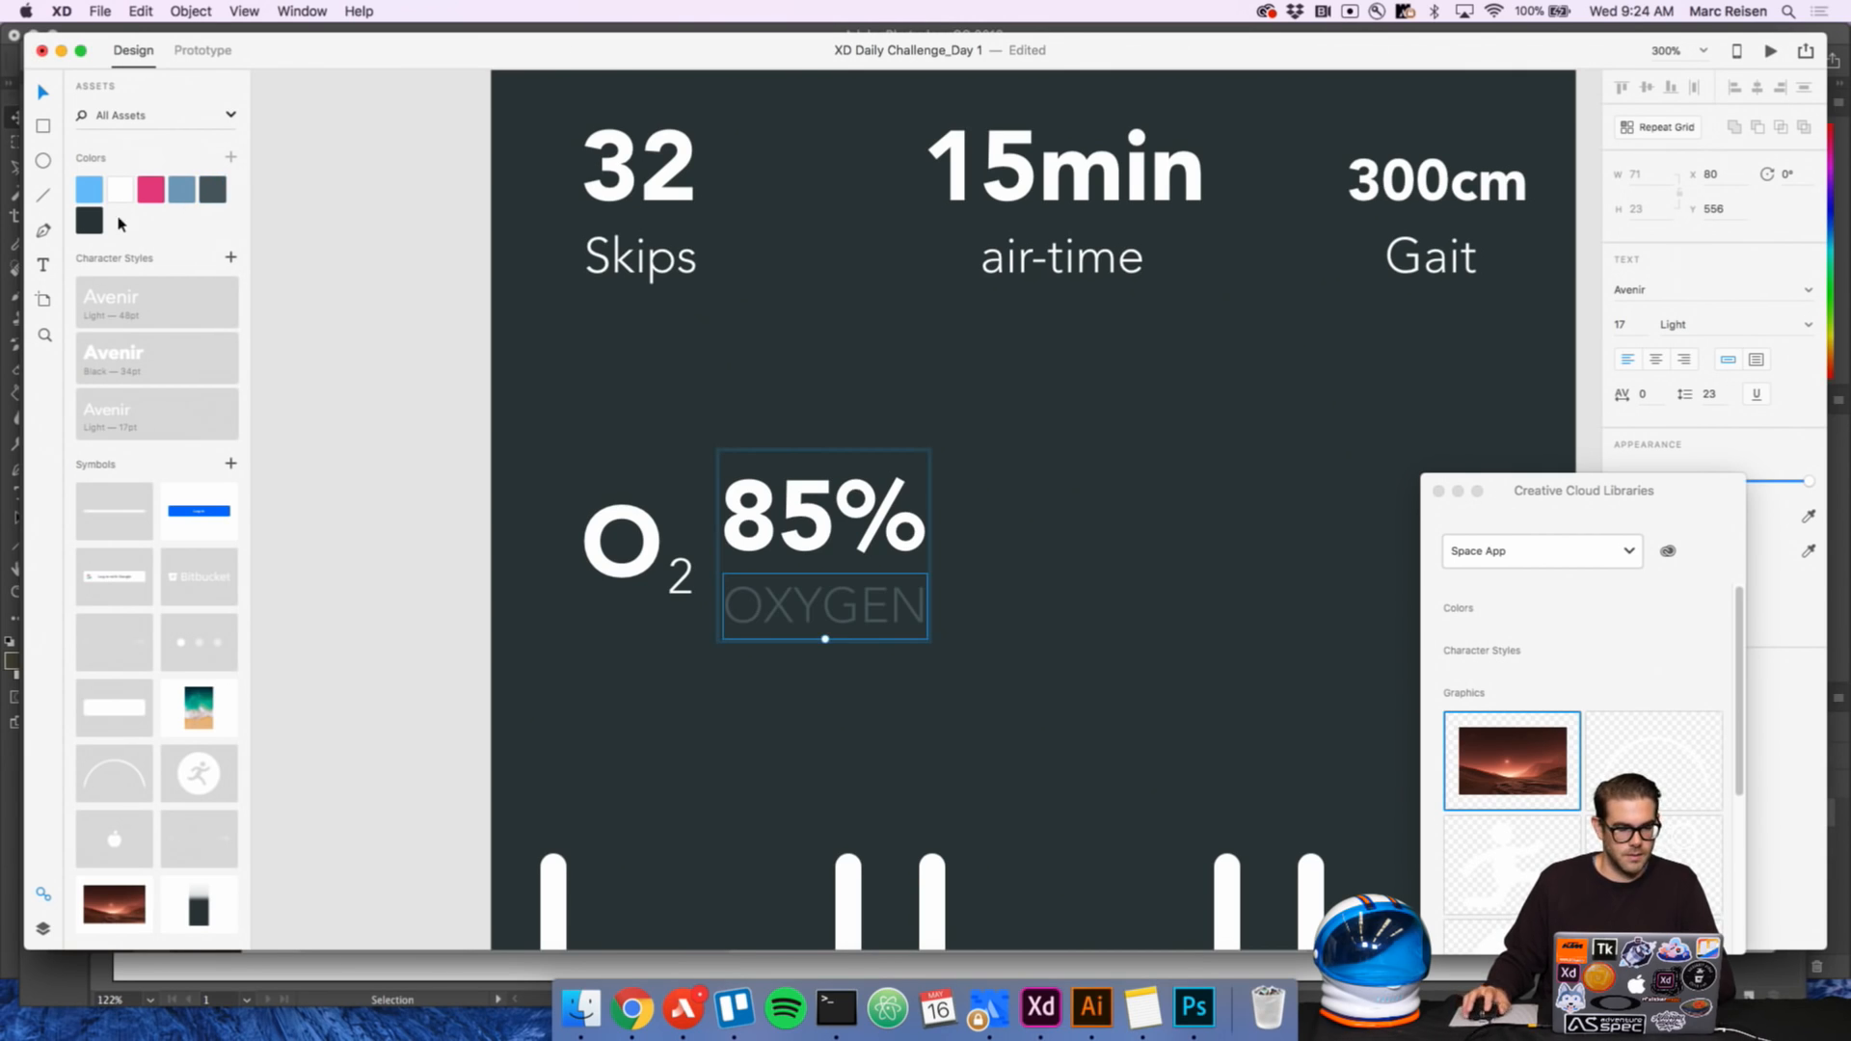
pyautogui.click(385, 350)
pyautogui.keyDown('alt'); pyautogui.keyDown('super'); pyautogui.click(865, 554); pyautogui.keyUp('super'); pyautogui.keyUp('alt')
pyautogui.moveTo(930, 582); pyautogui.dragTo(775, 567)
pyautogui.moveTo(420, 477); pyautogui.dragTo(636, 558)
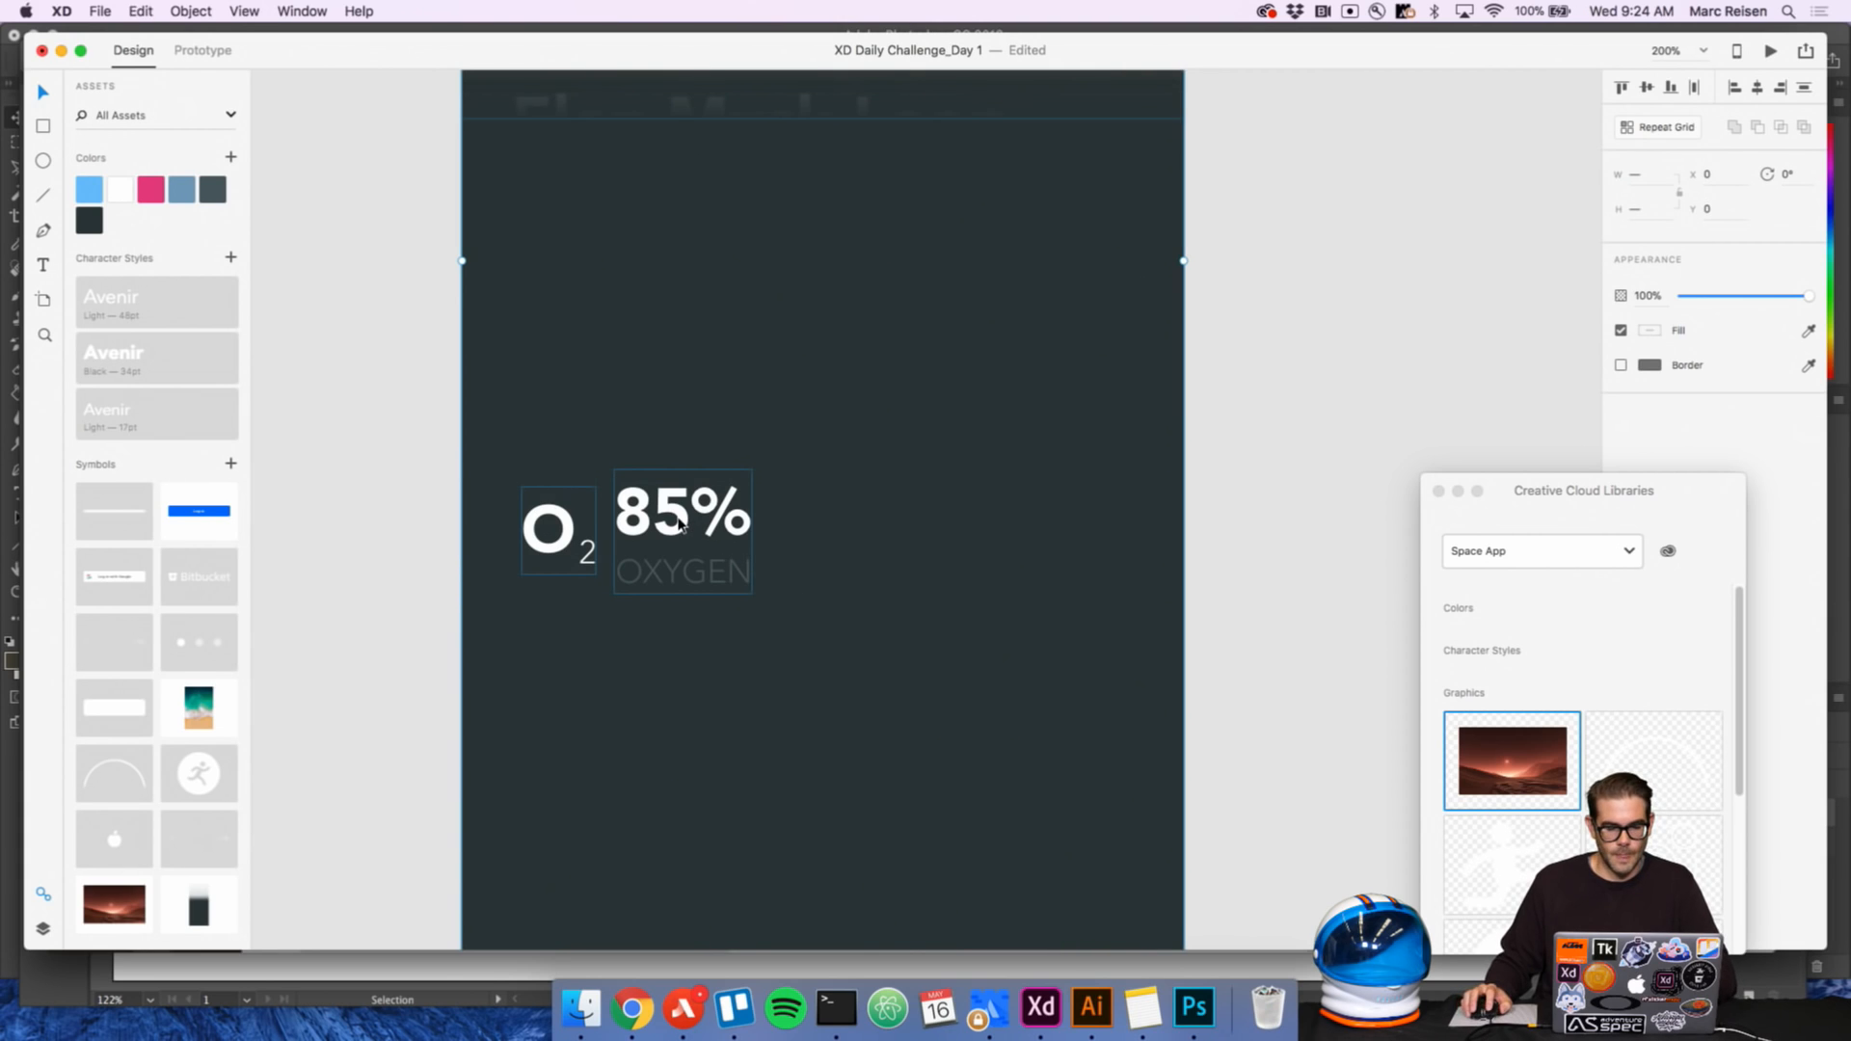
pyautogui.click(1325, 549)
pyautogui.keyDown('alt'); pyautogui.keyDown('super'); pyautogui.click(1005, 528); pyautogui.keyUp('super'); pyautogui.keyUp('alt')
pyautogui.moveTo(1005, 545); pyautogui.dragTo(951, 604)
pyautogui.moveTo(926, 515); pyautogui.dragTo(969, 634)
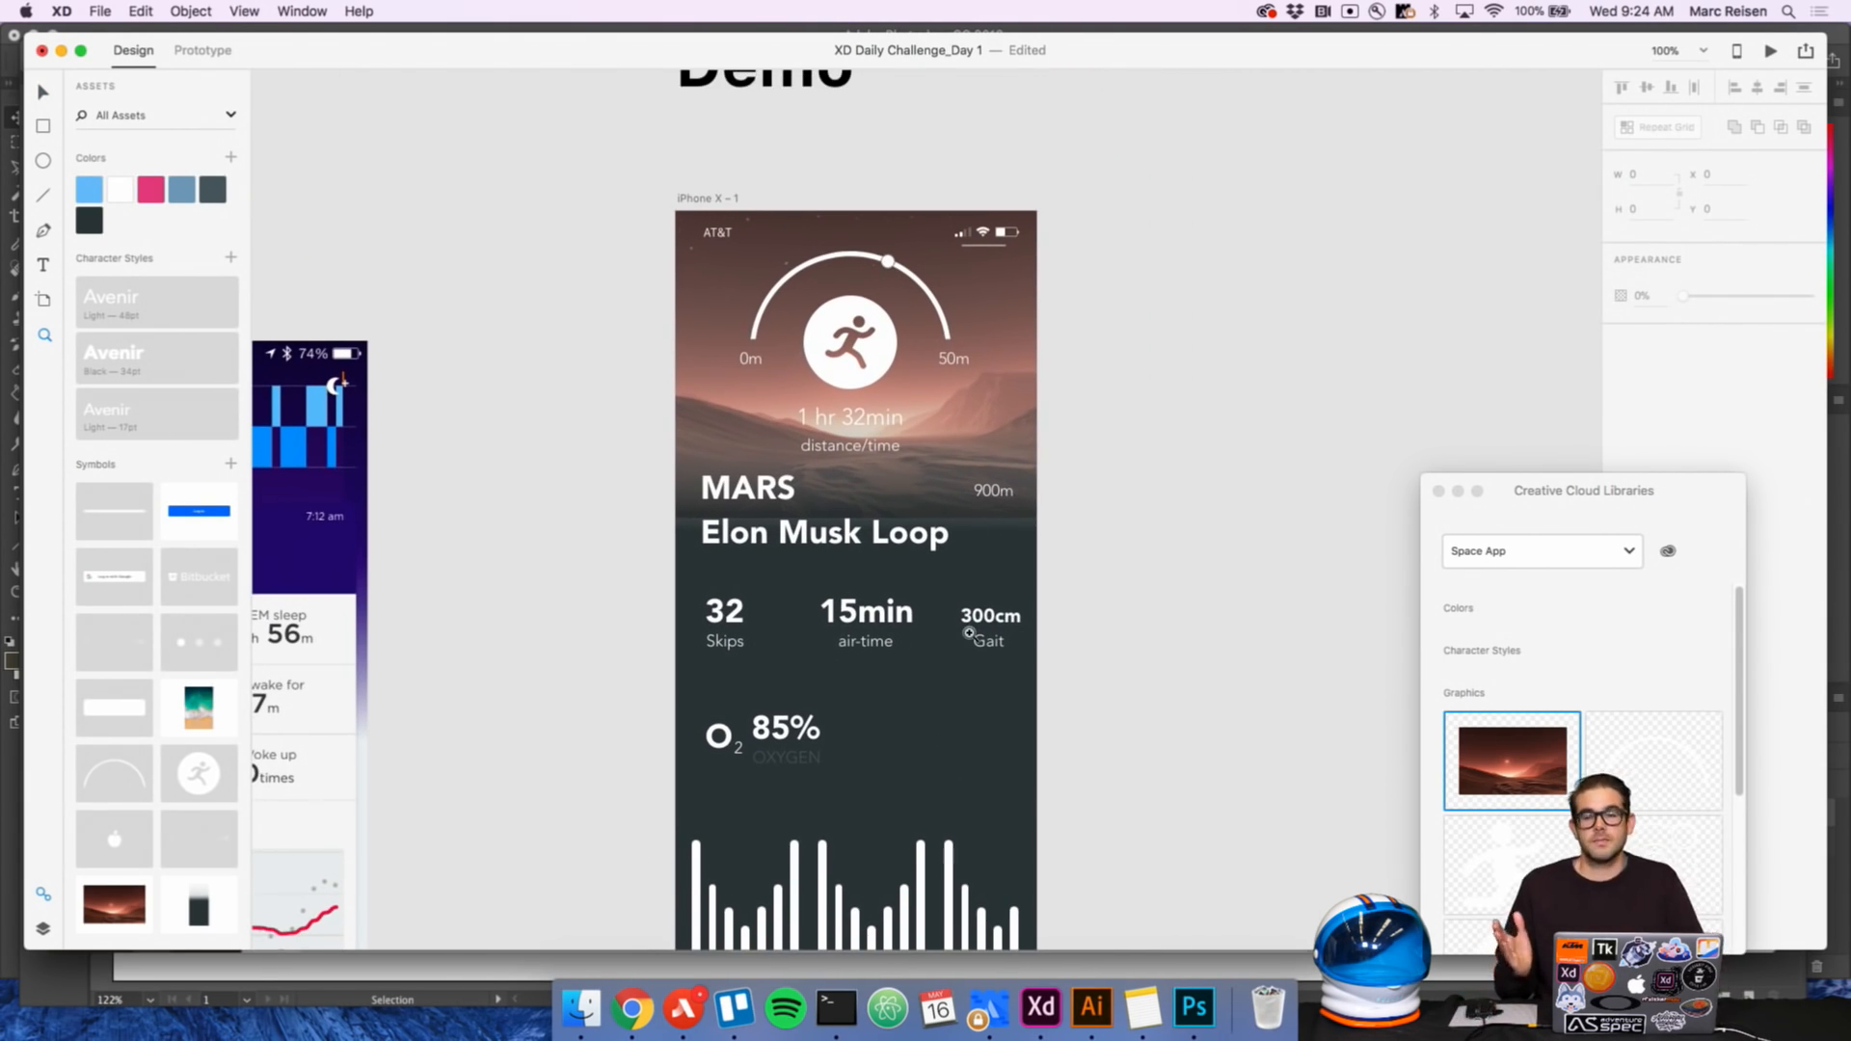